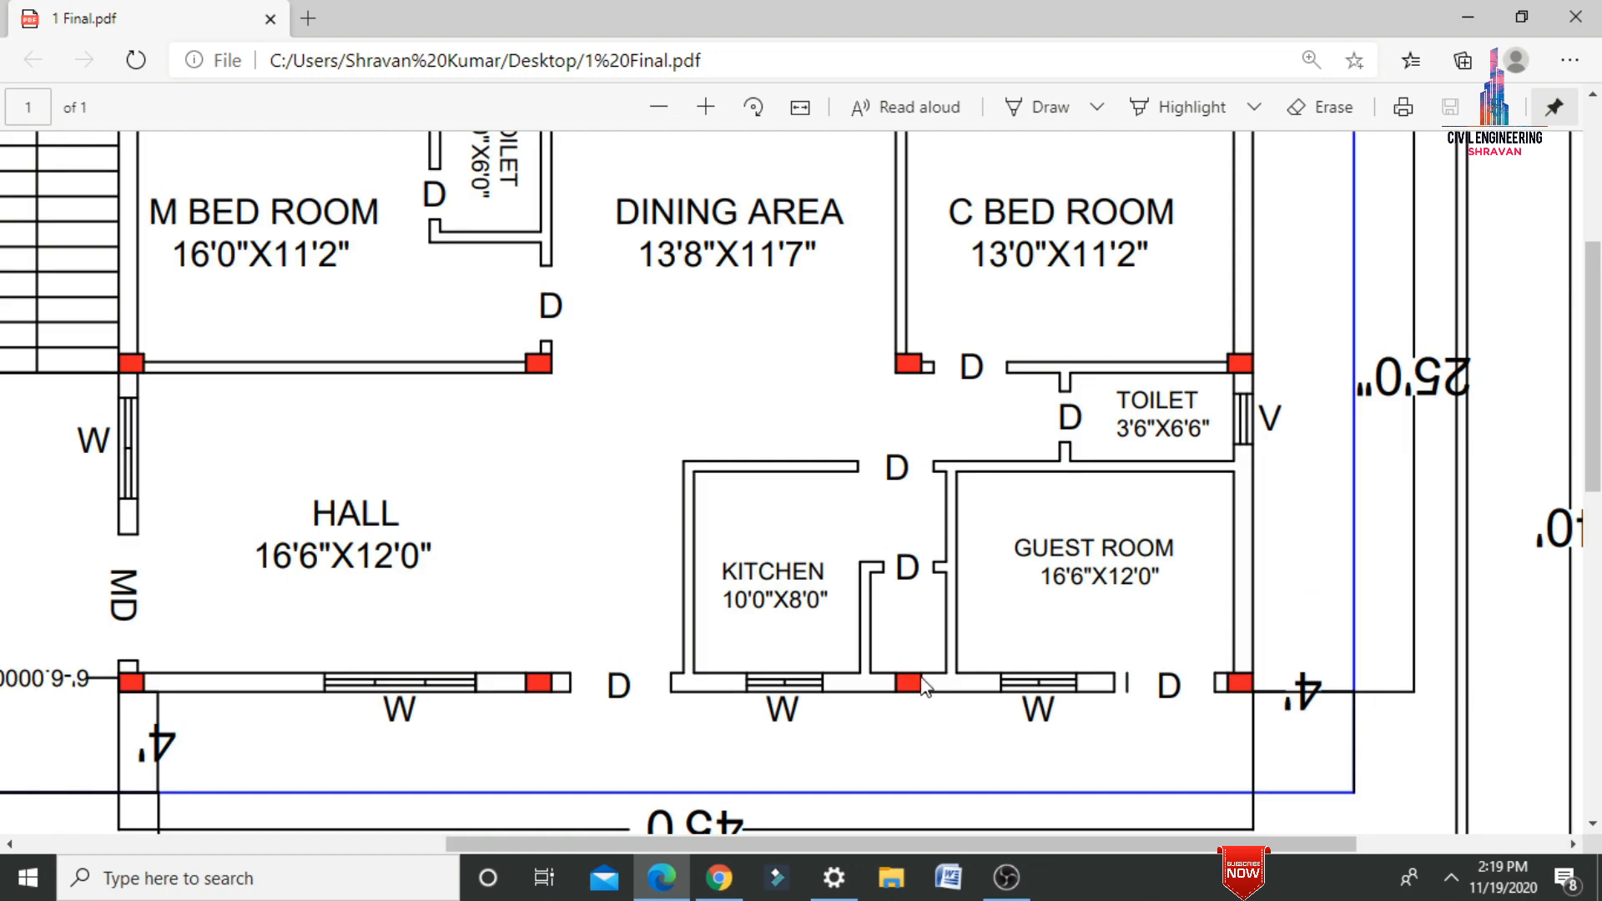
ctrl+scroll(922, 680, down, 2)
ctrl+scroll(938, 609, up, 1)
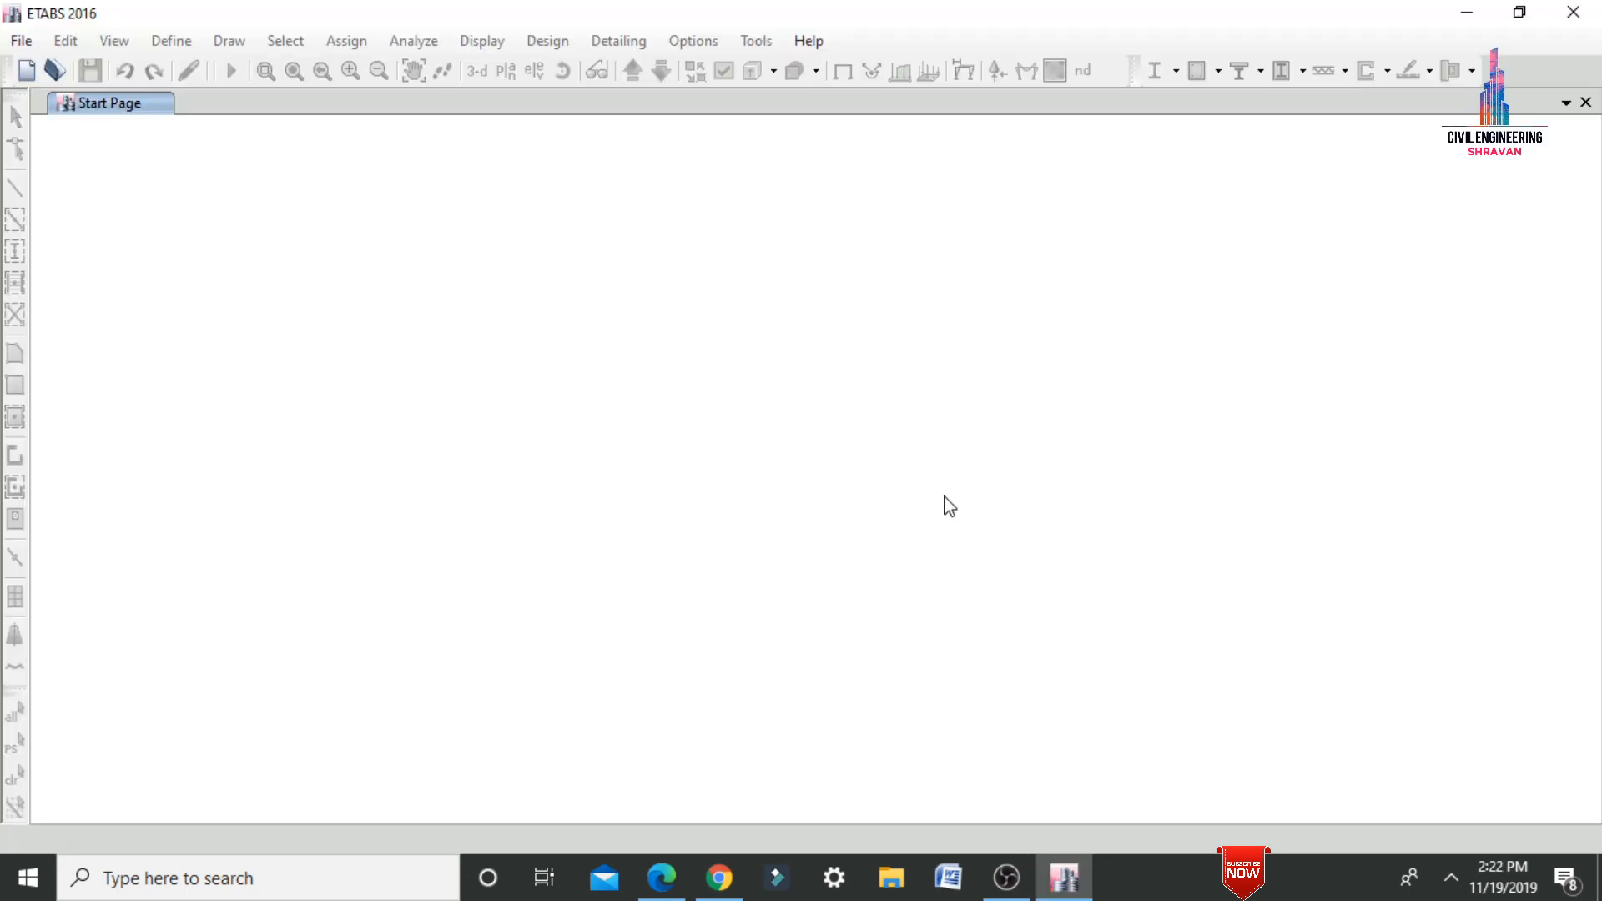
- Start a new ETABS model with built-in settings: Metric SI units, Indian steel database, IS 800:2007 steel and IS 456:2000 concrete codes
click(18, 44)
click(49, 70)
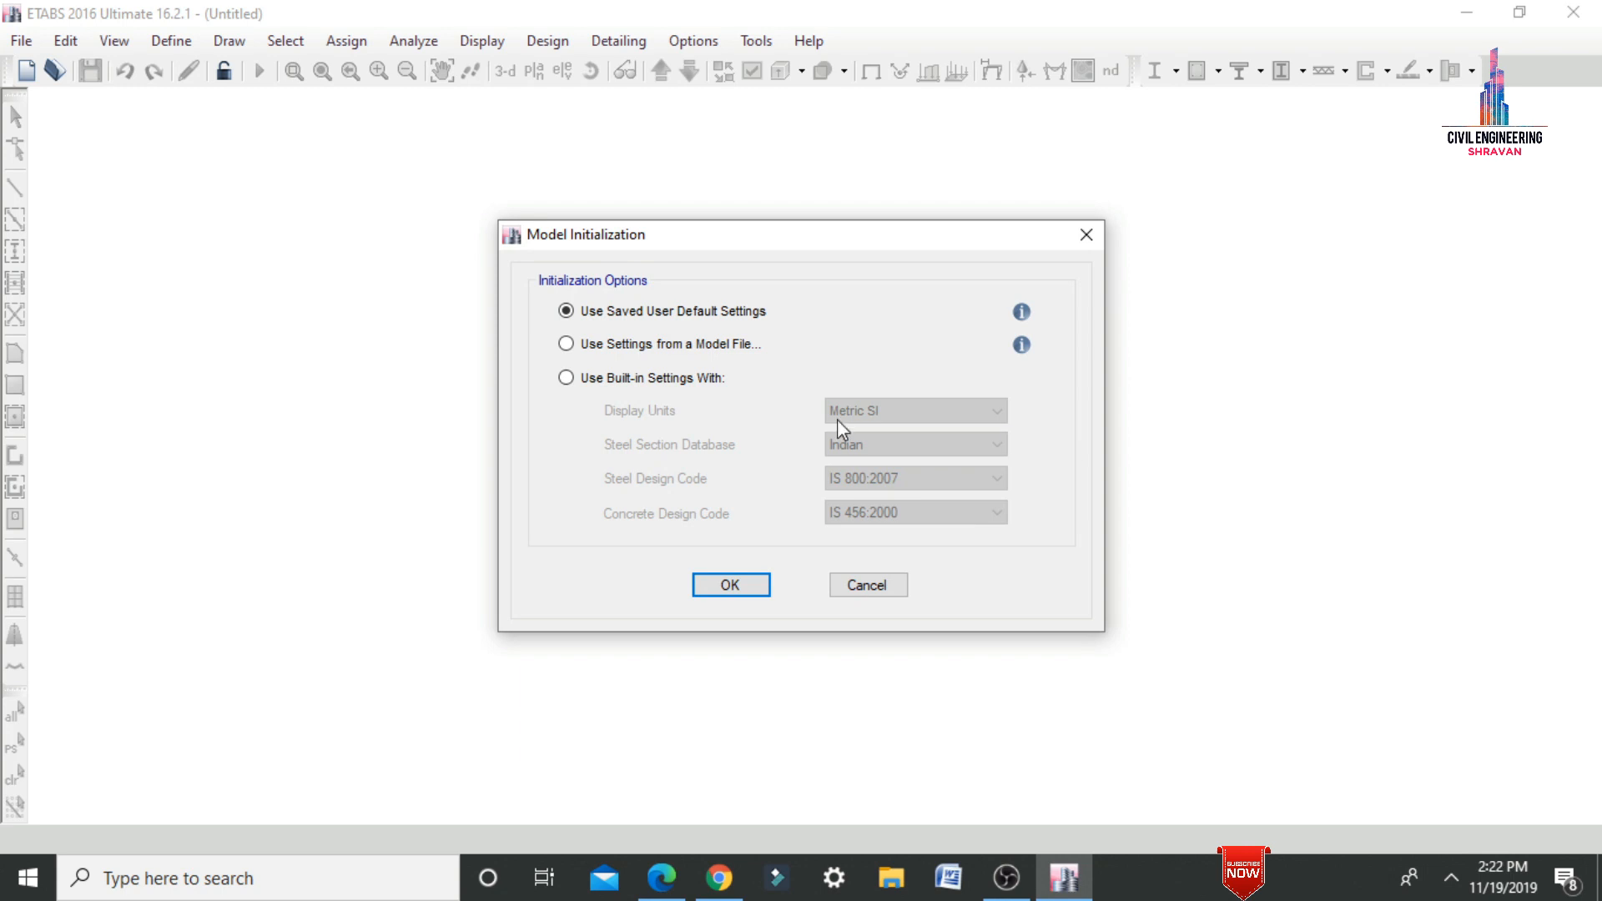
click(690, 388)
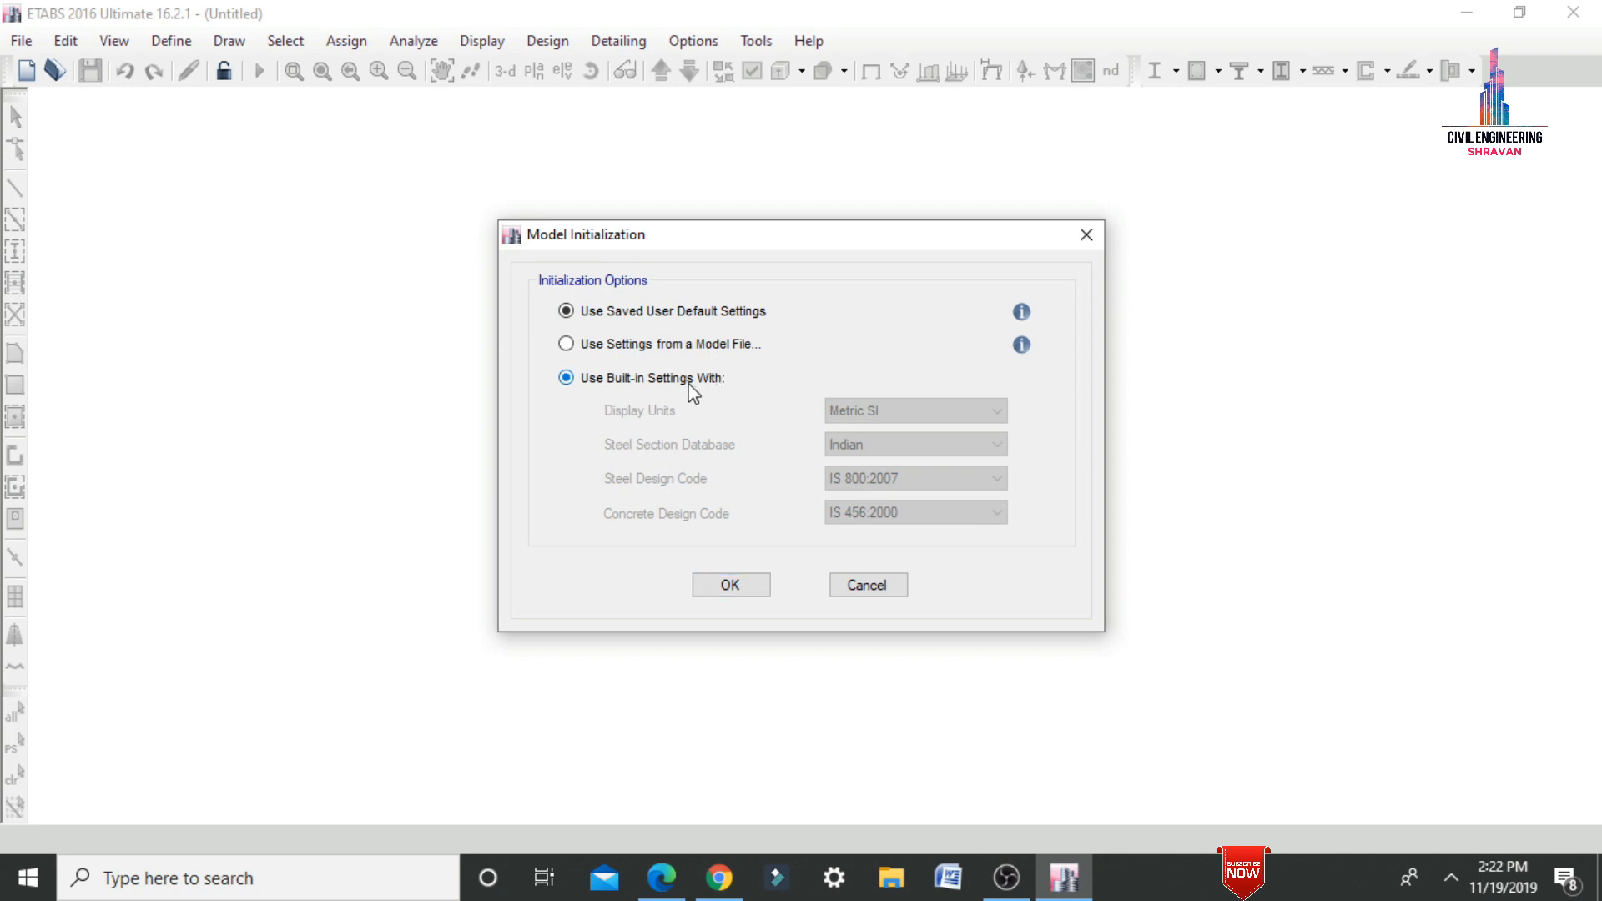
click(873, 413)
click(873, 413)
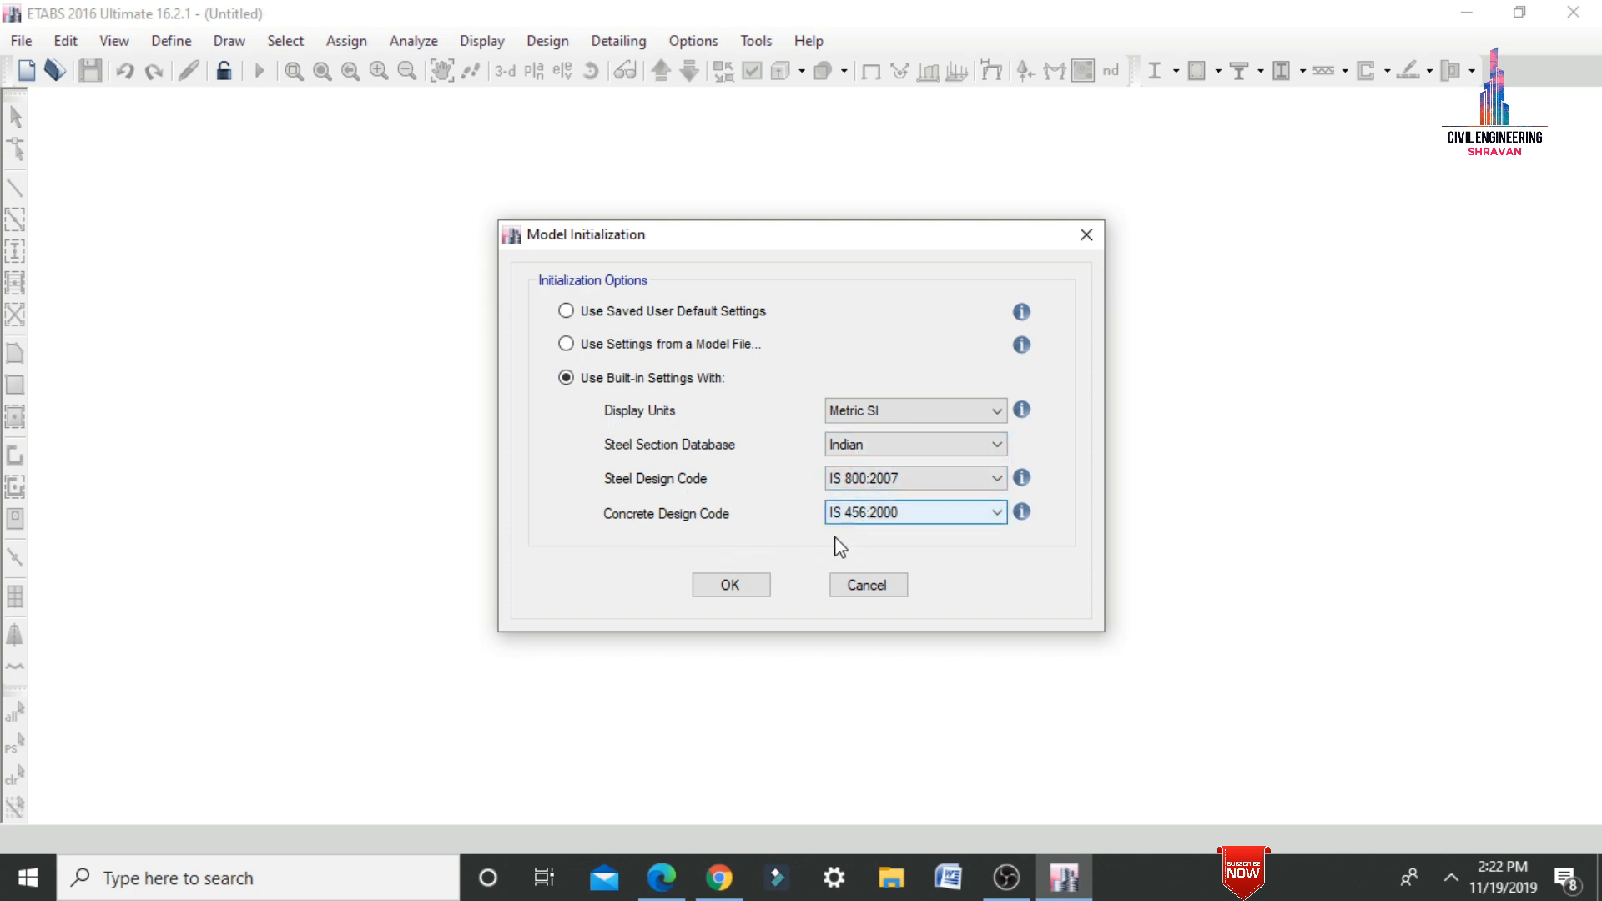
click(740, 592)
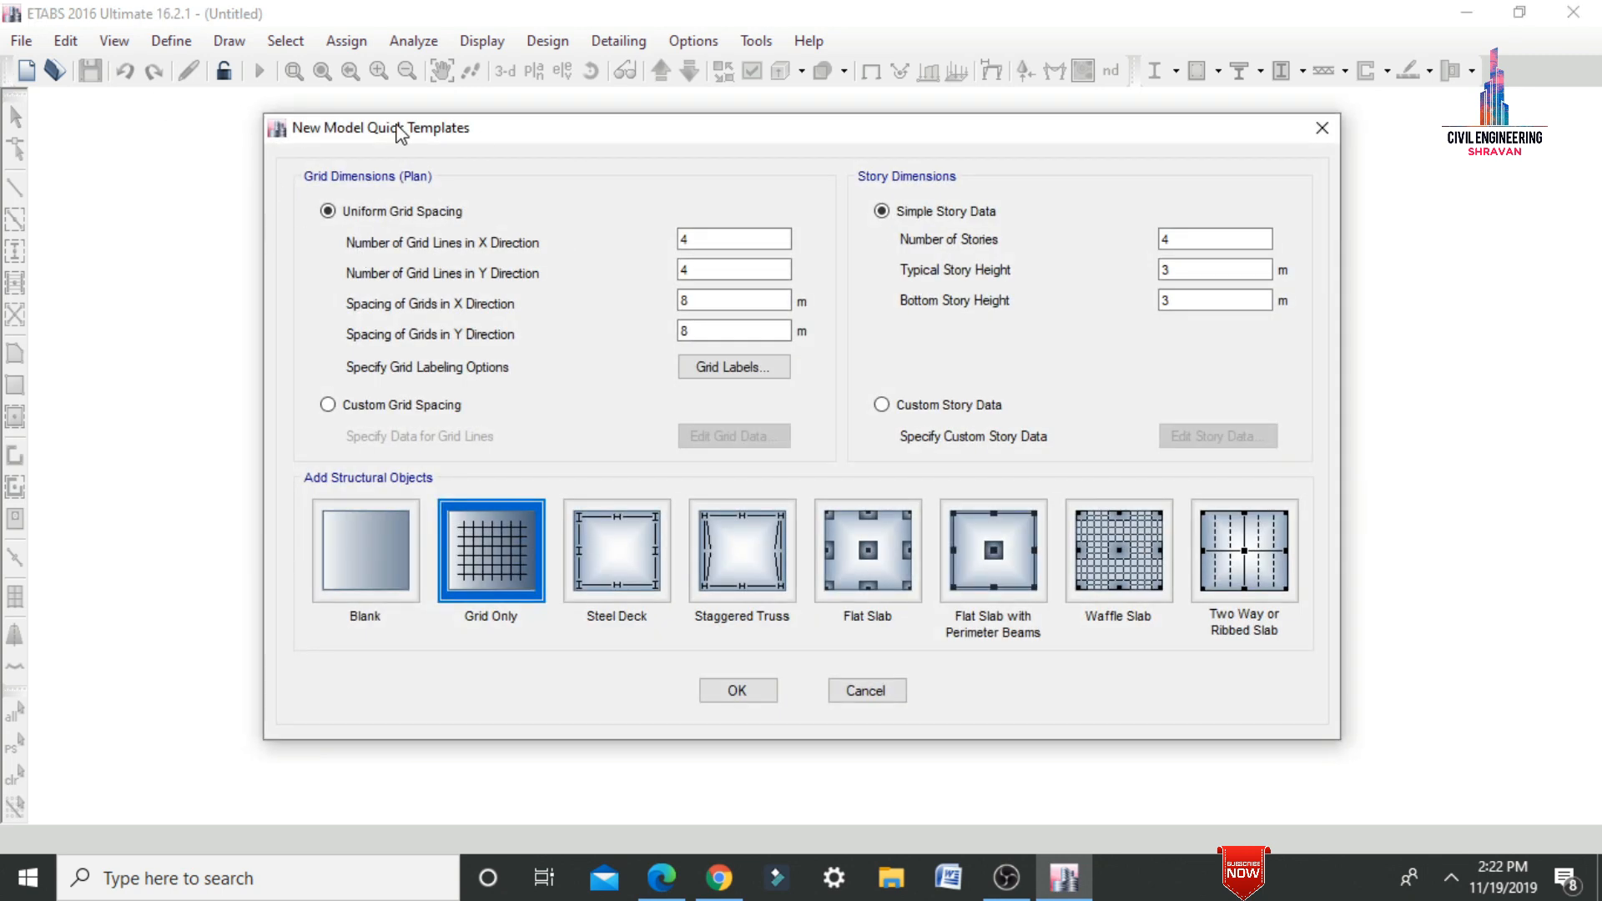
drag(398, 134, 372, 109)
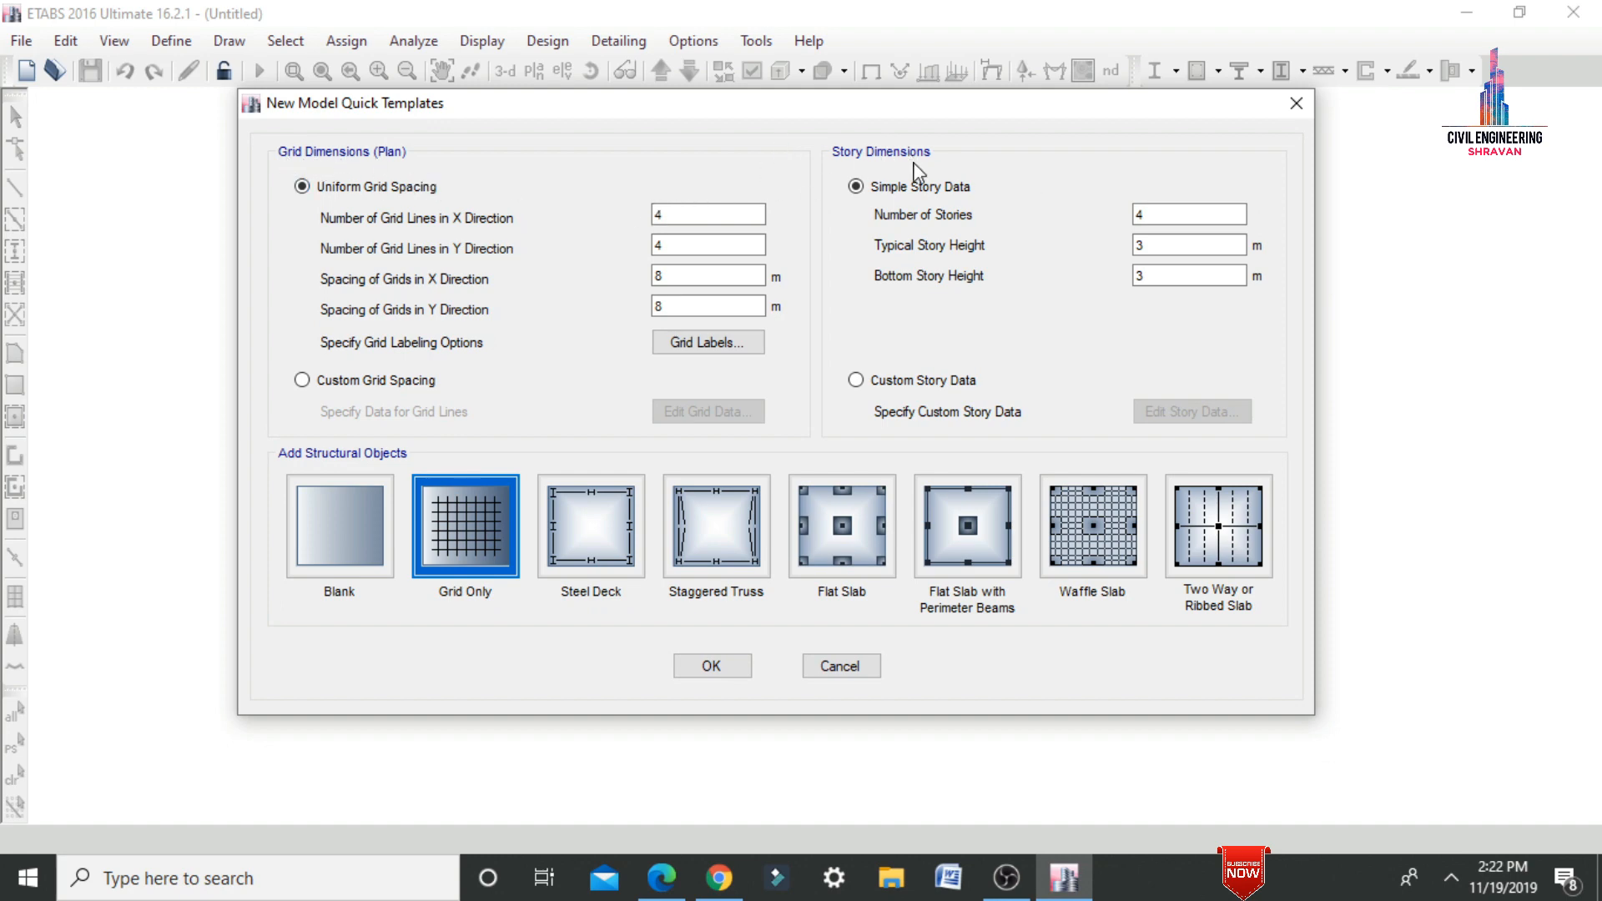
click(687, 215)
drag(691, 218, 656, 242)
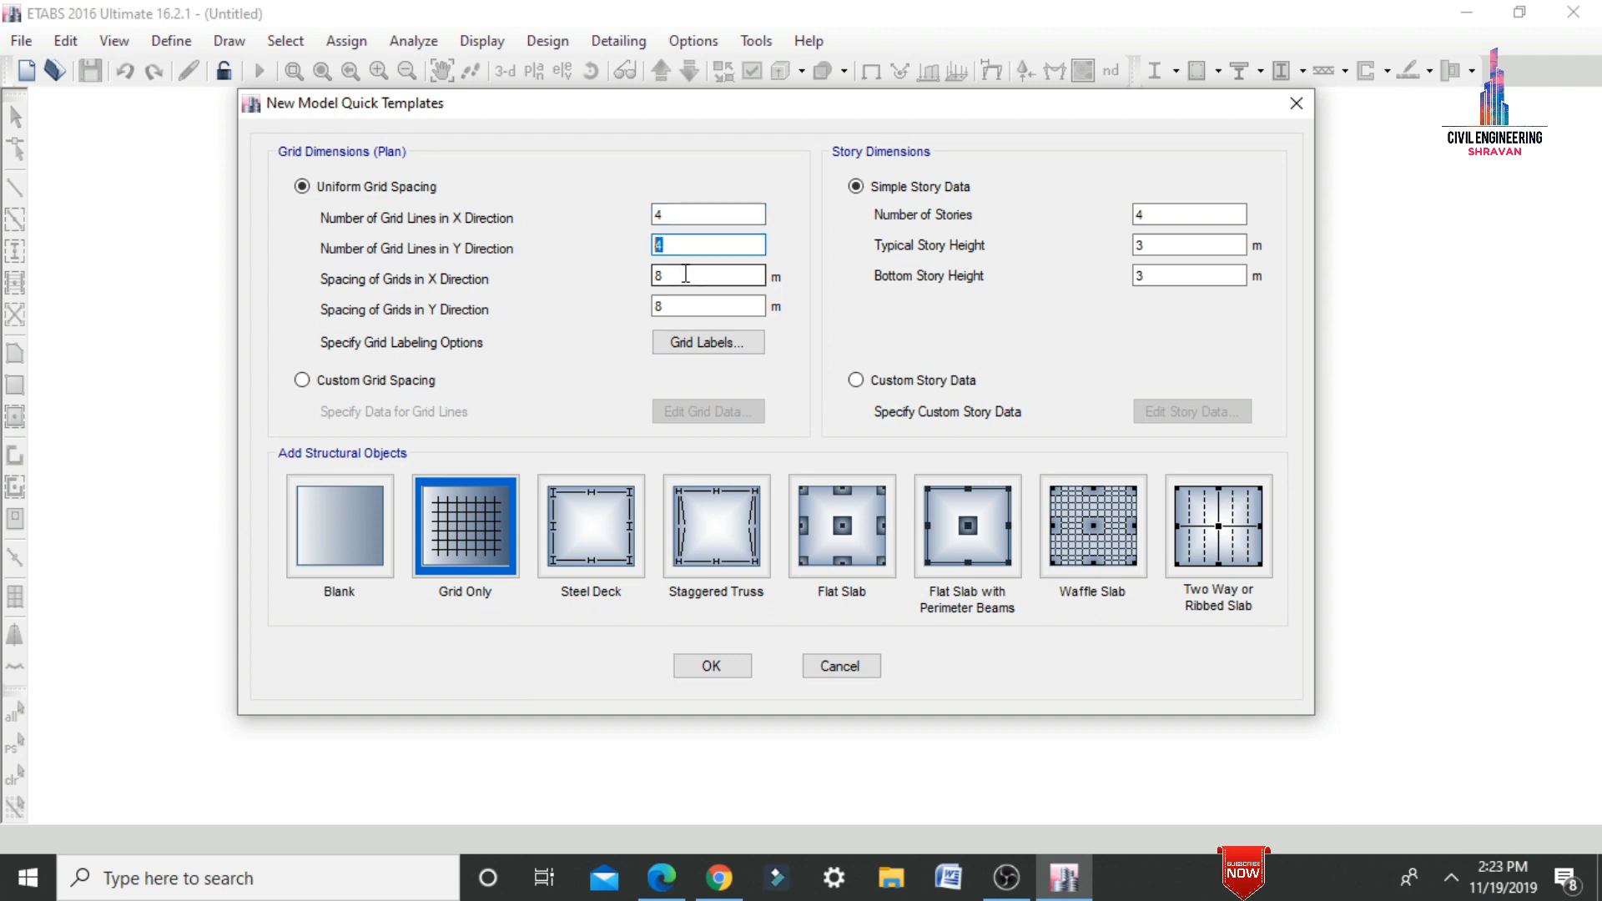
click(679, 309)
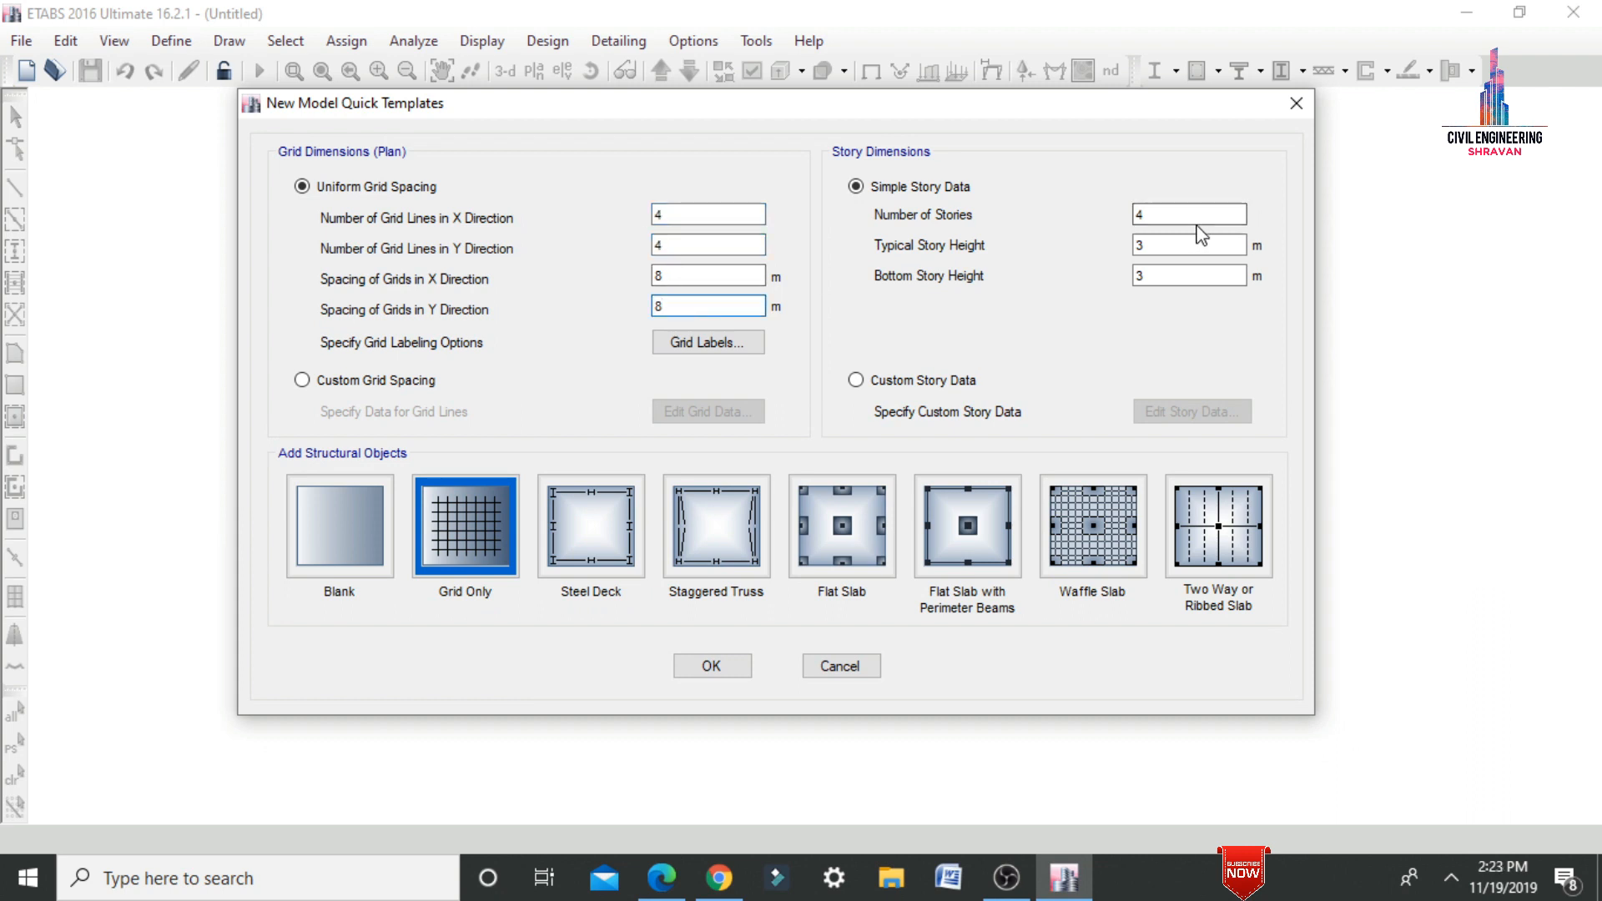
click(1196, 221)
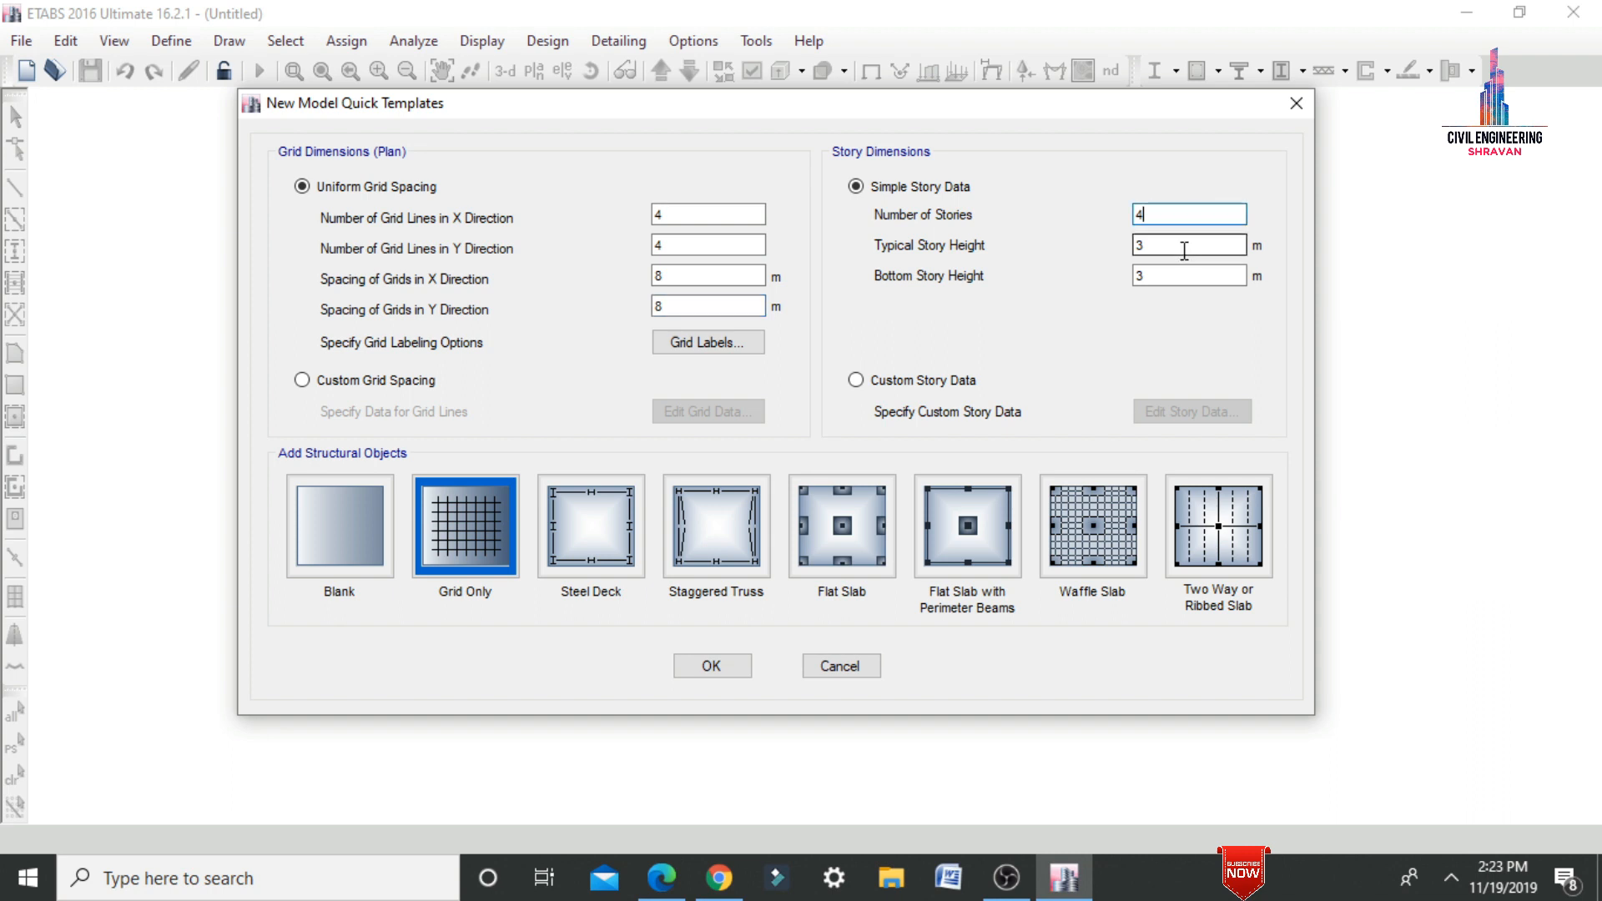
click(1185, 249)
click(1183, 276)
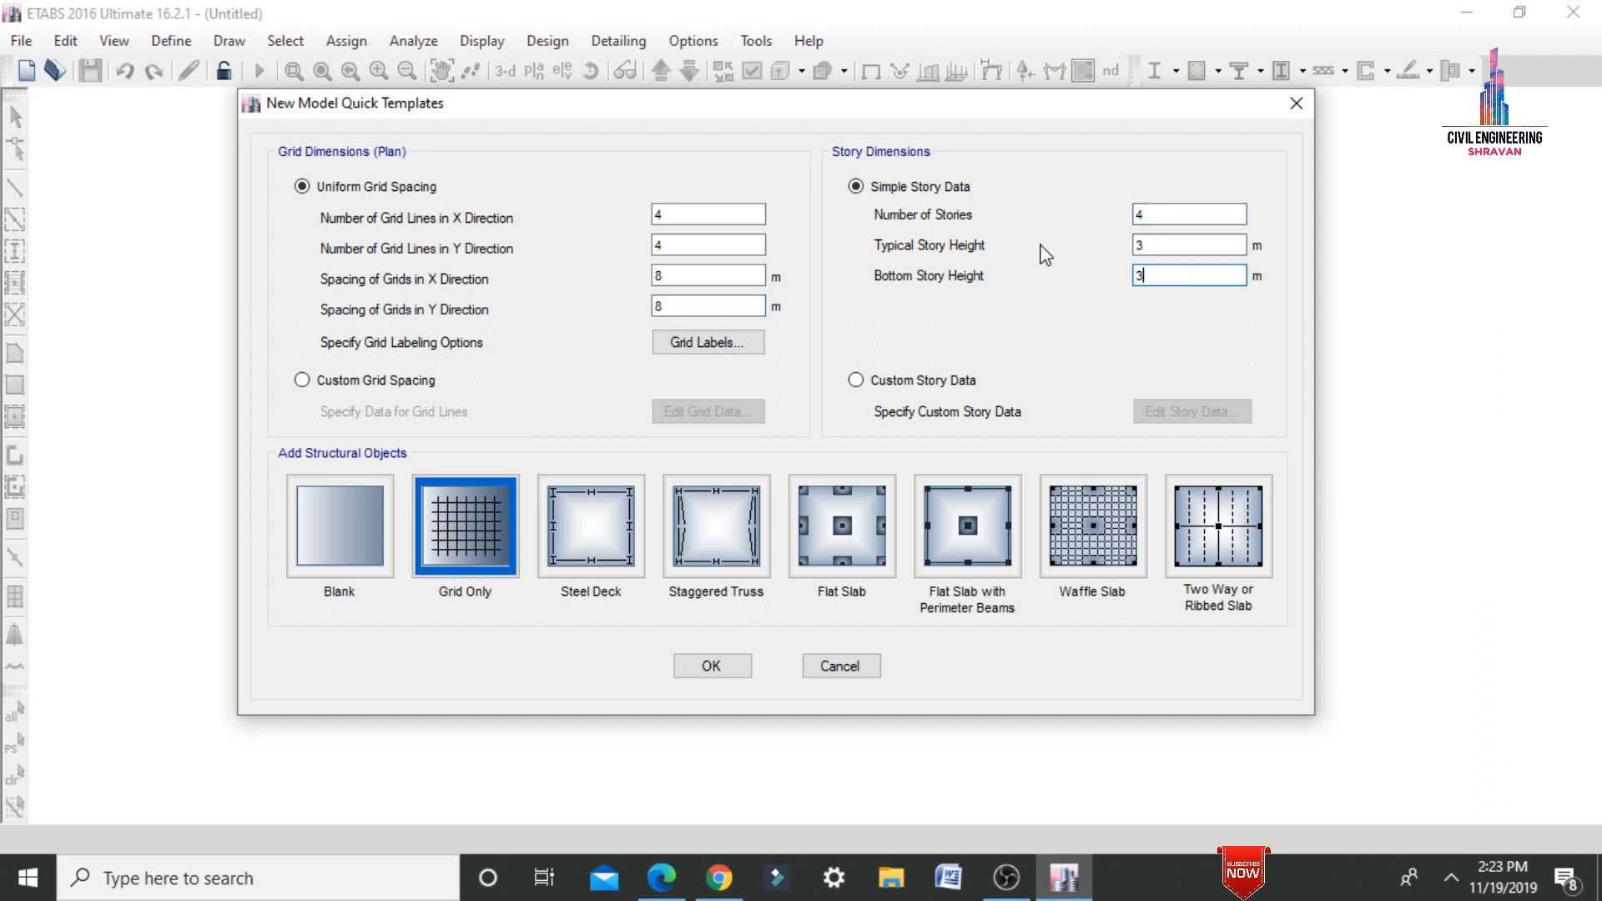
- Check the column layout in the floor plan PDF and set 3 grid lines in Y with 3 m spacing in both directions
click(685, 216)
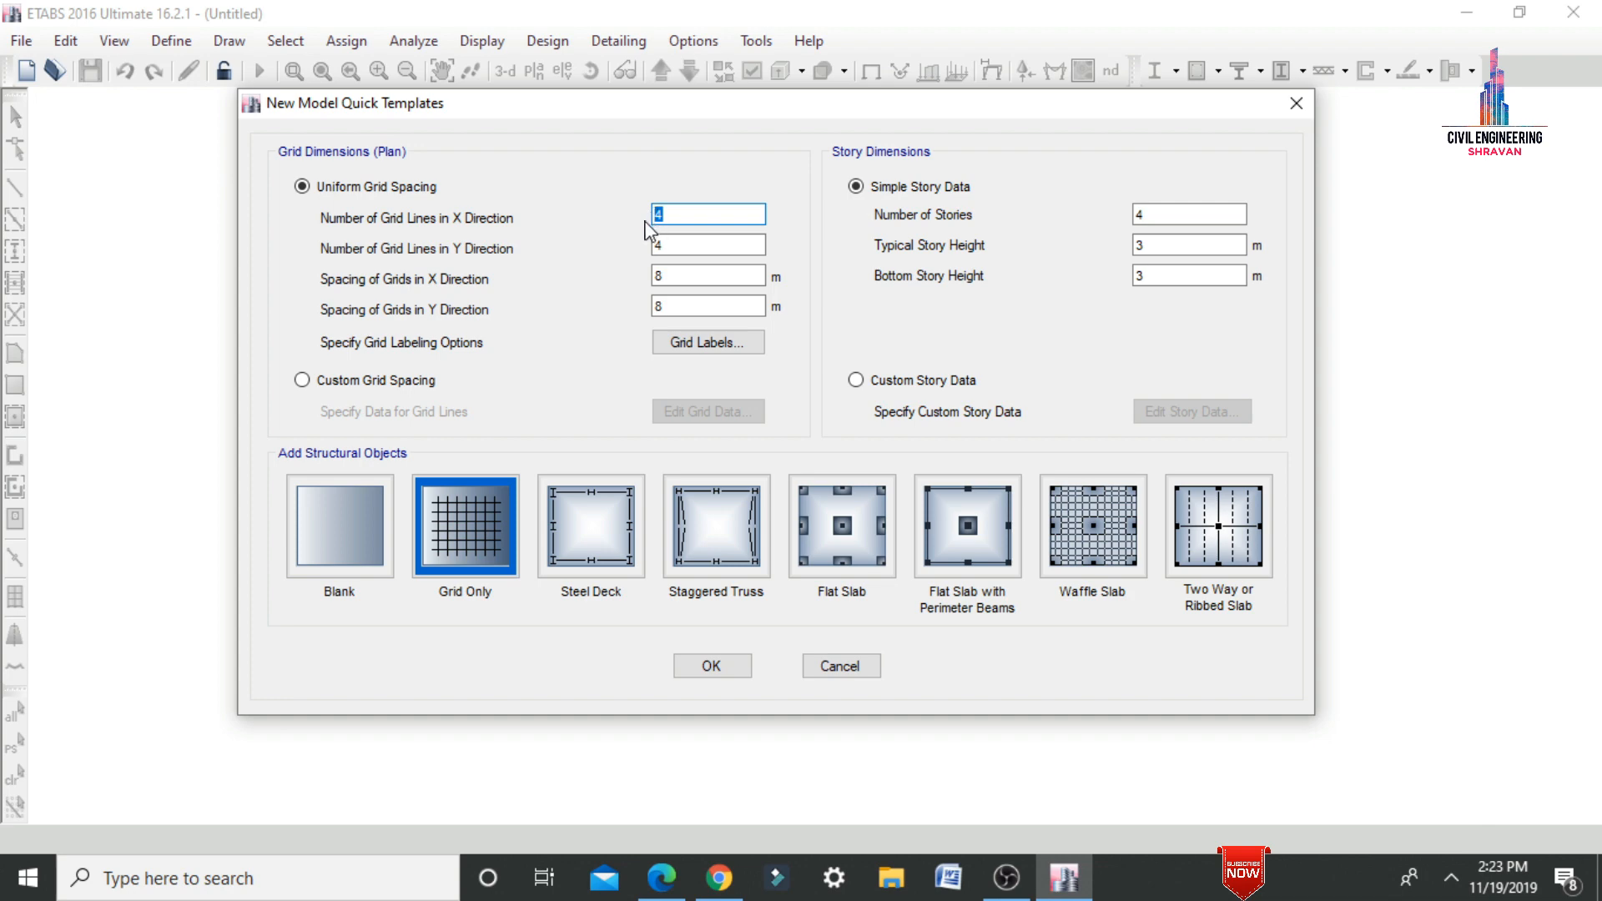
click(669, 882)
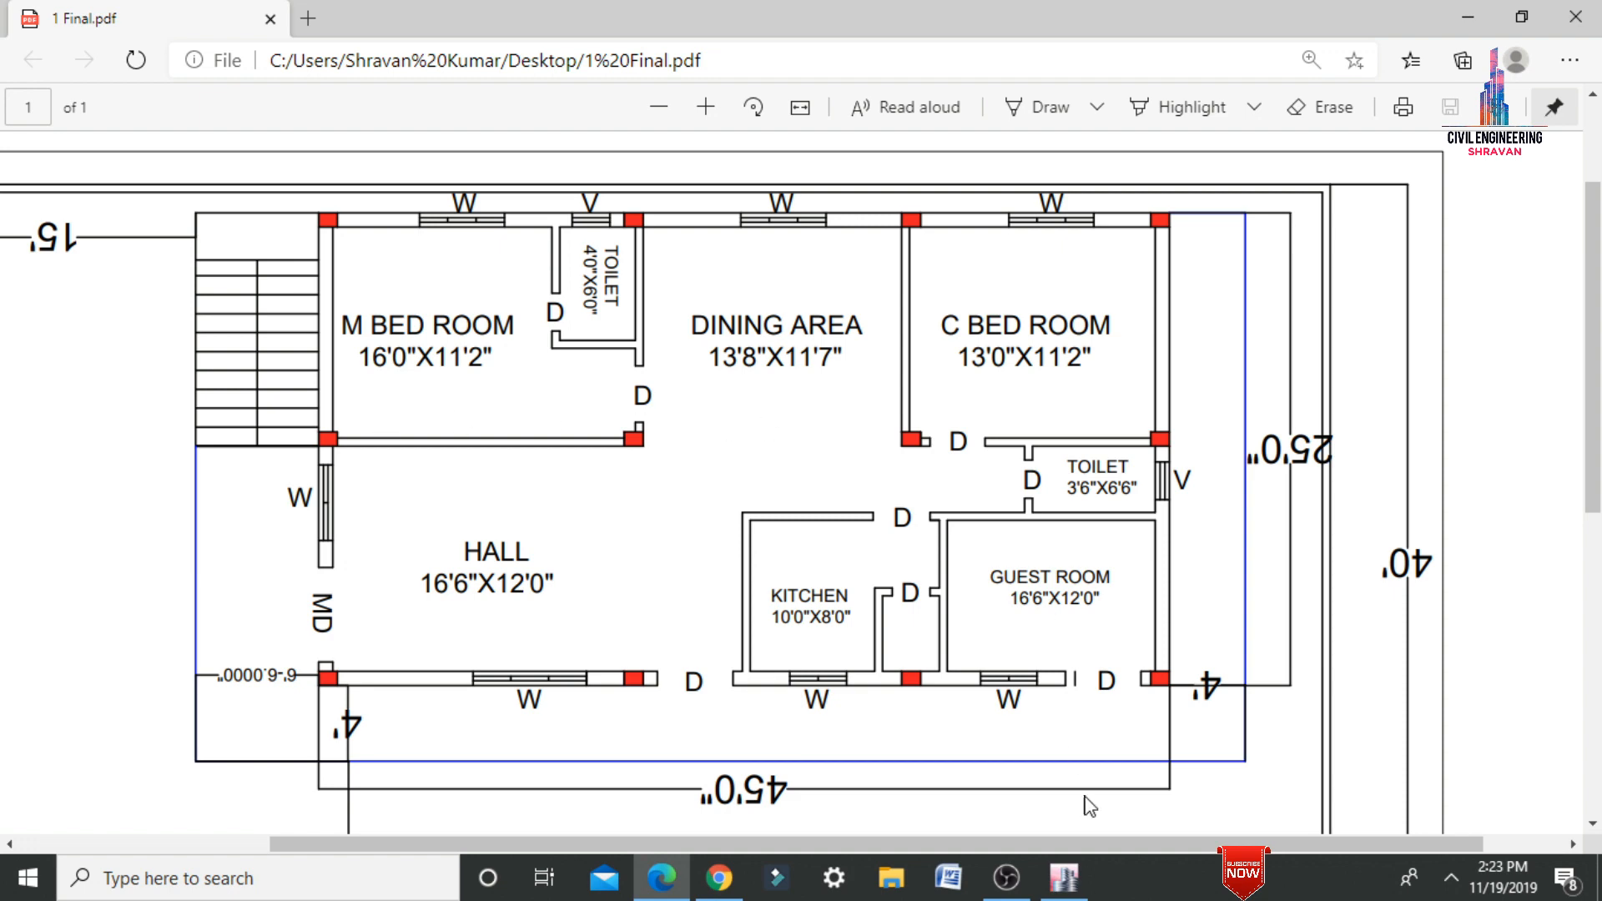
click(1064, 877)
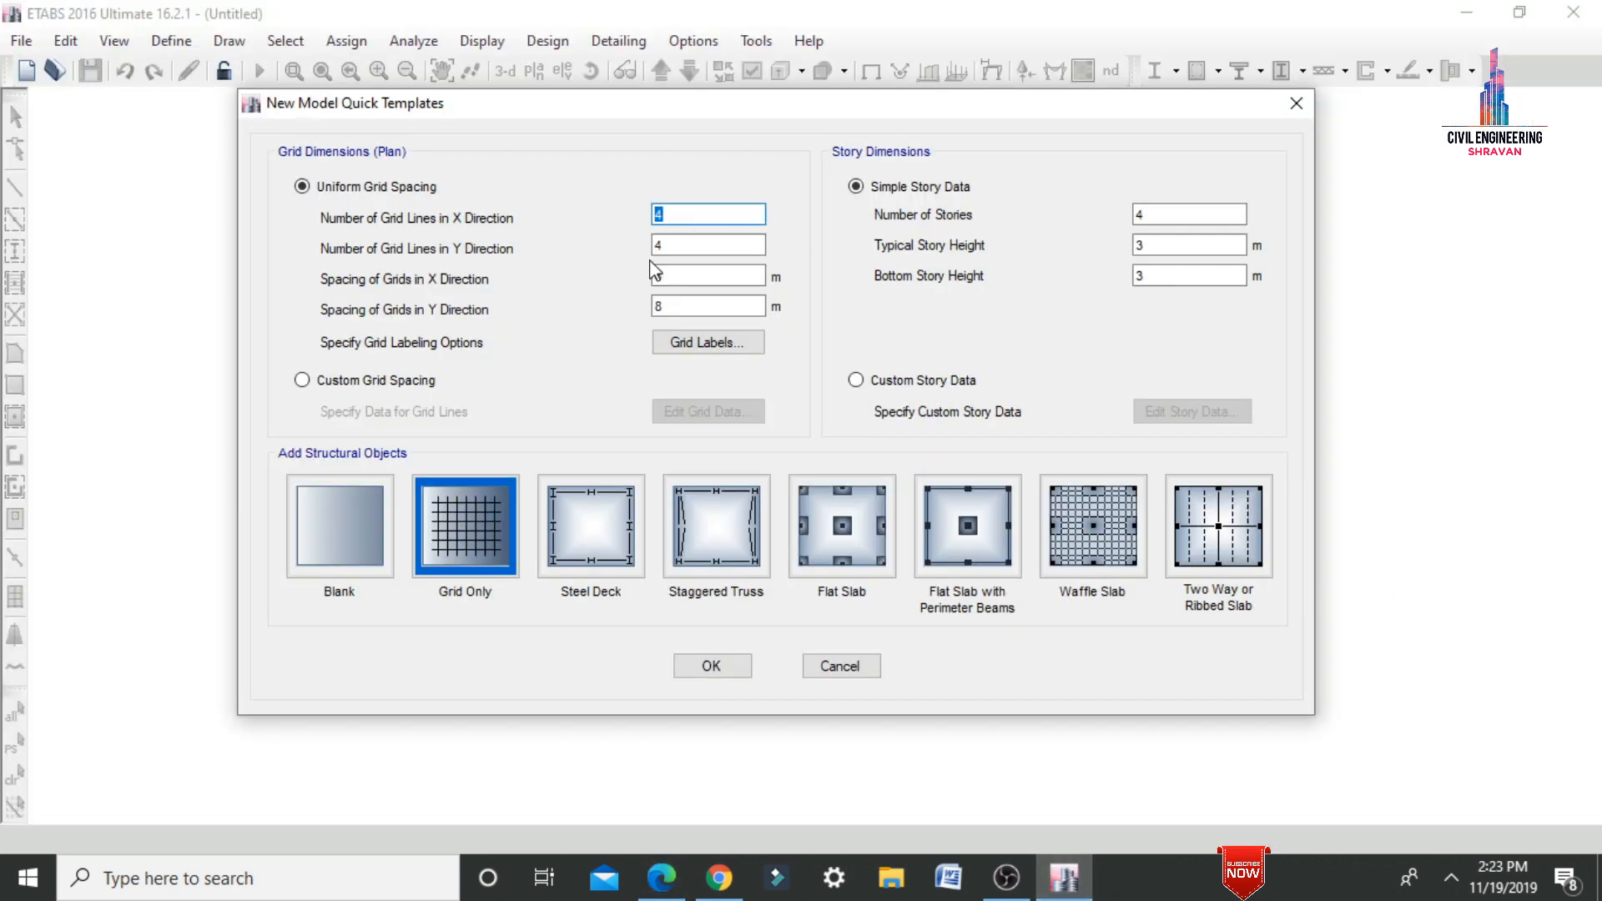
key(Tab)
text(3)
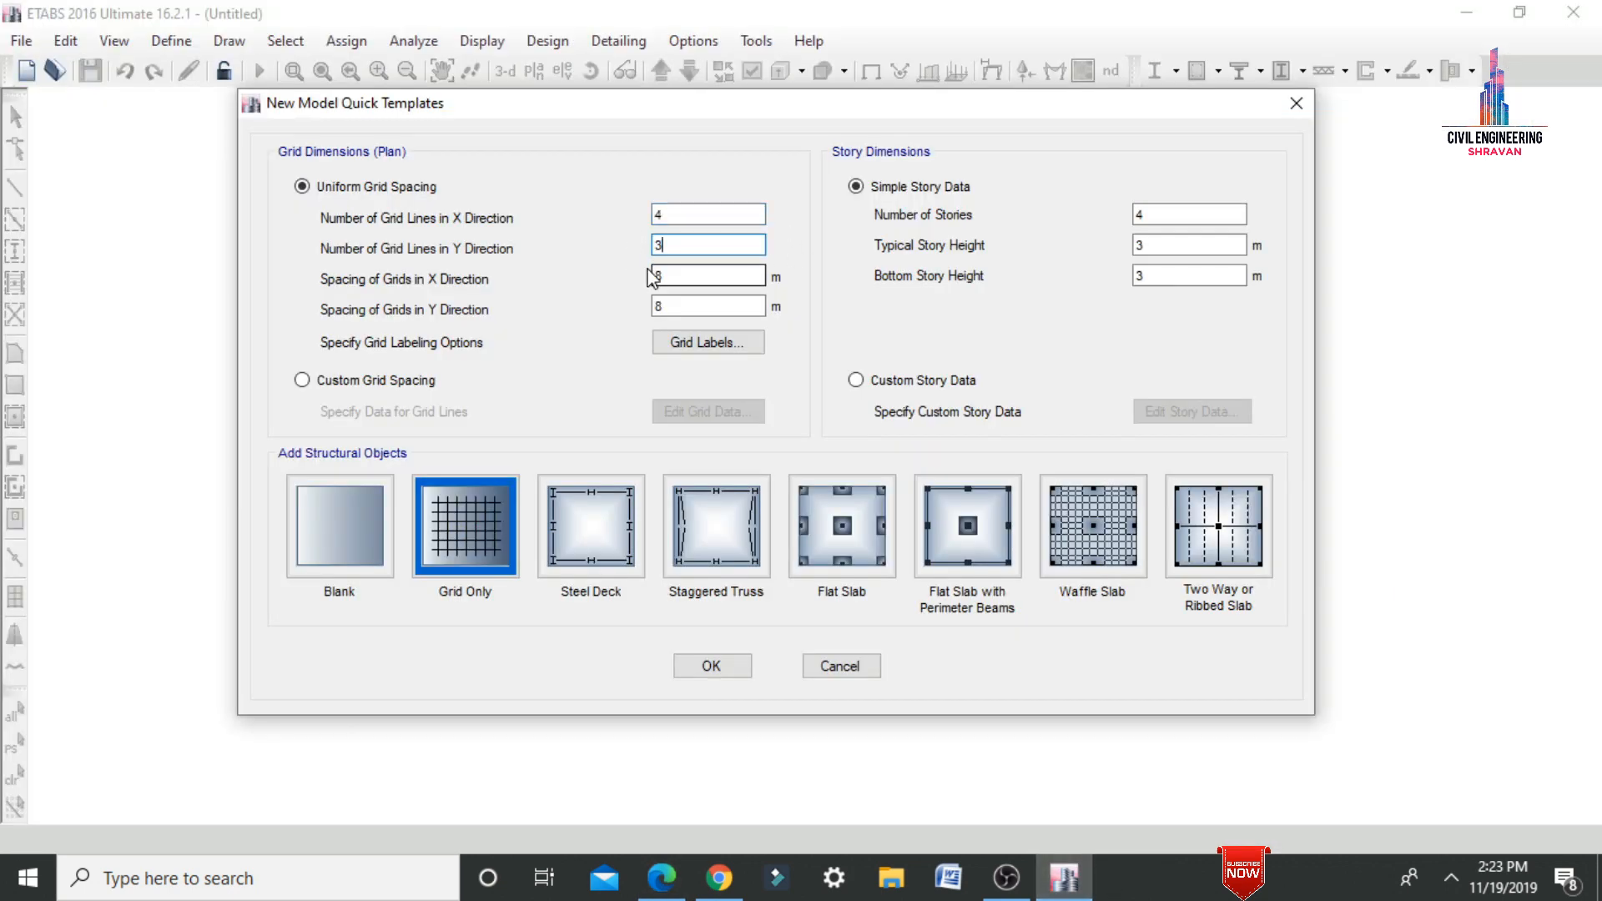
click(672, 275)
drag(672, 275, 648, 317)
text(33)
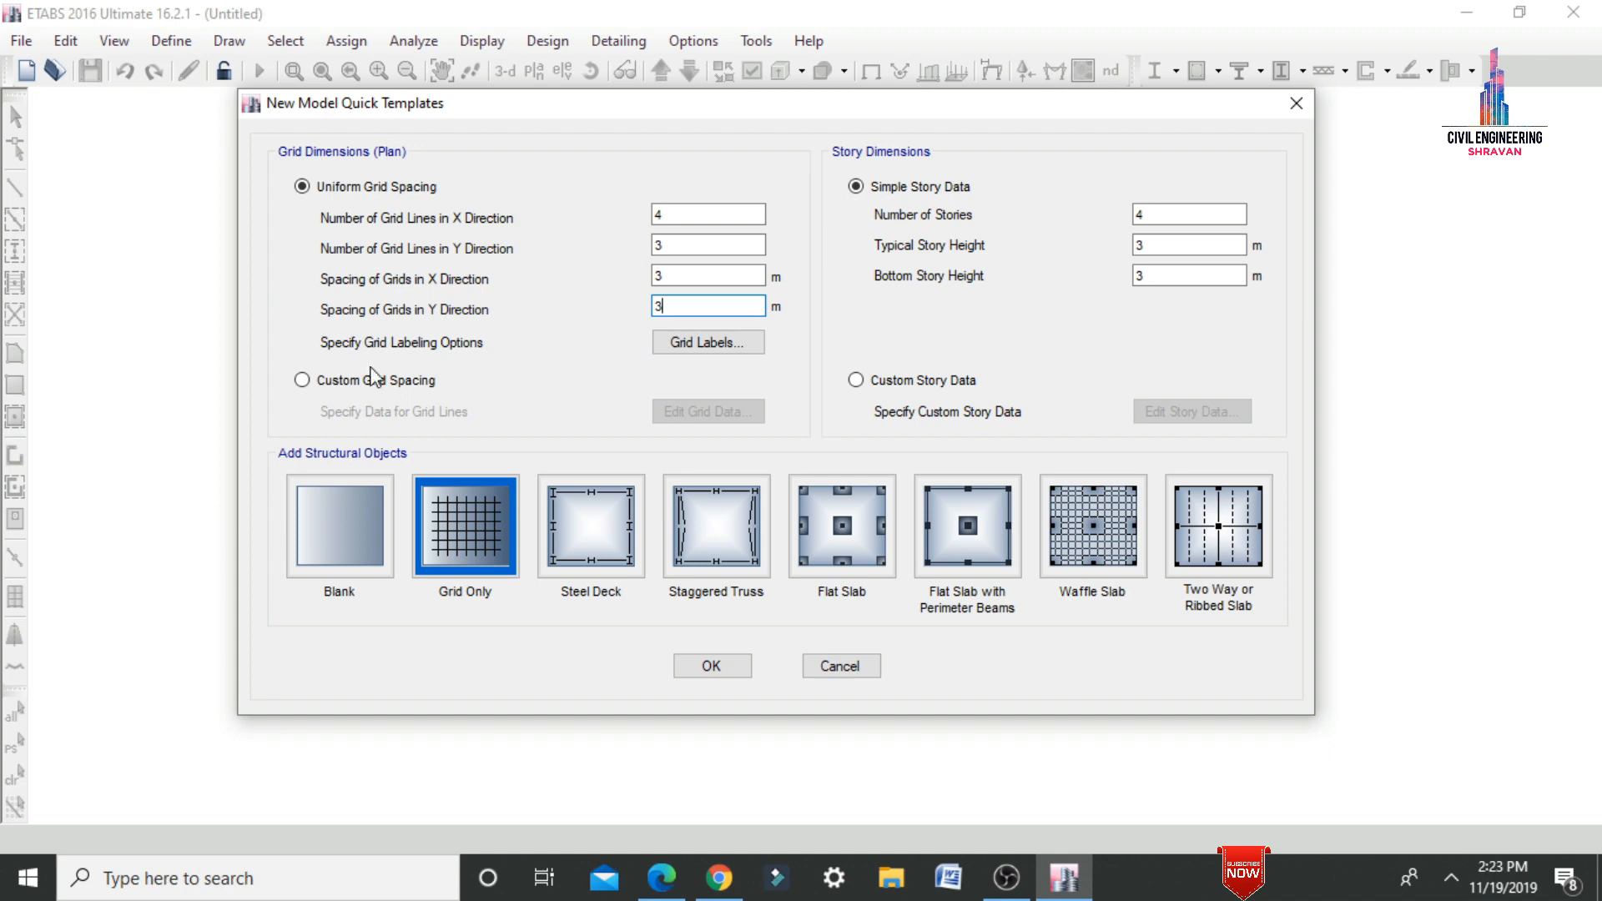
- Switch to custom grid spacing and set the X ordinates of grids B, C and D to 5, 9 and 13 m
click(372, 381)
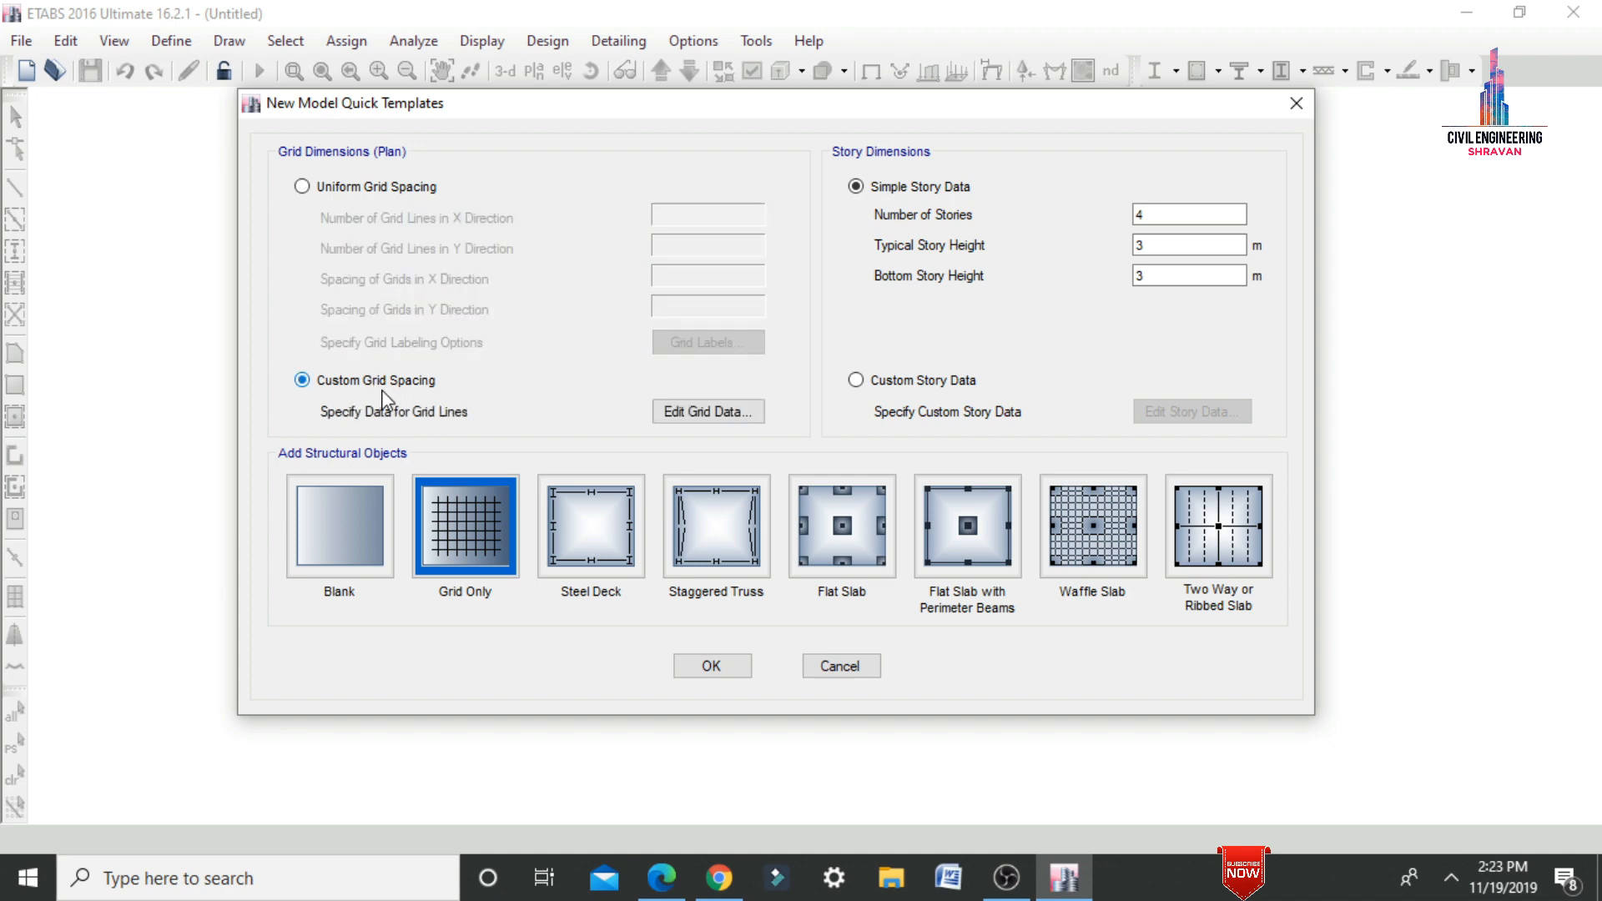
click(708, 411)
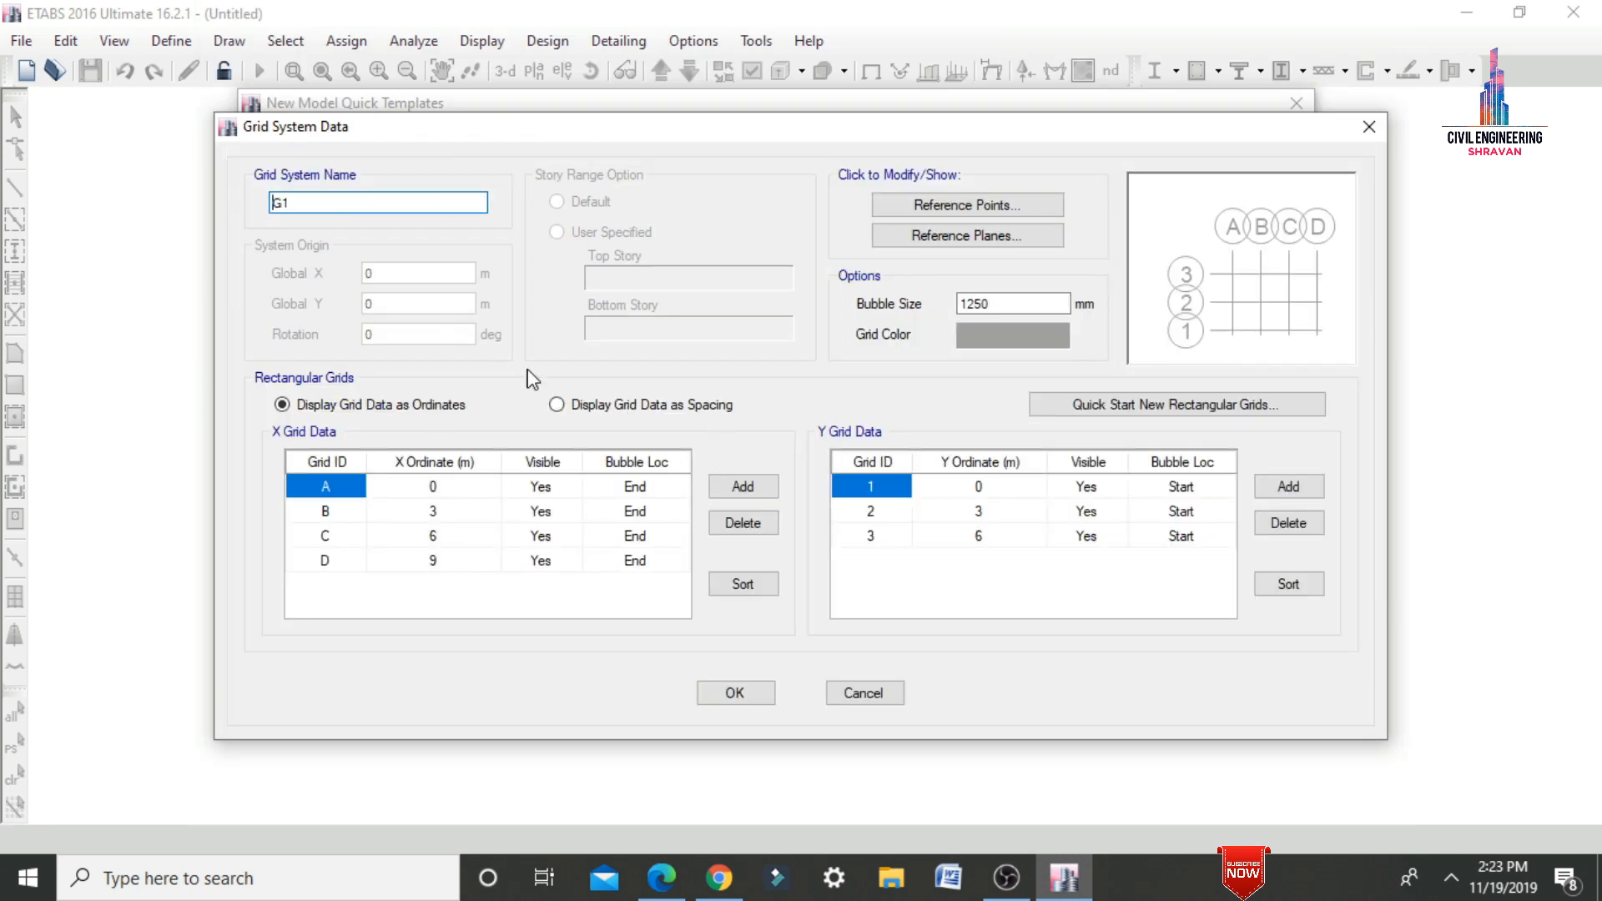
click(451, 536)
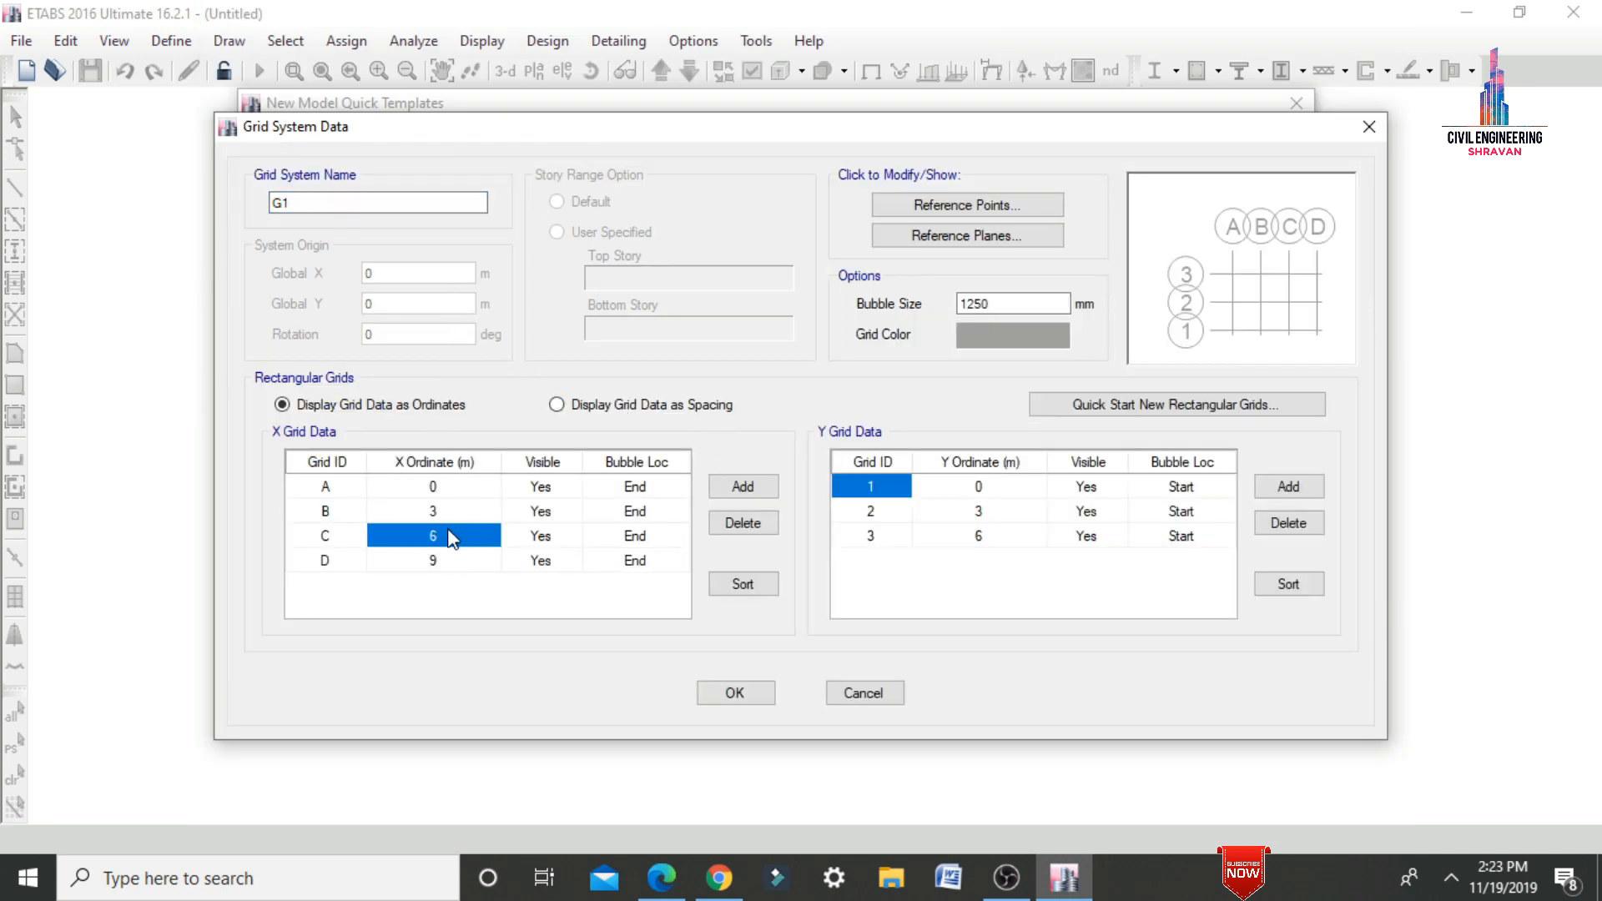
click(435, 512)
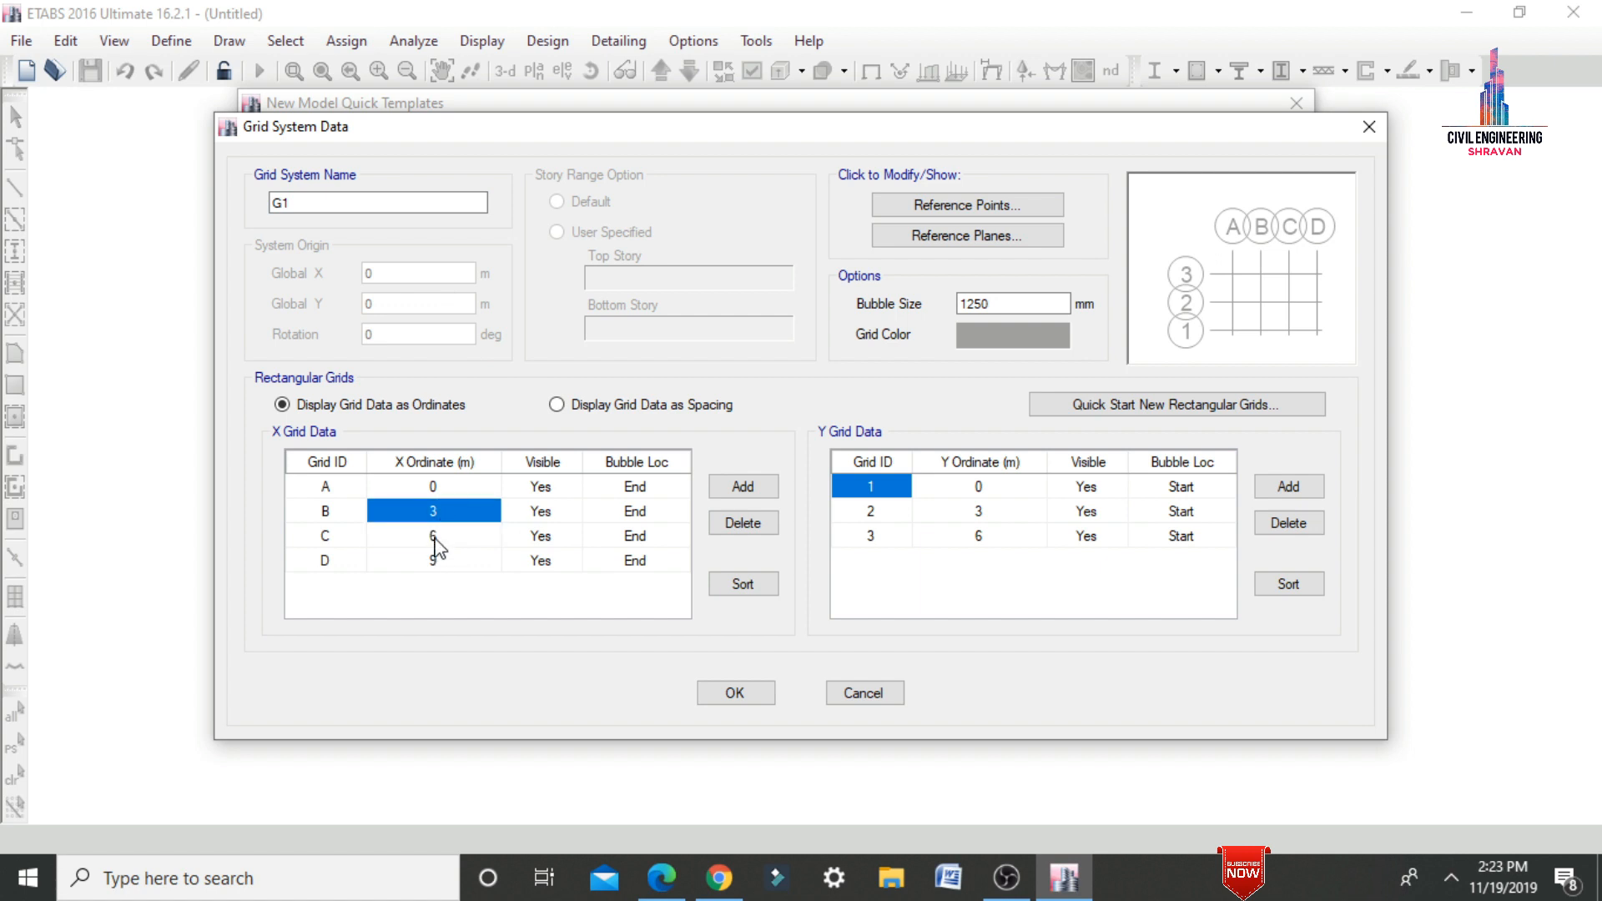
text(5)
click(451, 542)
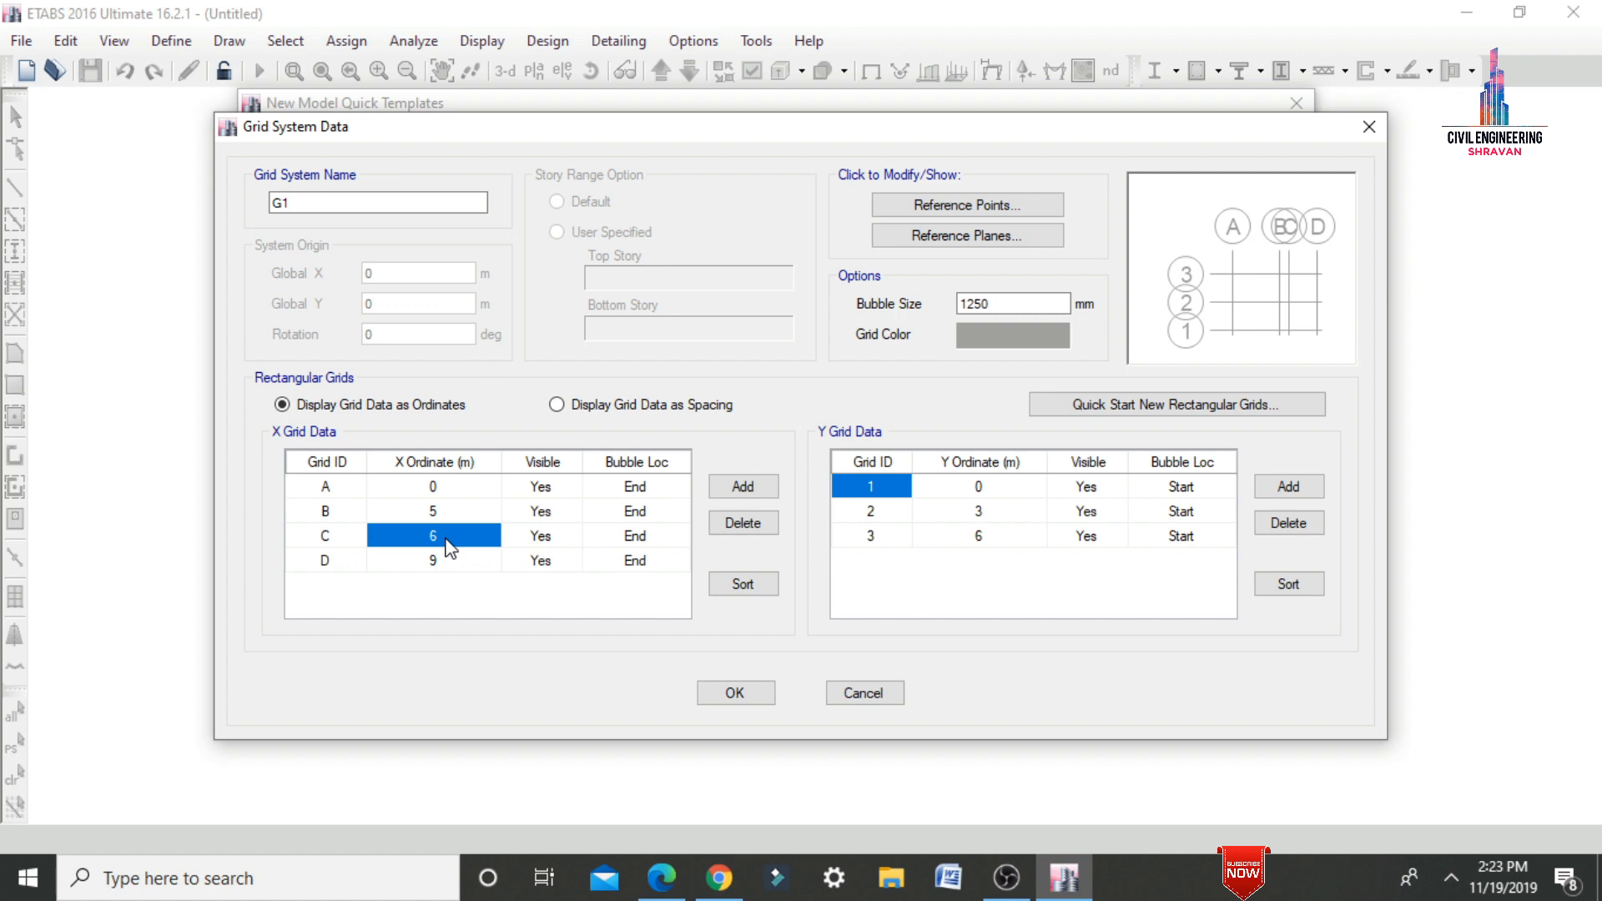
text(8)
click(448, 562)
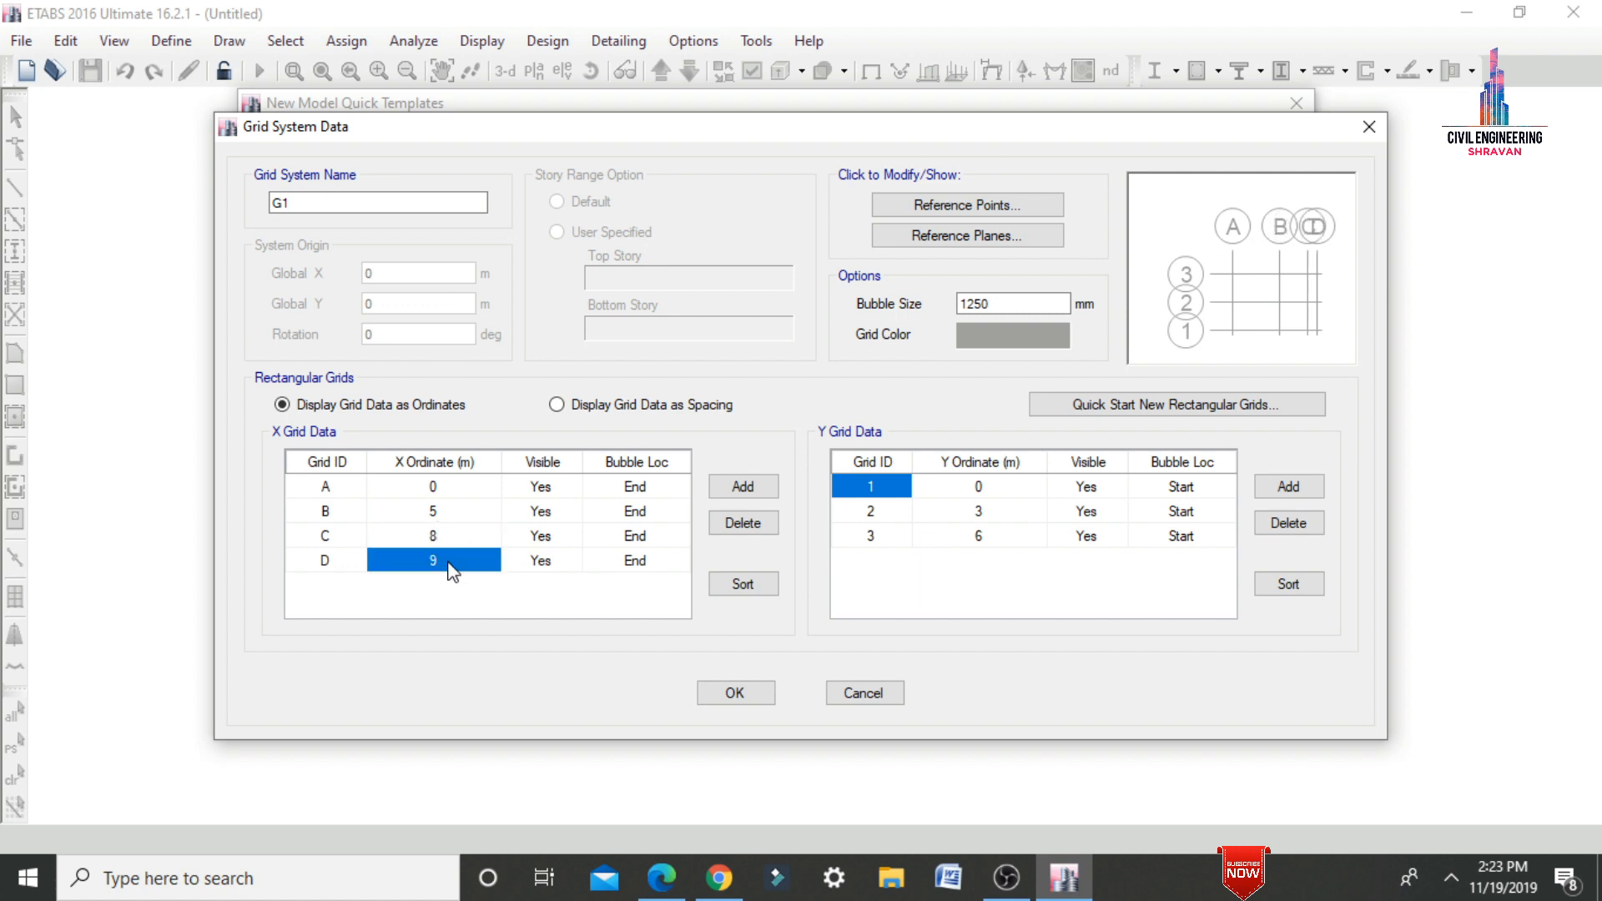
click(446, 542)
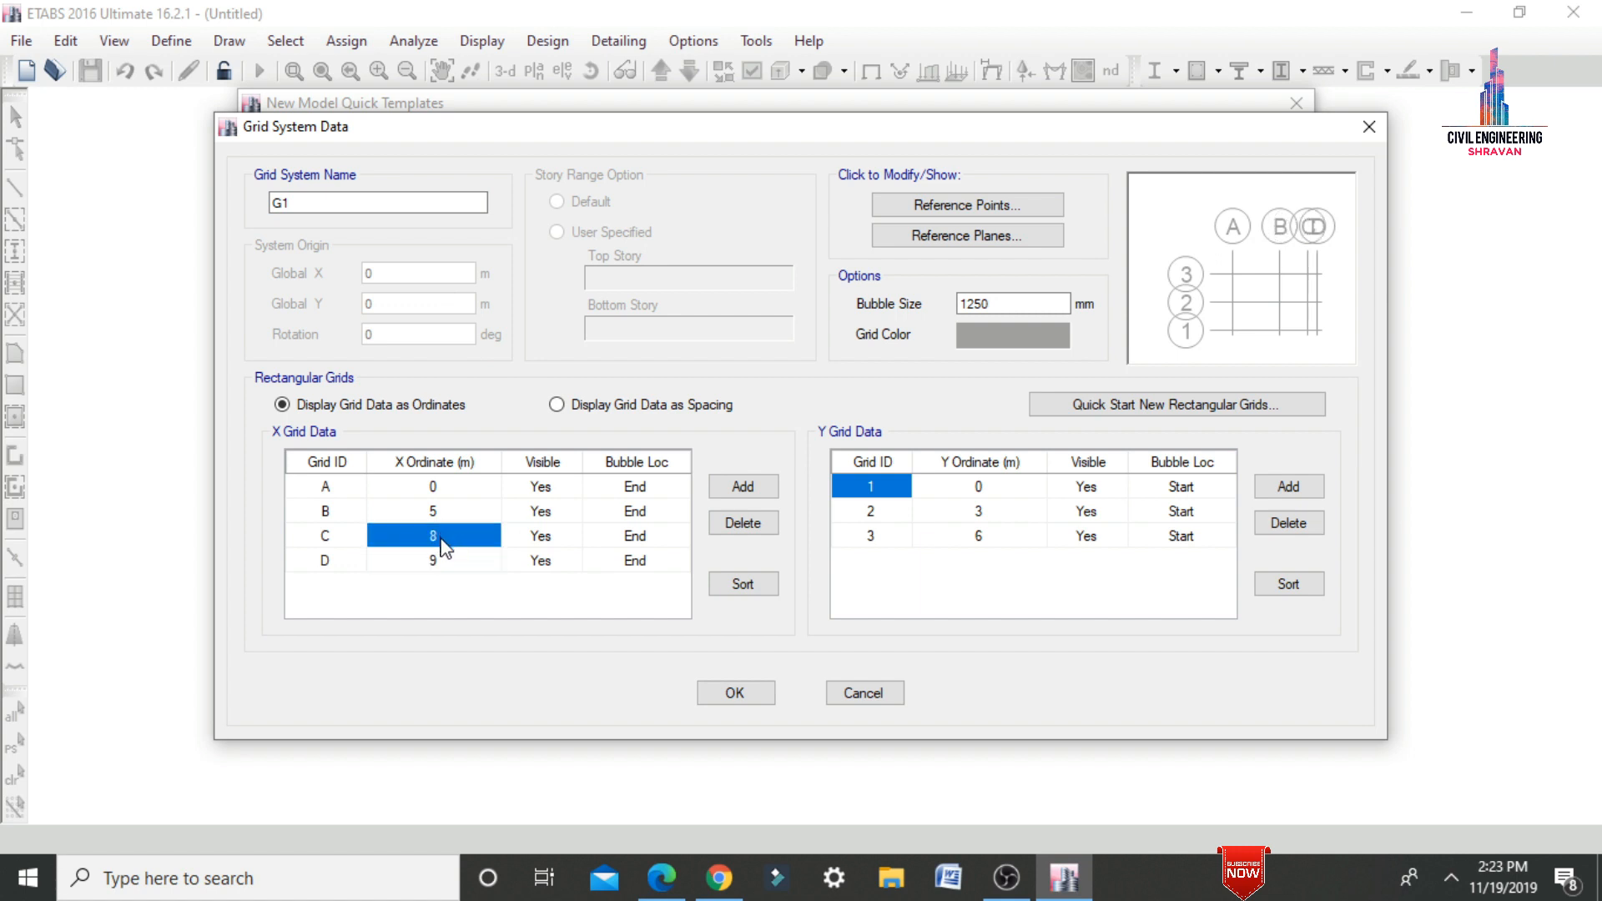
text(9)
click(447, 563)
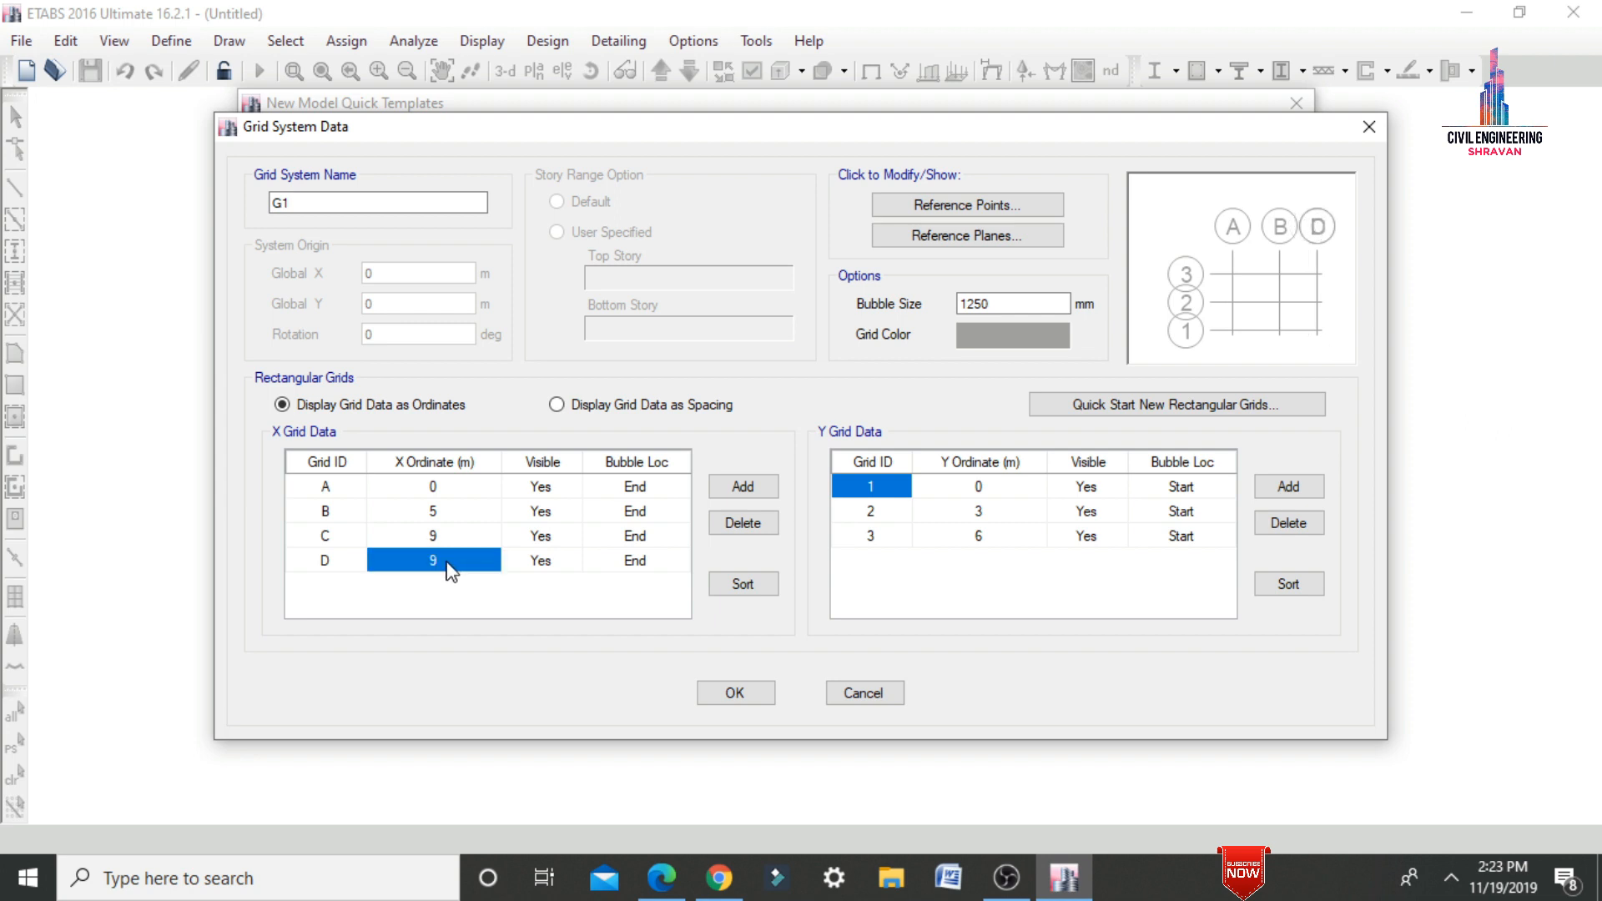
text(13)
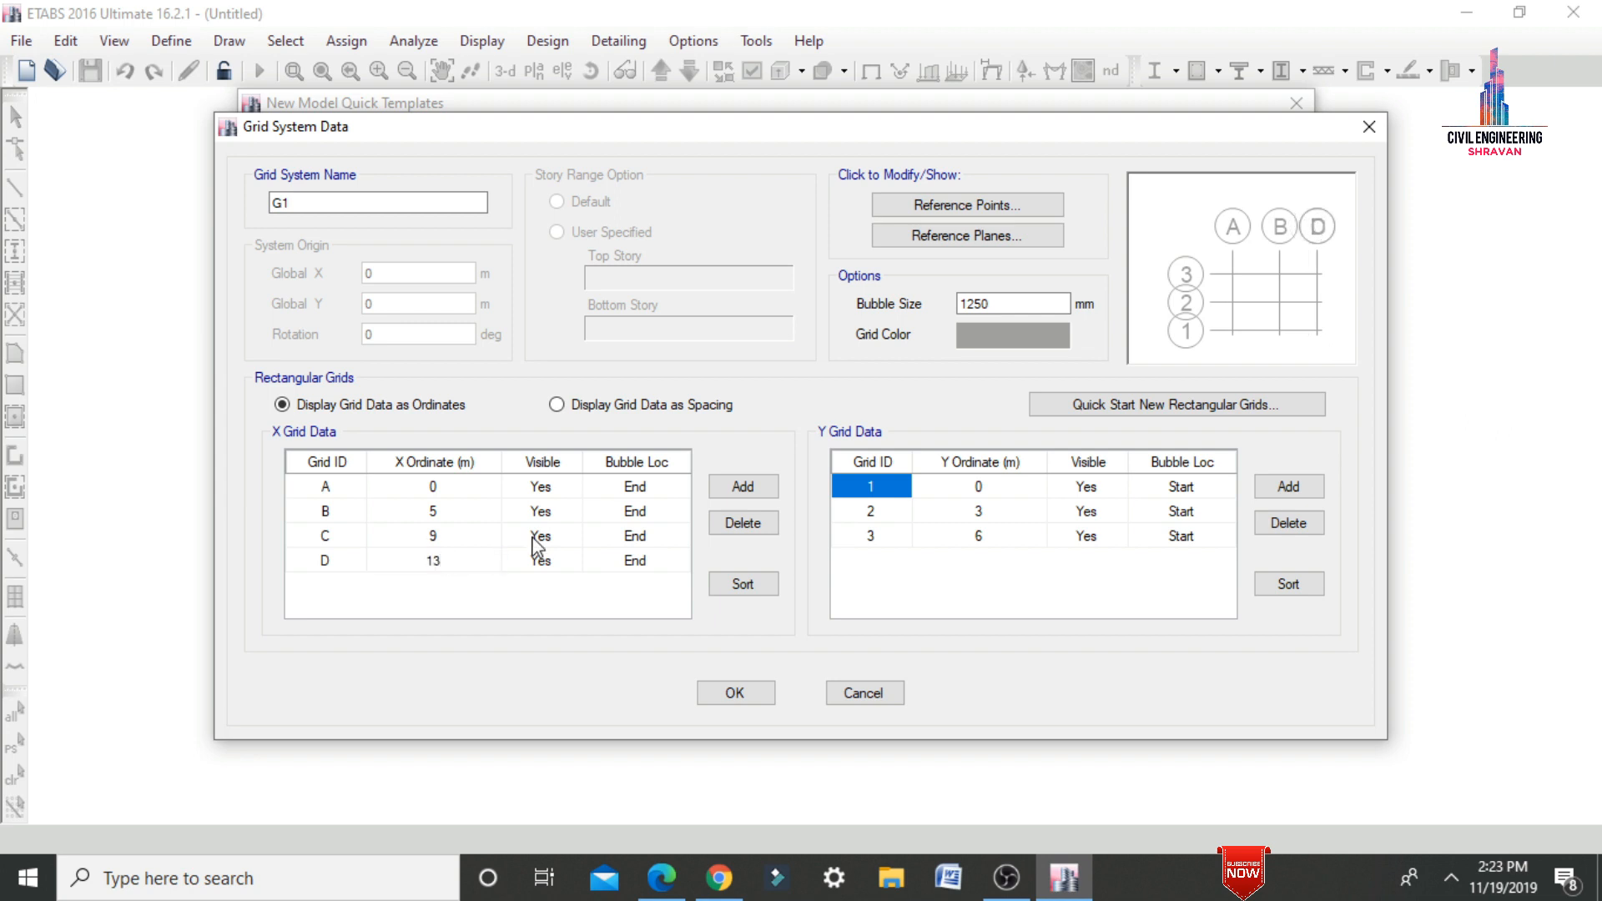
- Set the Y ordinates of grids 2 and 3 to 5 and 9 m and accept the grid data
click(989, 515)
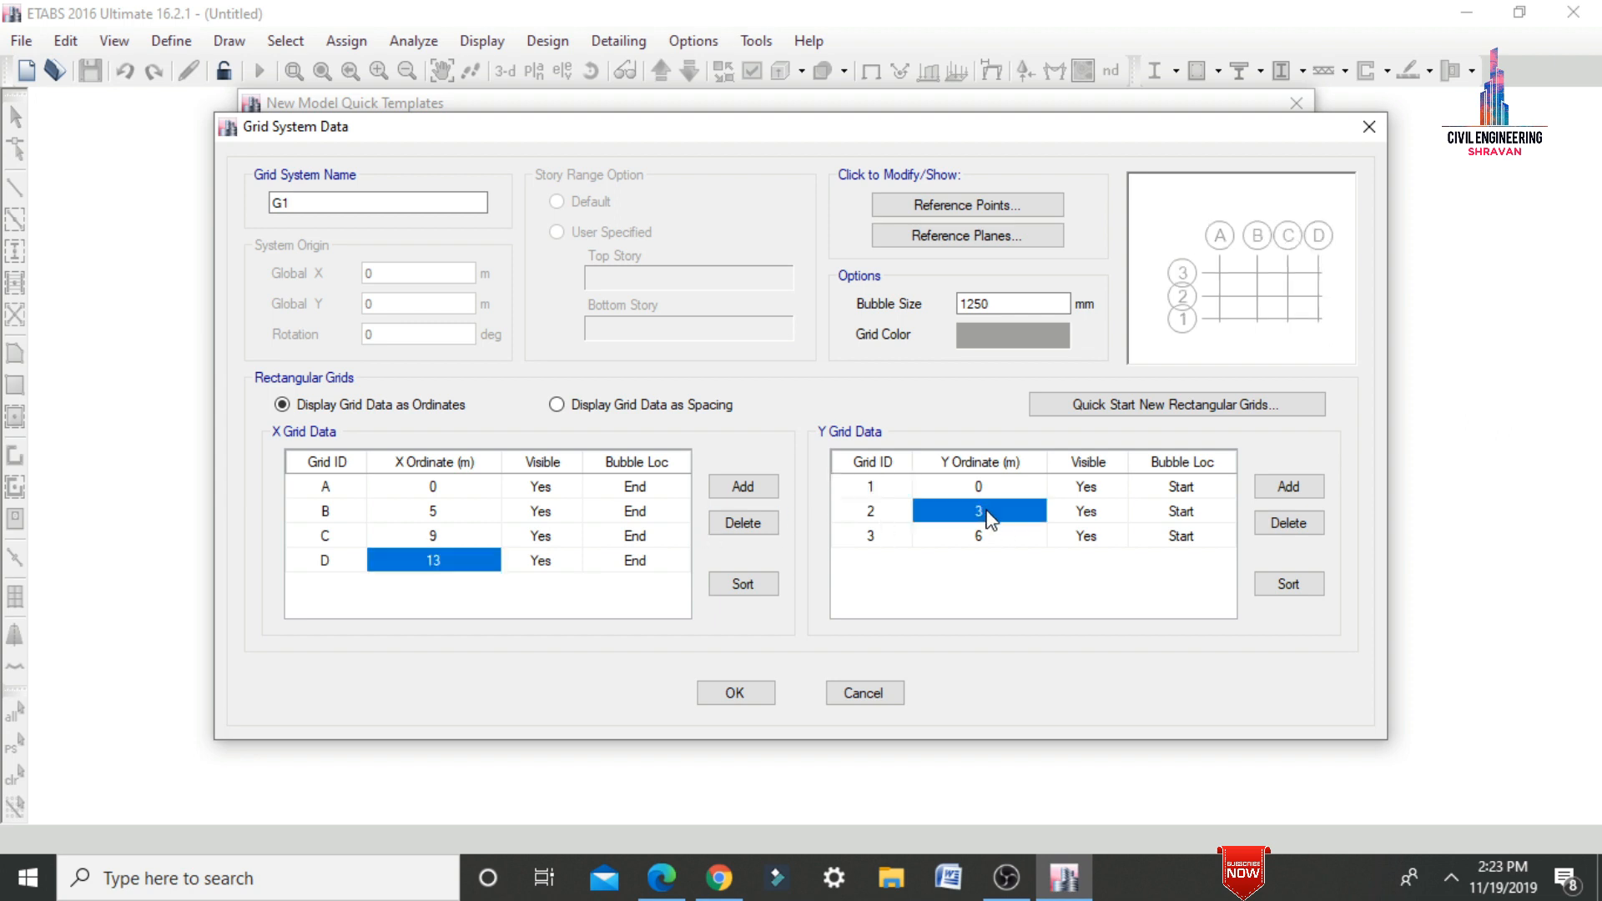
text(5)
click(993, 534)
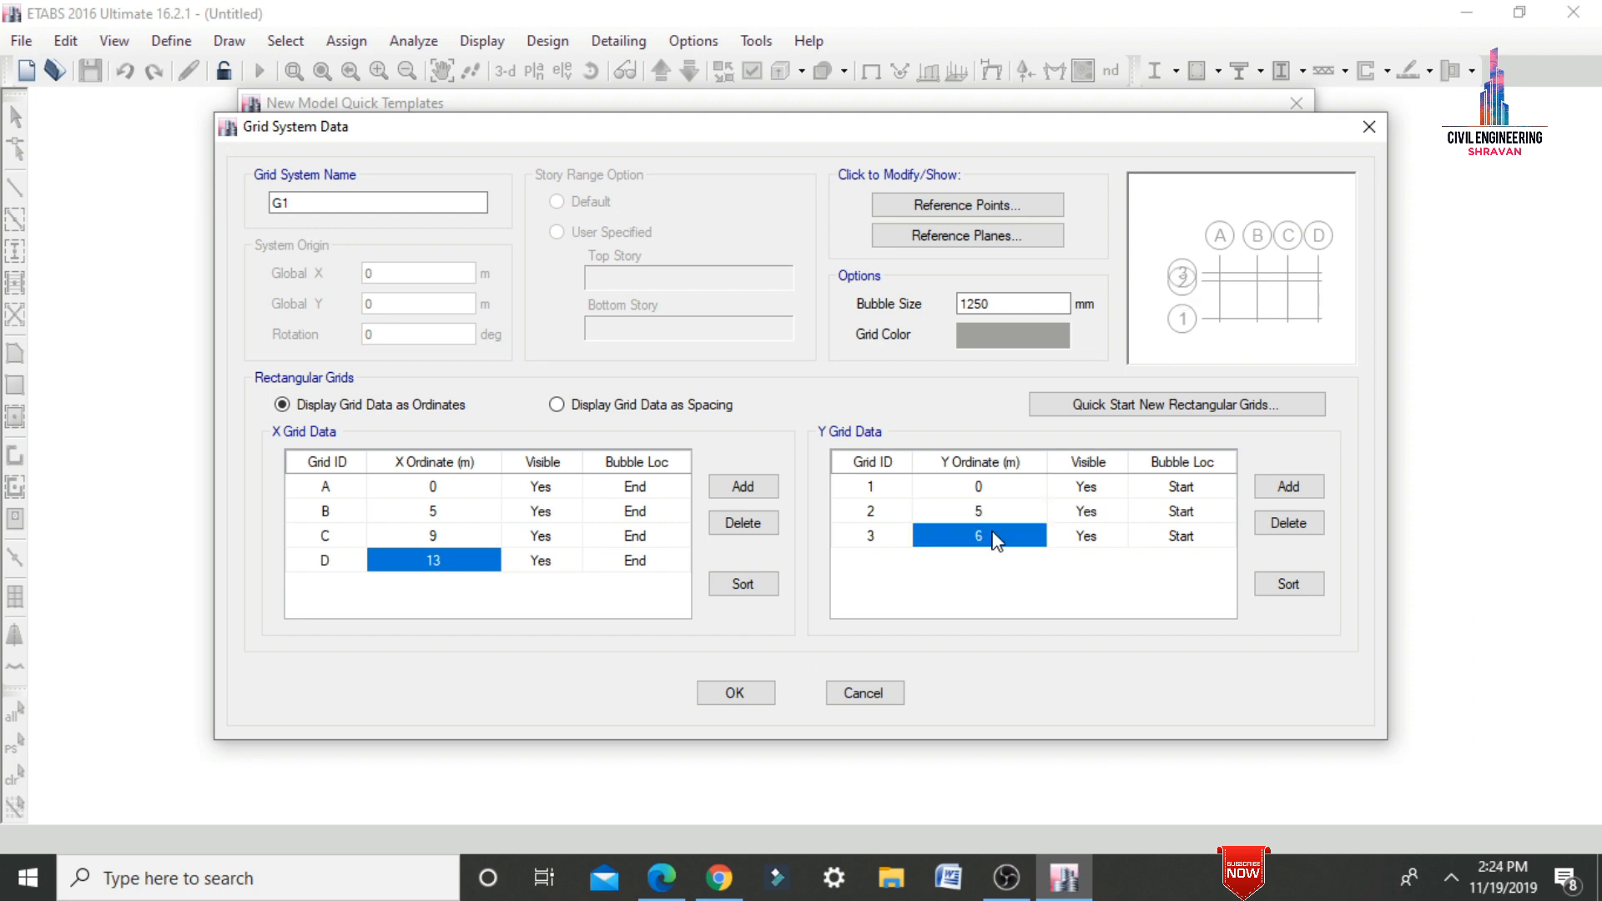
text(9)
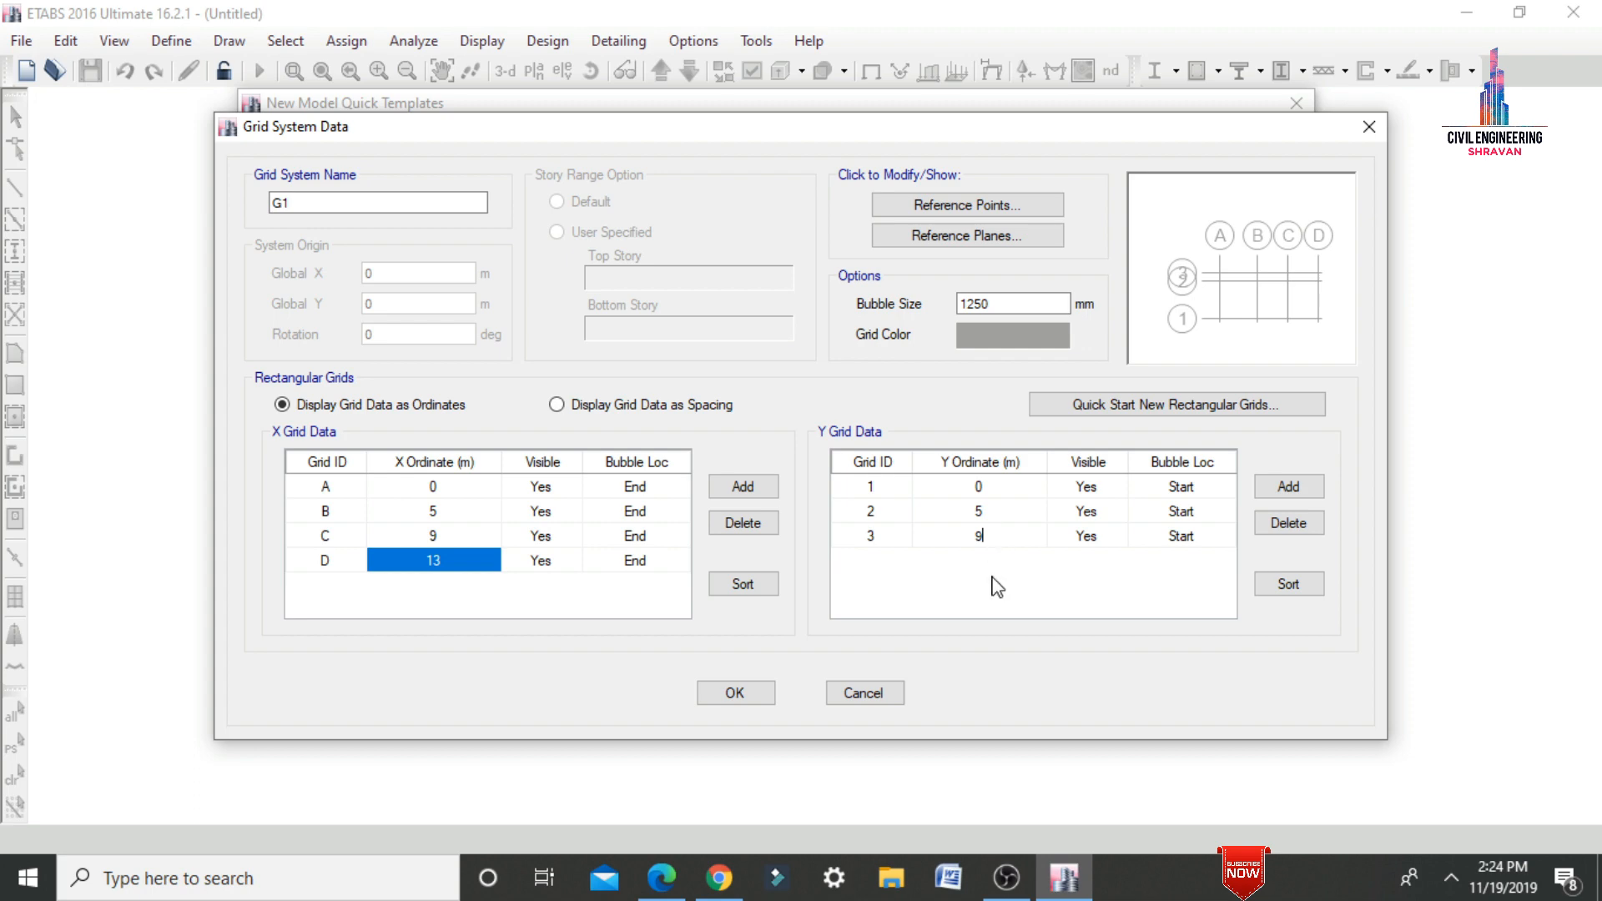
click(756, 696)
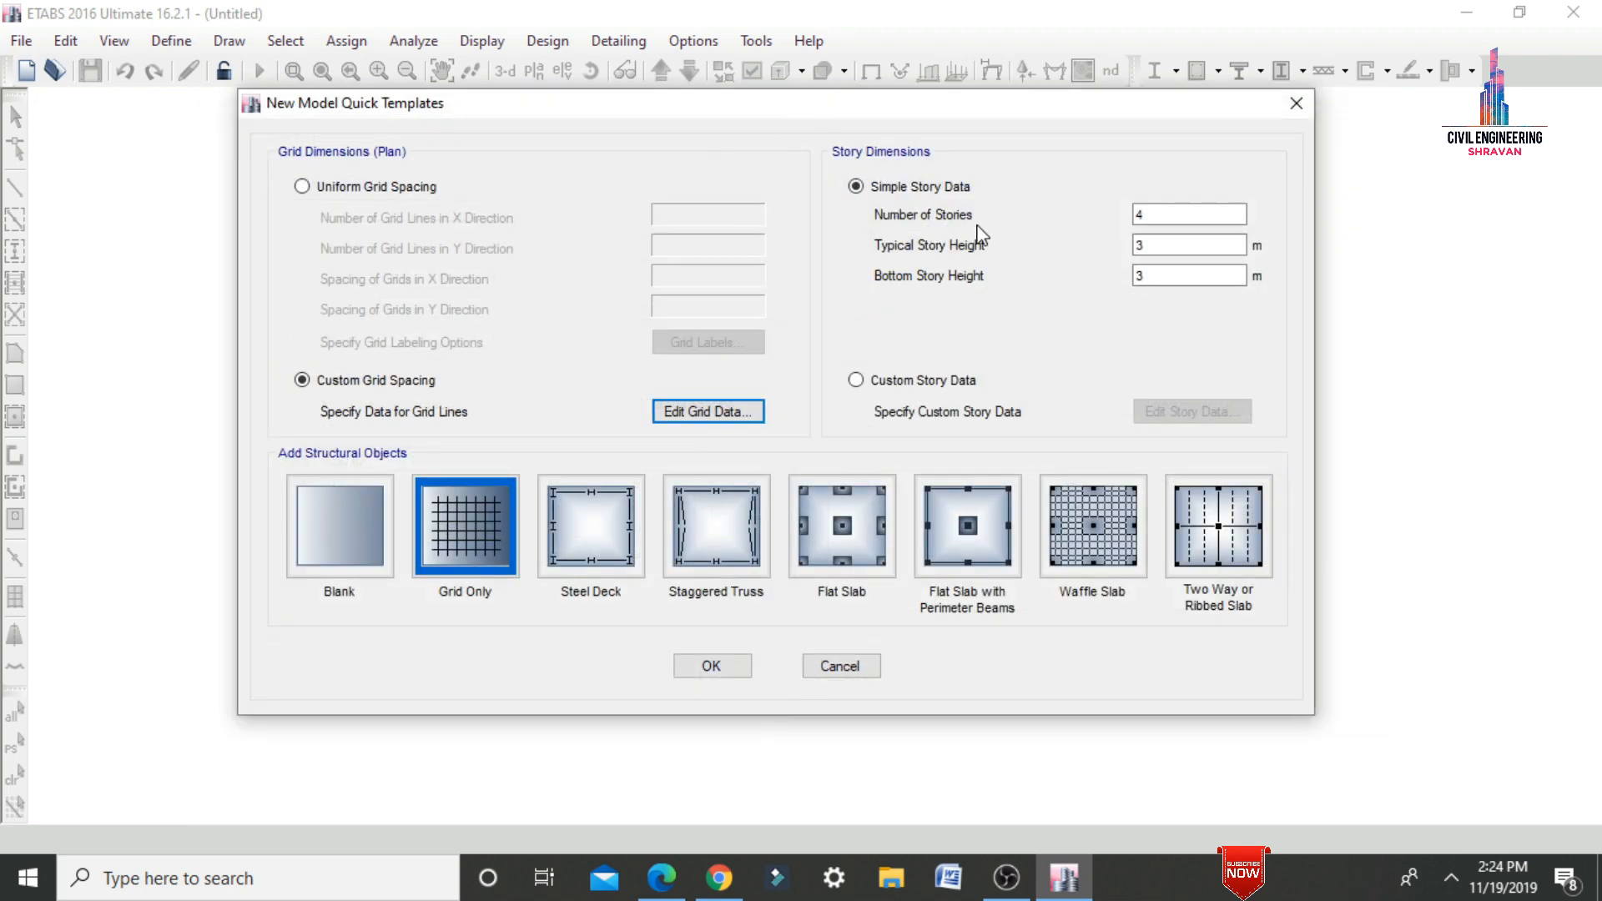
- Set the number of stories to 3 and create the model from the Grid Only template
drag(1175, 219, 1099, 234)
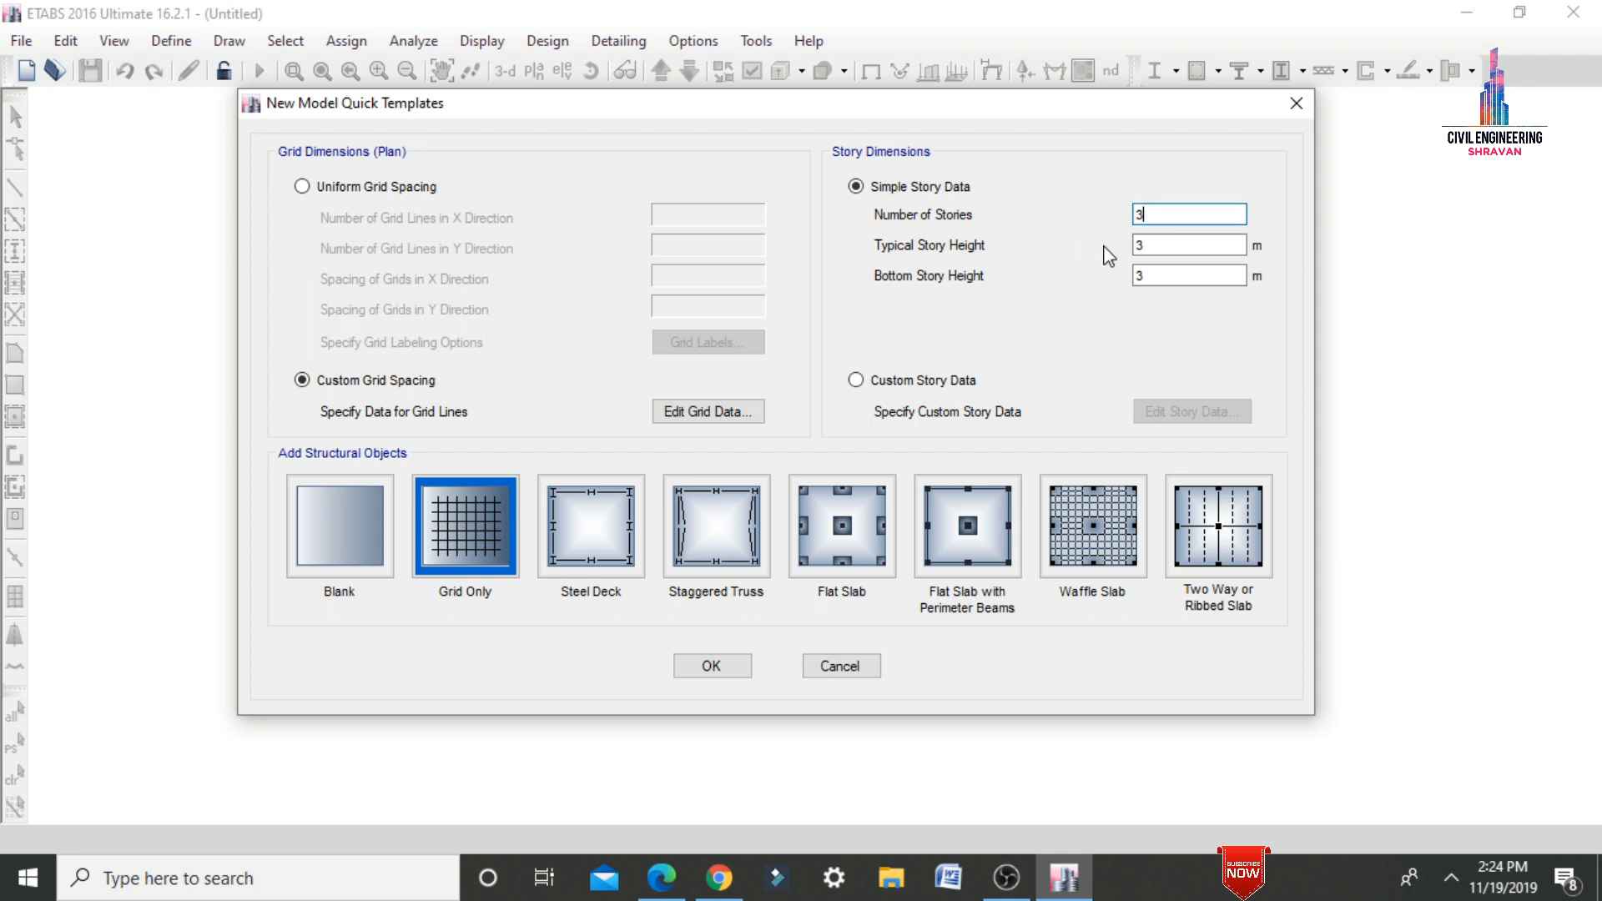
click(1149, 242)
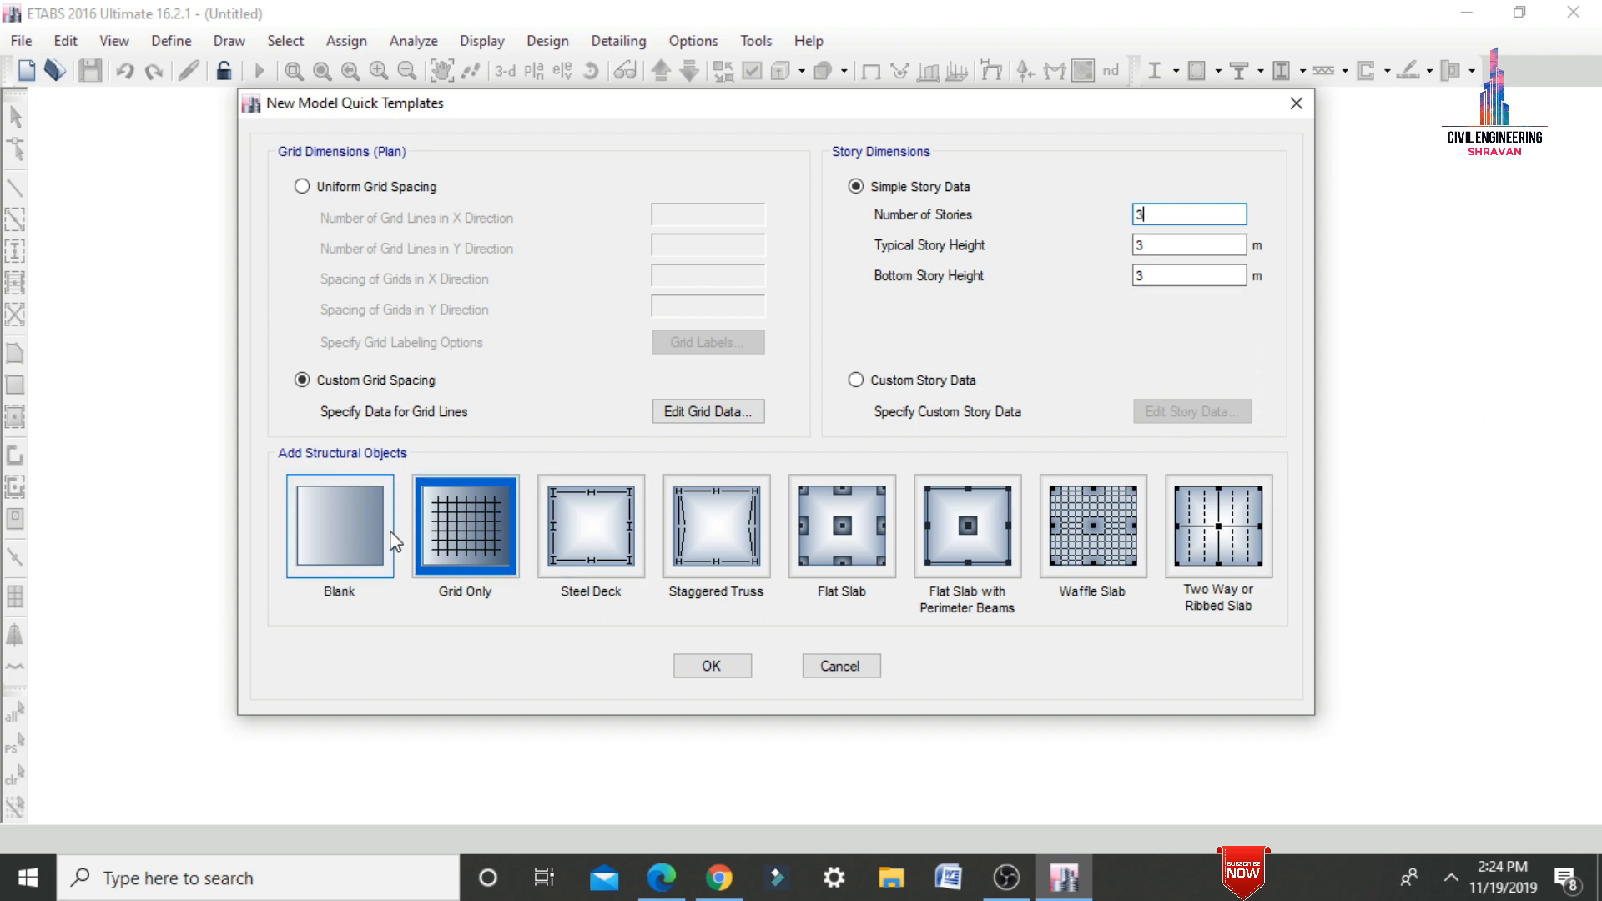
click(438, 529)
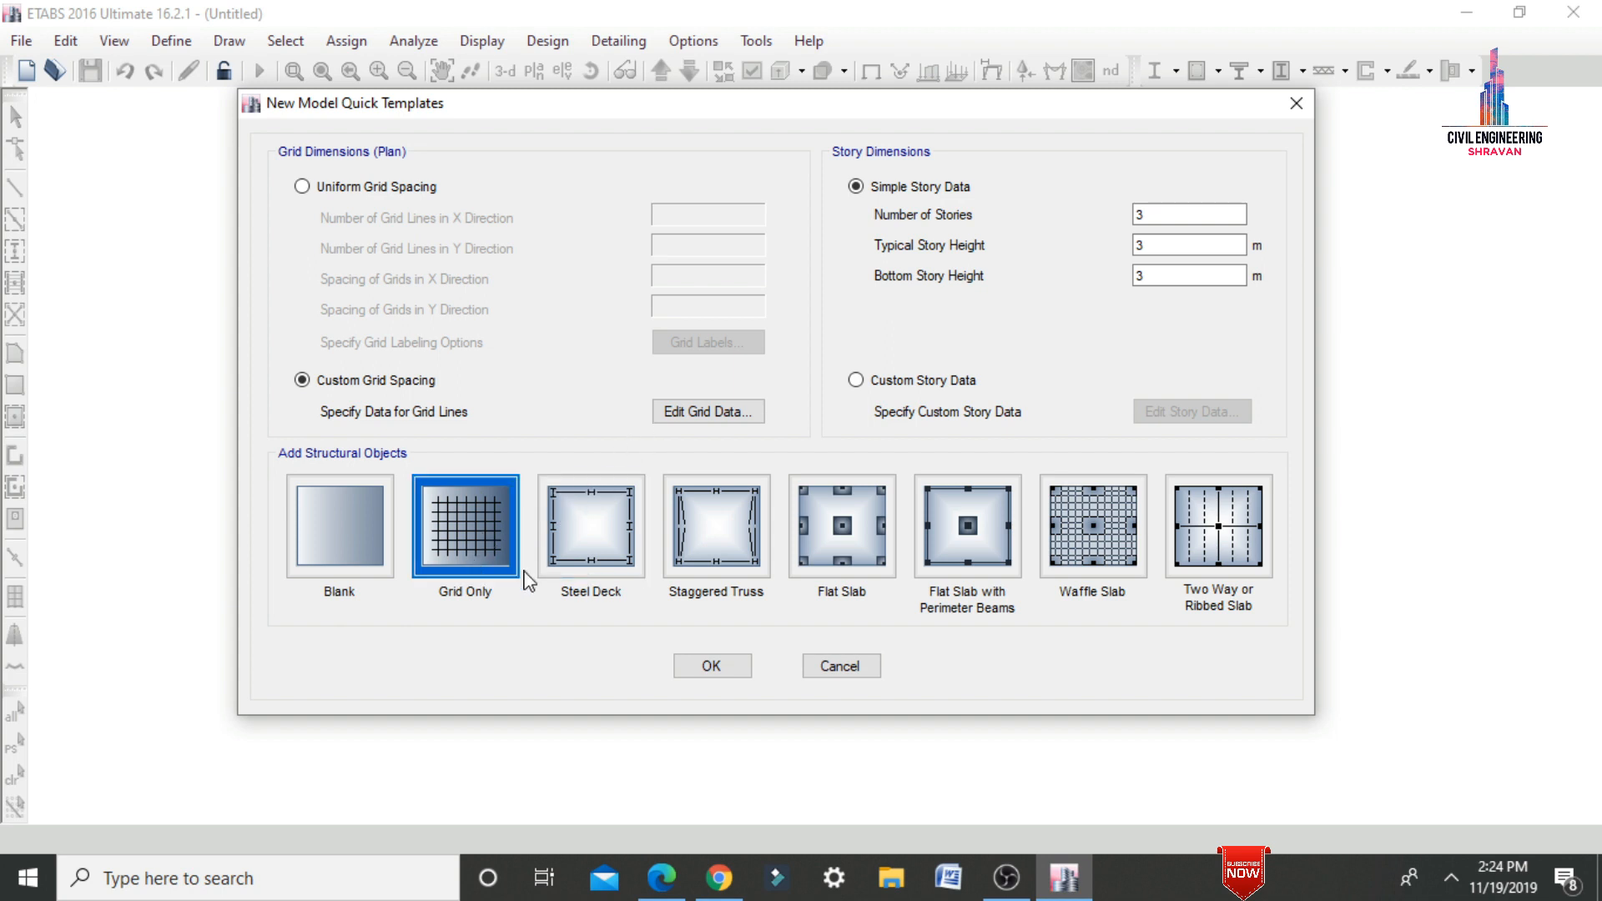
click(713, 666)
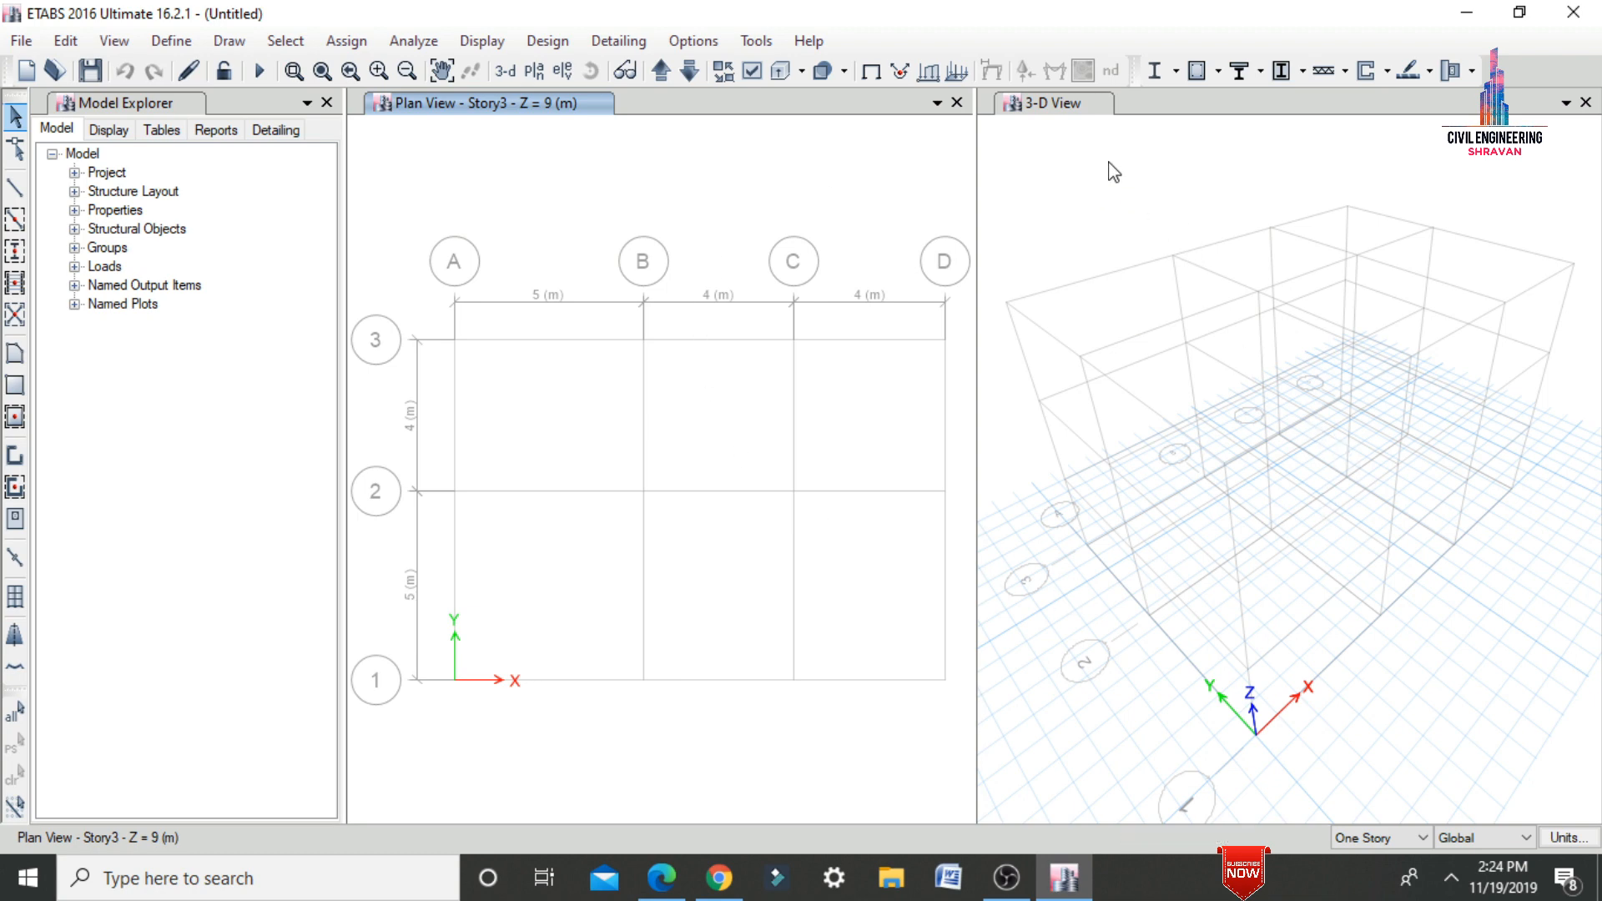
- Add a new material for the India region with type Concrete, standard Indian and grade M30
click(198, 40)
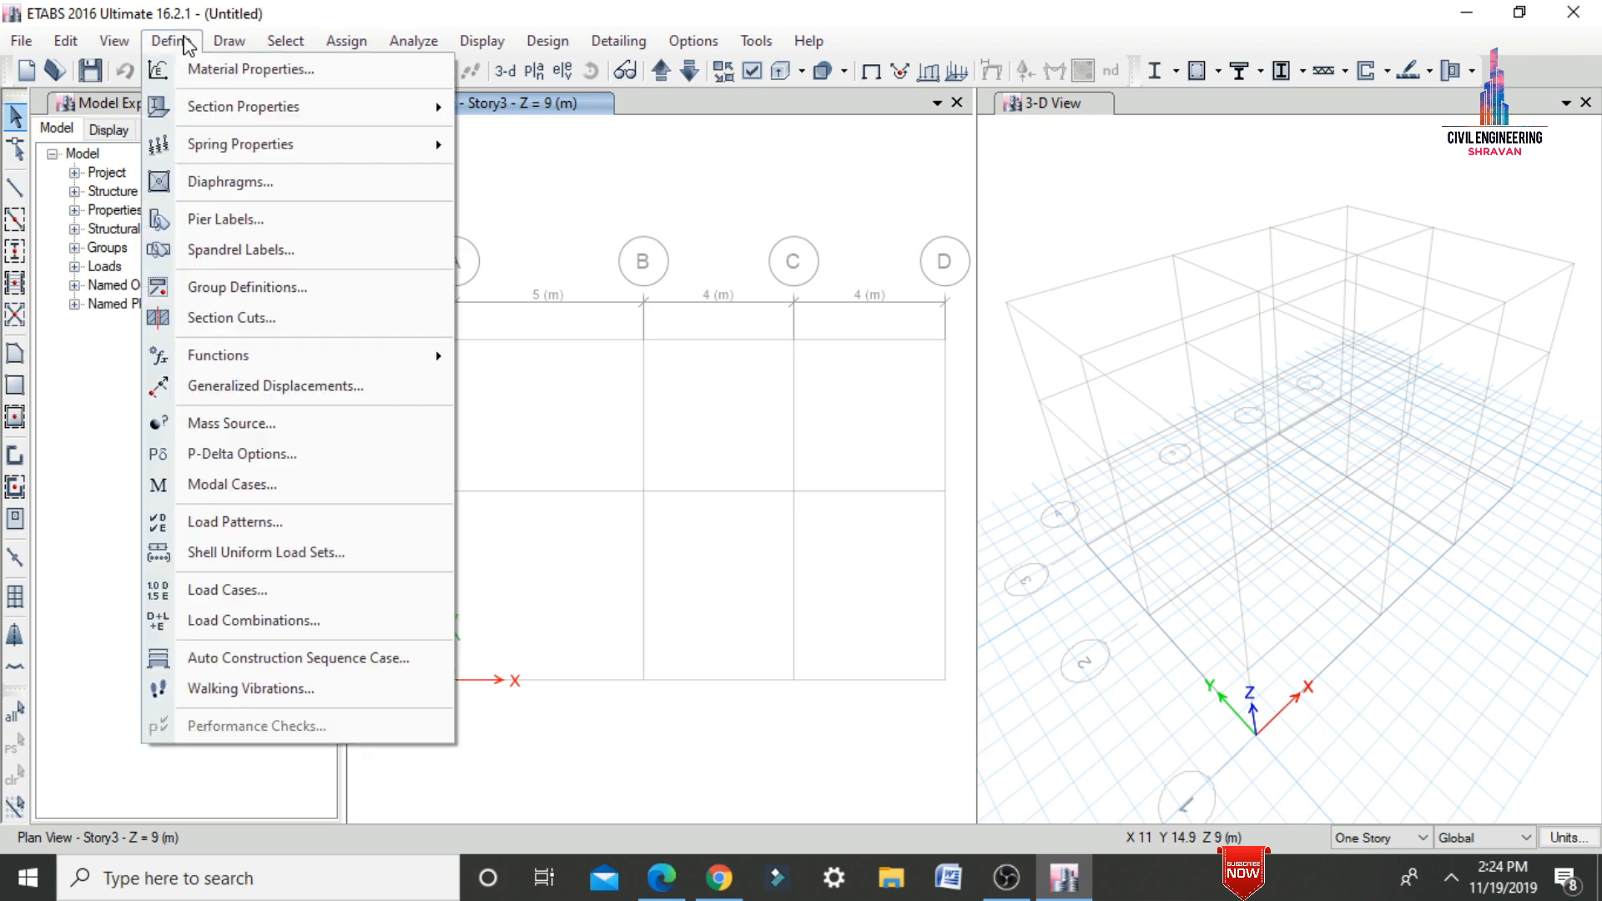
click(216, 74)
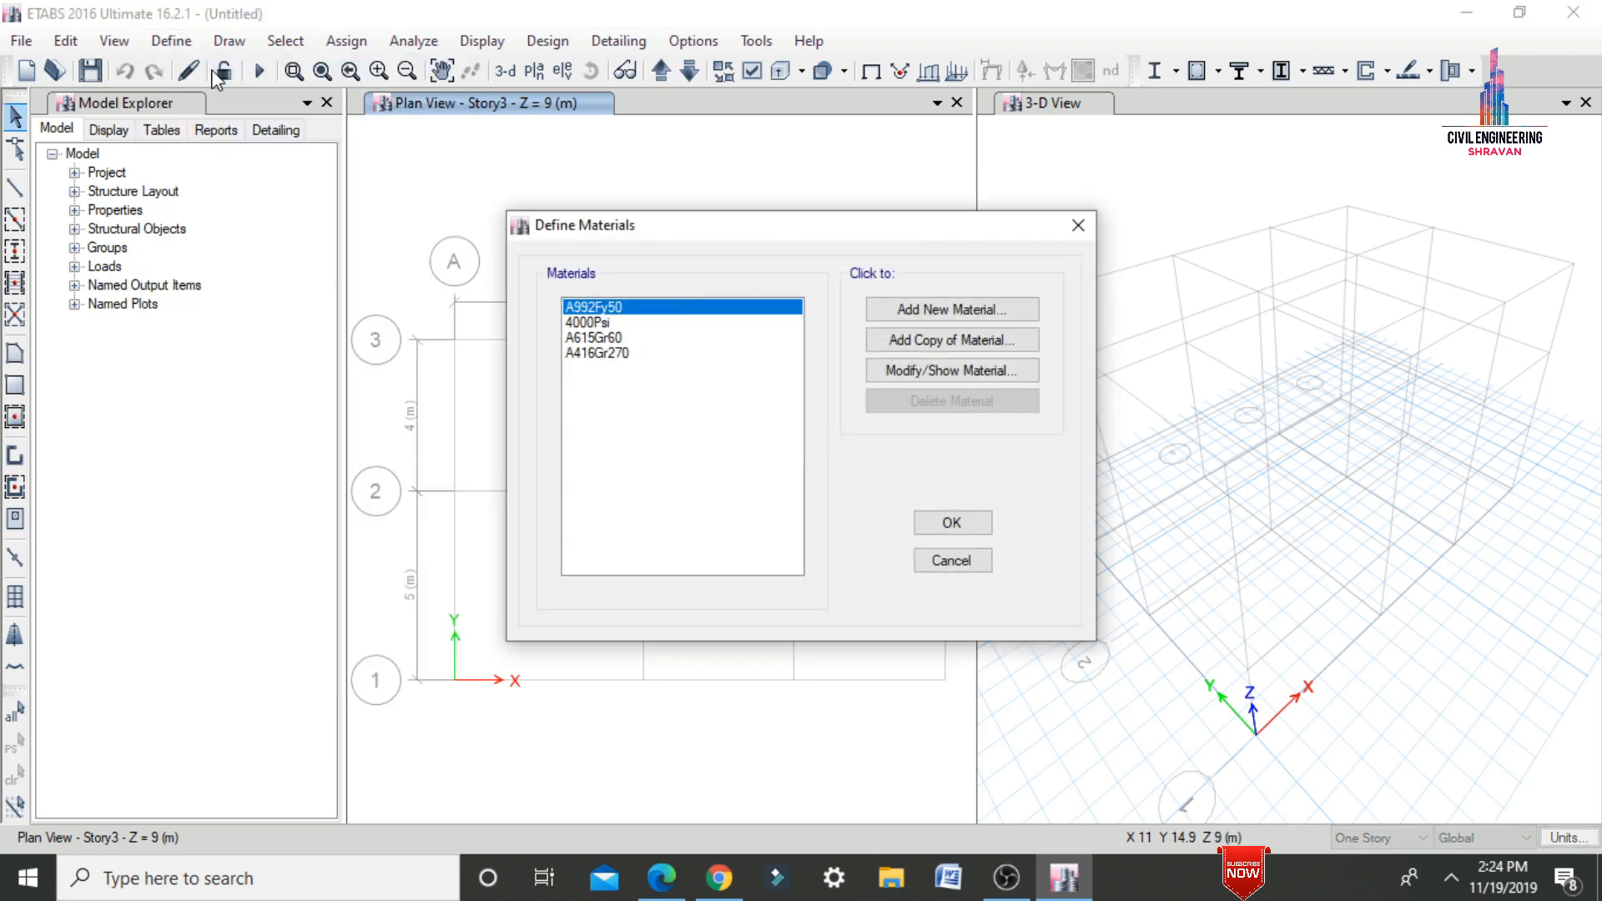
click(962, 310)
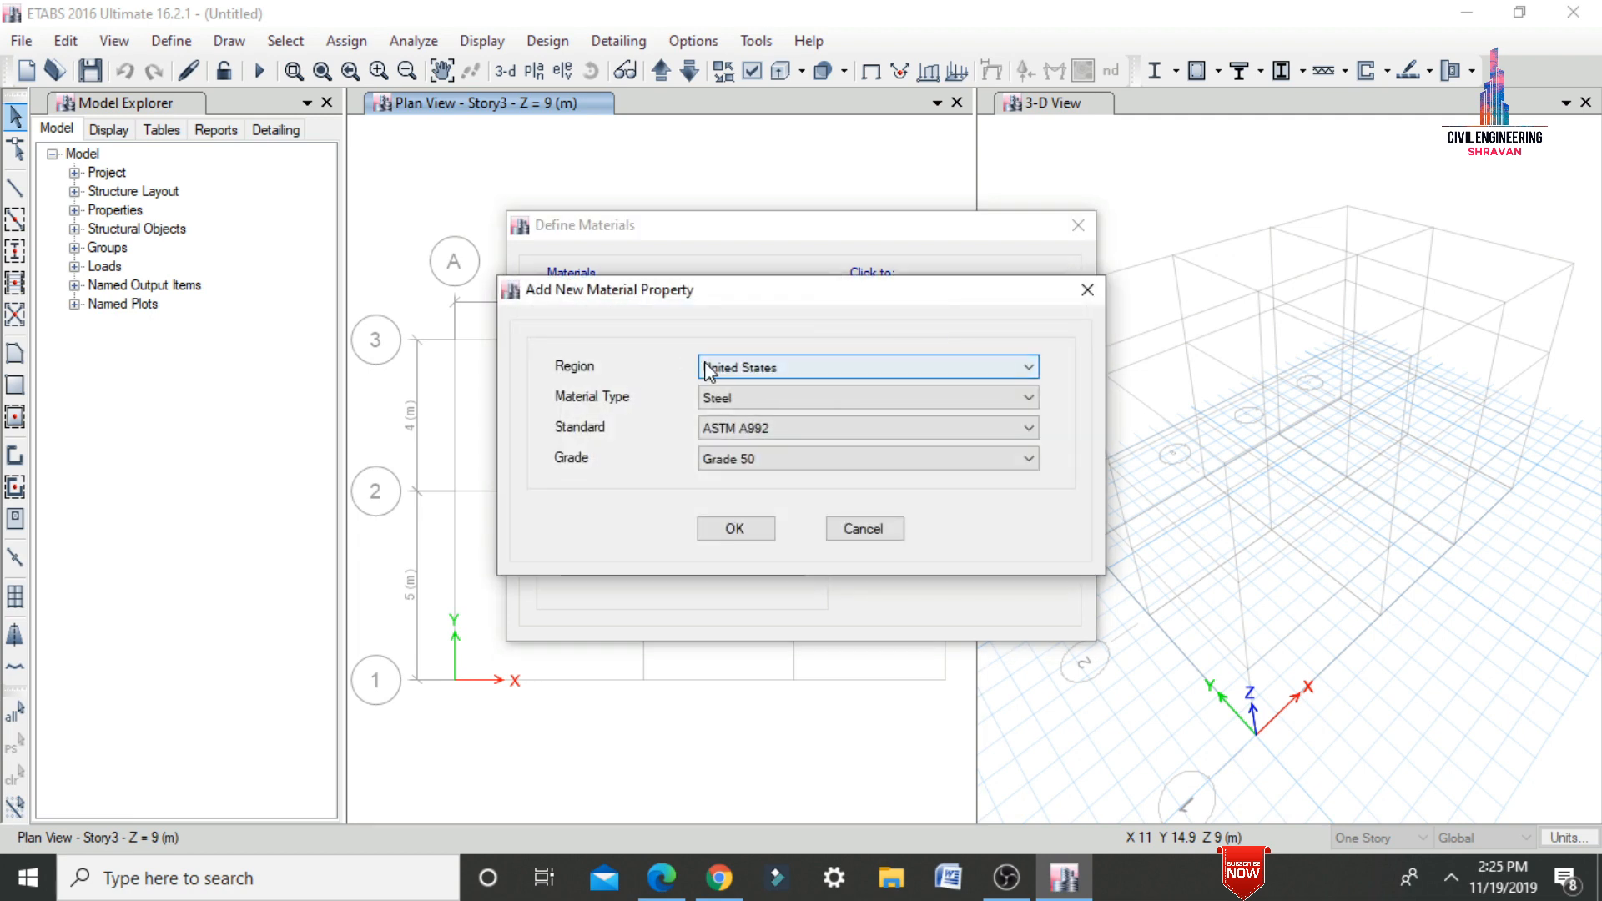
click(772, 369)
click(723, 424)
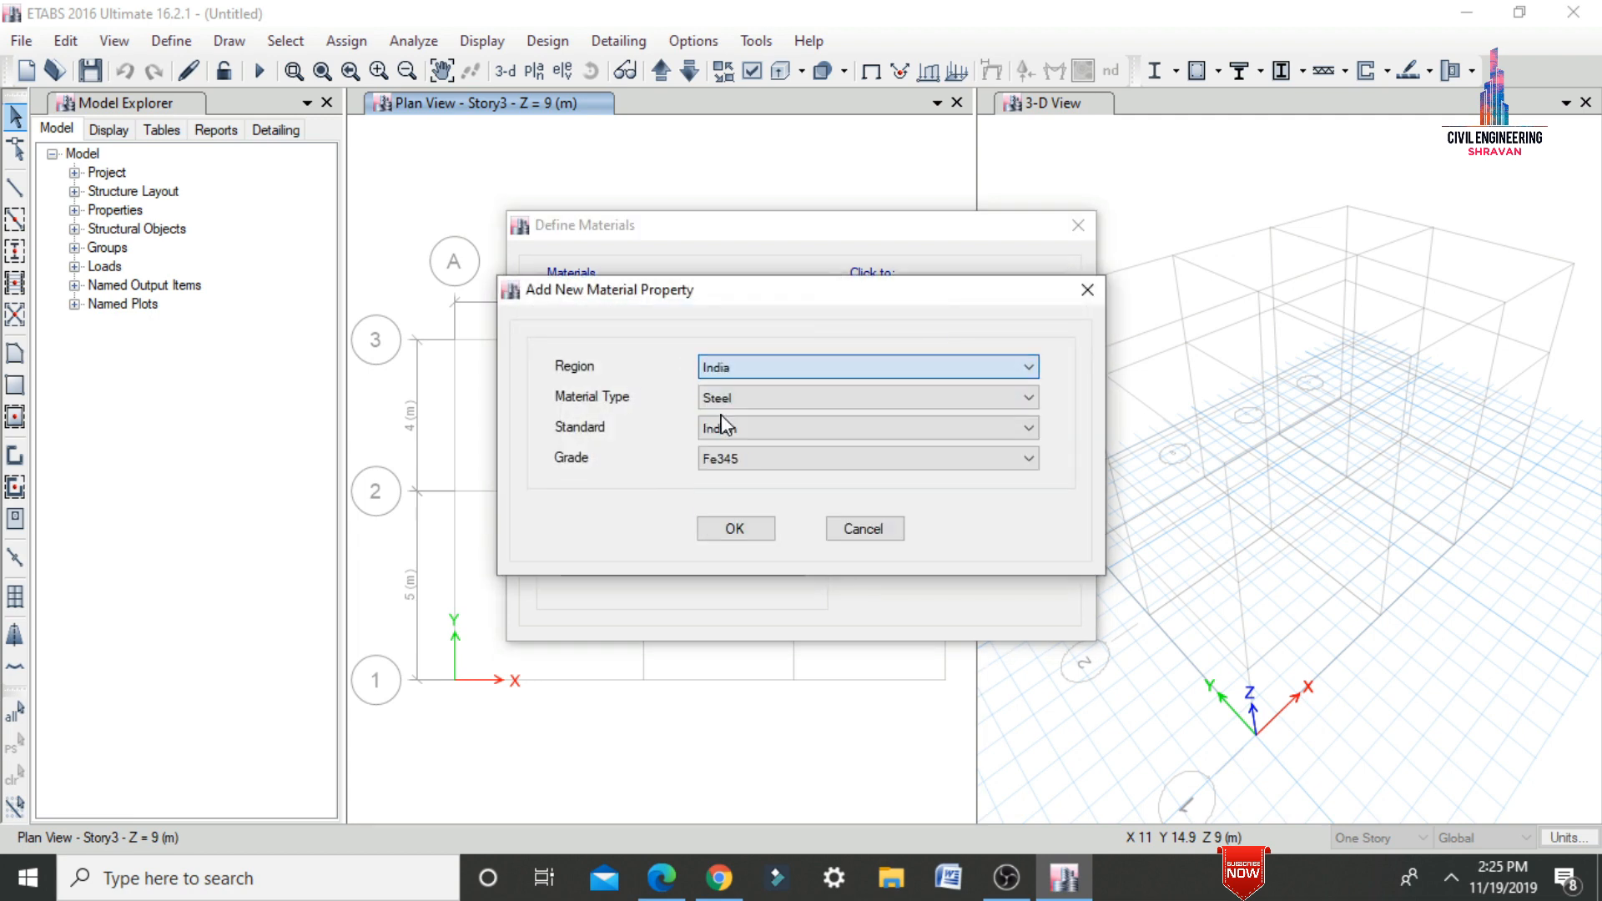
click(749, 399)
click(724, 435)
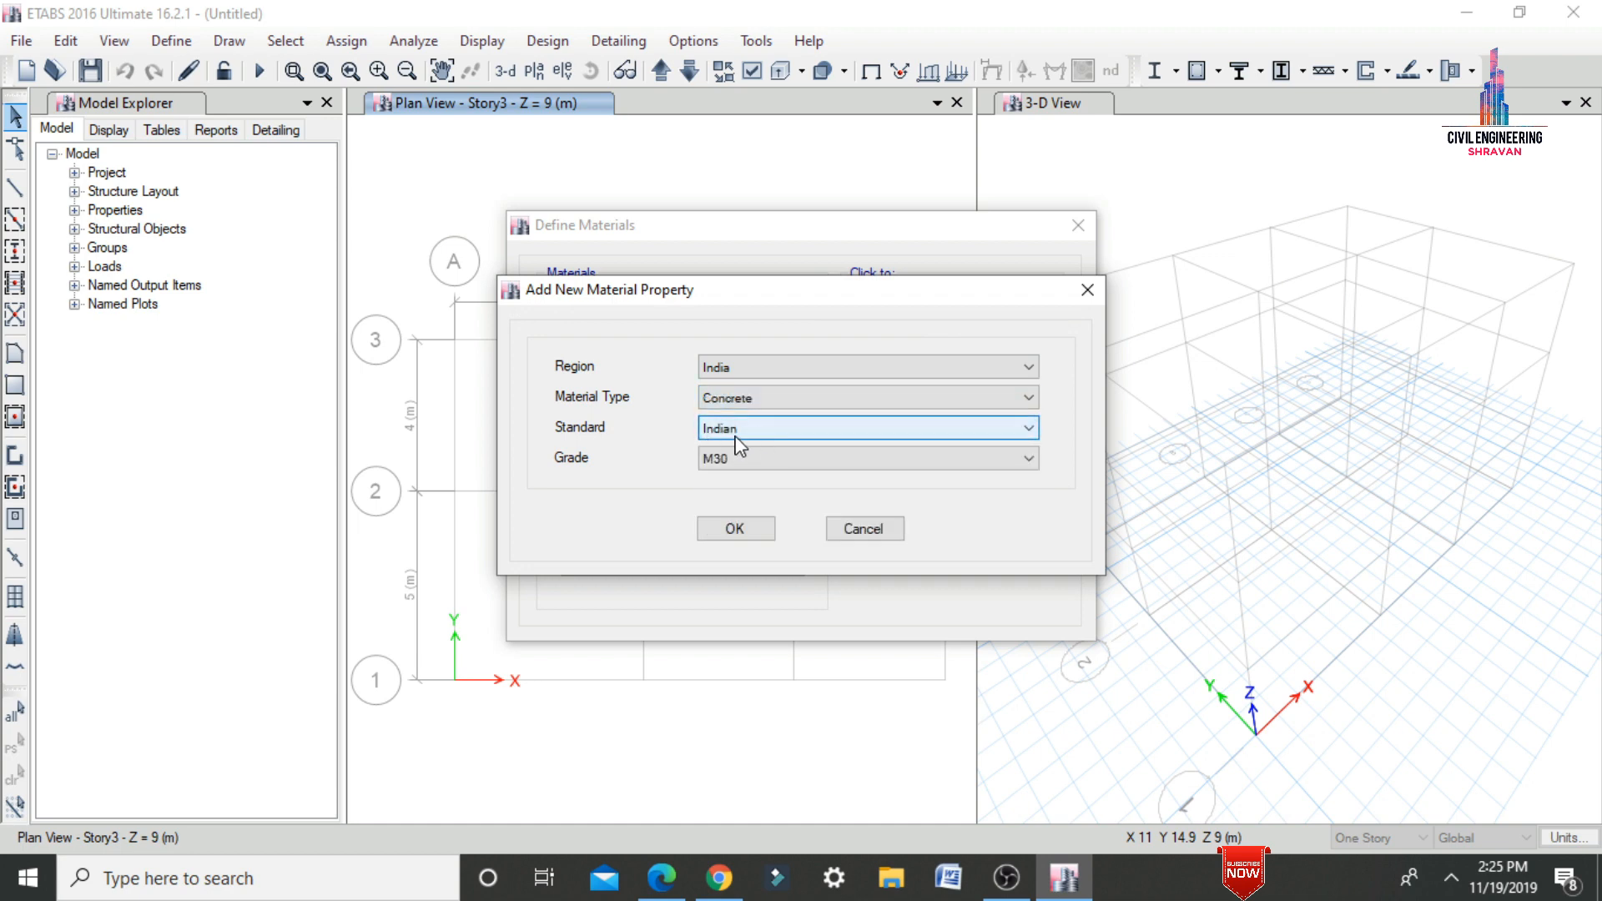
click(731, 538)
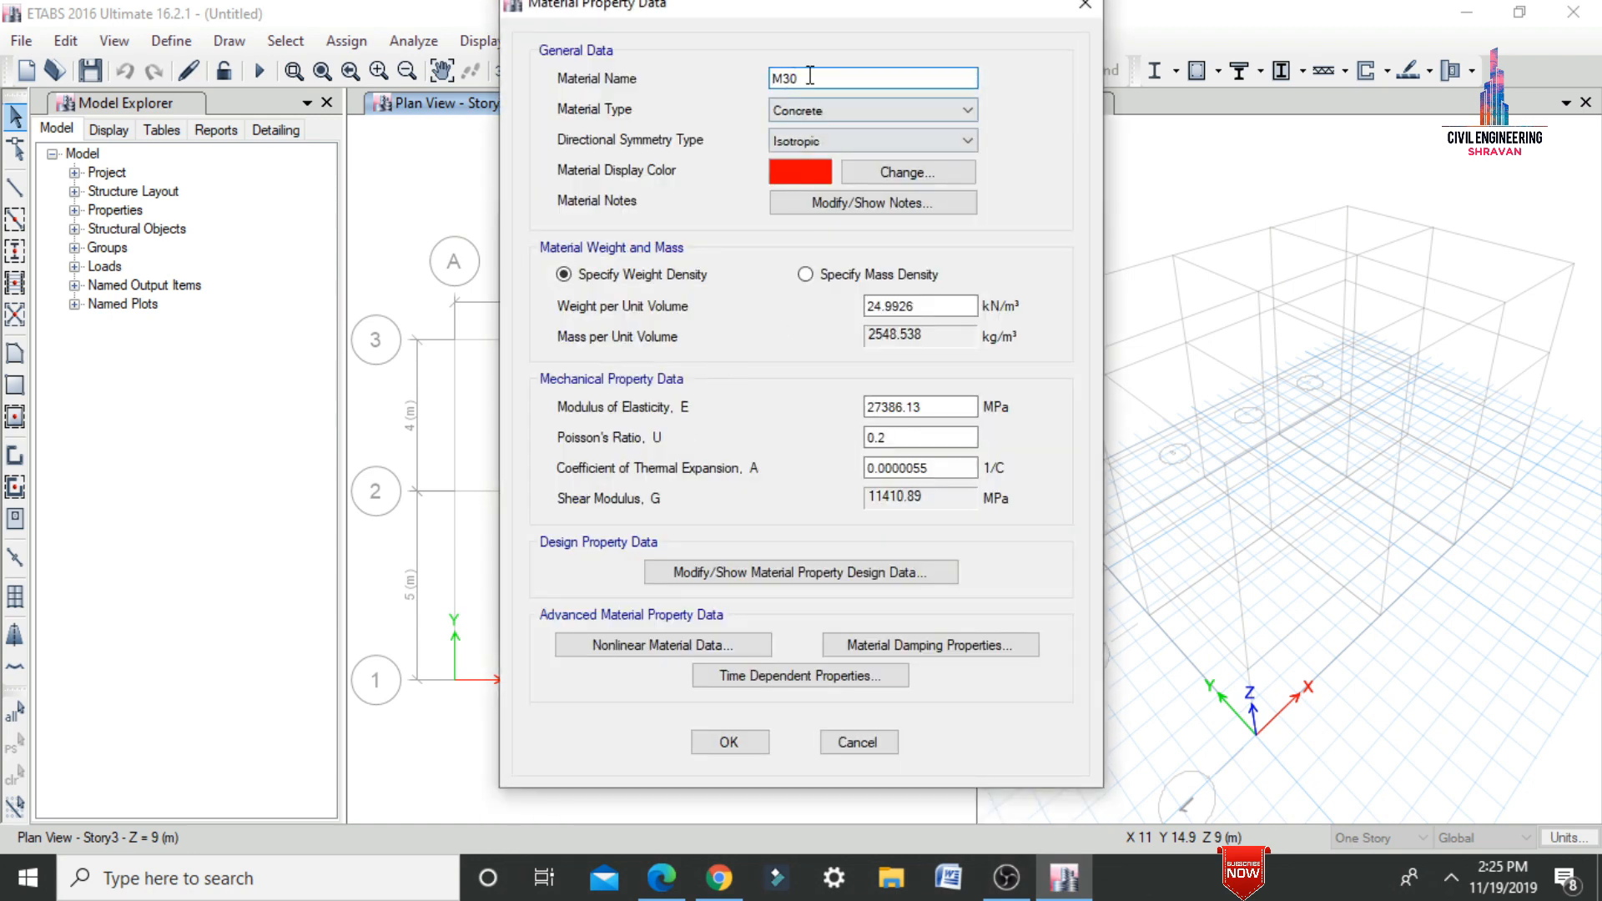
- Review the M30 concrete's compressive strength in its design data and accept the material definitions
click(791, 576)
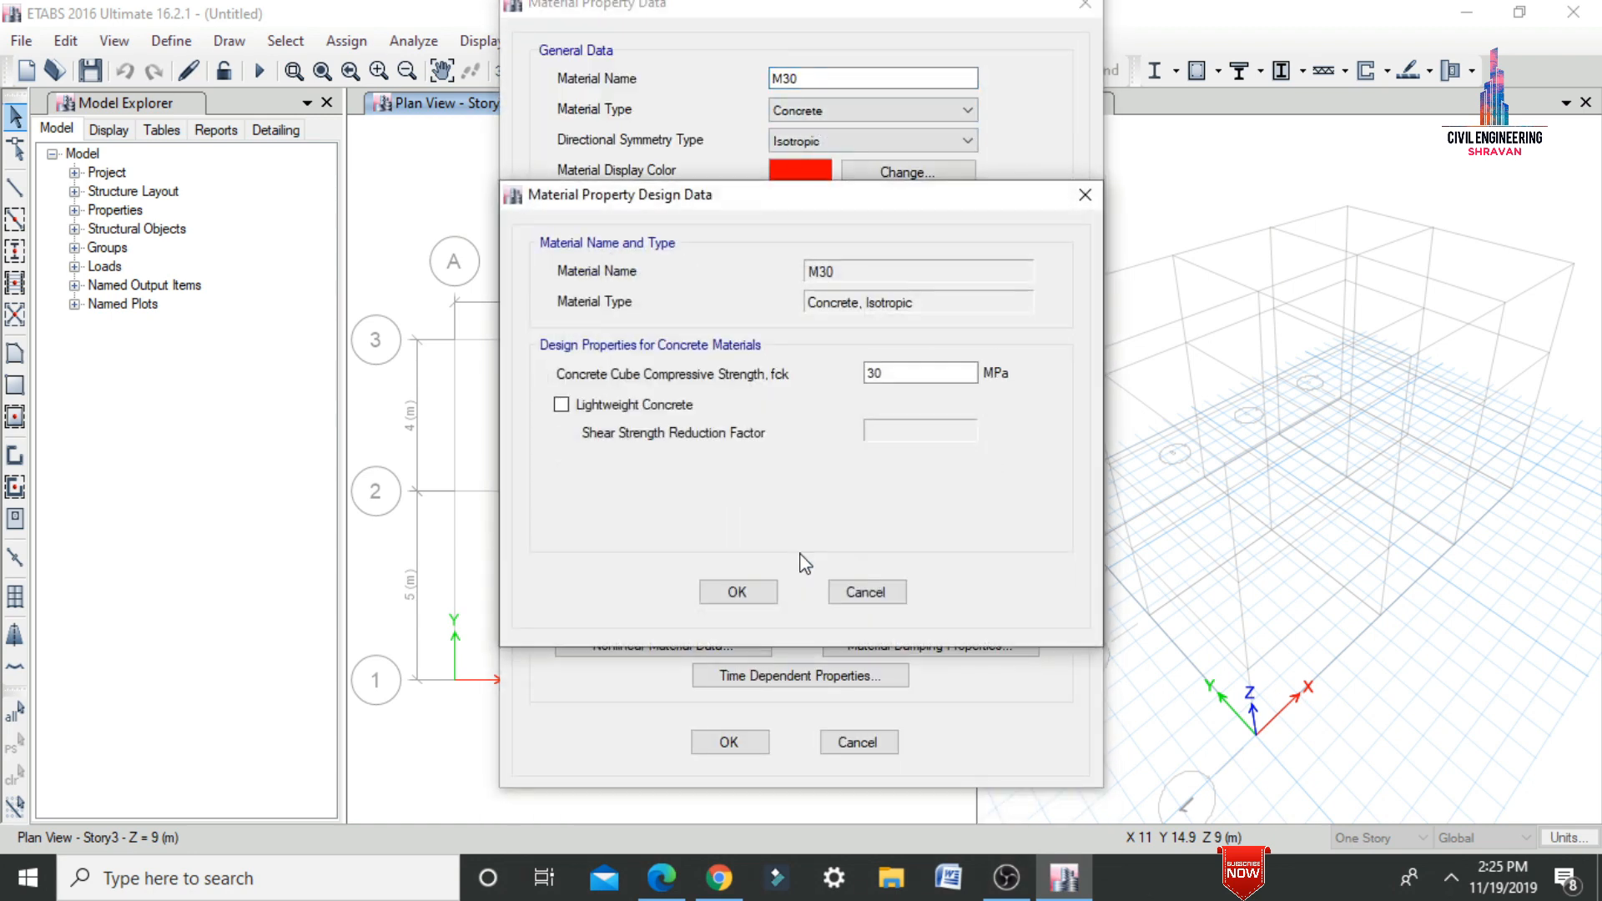
click(875, 375)
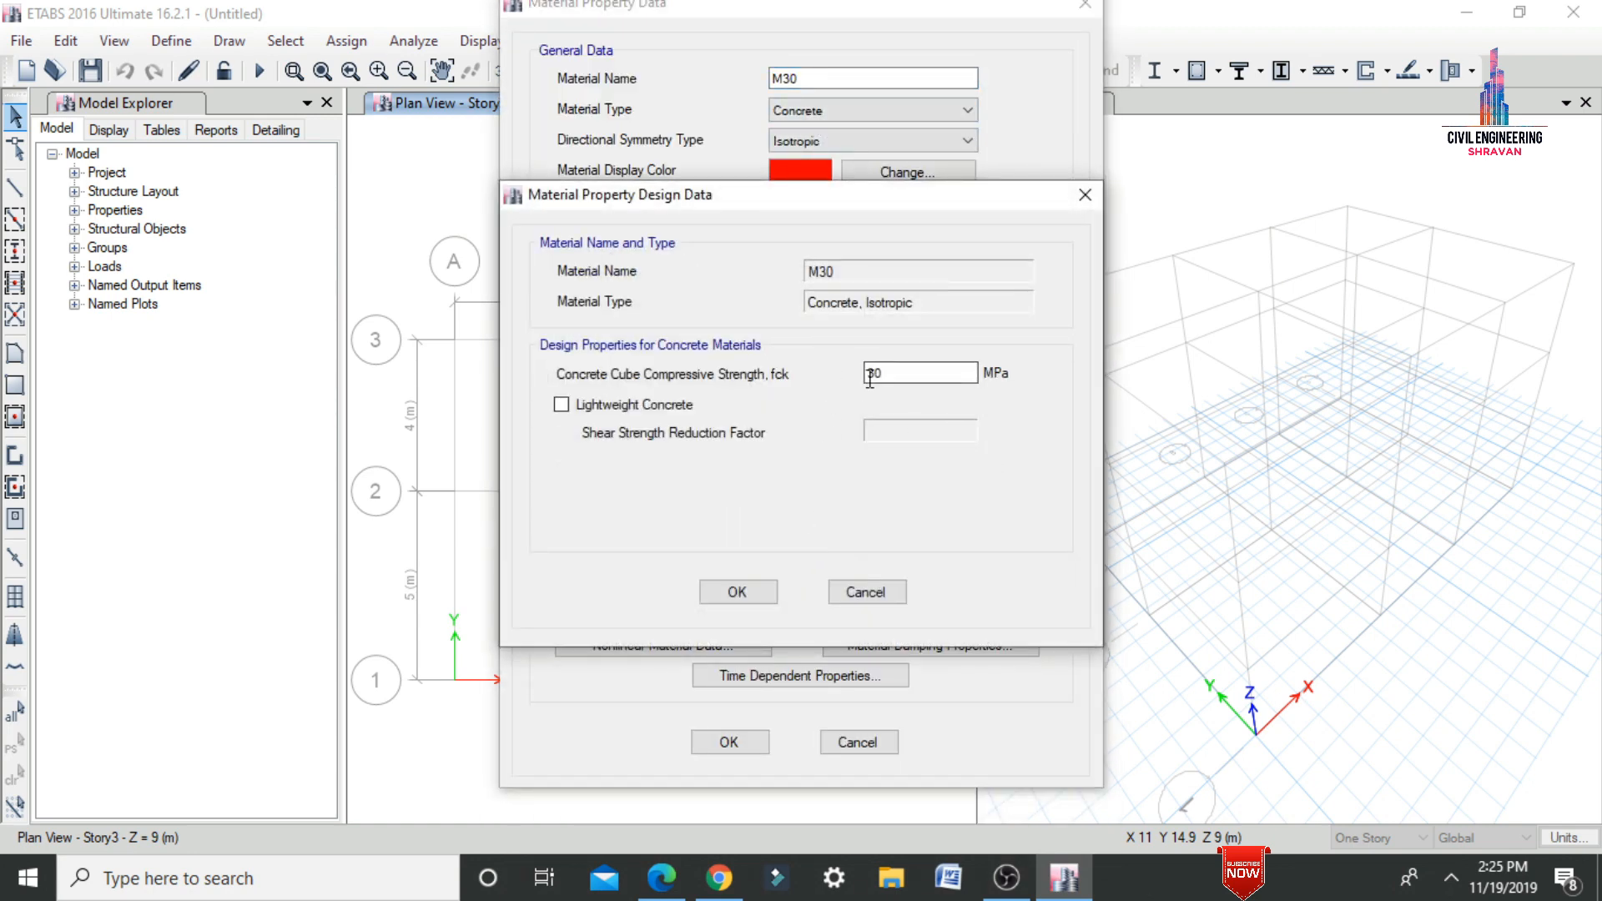
click(743, 586)
click(754, 743)
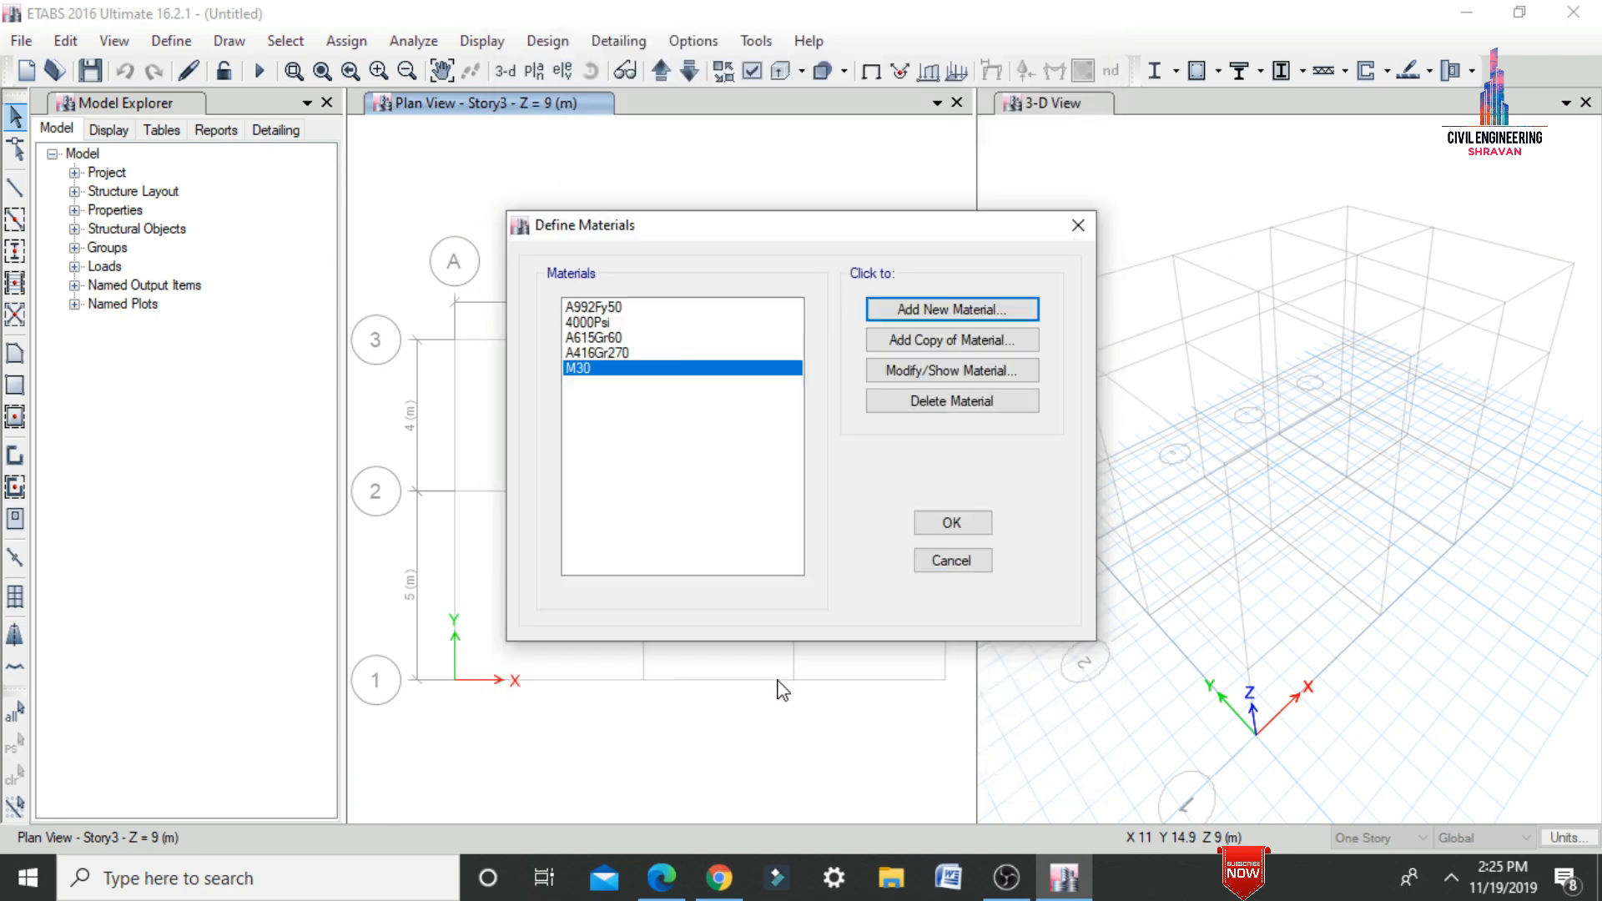
click(957, 525)
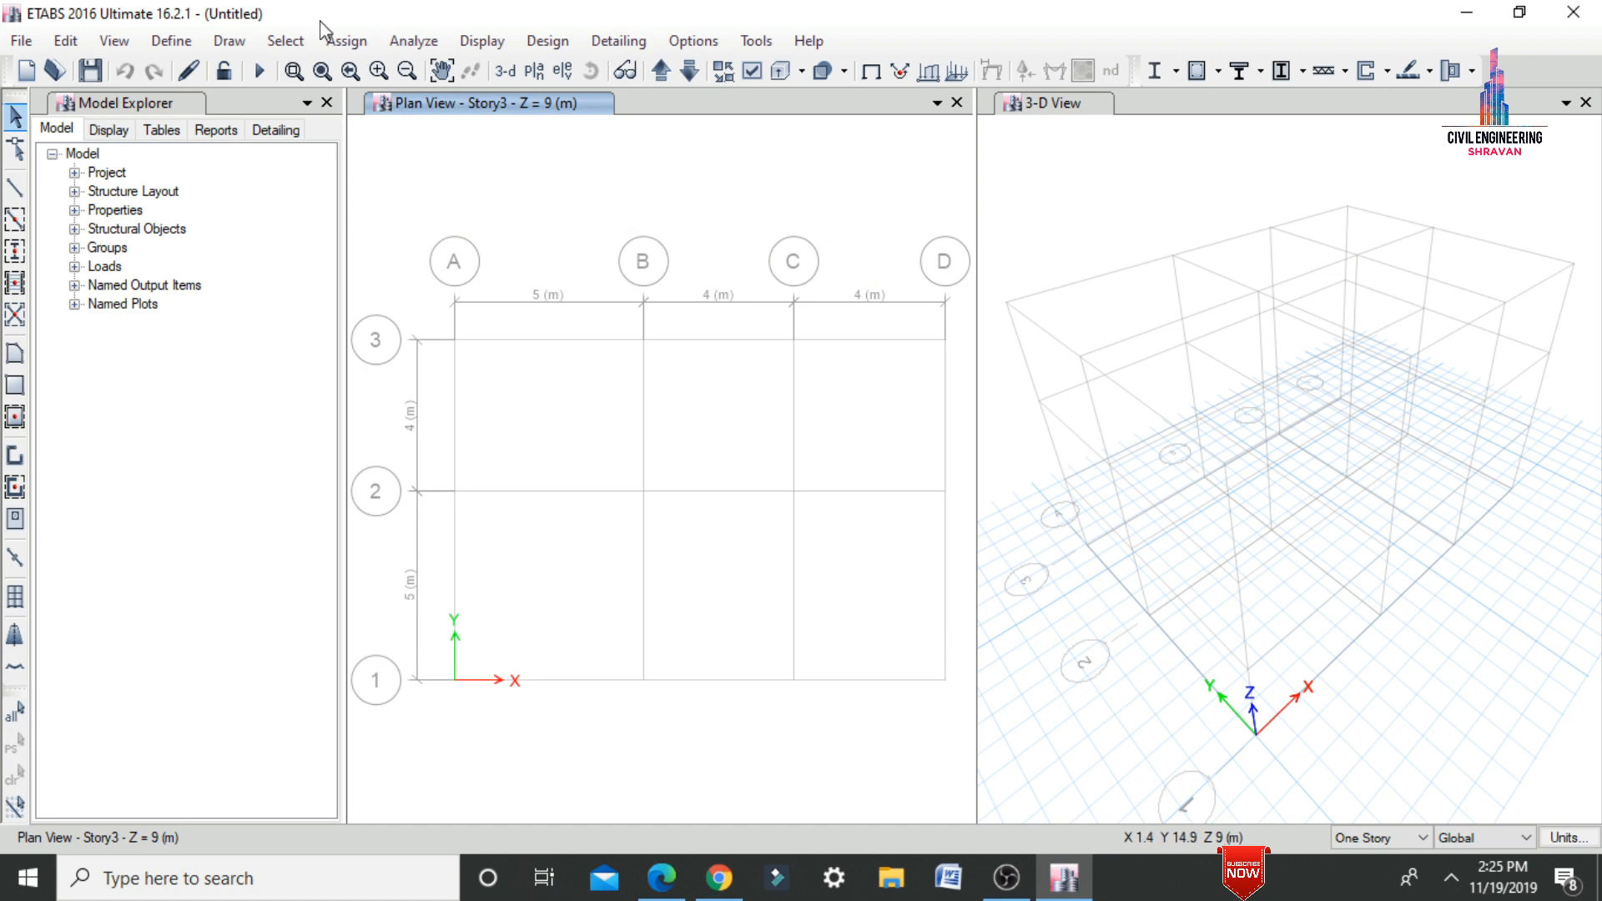
- Delete all the removable default frame sections, from A-CompBm to SteelCol, from the frame properties
click(171, 40)
mouse_move(202, 115)
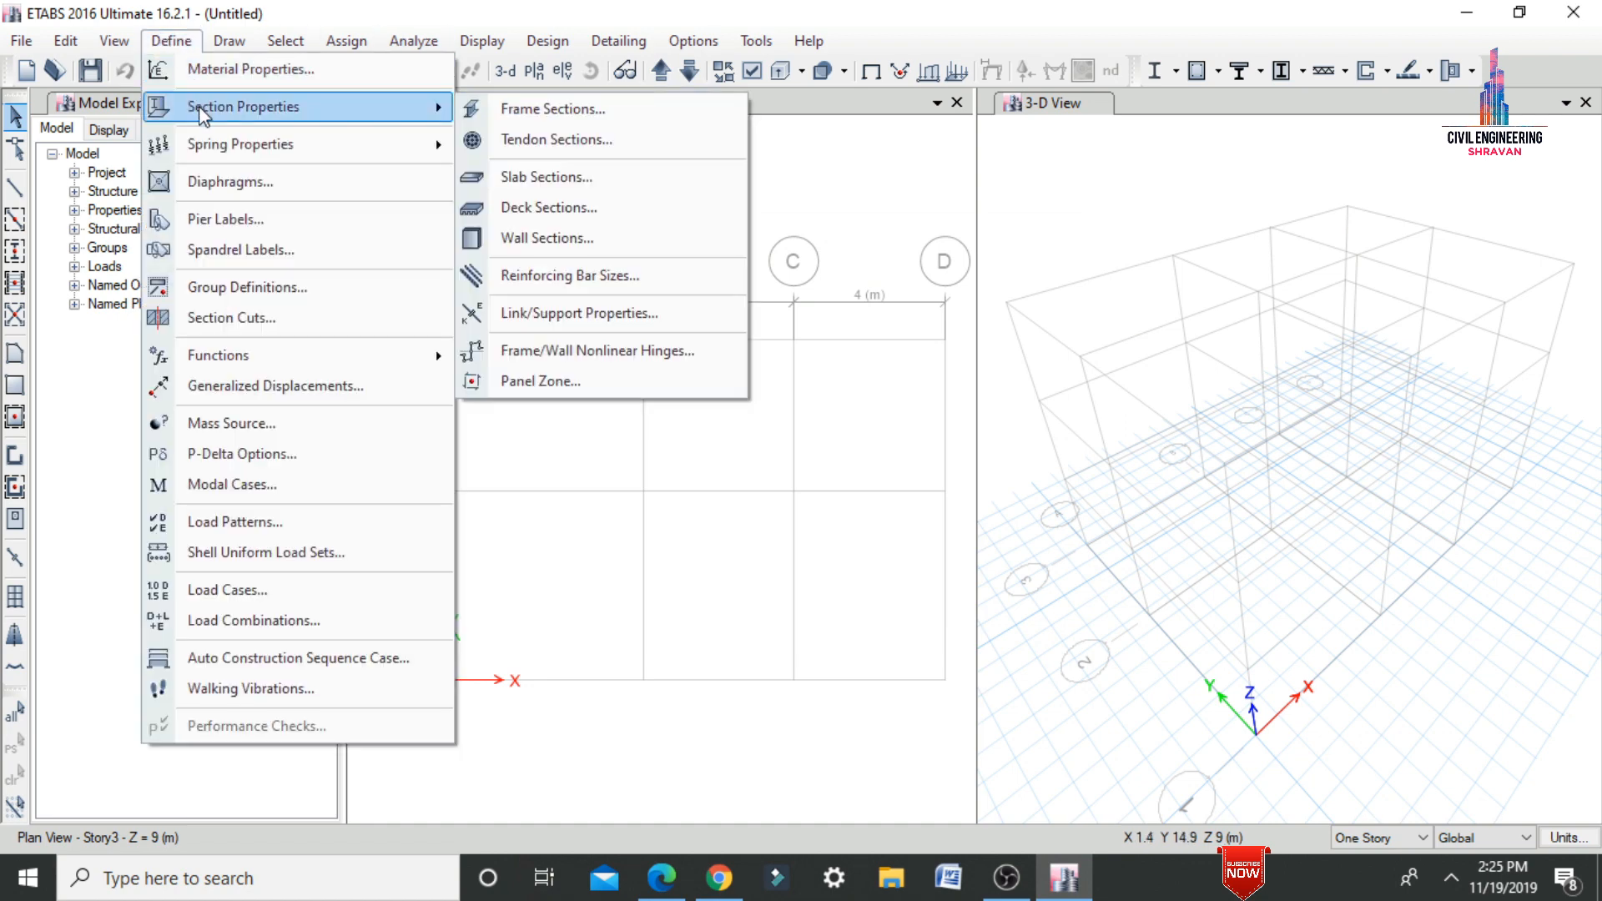
click(534, 110)
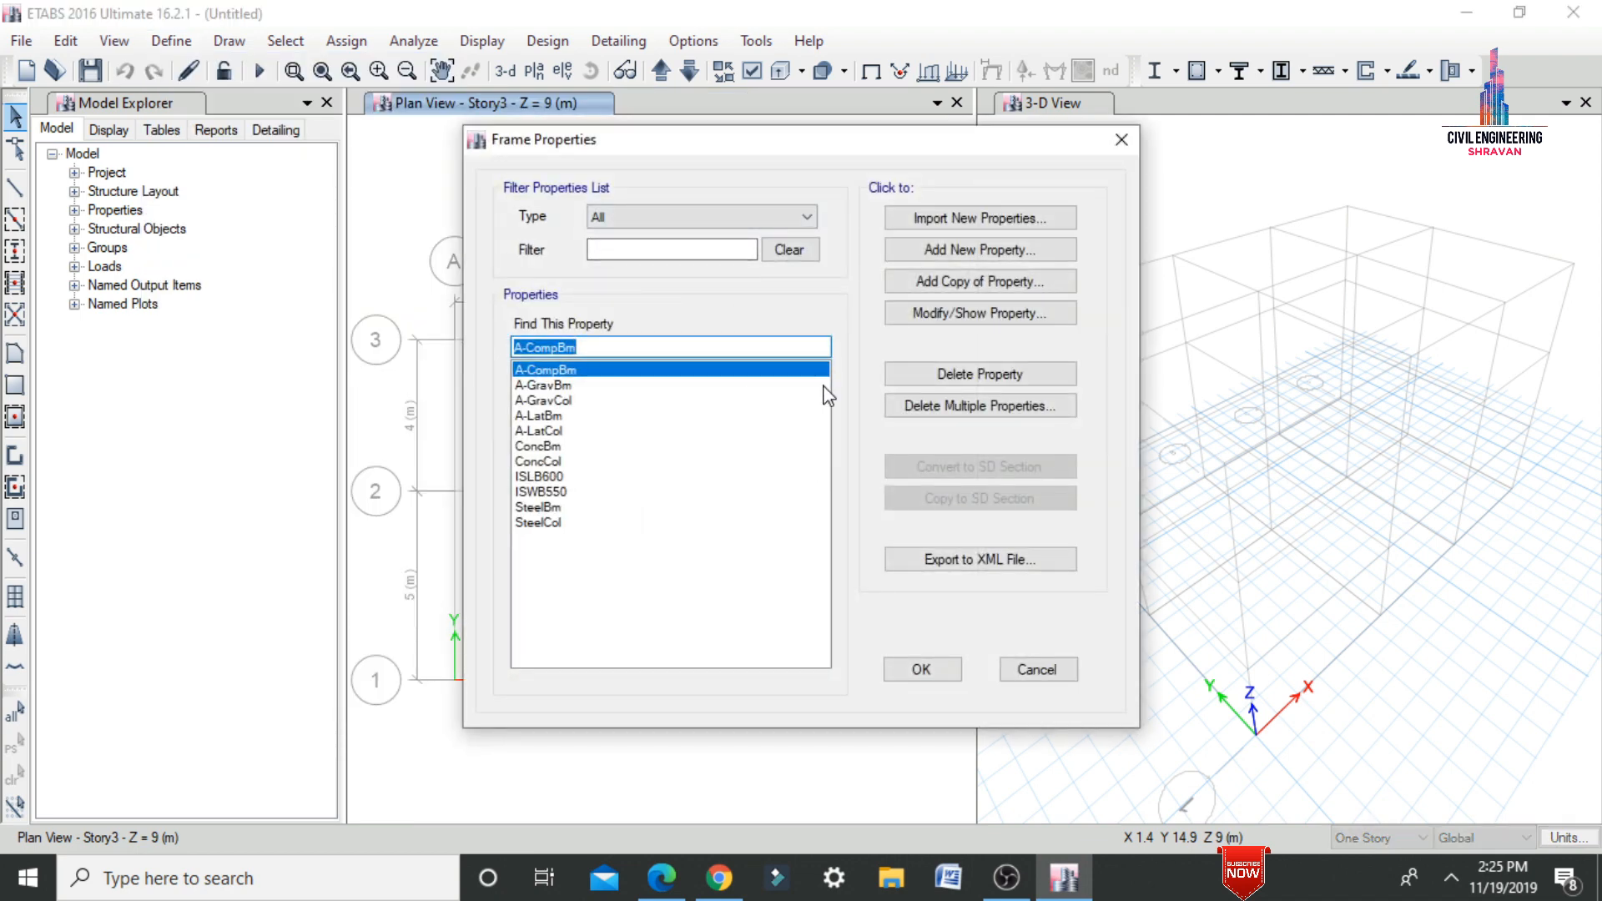
click(1056, 409)
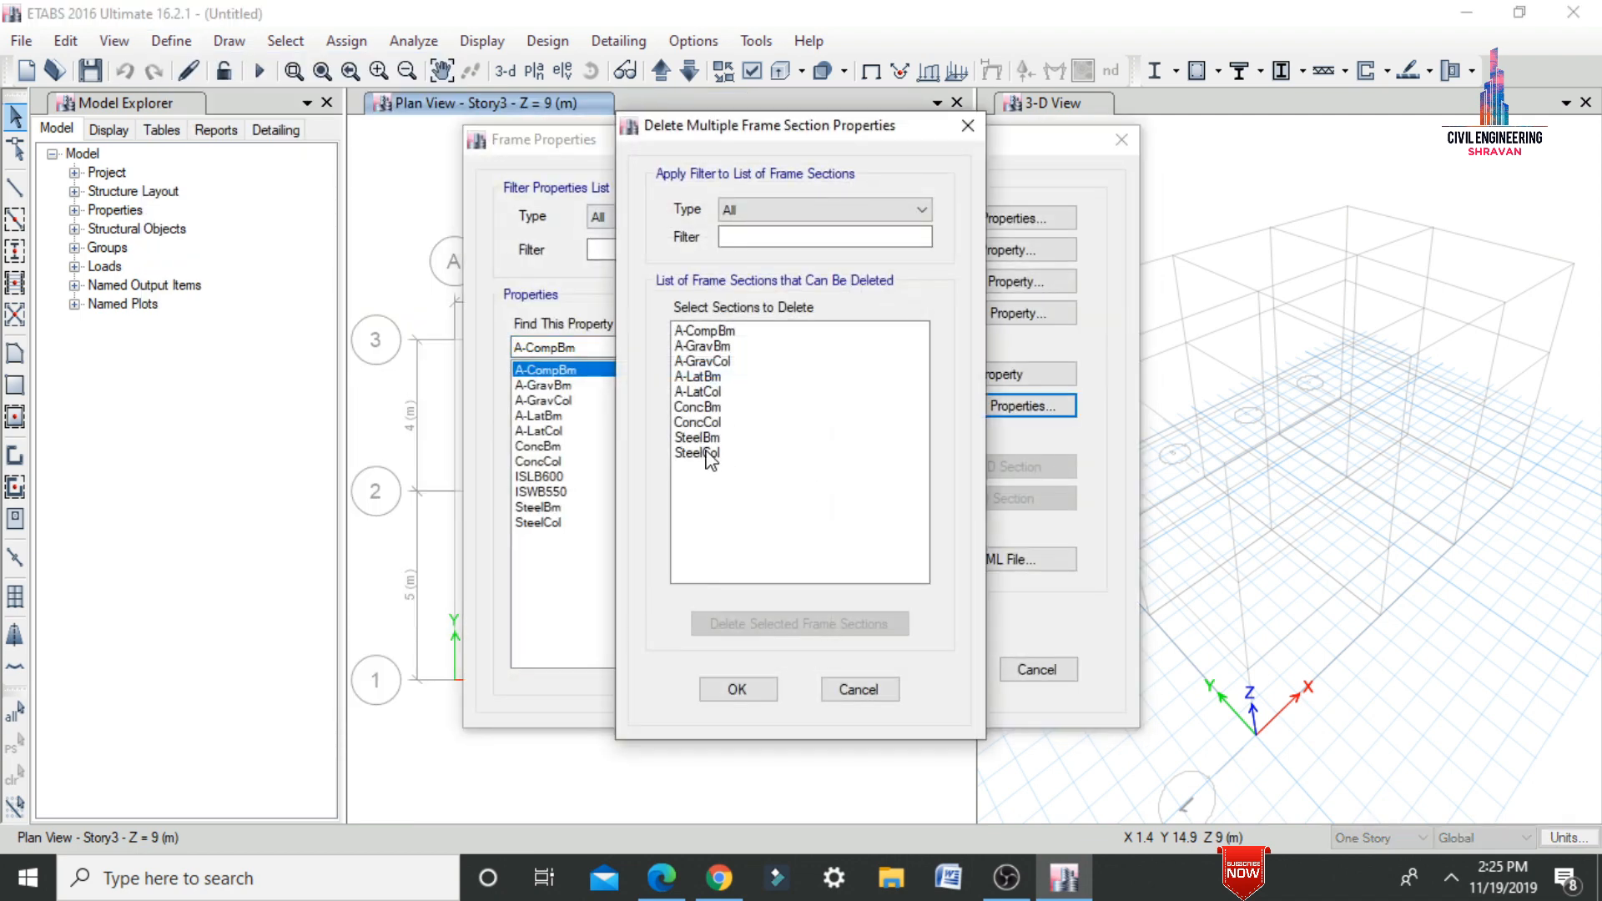
drag(709, 454, 698, 331)
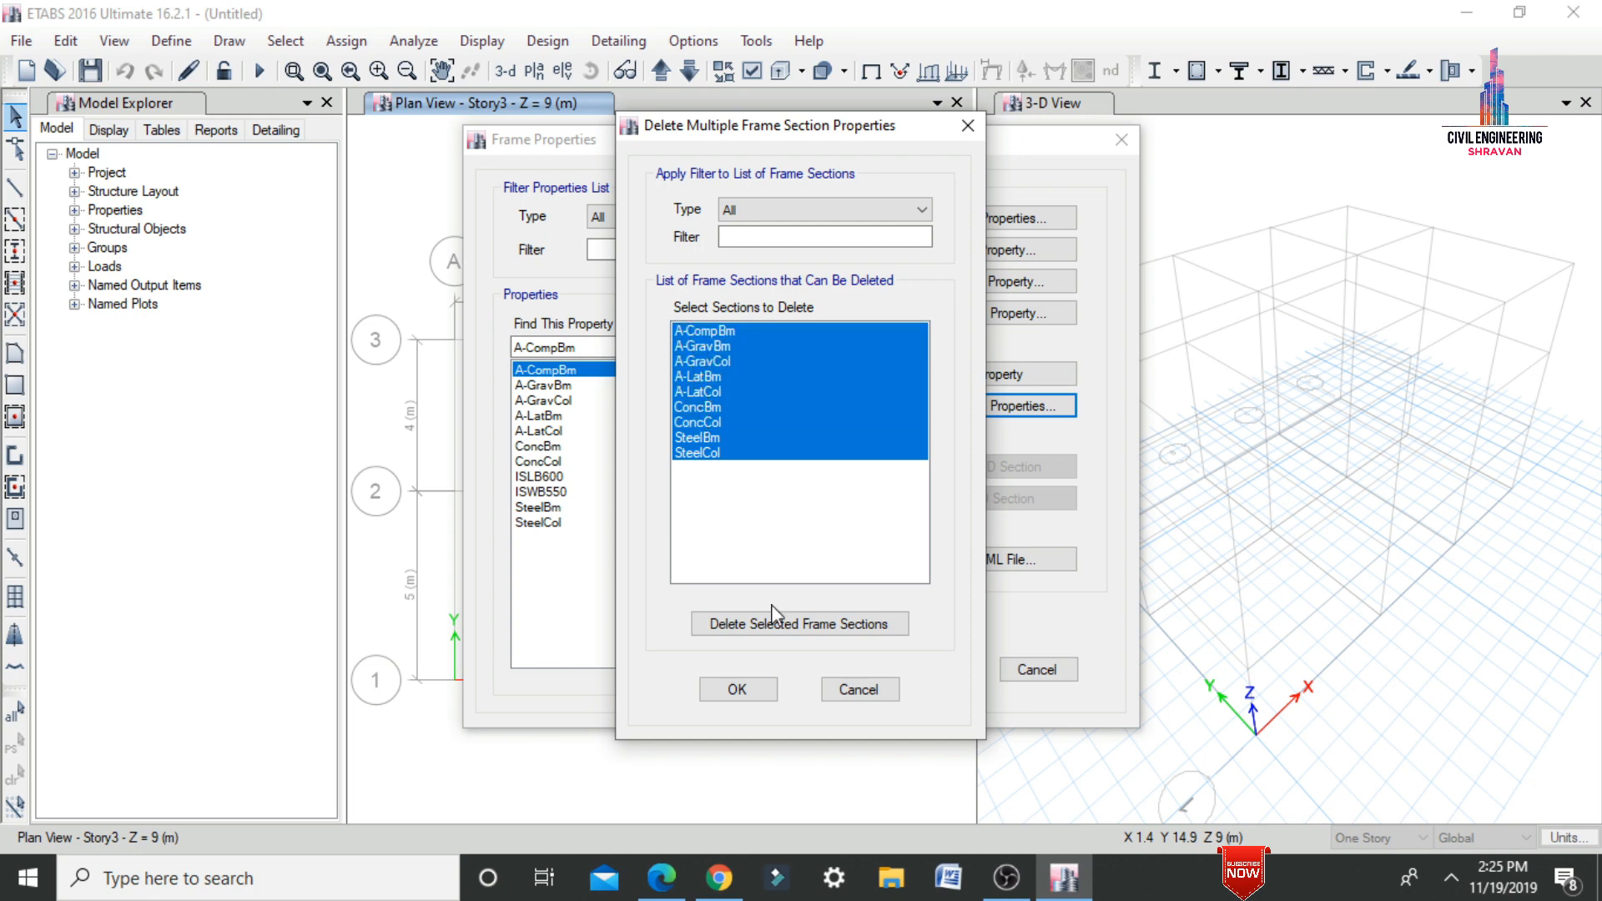
click(784, 624)
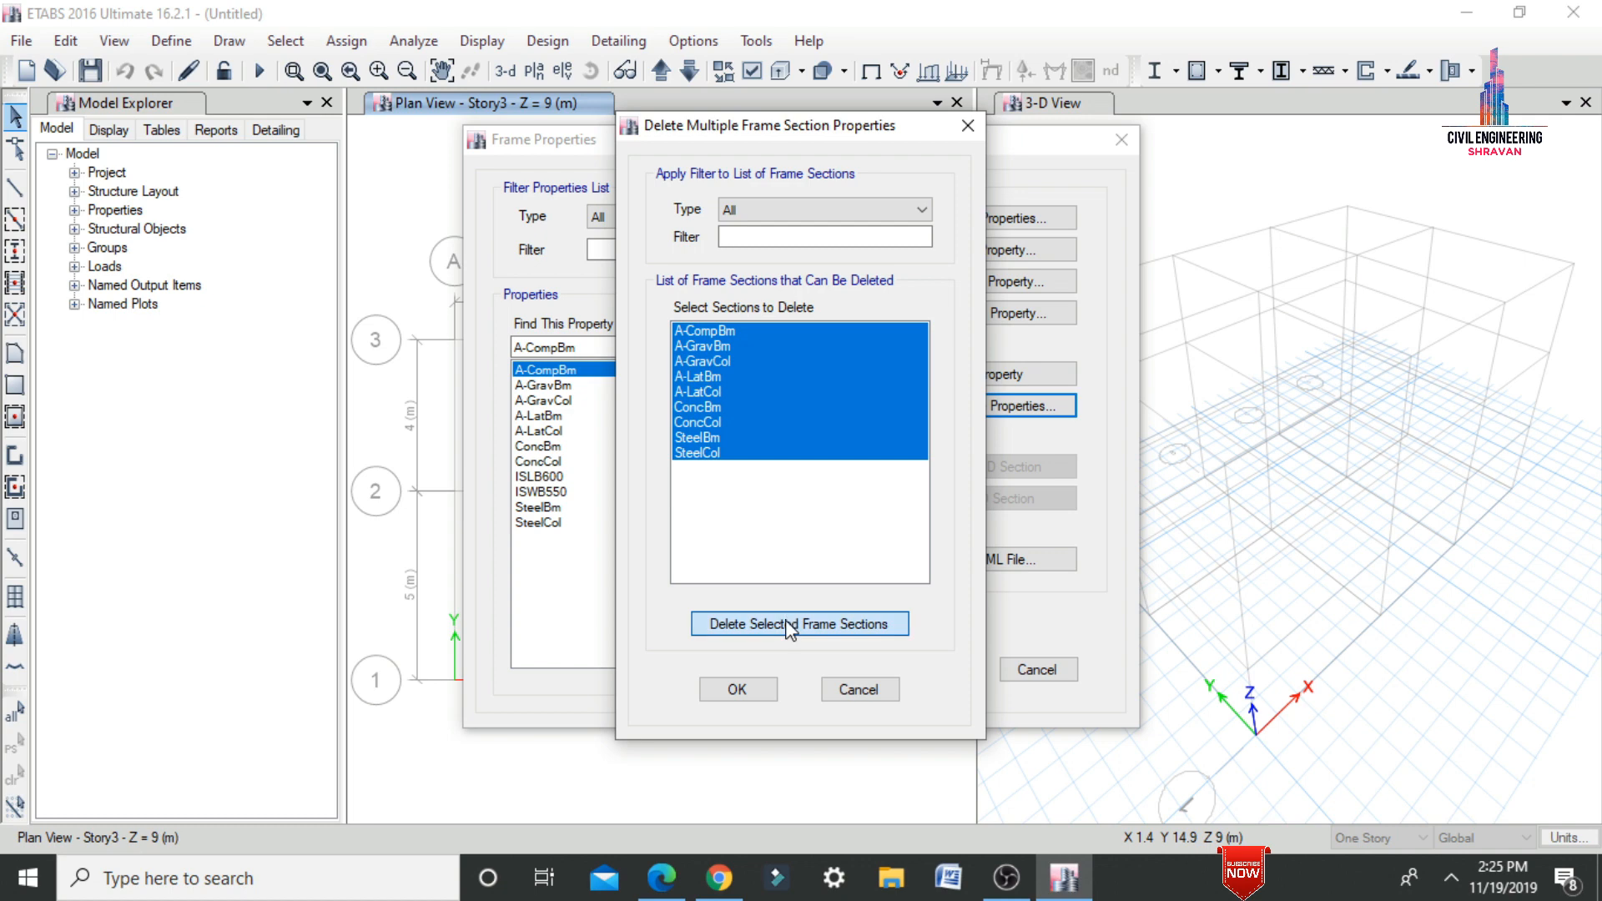
click(734, 692)
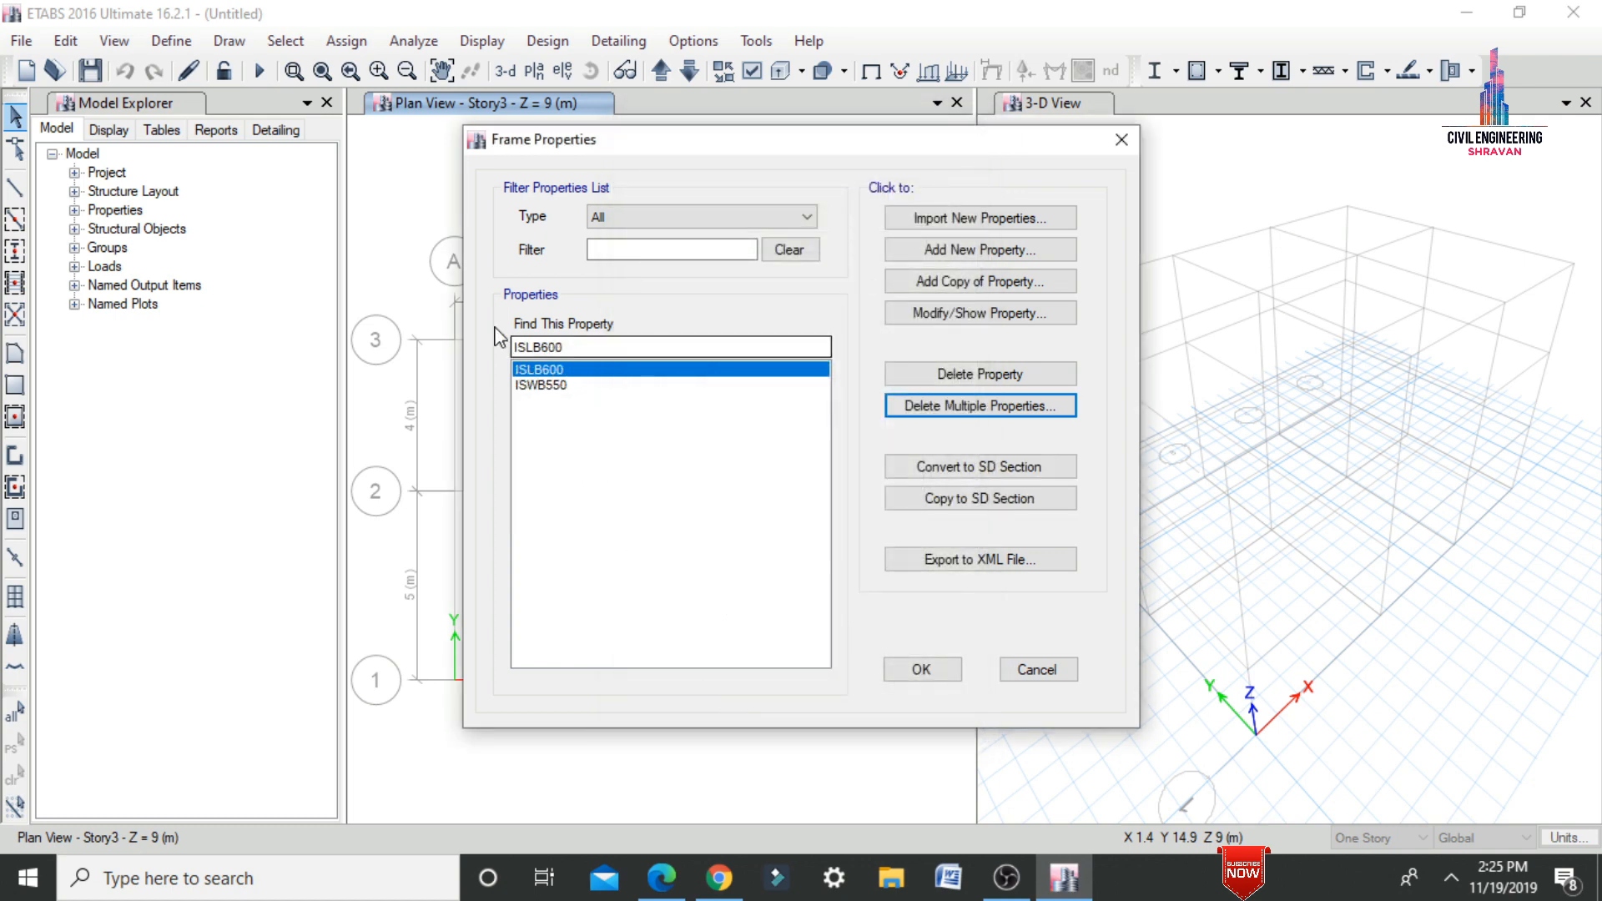
- Add a concrete rectangular frame section named B0.23X0.35 with material M30
click(542, 386)
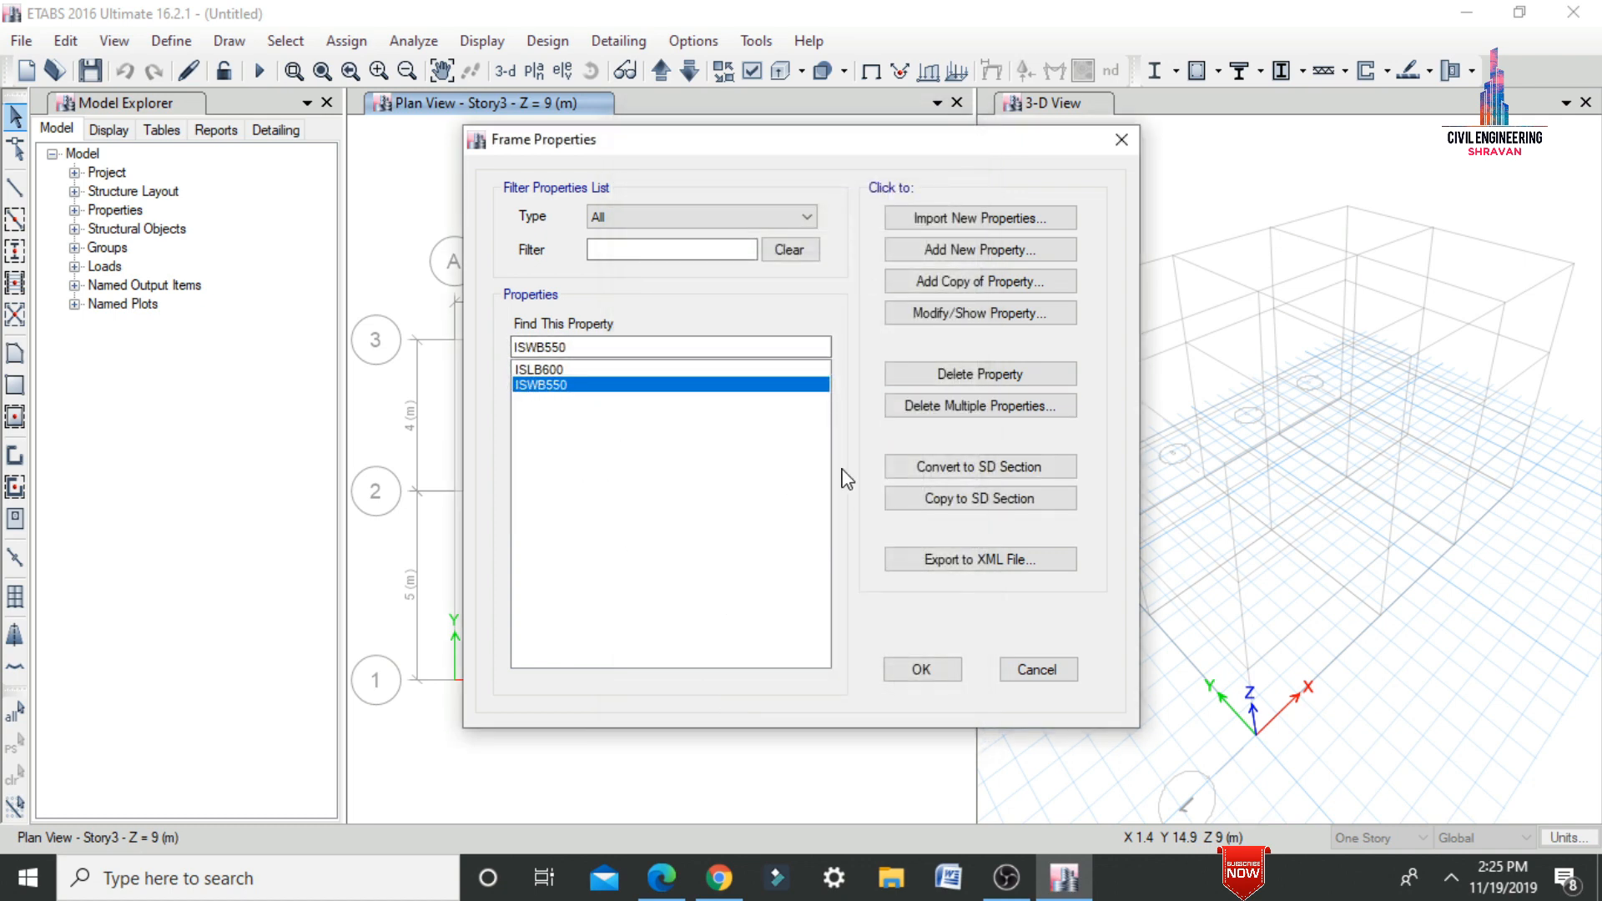
click(557, 370)
click(555, 387)
click(955, 250)
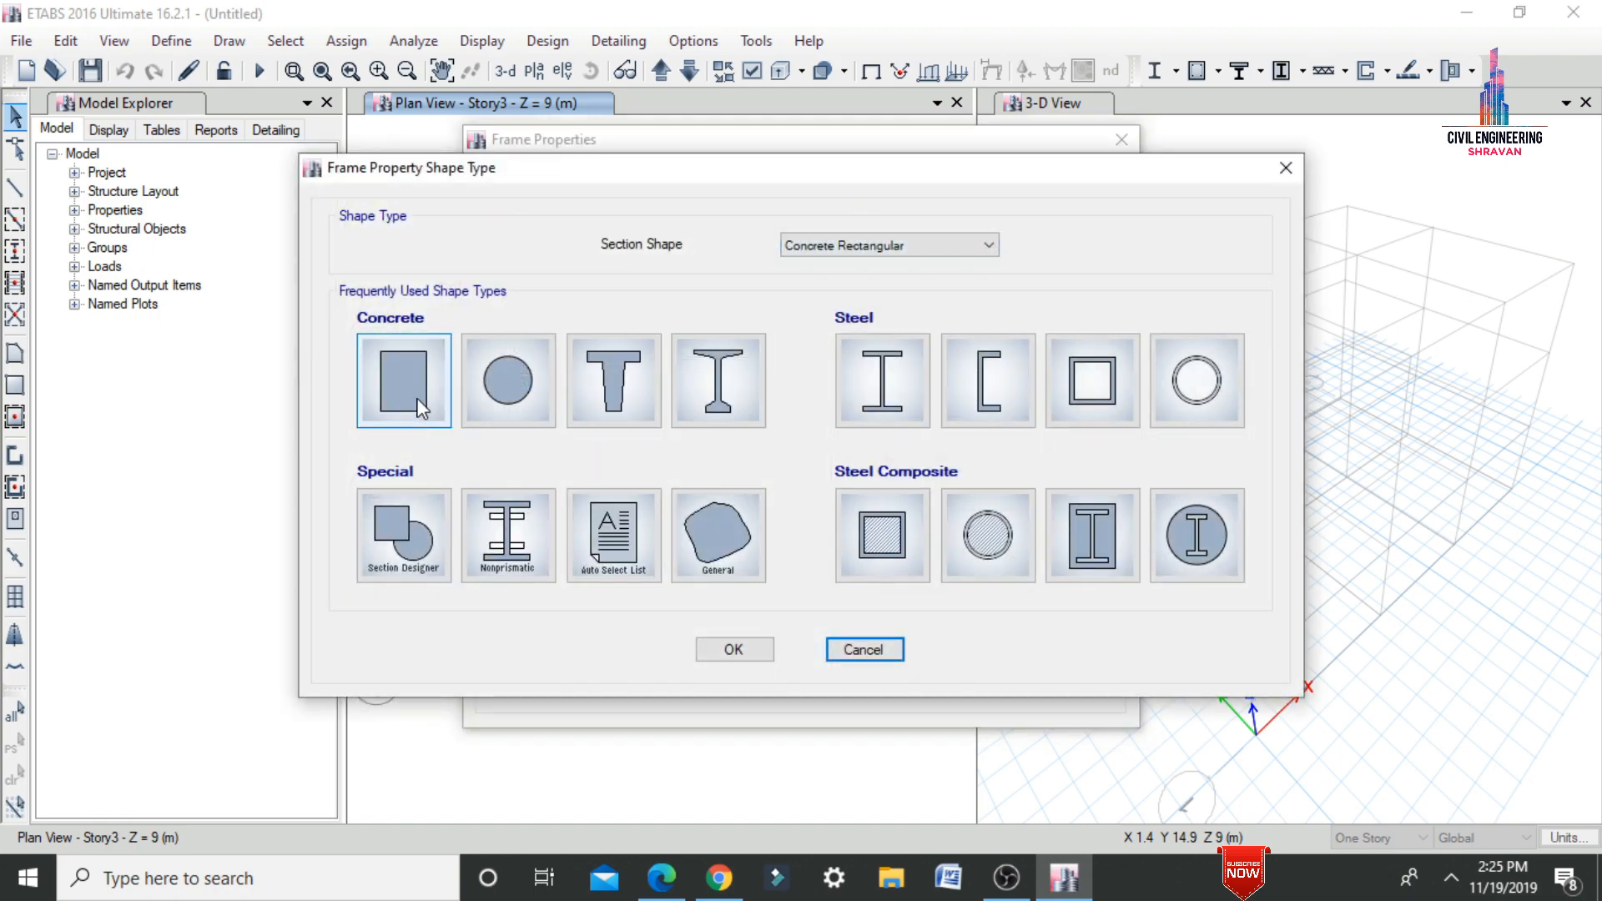
key(Escape)
click(557, 383)
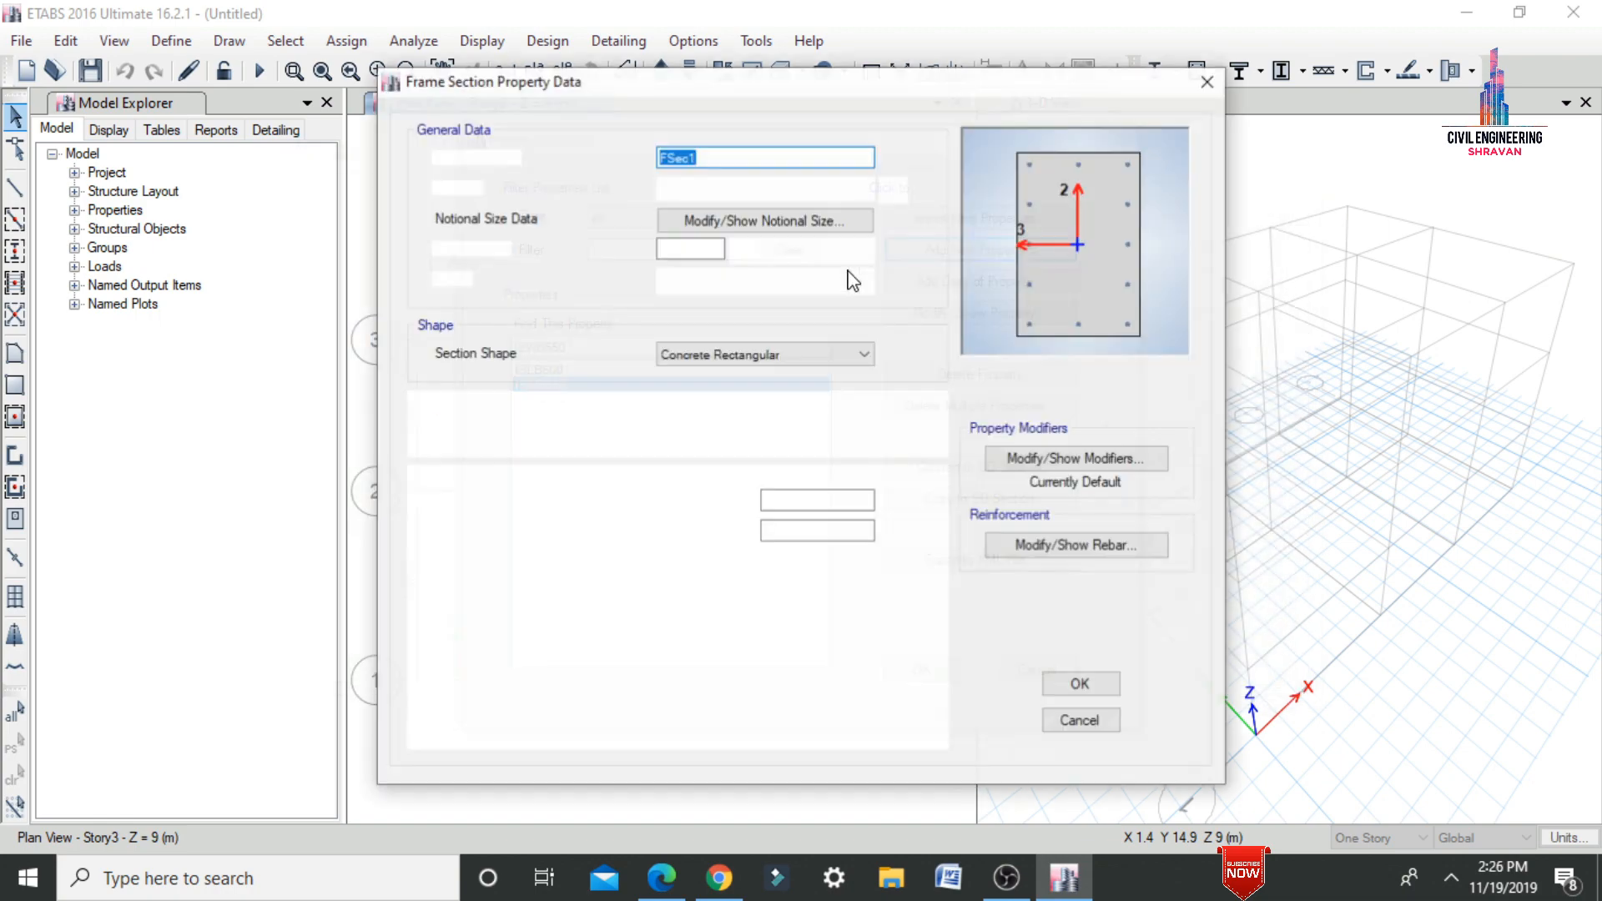
text(B0.23X0.35)
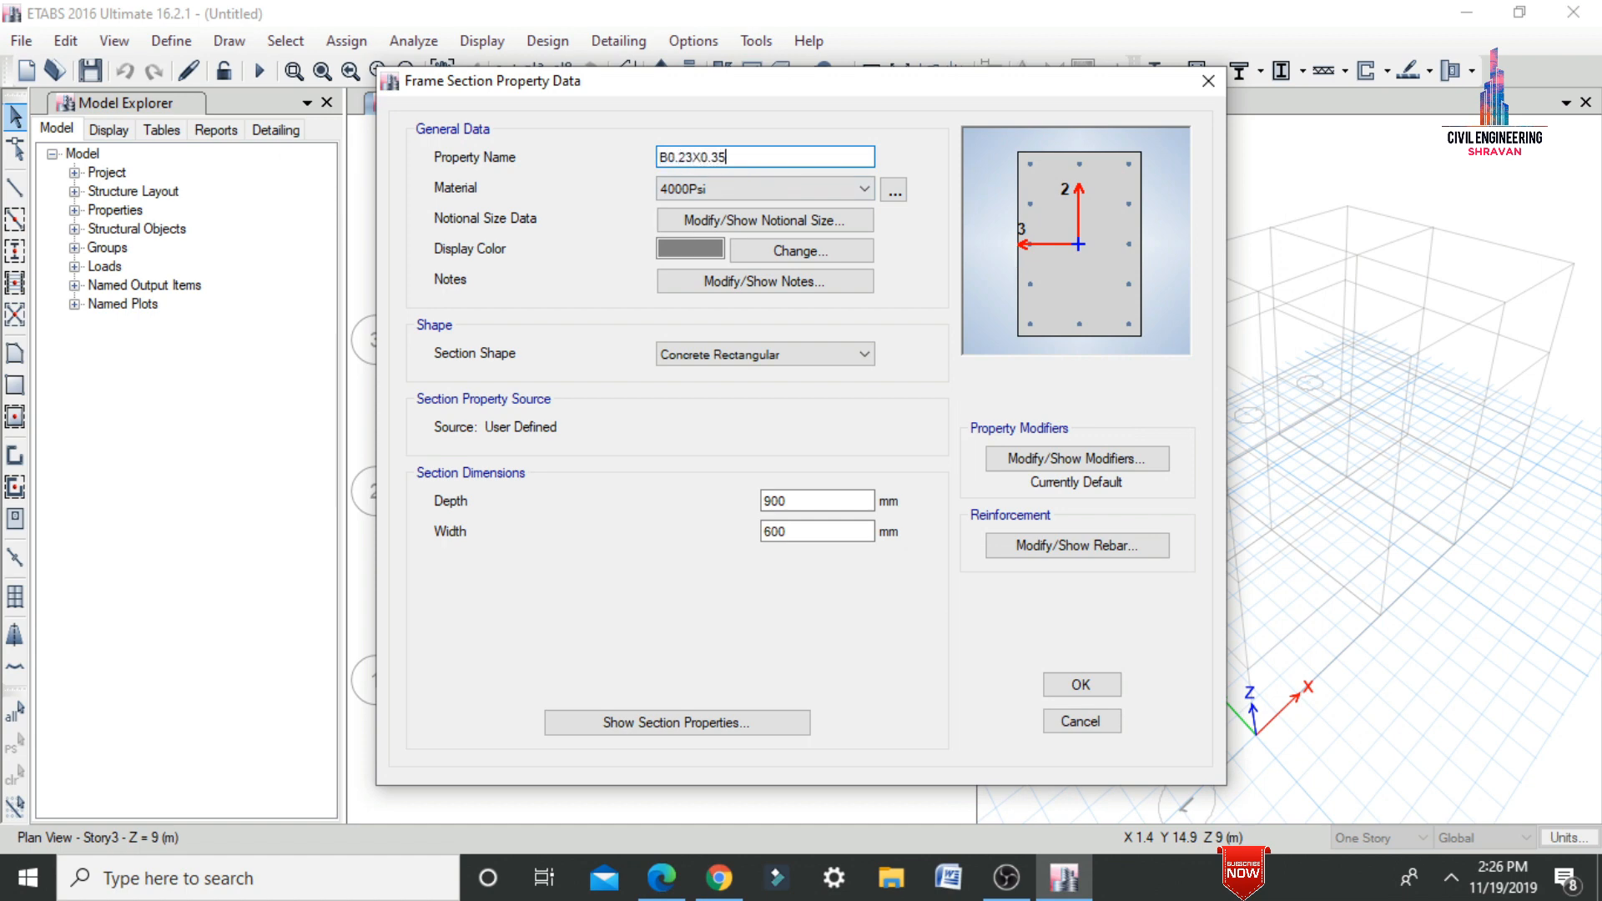
click(762, 187)
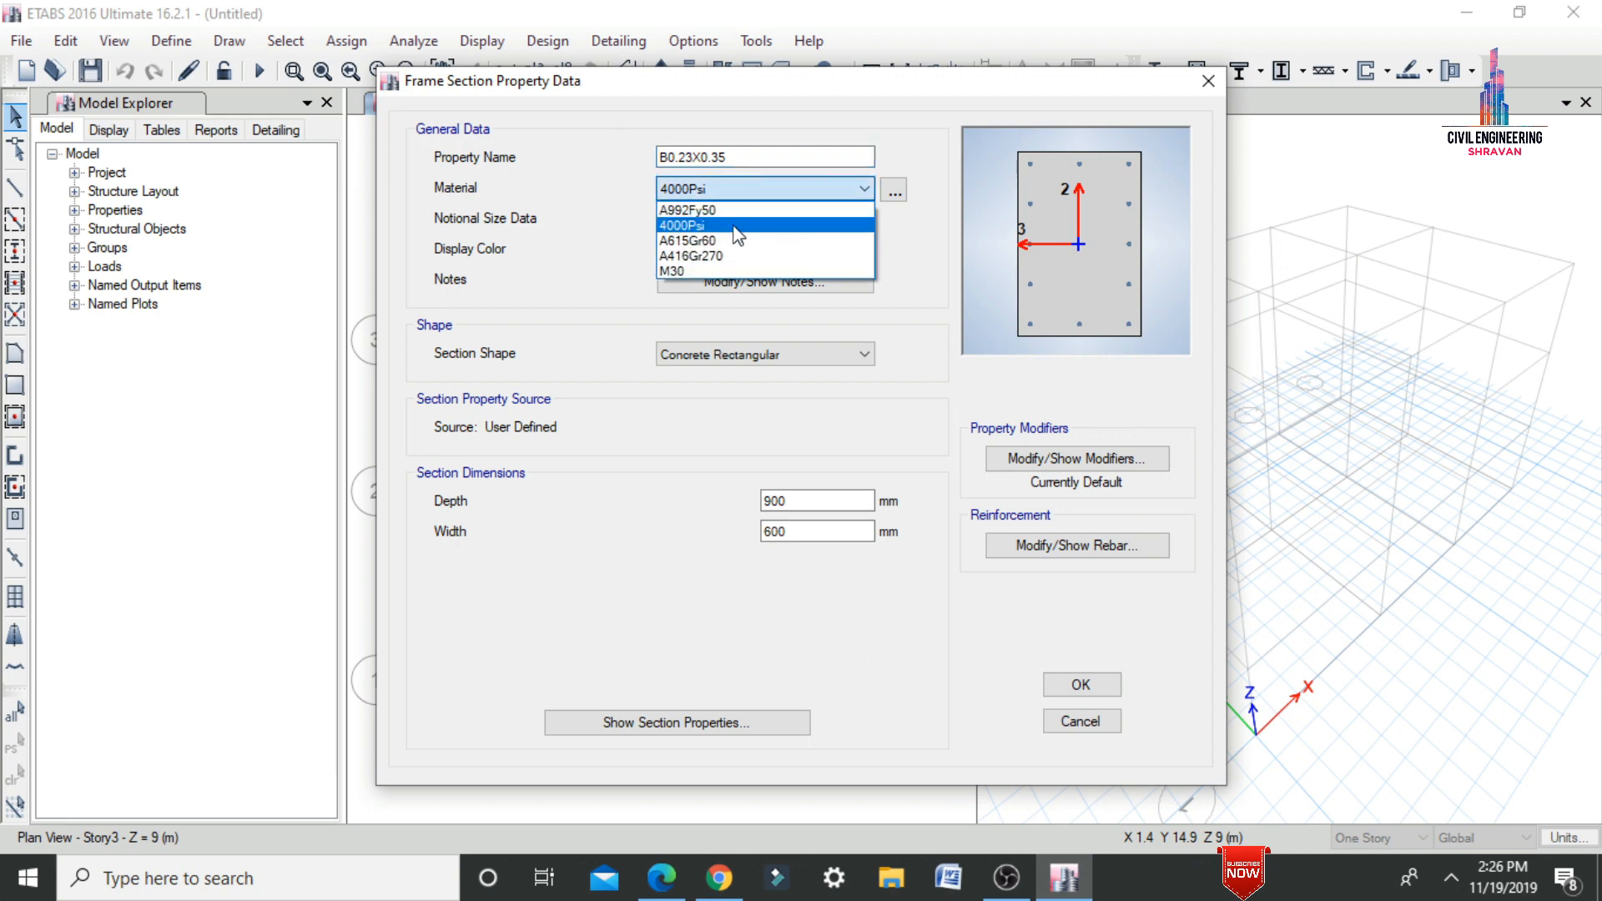
click(709, 270)
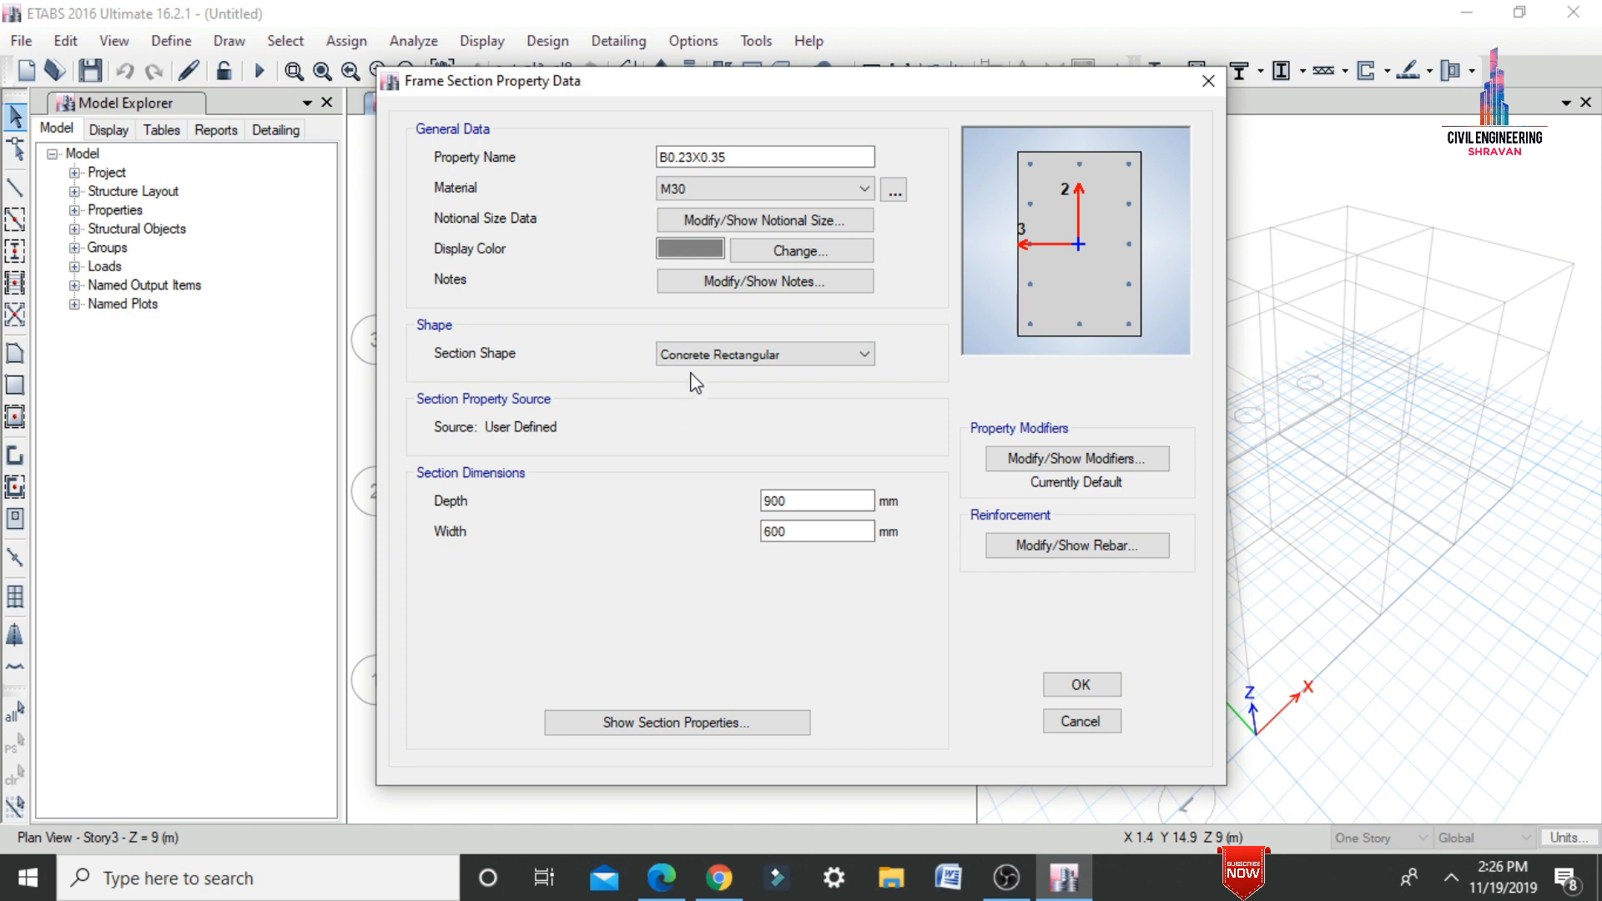
- Set the B0.23X0.35 section's depth to 230 mm and its width to 350 mm
double_click(807, 501)
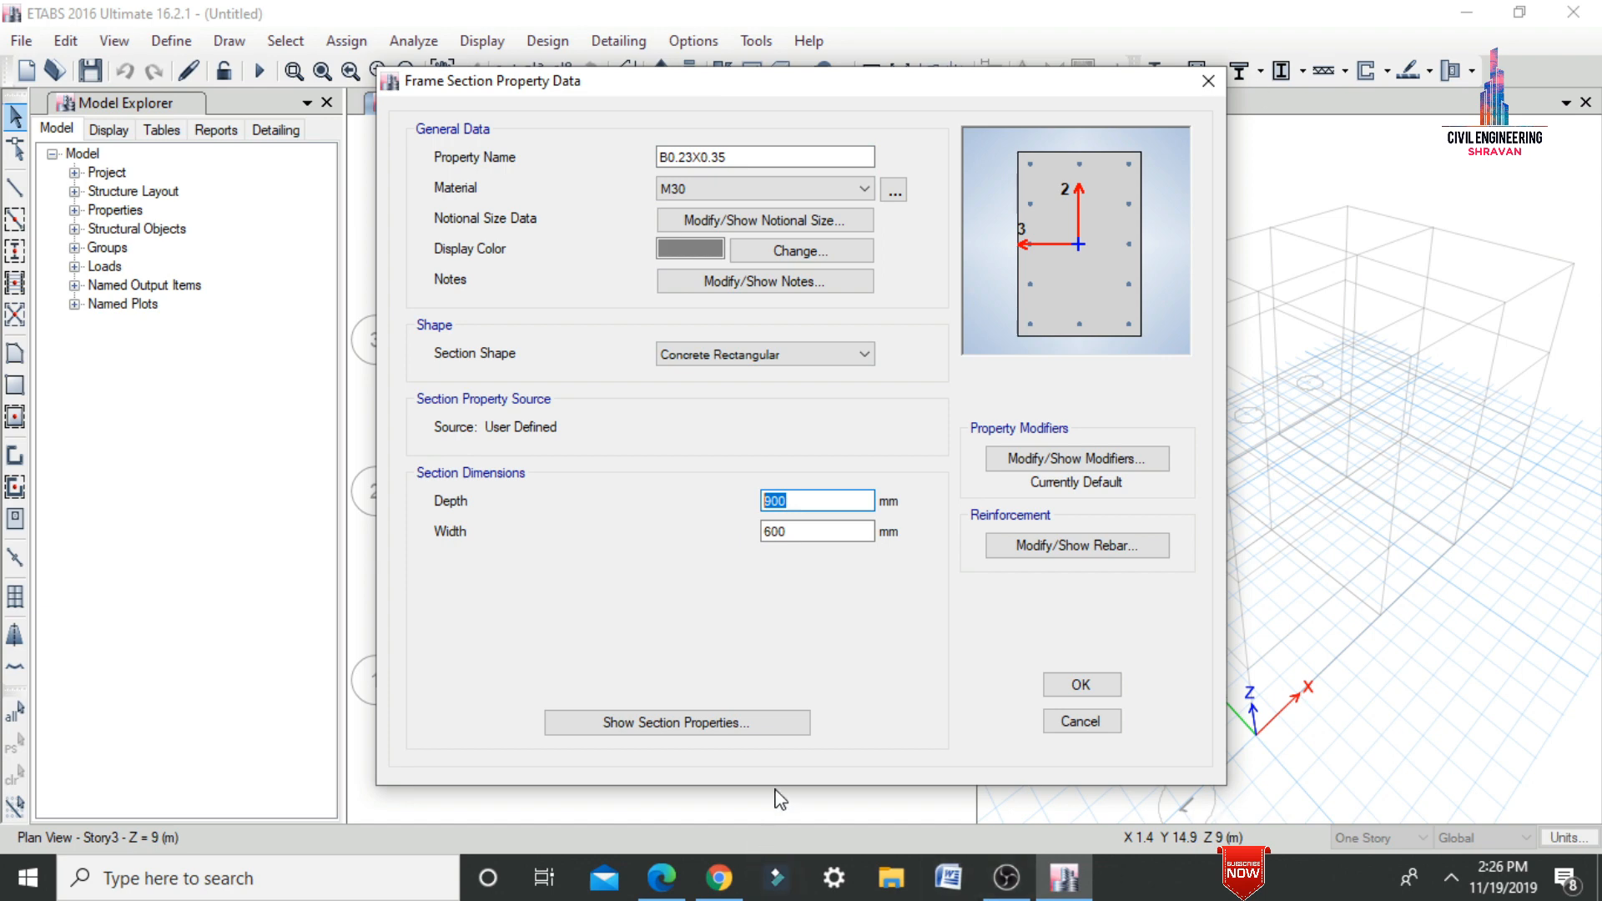
text(230)
double_click(818, 529)
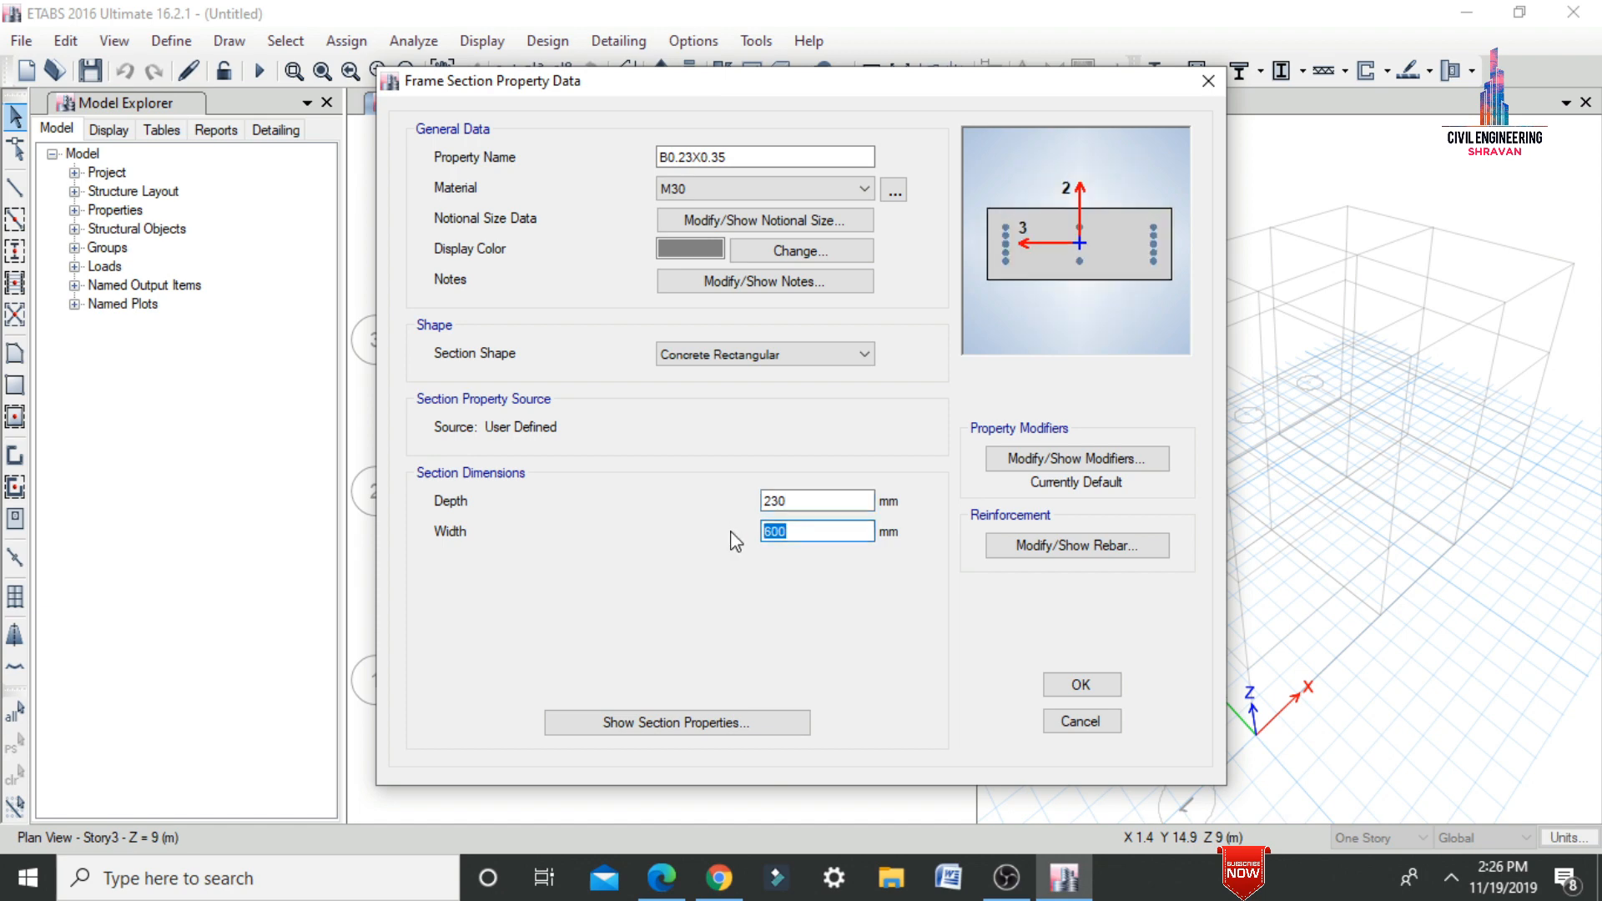
text(0)
drag(800, 529, 679, 538)
text(350)
- Set the B0.23X0.35 section's depth to 350 mm and width to 230 mm, and review its computed section properties
click(808, 501)
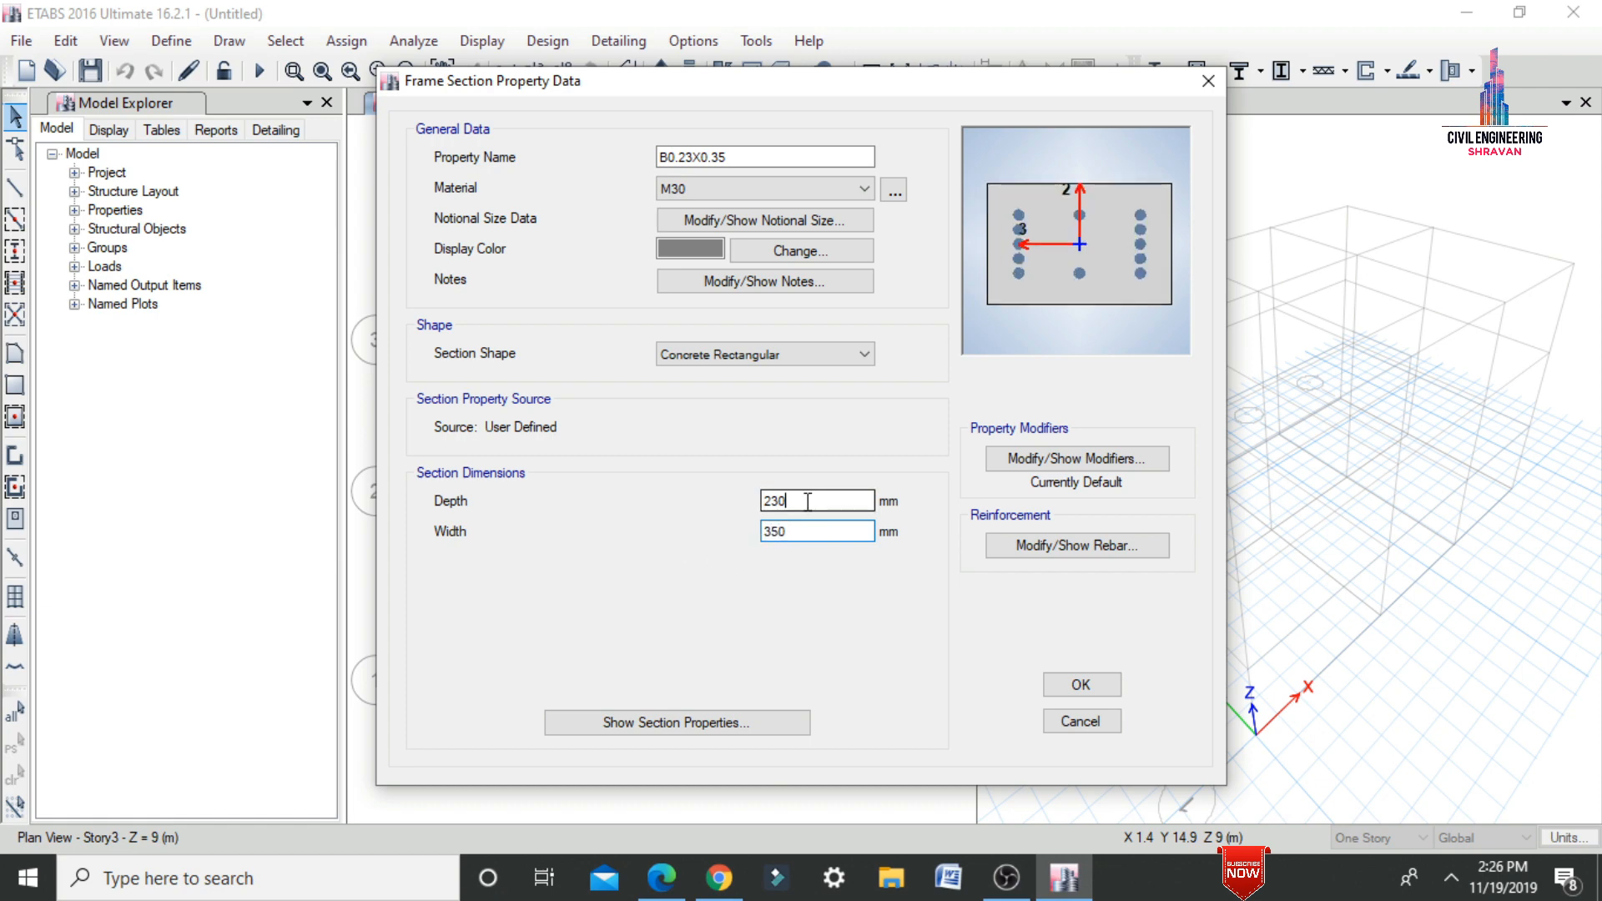
double_click(783, 499)
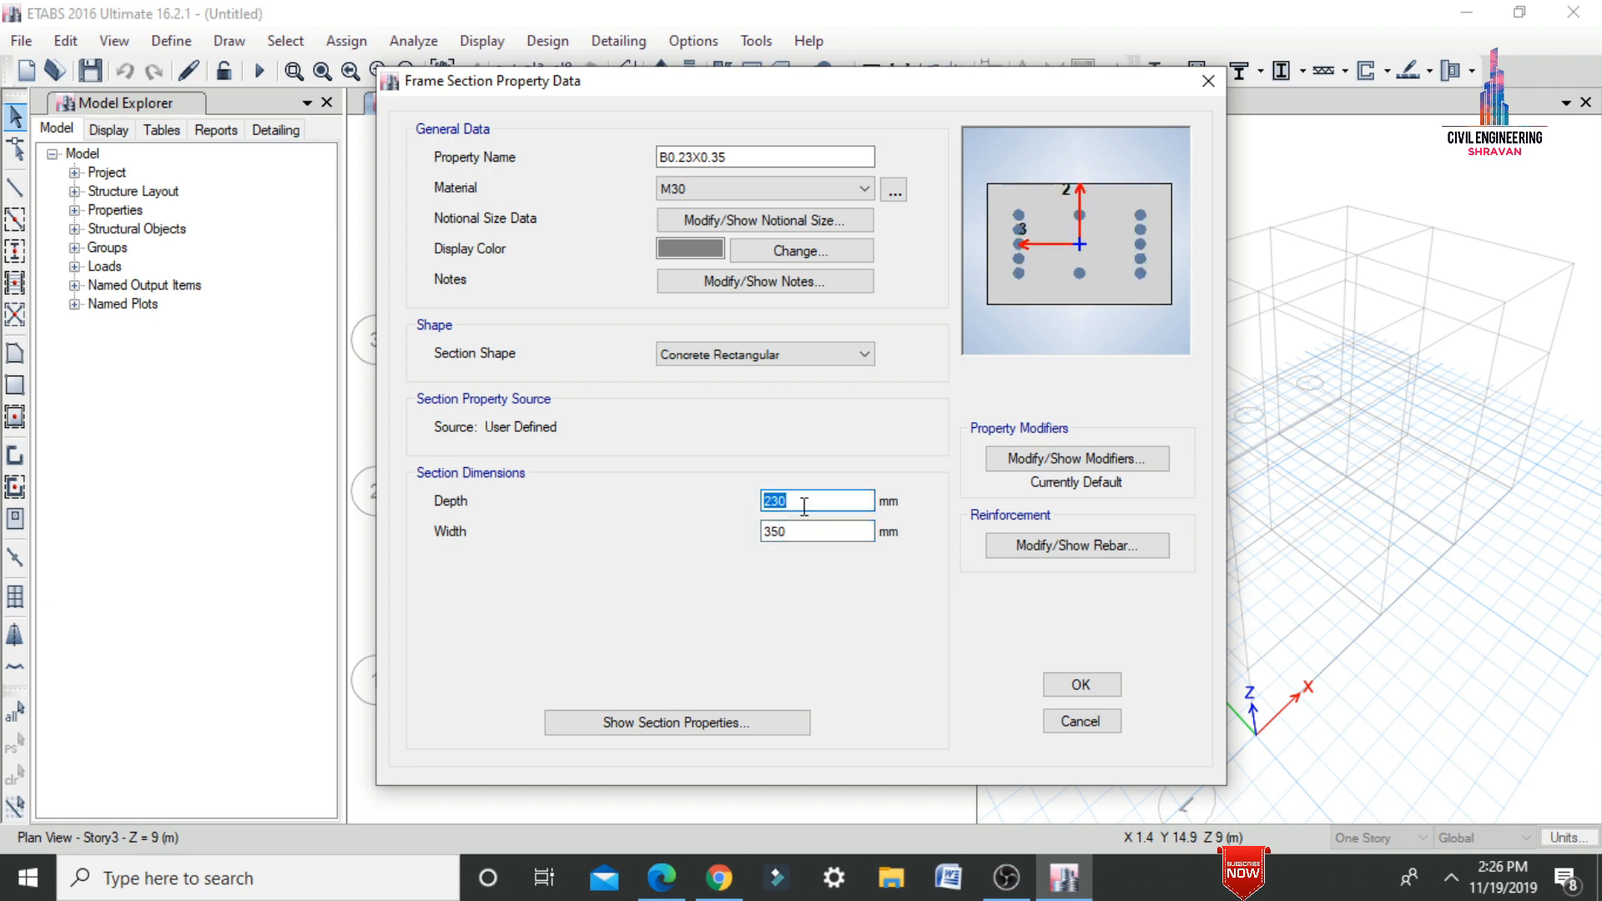
text(3)
key(Tab)
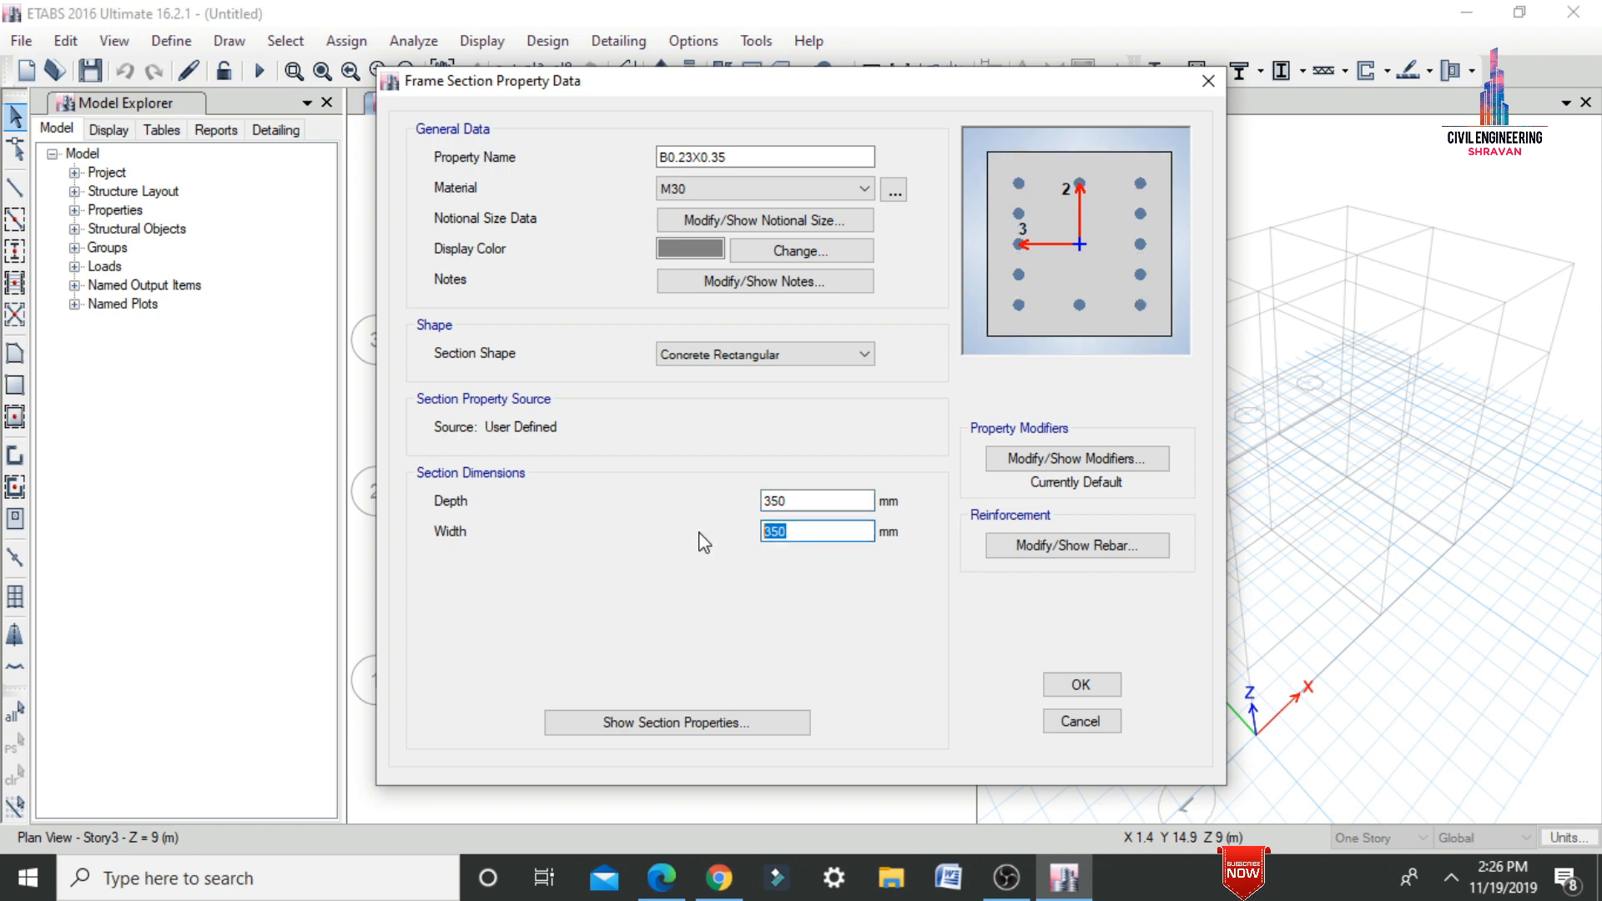
text(2)
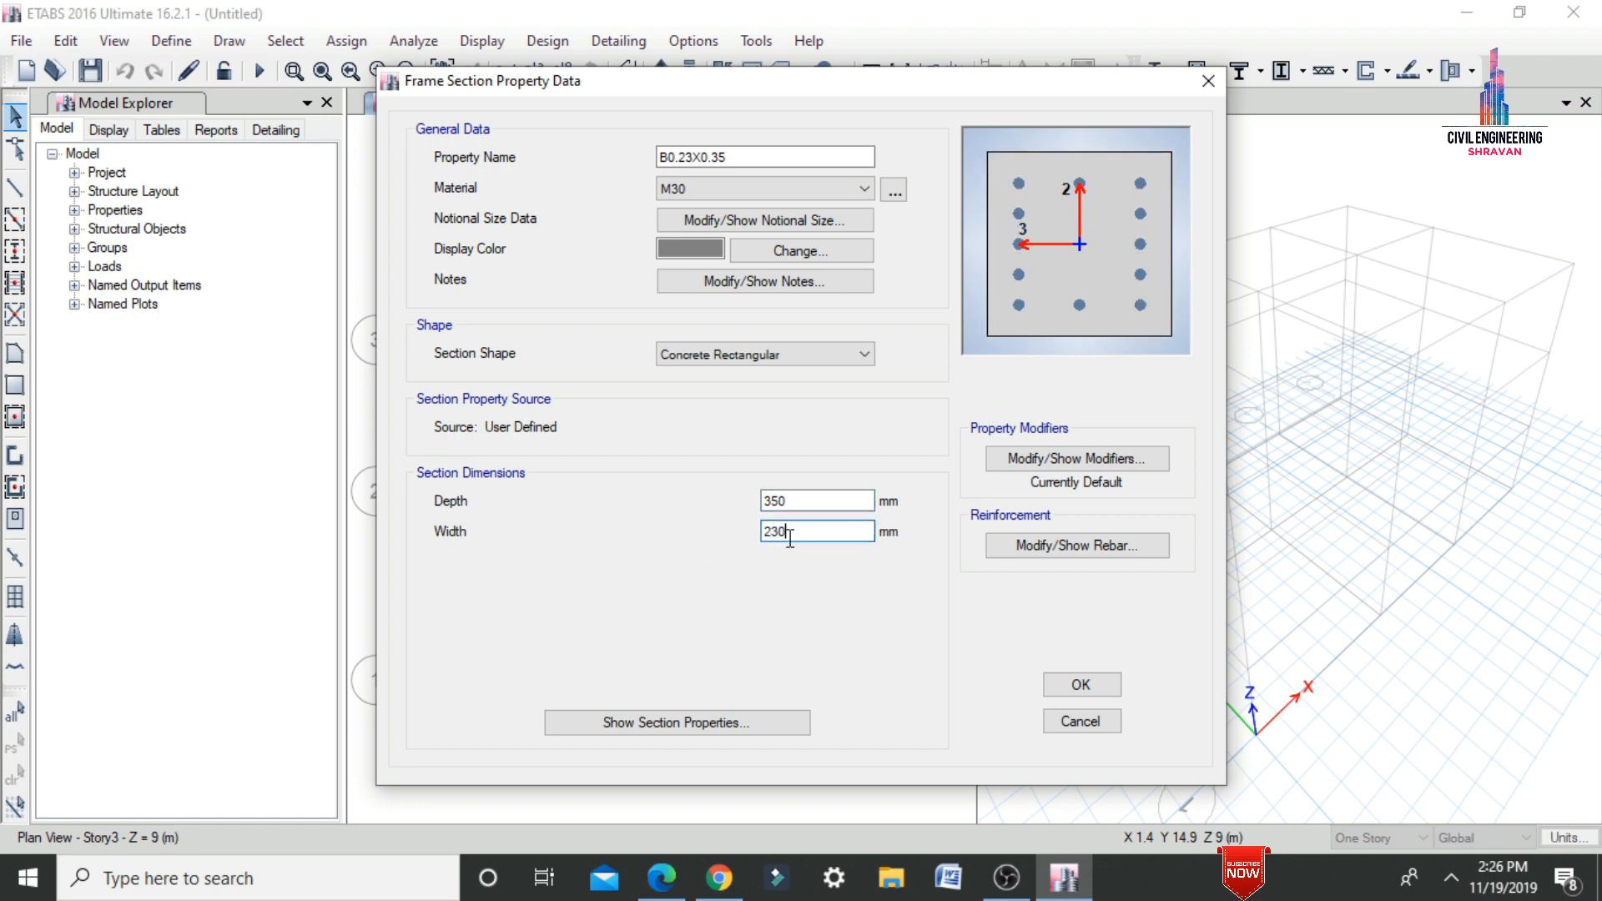
click(816, 501)
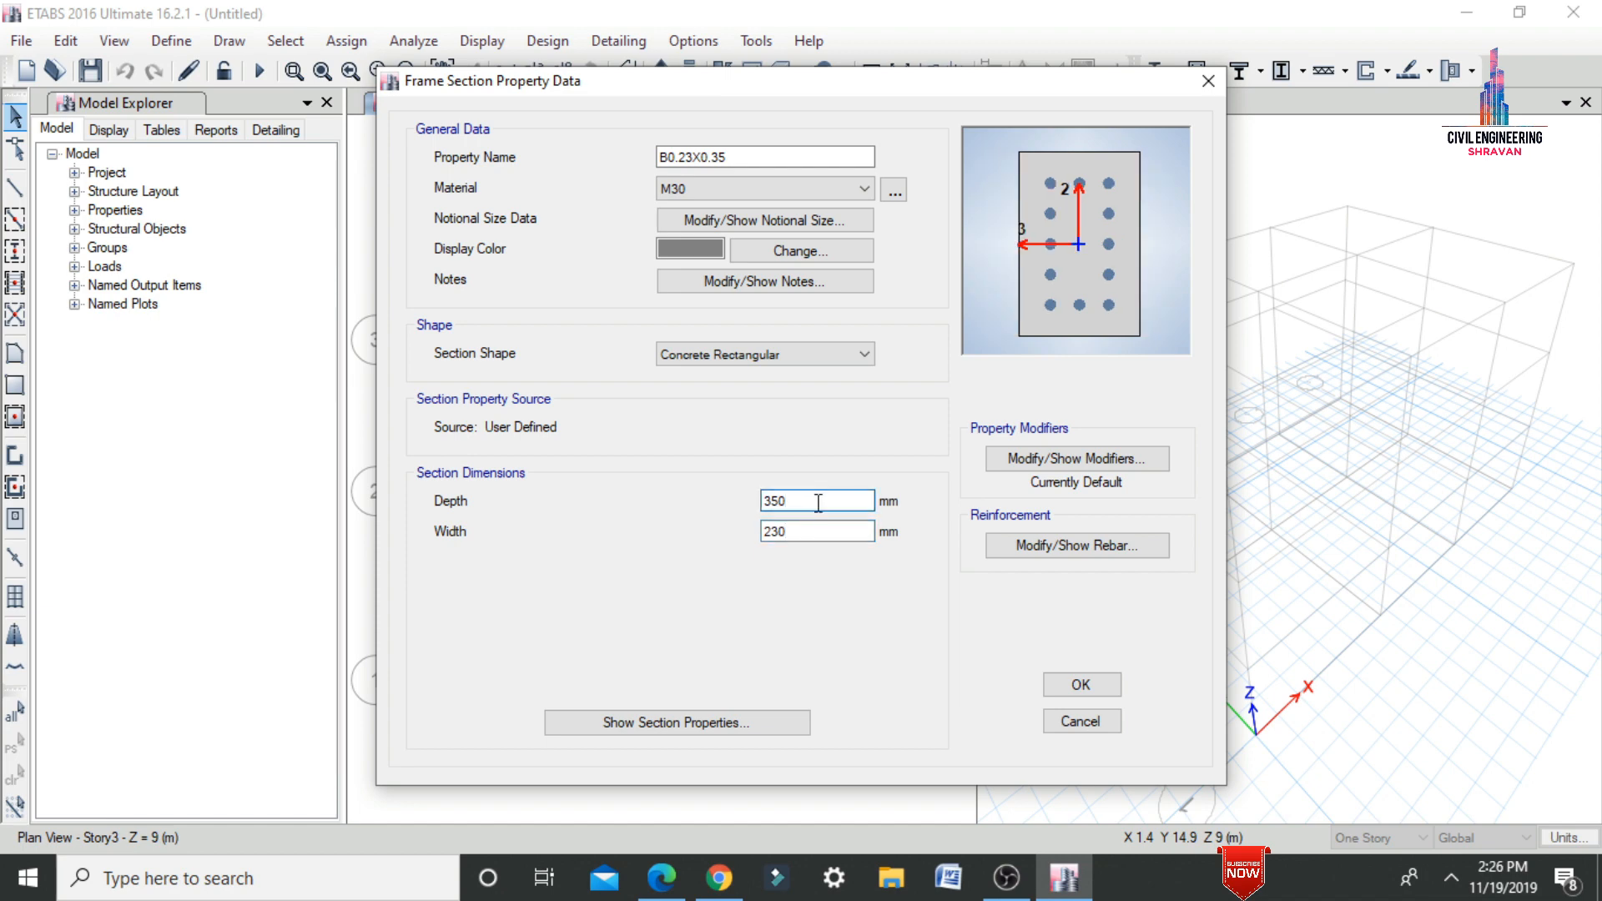
click(627, 729)
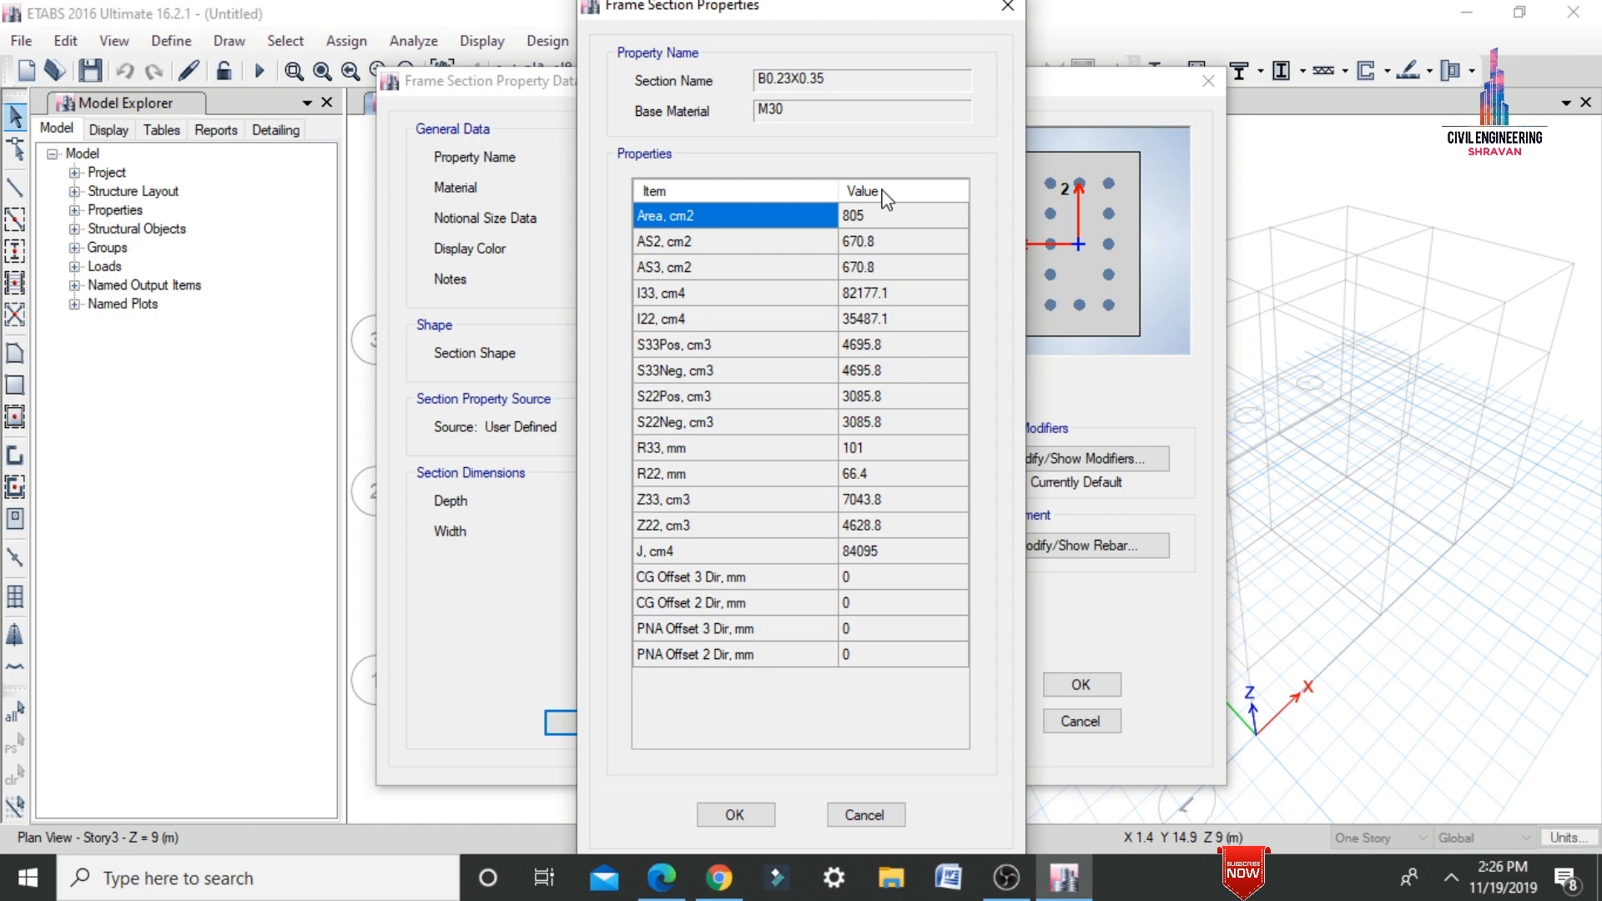
click(1000, 11)
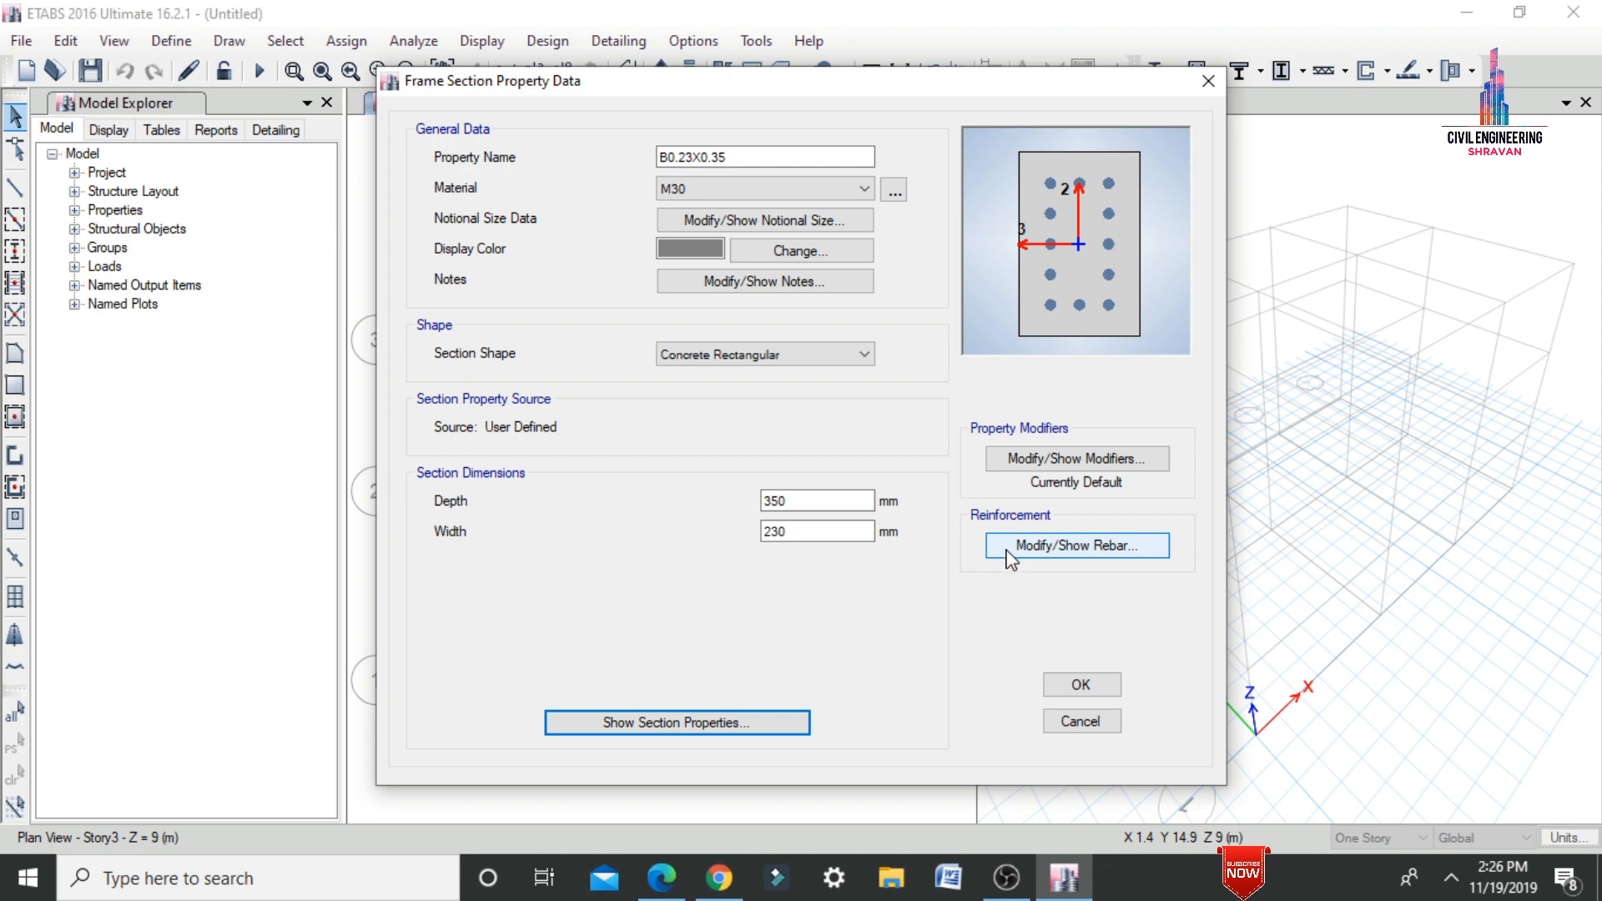
- Set the section's reinforcement to M3 Design Only (Beam) with 50 mm cover for the top and bottom bars
click(1009, 550)
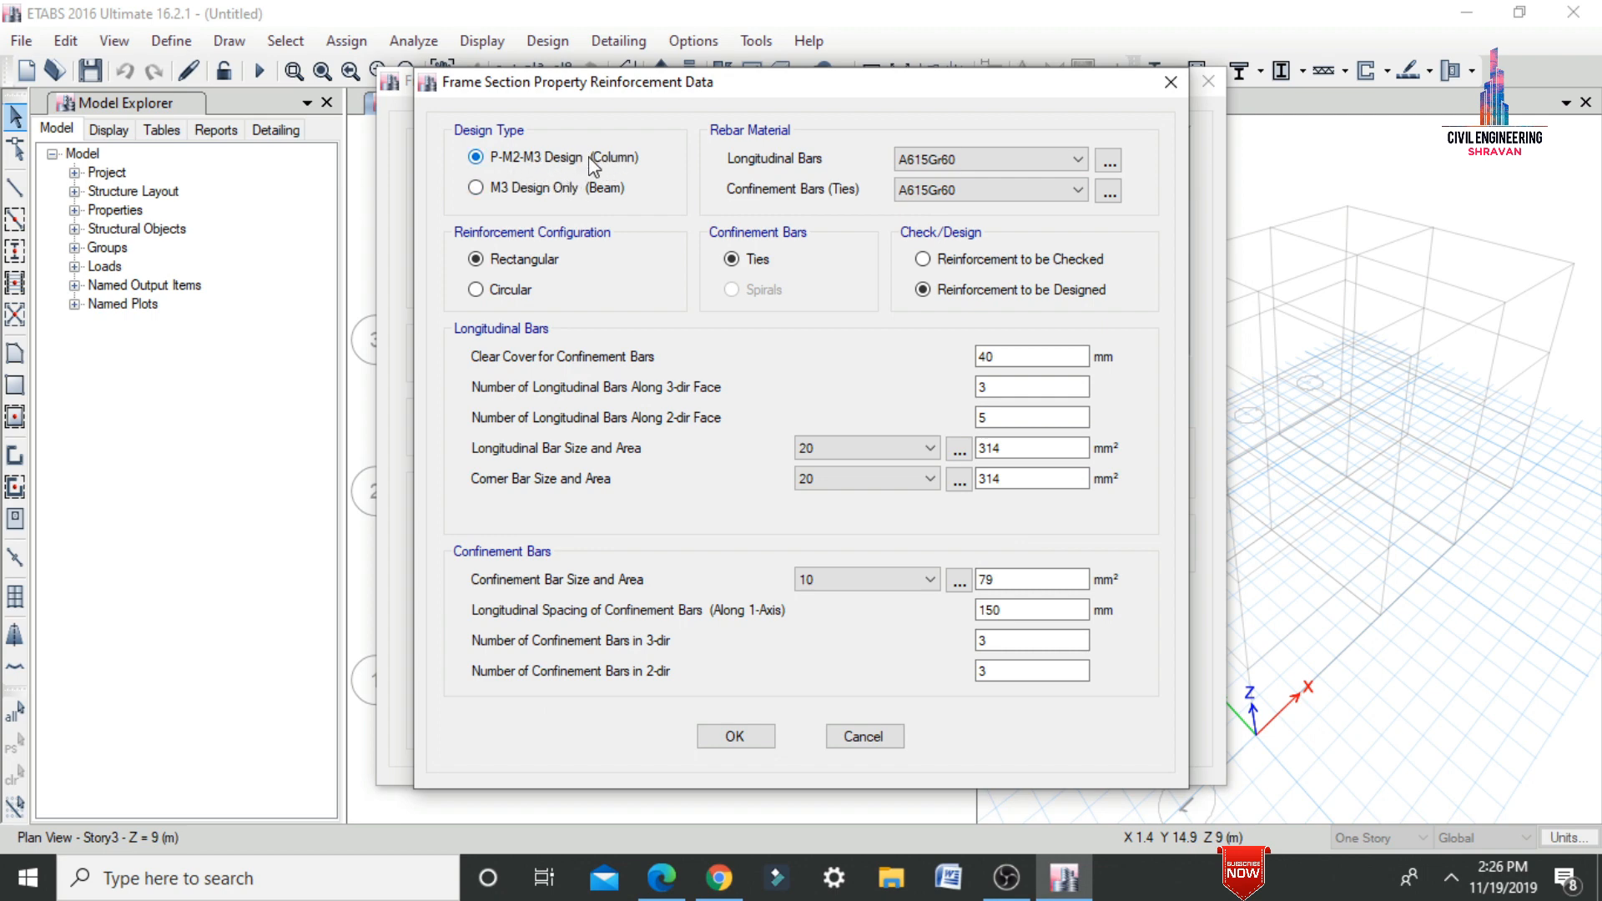
click(475, 188)
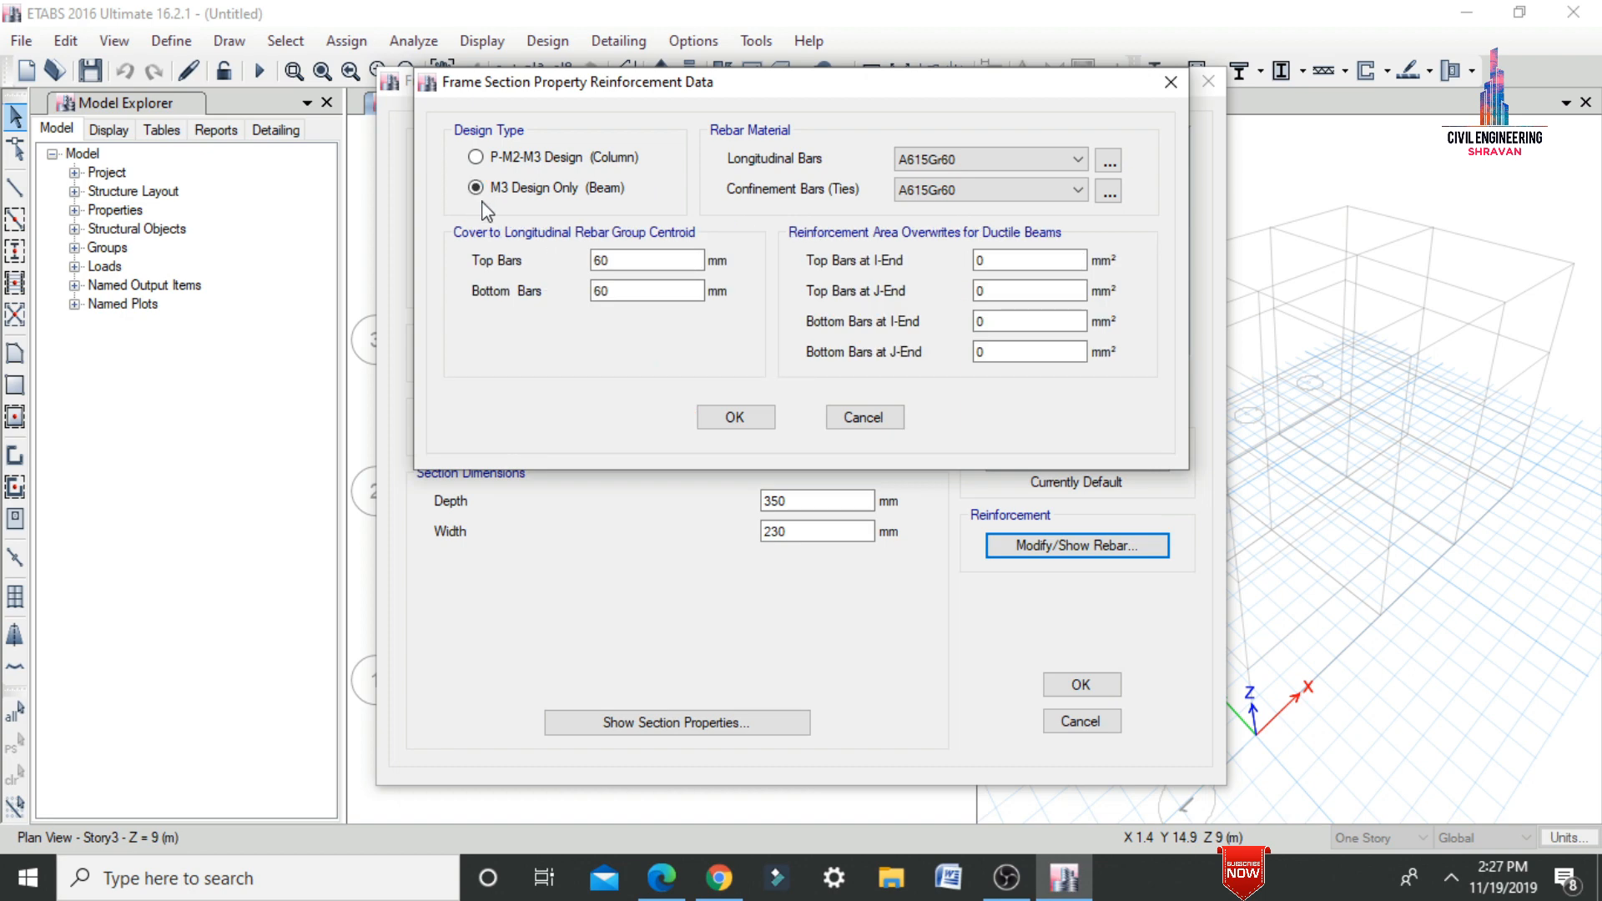
double_click(661, 264)
text(50)
text(05)
double_click(629, 289)
text(50)
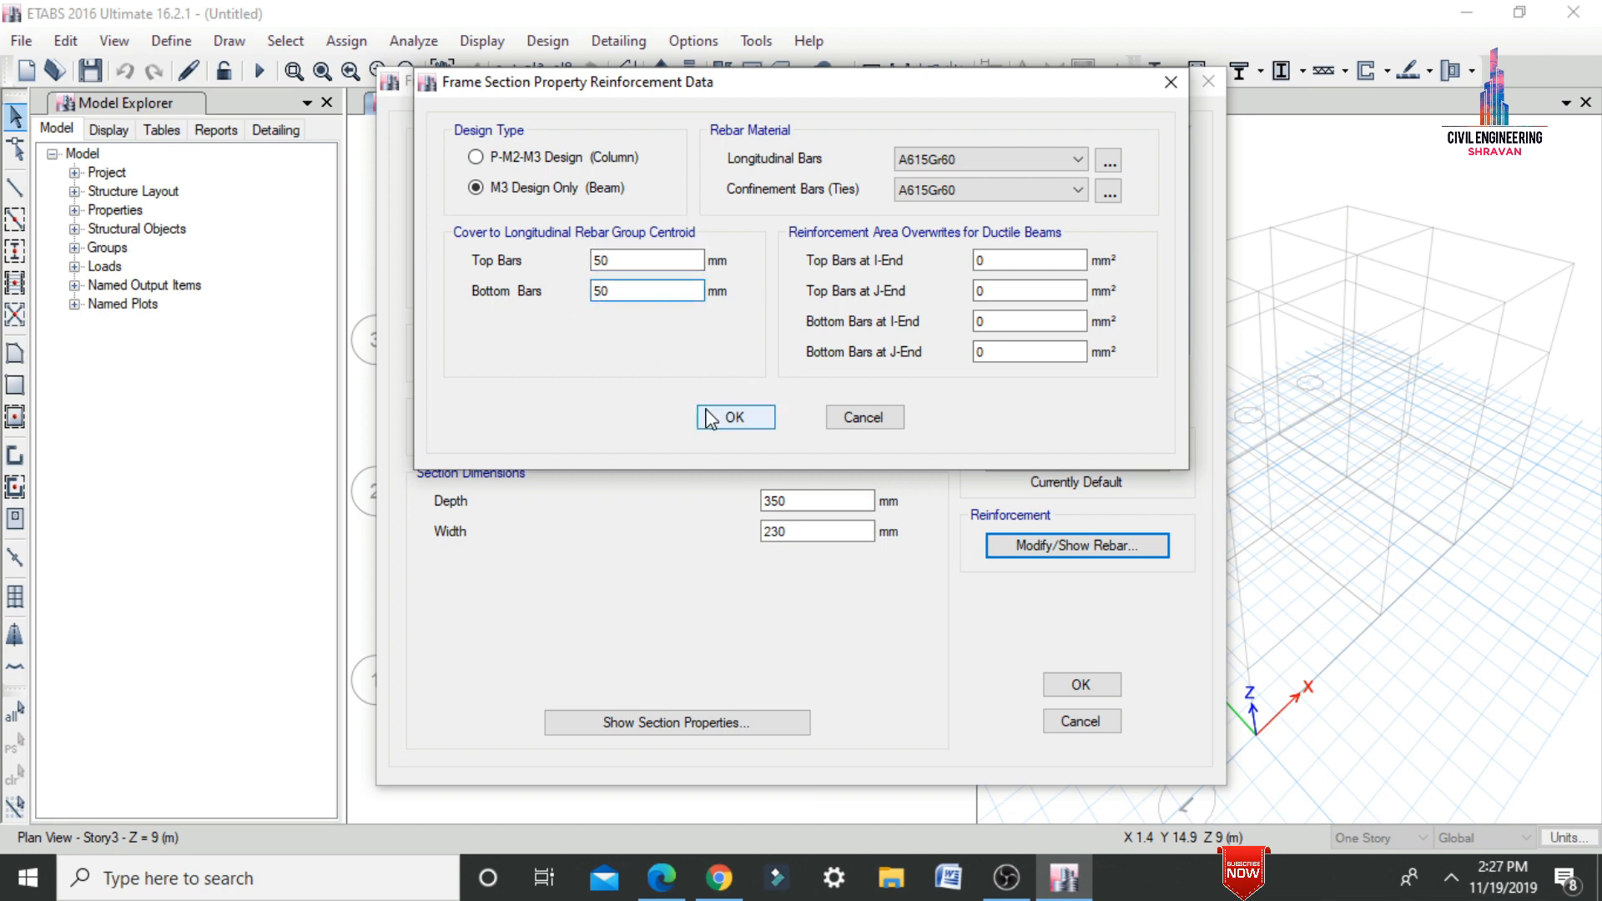
click(714, 417)
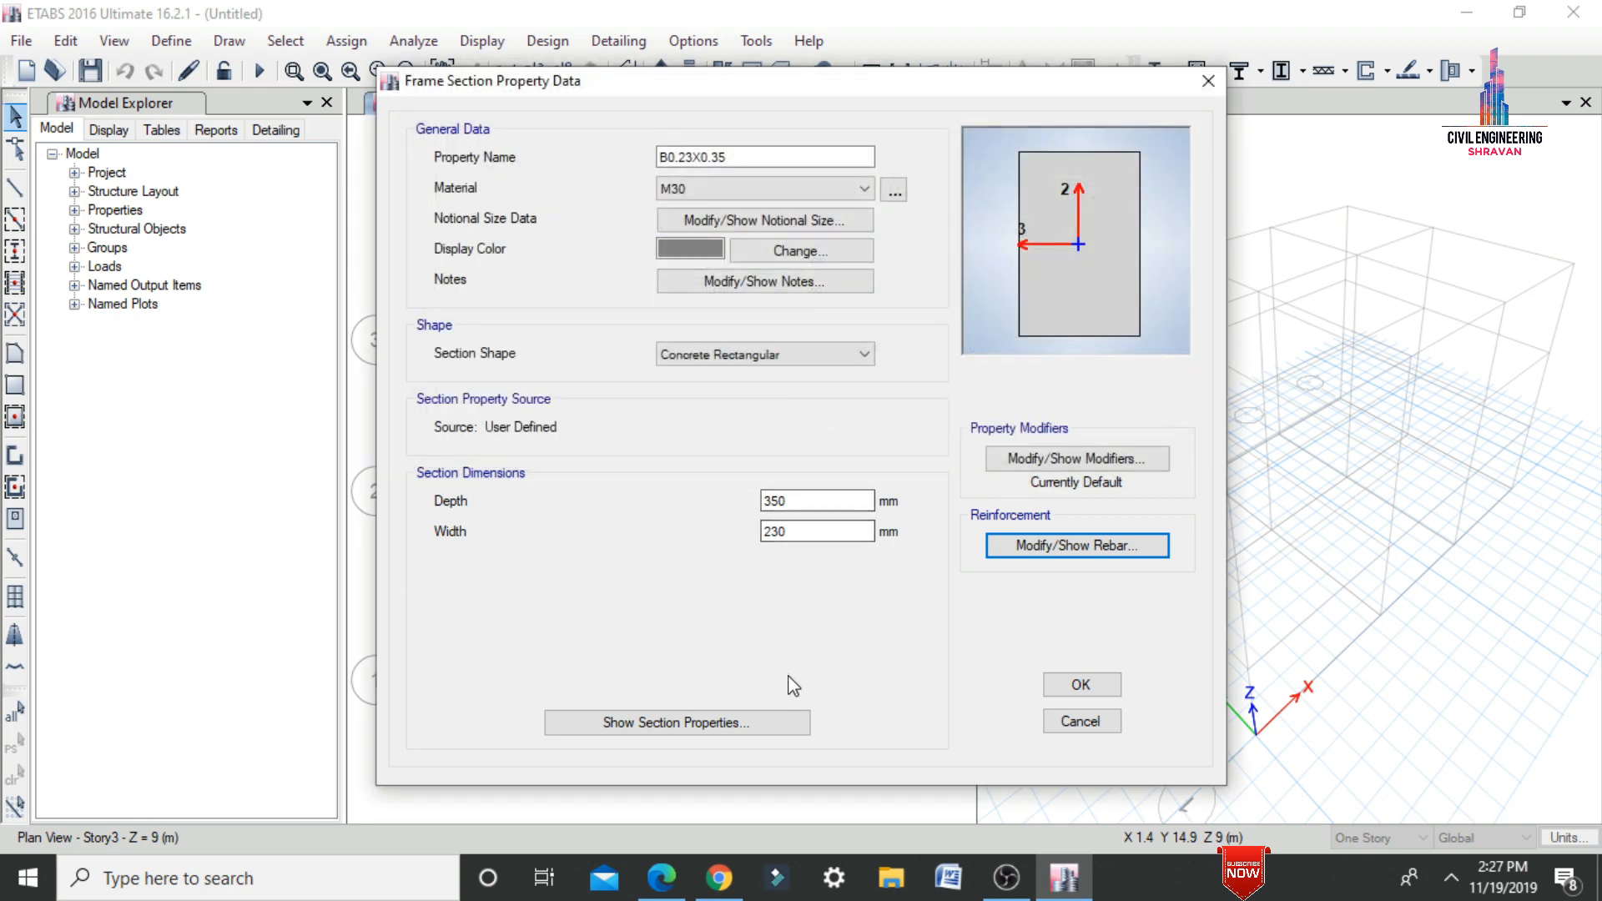
- Accept the beam section and delete the ISLB600 and ISWB550 sections from the frame properties
click(1076, 685)
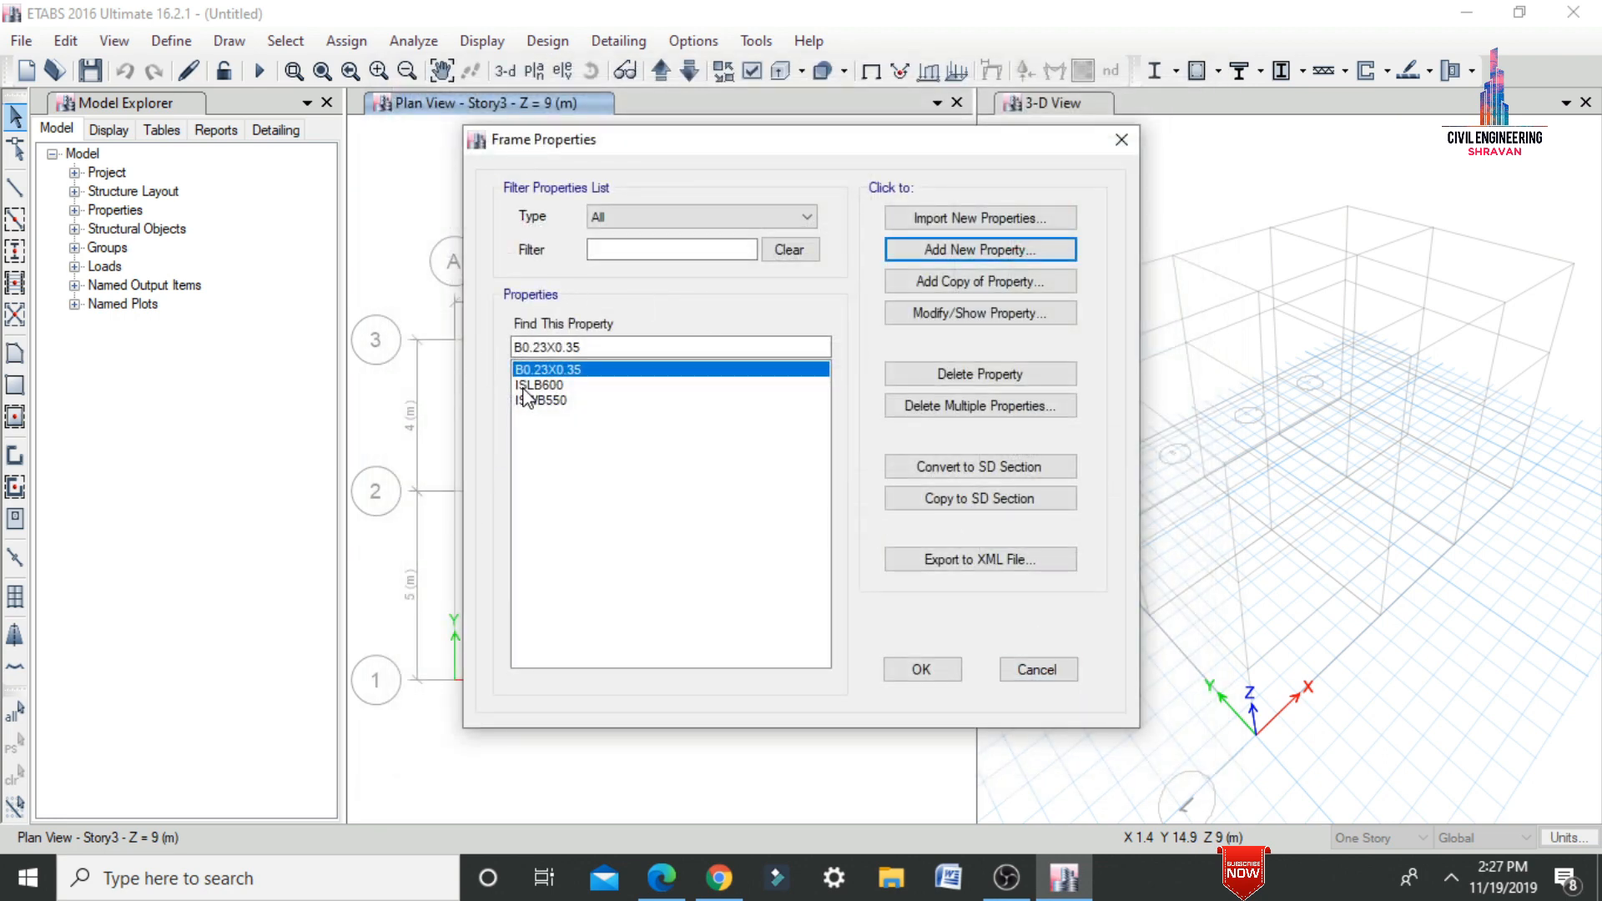
click(529, 385)
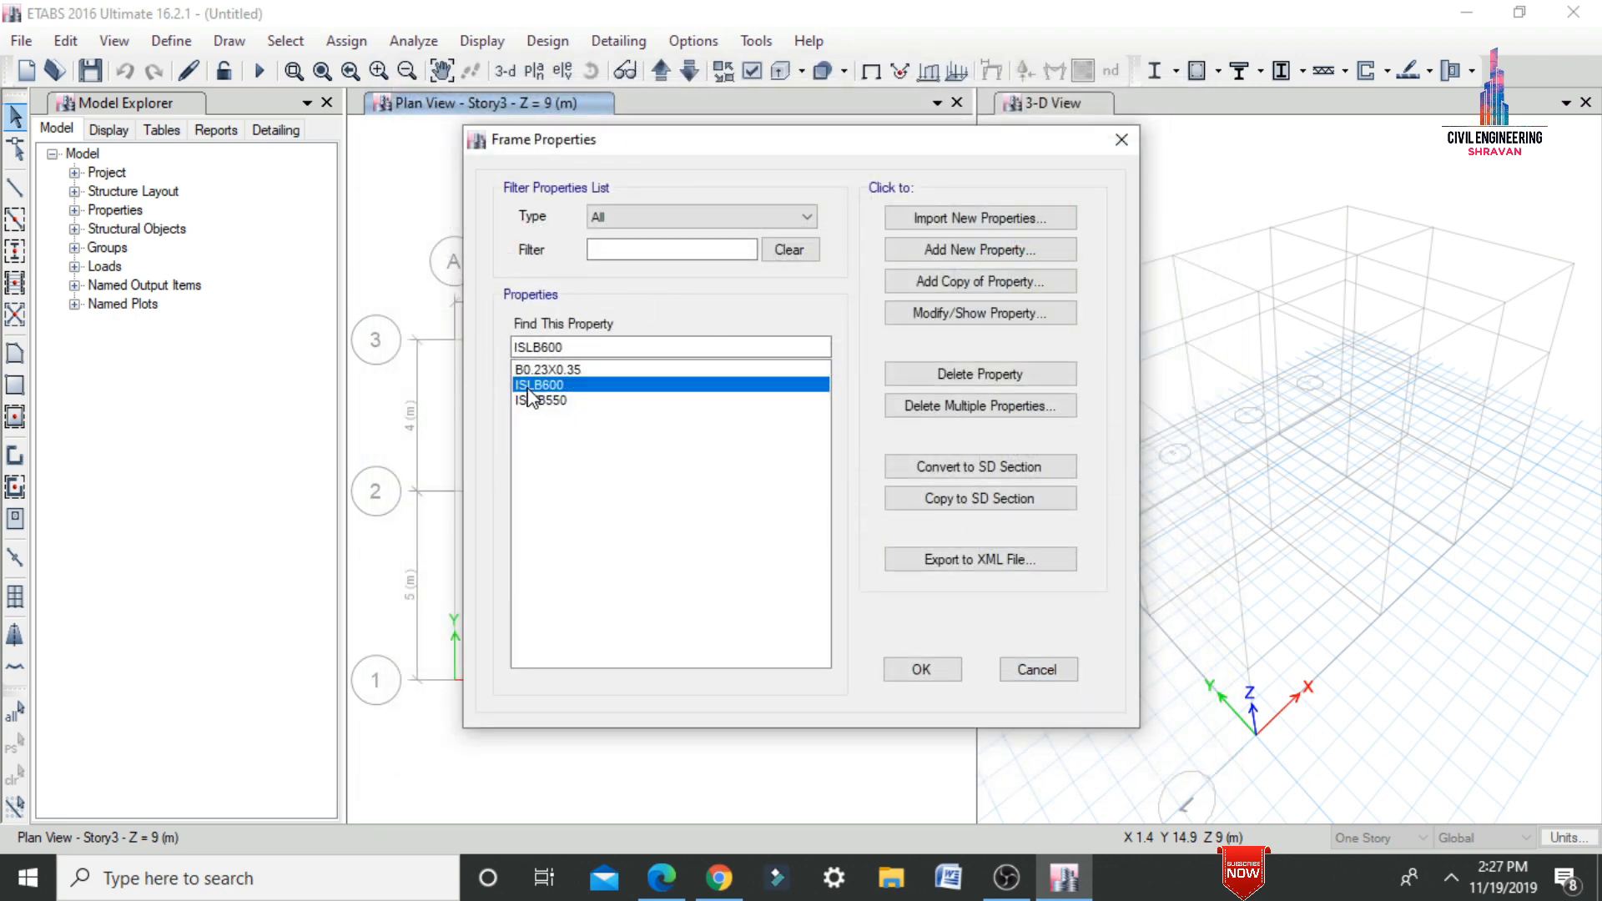
click(933, 410)
click(709, 345)
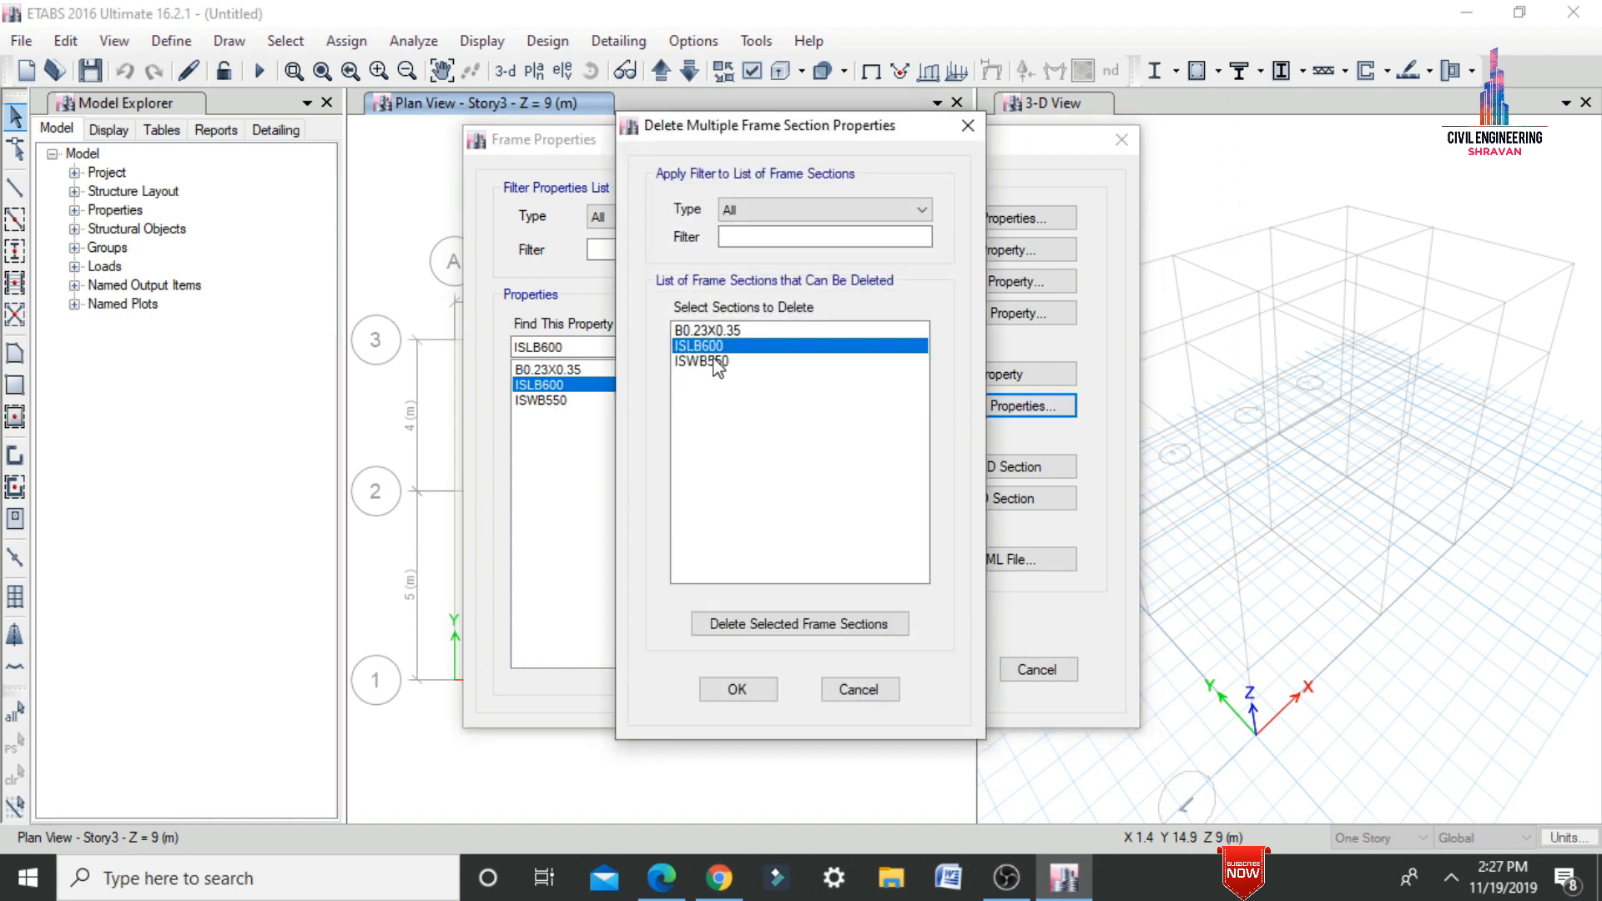
ctrl+click(715, 368)
click(749, 619)
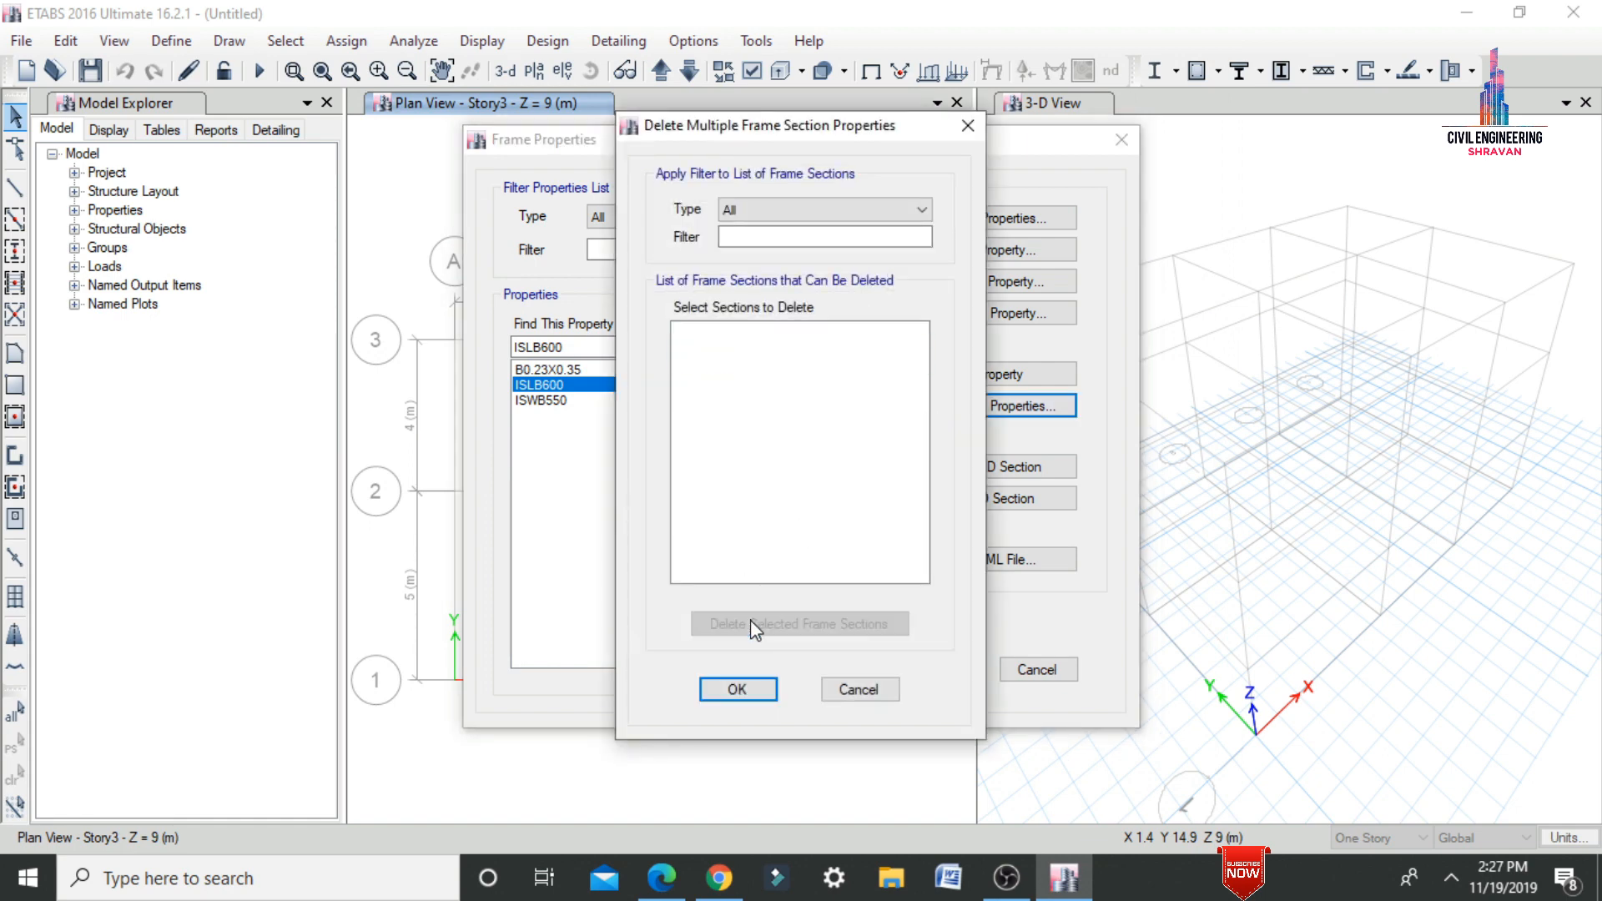
click(738, 690)
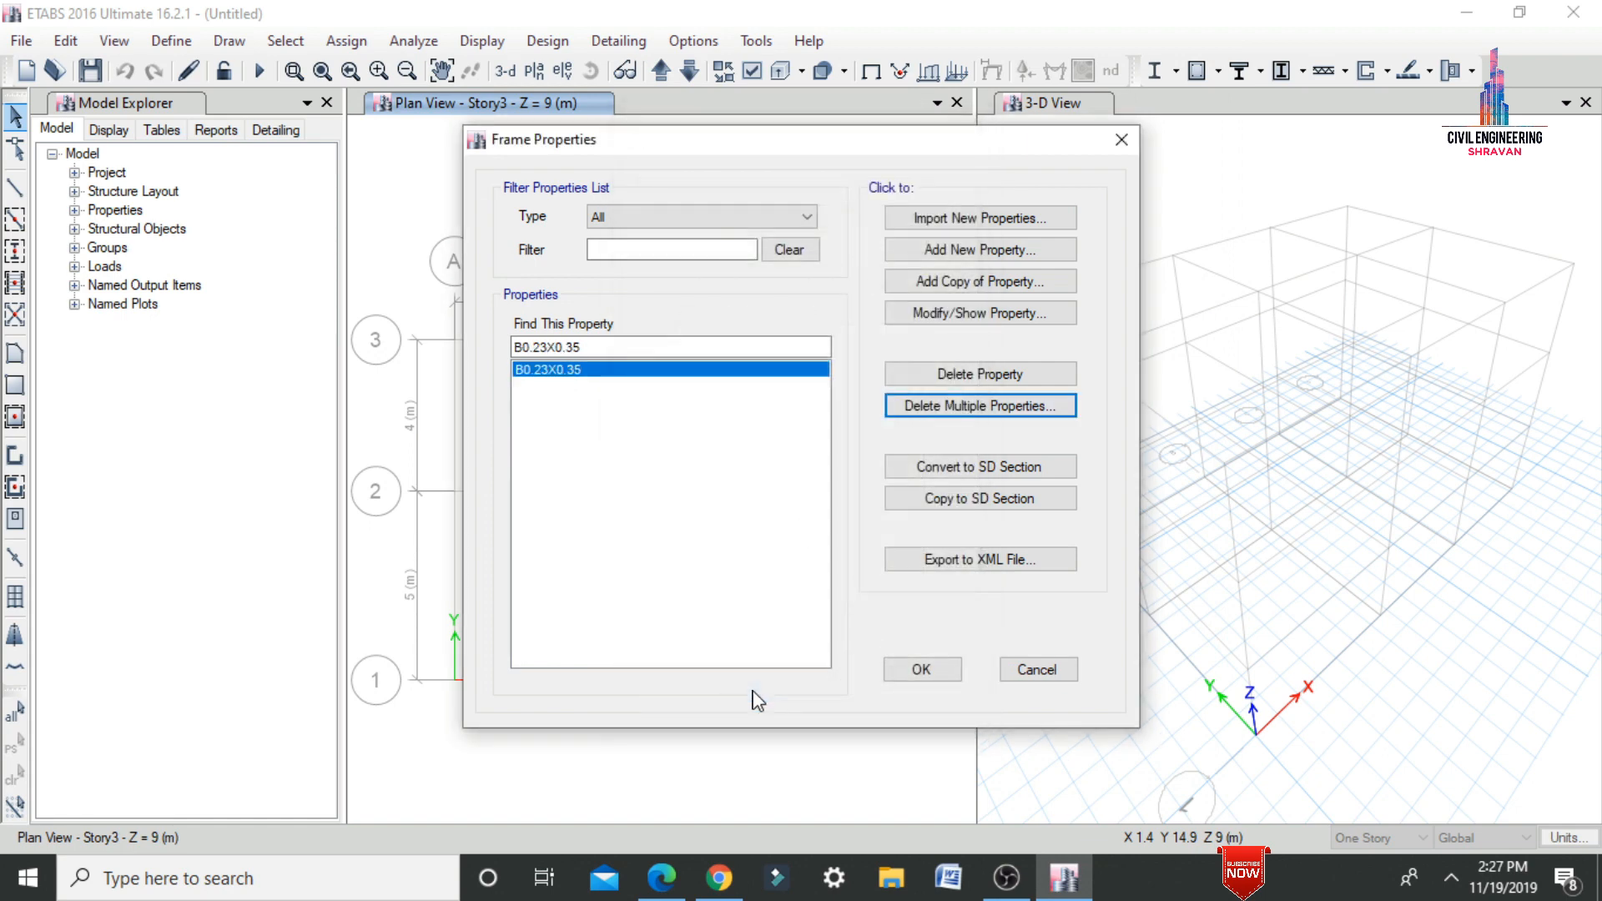
- Add a concrete rectangular frame section named C0.35x0.35 with material M30
click(915, 254)
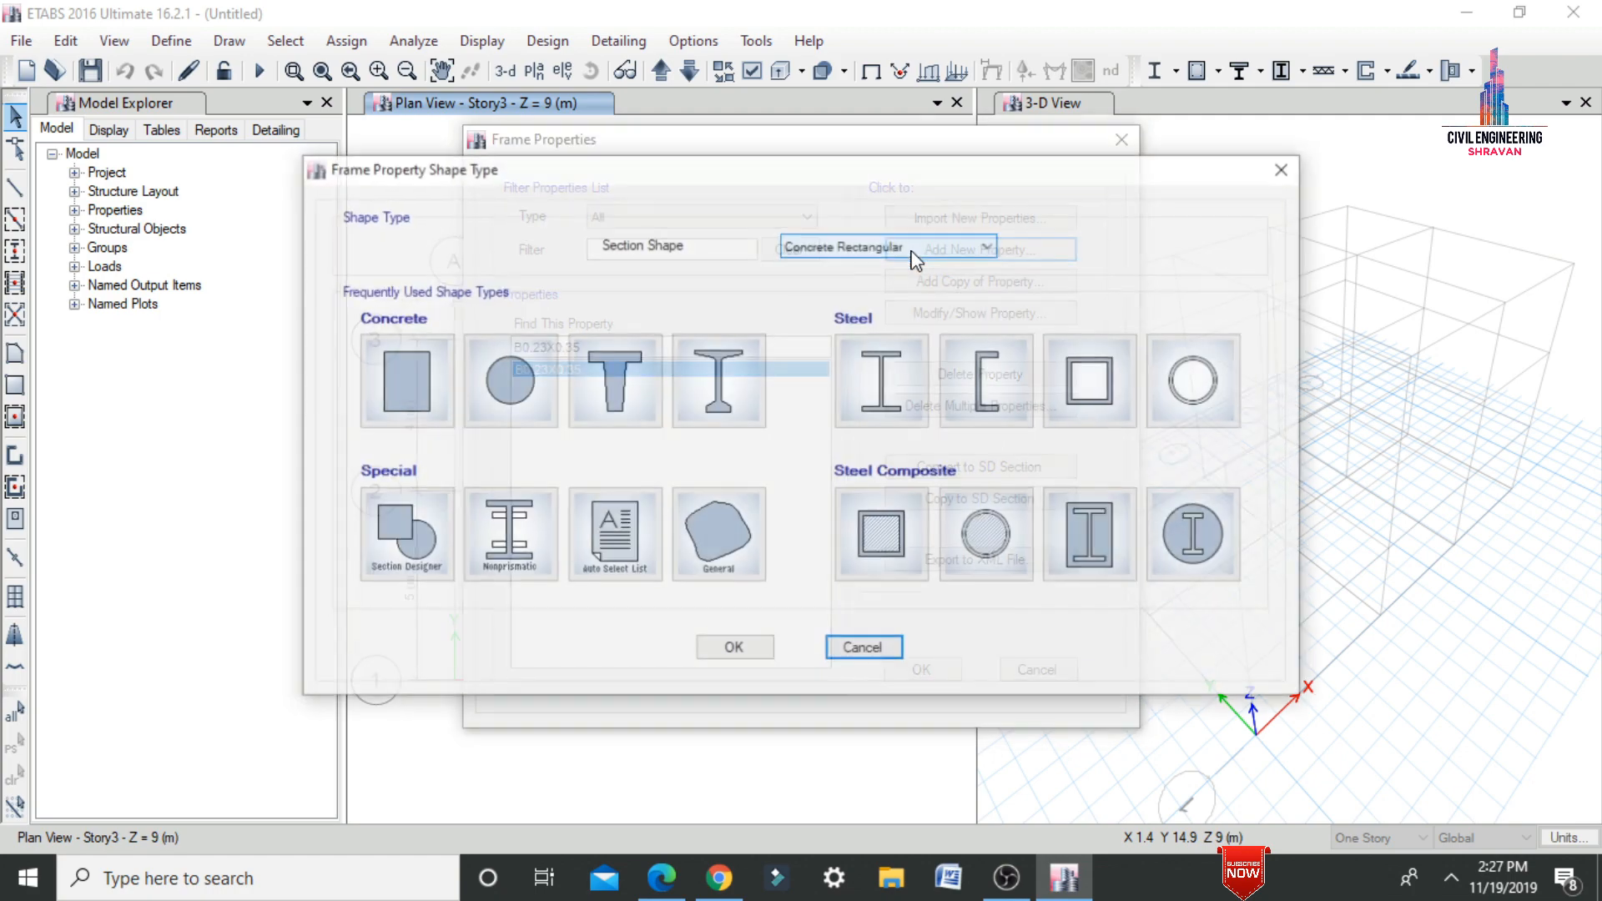
click(440, 388)
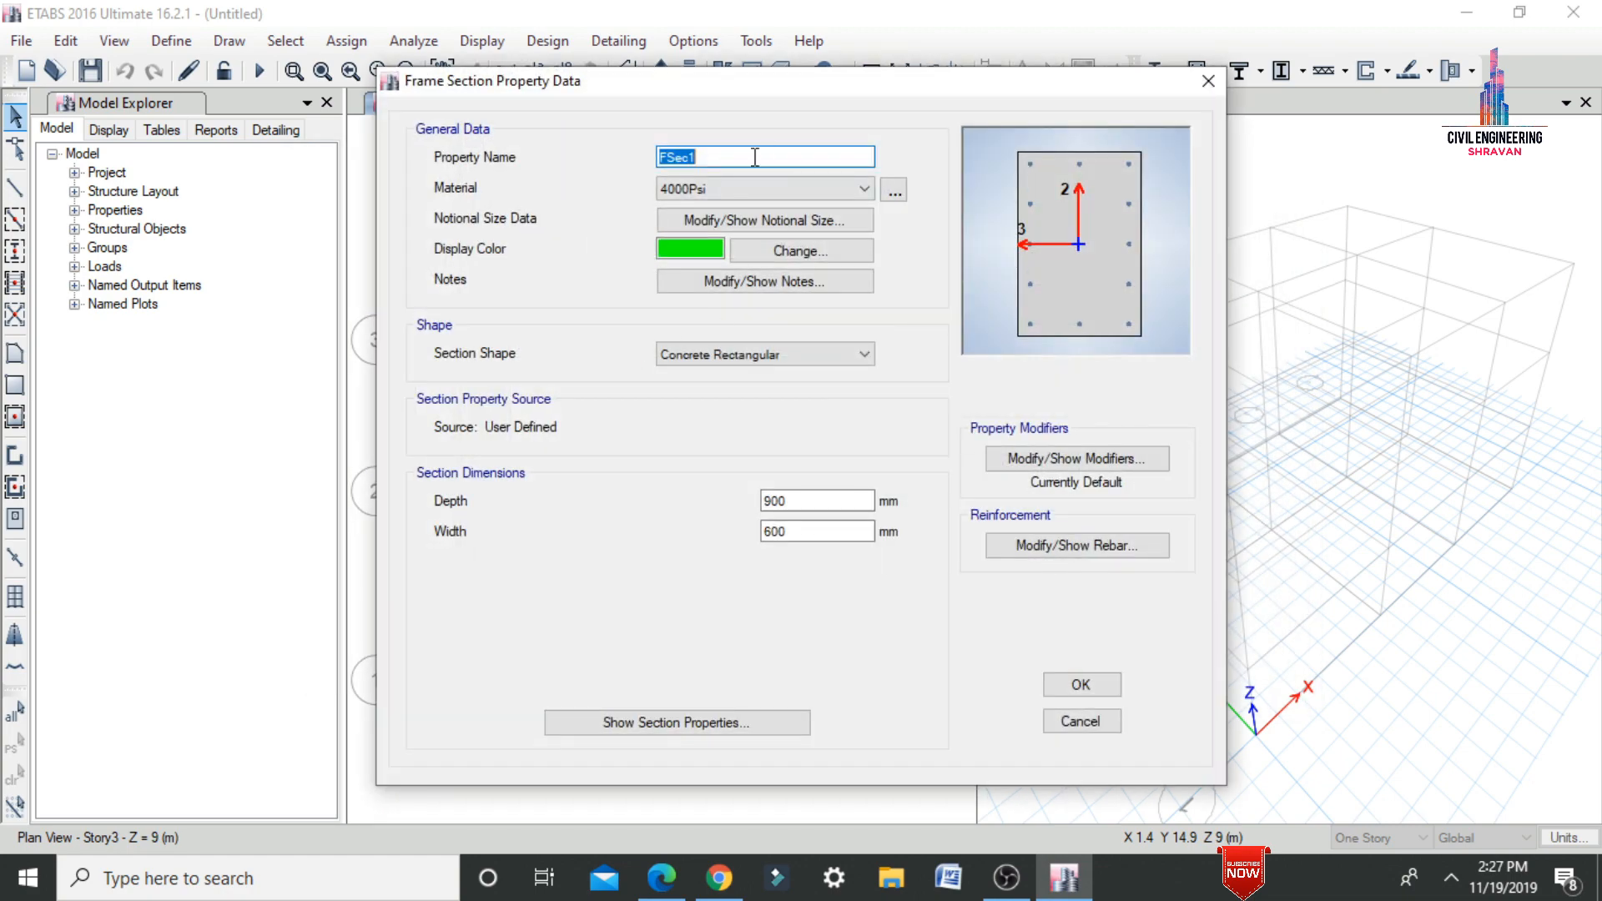
text(C0.35x0.35)
click(700, 190)
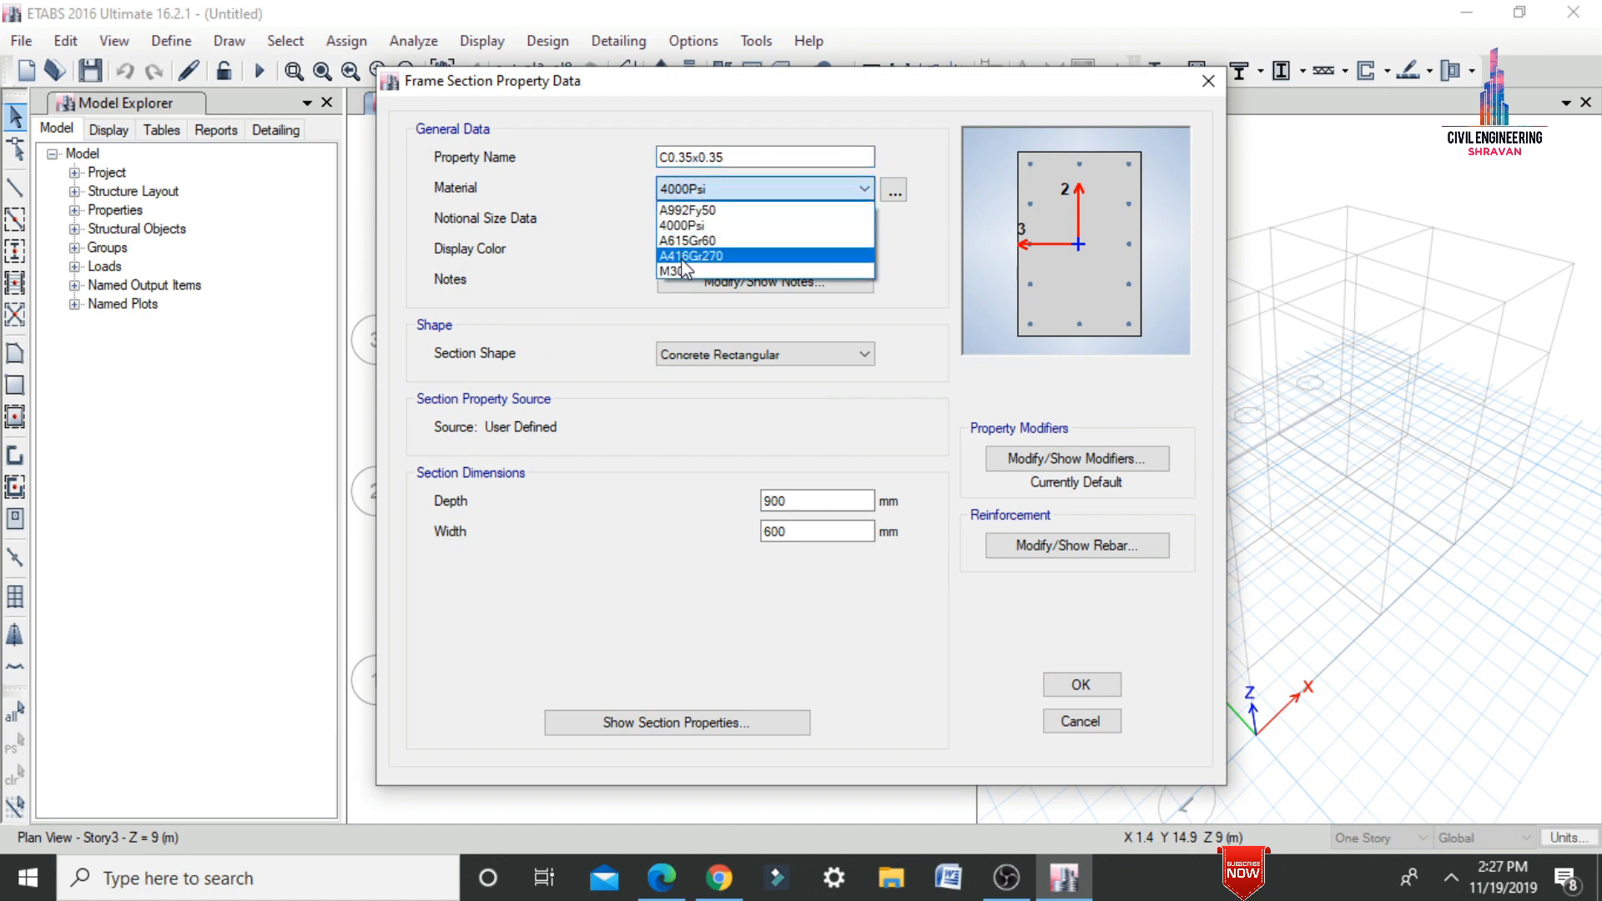
click(684, 269)
- Set the C0.35x0.35 section's depth and width to 350 mm each
drag(801, 501, 753, 510)
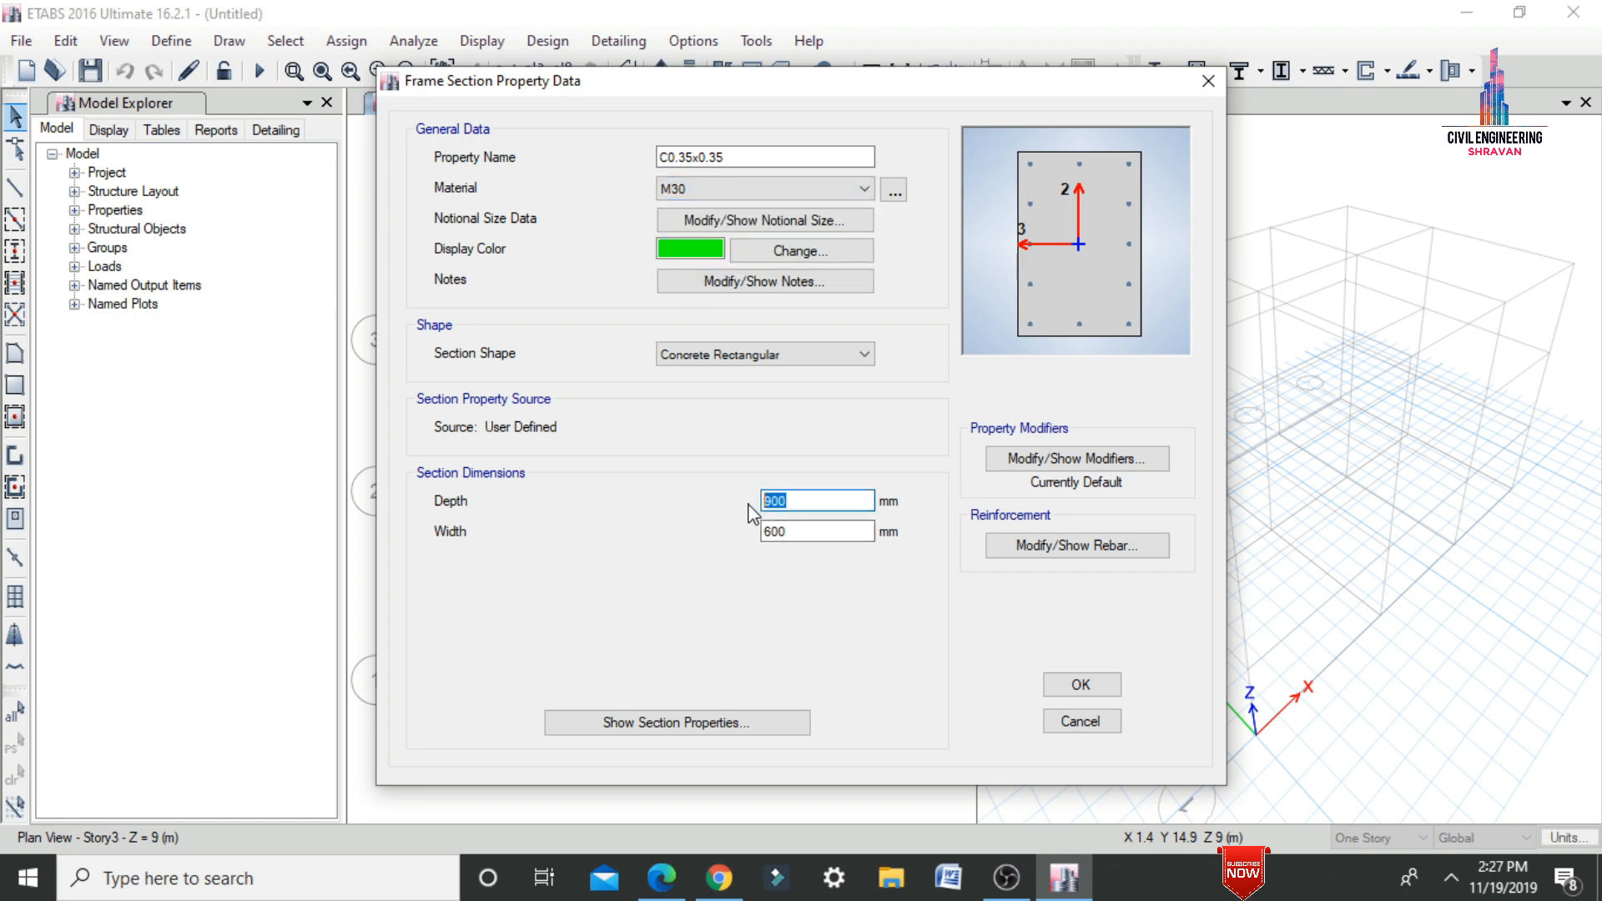
text(350)
key(Tab)
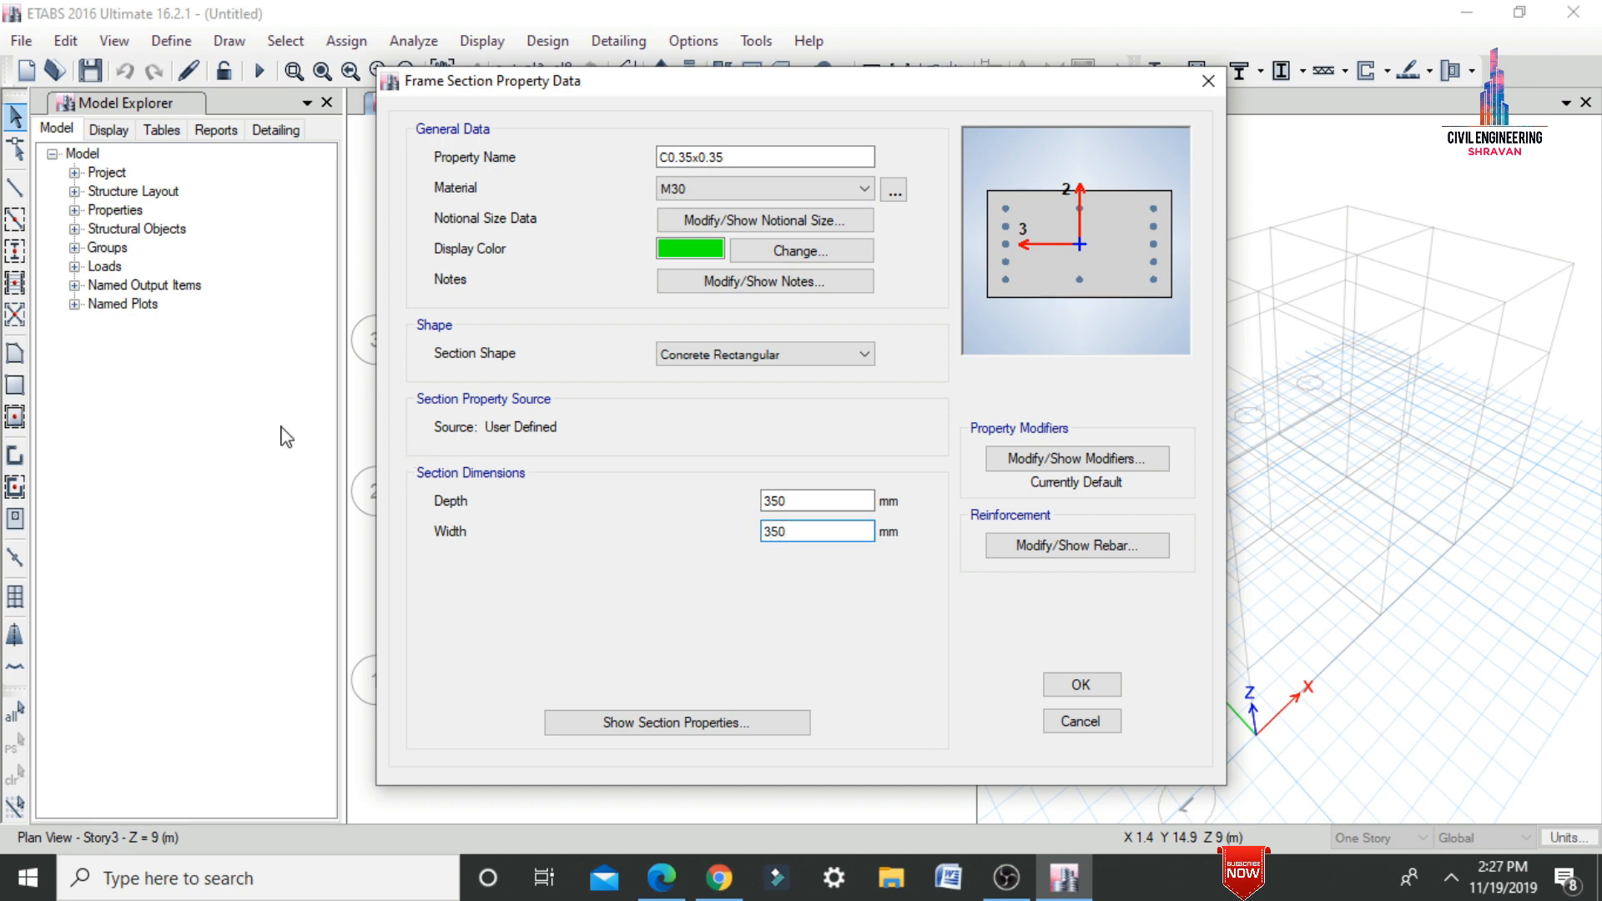
- In the column's reinforcement data, set 3 longitudinal bars along the 2-dir face, longitudinal bar size 12 and corner bar size 16
click(1054, 553)
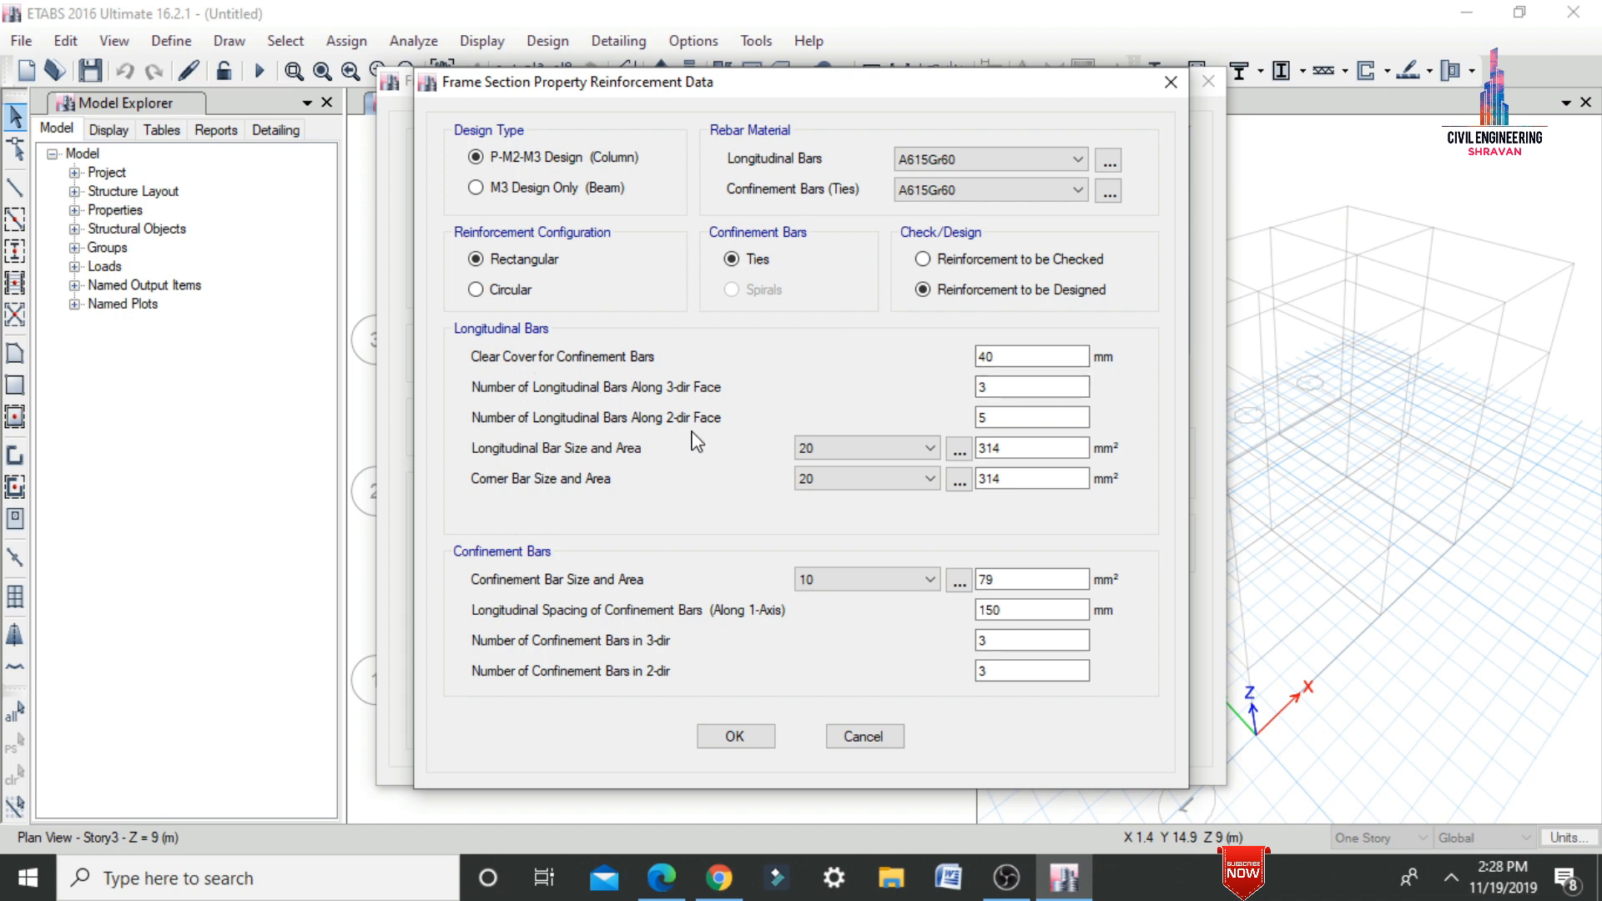
click(992, 419)
click(992, 419)
click(861, 451)
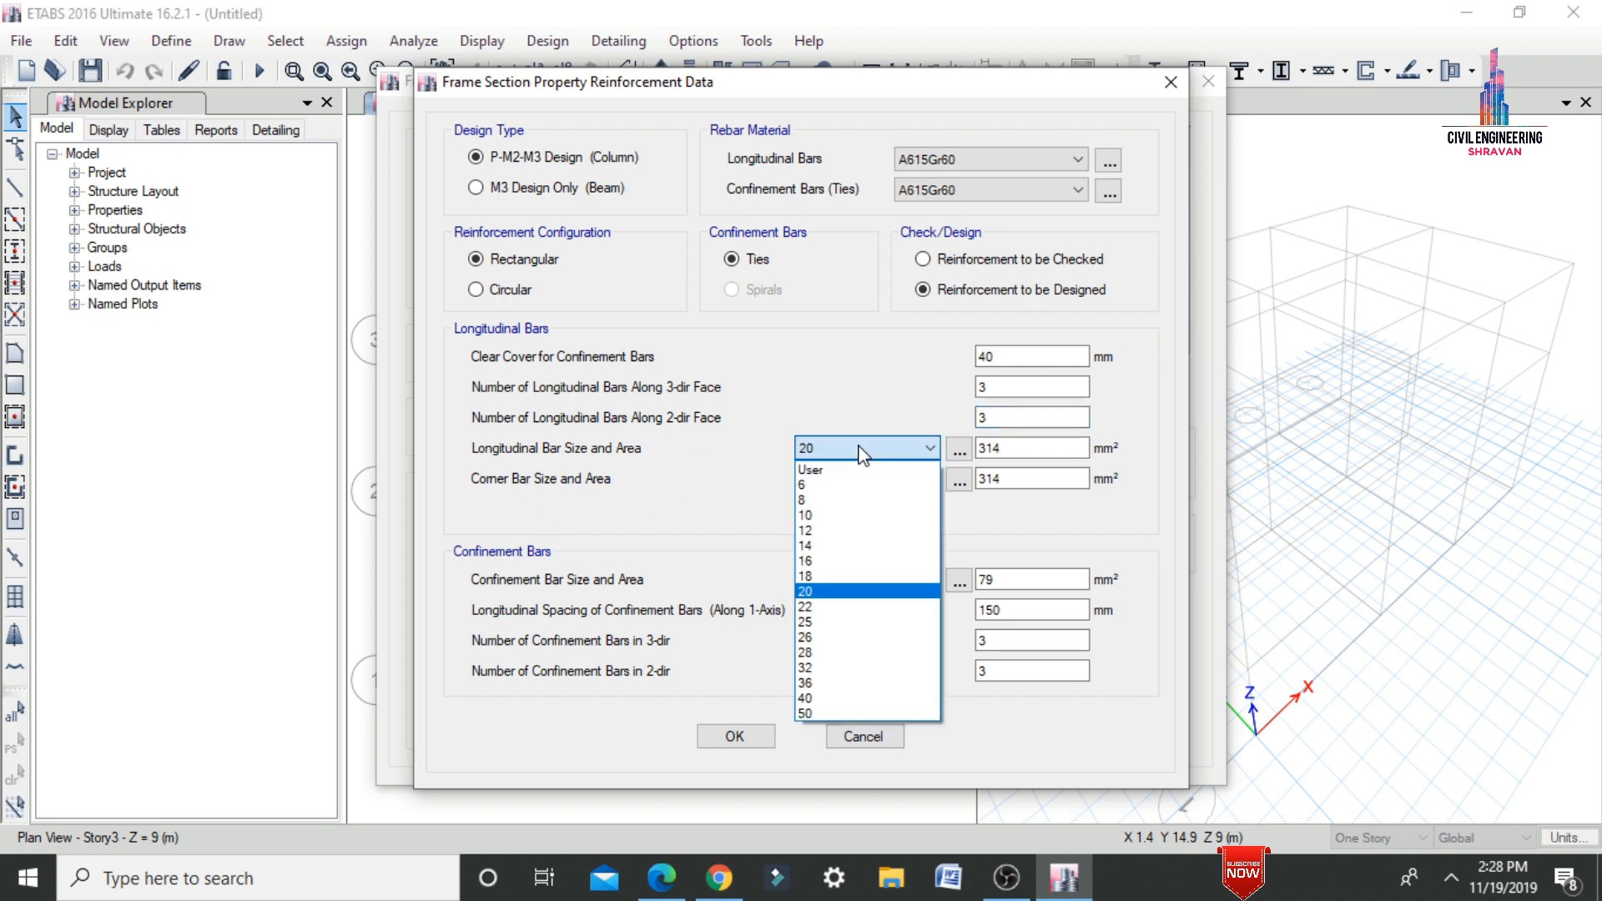
click(824, 532)
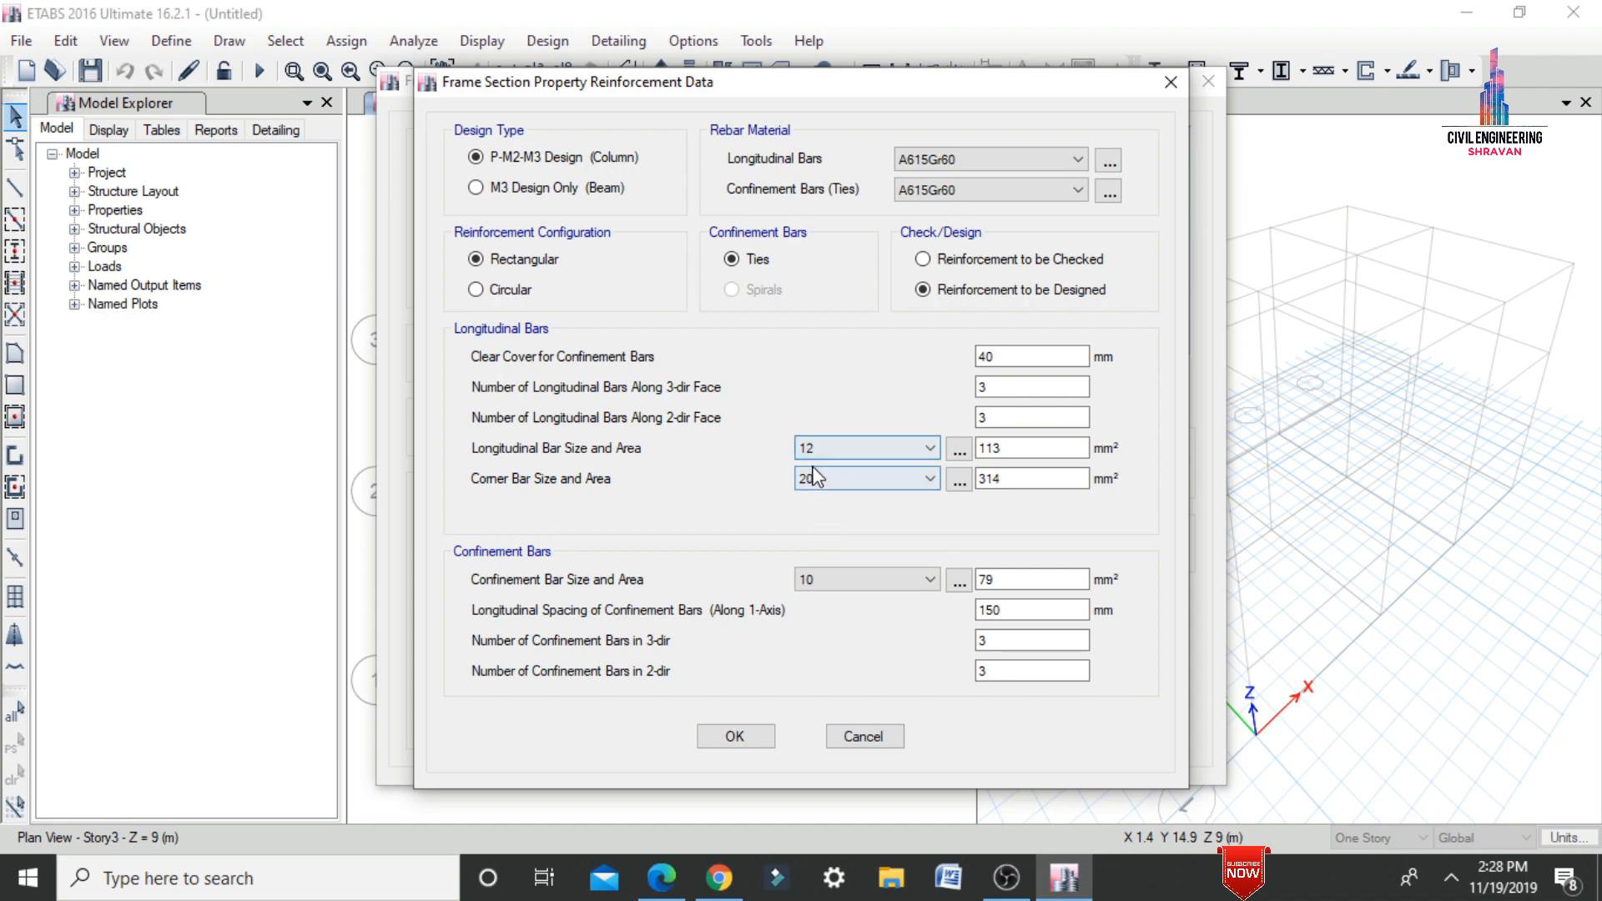
click(814, 477)
click(815, 592)
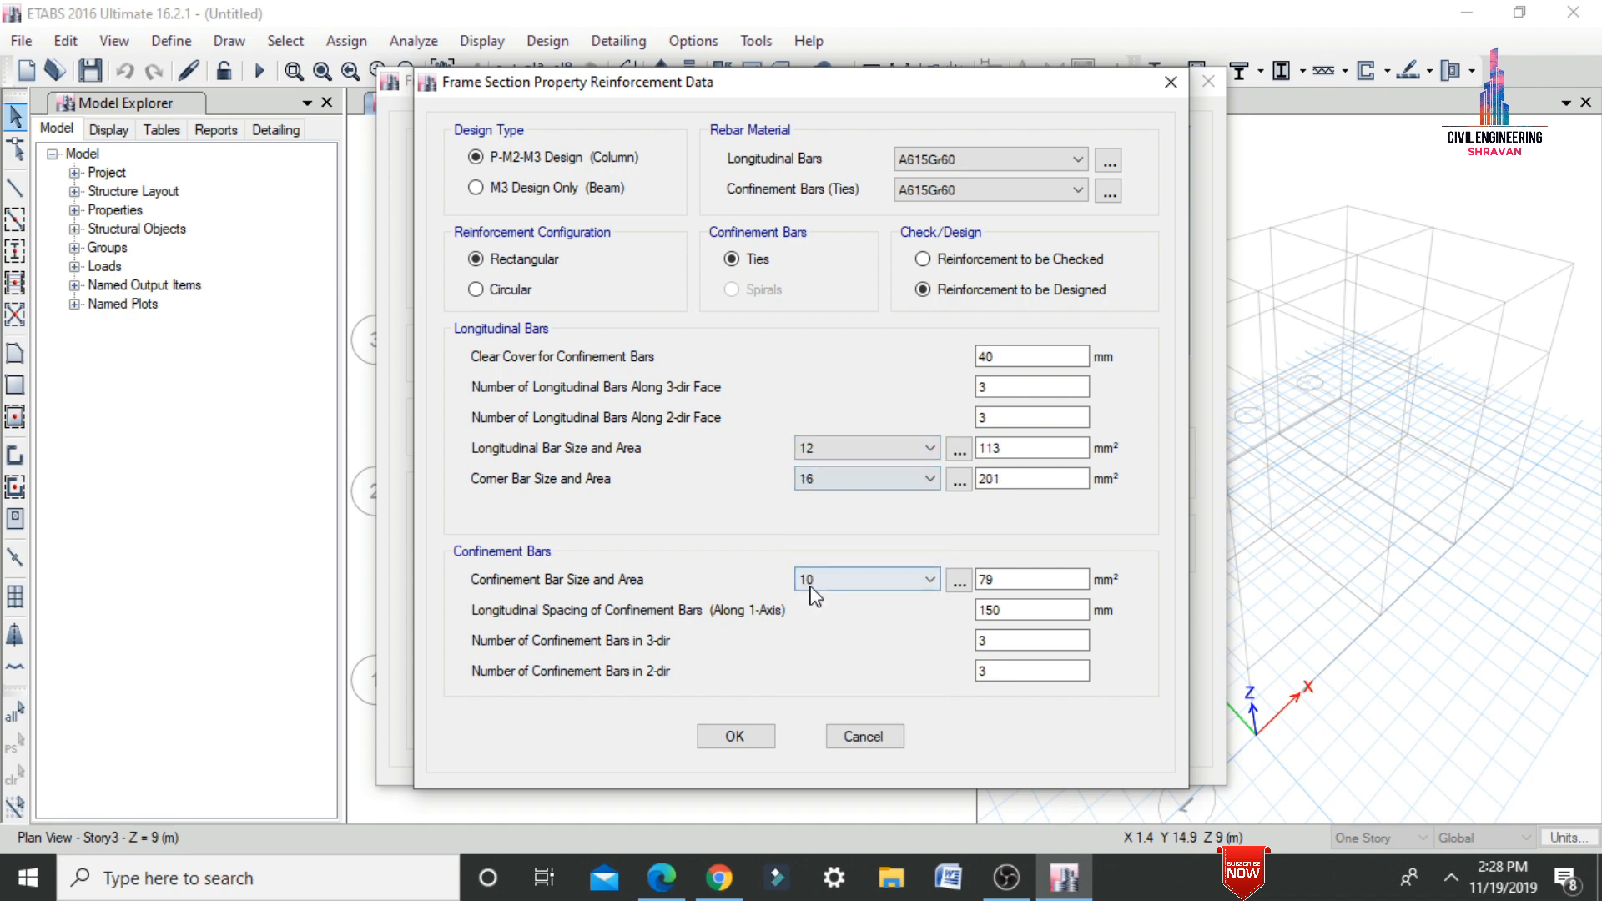
- Set the column's confinement bar size to 8 and accept the section and the frame properties
click(883, 581)
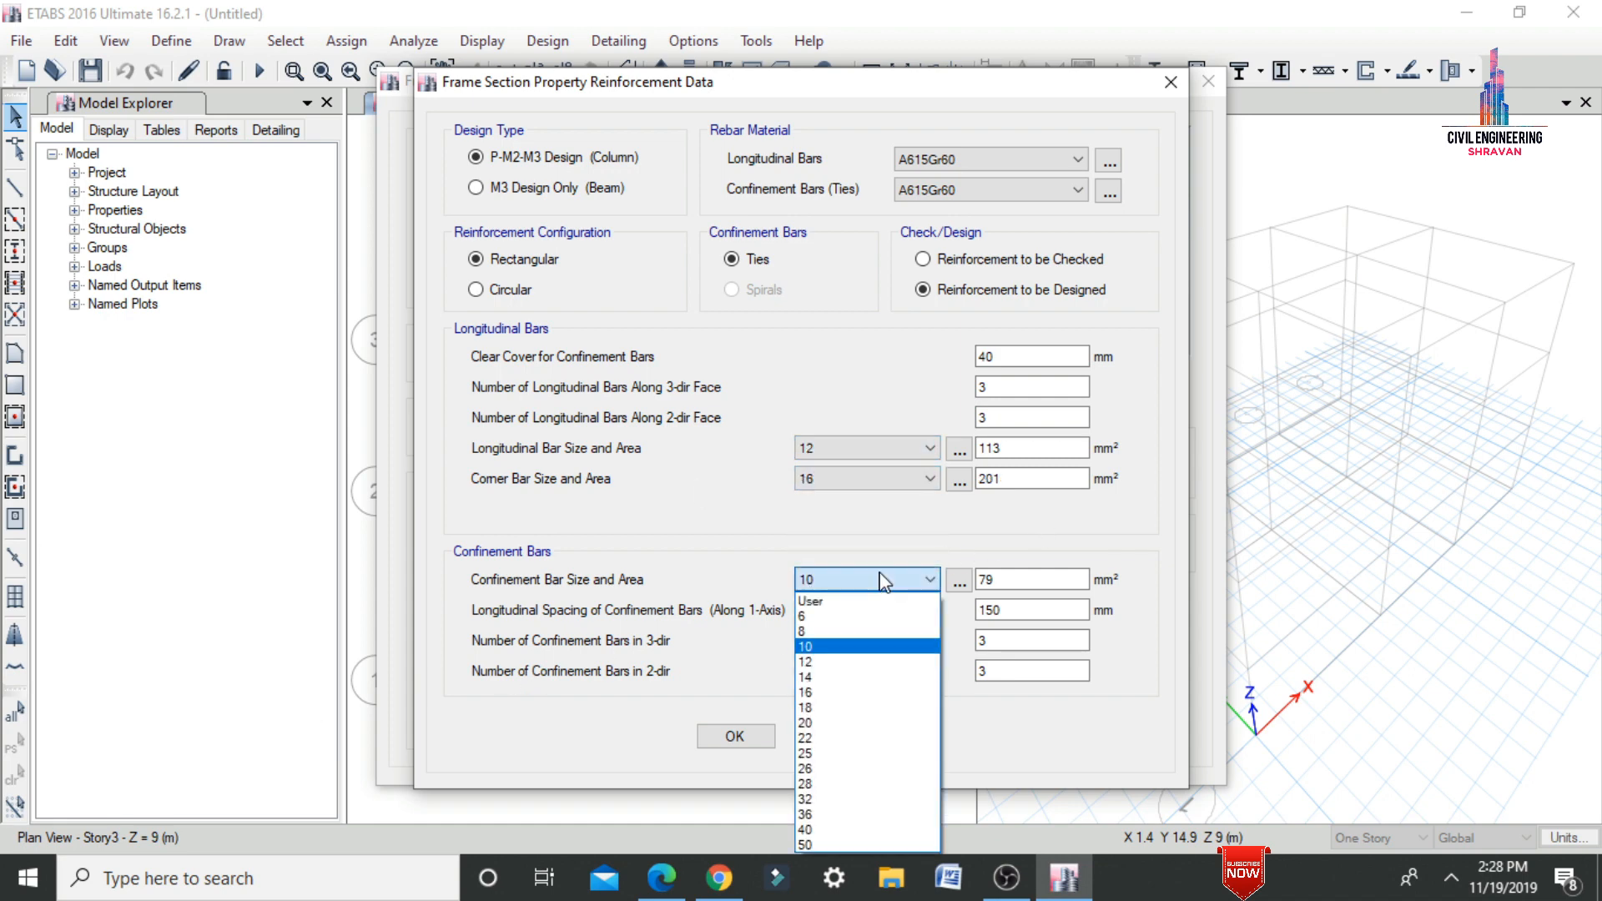
click(807, 636)
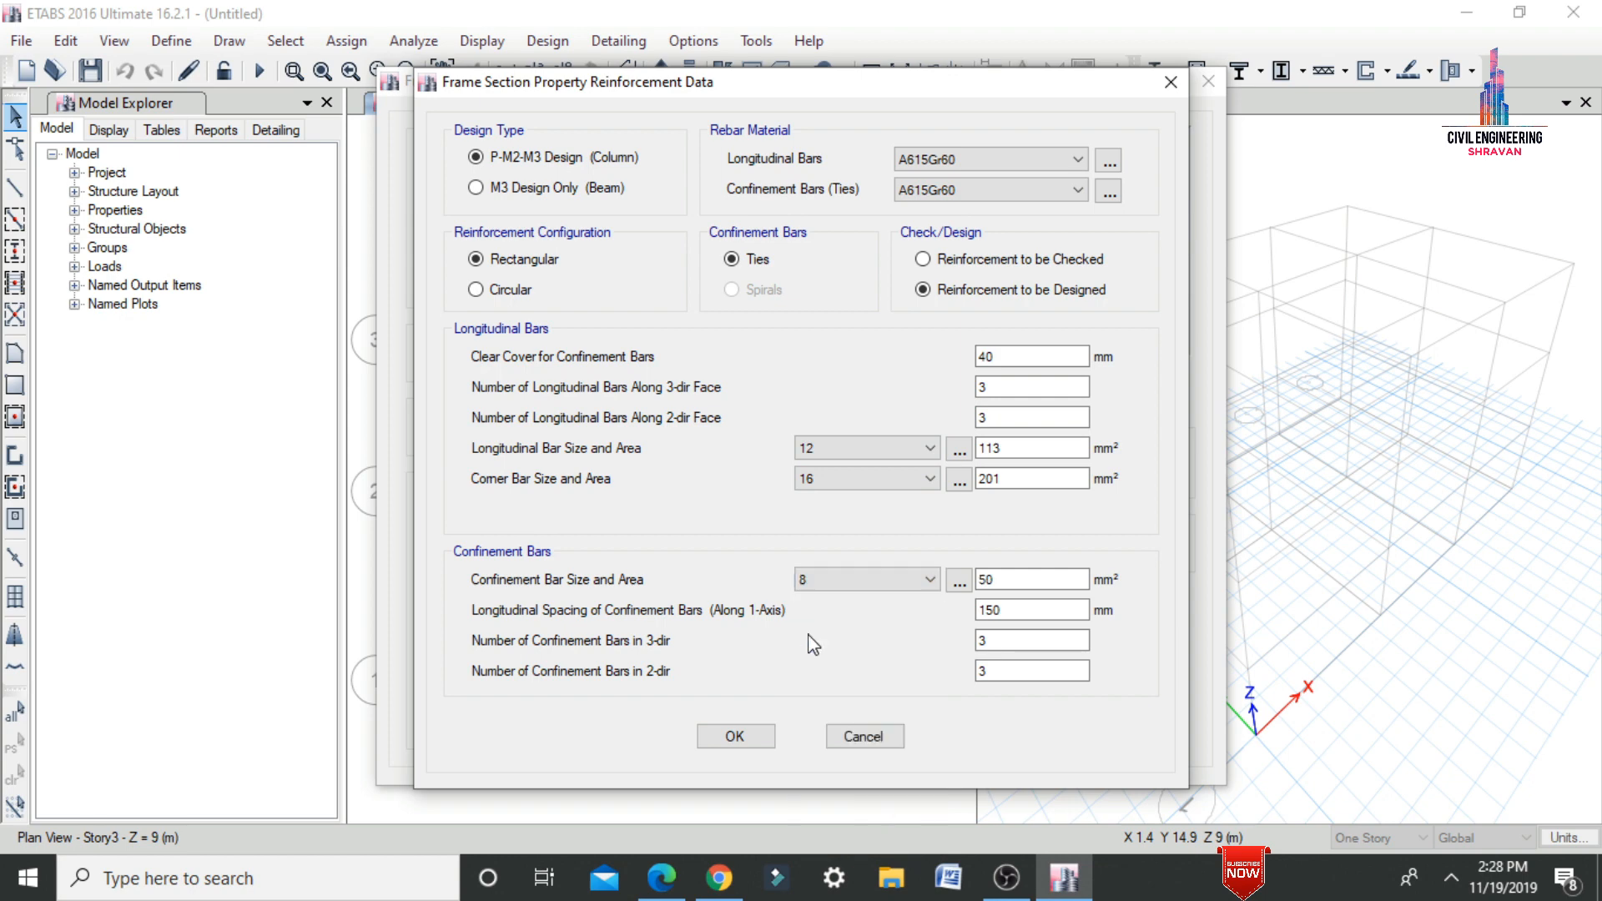
click(738, 737)
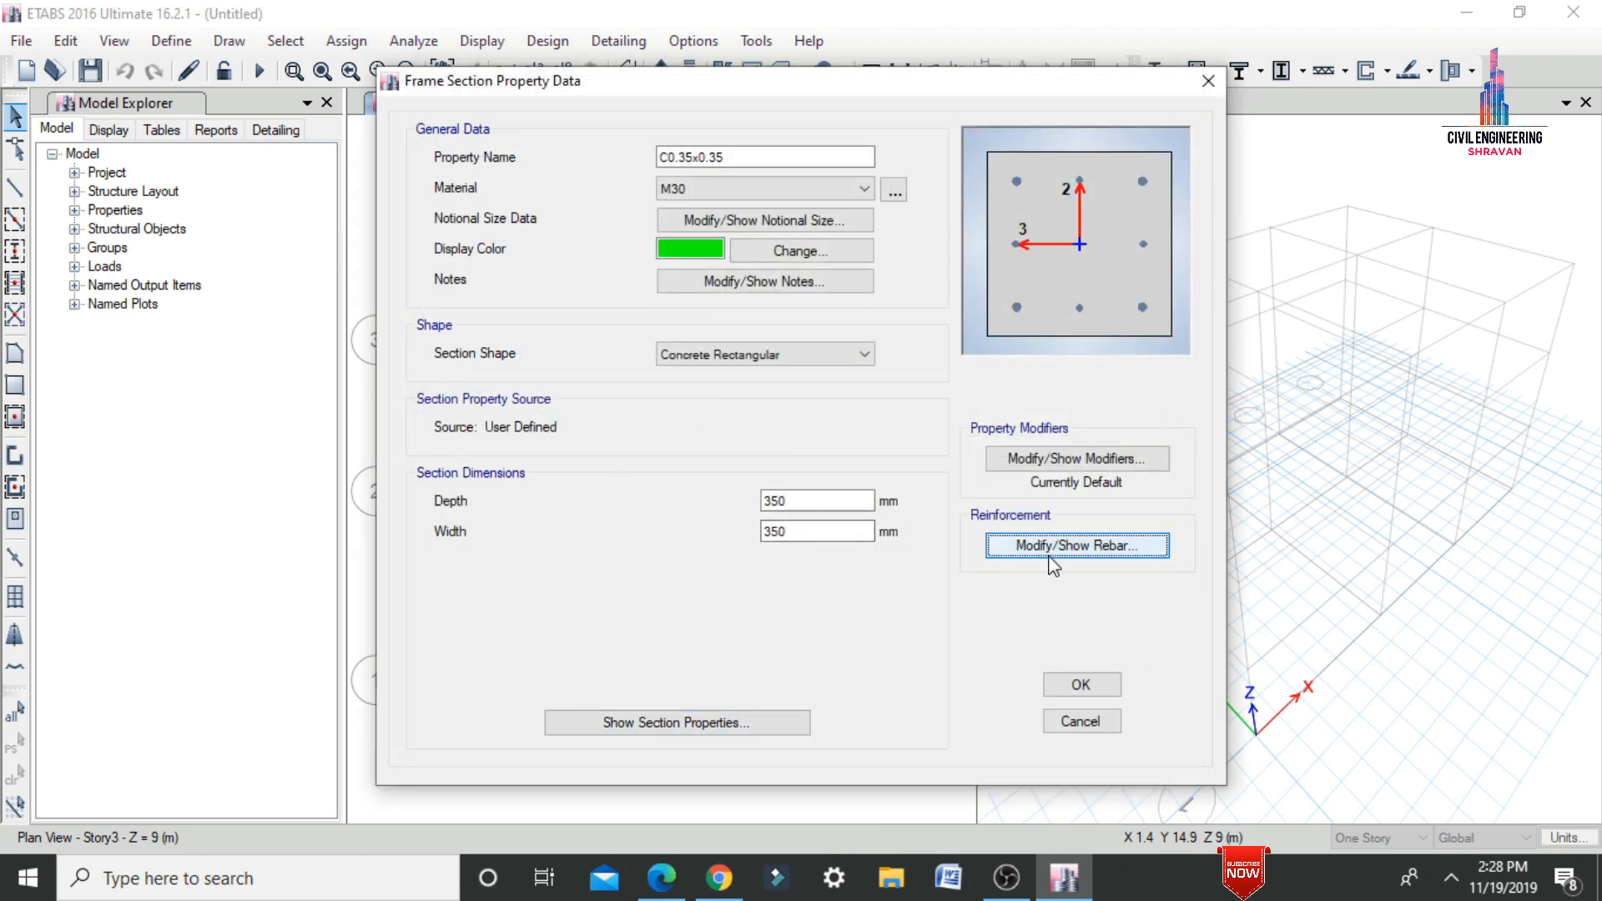
click(1087, 682)
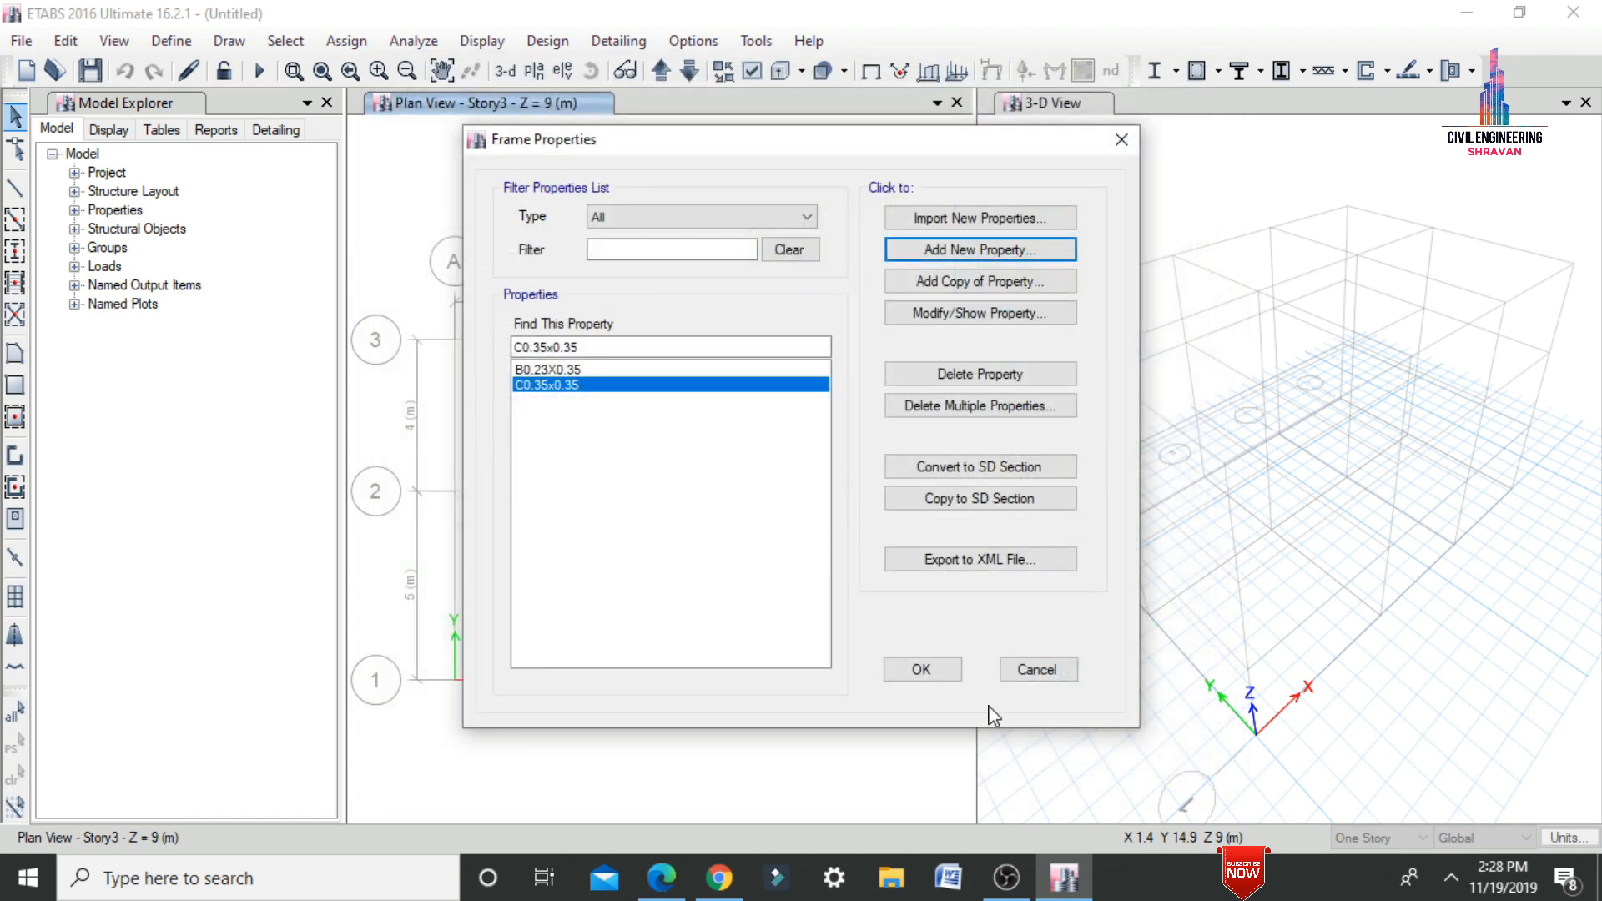
click(921, 669)
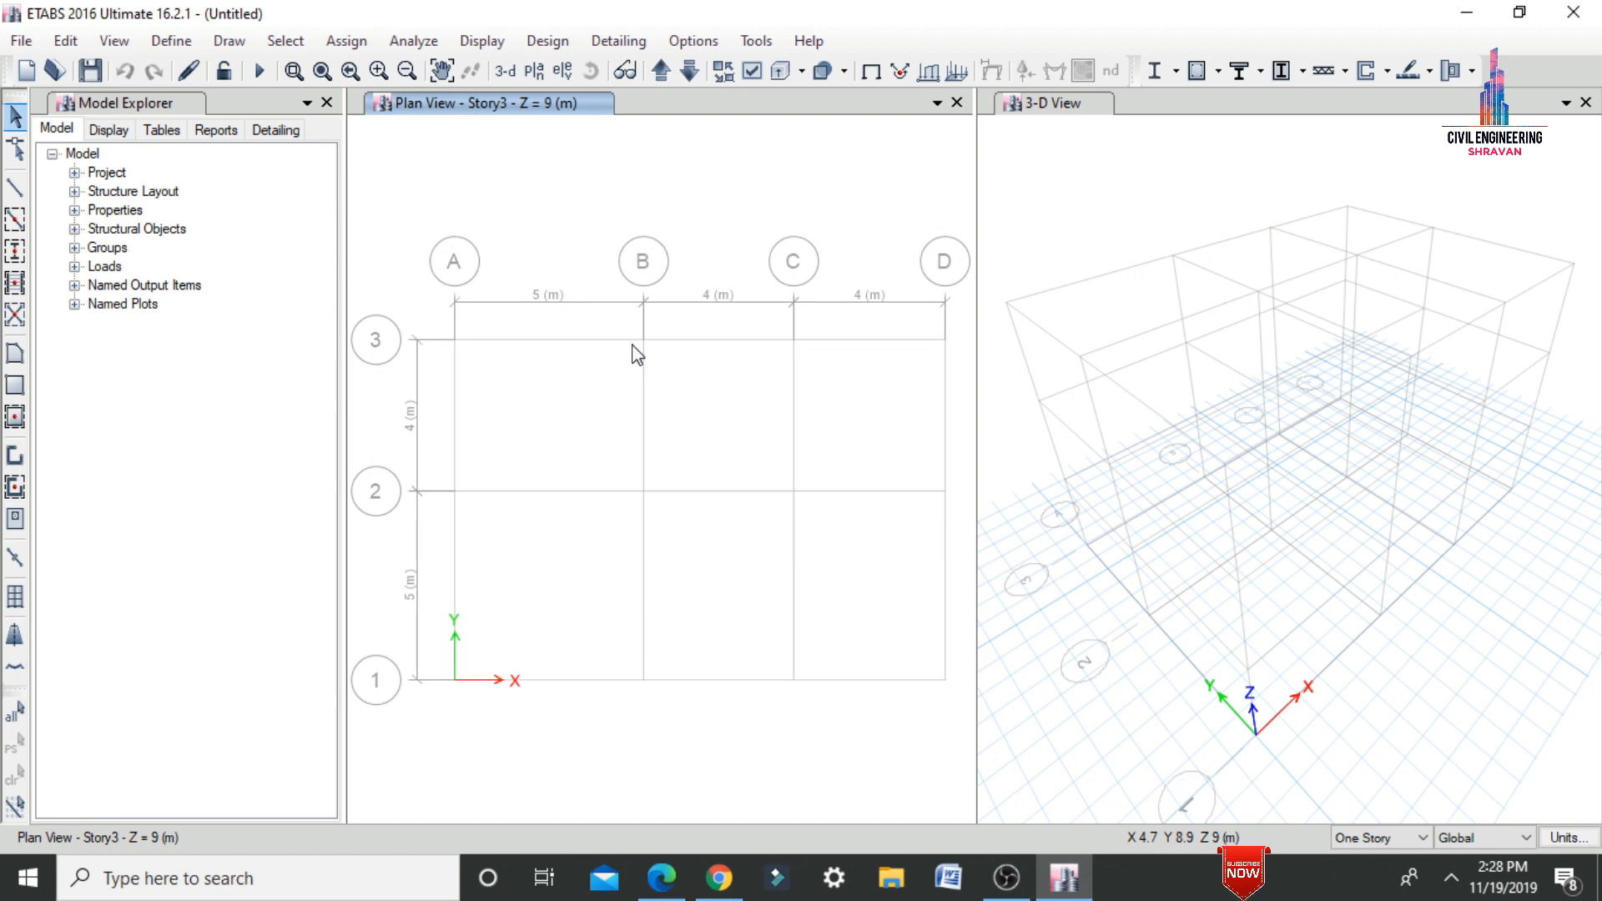
- Delete the Plank1 property from the slab section definitions
click(171, 42)
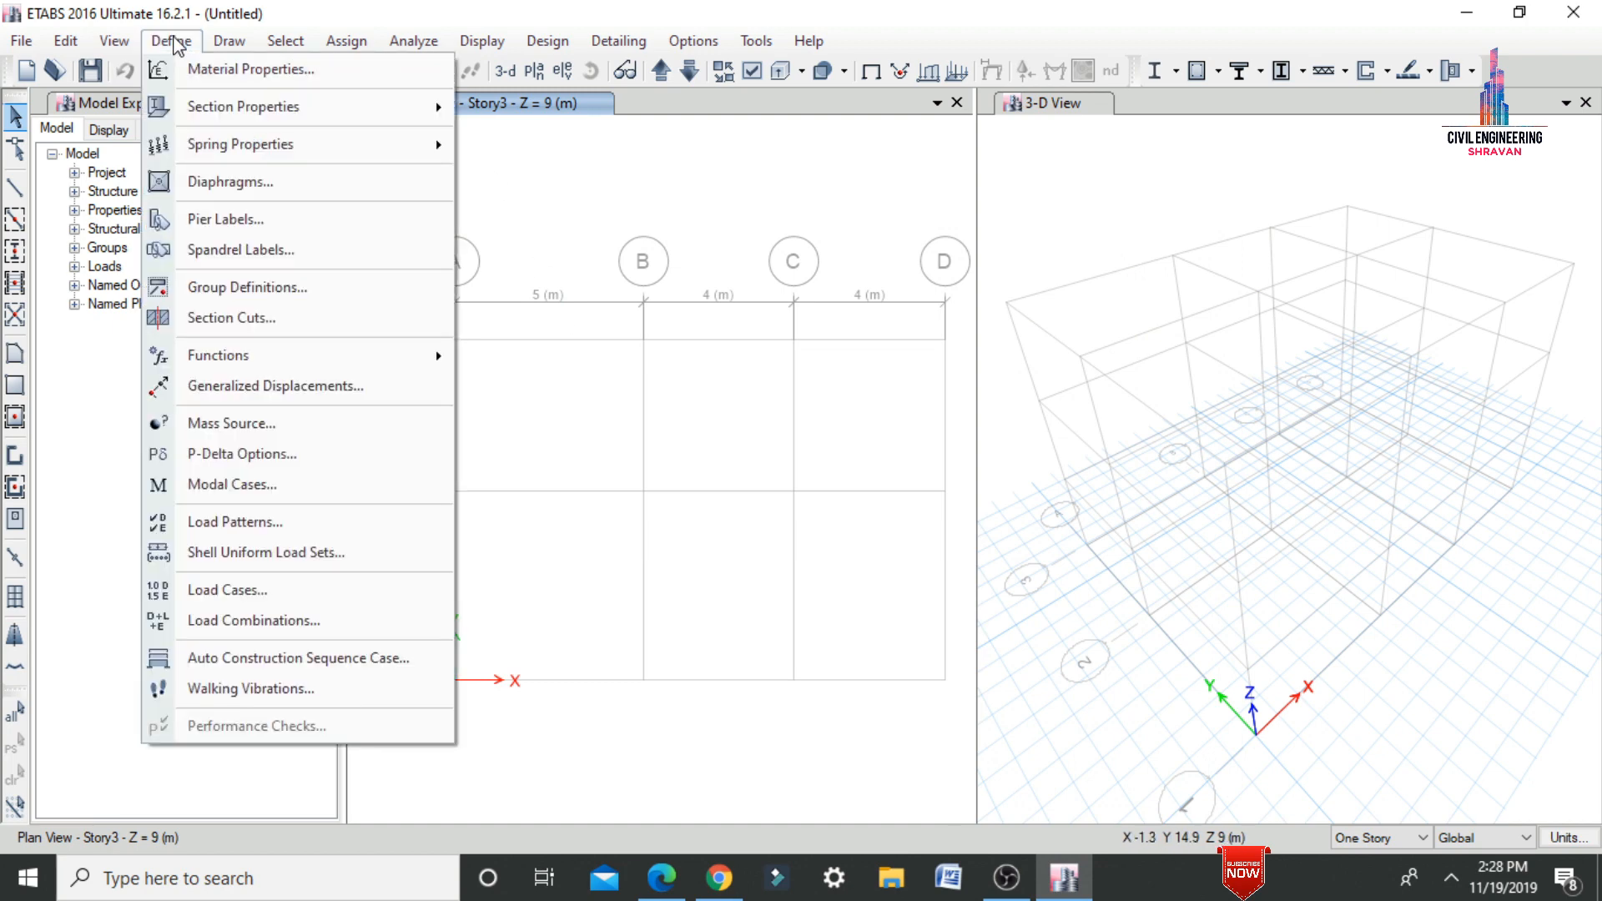
mouse_move(240, 118)
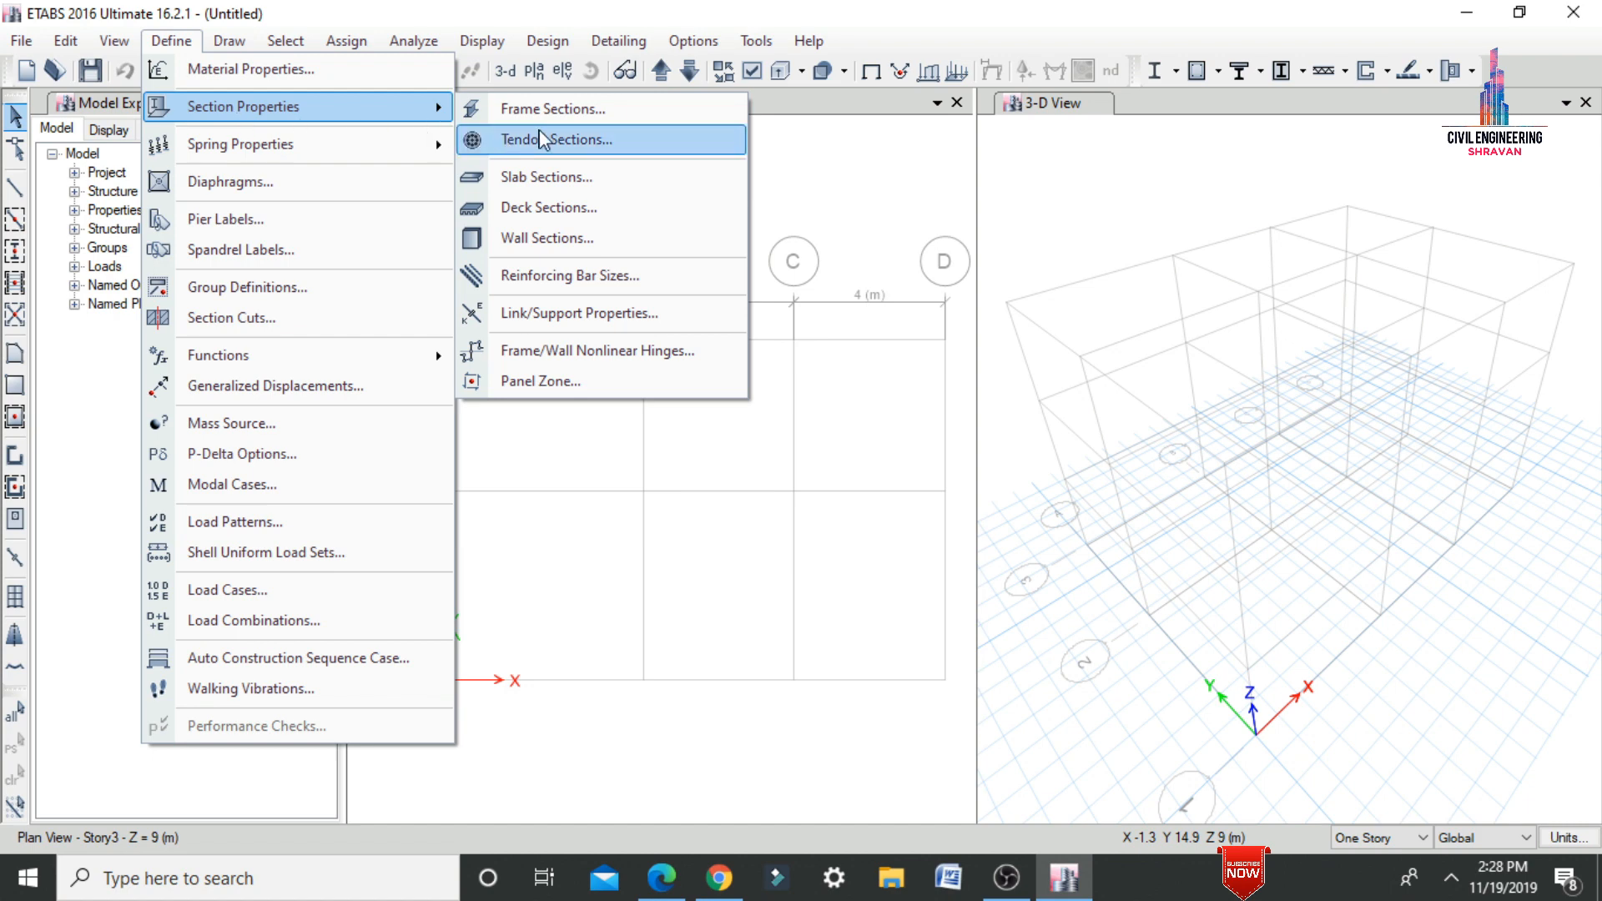
click(555, 179)
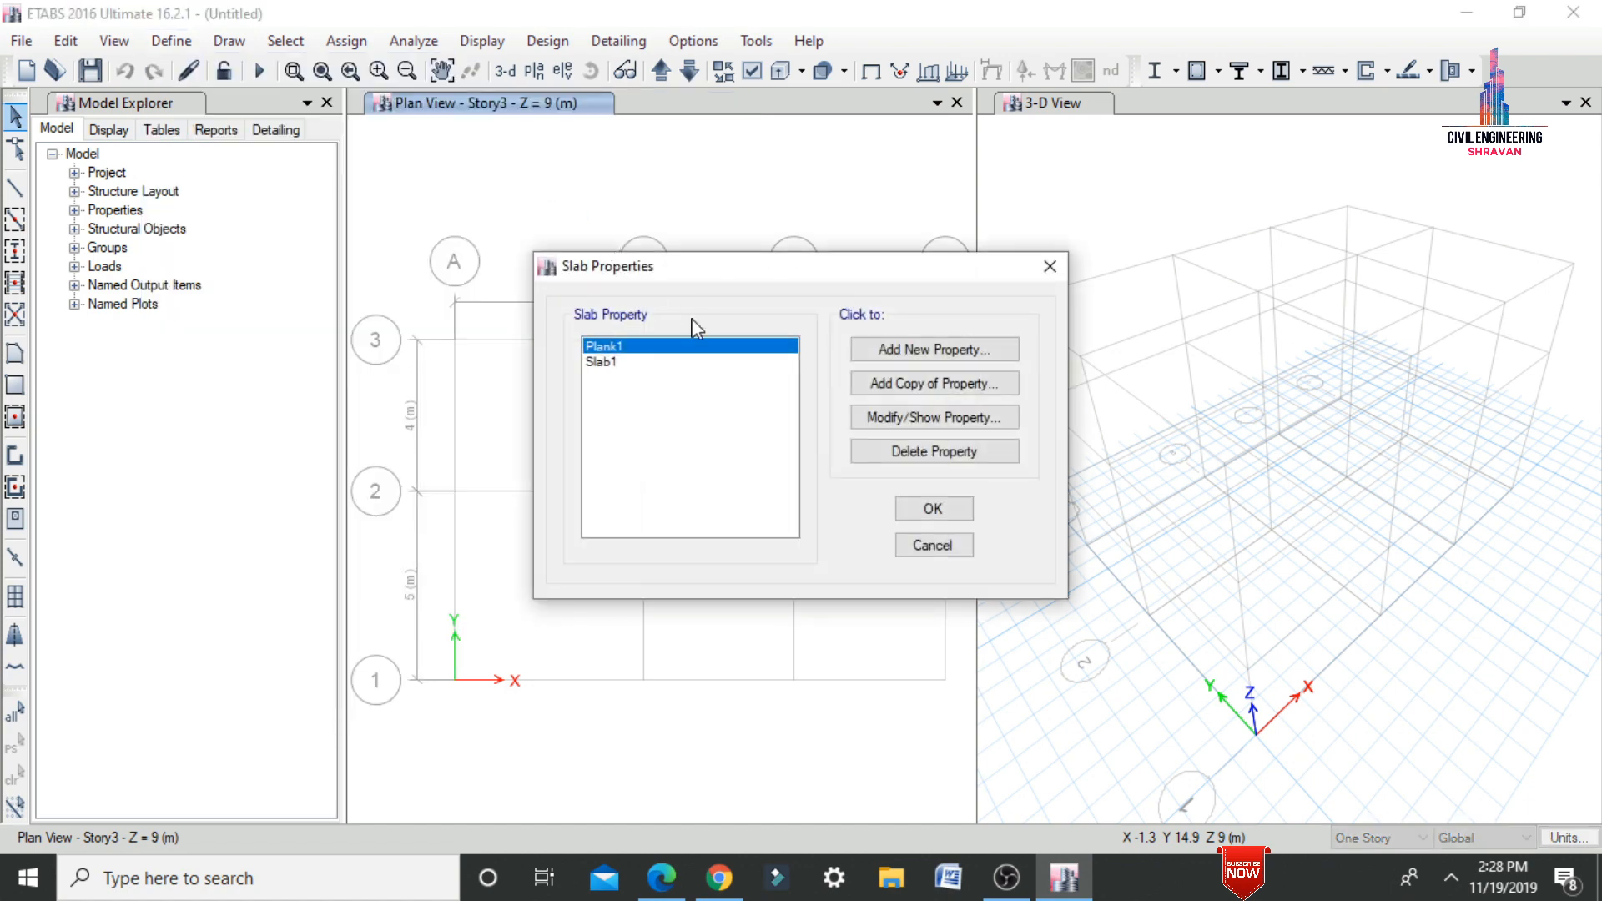
click(905, 452)
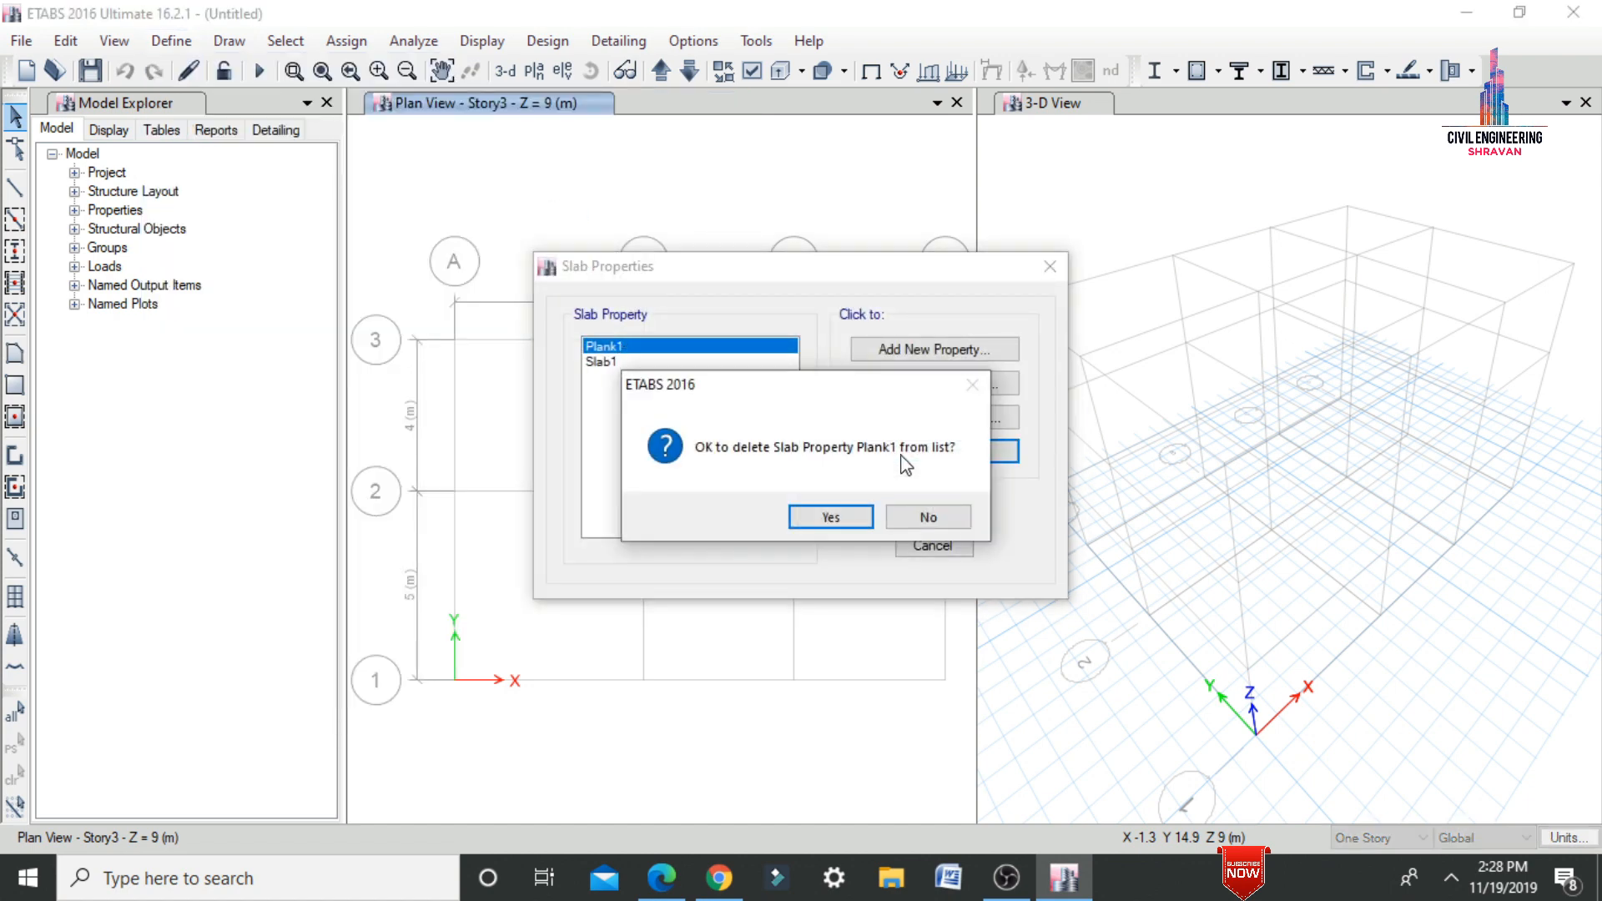
click(809, 517)
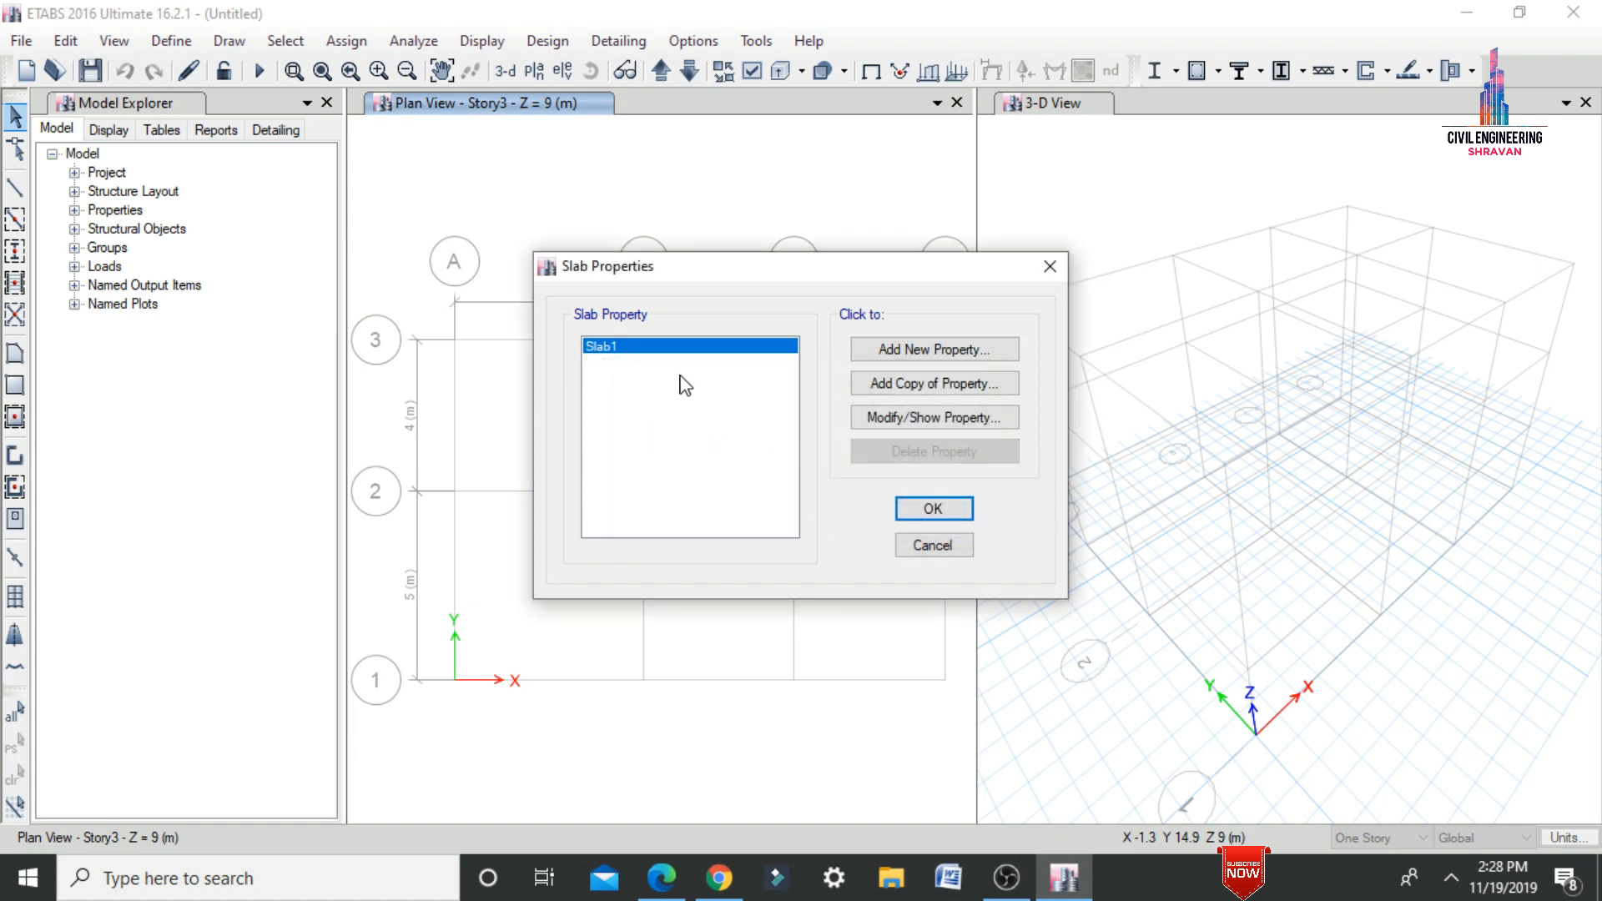
- Add a new slab property named S150 with slab material M30
click(904, 350)
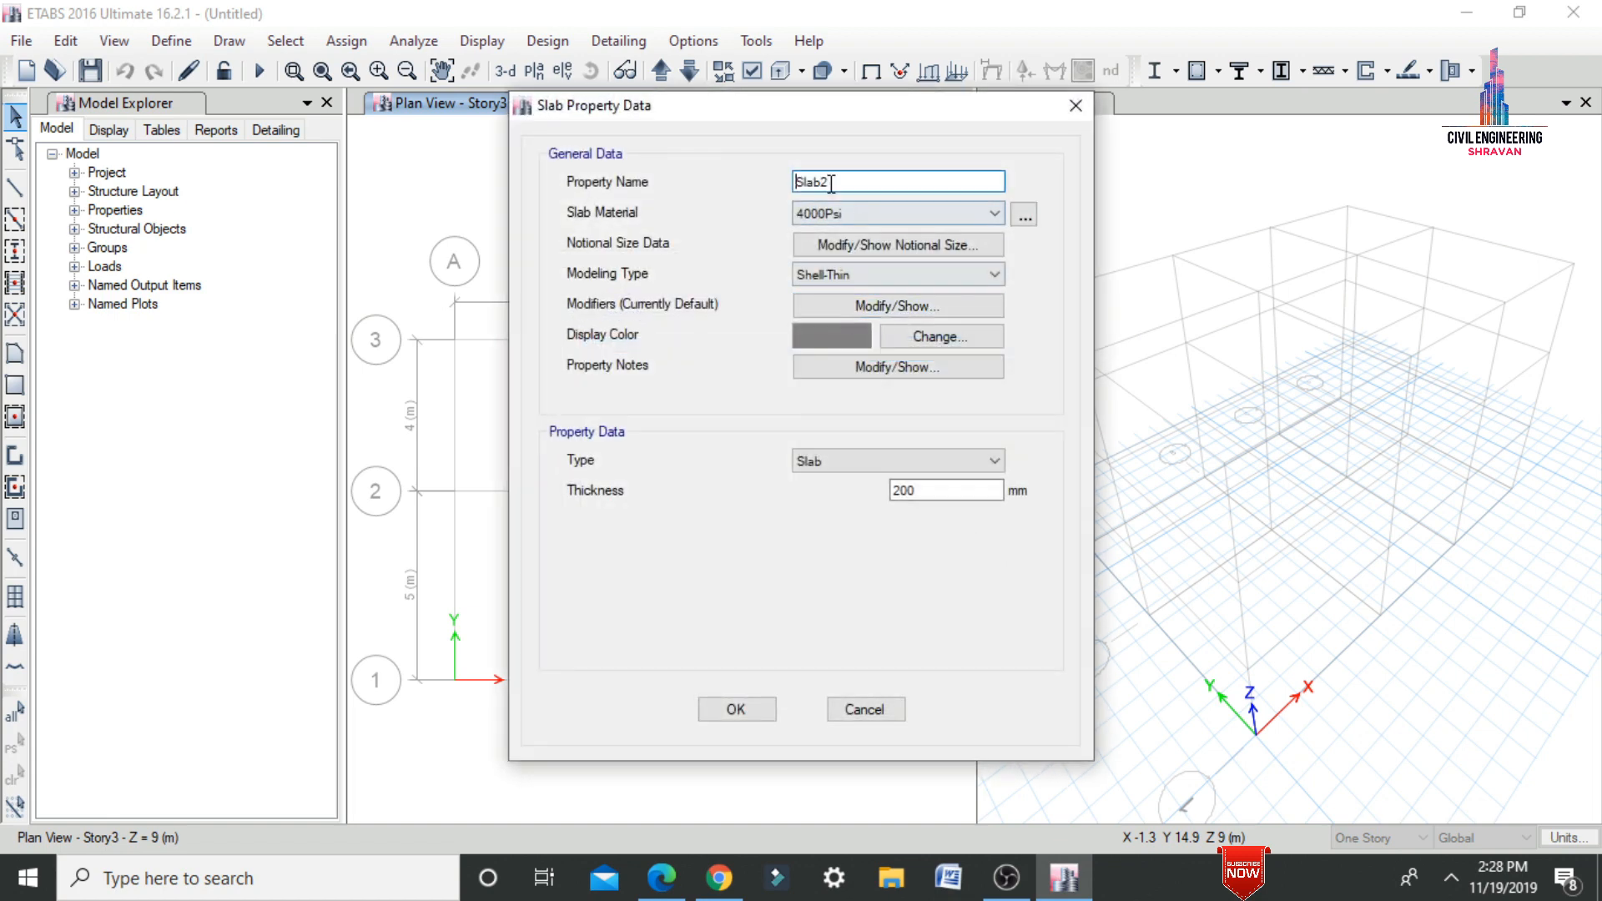
drag(830, 182, 733, 180)
text(S150)
click(843, 215)
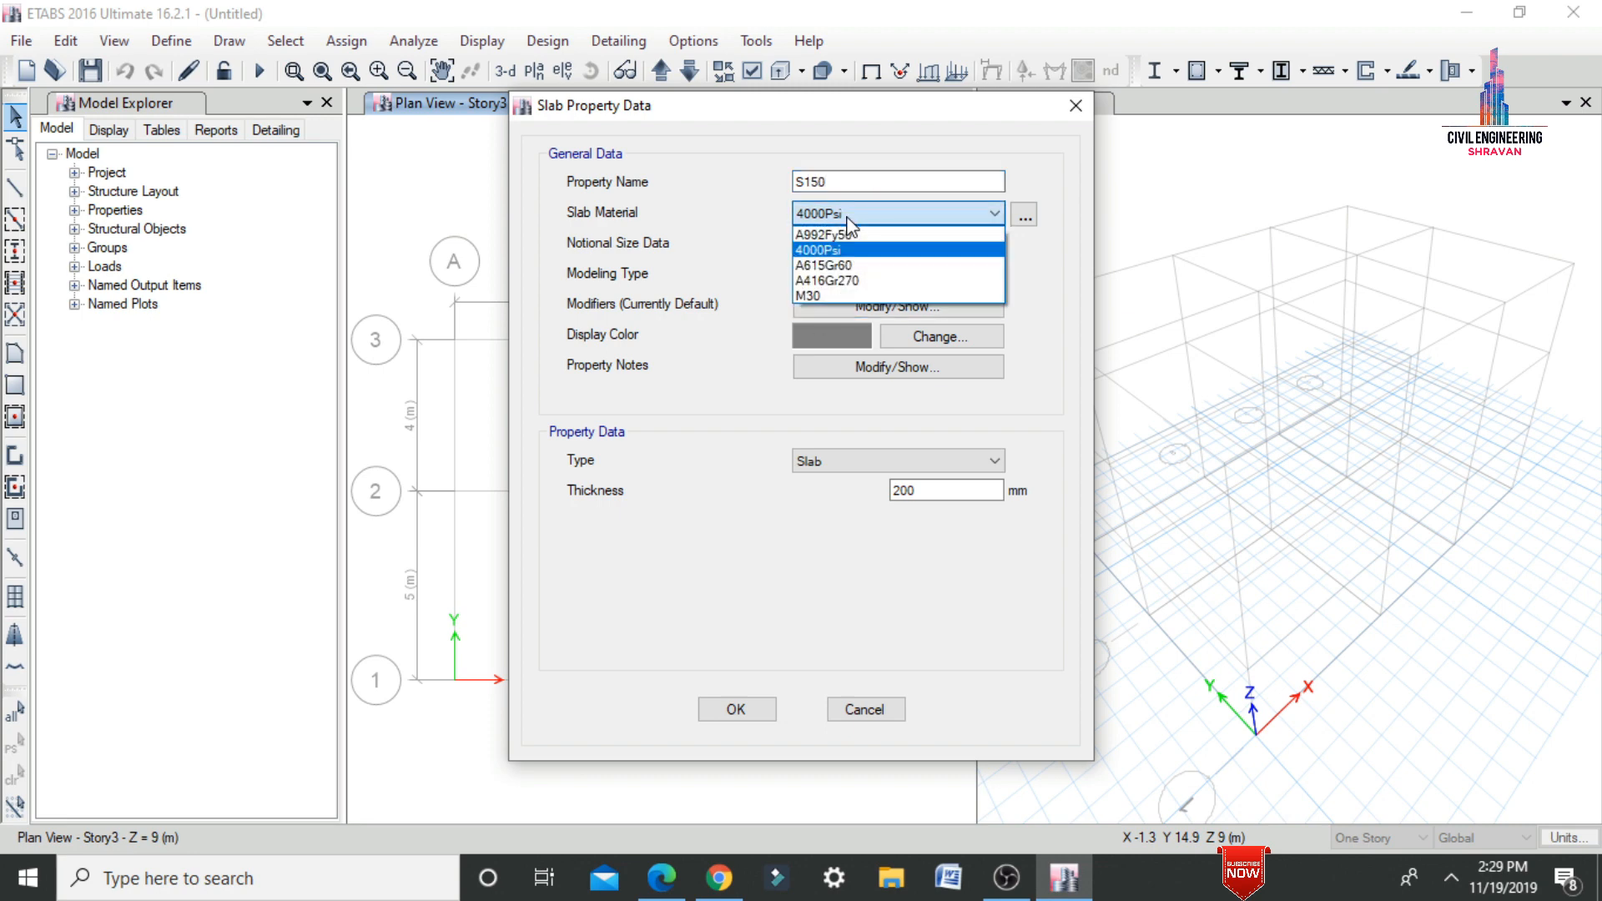
click(813, 297)
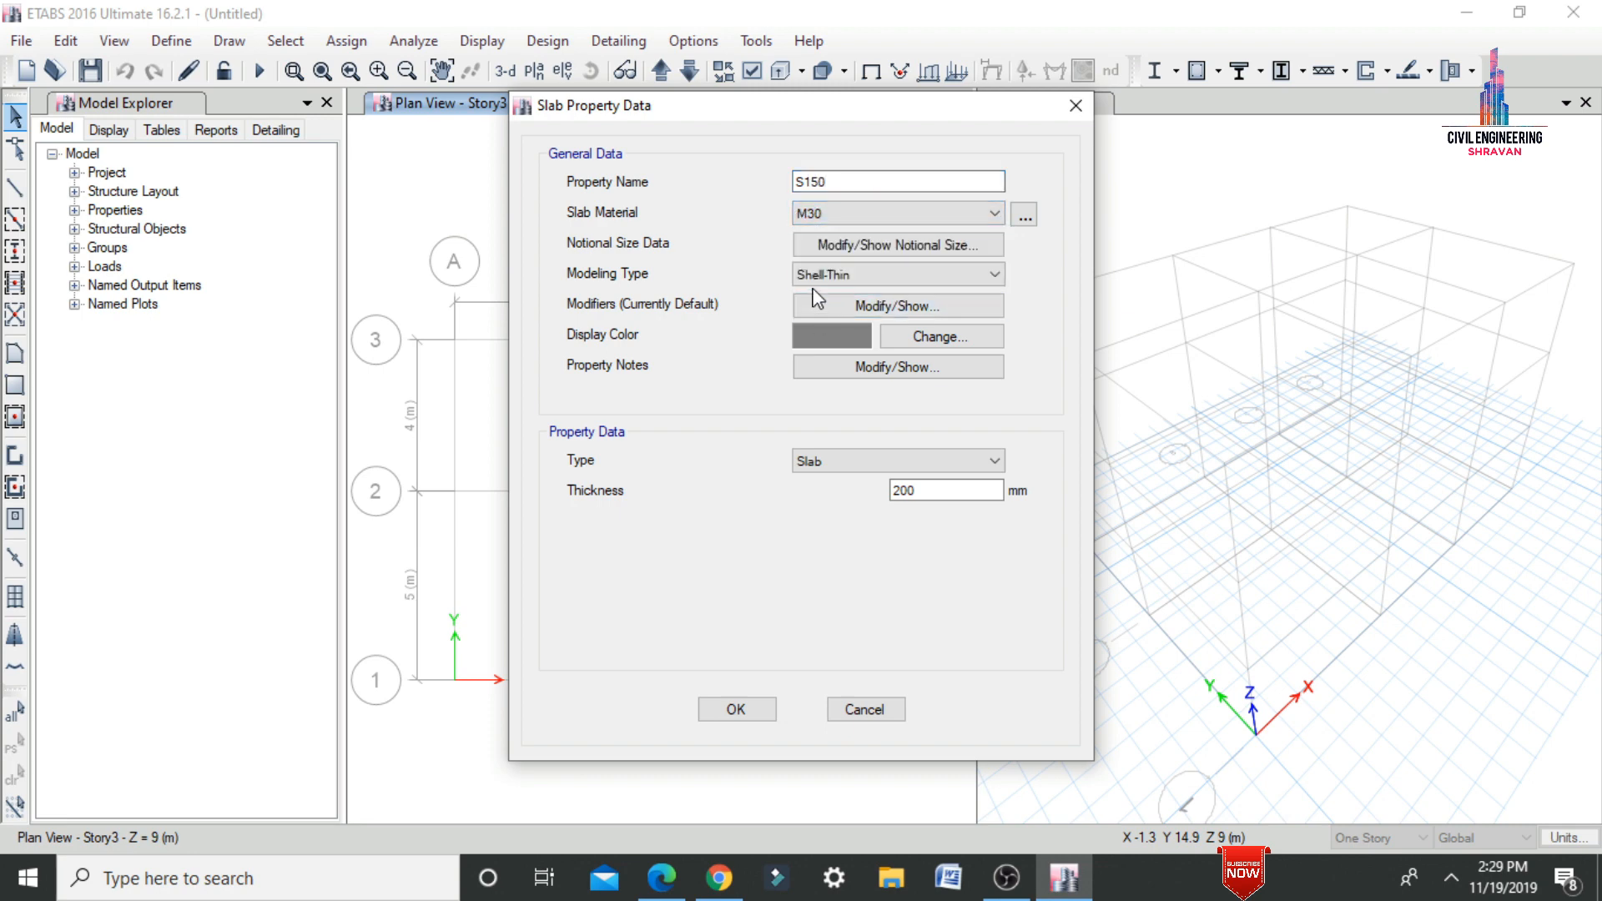
- Set the S150 slab's modeling type to Membrane and its thickness to 150 mm
click(834, 276)
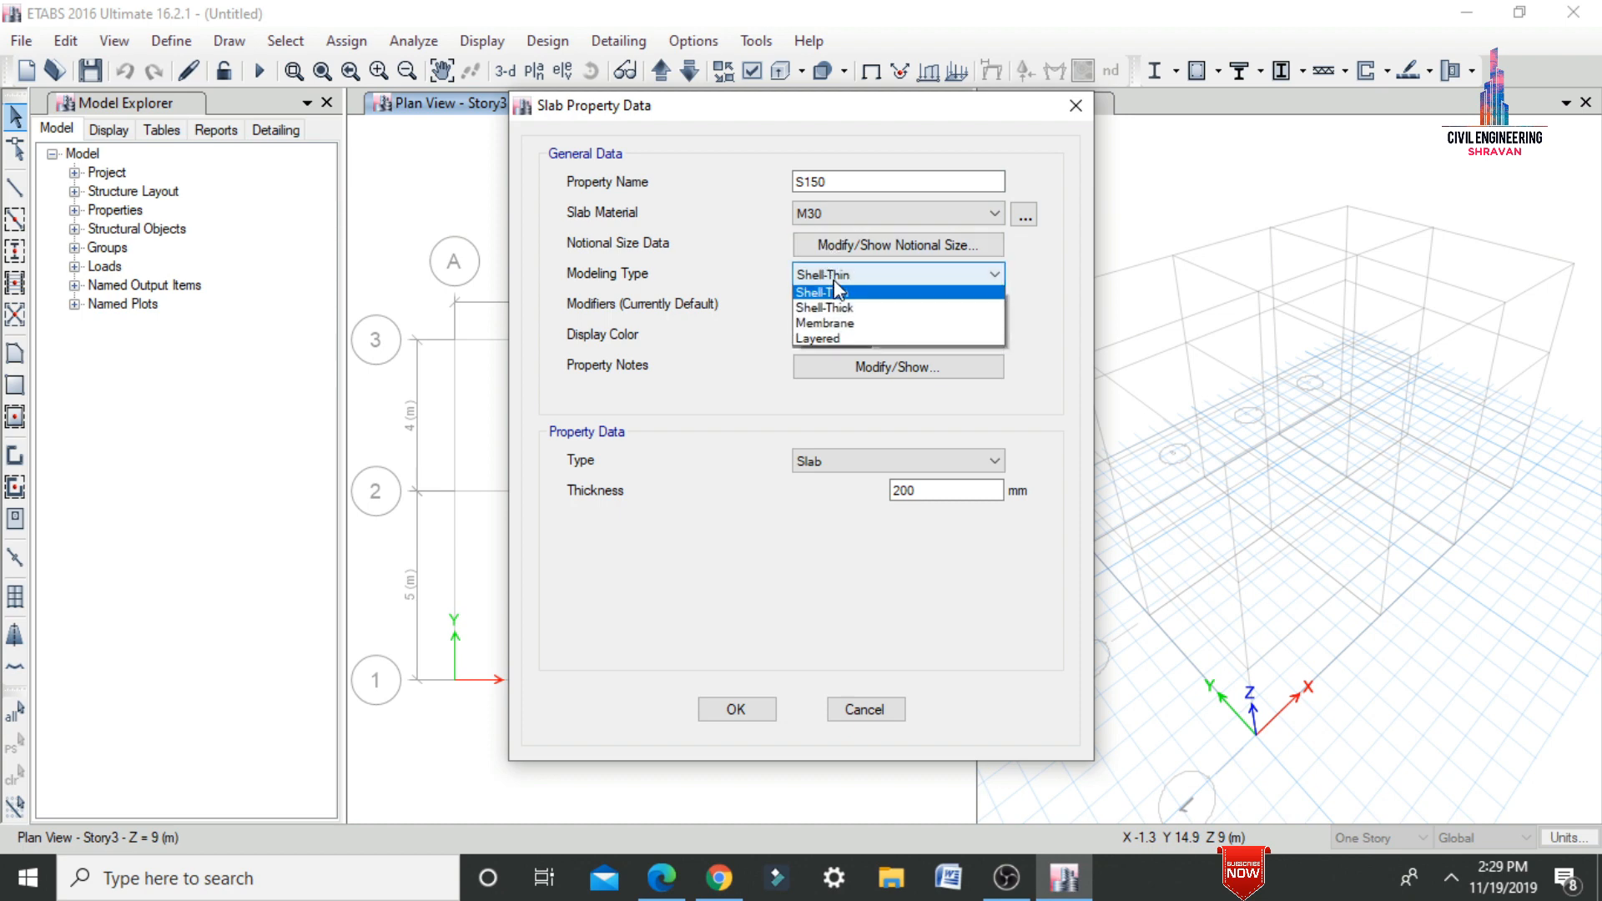
click(832, 327)
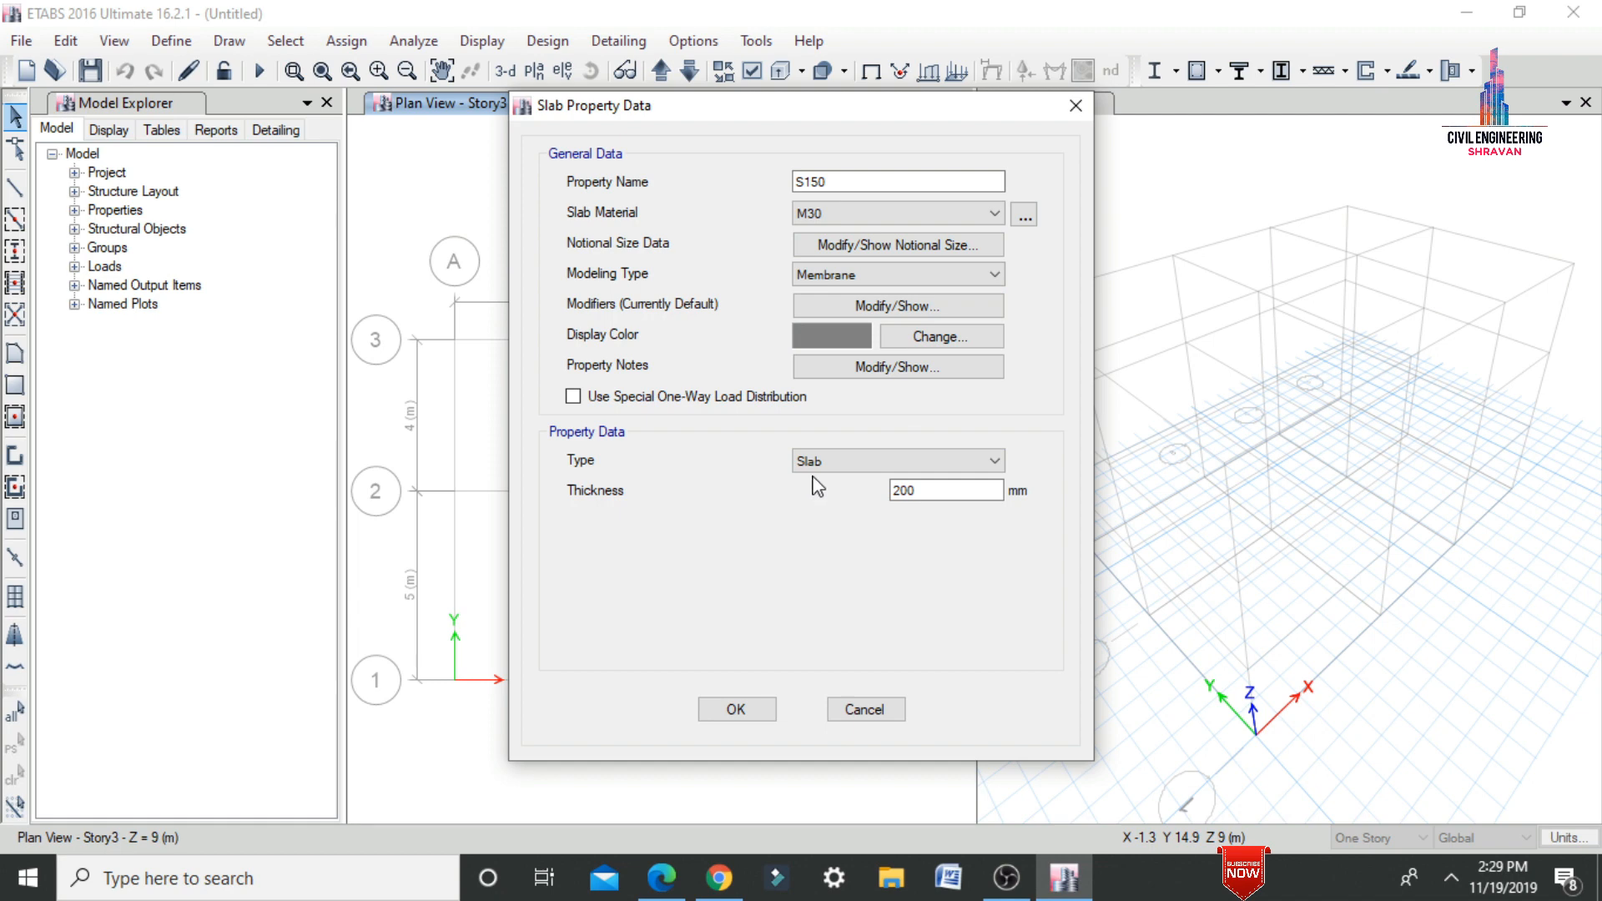
drag(926, 489, 886, 490)
text(150)
click(734, 710)
- Delete the Slab1 property and accept the slab definitions
click(620, 364)
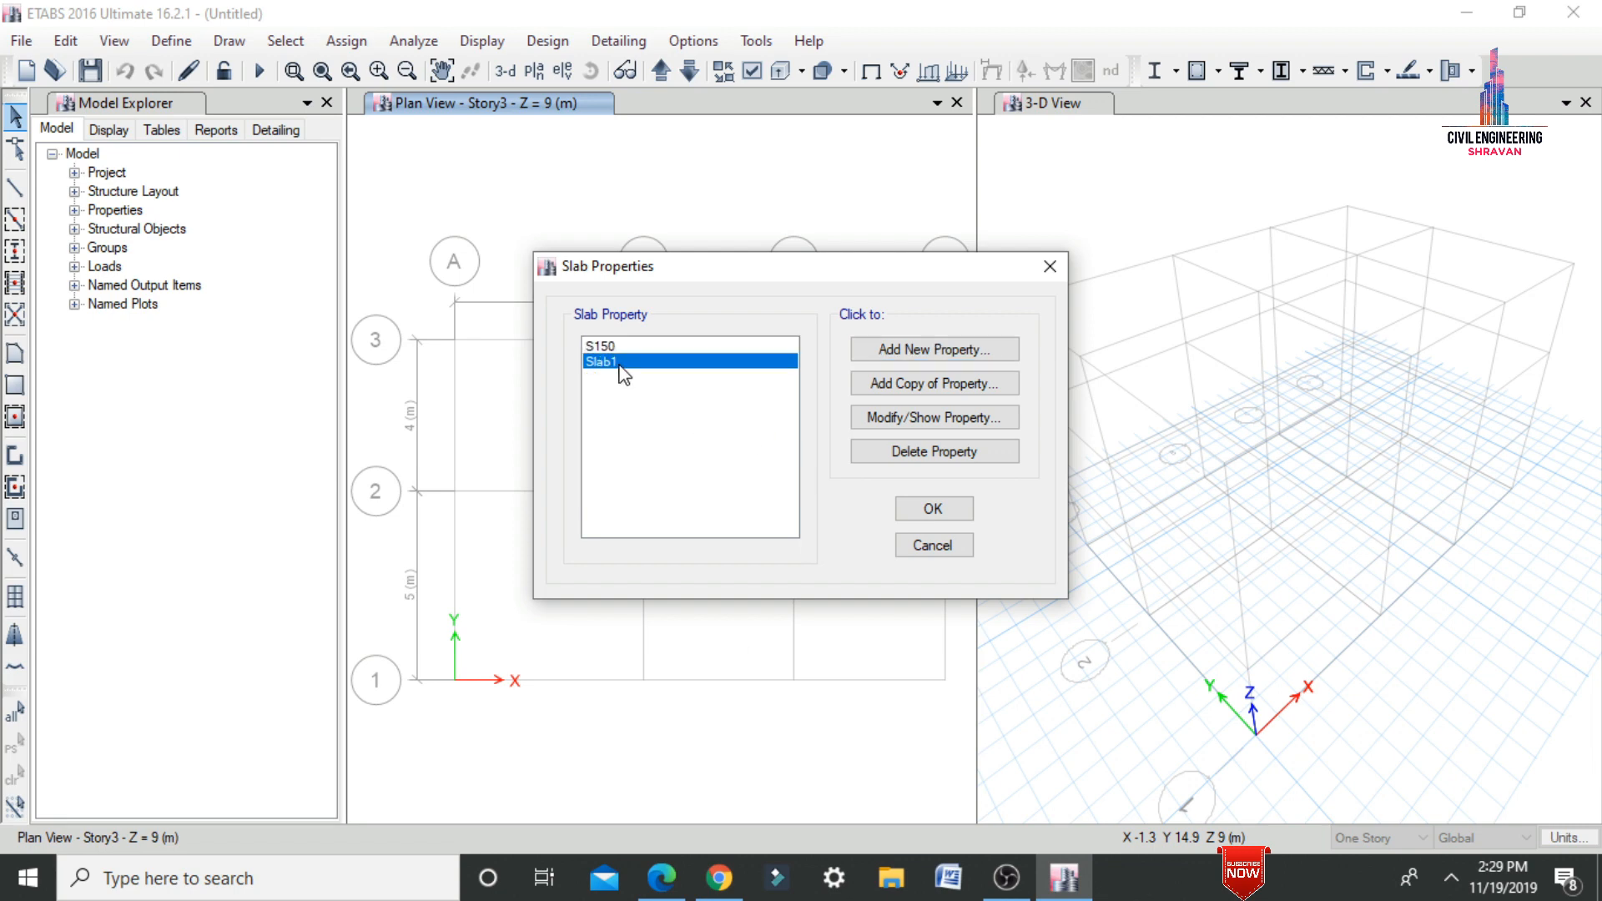
click(892, 450)
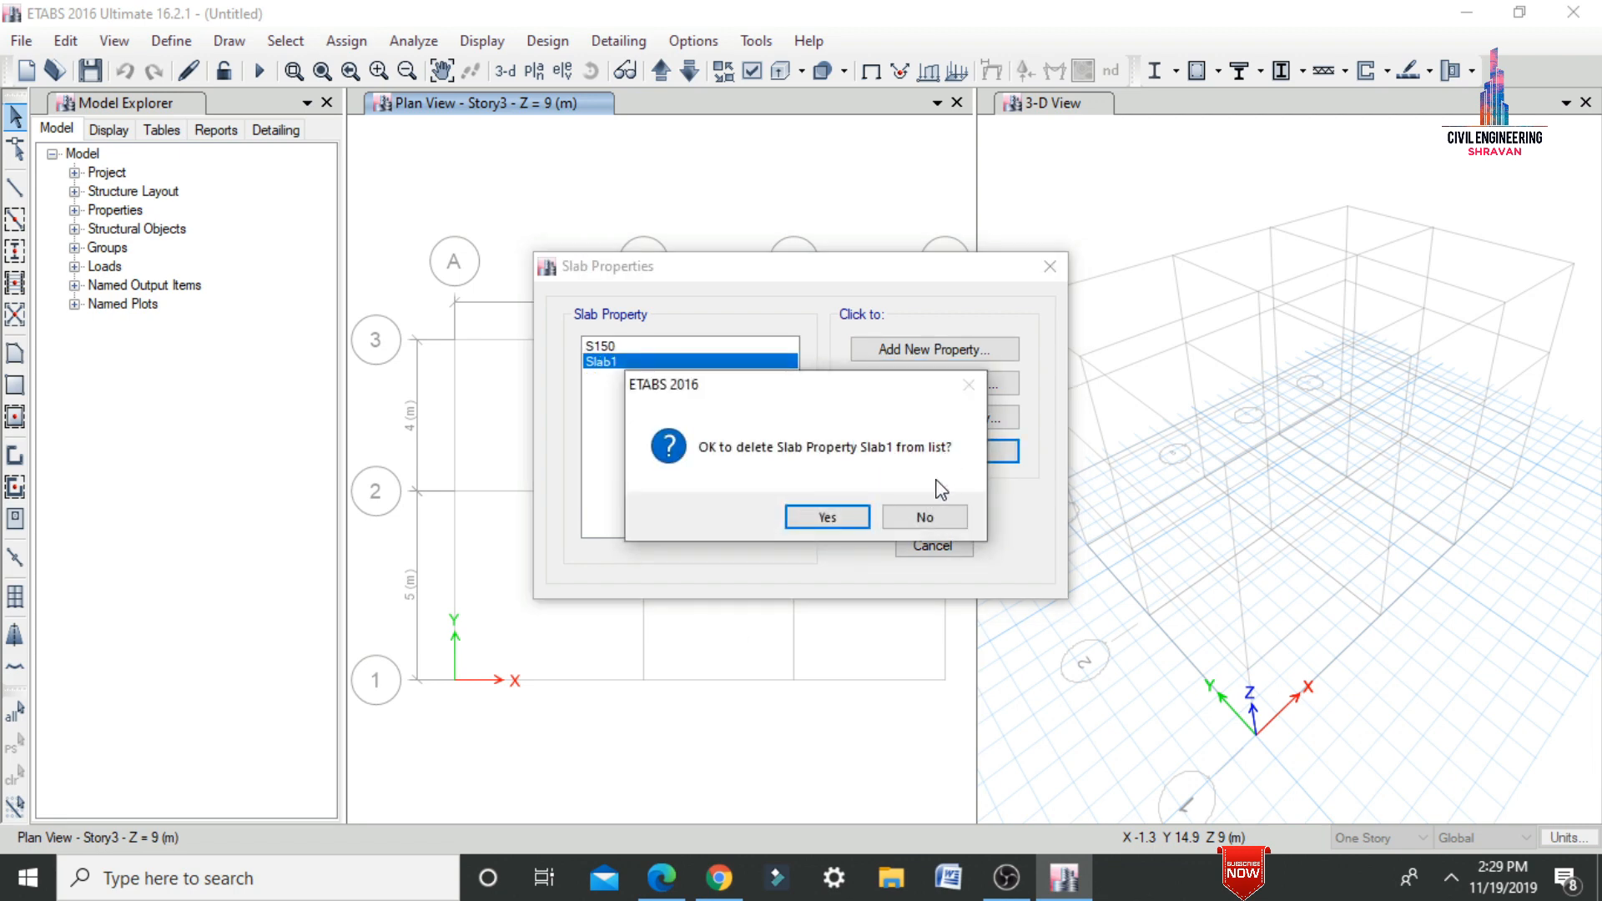
click(830, 517)
click(926, 516)
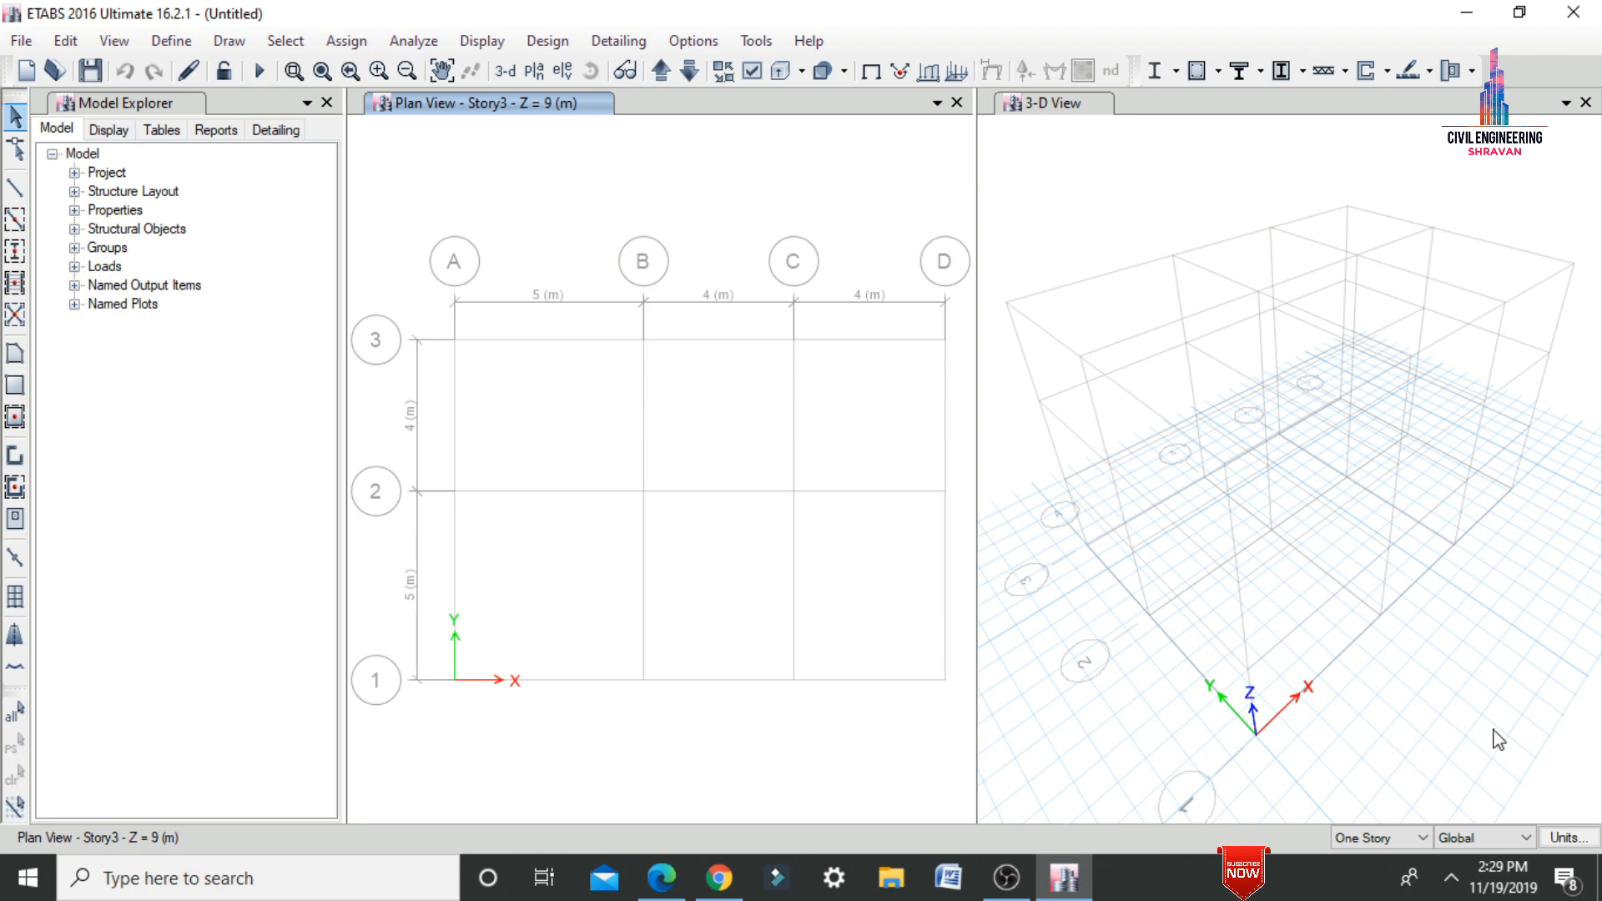
- Draw B0.23X0.35 beams along all grid lines from A to D and 1 to 3 in plan, applied to All Stories
click(1368, 839)
click(1360, 875)
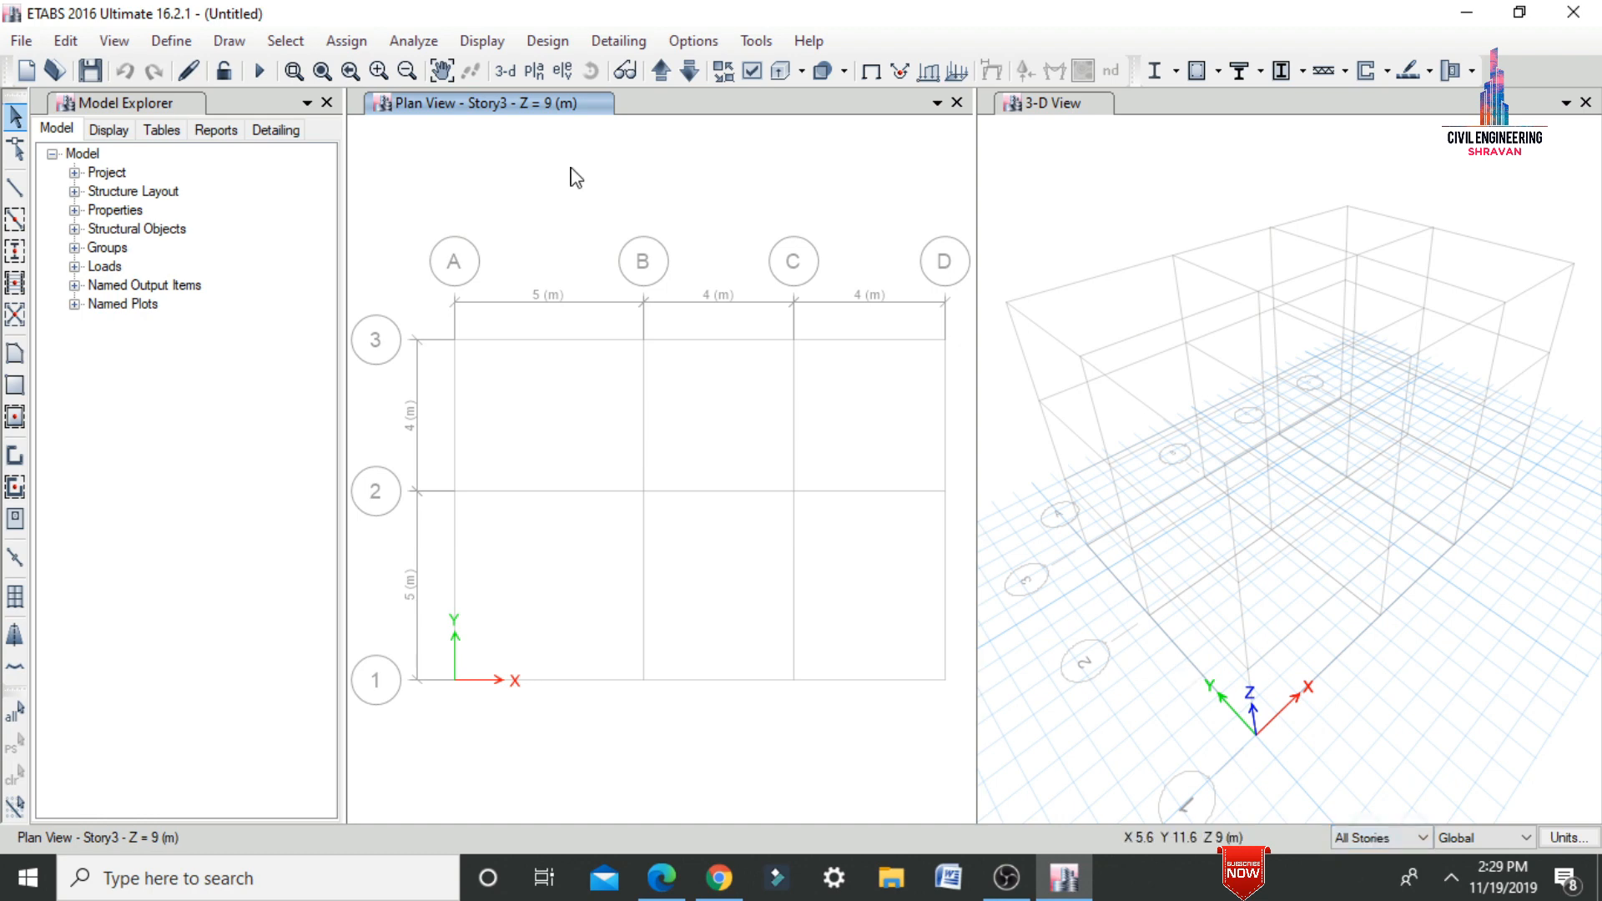
click(10, 222)
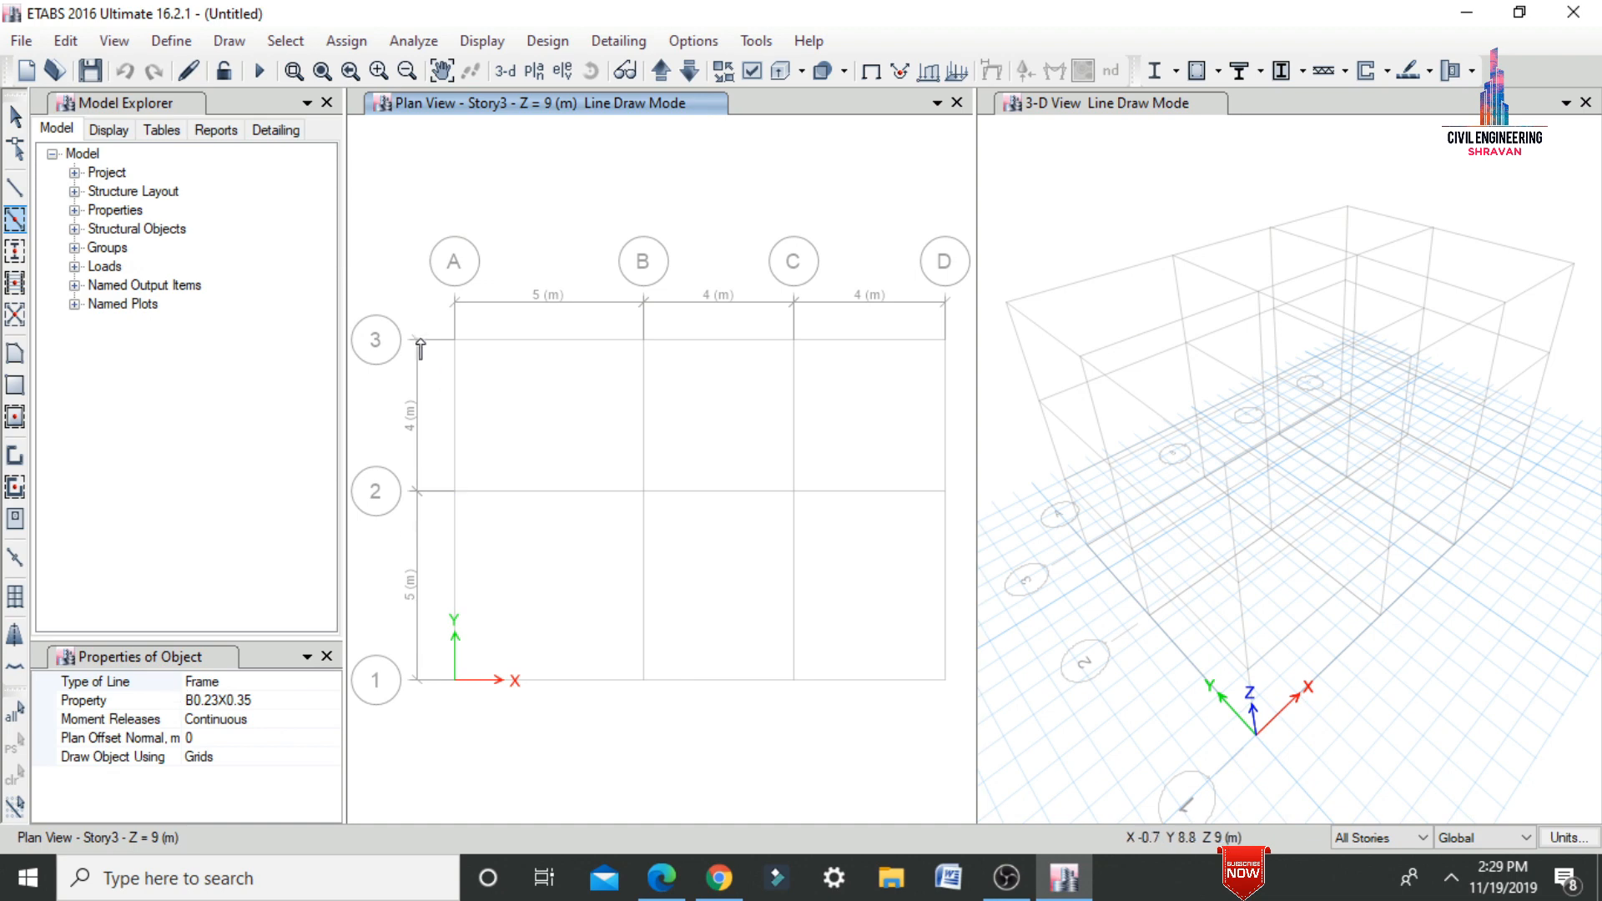
mouse_move(413, 302)
mouse_down()
mouse_move(532, 451)
mouse_move(920, 701)
mouse_up()
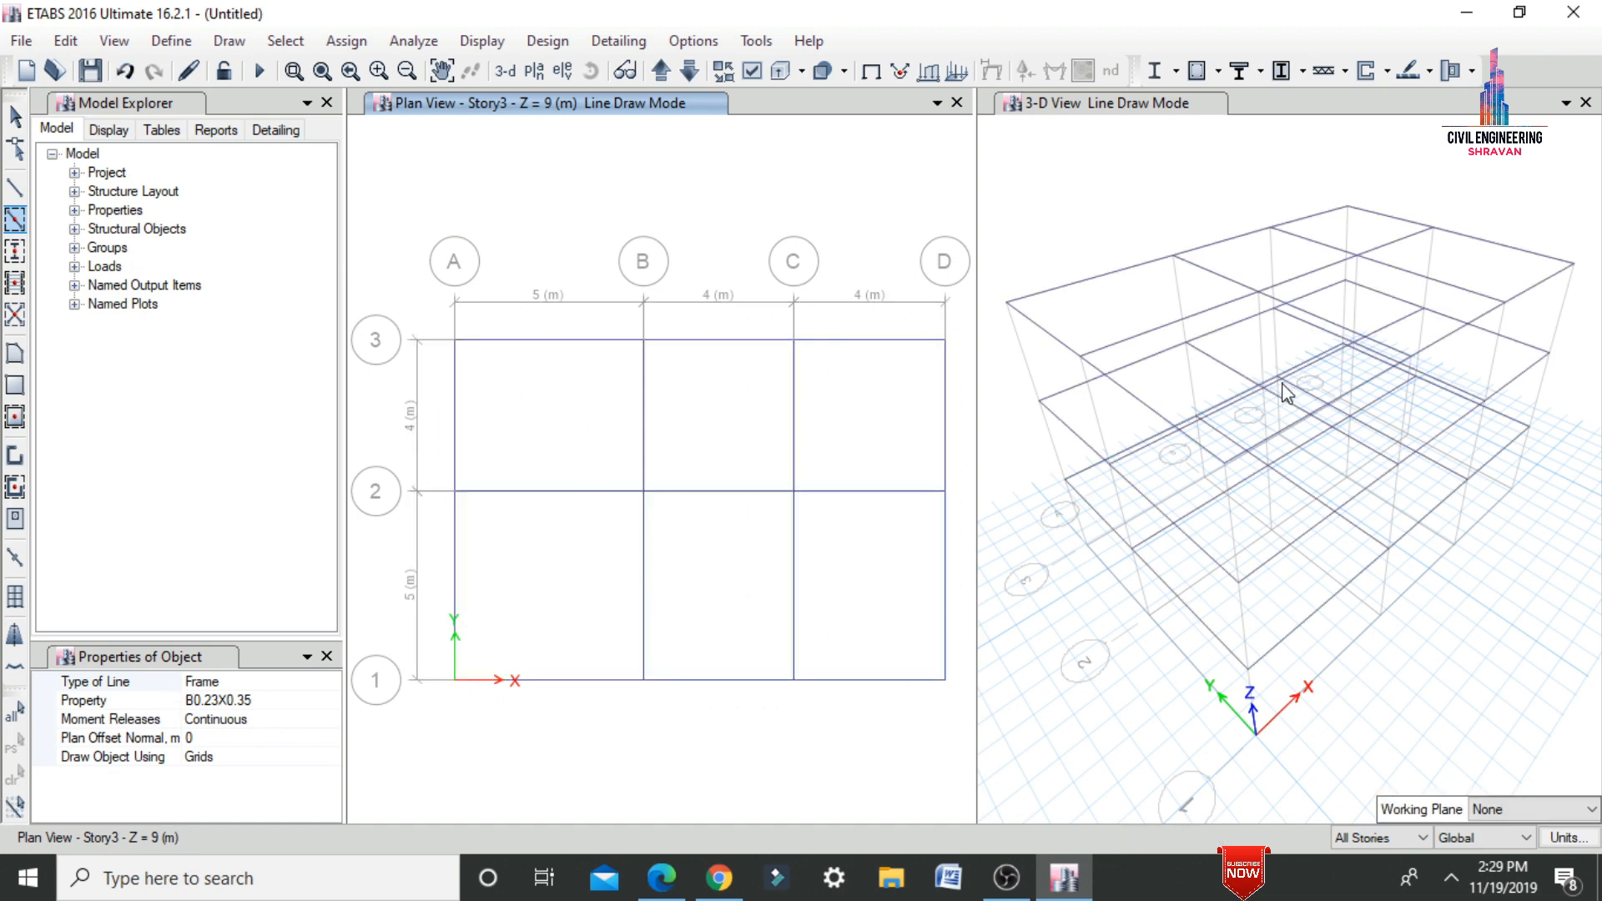
- Draw C0.35x0.35 columns at all grid intersections from A to D and 1 to 3 in the plan view
click(15, 250)
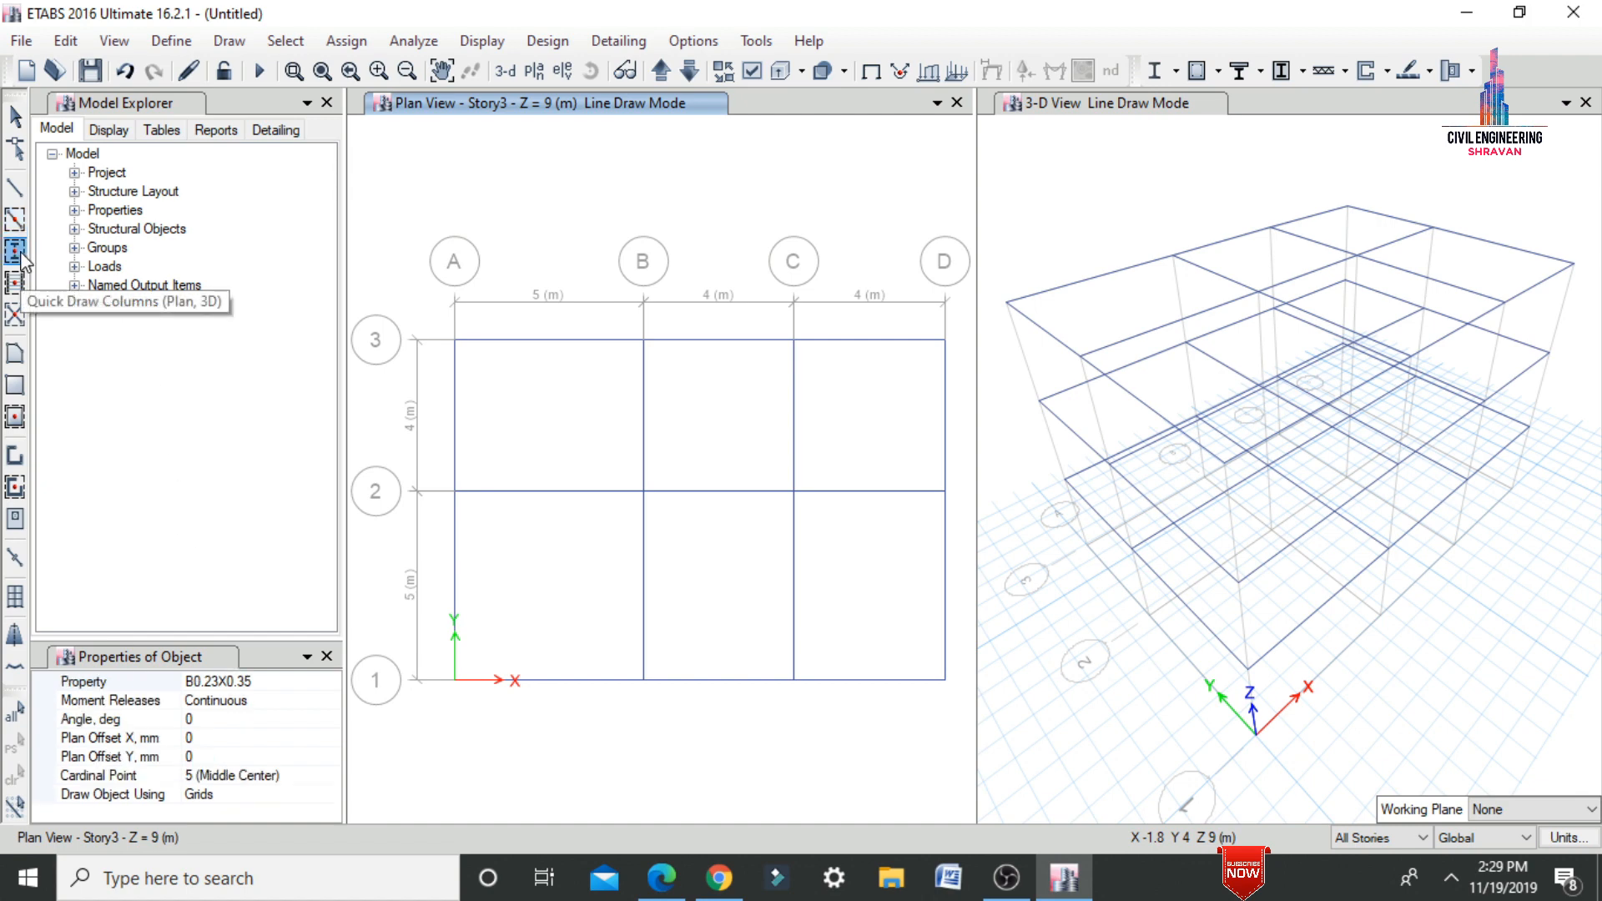
click(304, 688)
click(318, 686)
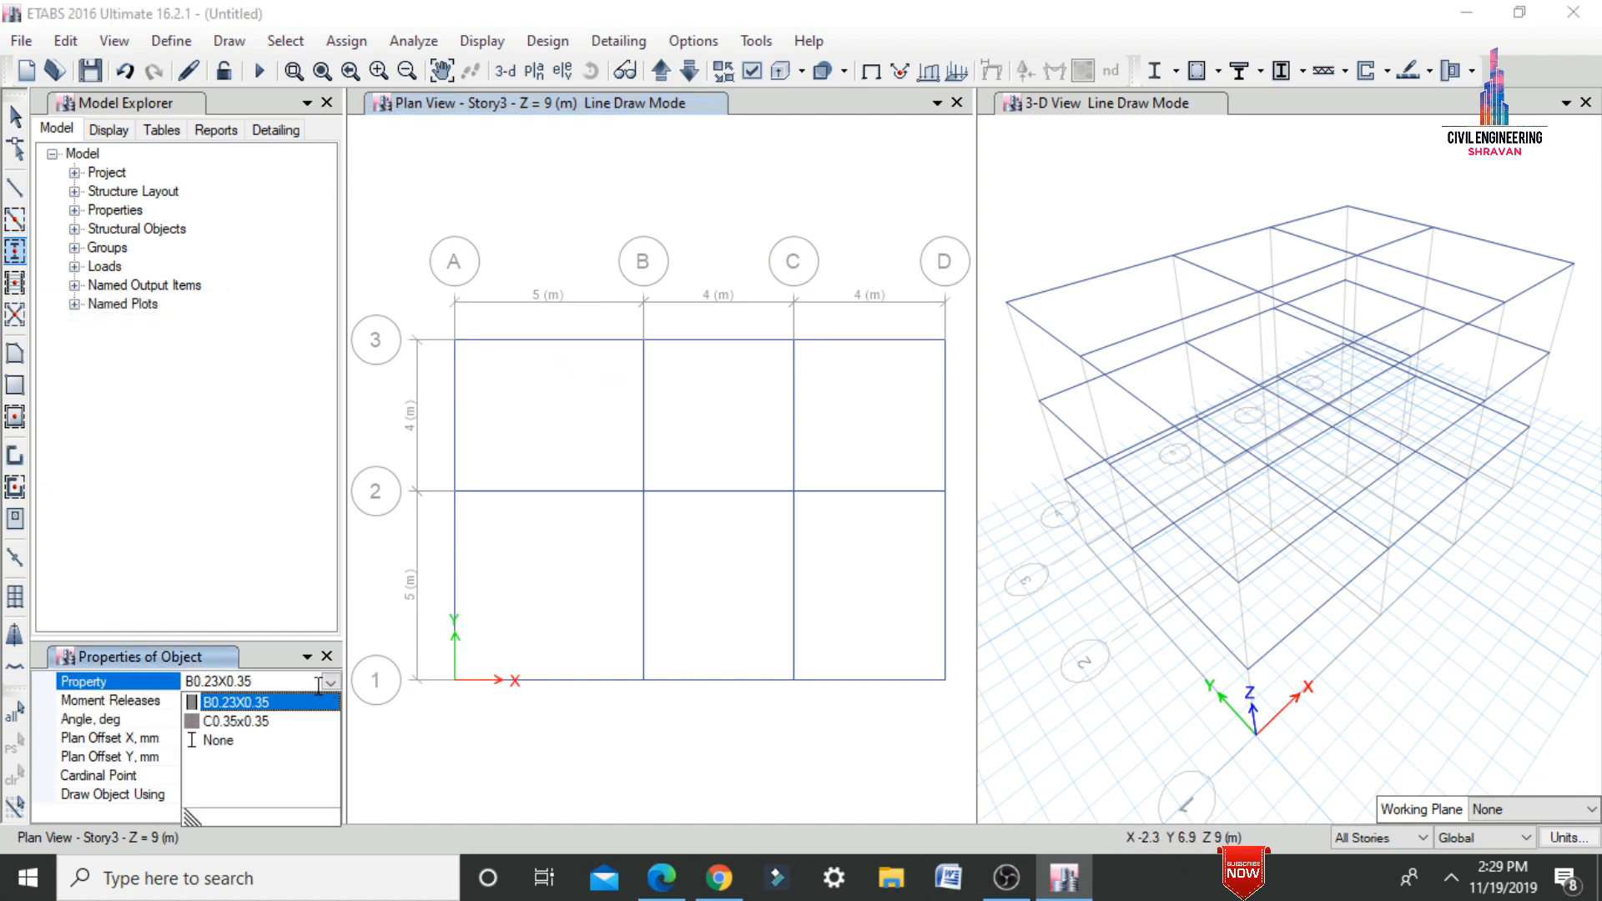
click(251, 723)
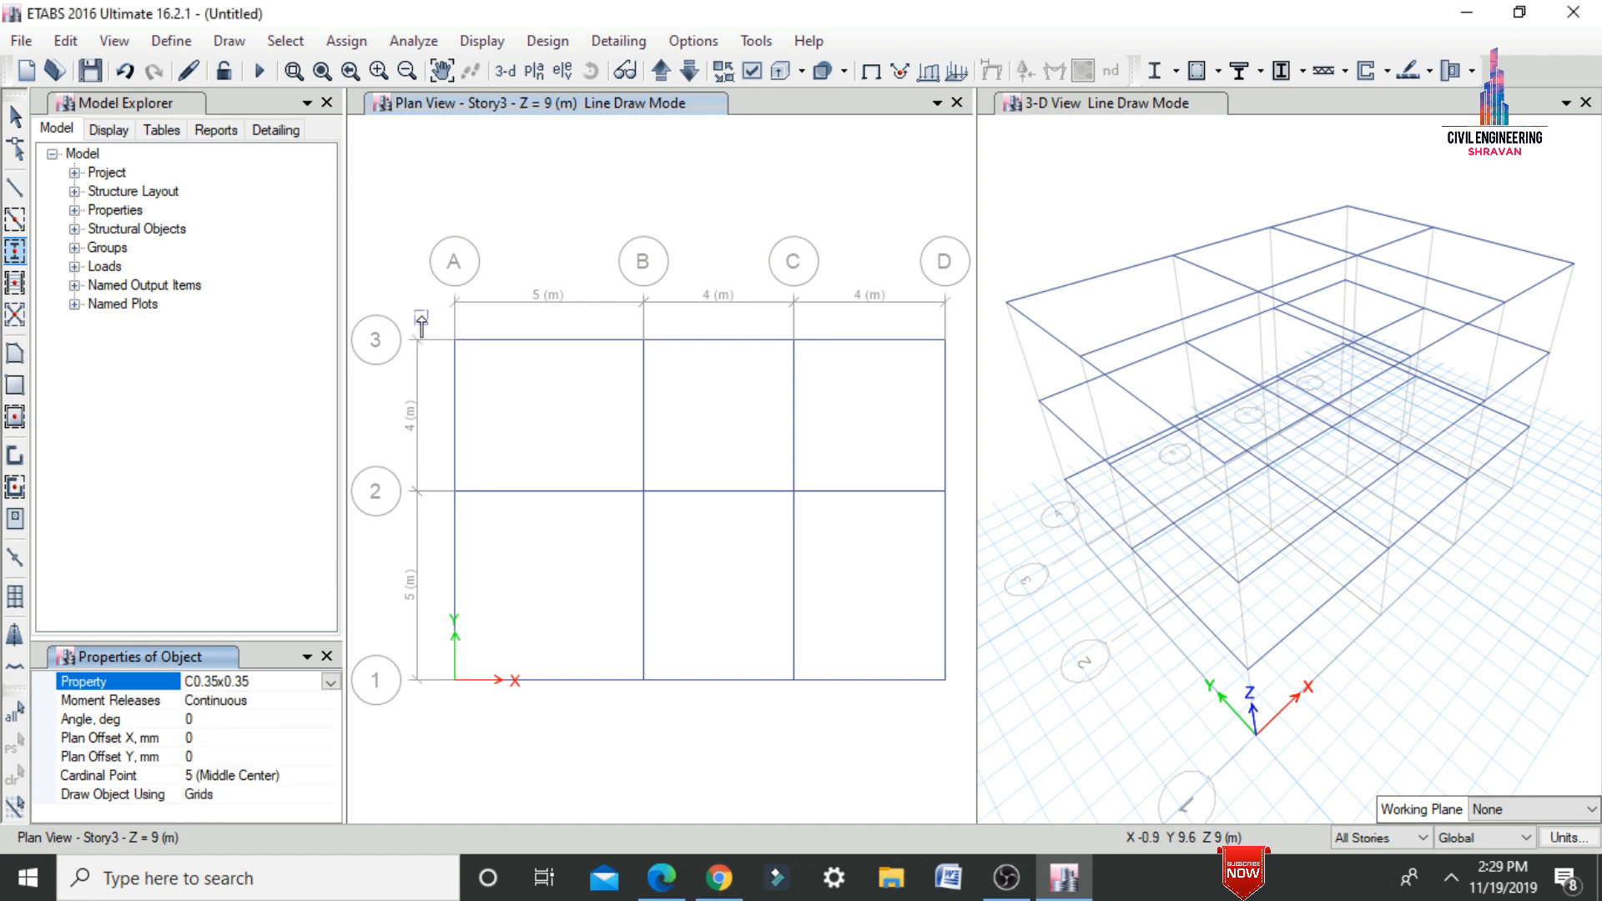
drag(421, 317, 959, 736)
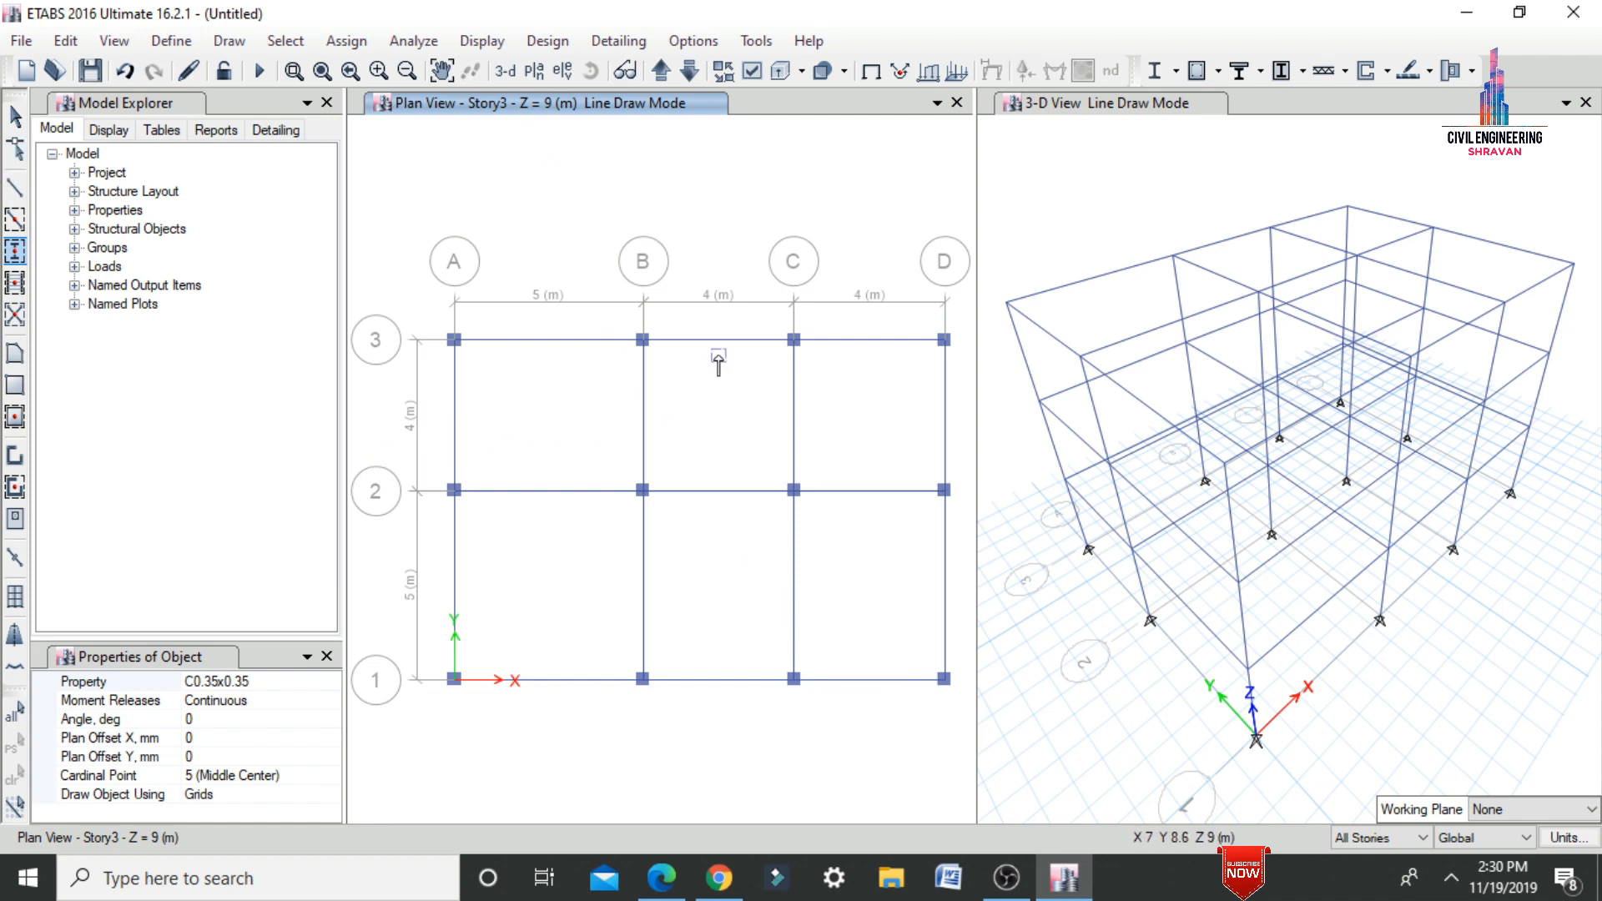
- Draw S150 slabs in all grid bays between A to D and 1 to 3 in the plan view
click(16, 420)
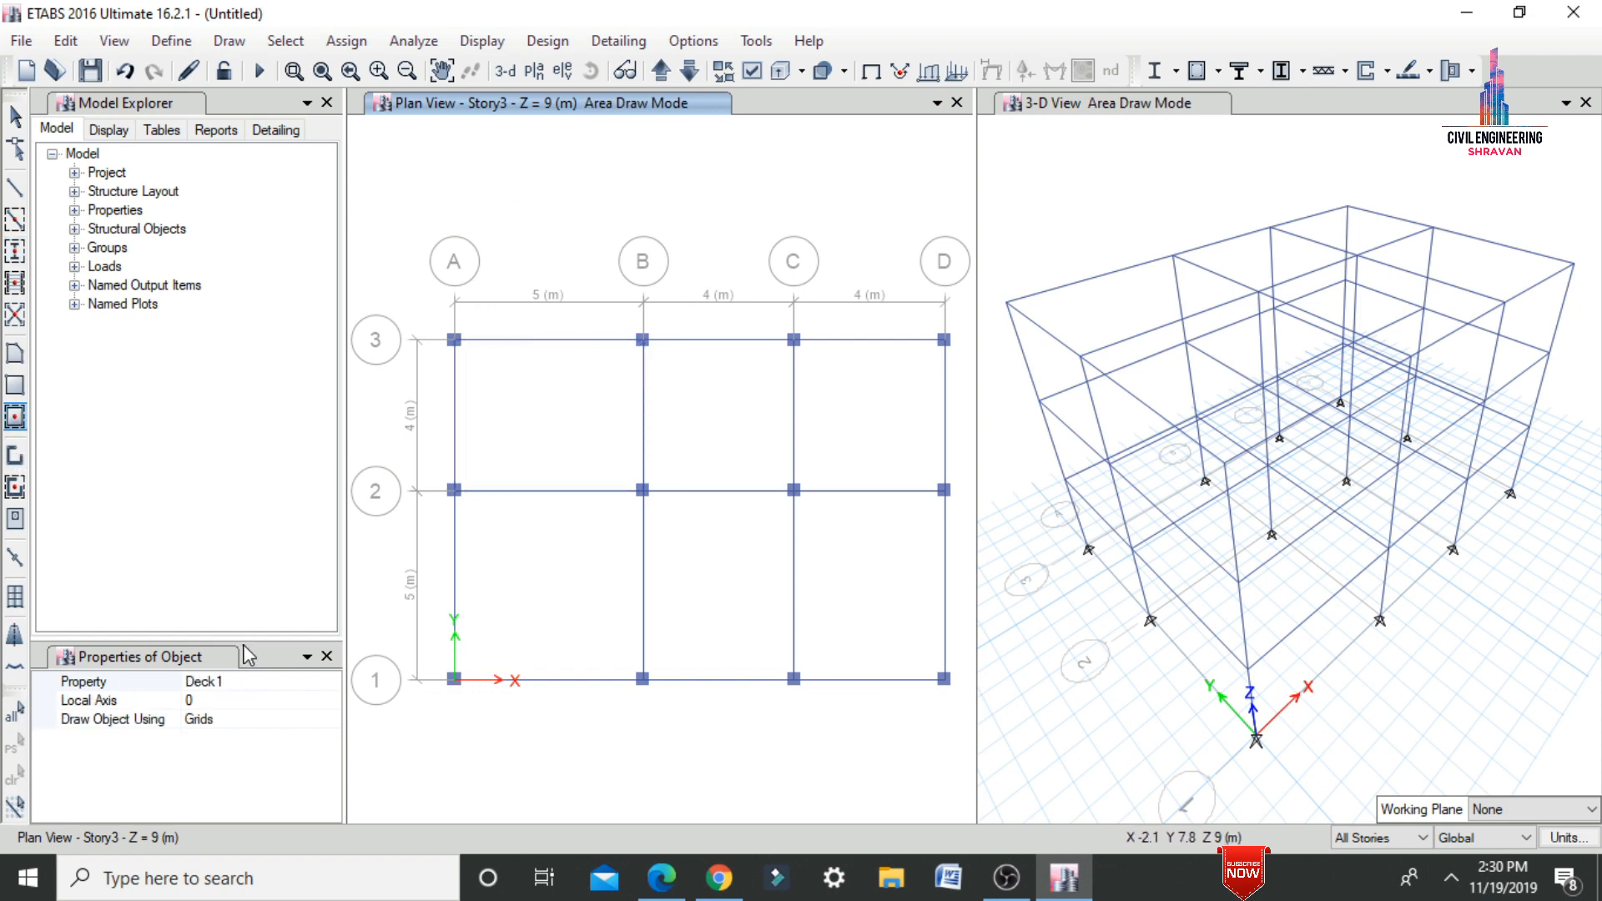
click(334, 682)
click(330, 681)
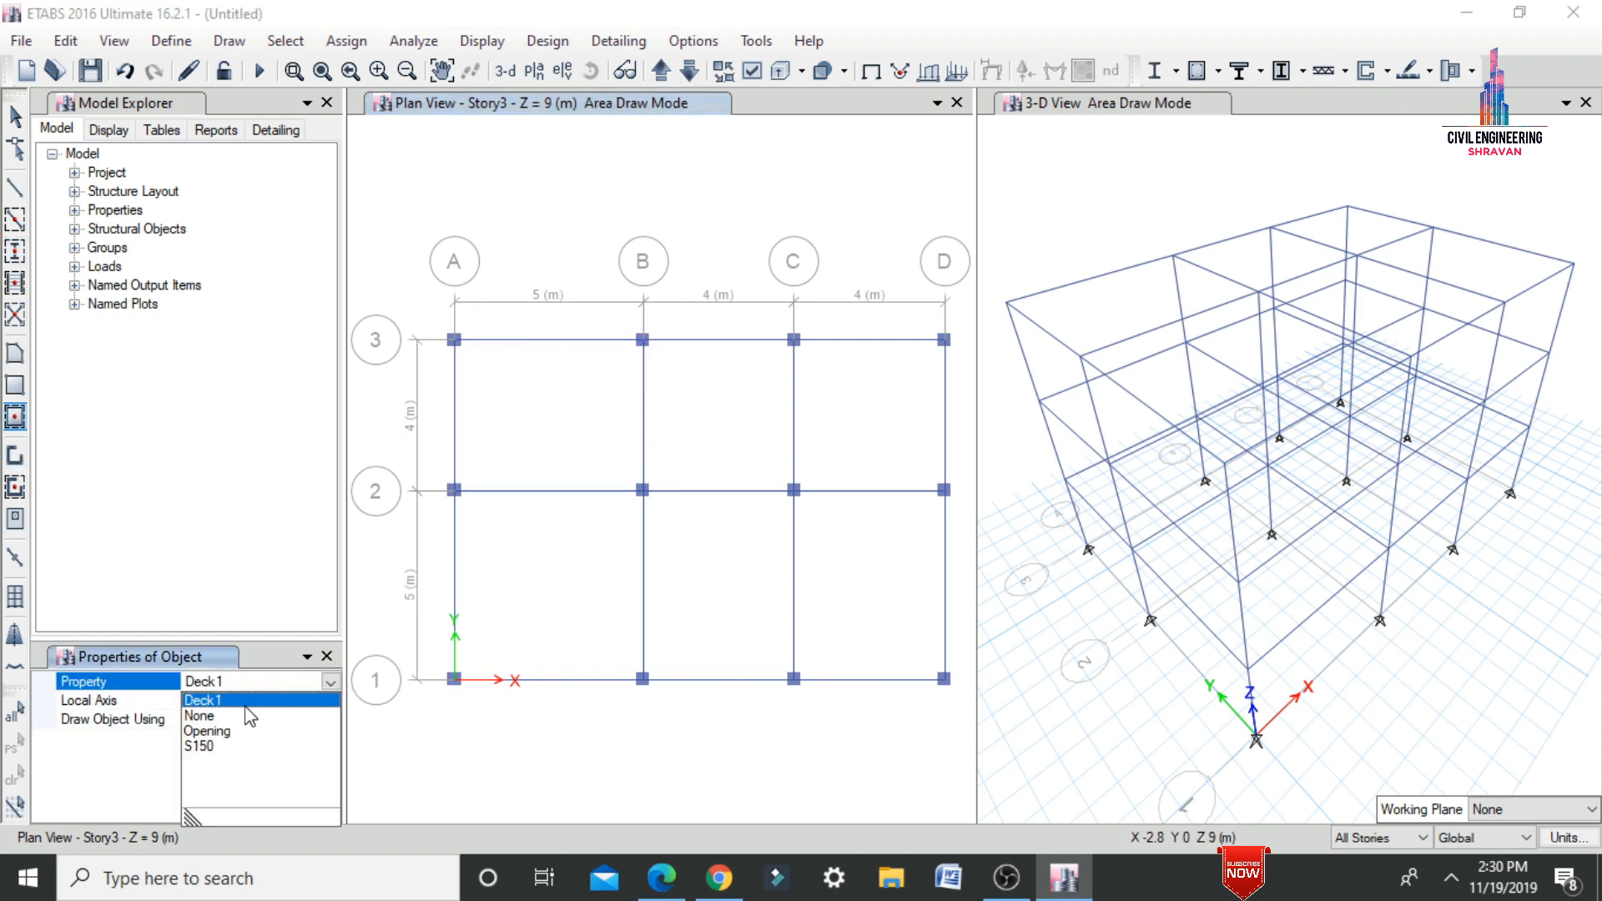
click(219, 745)
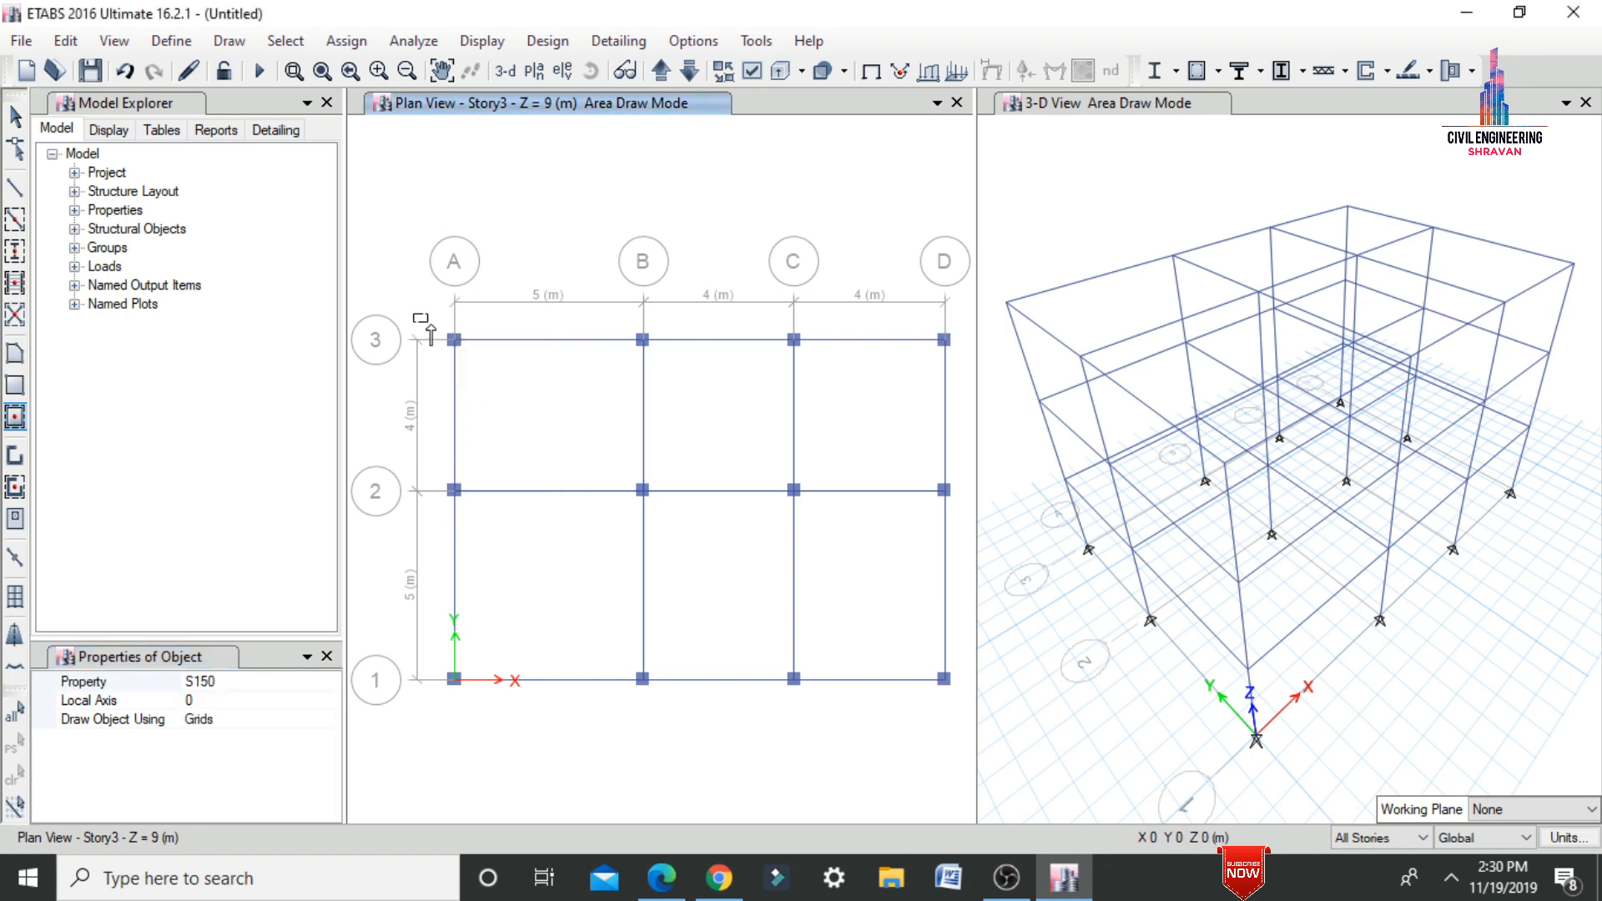
mouse_move(415, 316)
mouse_down()
mouse_move(825, 708)
mouse_move(952, 734)
mouse_up()
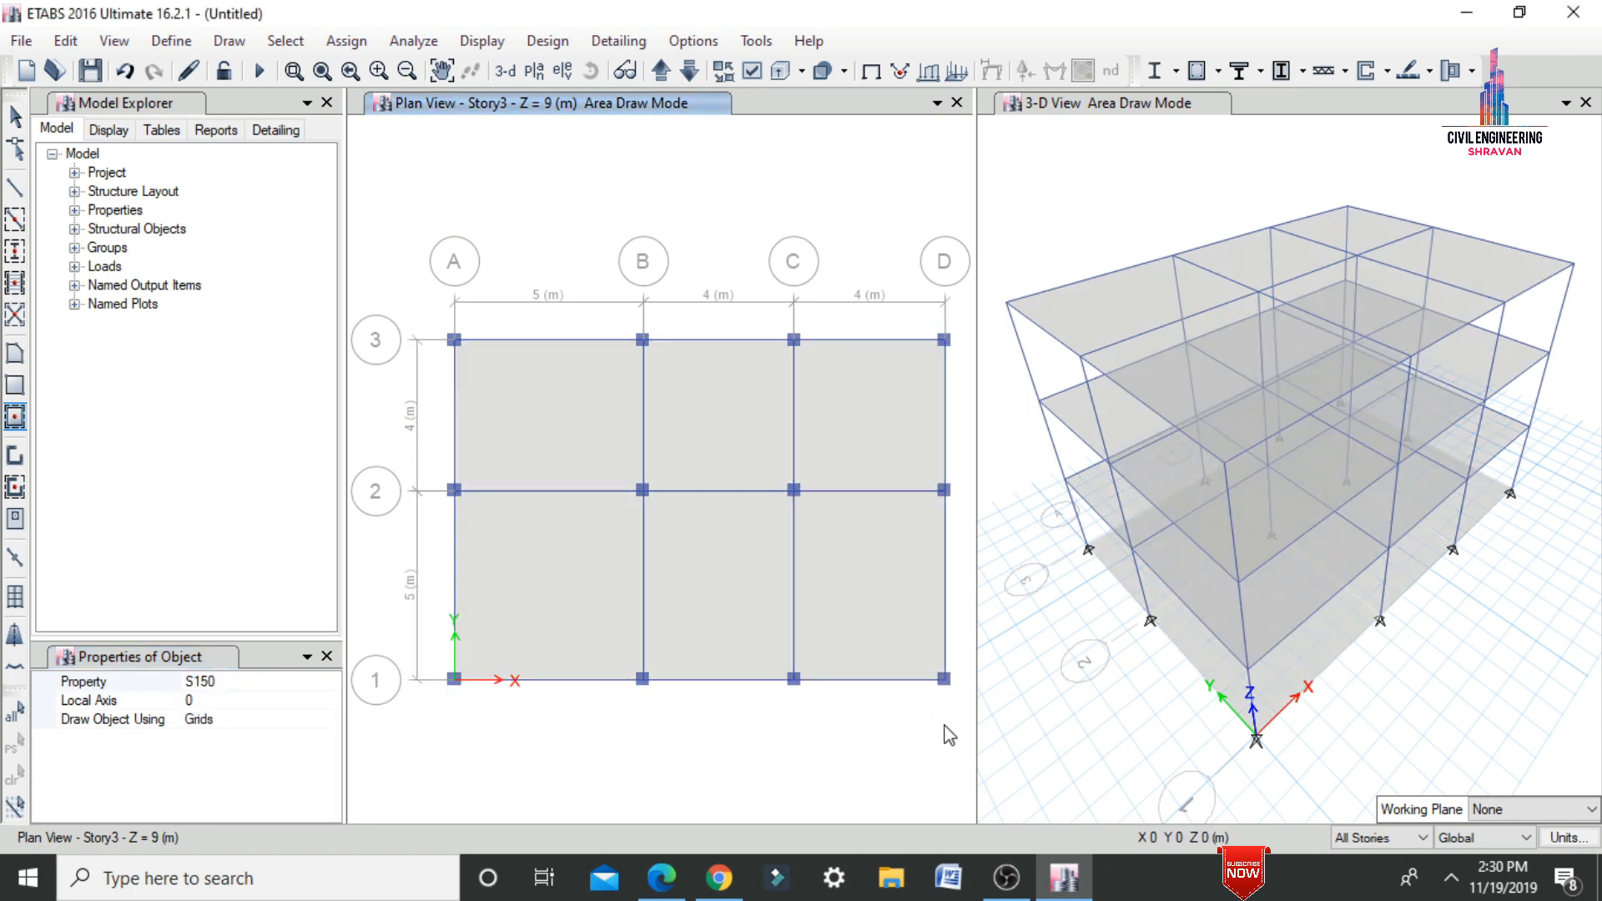
key(Escape)
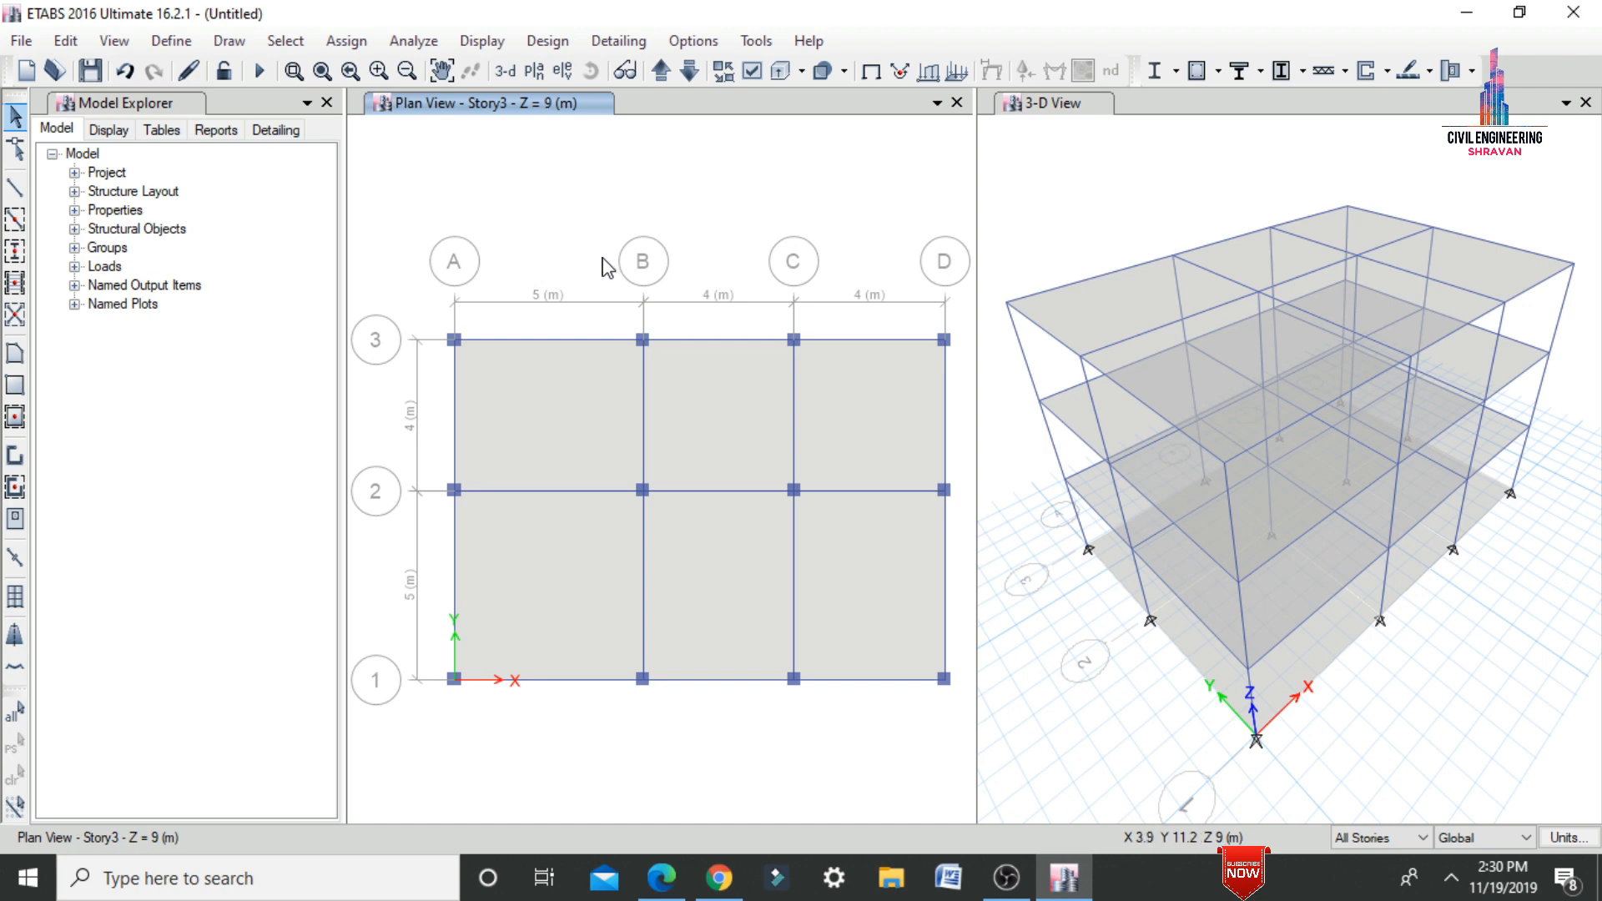
- Delete all slab panels on the Base plan at Z = 0 m with the story scope set to One Story
click(661, 70)
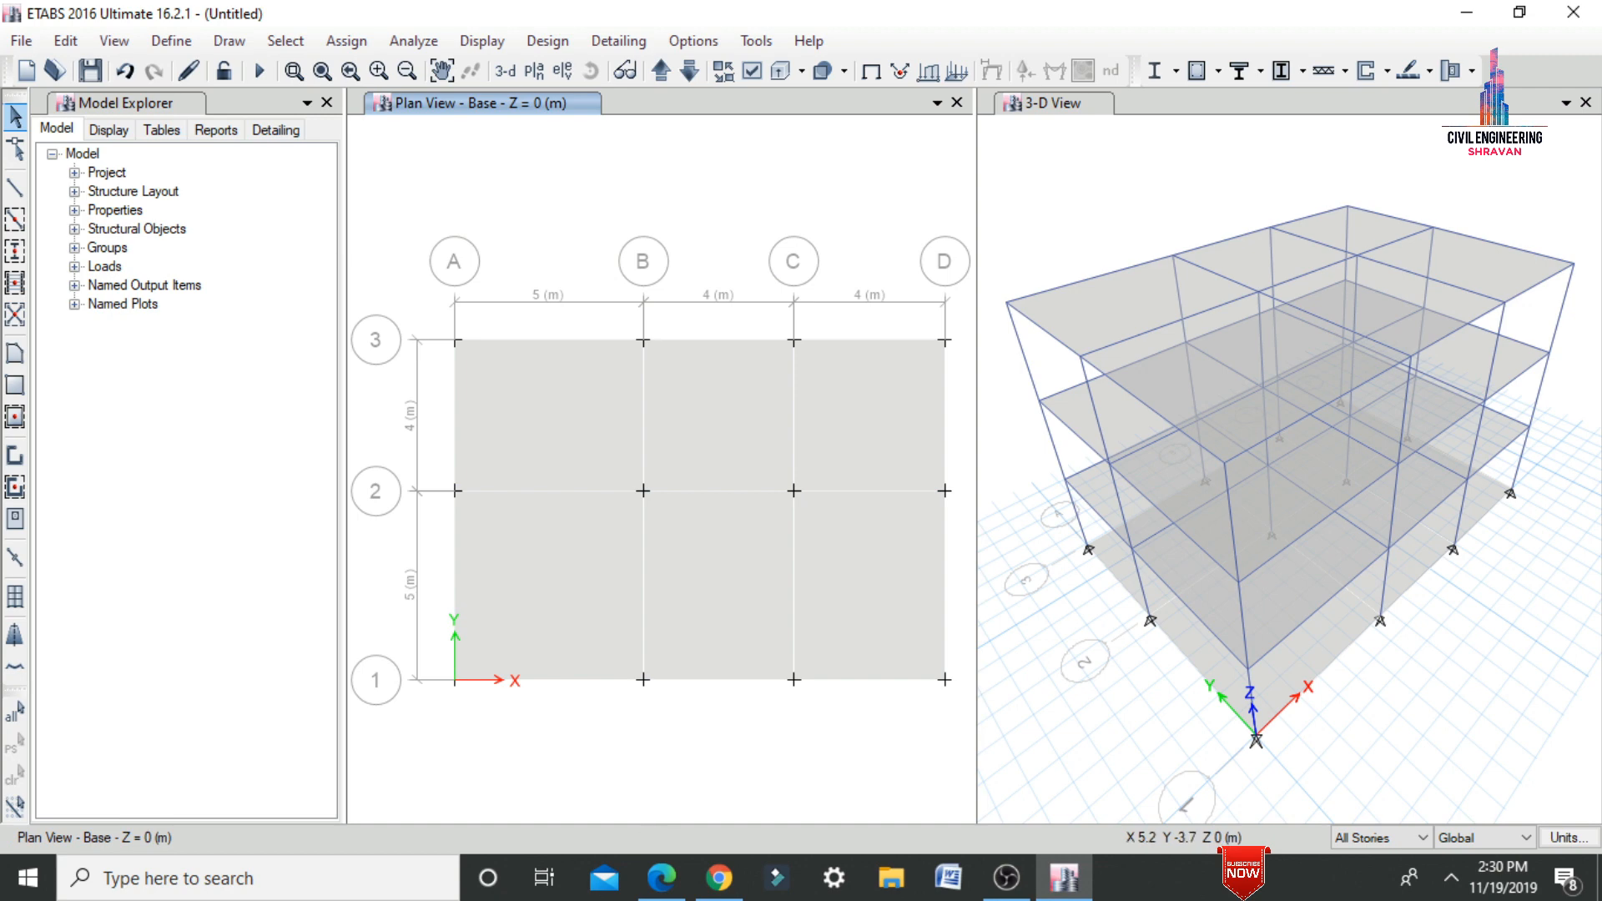
click(1364, 838)
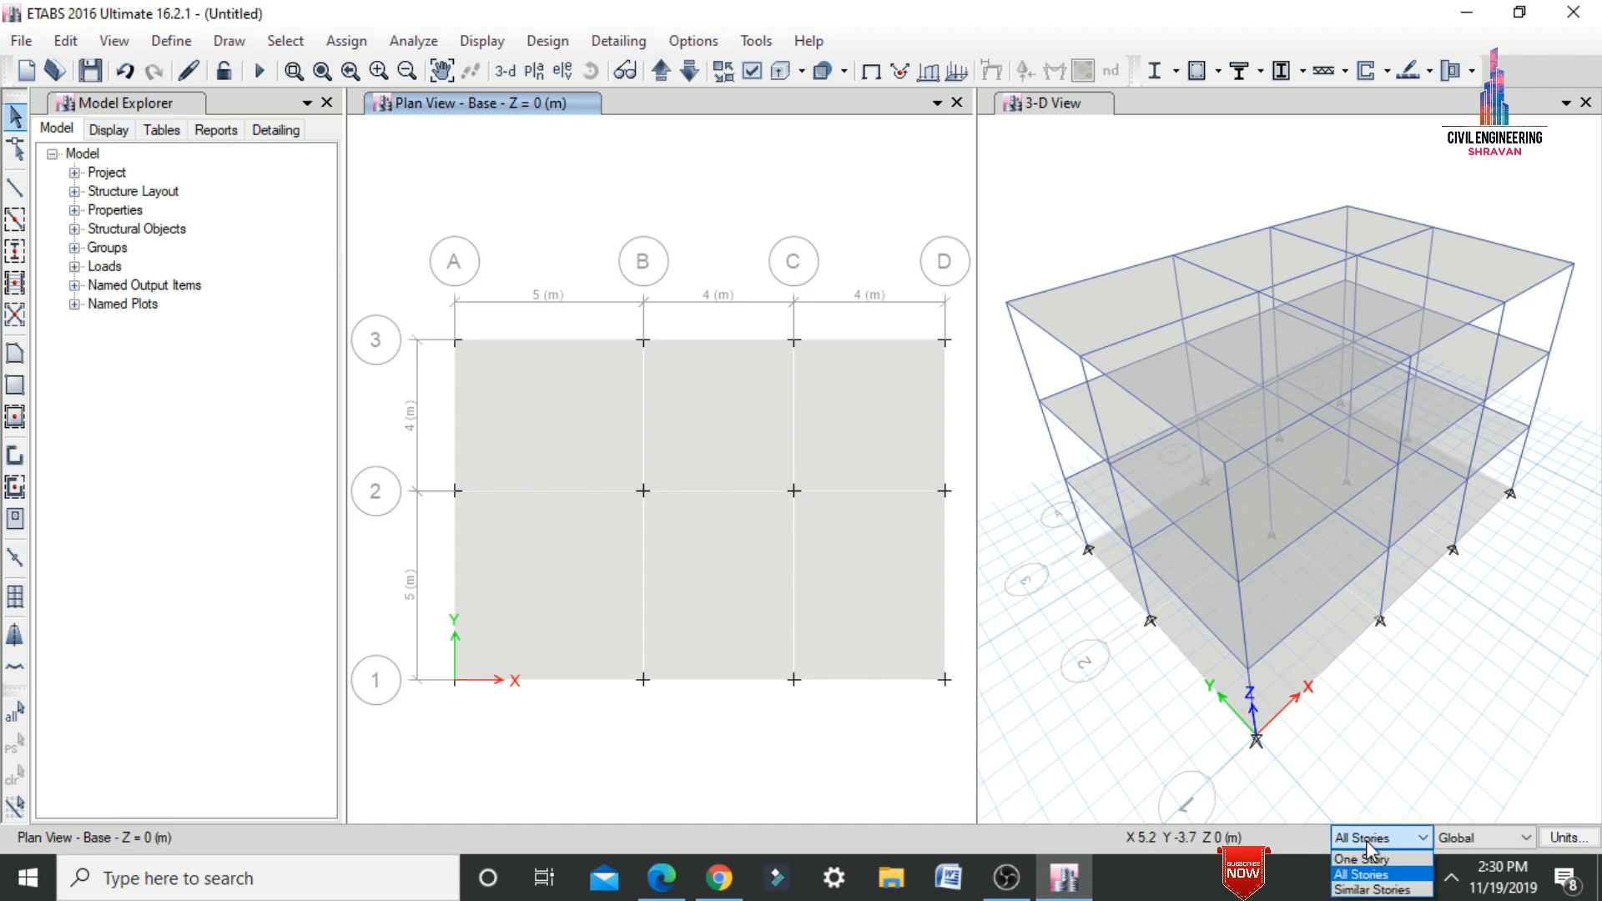
click(1365, 862)
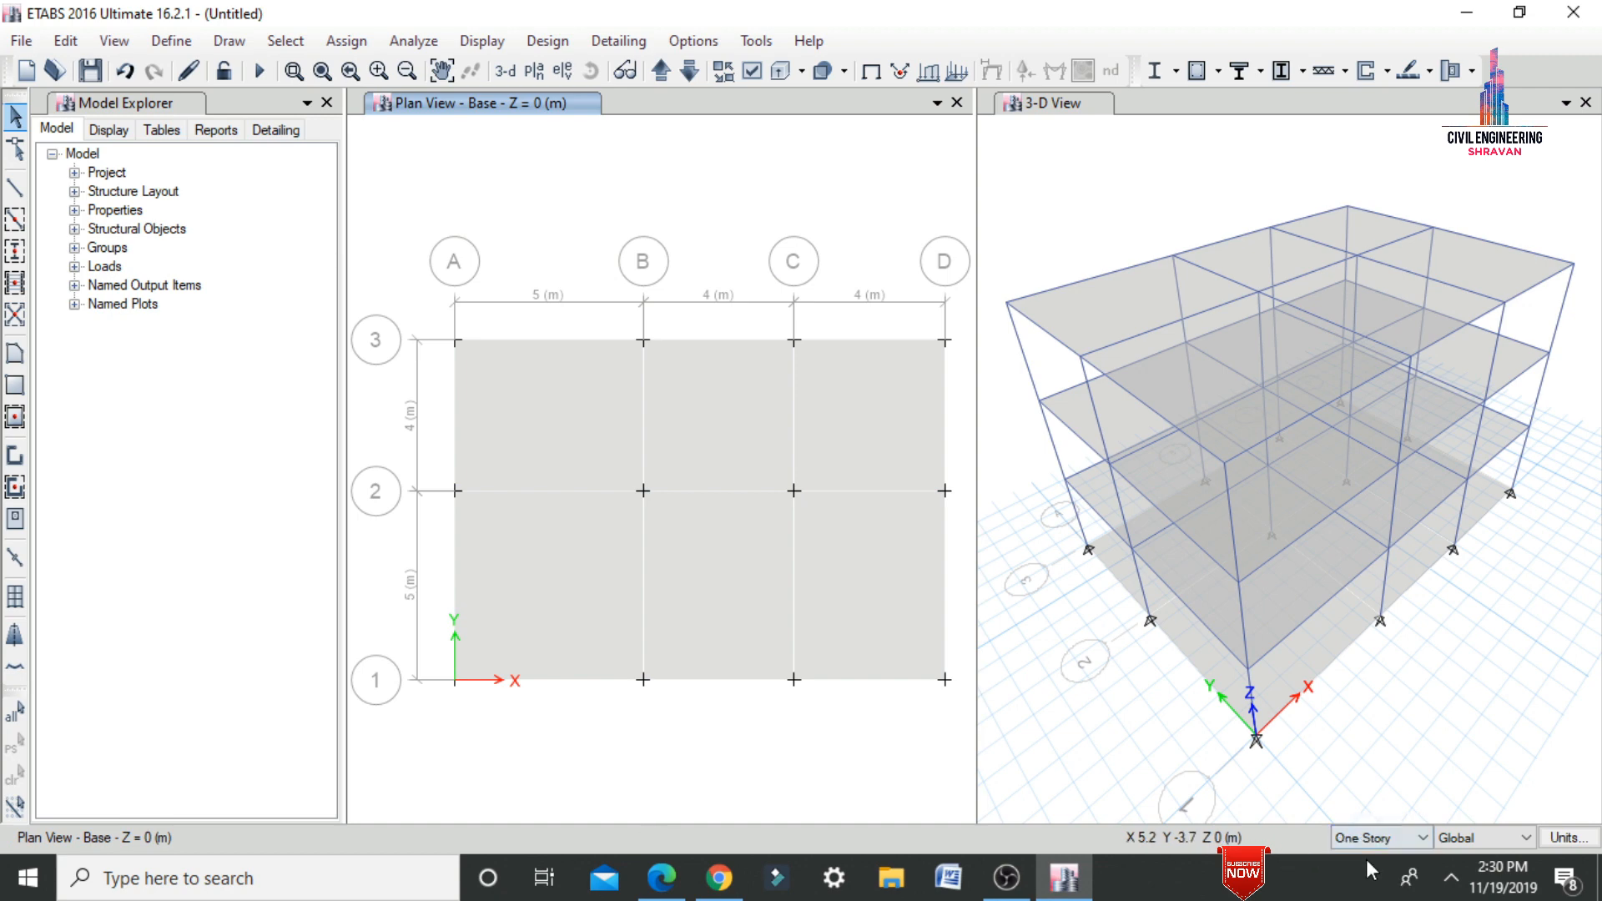
drag(435, 295, 986, 728)
key(Delete)
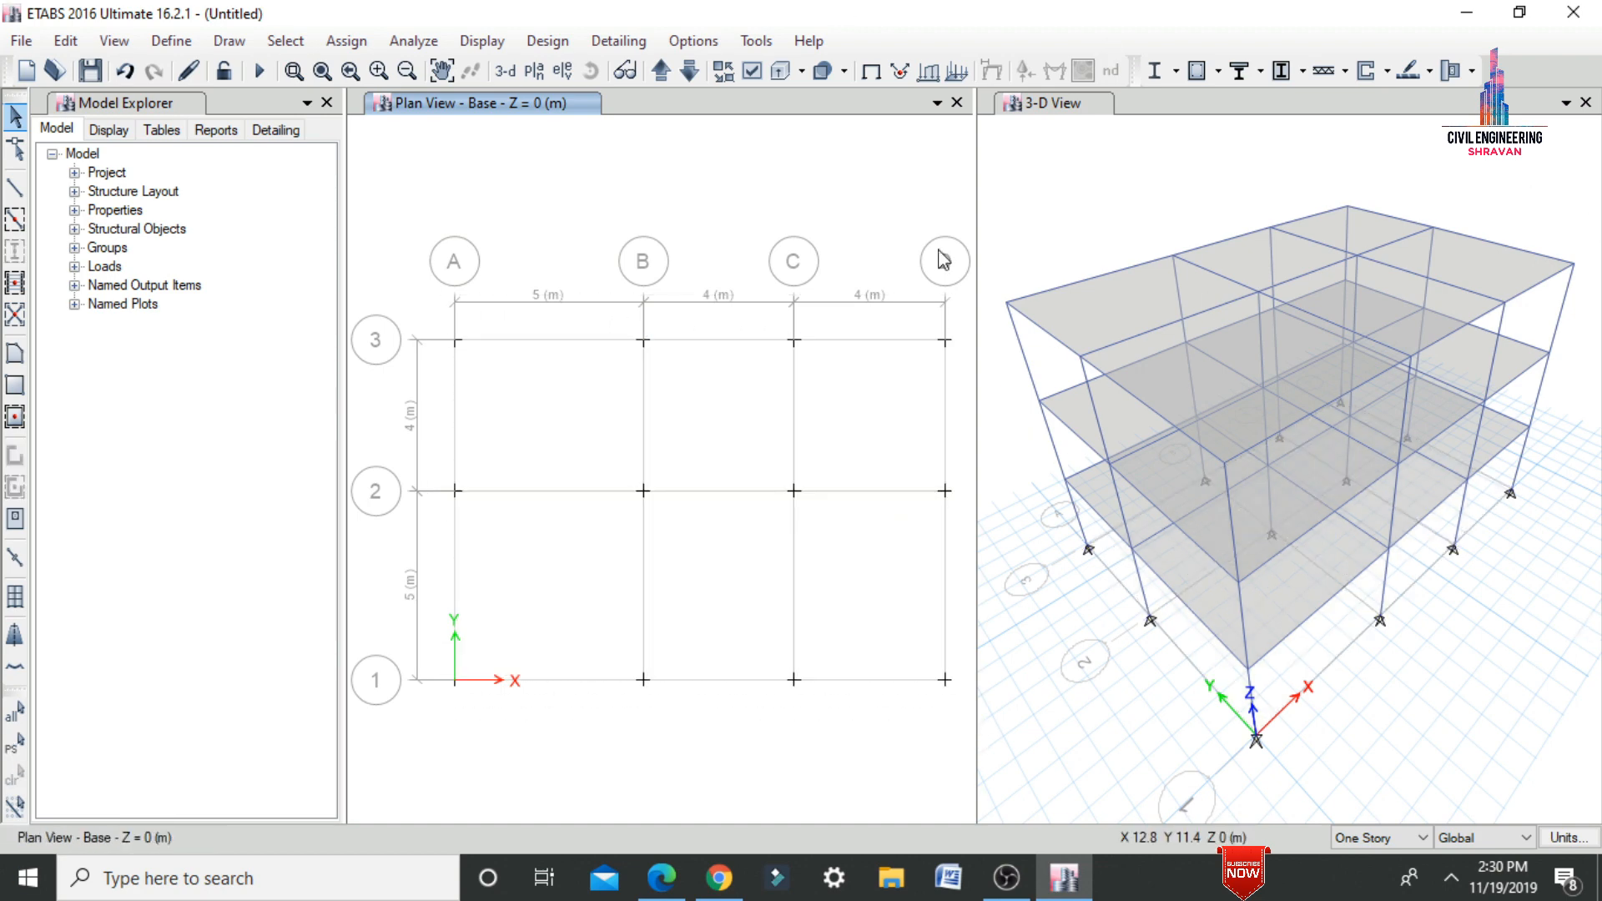
- Show the Story3 plan and enable Extrude Frames and Extrude Shells in the view options for all windows
click(689, 71)
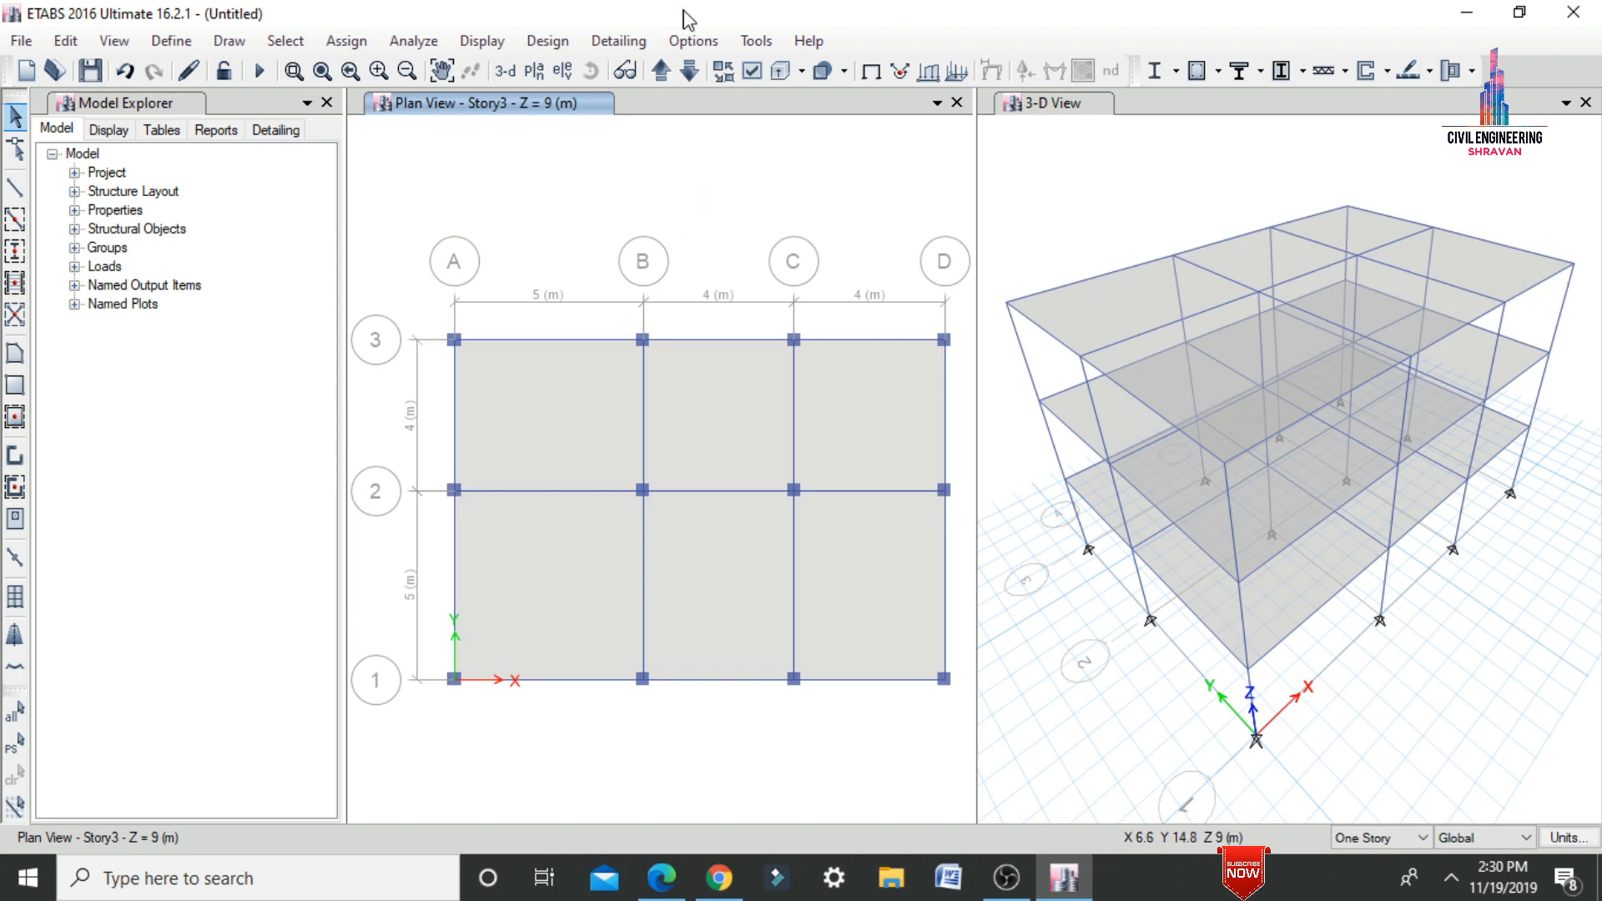
click(752, 71)
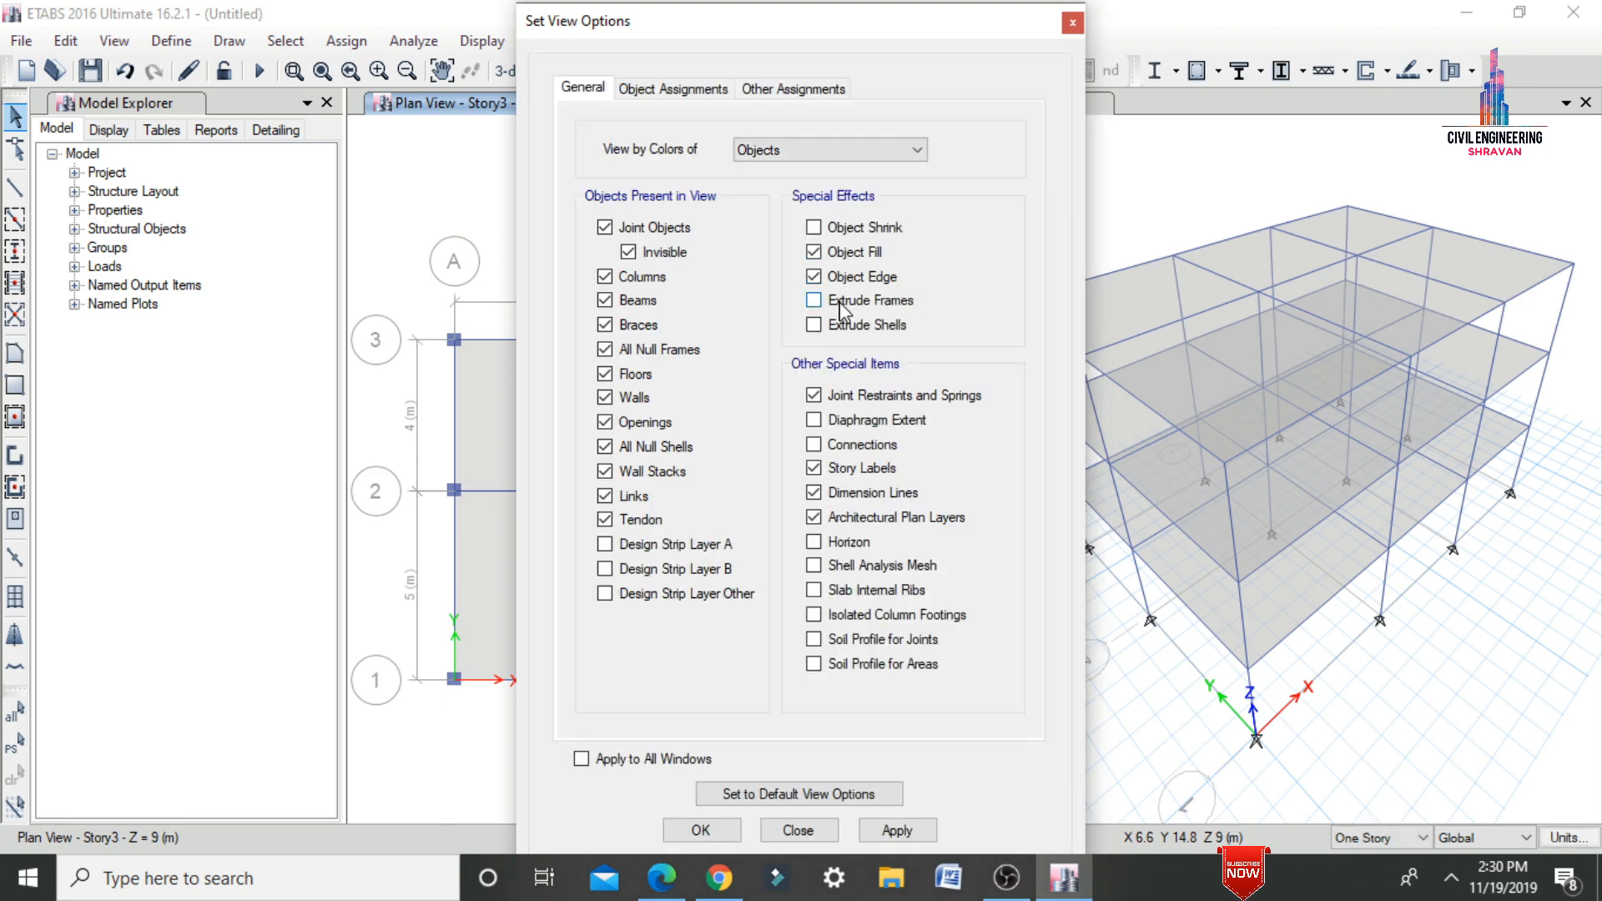
click(847, 301)
click(844, 331)
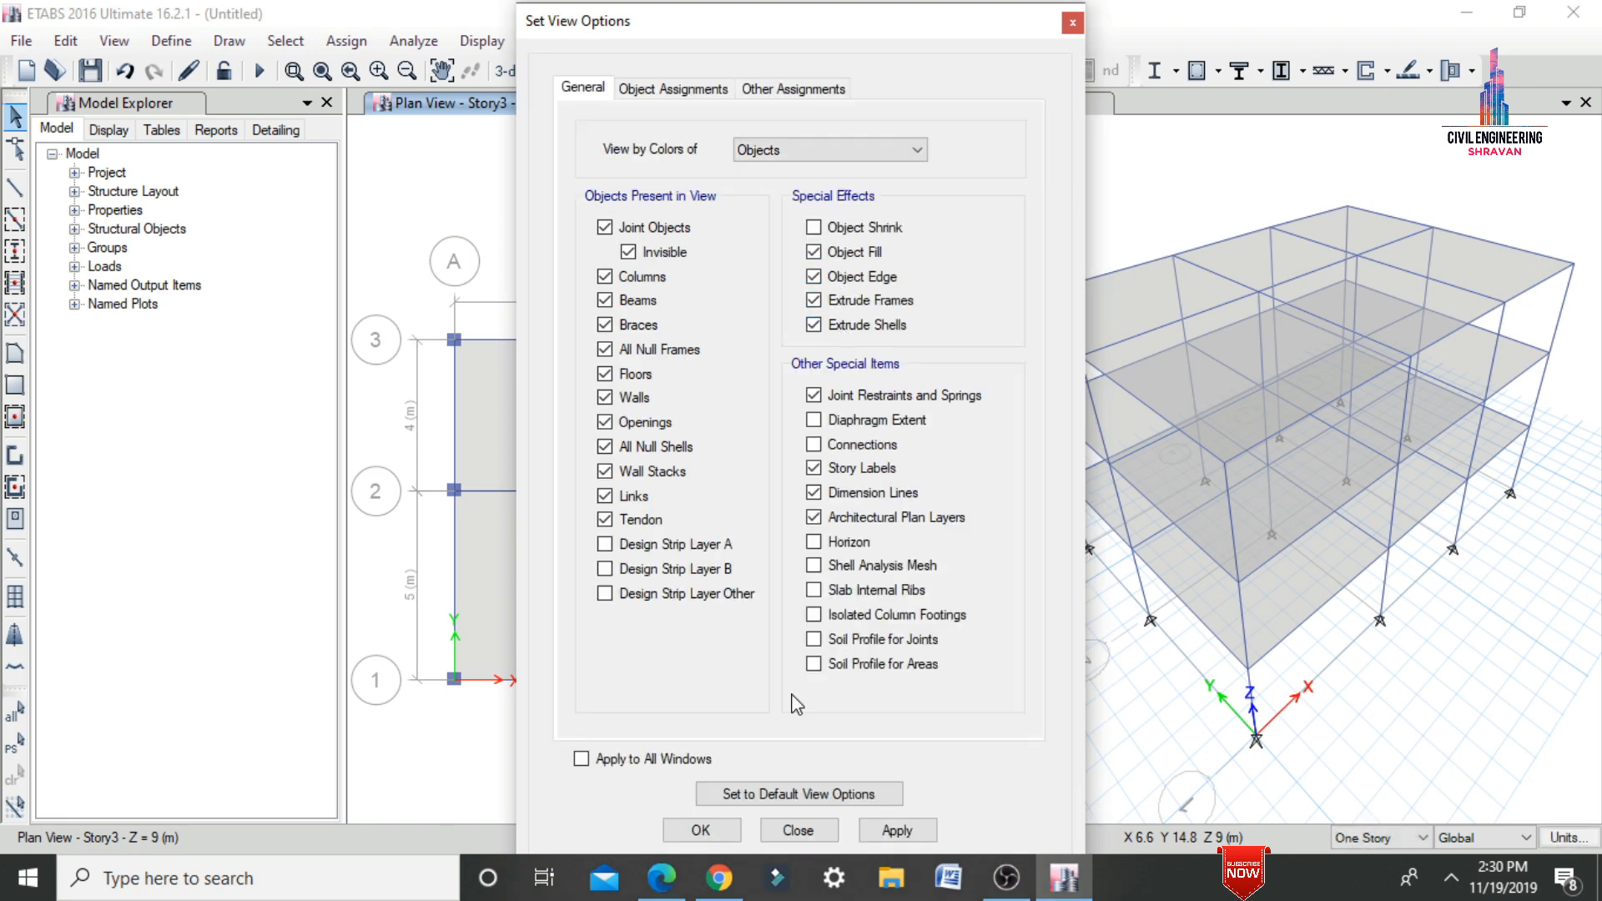
click(632, 761)
click(894, 833)
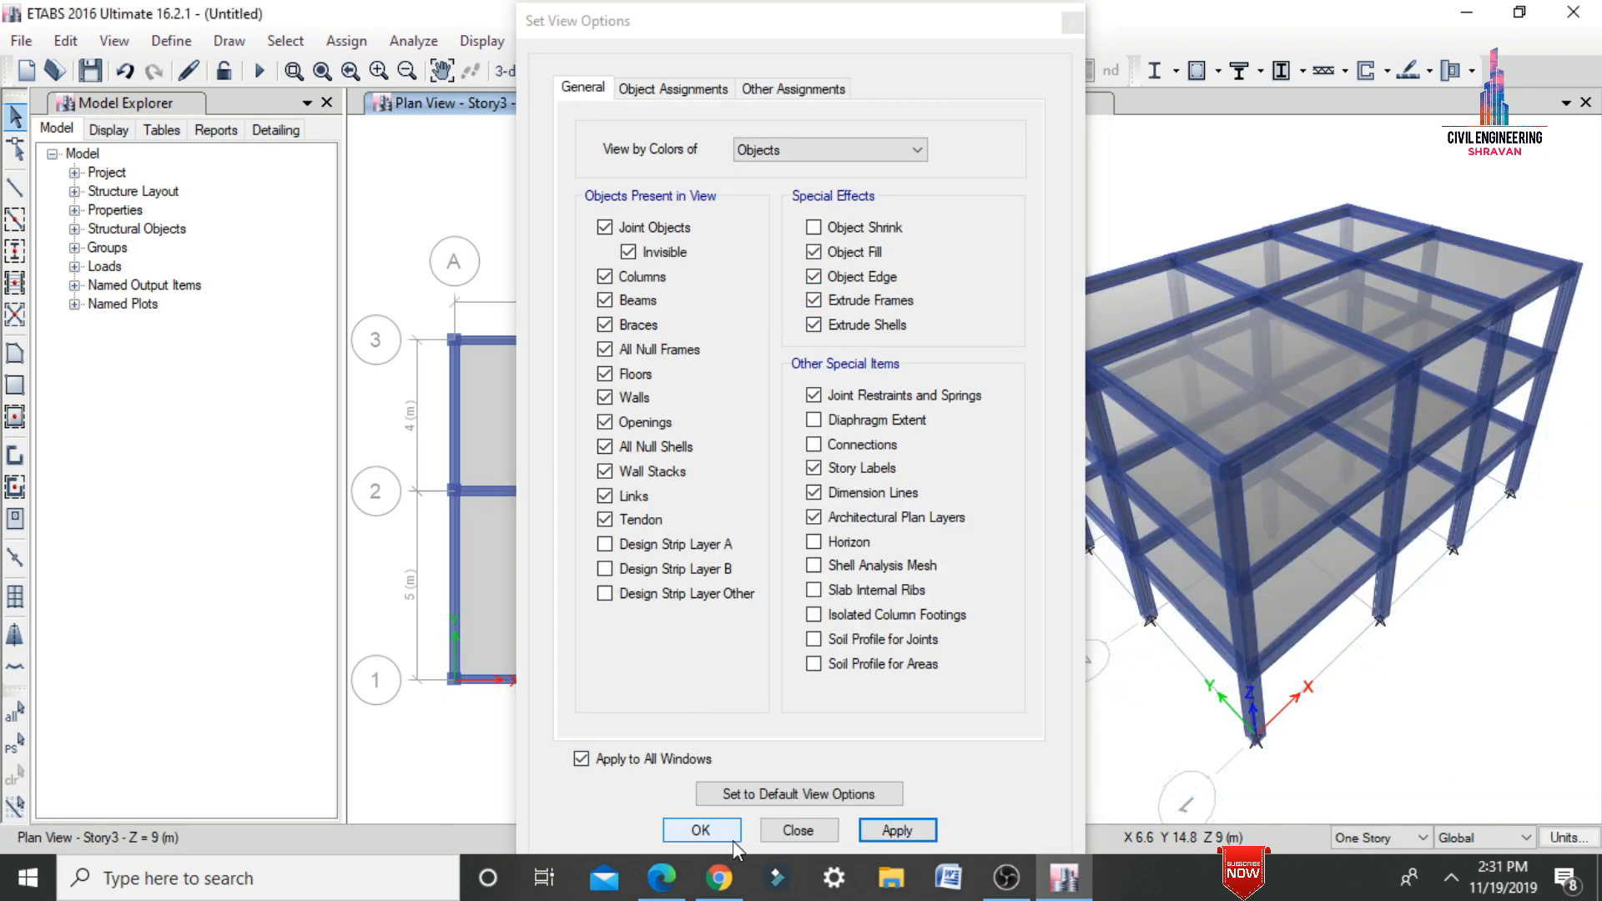
click(724, 832)
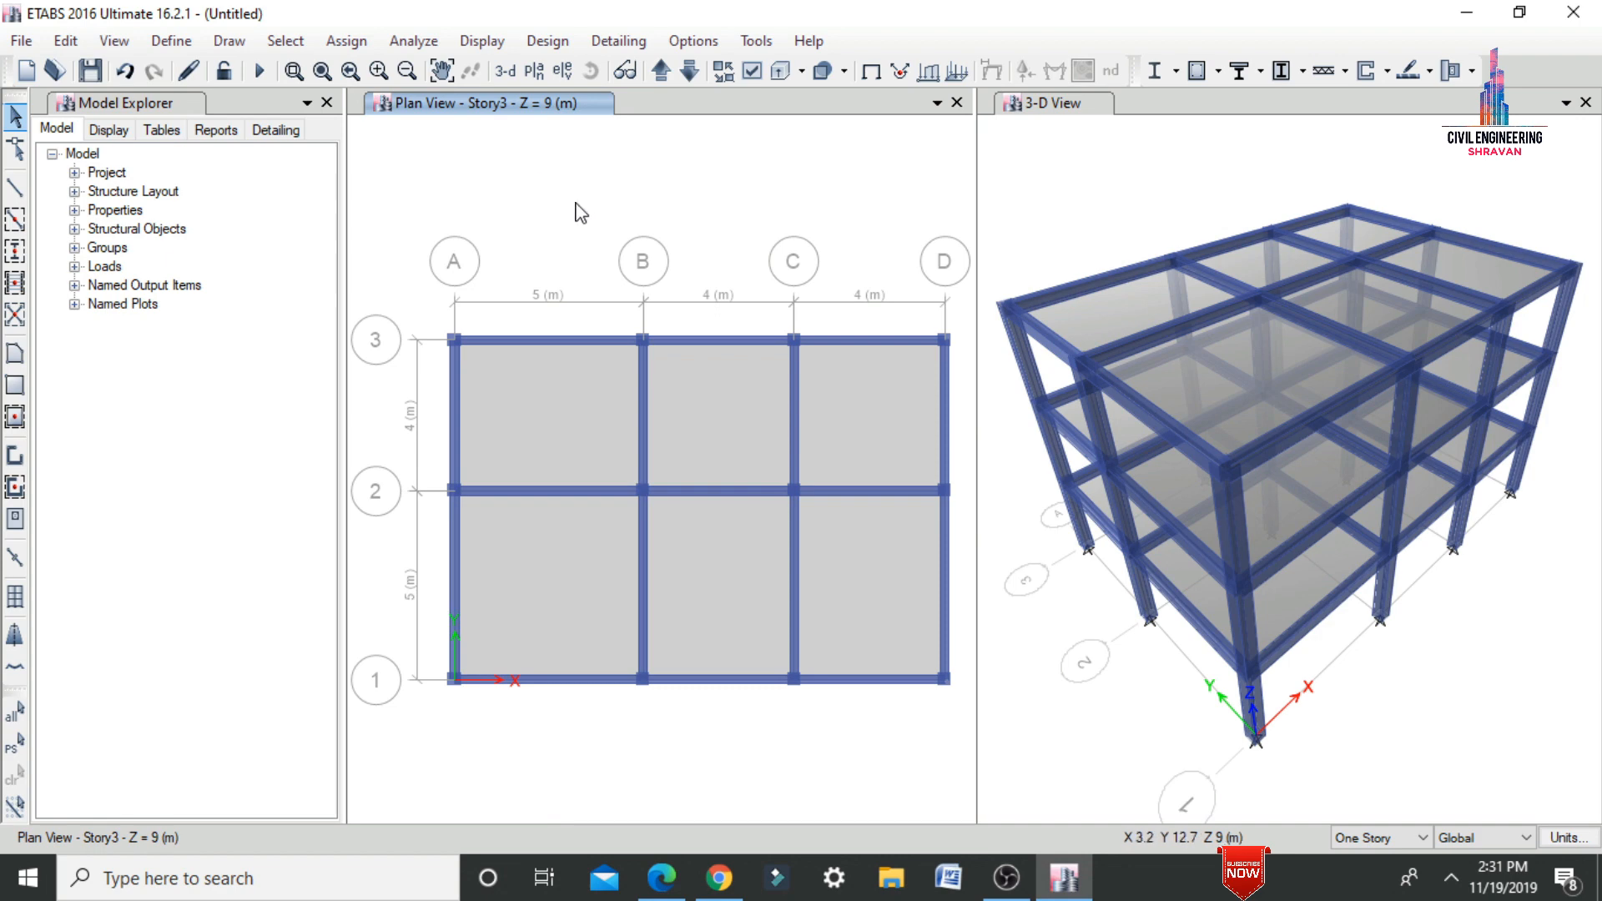
- Add load patterns EQ X and EQ Y of type Seismic with auto lateral load IS1893 2002
click(170, 41)
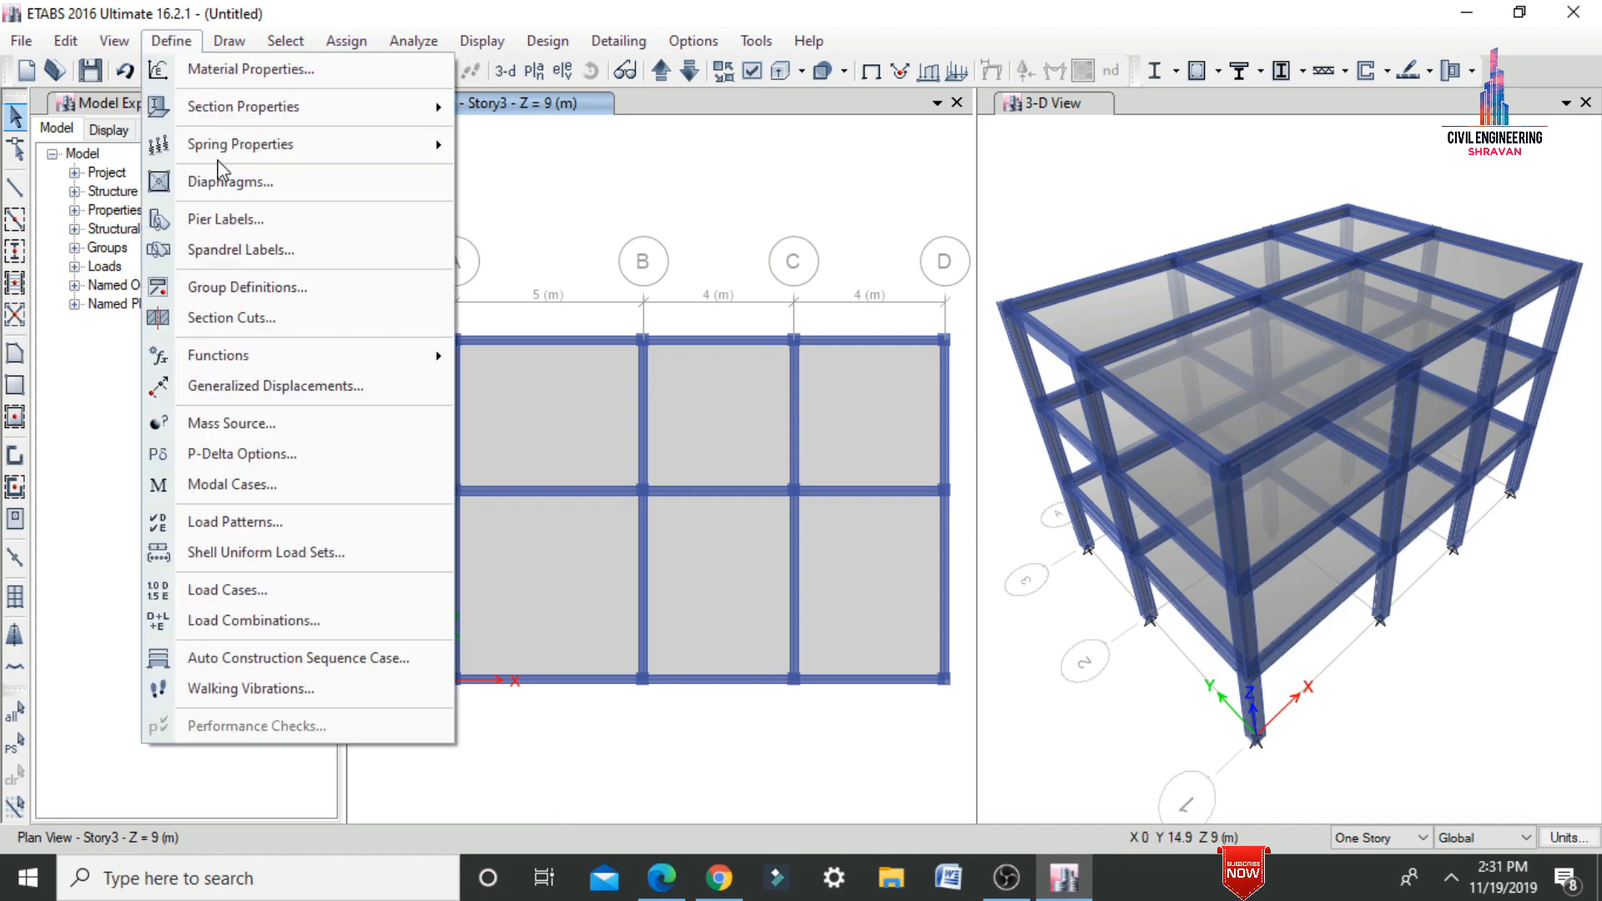
click(302, 531)
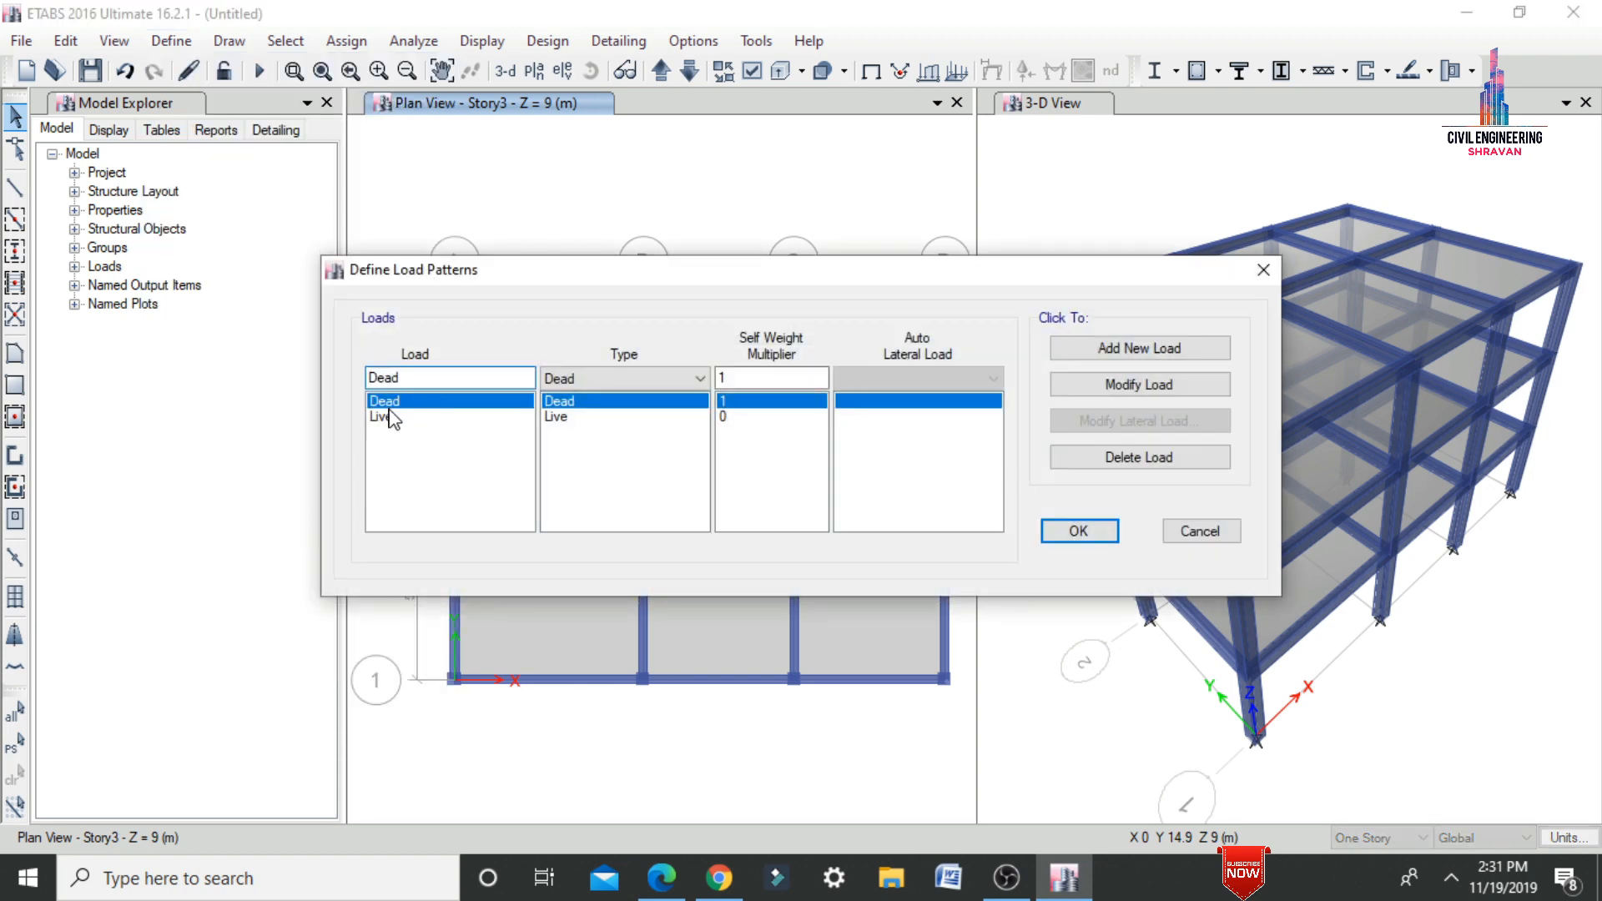
click(404, 417)
drag(406, 386, 347, 386)
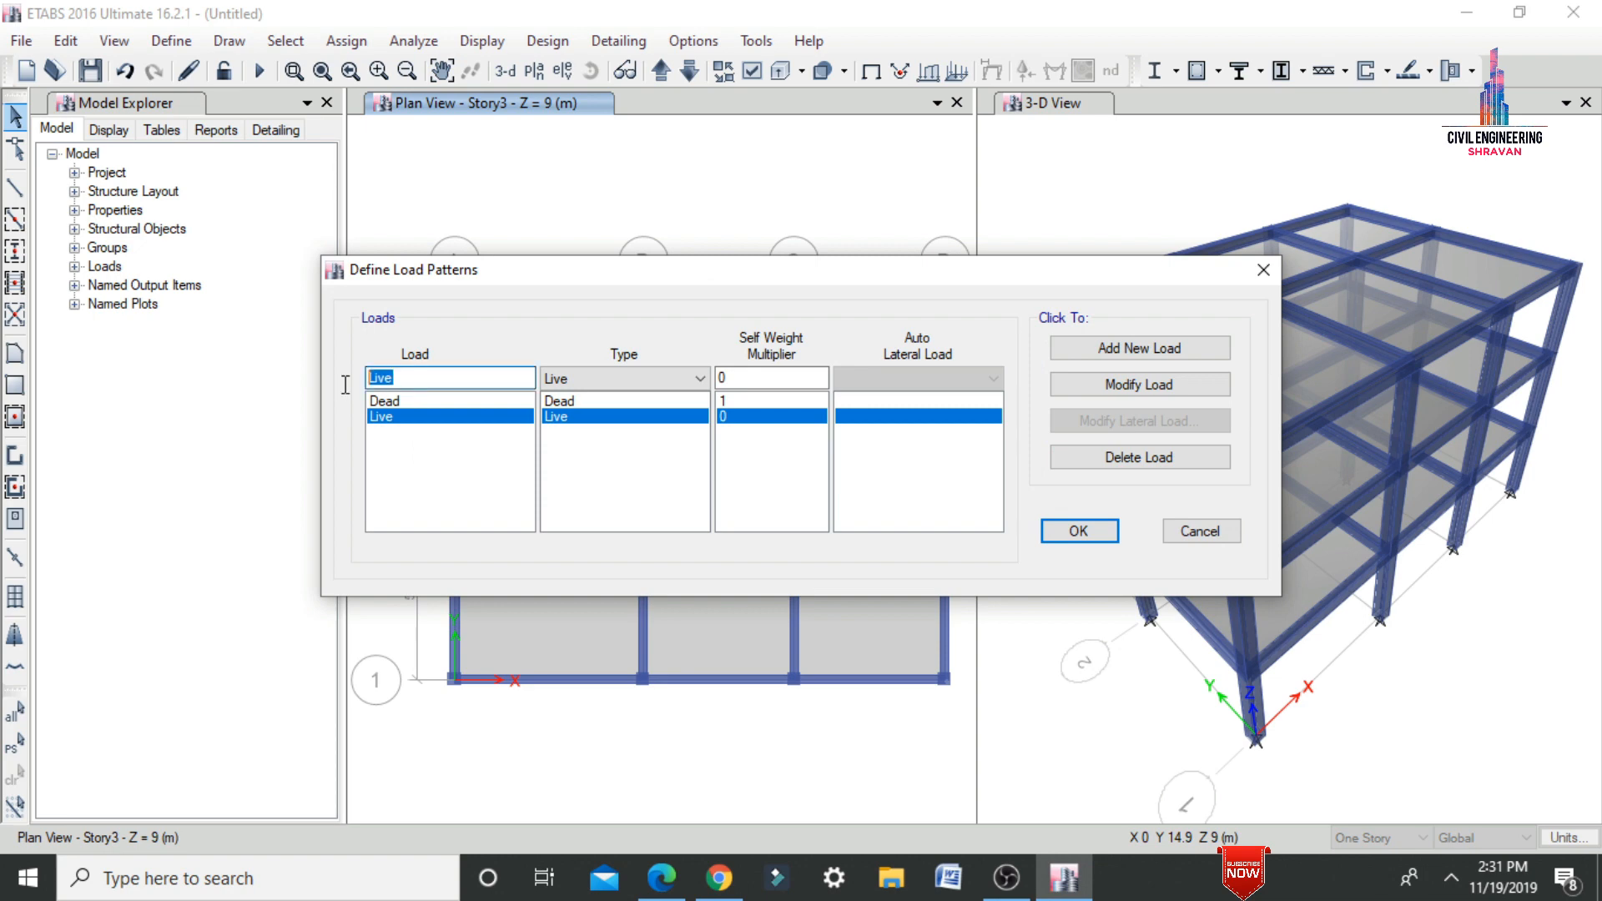
text(EQ X)
click(572, 379)
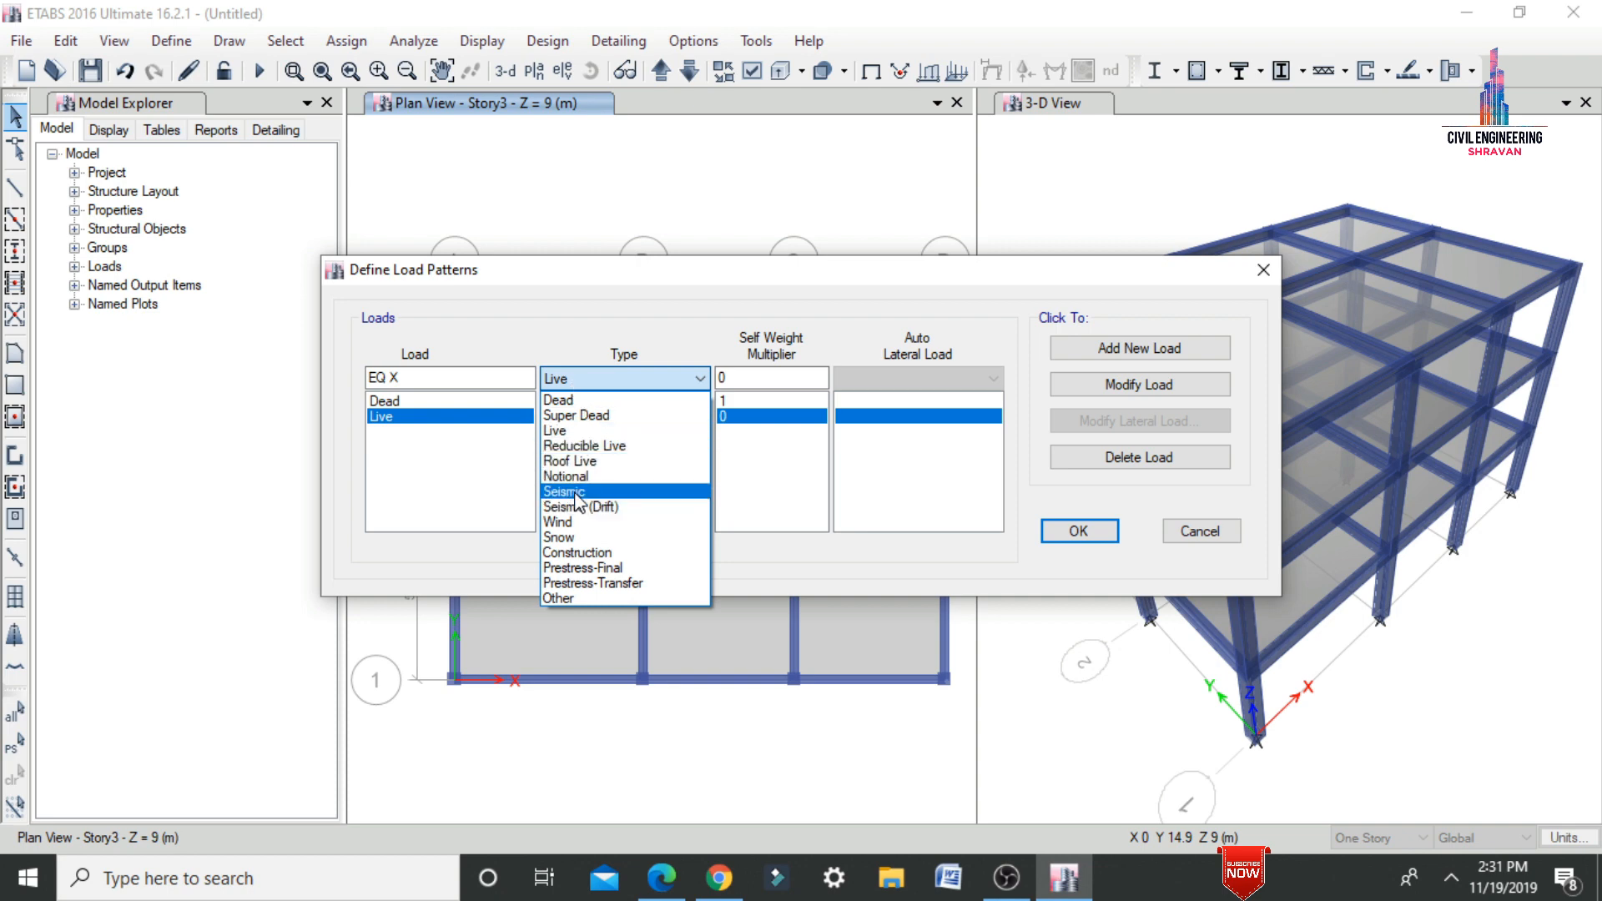
click(574, 493)
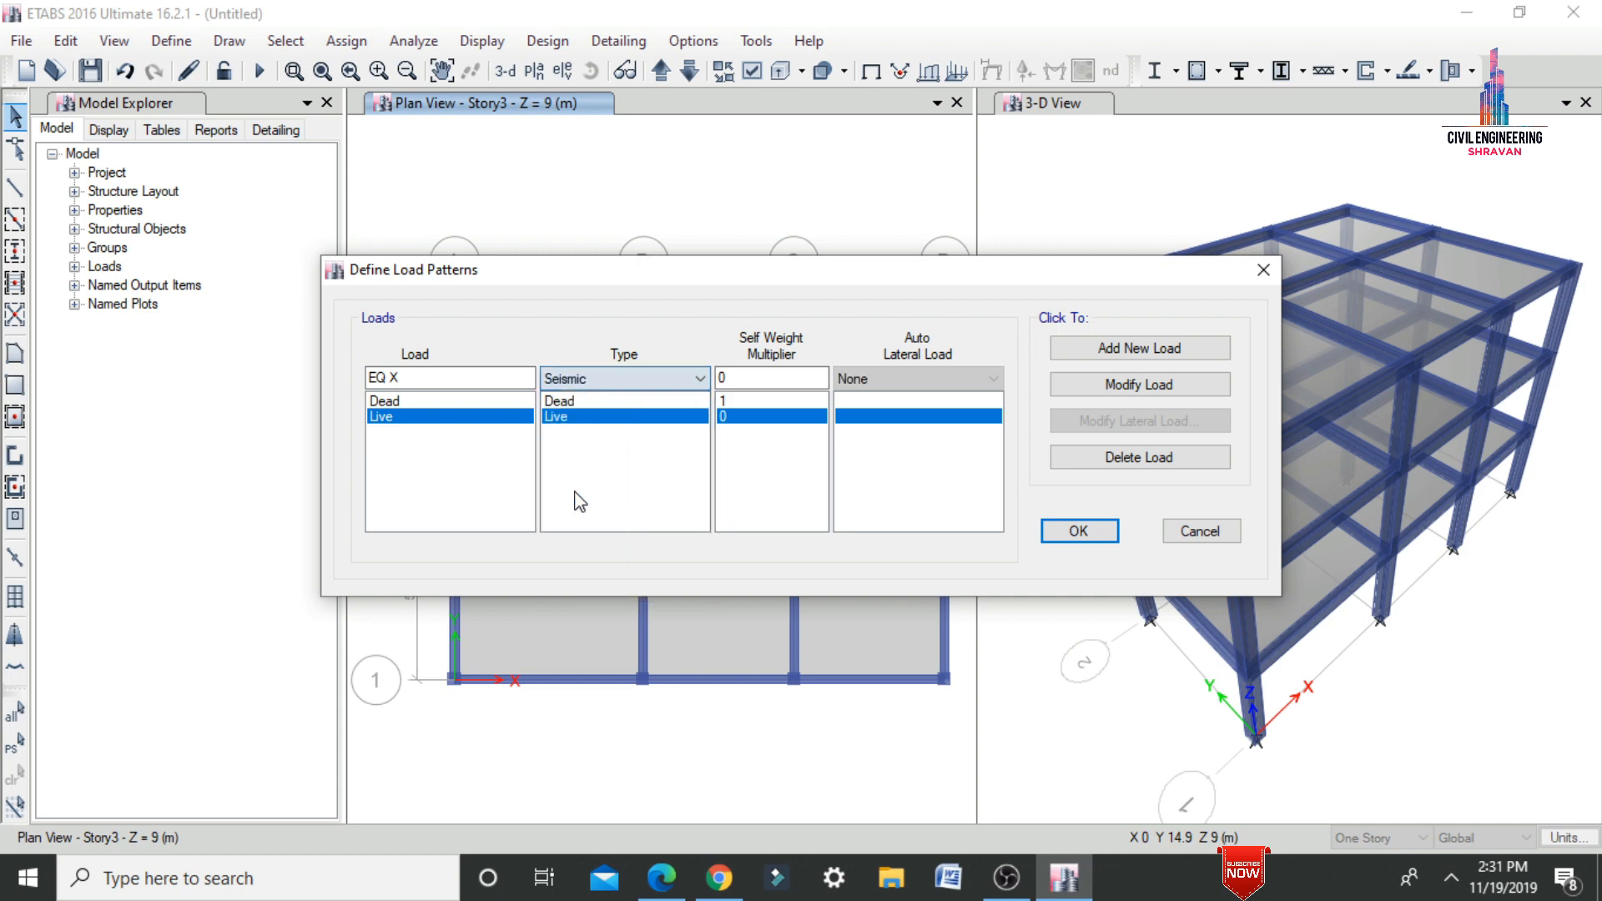
click(862, 379)
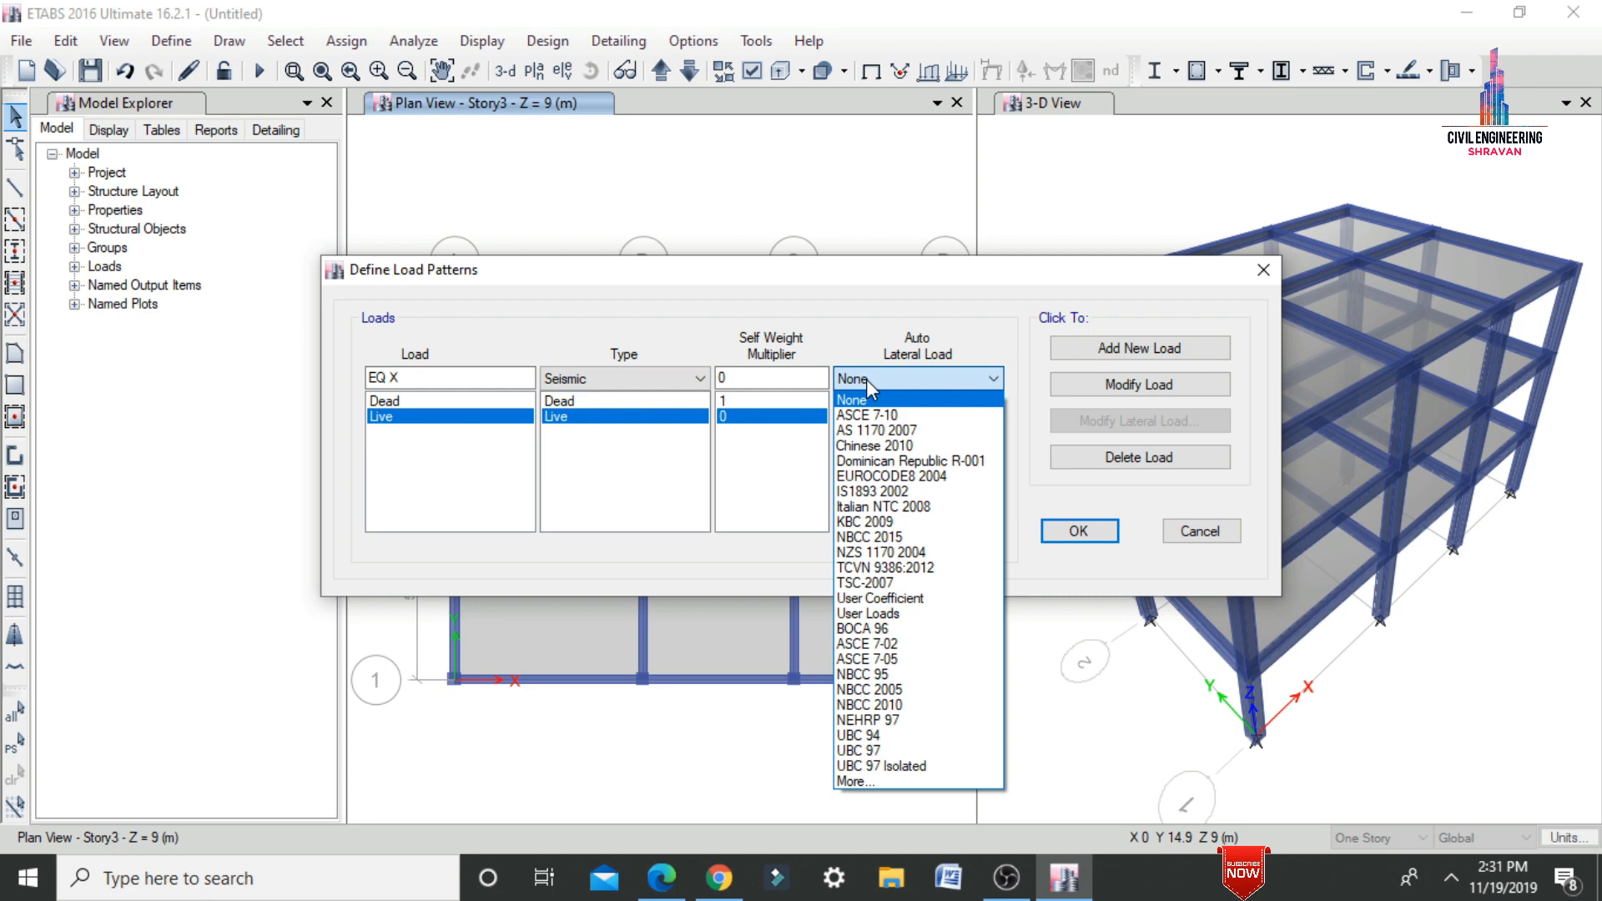
key(i)
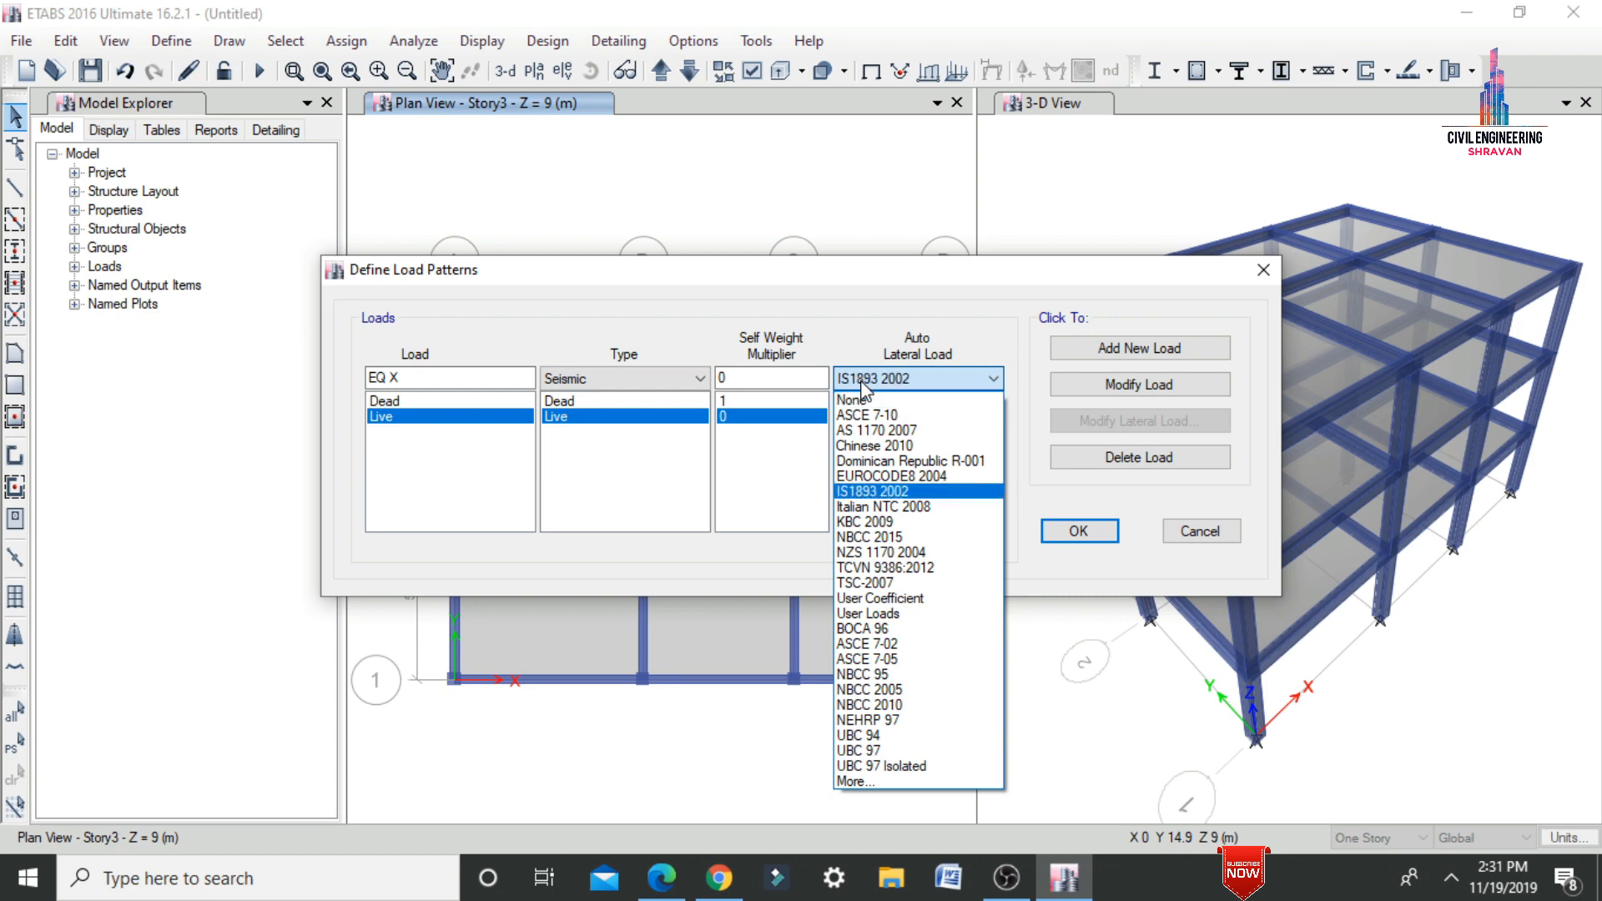
click(917, 490)
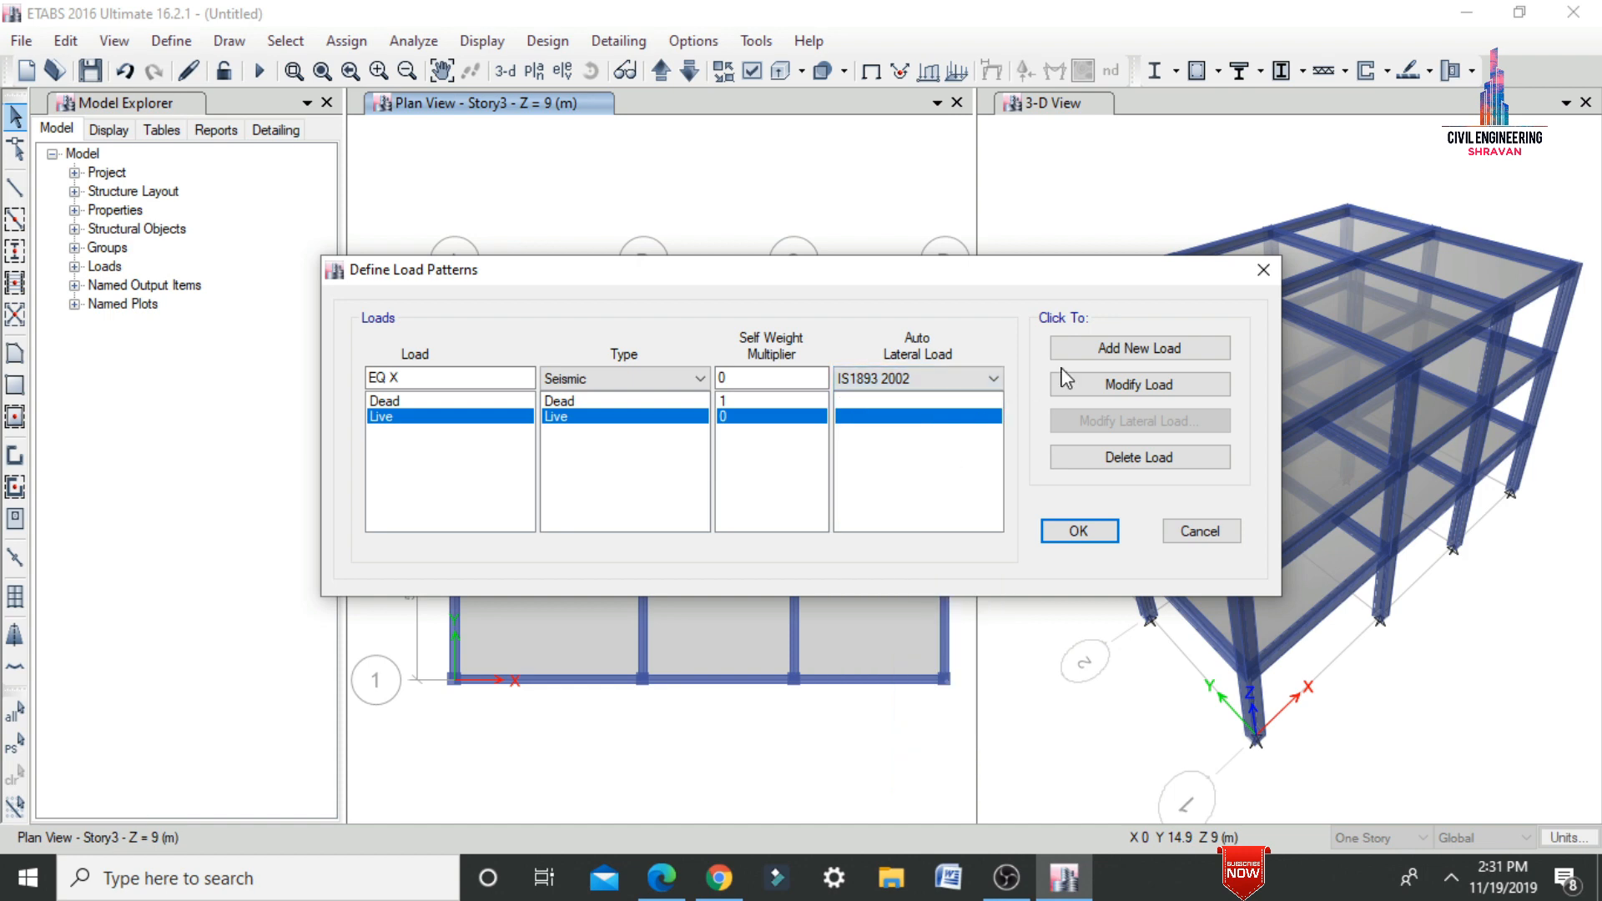
click(1083, 352)
click(426, 374)
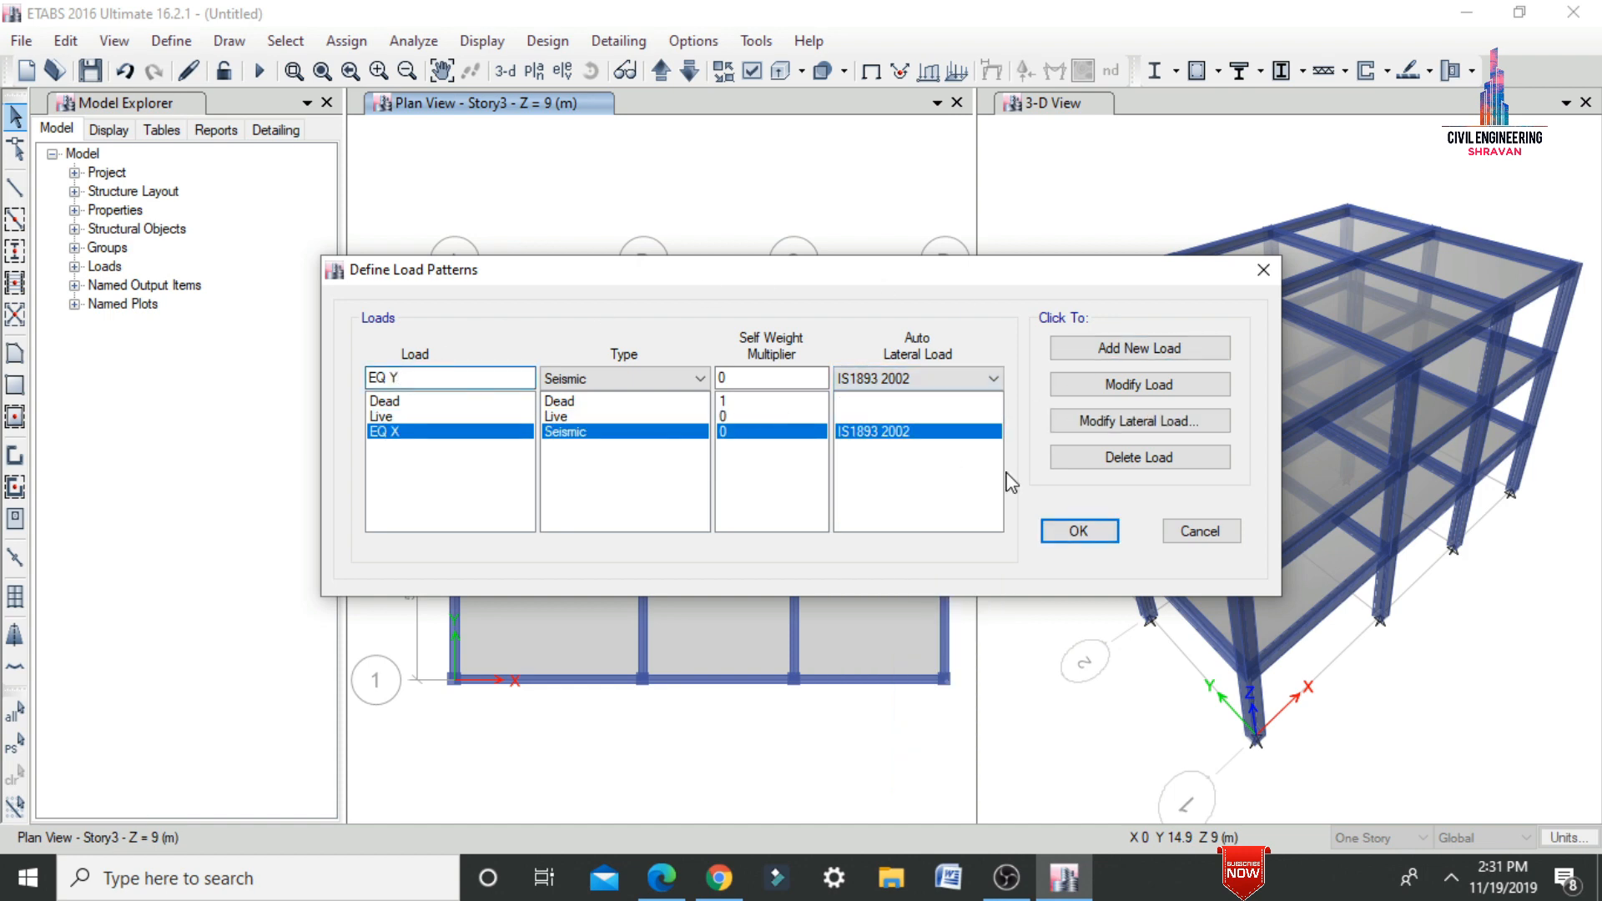
click(1140, 348)
- Add load patterns W X and W Y of type Wind with auto lateral load Indian IS 875:2015
click(452, 380)
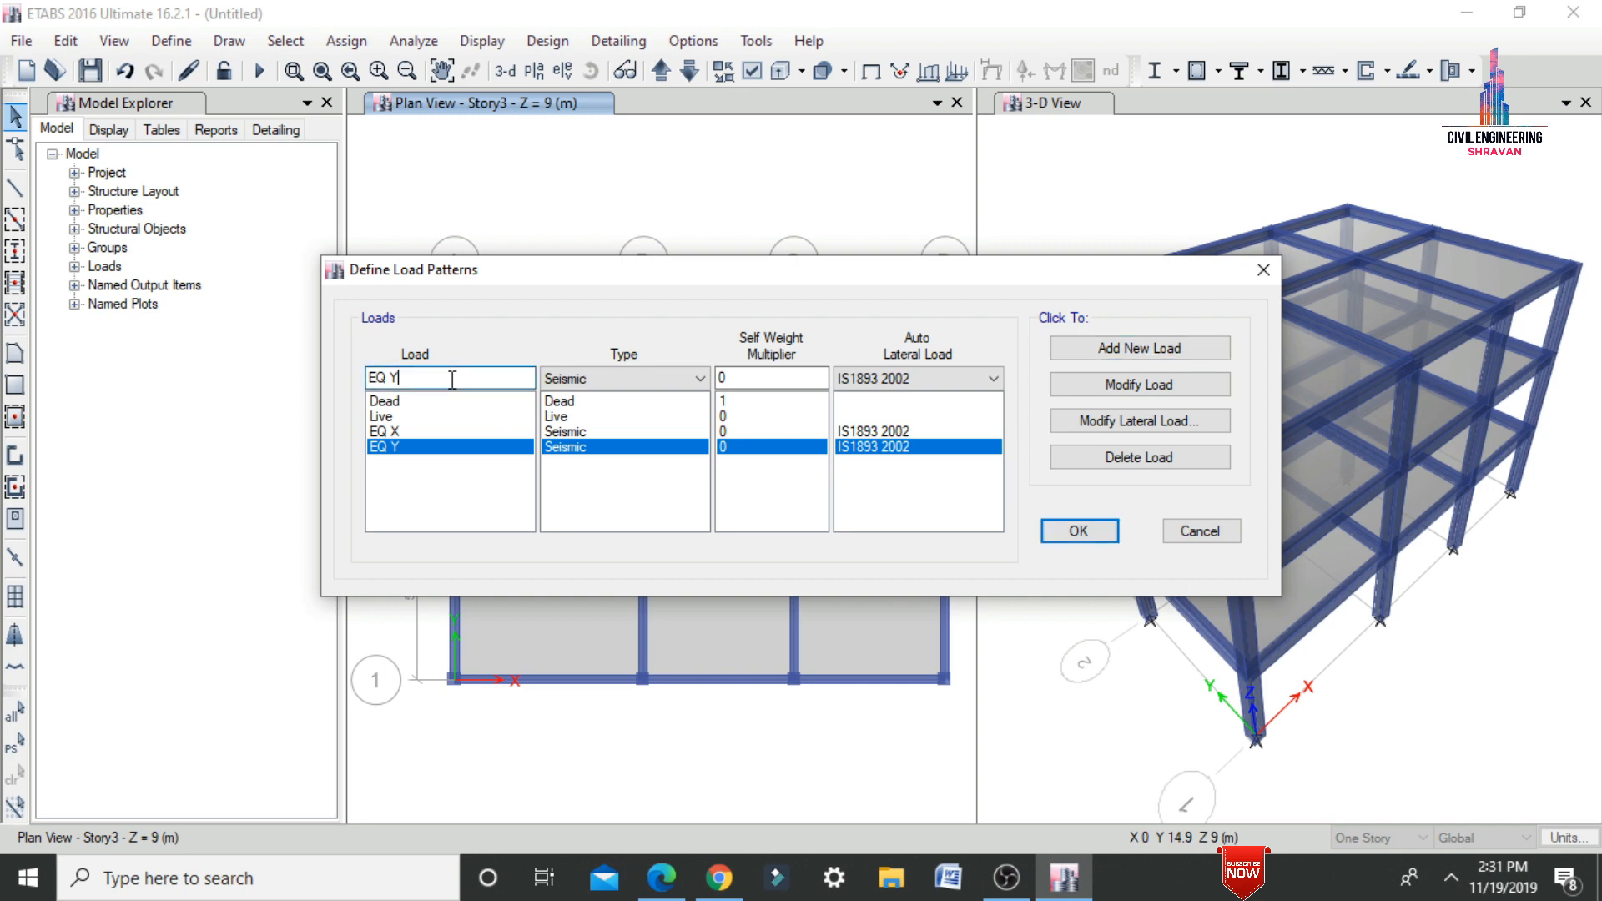
key(shift+Home)
text(W)
click(617, 380)
click(570, 522)
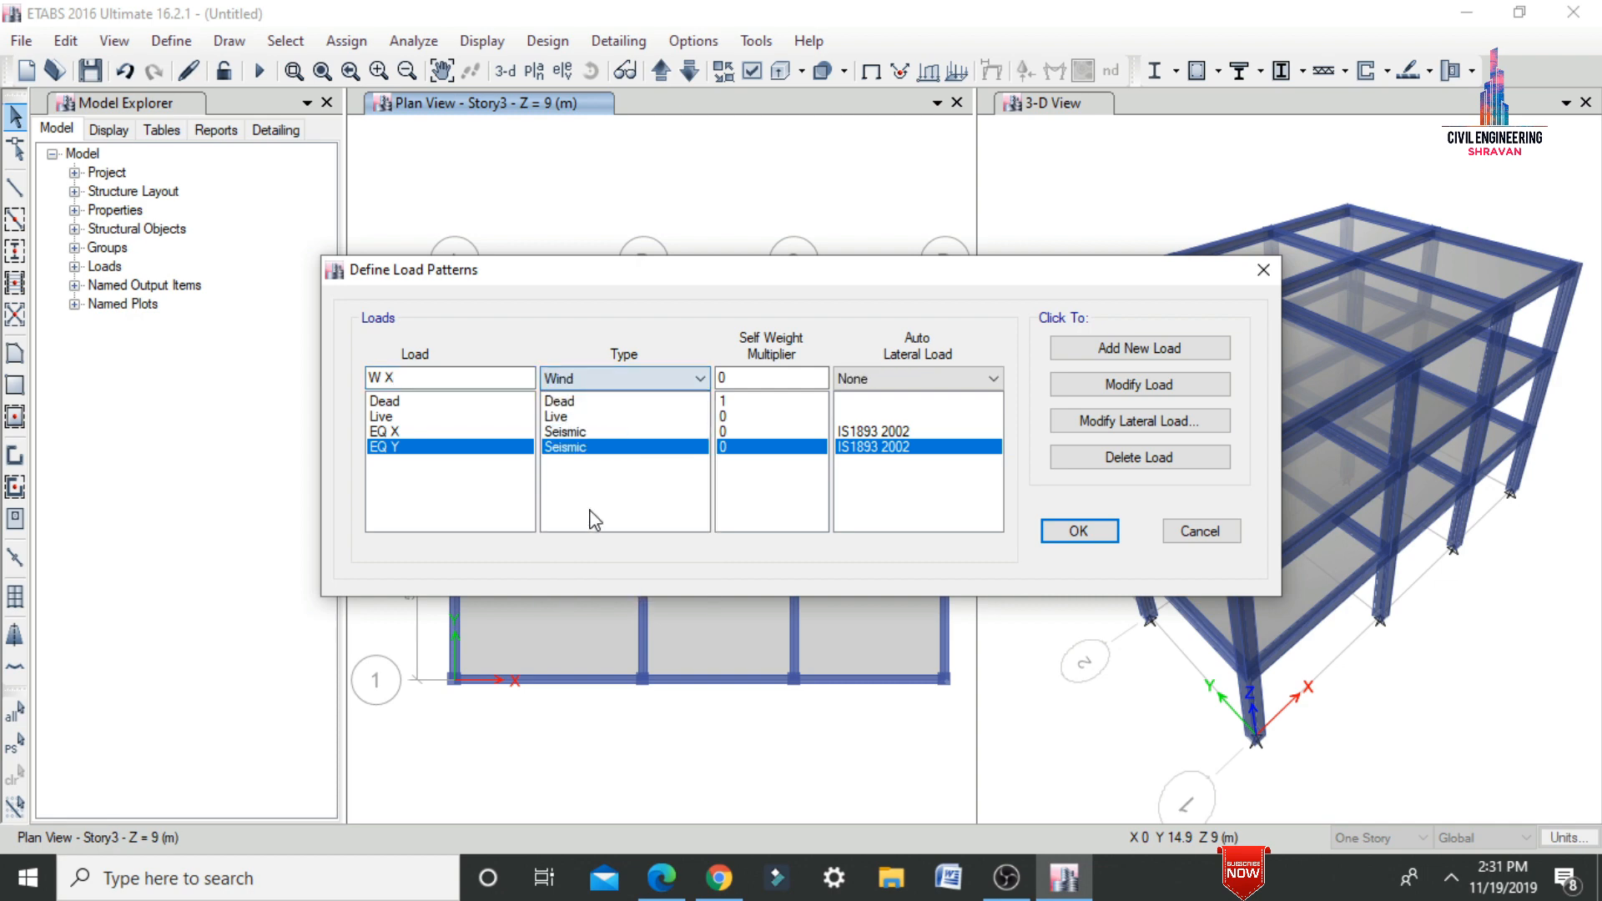
click(874, 378)
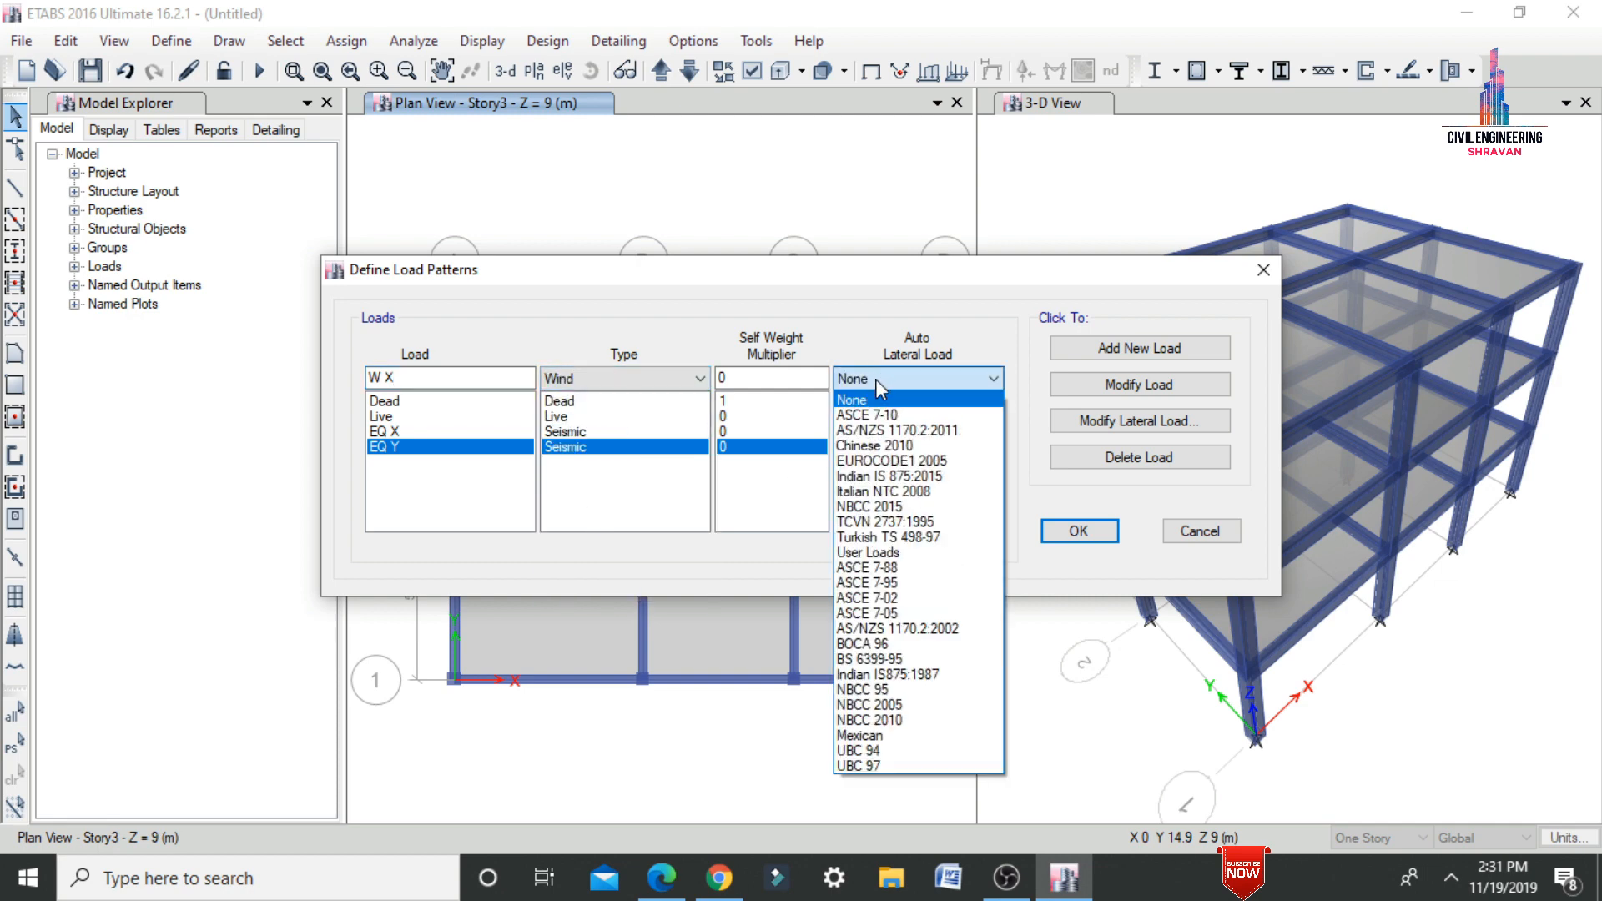
click(890, 477)
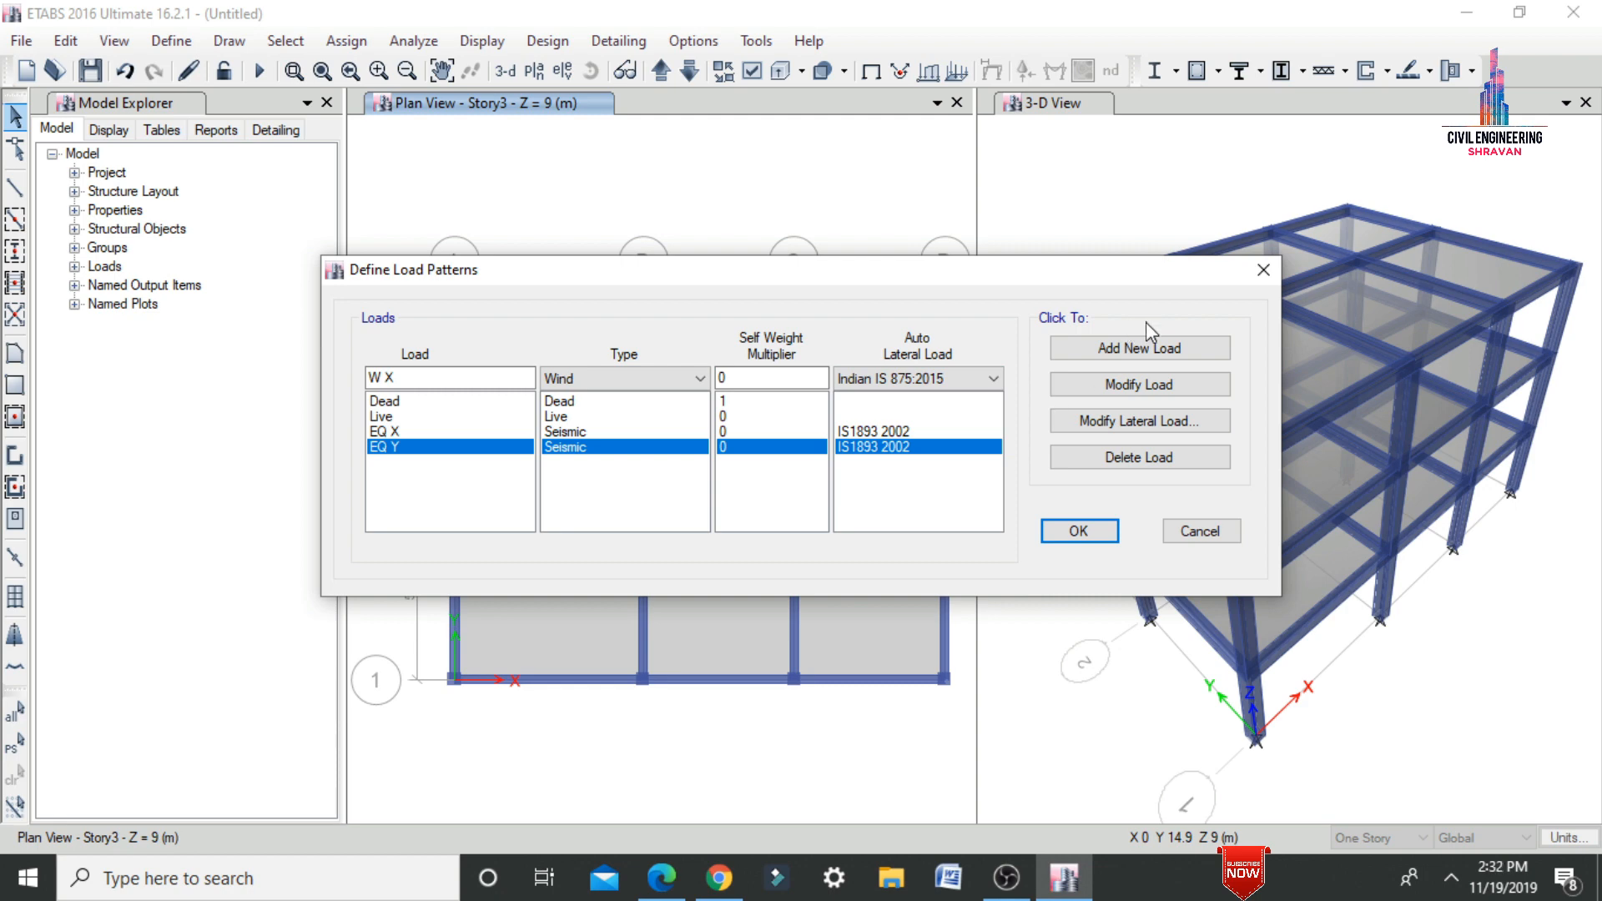
click(1136, 348)
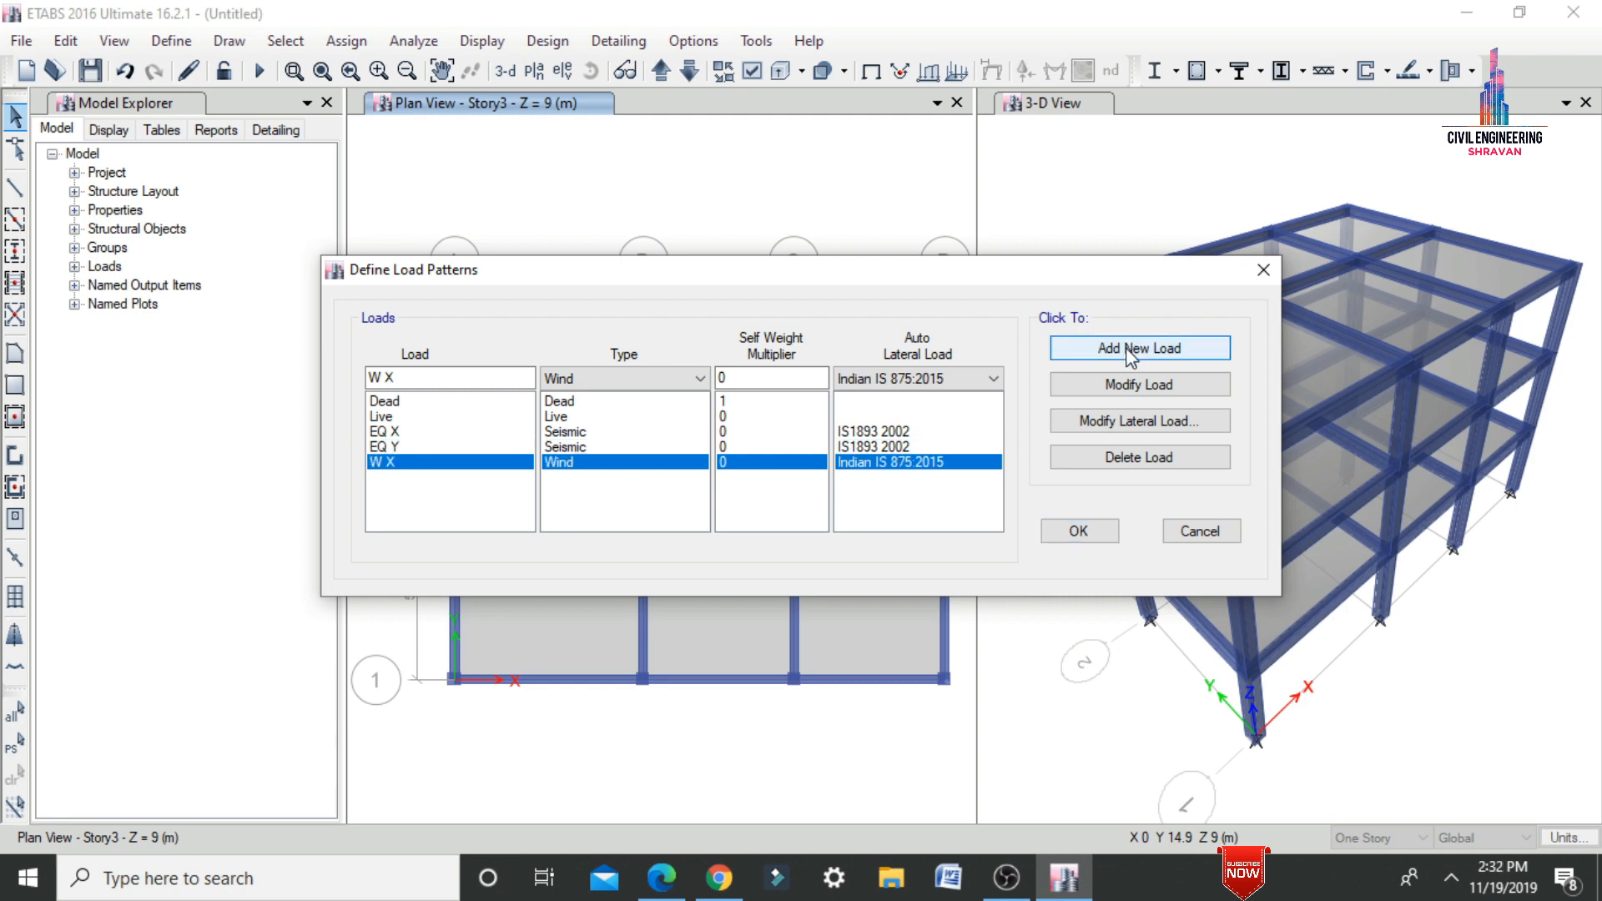
click(432, 379)
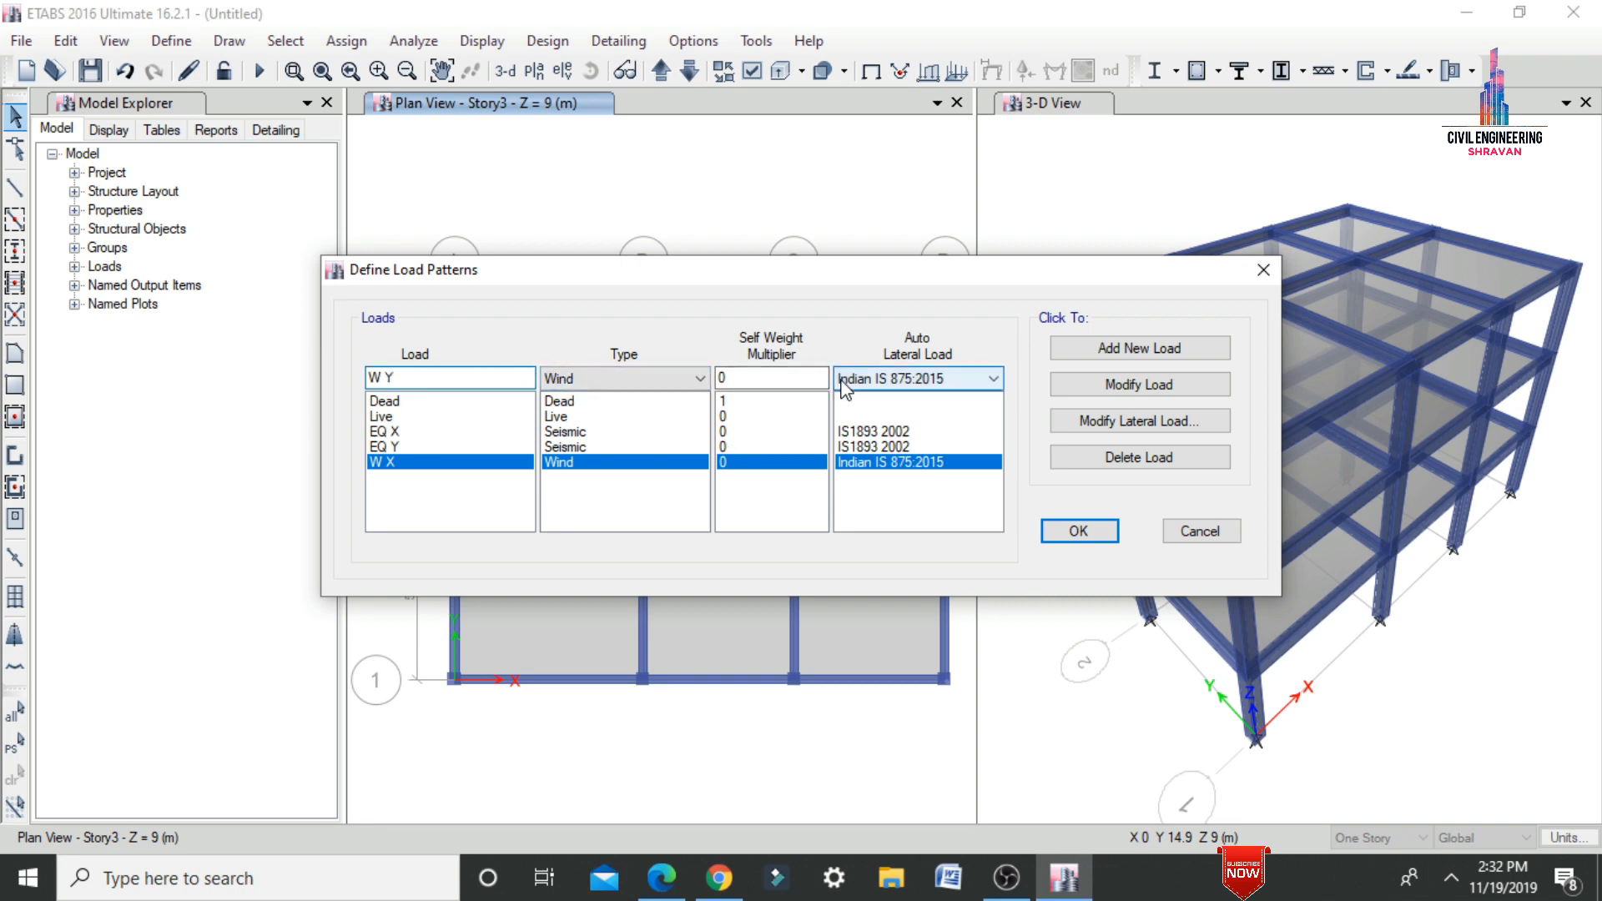
click(1080, 351)
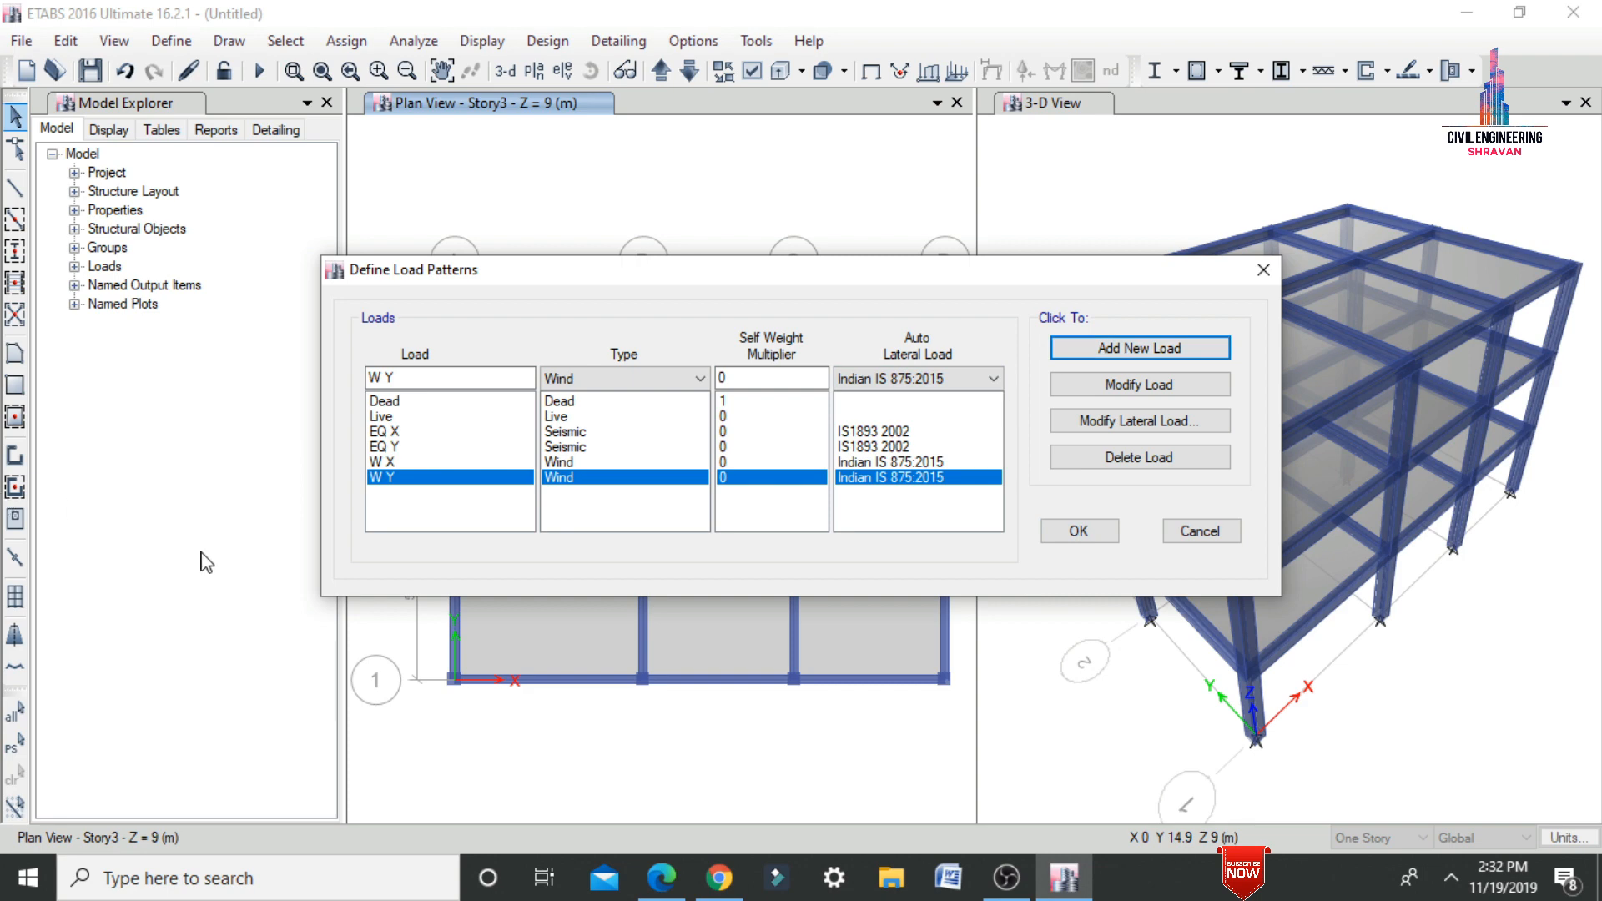
- Restrict the lateral load of seismic pattern EQ X to X Dir only, clearing the Y direction and all eccentricity options
click(398, 434)
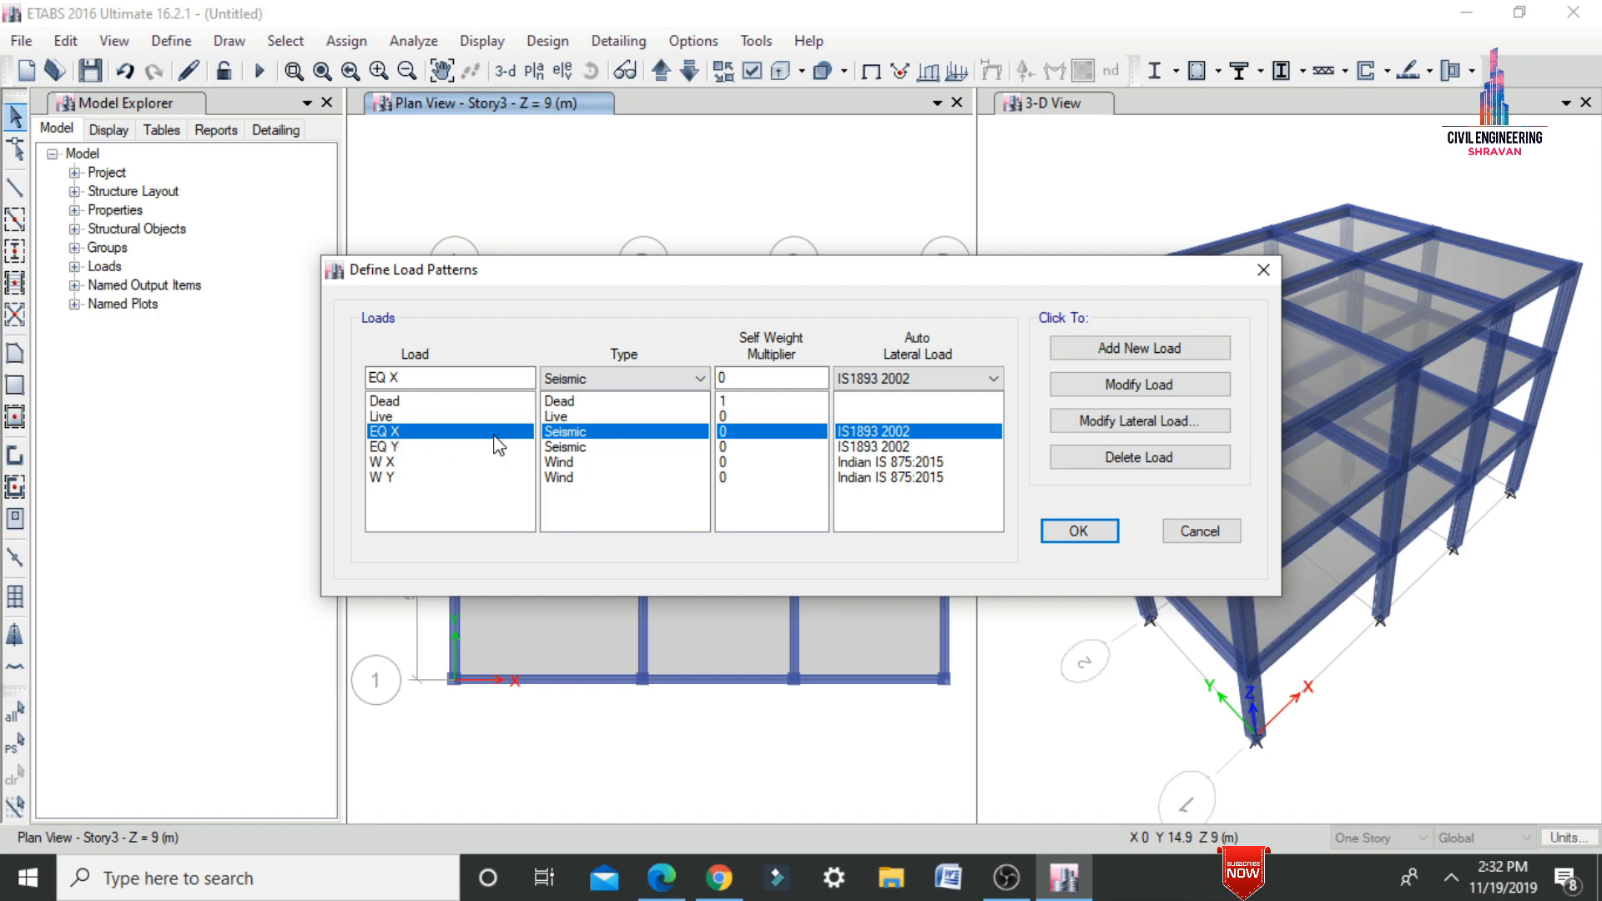
click(1097, 424)
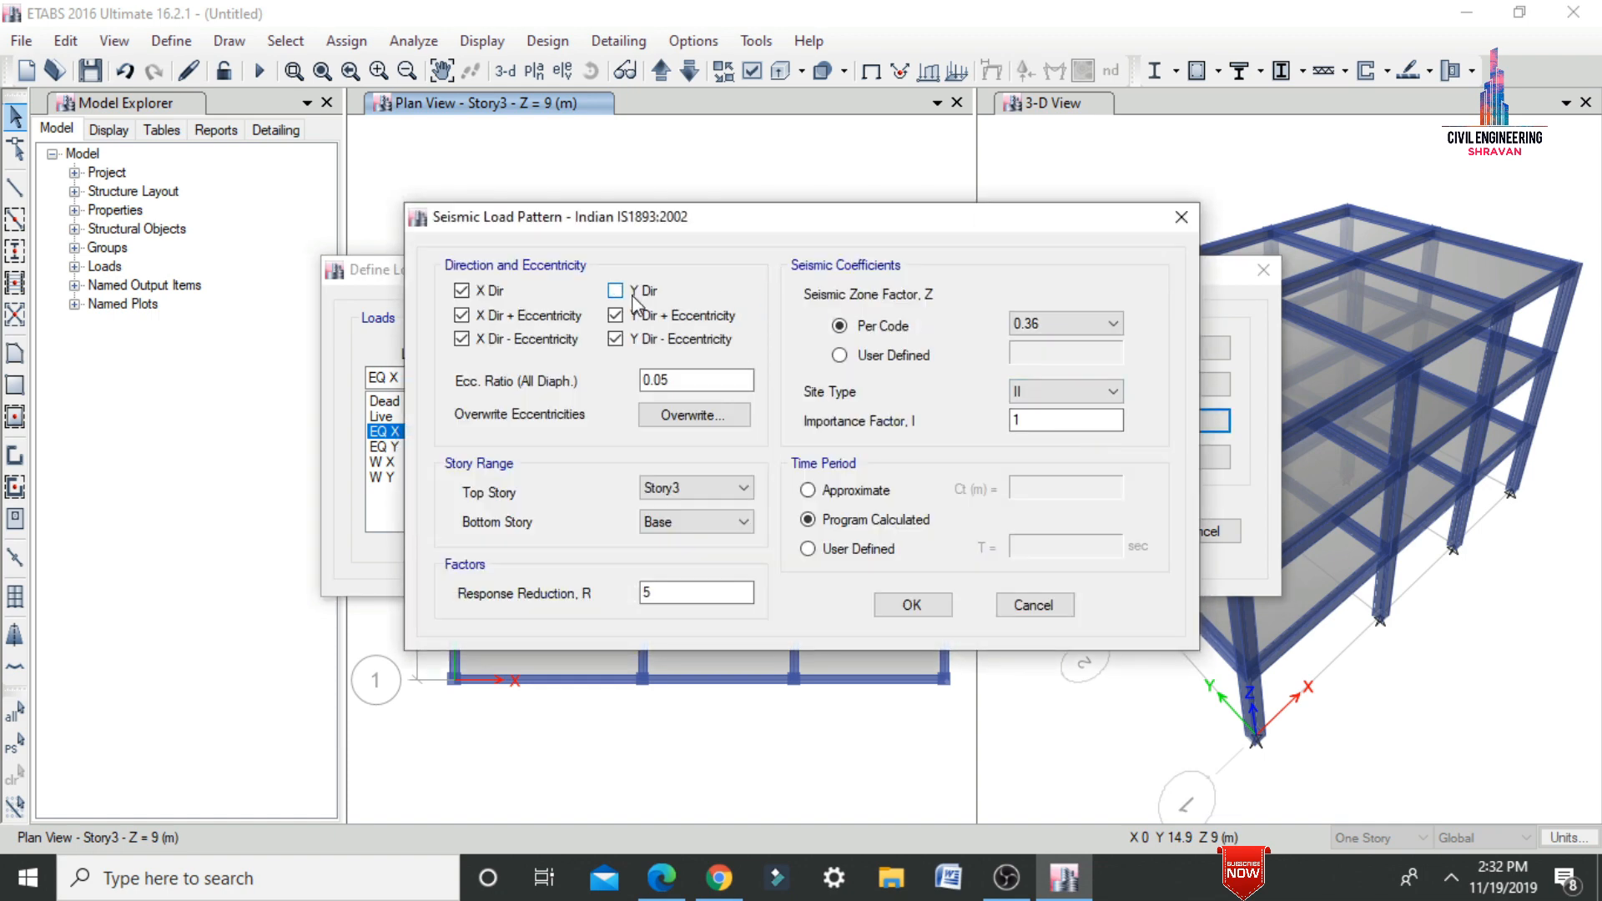
click(615, 316)
click(616, 339)
click(462, 338)
click(495, 323)
- Set EQ X's seismic zone factor to 0.36 per code and site type to II, and accept the lateral load
click(1018, 325)
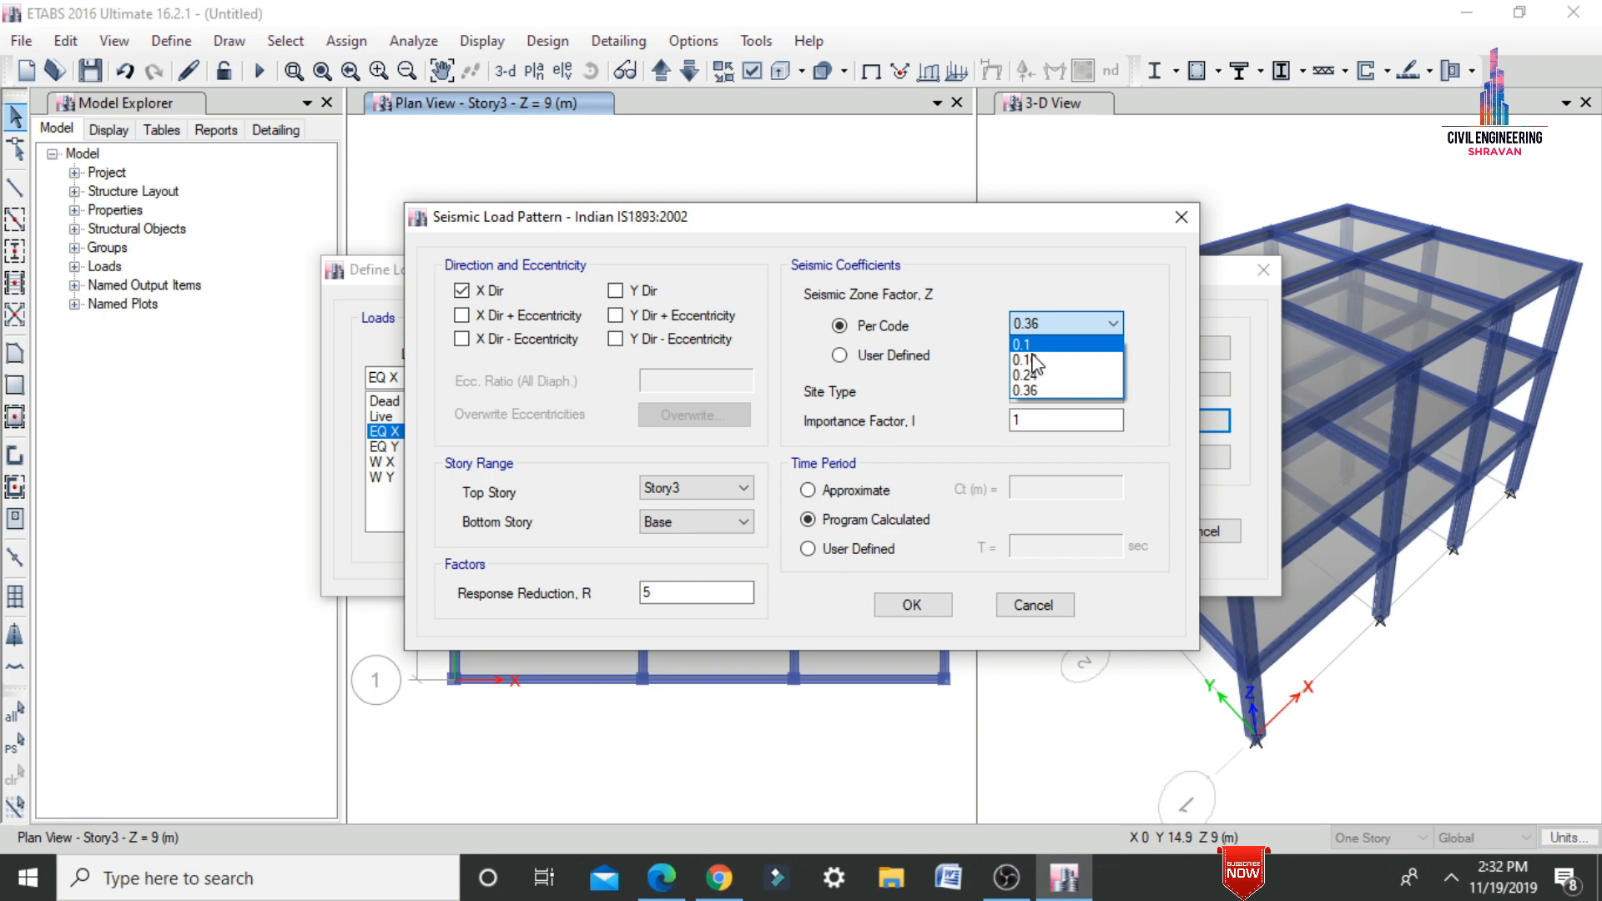
click(1042, 392)
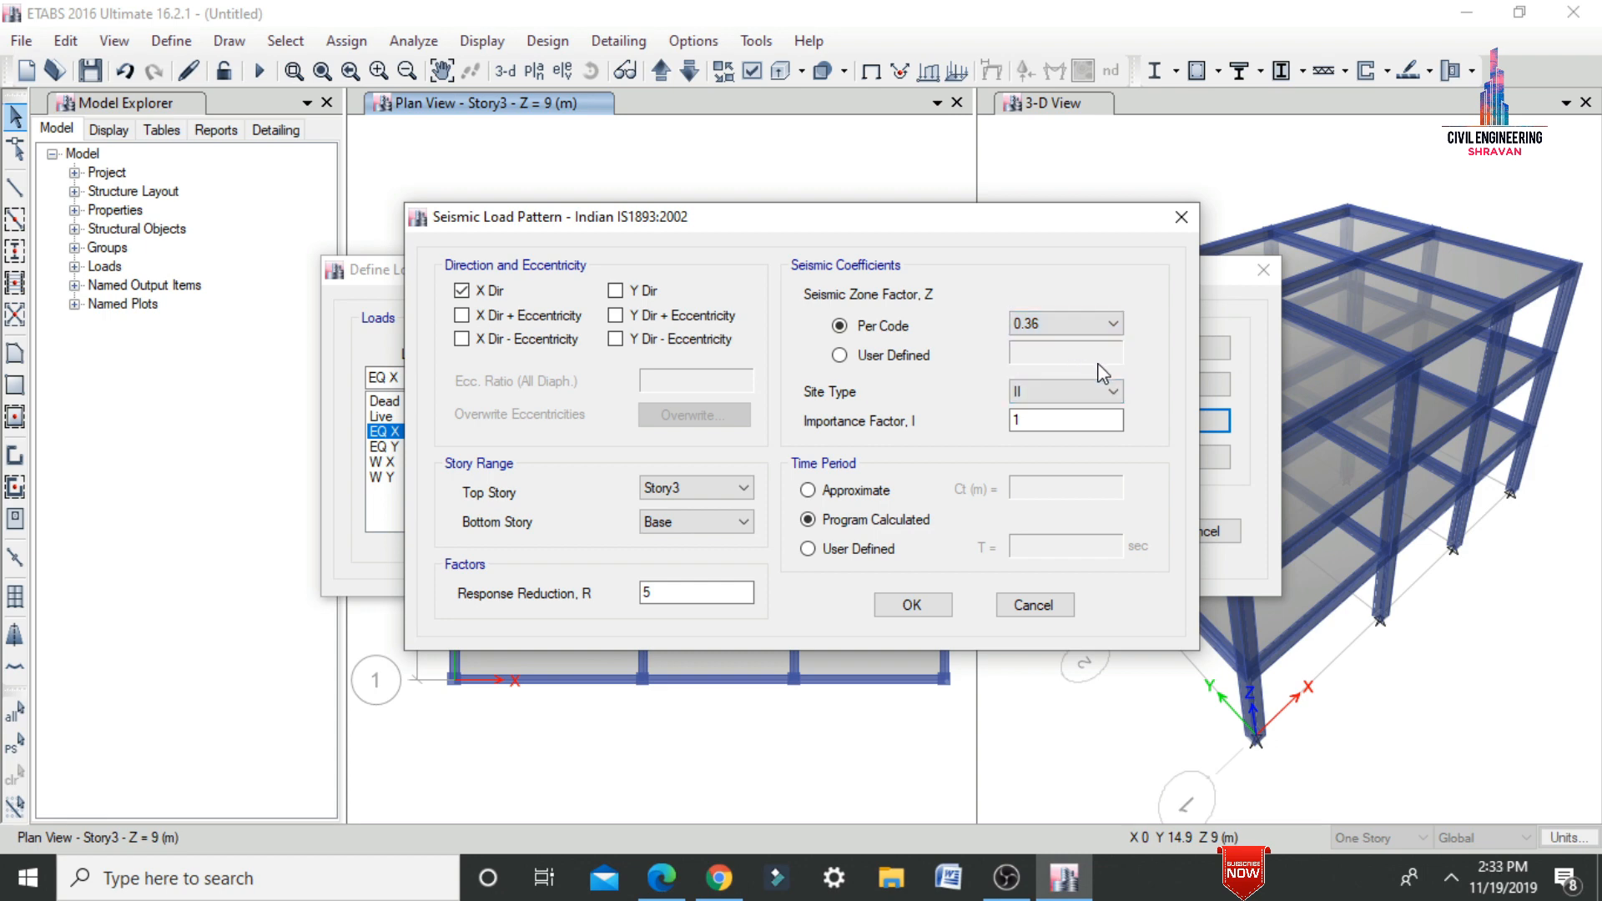
click(1068, 393)
click(1066, 409)
click(931, 607)
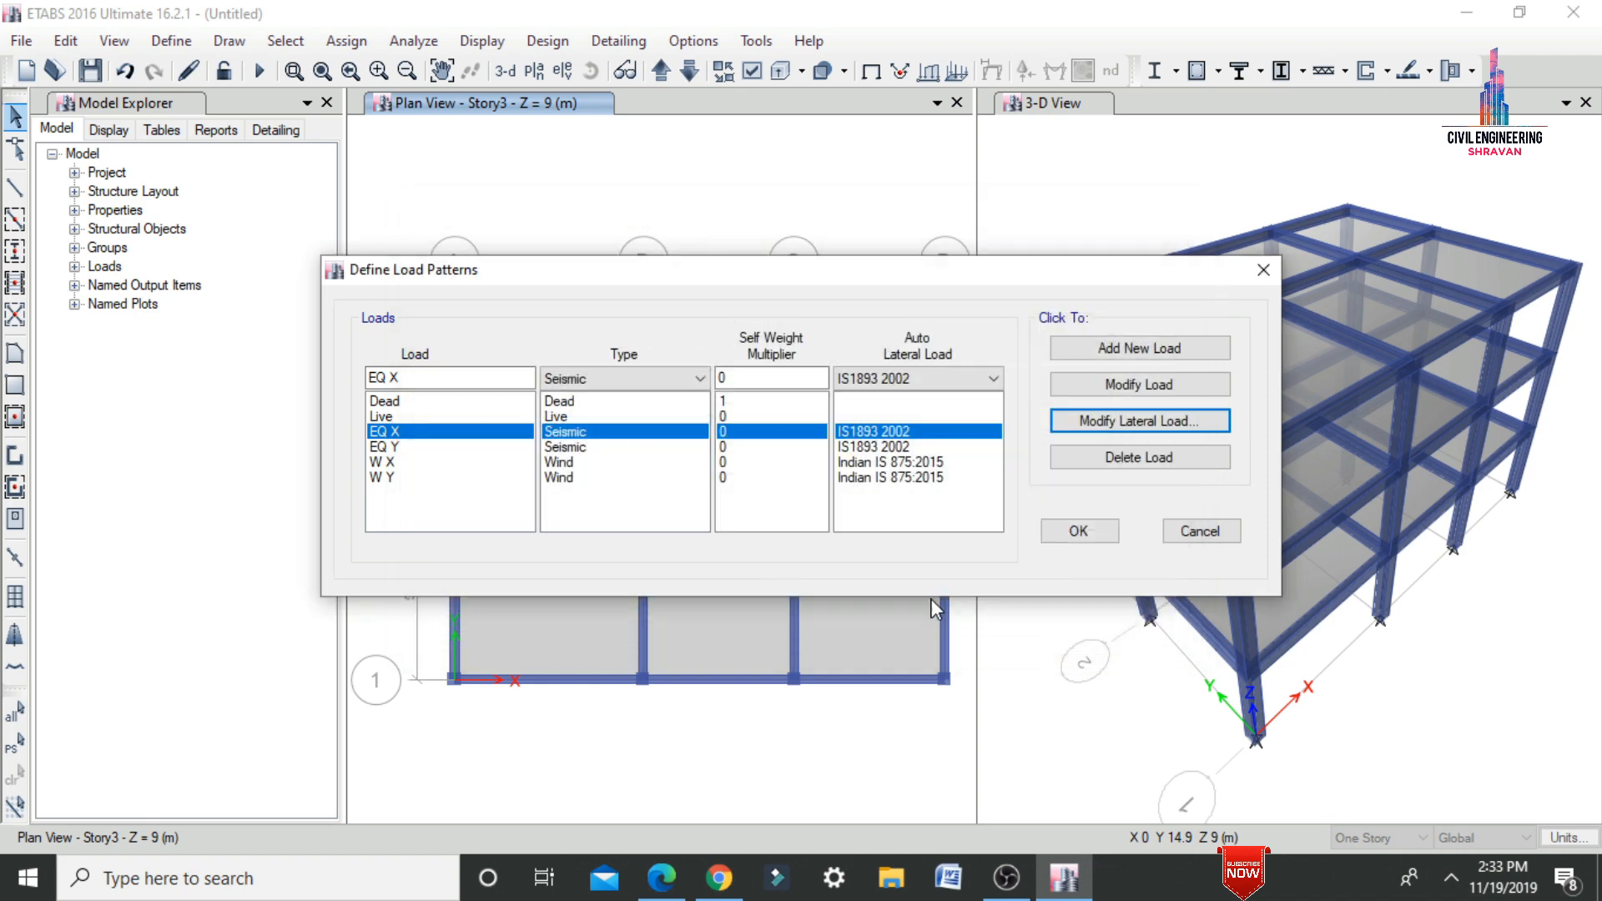
- Restrict the lateral load of seismic pattern EQ Y to Y Dir only, clearing the X direction and all eccentricity options
click(389, 448)
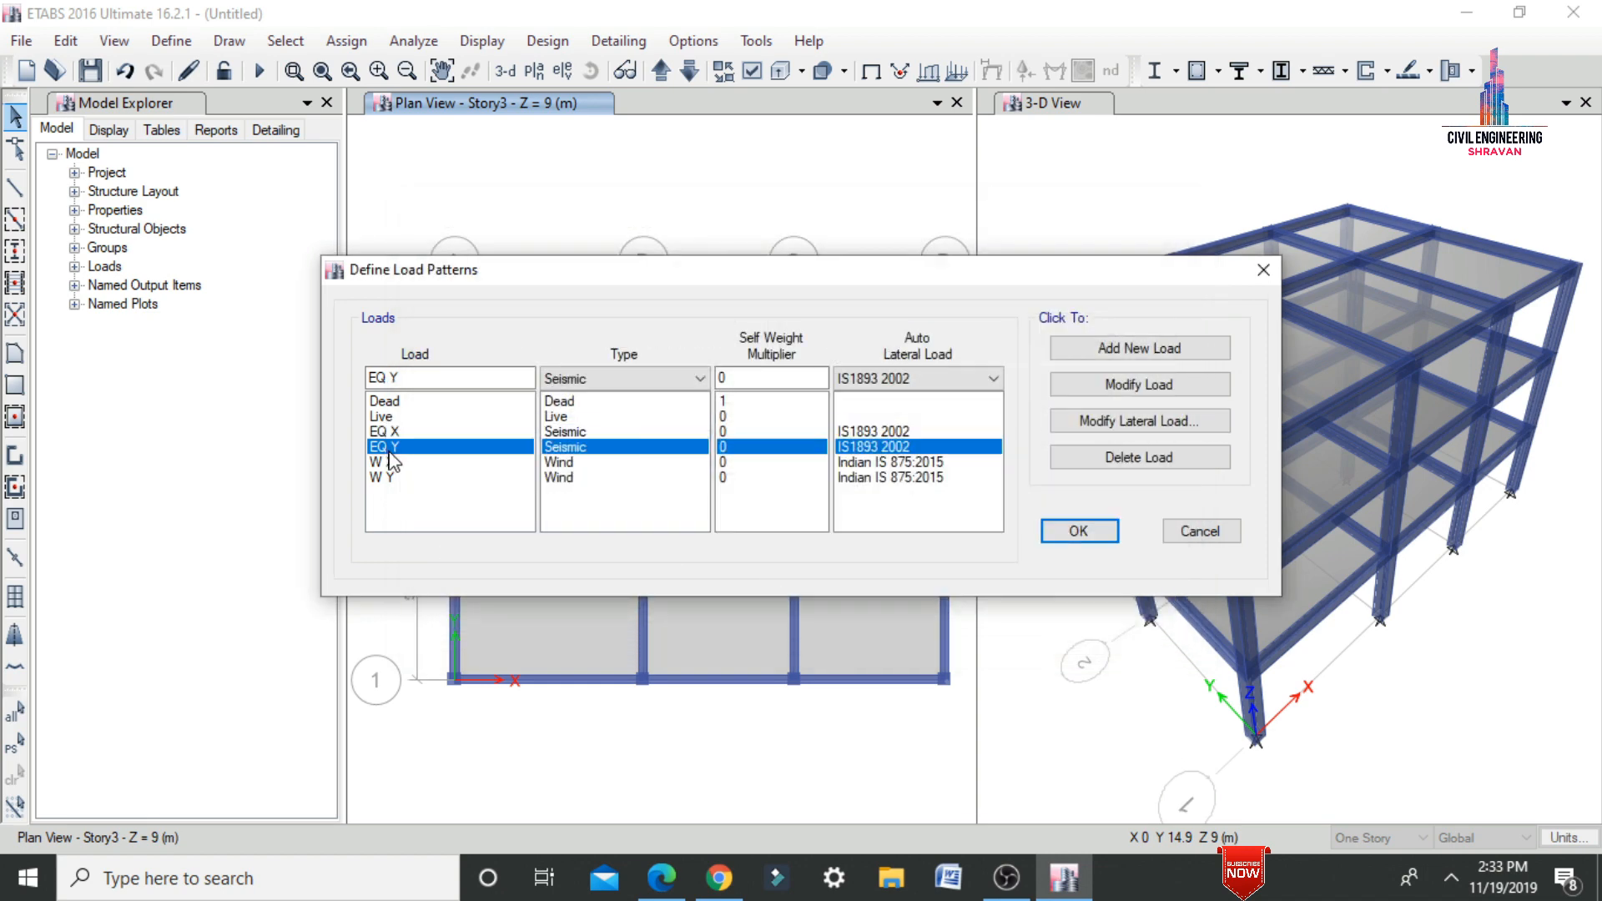
click(1087, 422)
click(461, 290)
click(463, 316)
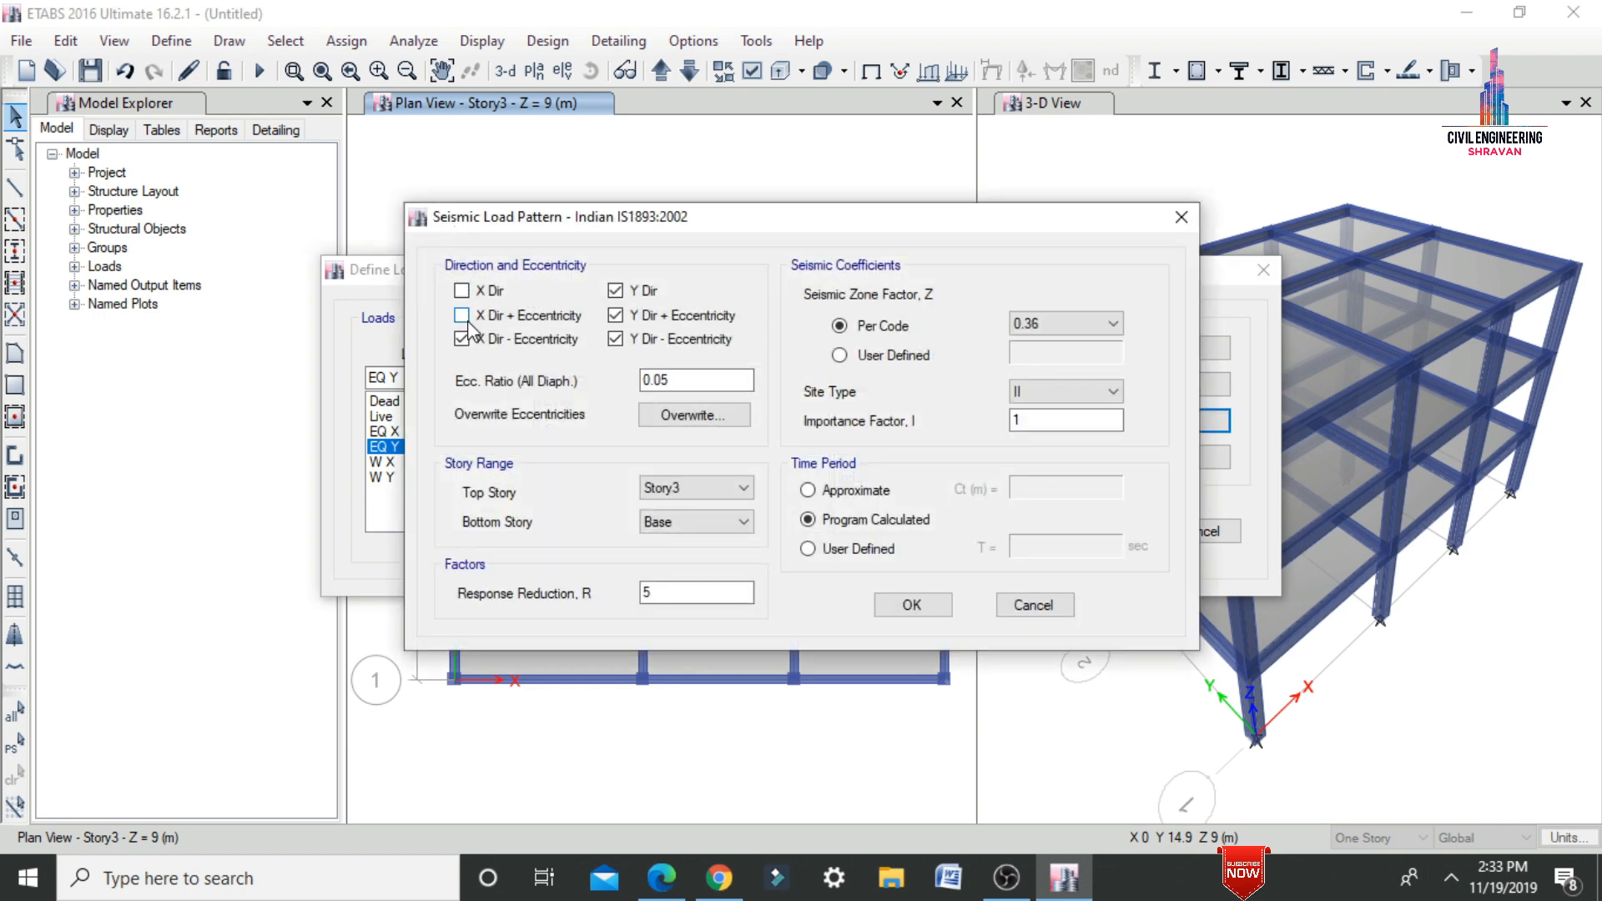
click(461, 339)
click(616, 339)
click(616, 316)
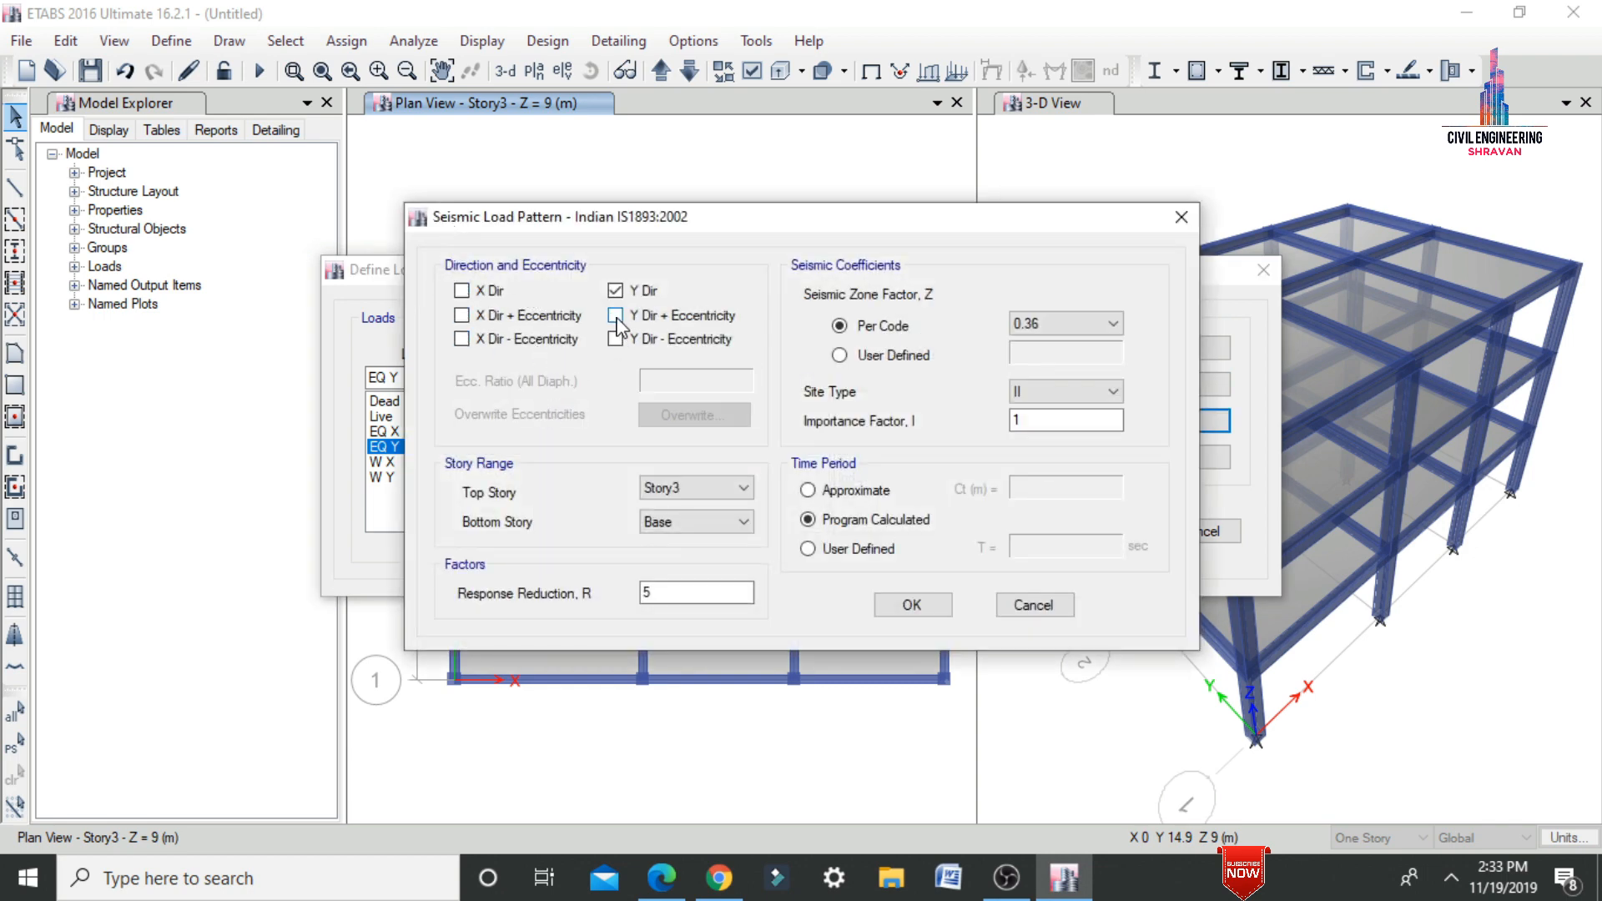
- Set EQ Y's seismic zone factor to 0.36 per code and site type to II, and accept the lateral load
click(1063, 330)
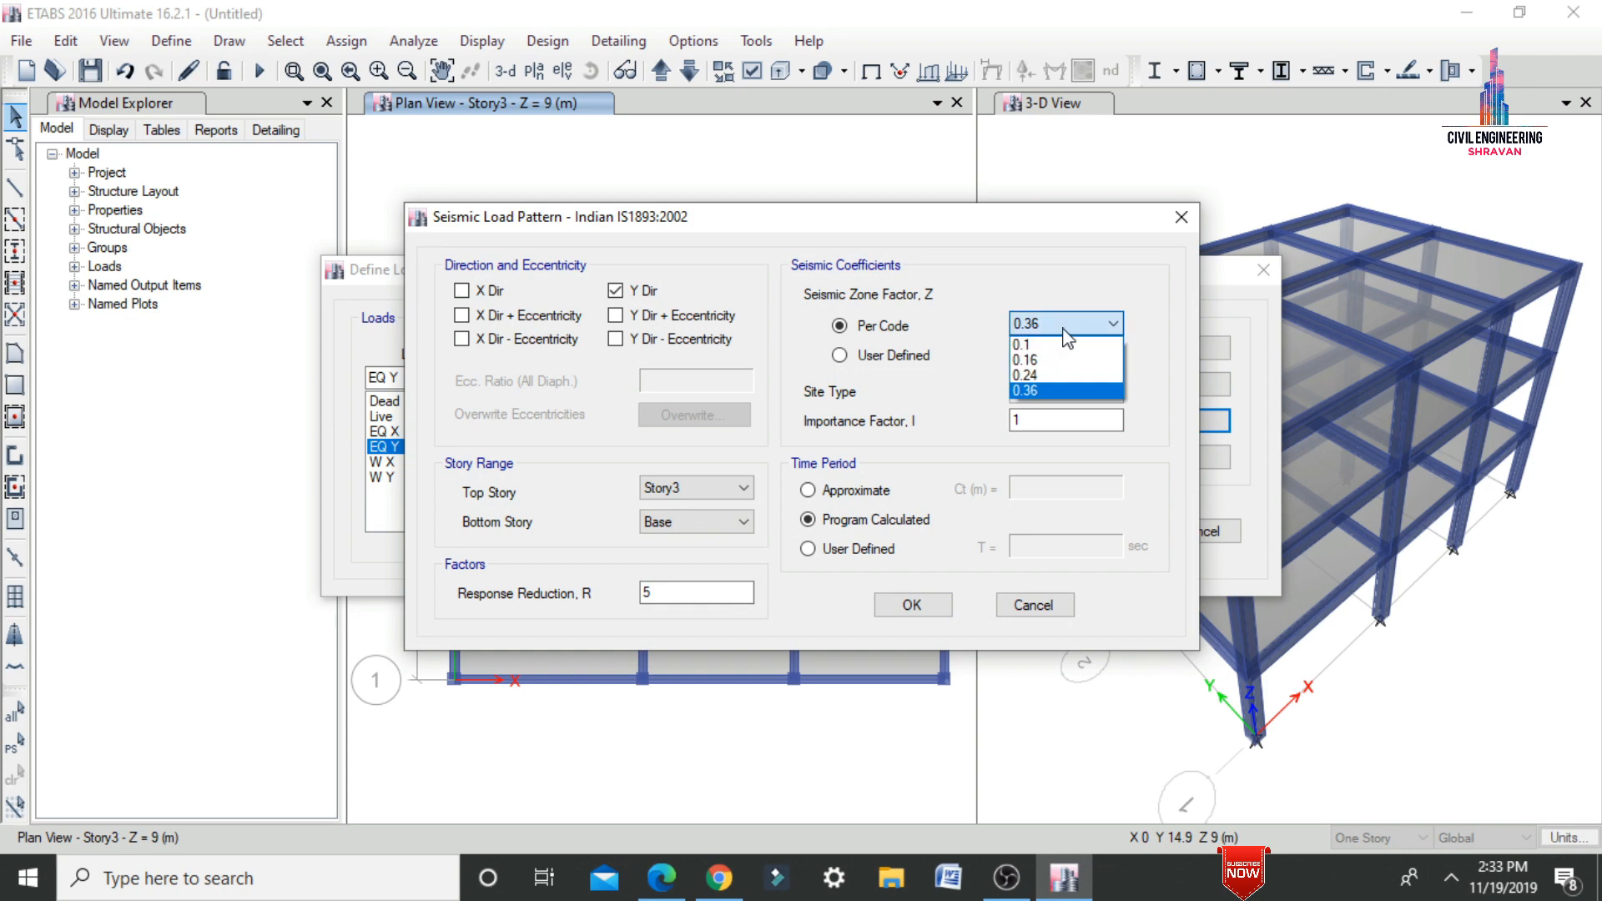
click(1035, 392)
click(1037, 391)
click(1030, 413)
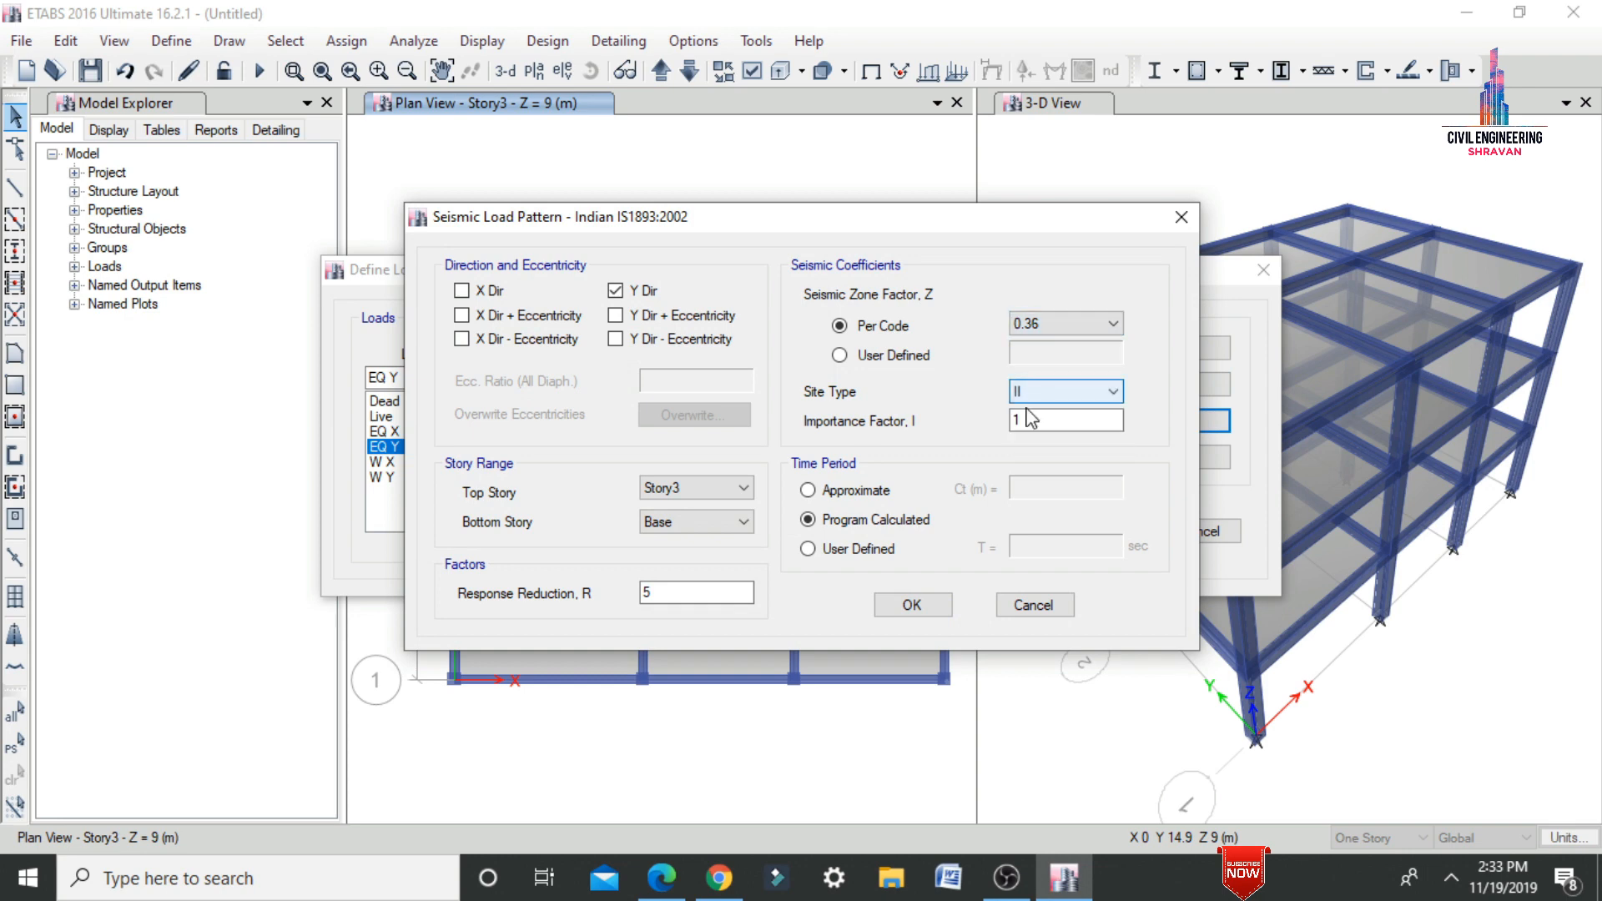
click(912, 606)
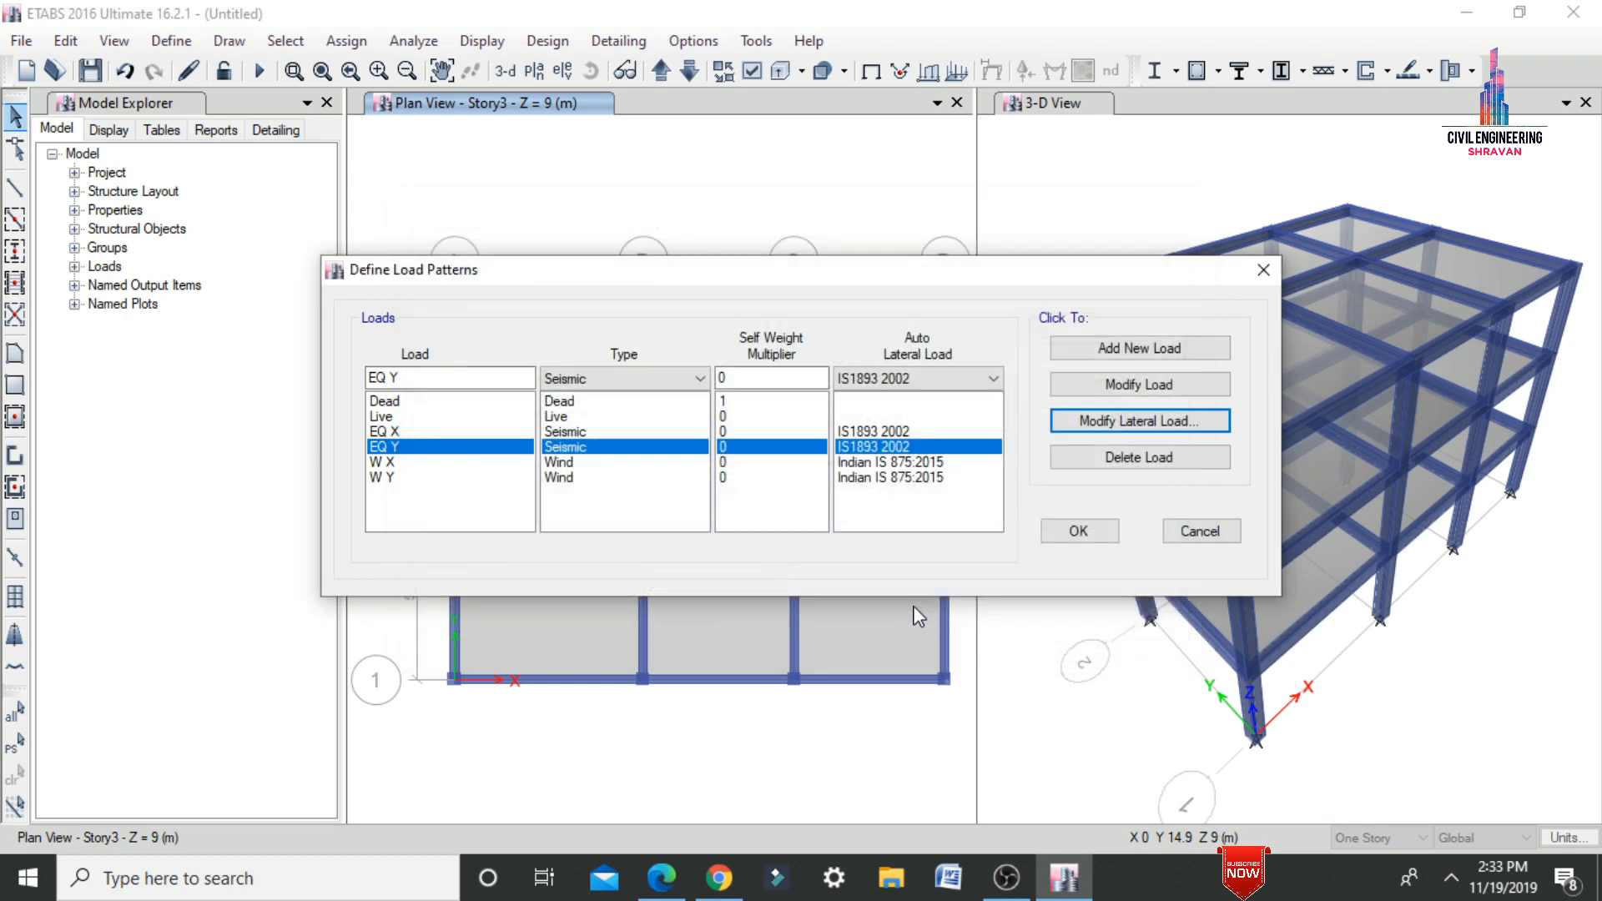
- Set the wind speed of load pattern W X to 44 m/s and its terrain category to 4
click(415, 464)
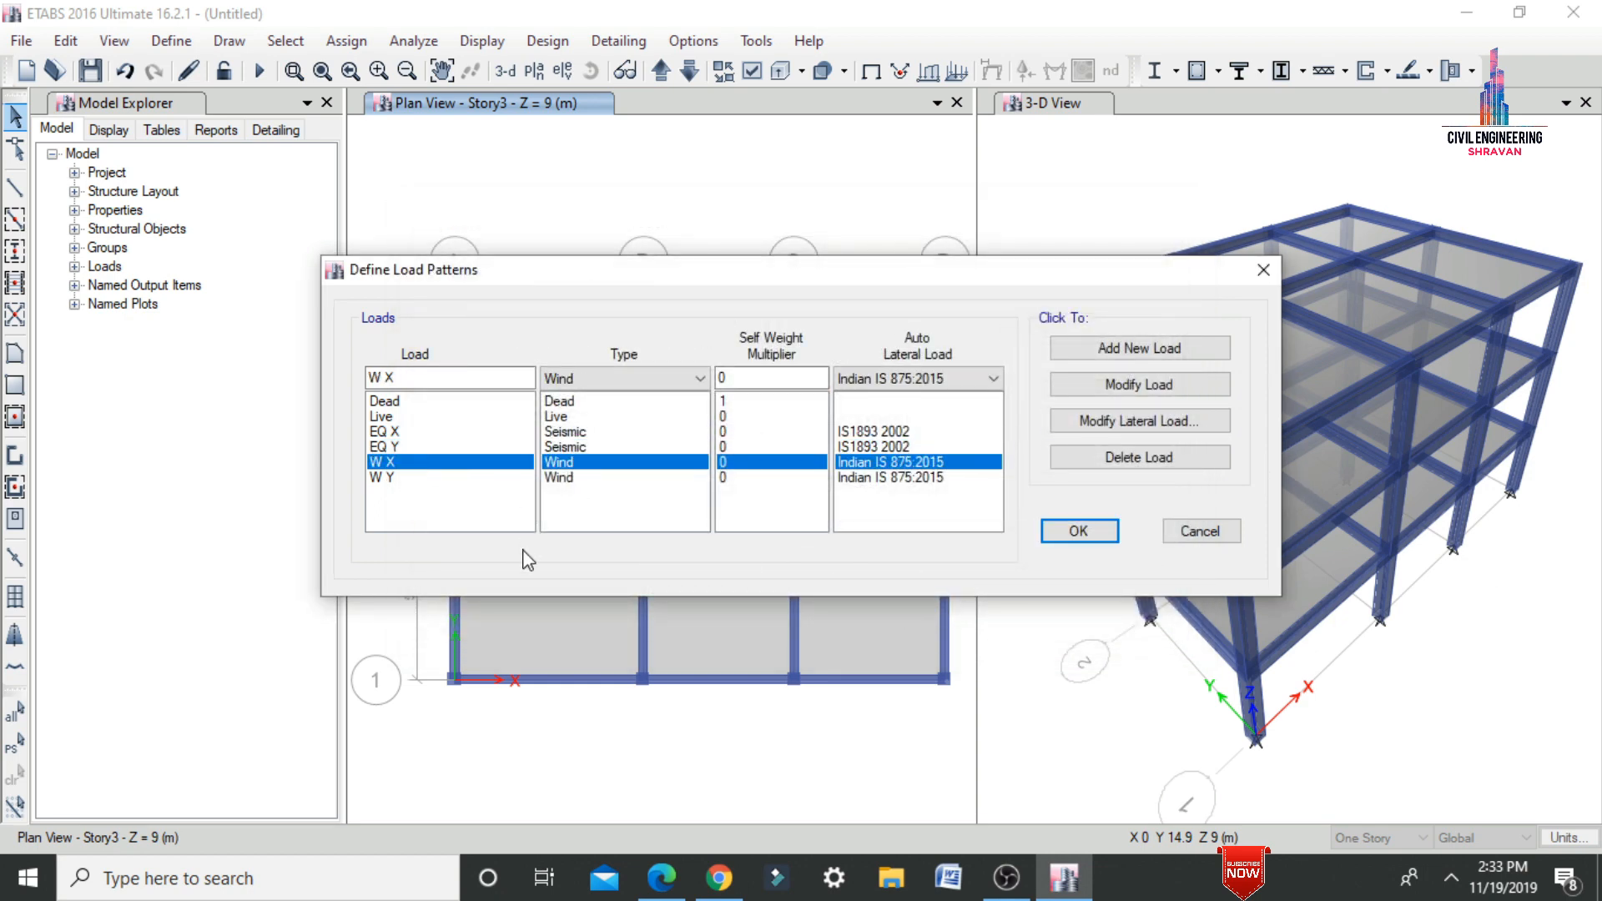
click(1071, 435)
double_click(1113, 274)
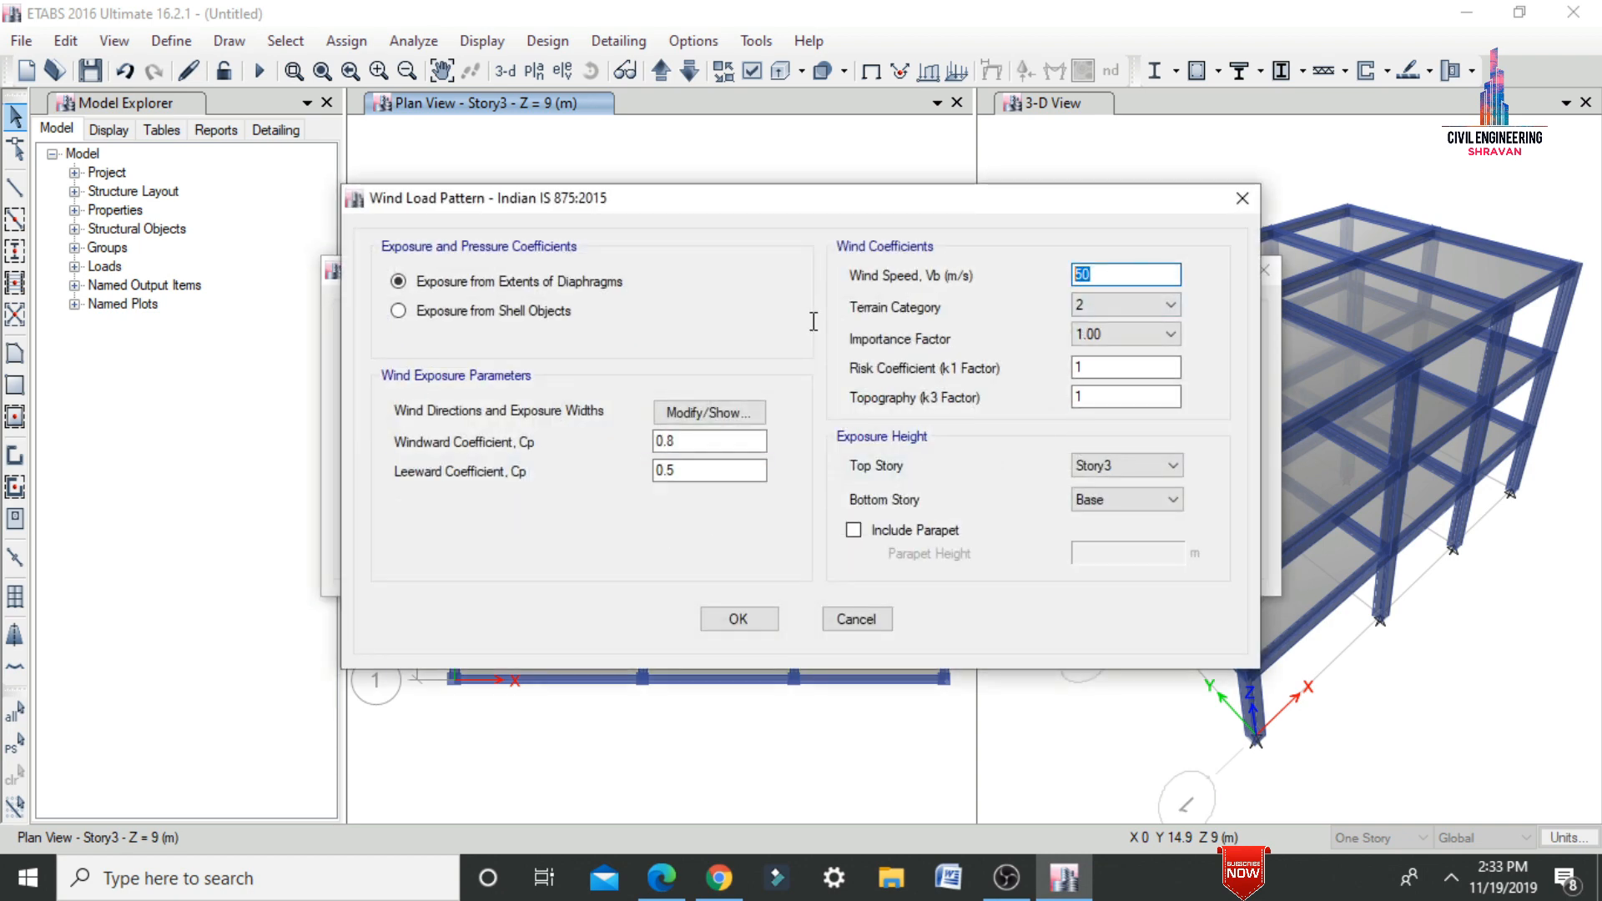
text(44)
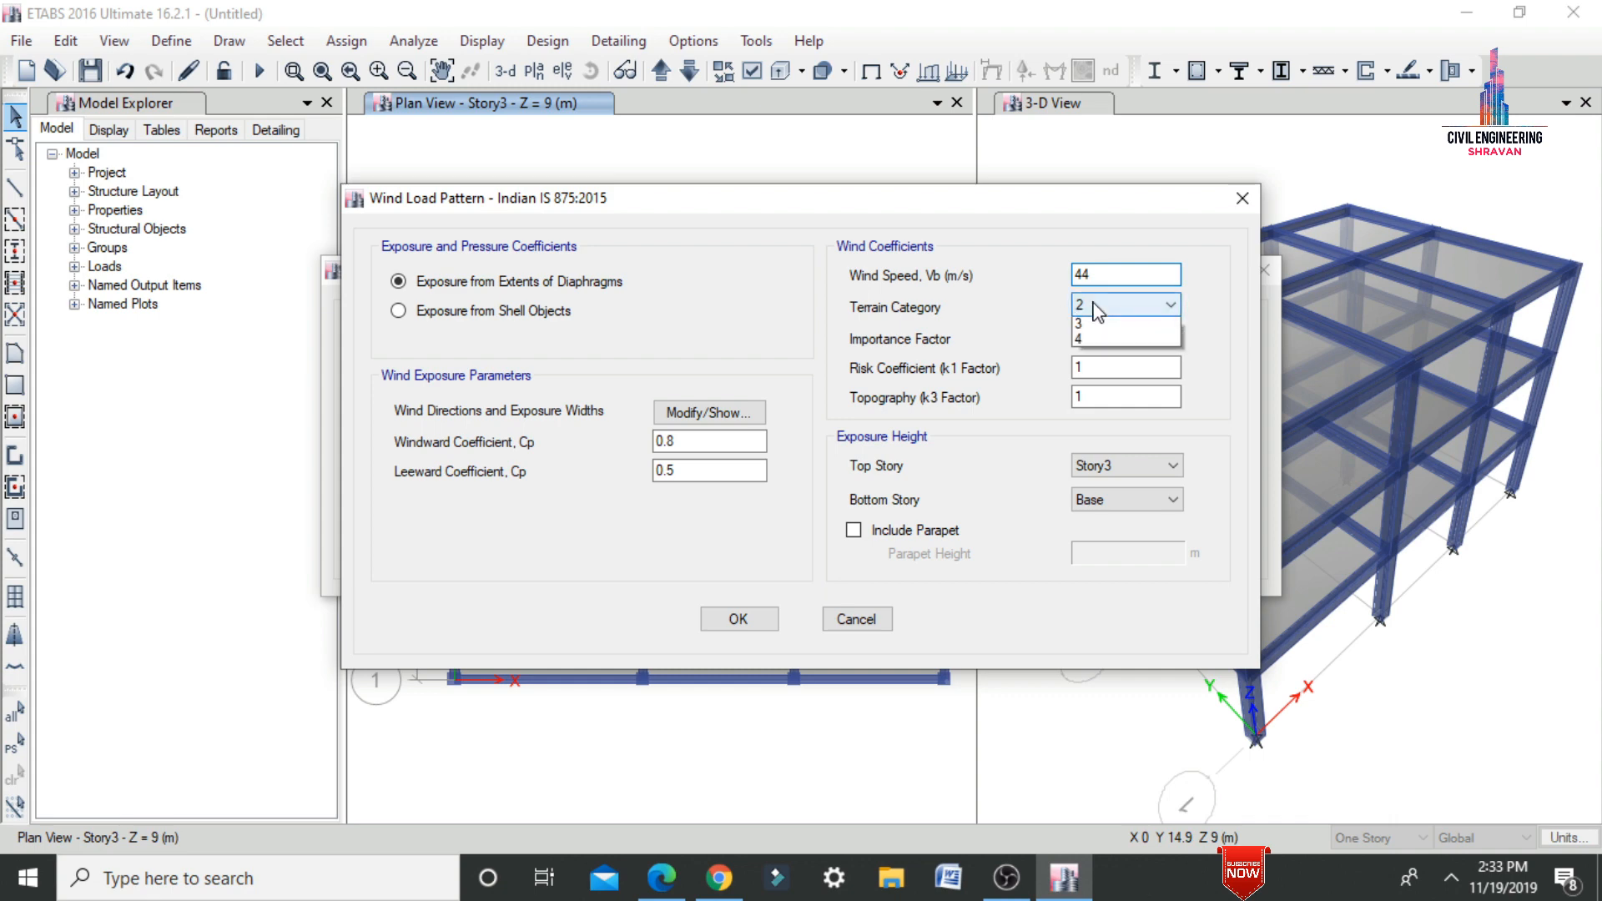
click(1095, 308)
click(1100, 356)
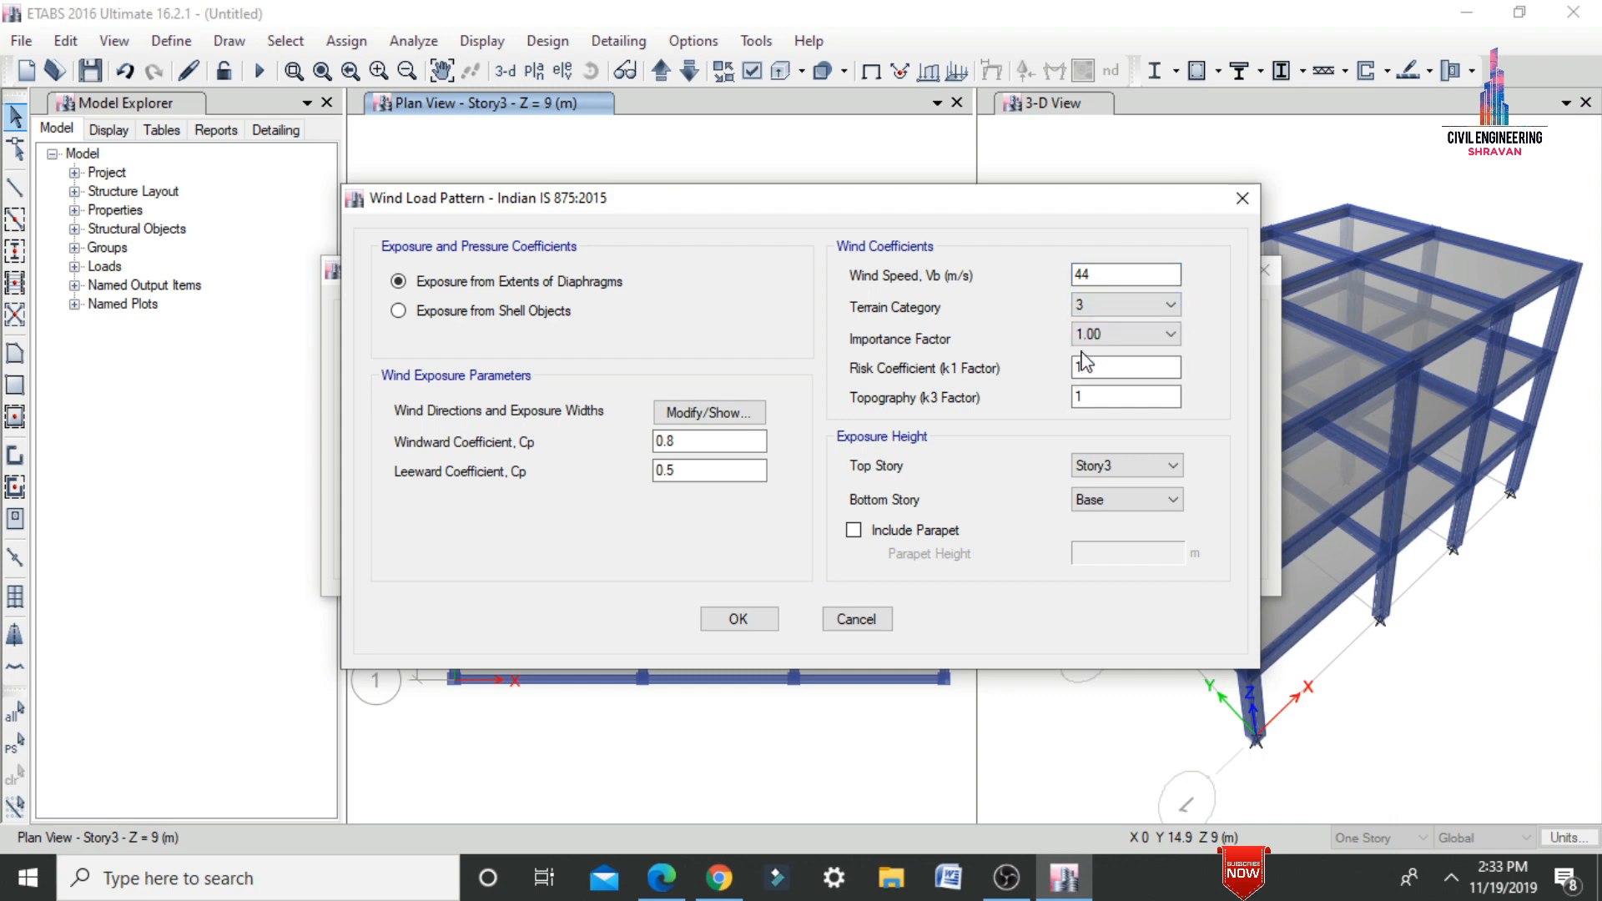
click(1131, 311)
click(1089, 372)
- Set W X's wind direction angle to 0 degrees in the exposure width data and accept the wind load settings
click(709, 412)
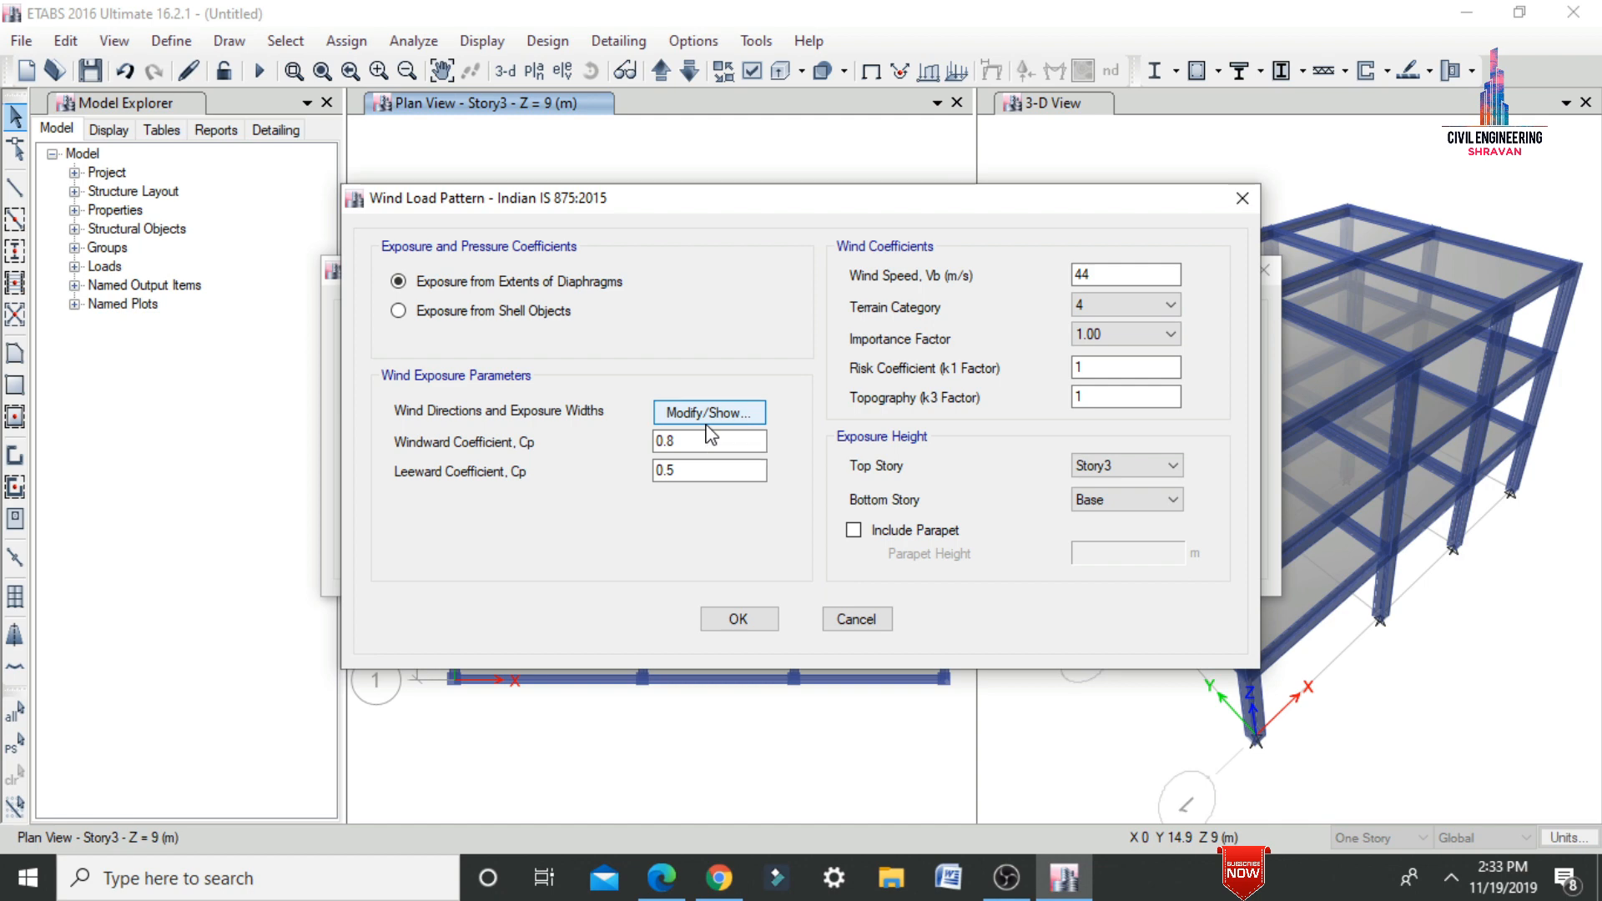
drag(775, 130, 611, 154)
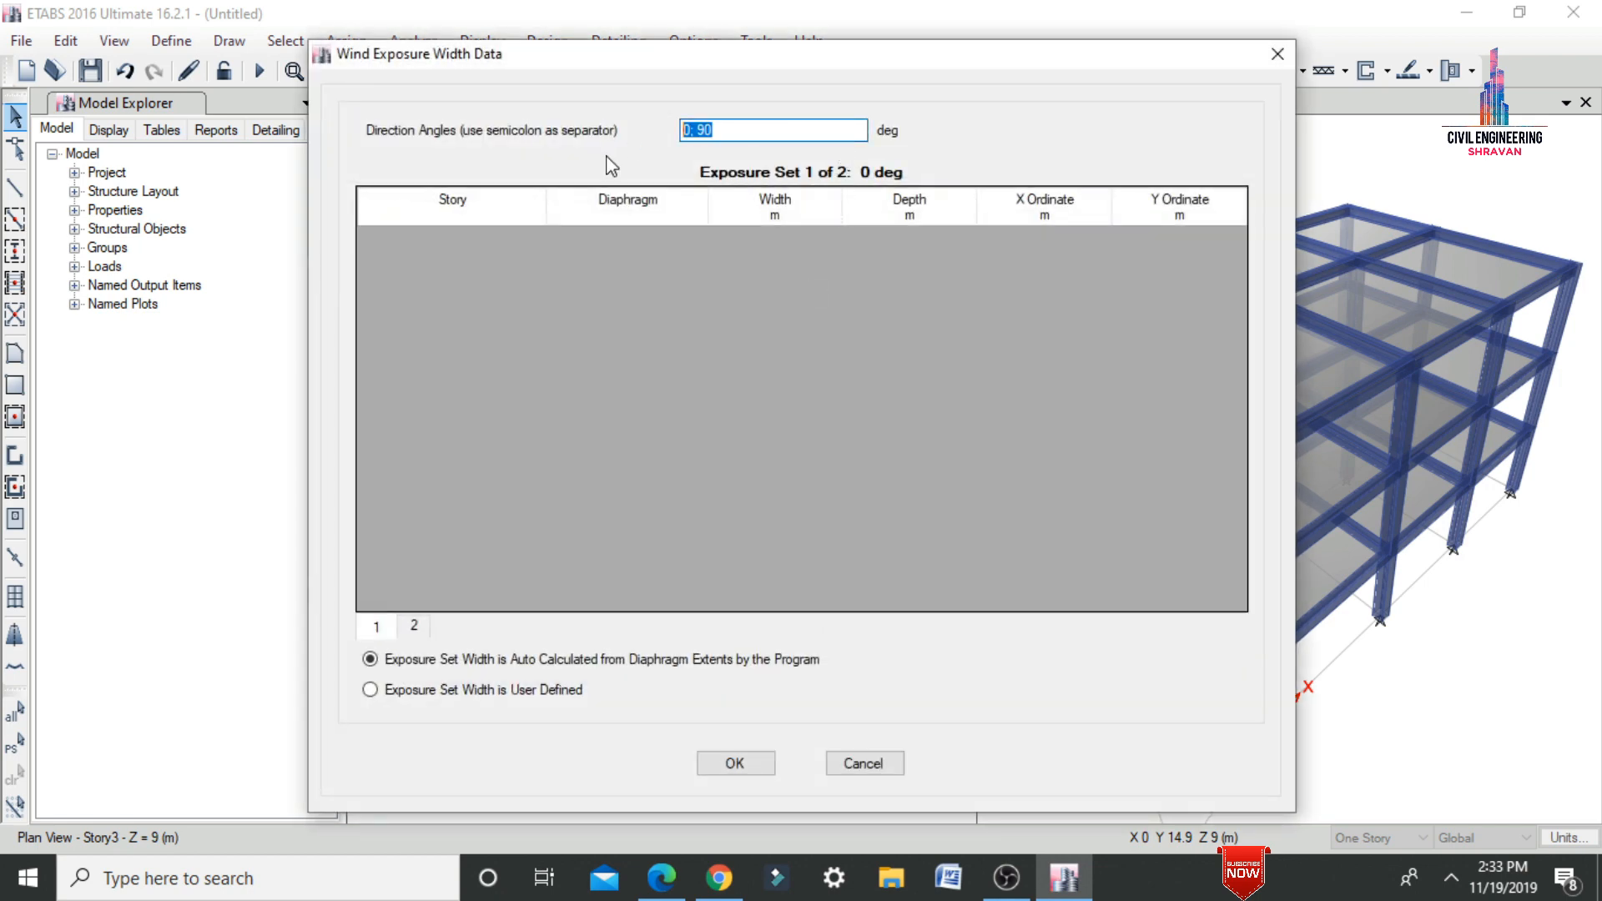
text(0)
click(731, 761)
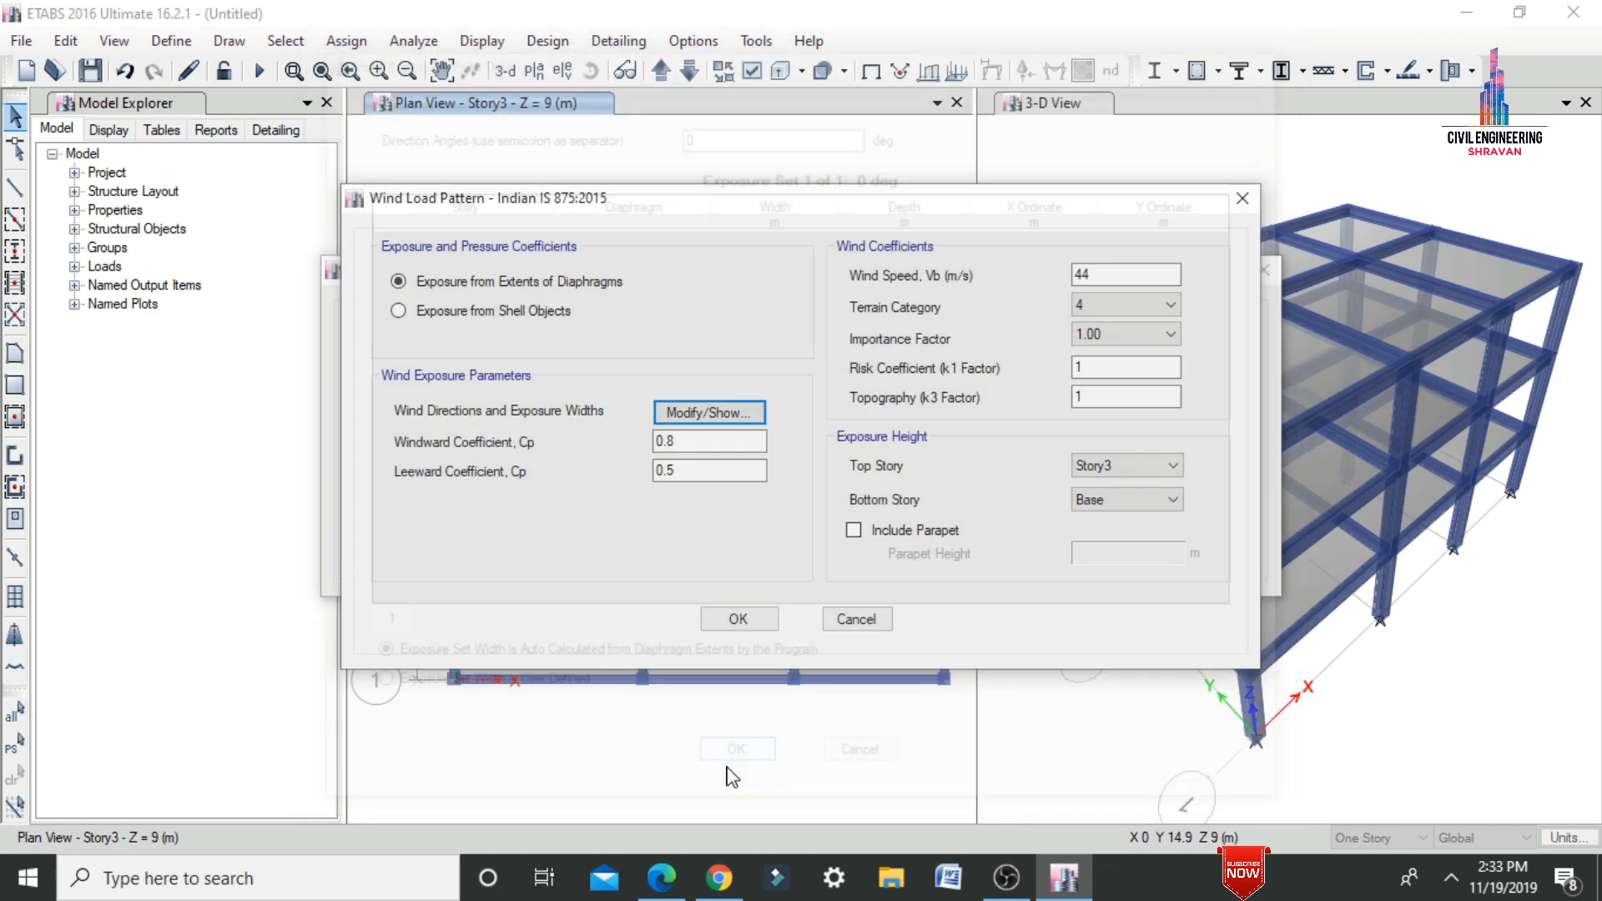
click(763, 621)
- Set the wind speed of load pattern W Y to 44 m/s and its terrain category to 4
click(420, 479)
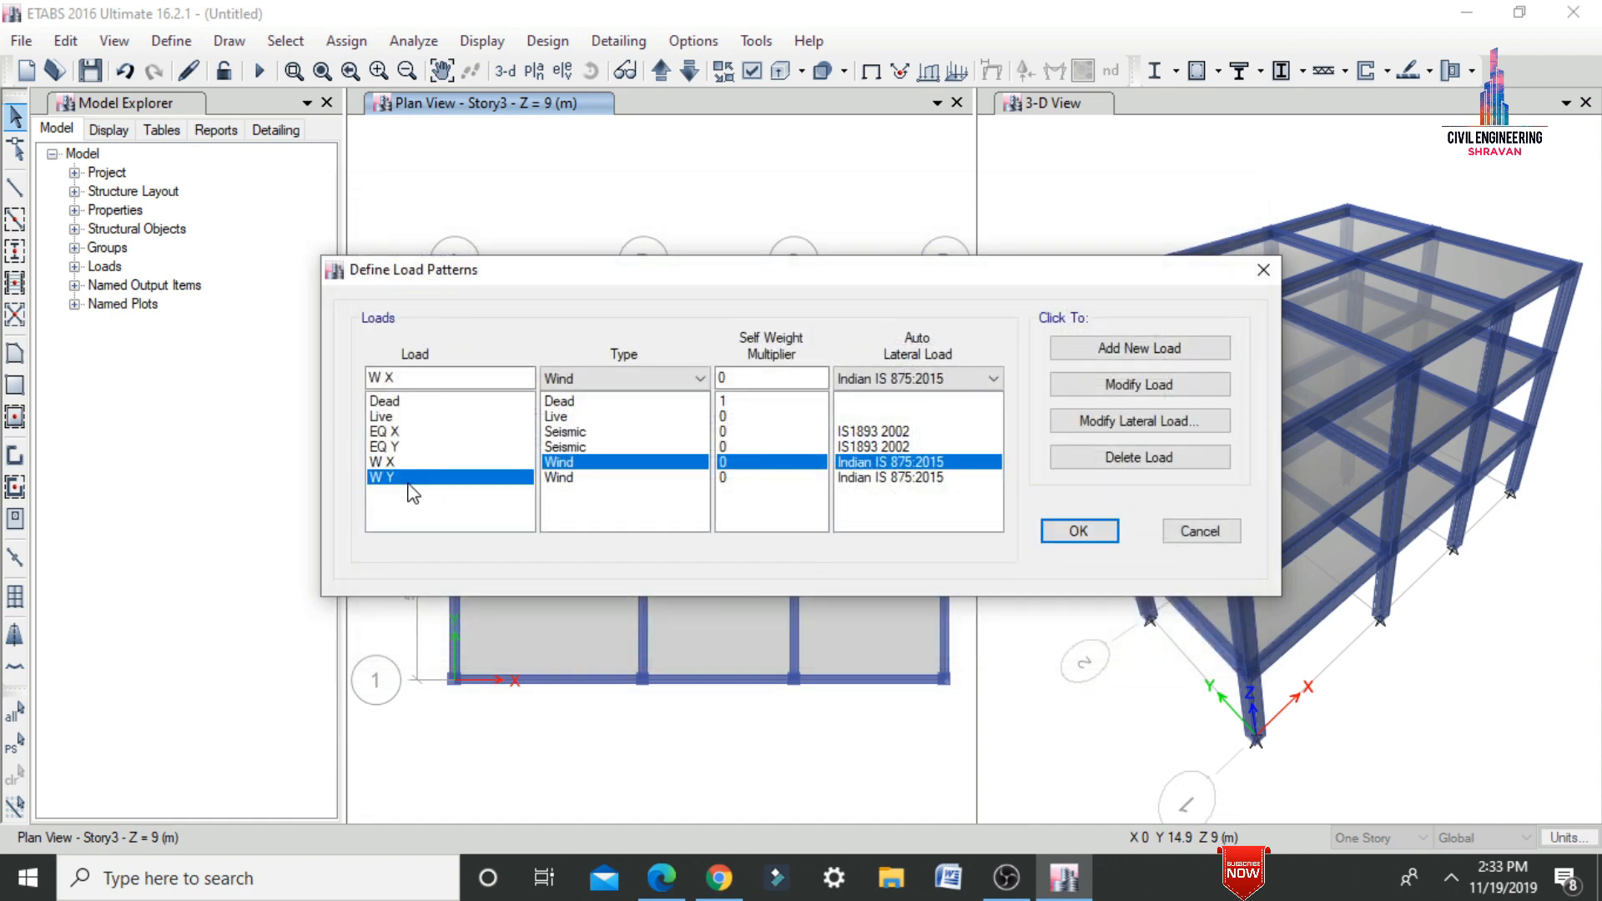
click(1062, 420)
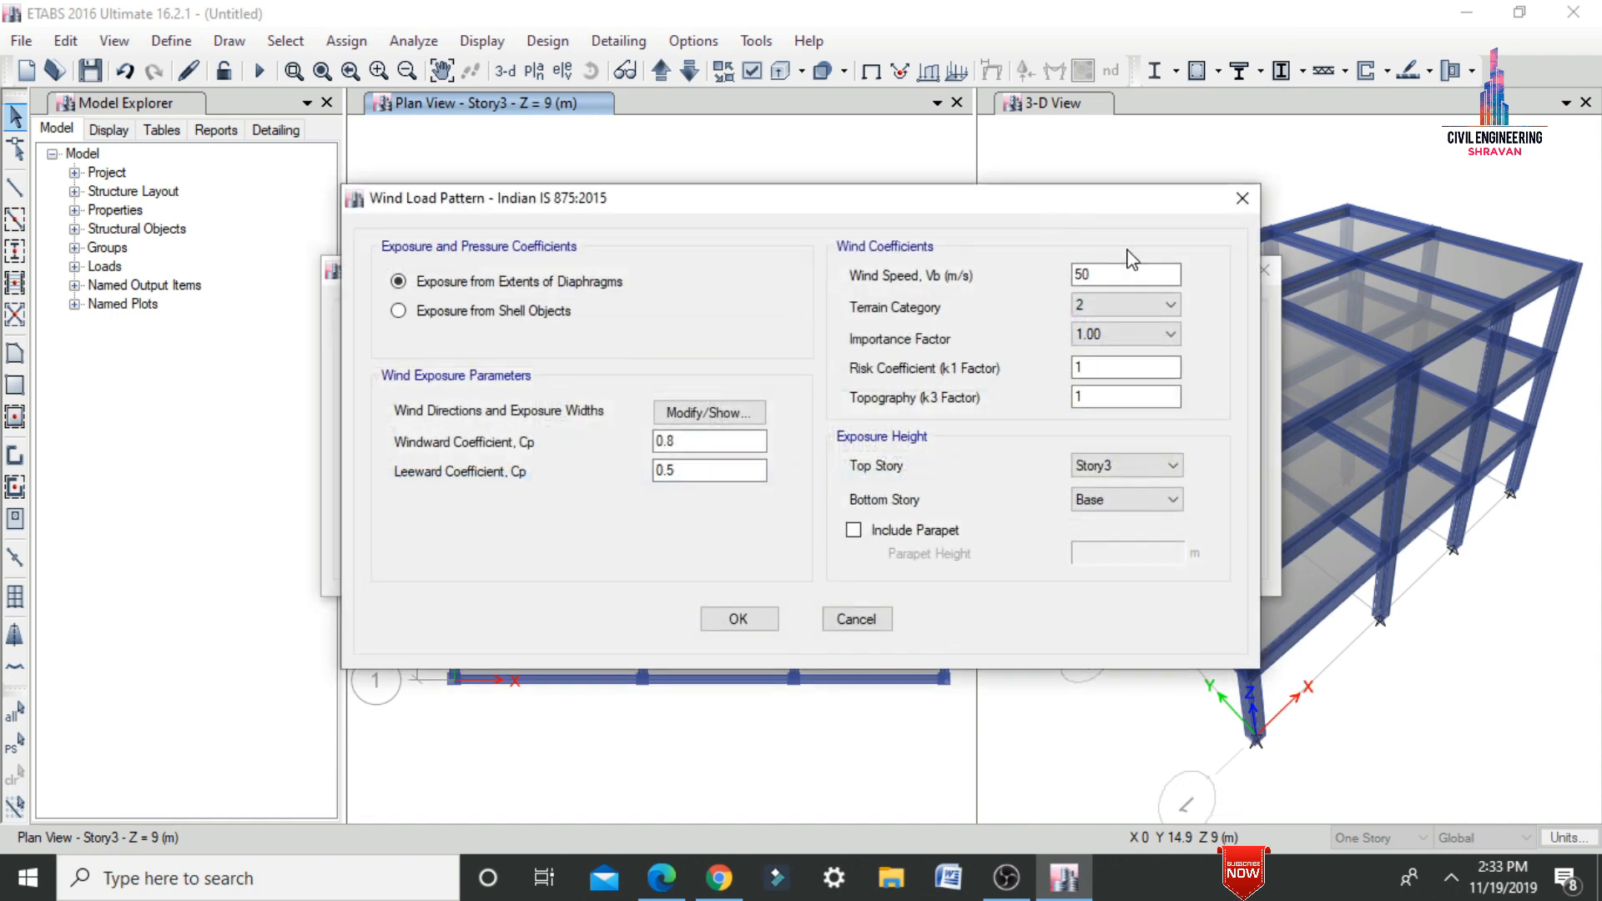
double_click(1106, 274)
text(44)
click(1110, 305)
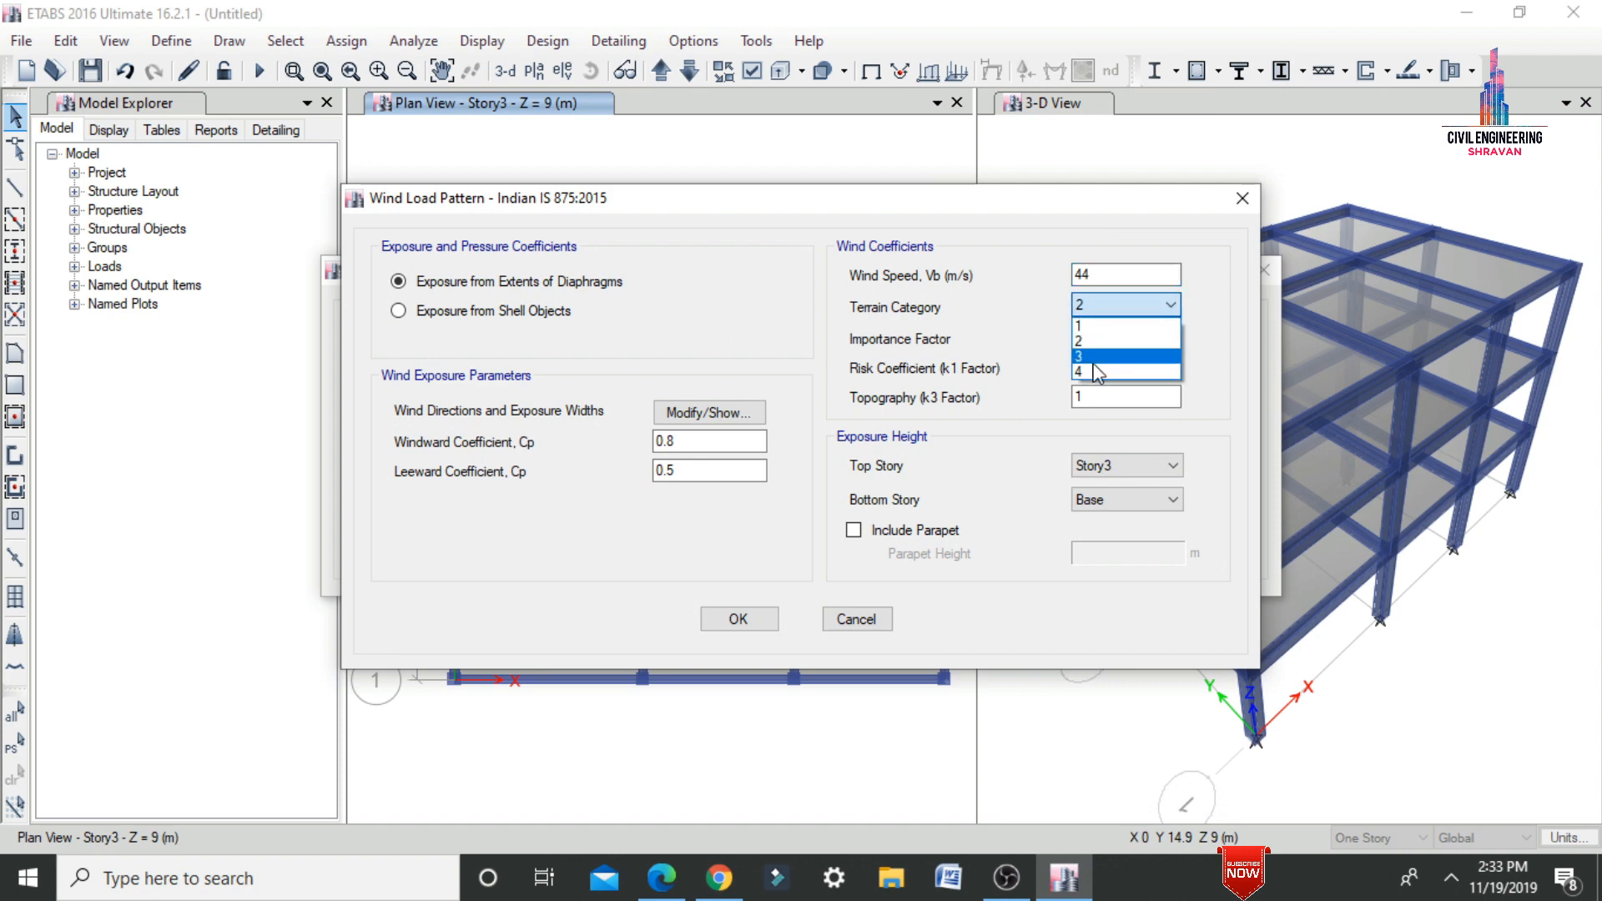
click(1094, 372)
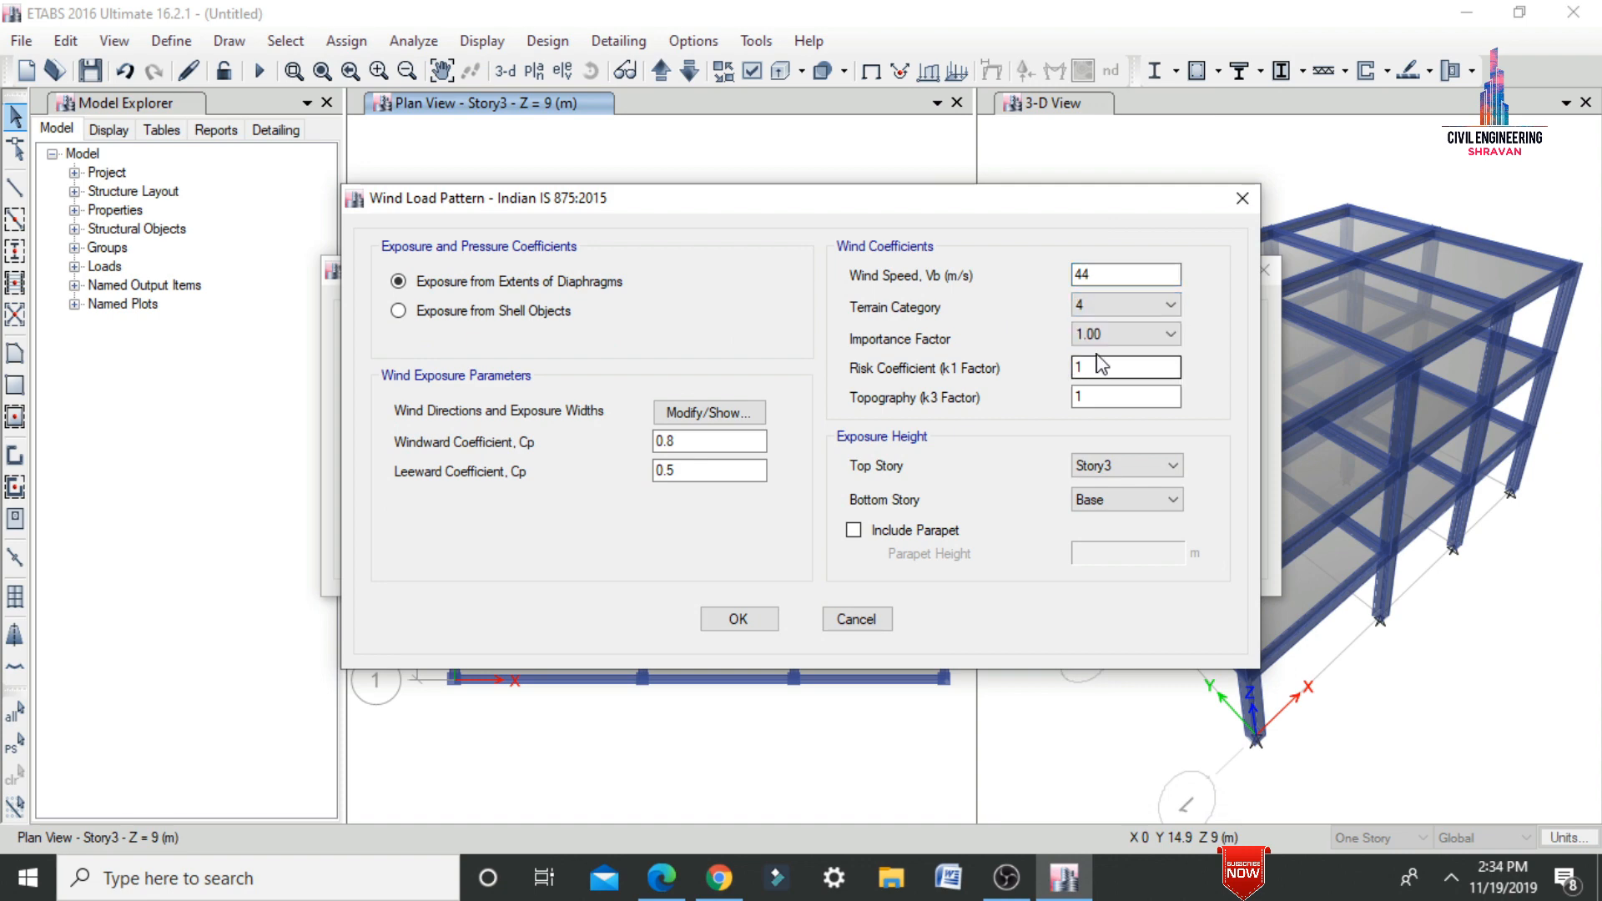
- Set W Y's wind direction angle to 90 degrees, and accept the wind settings and the load pattern definitions
click(723, 414)
drag(765, 118, 275, 109)
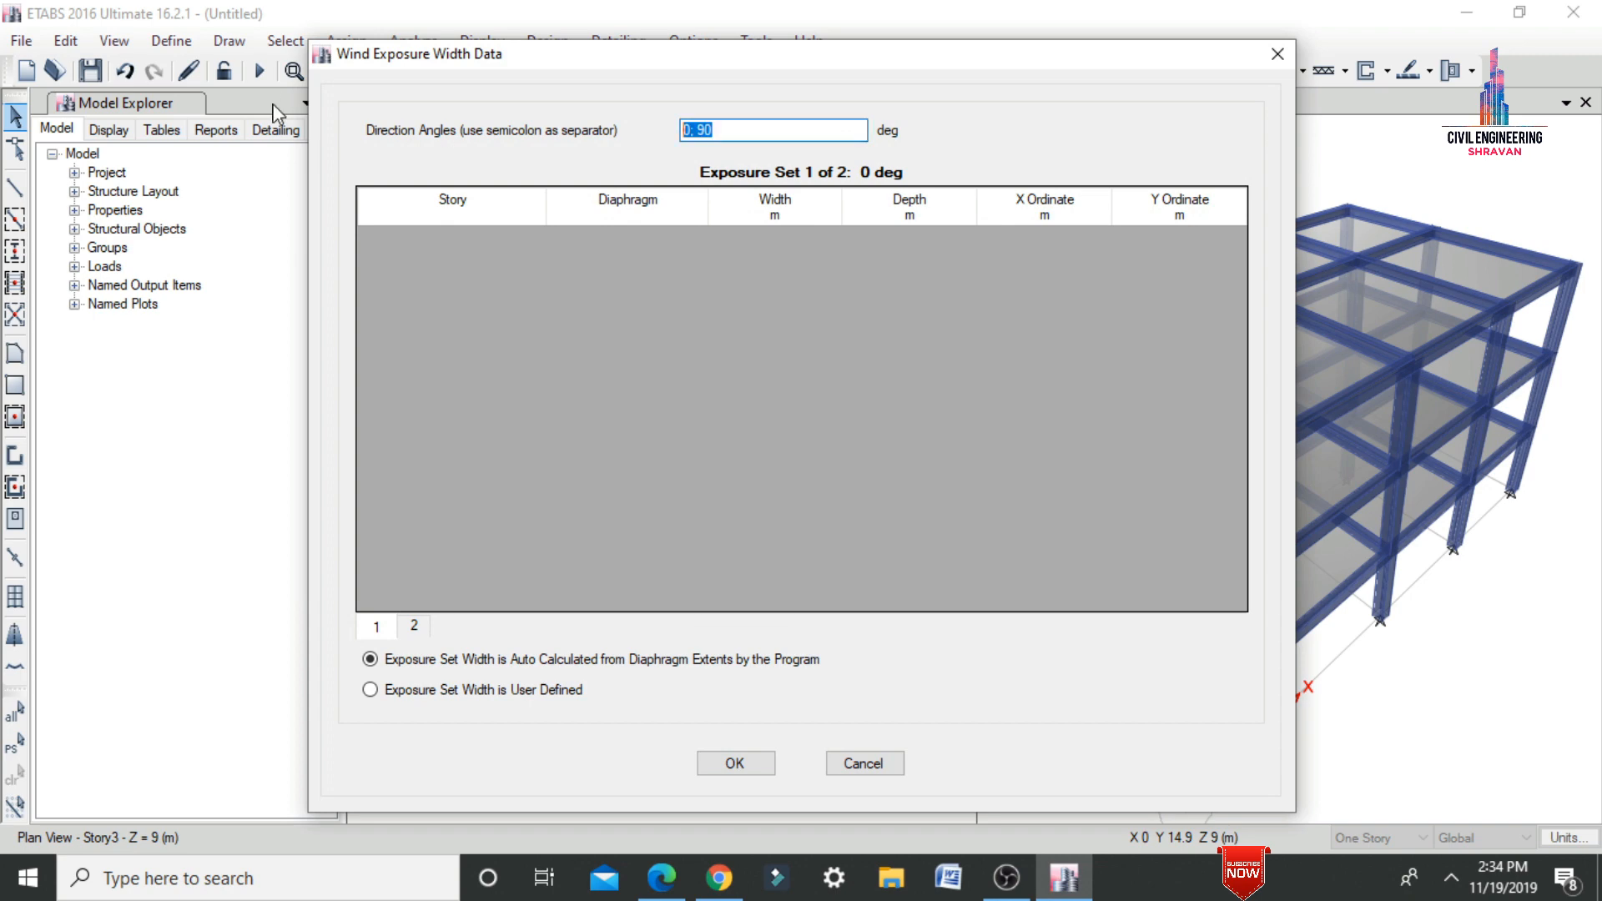
text(90)
click(731, 763)
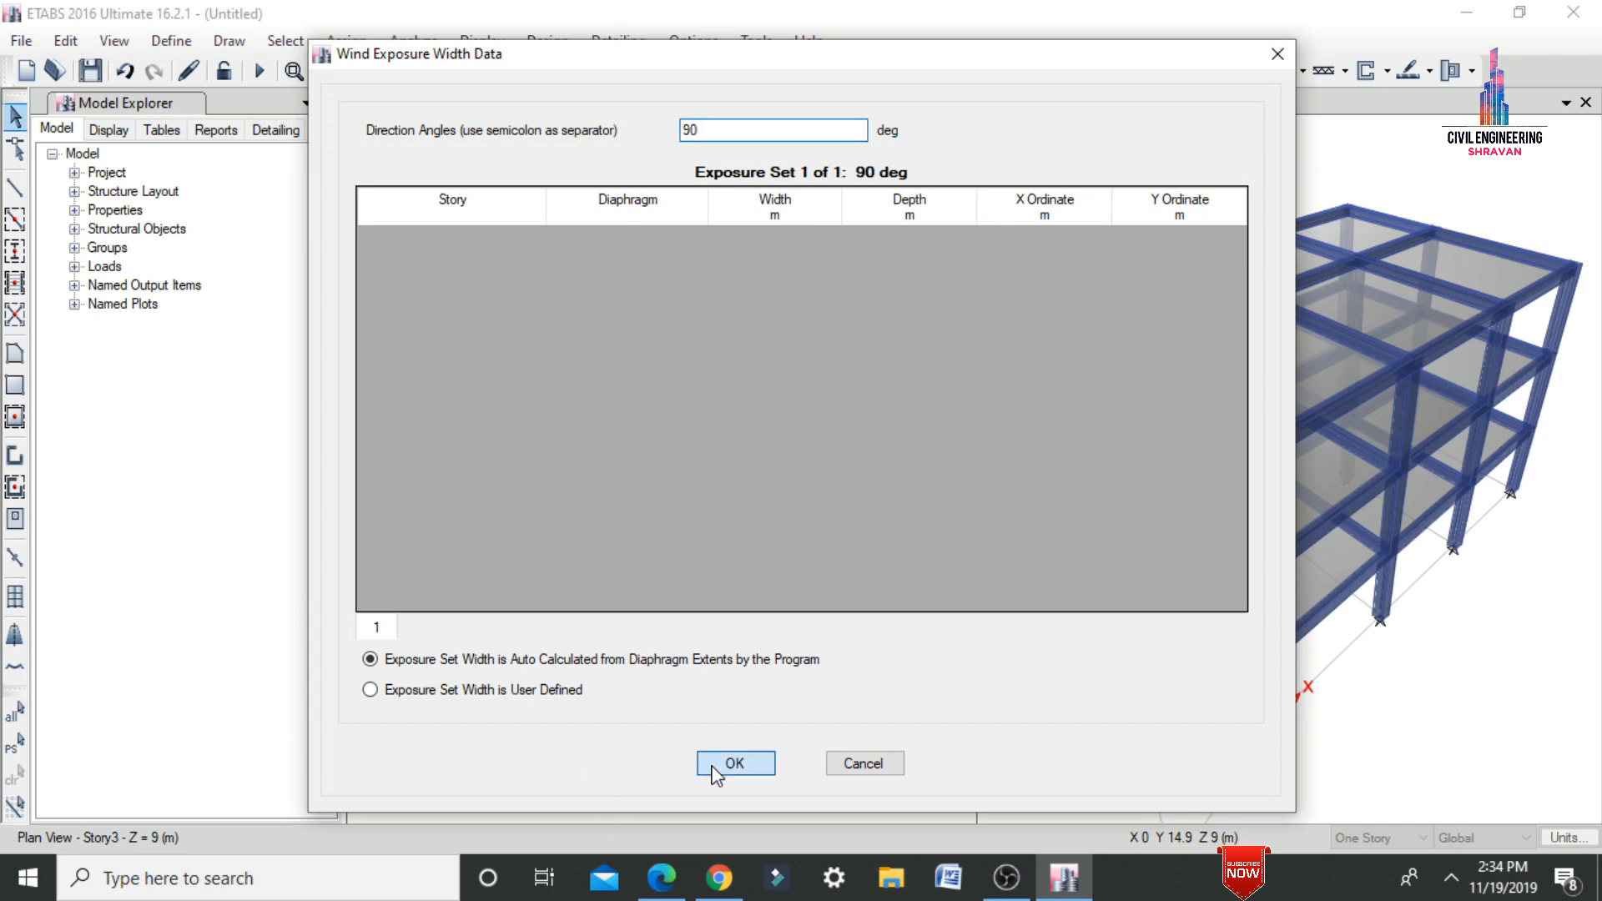
click(731, 615)
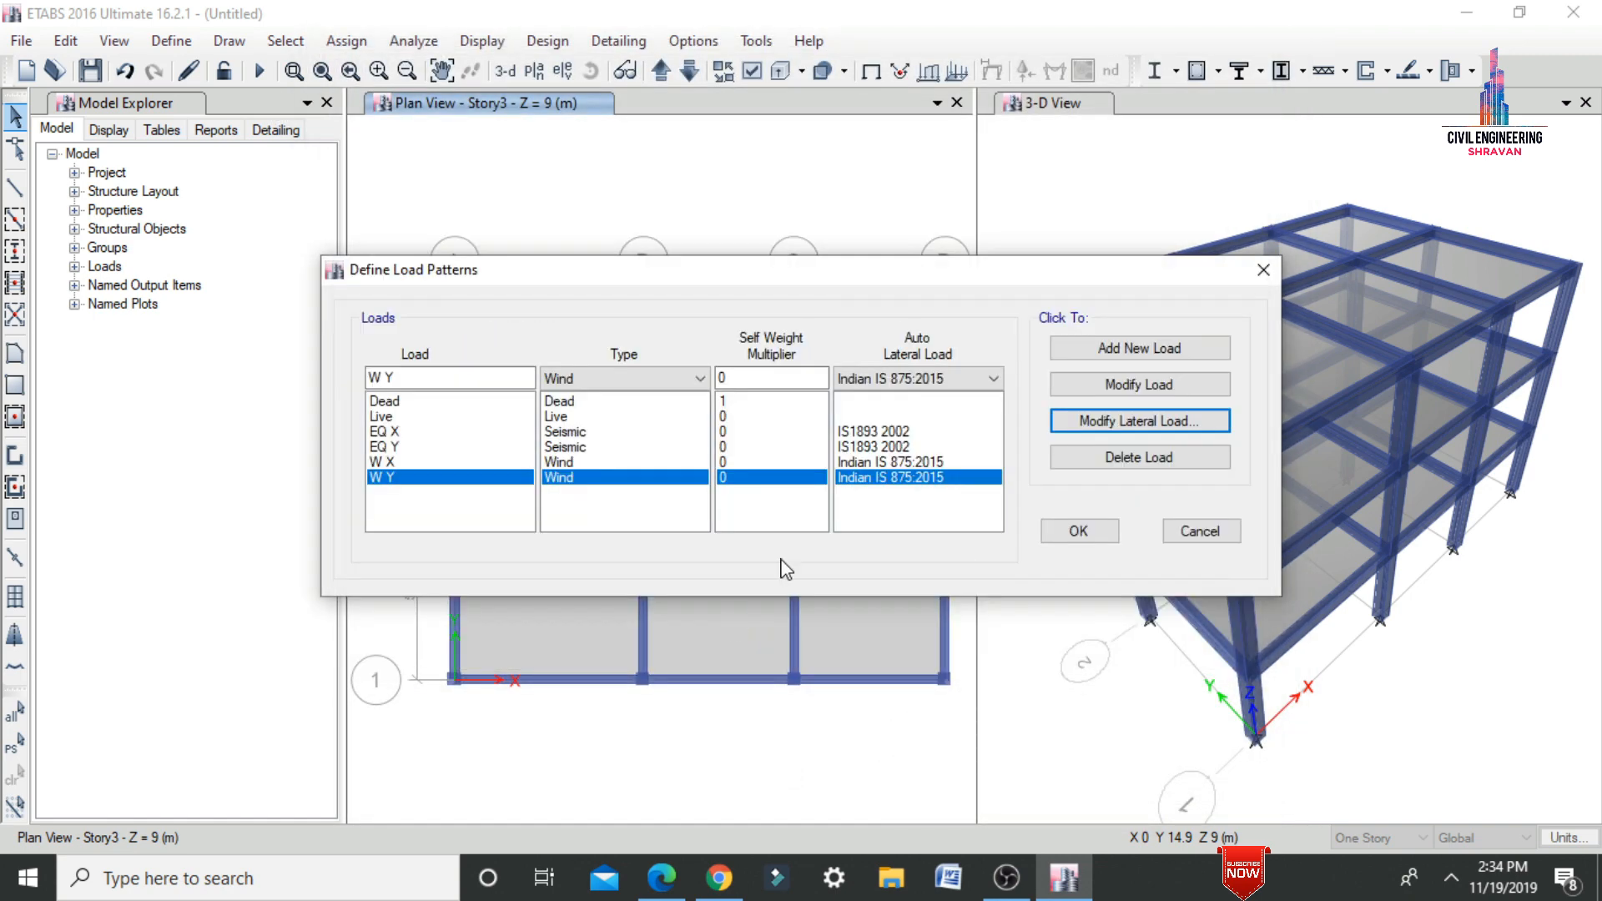
click(1077, 531)
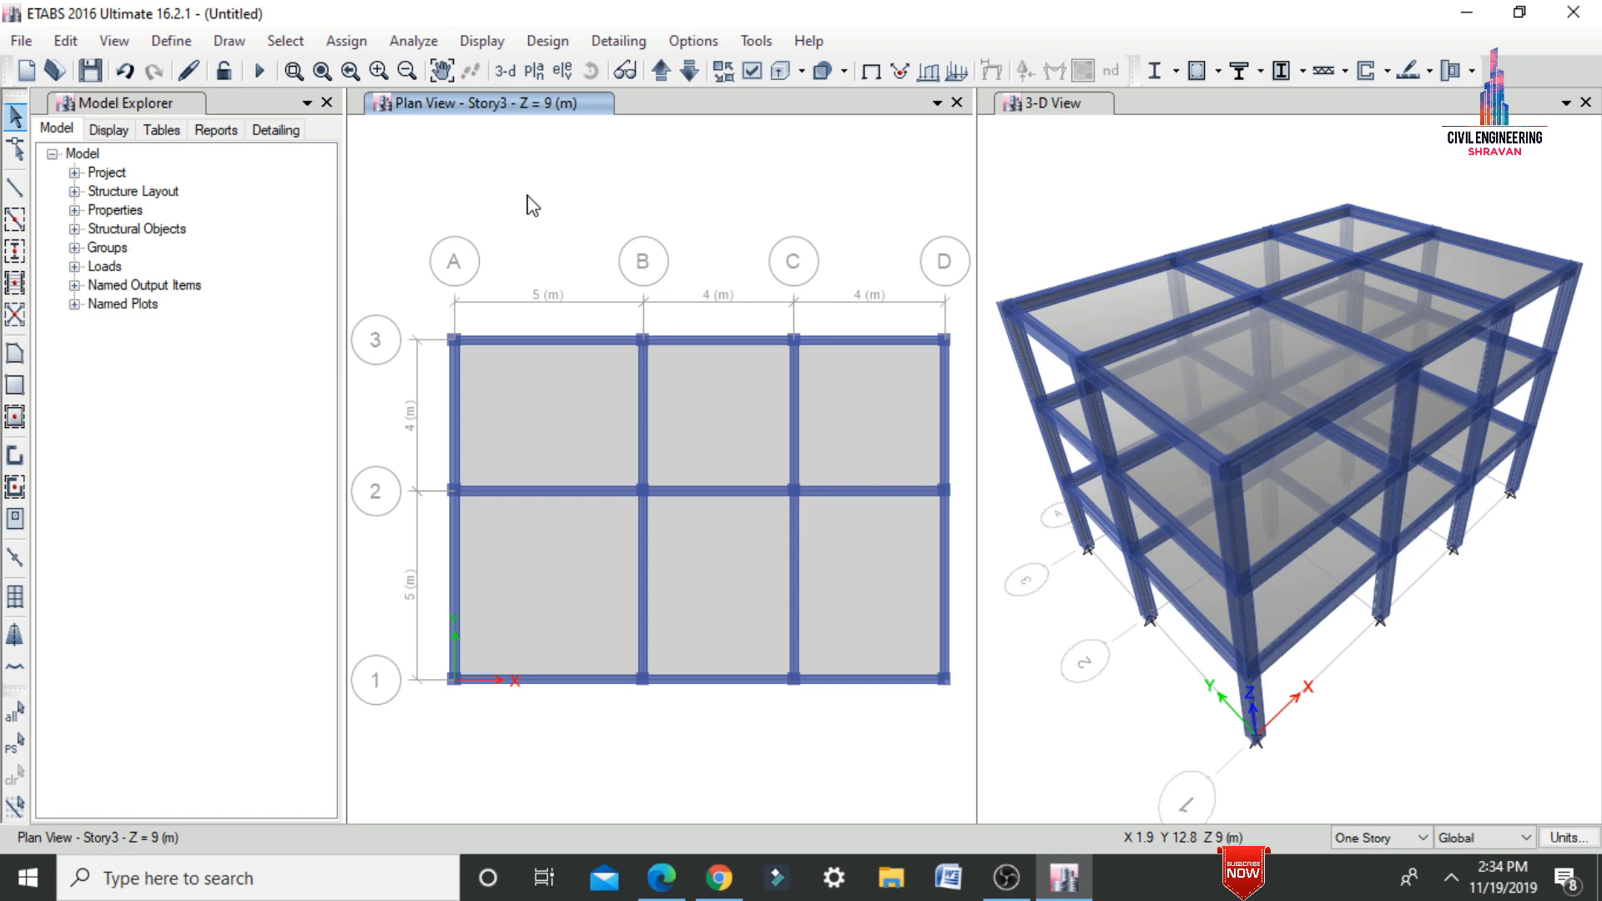
- Select the whole model and enter Dead joint load forces of 1 kN in Global X, Y and Z
key(ctrl+a)
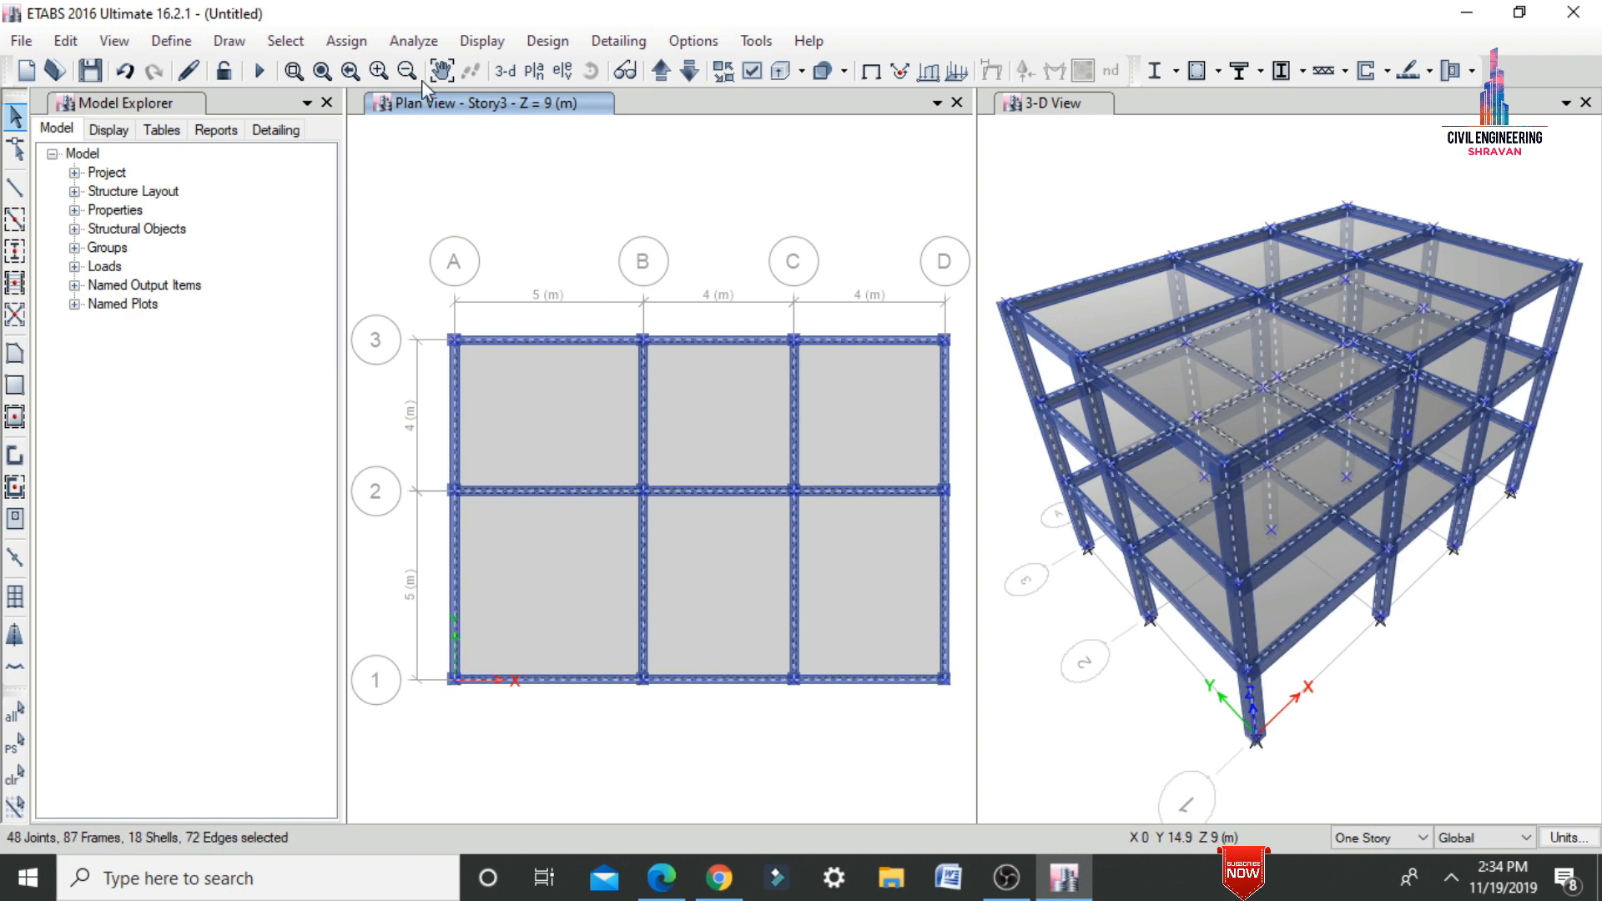
click(347, 40)
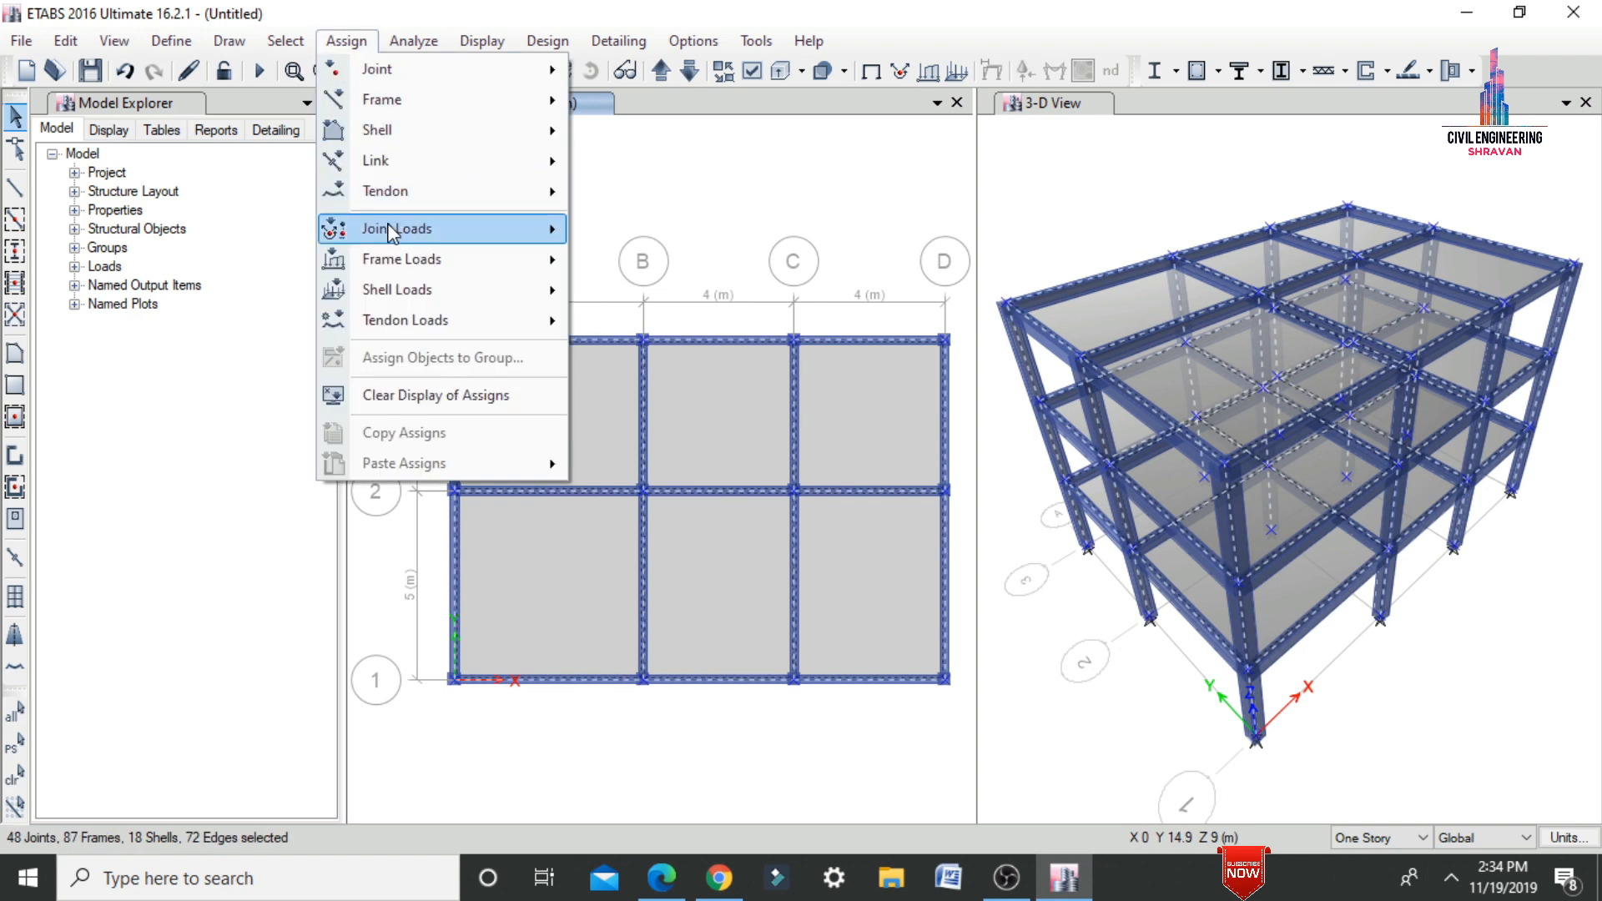
mouse_move(392, 229)
click(601, 242)
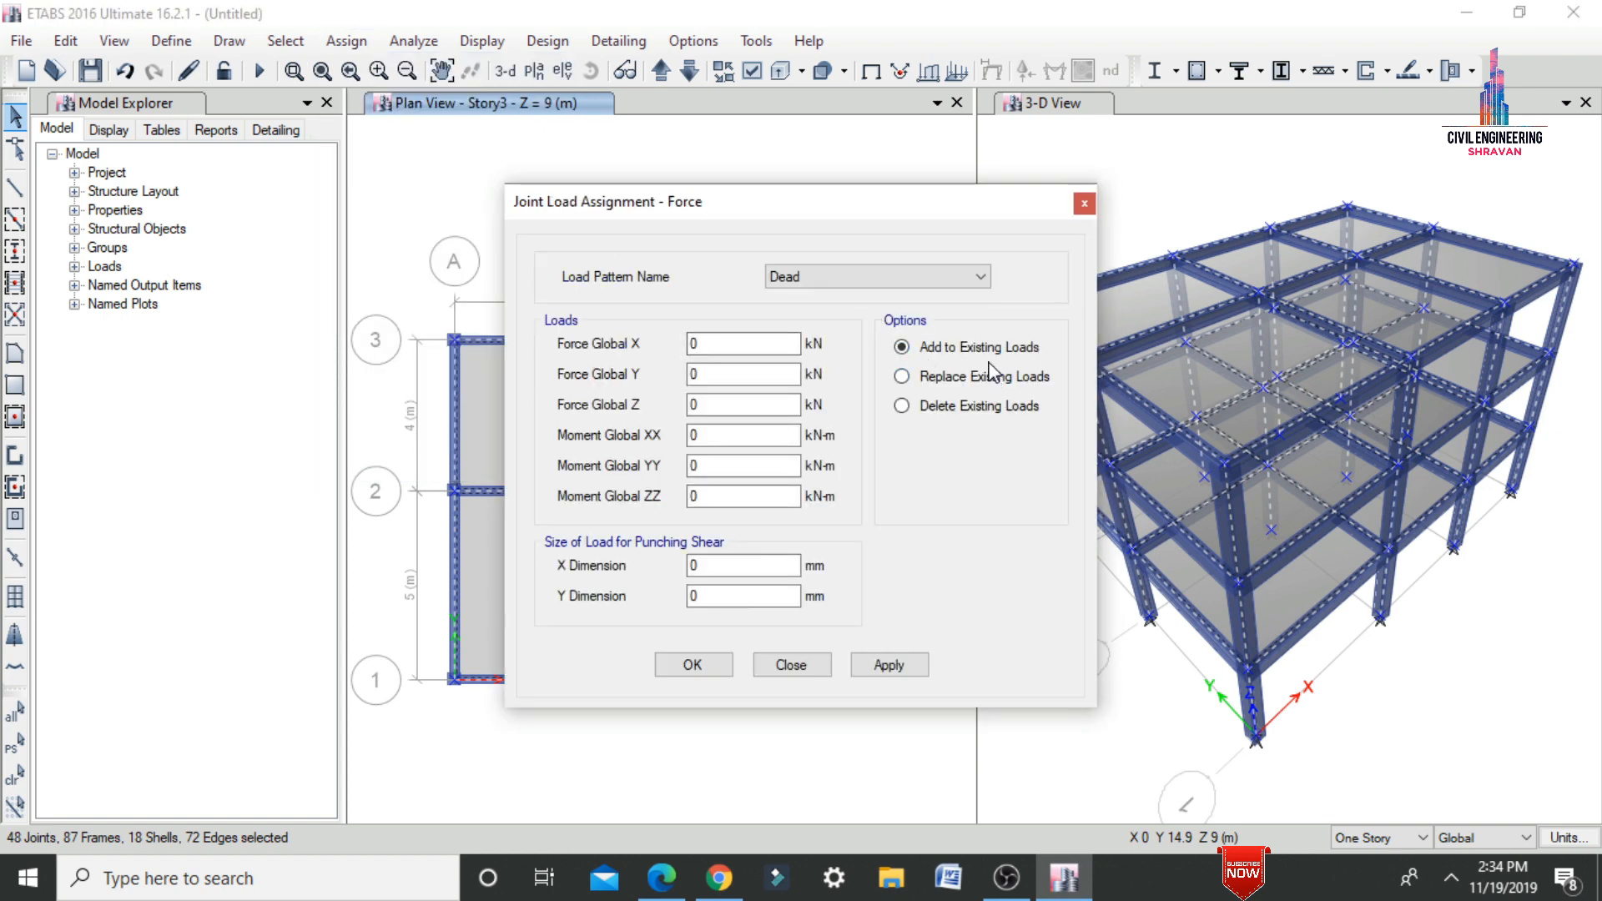
drag(751, 344, 650, 343)
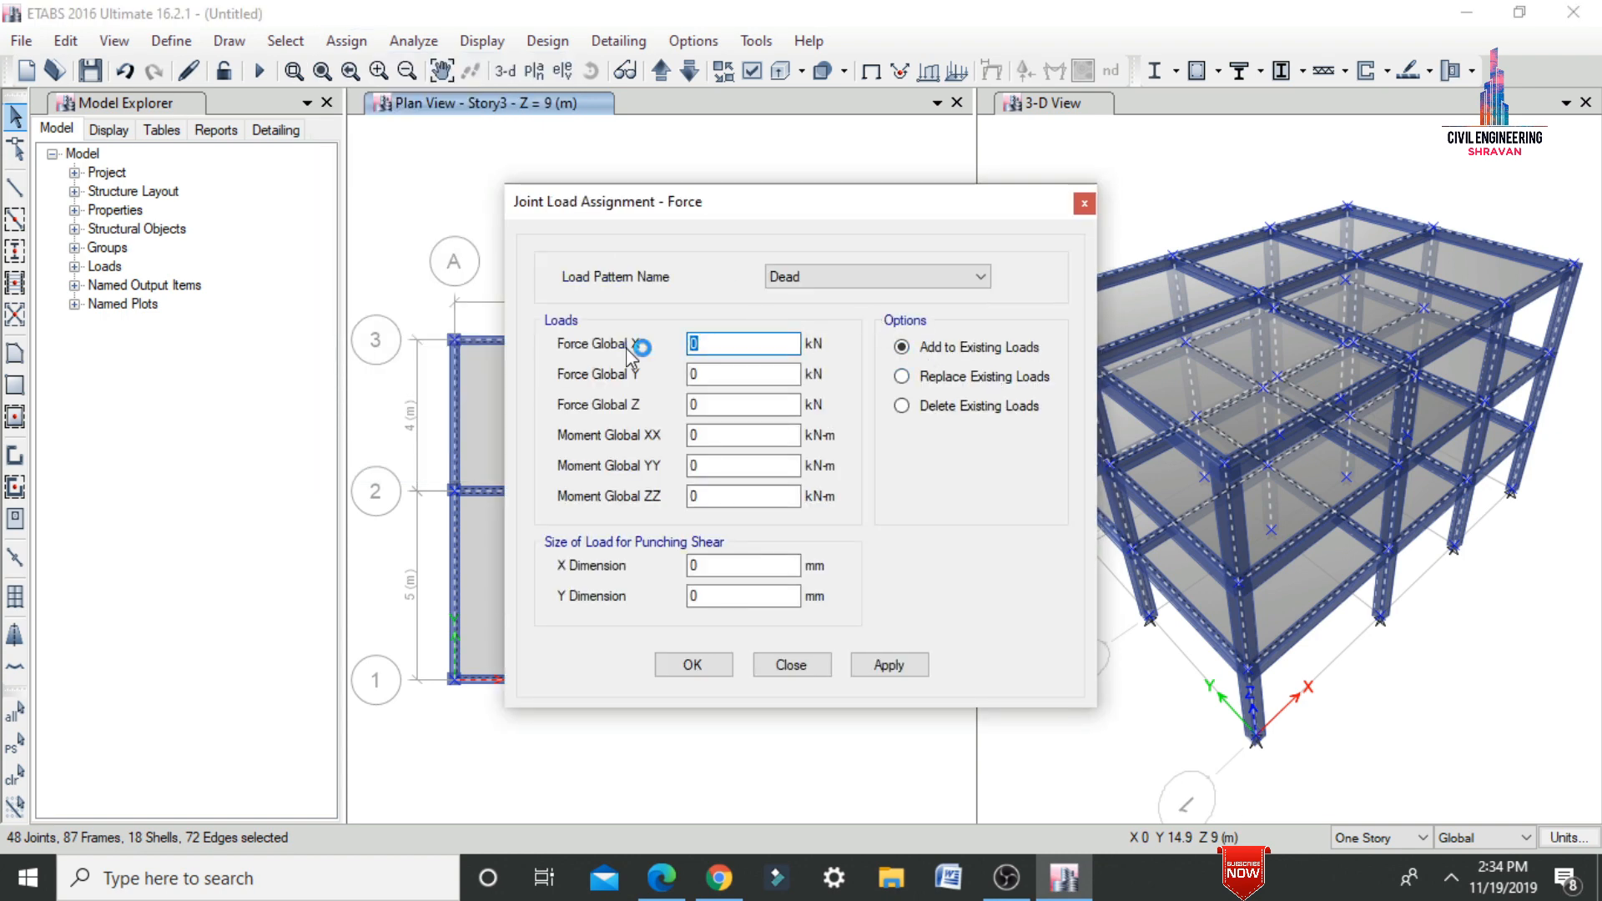
text(1)
key(Tab)
text(1)
key(Tab)
text(1)
- Enter joint moments of 1 kN-m about Global XX, YY and ZZ, and assign the Dead joint loads to the selection
key(Tab)
text(1	1)
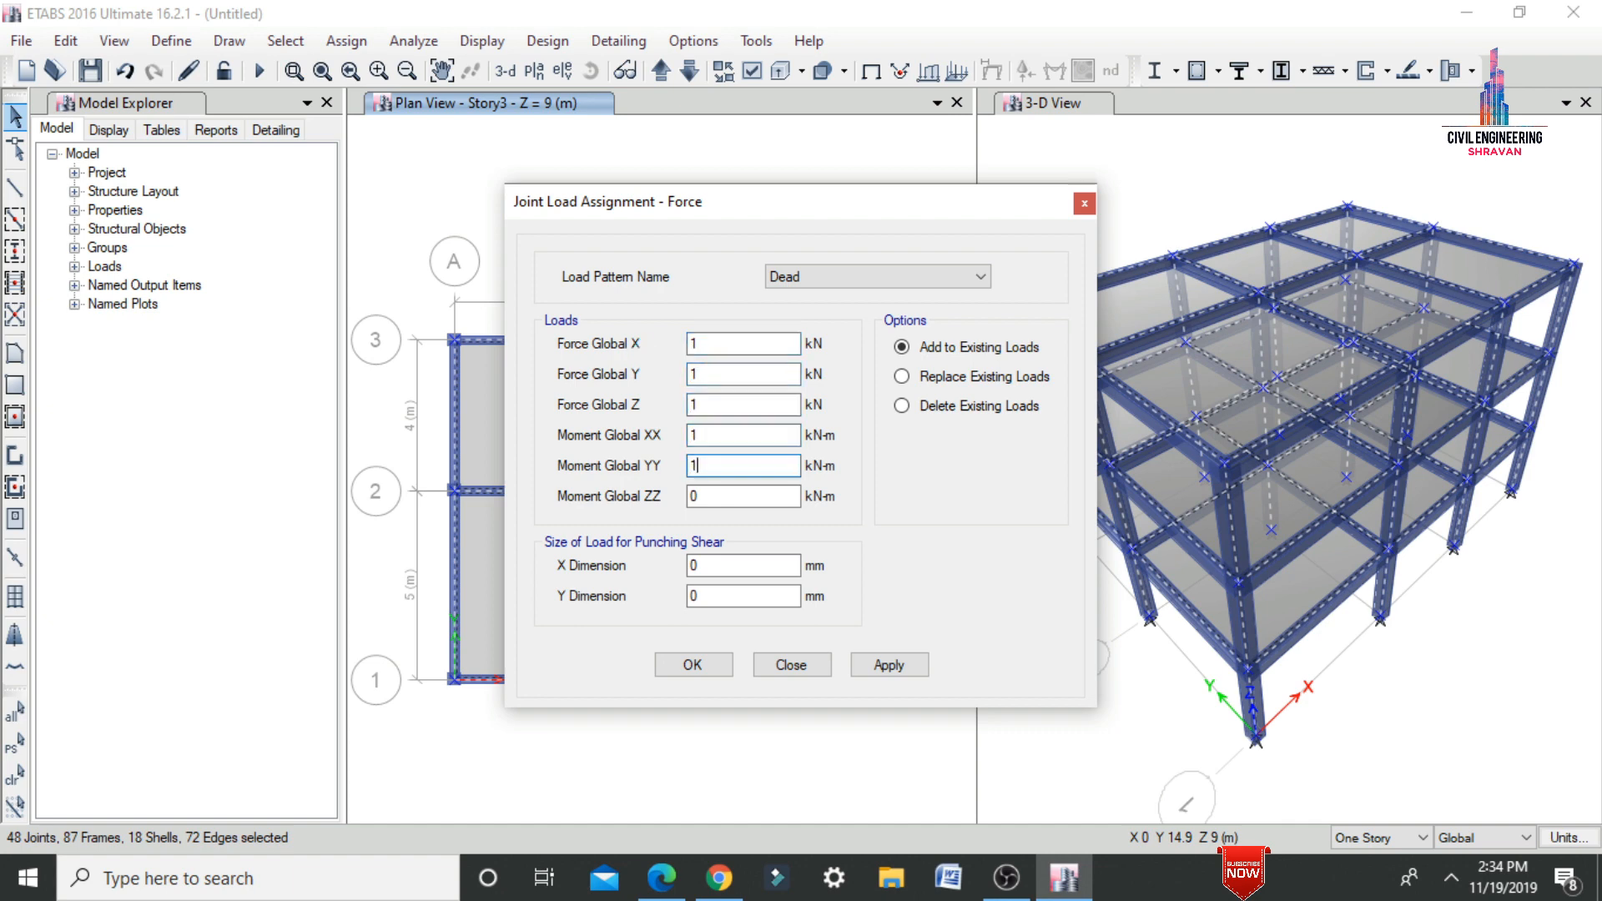
key(Tab)
text(1)
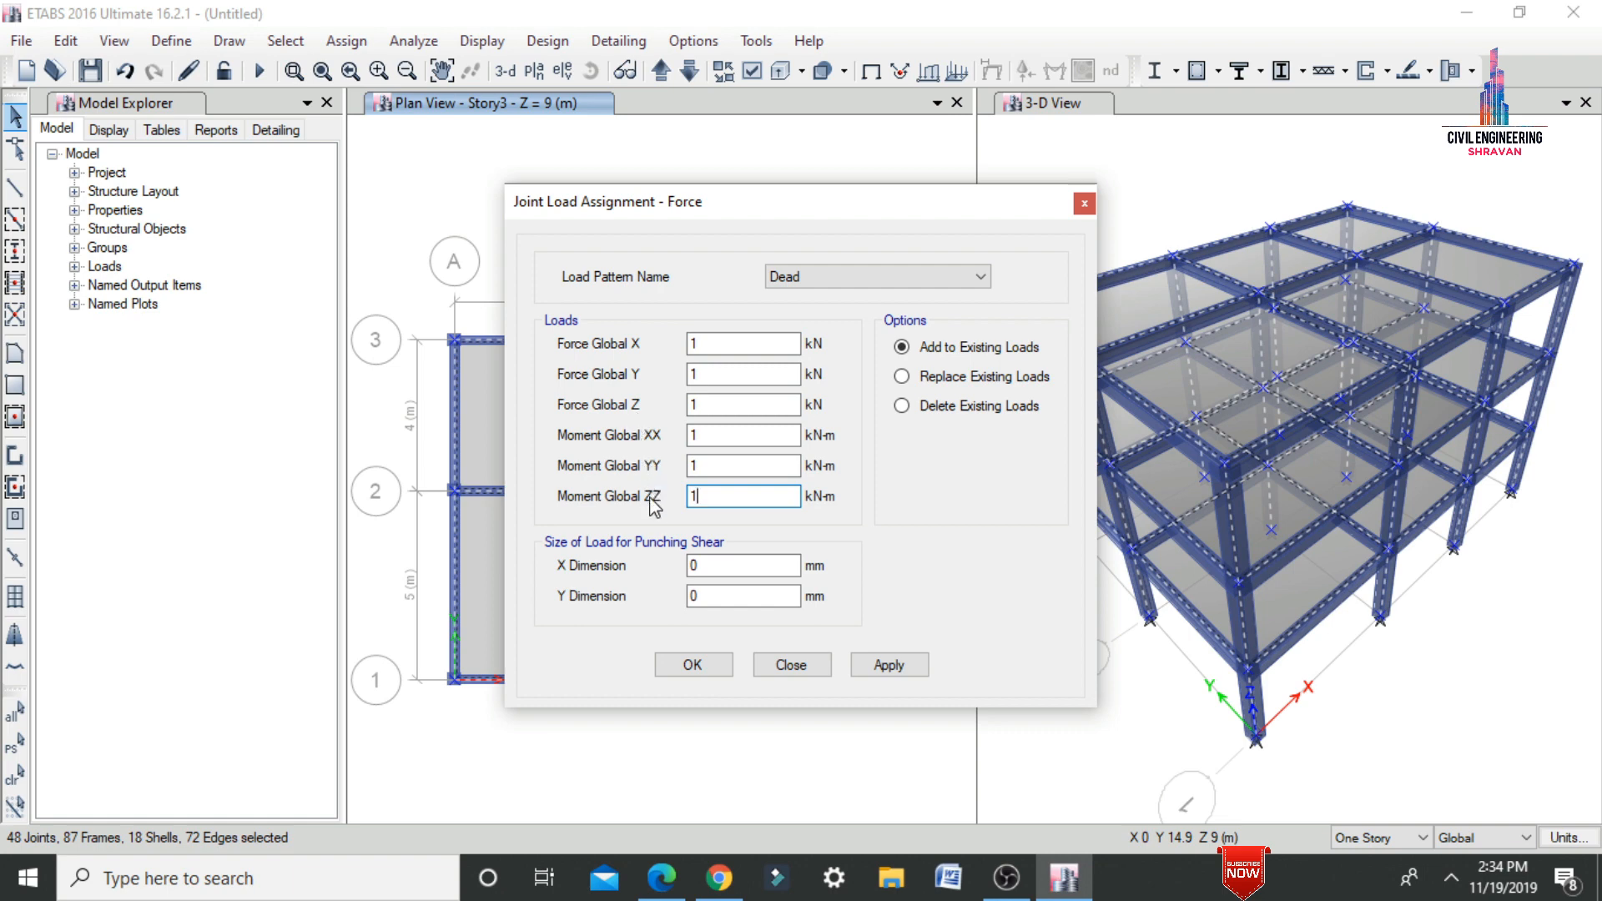
click(900, 676)
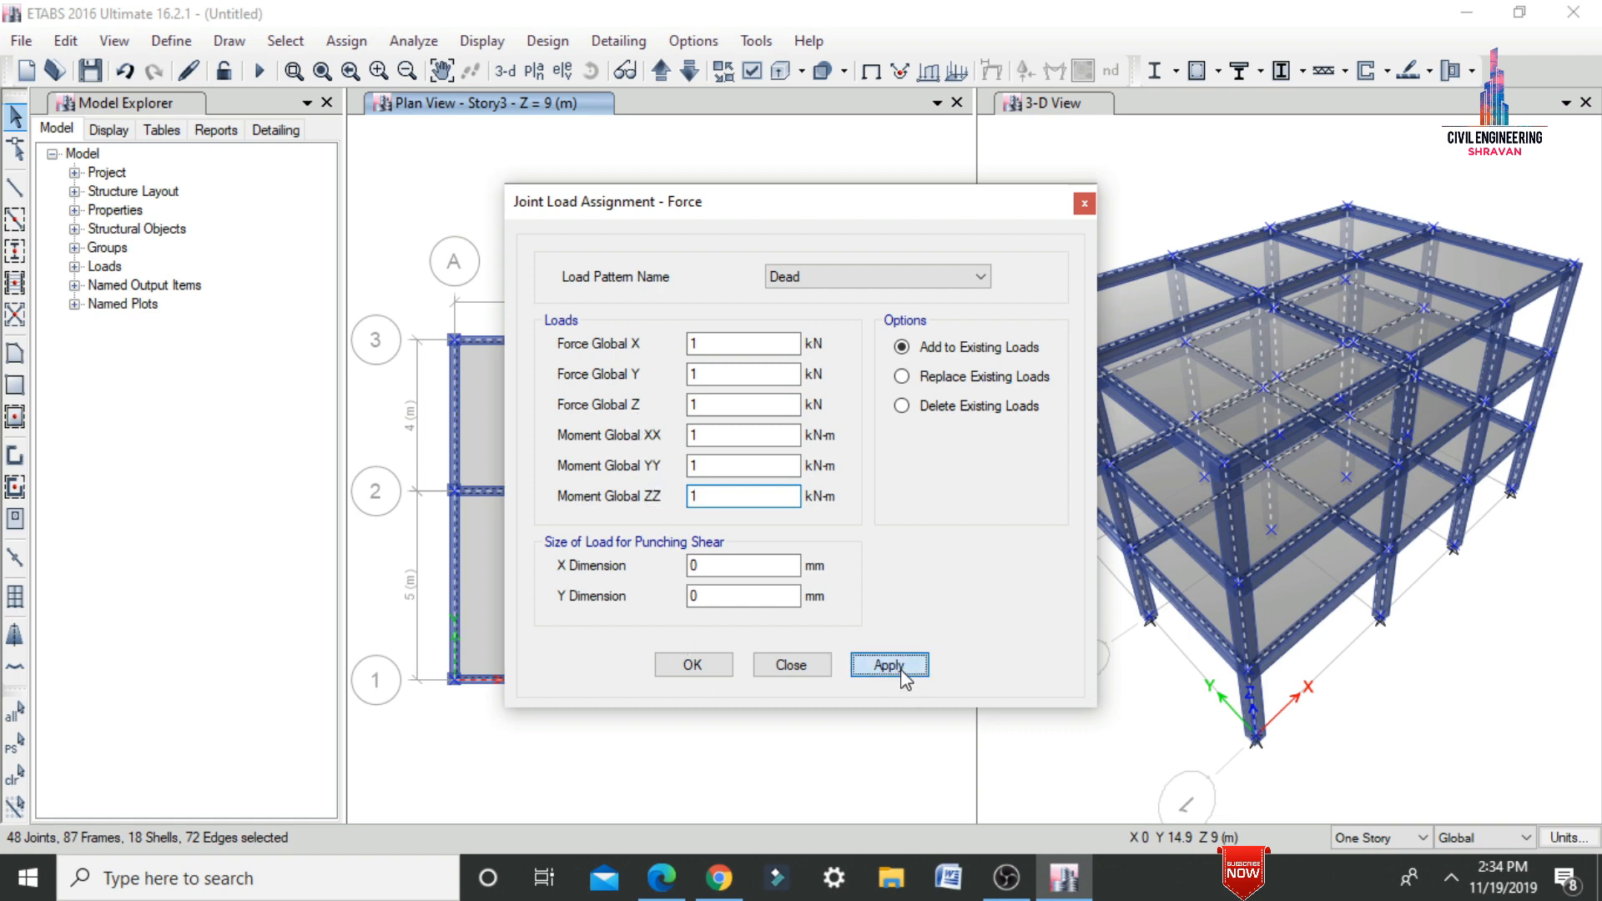
click(704, 668)
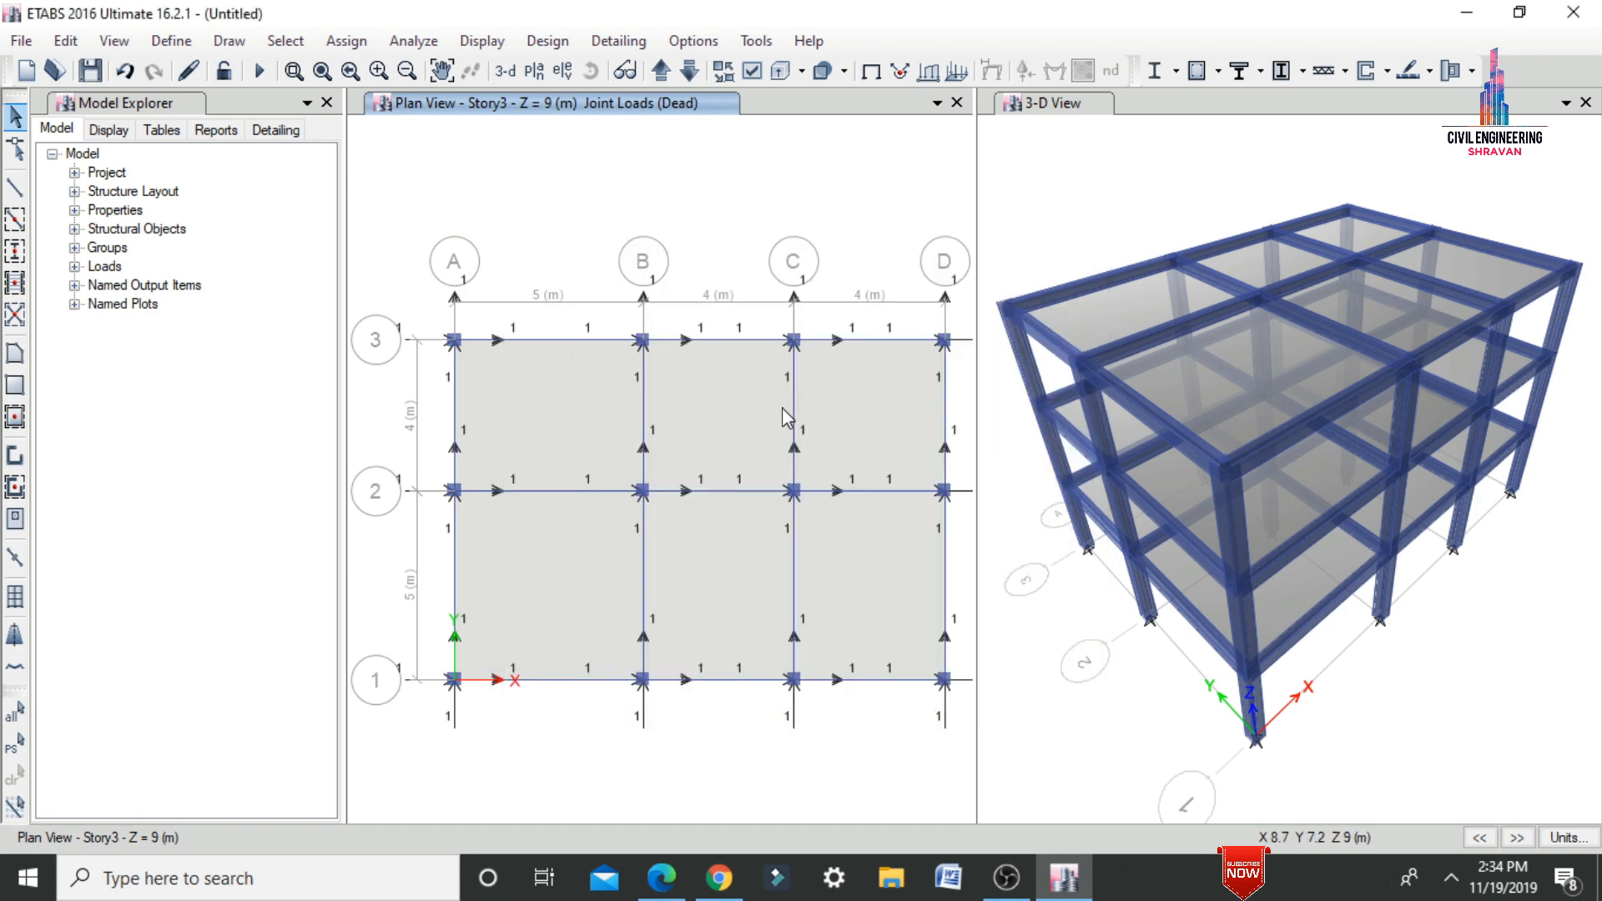
- Open the Windows Calculator and compute the beam self-weight as 0.23 × 0.35 × 25, then return to ETABS
click(243, 889)
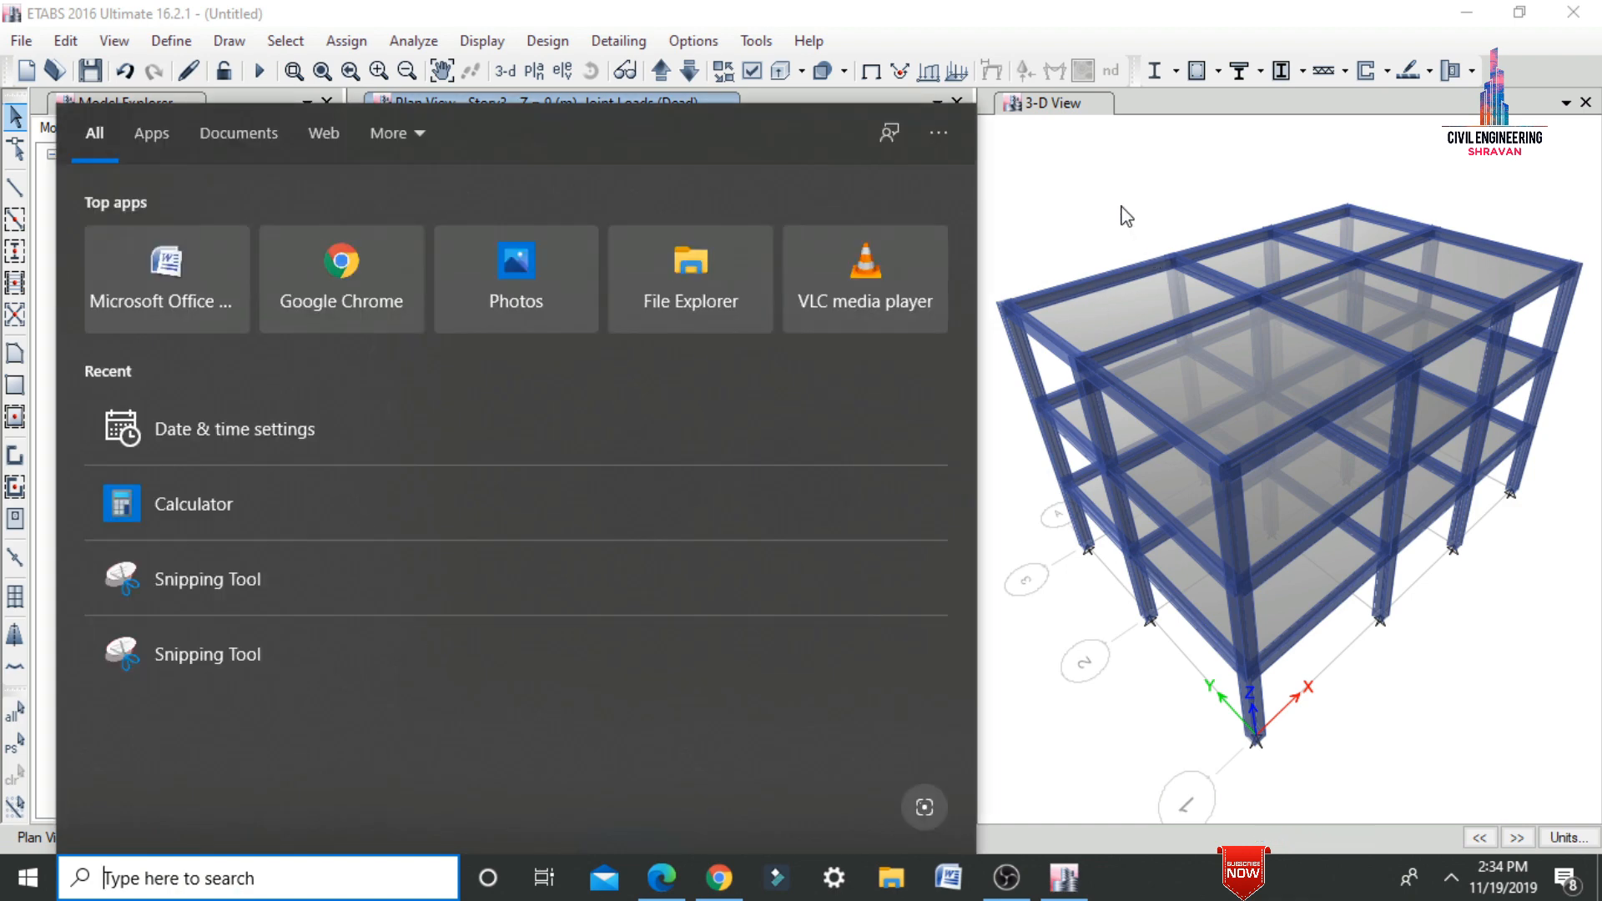
click(1007, 180)
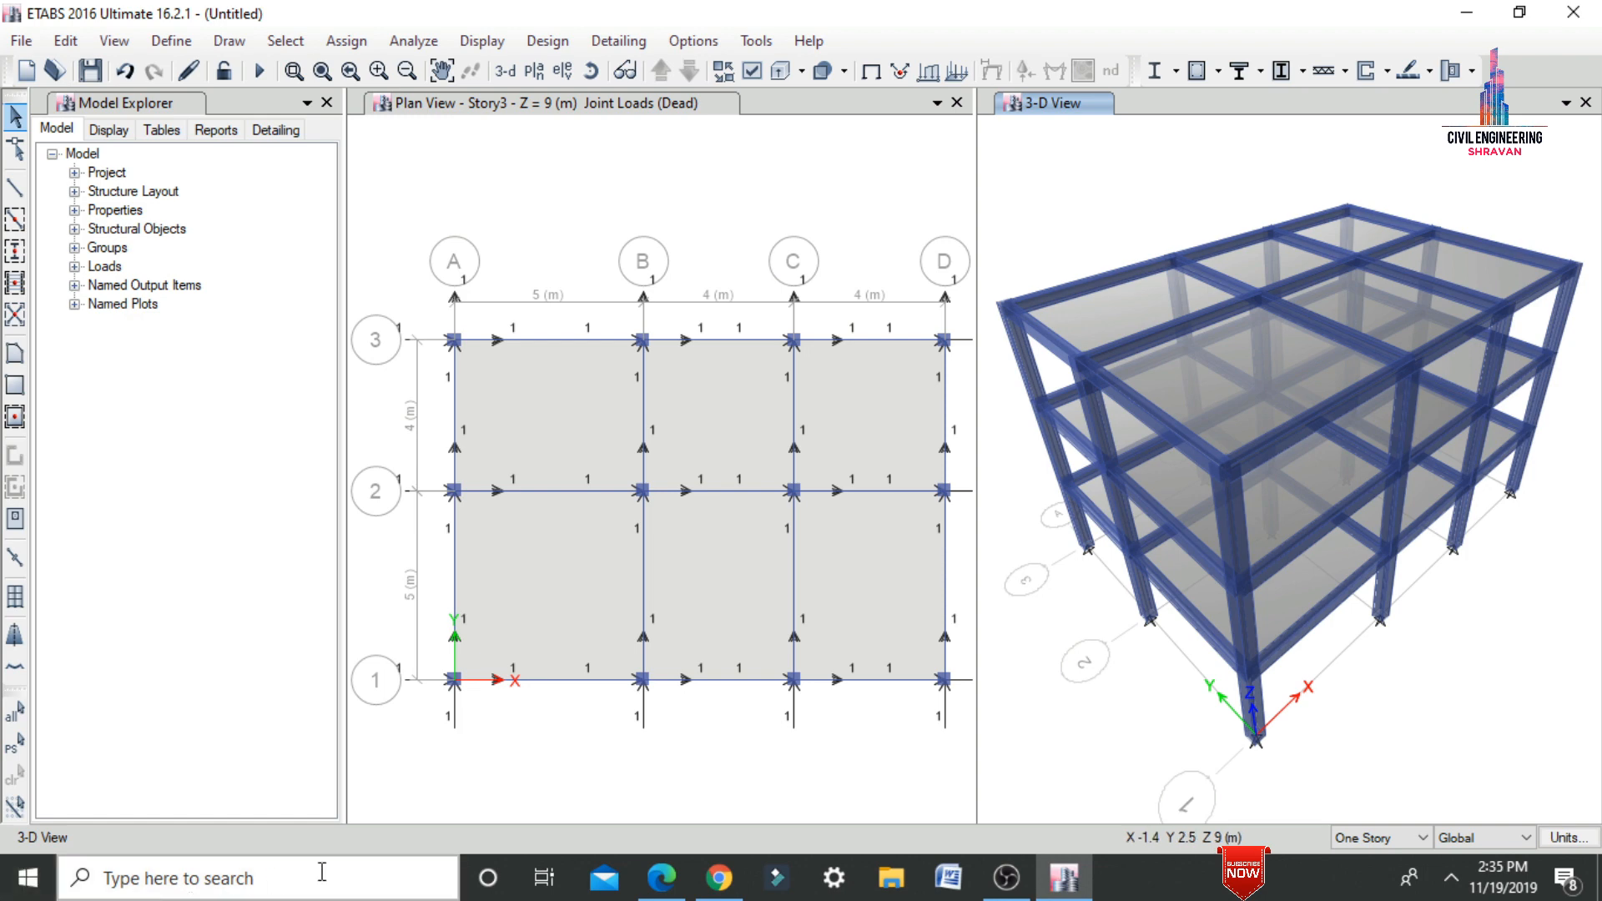
click(223, 885)
text(cal)
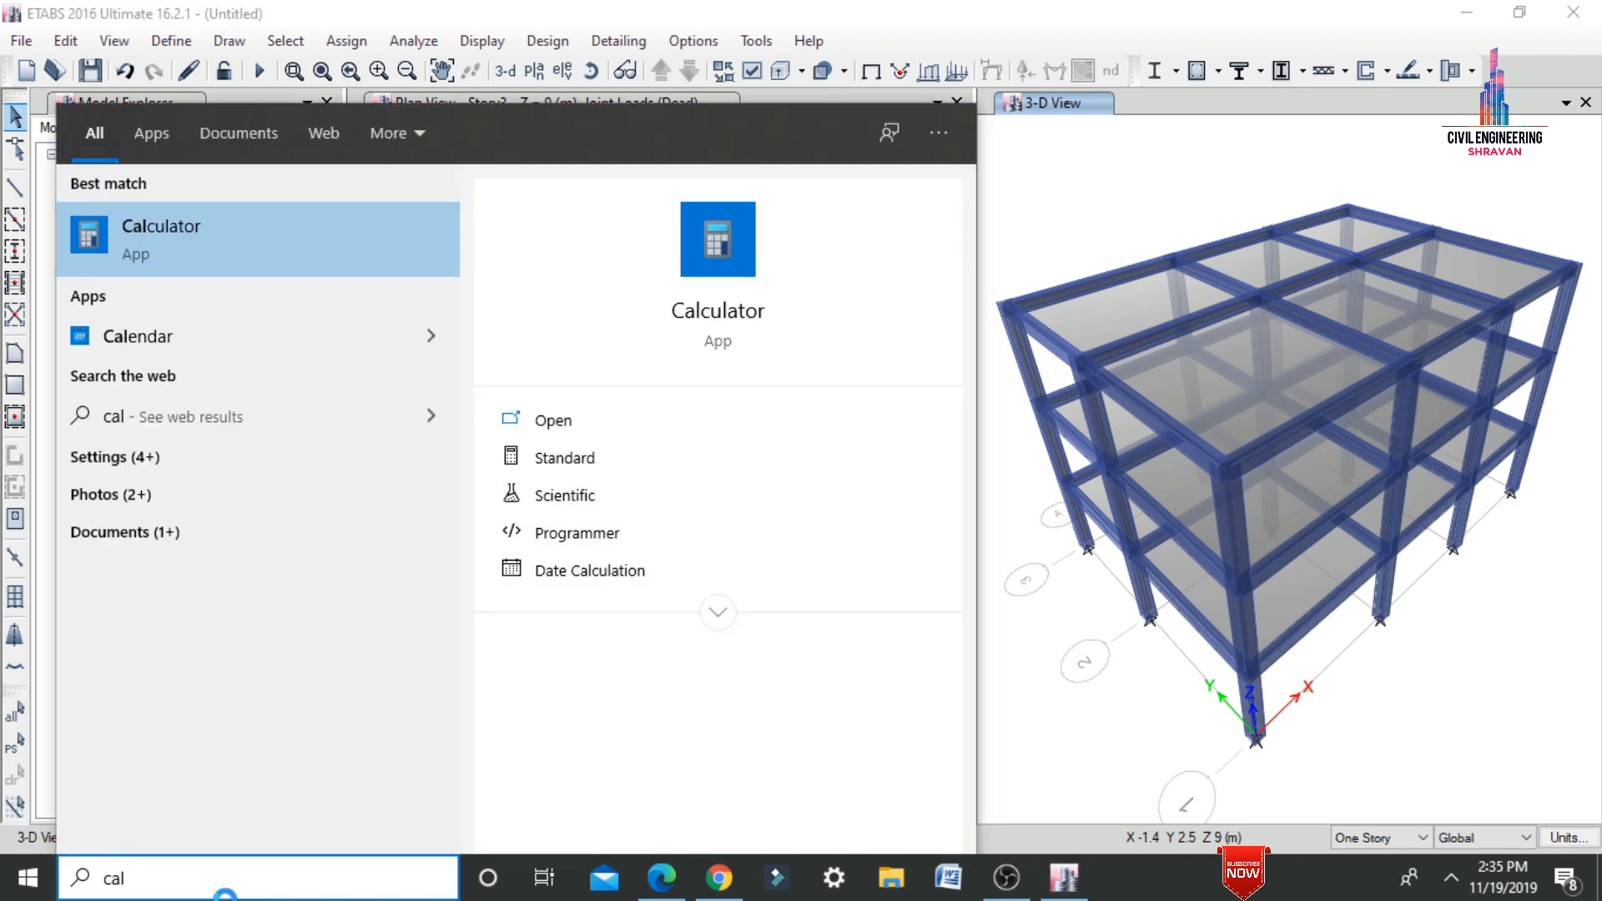
key(Return)
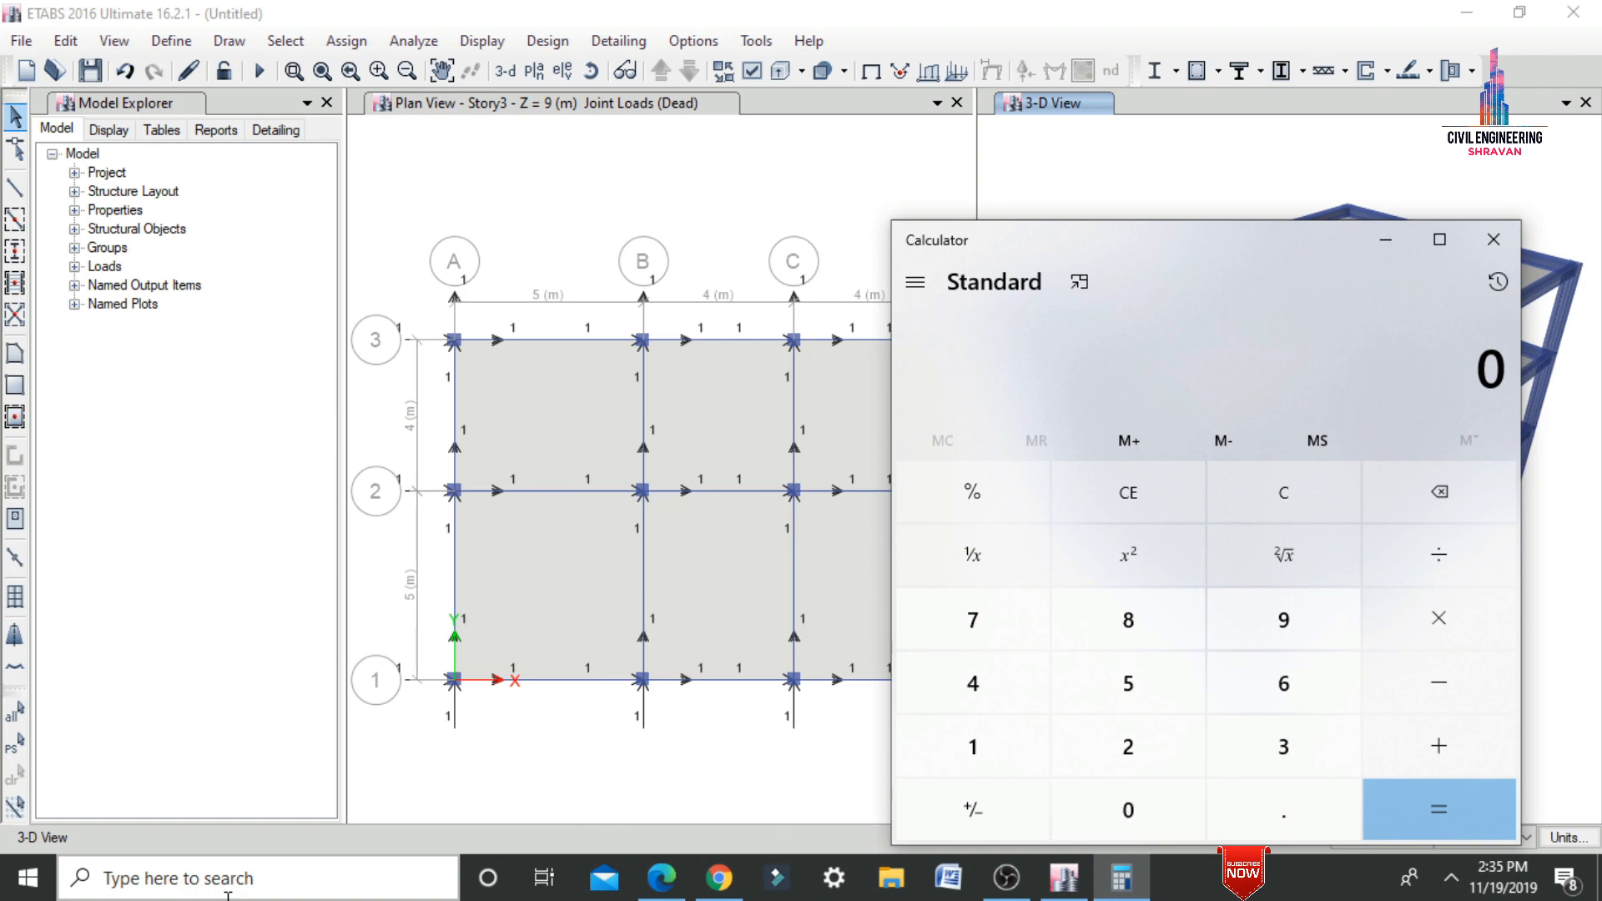
text(.23)
text(*0.)
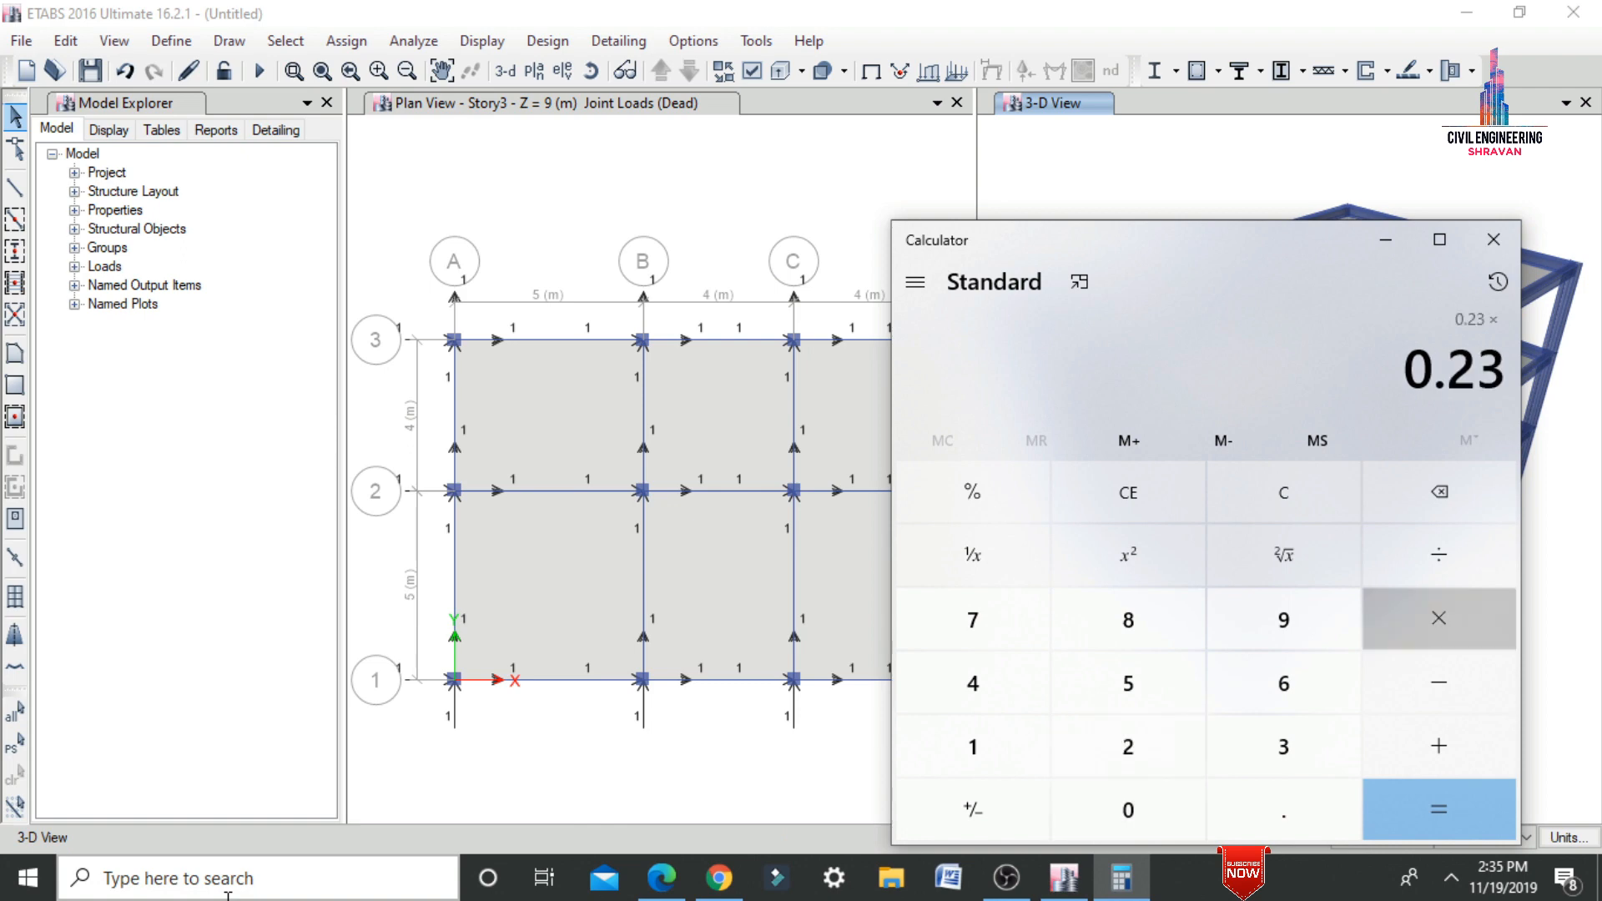
text(35)
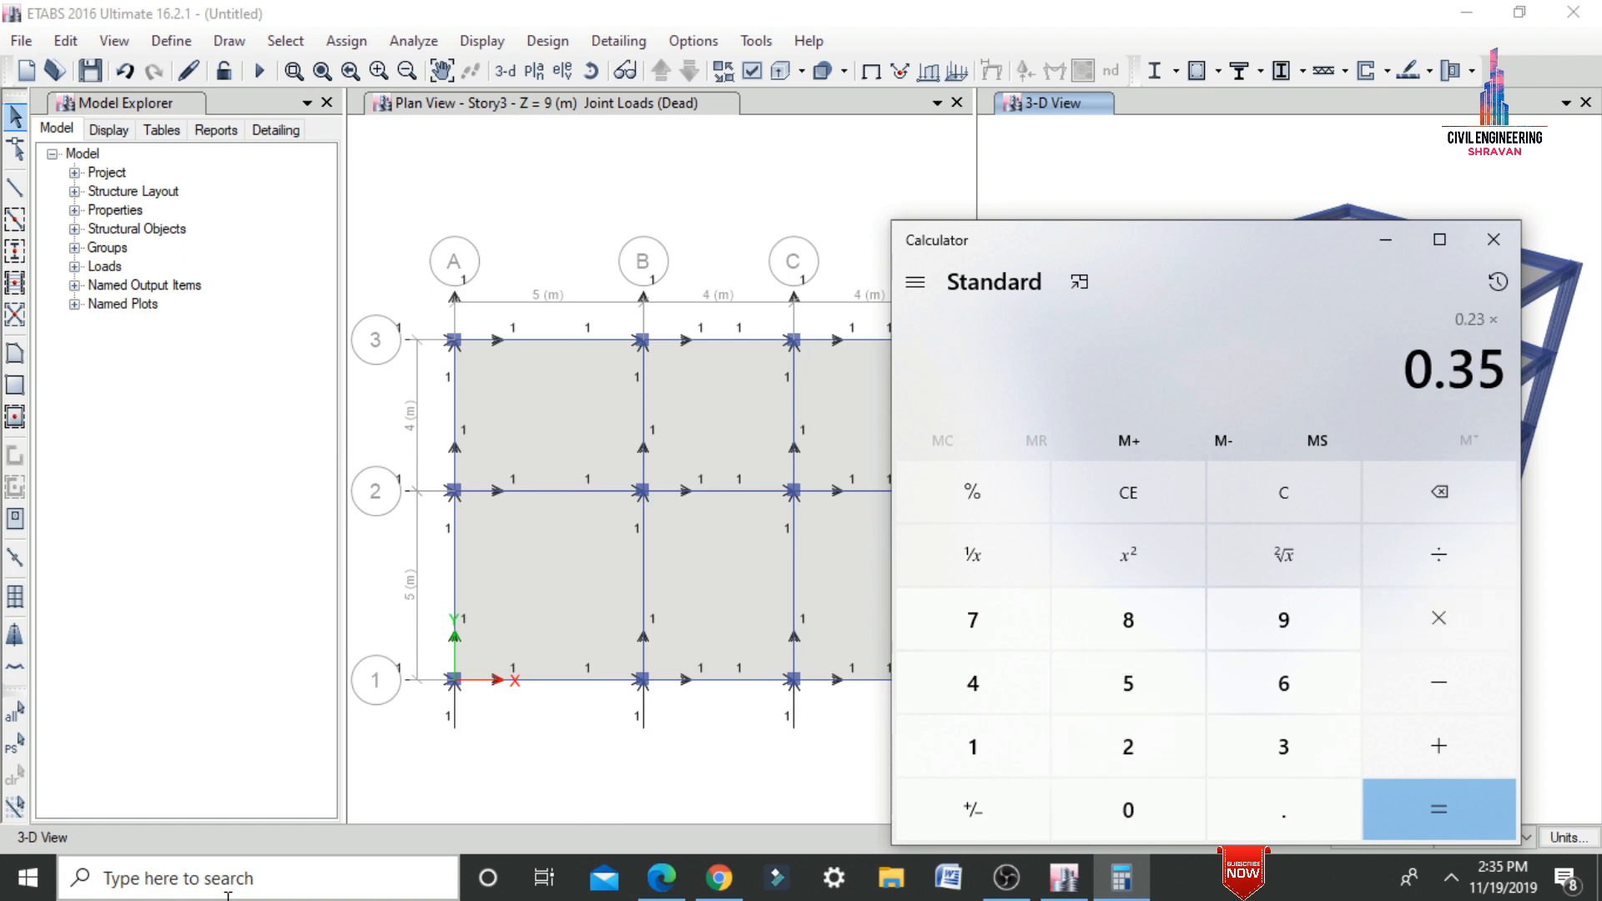
text(*25=)
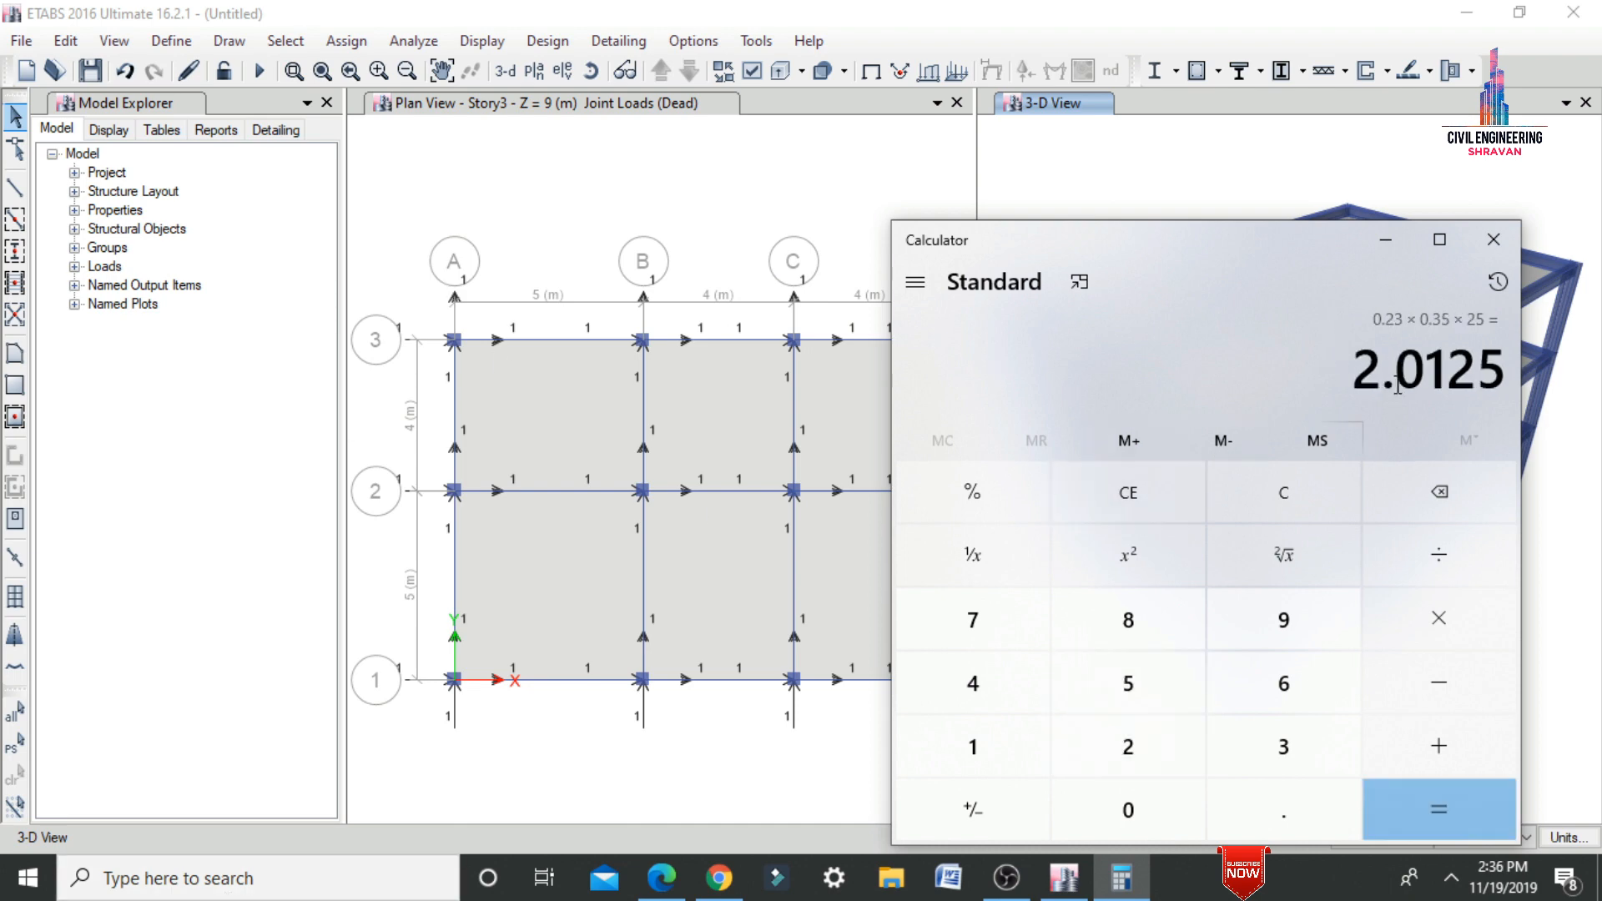
click(1385, 239)
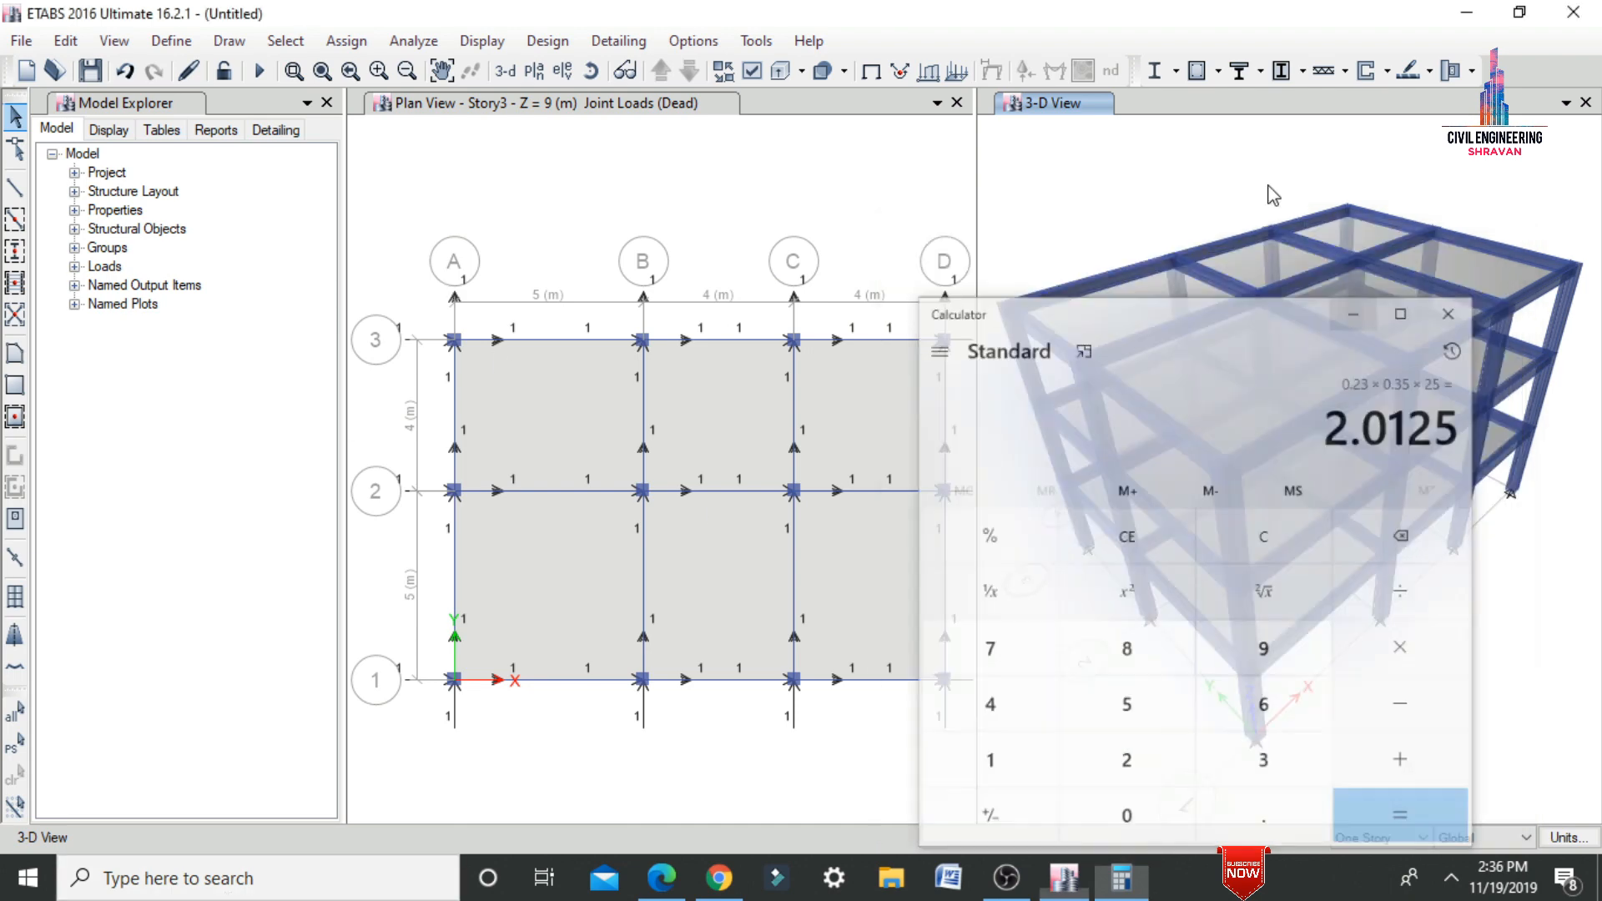
- Select all frames that have the beam section property B0.23X0.35
click(286, 40)
mouse_move(346, 79)
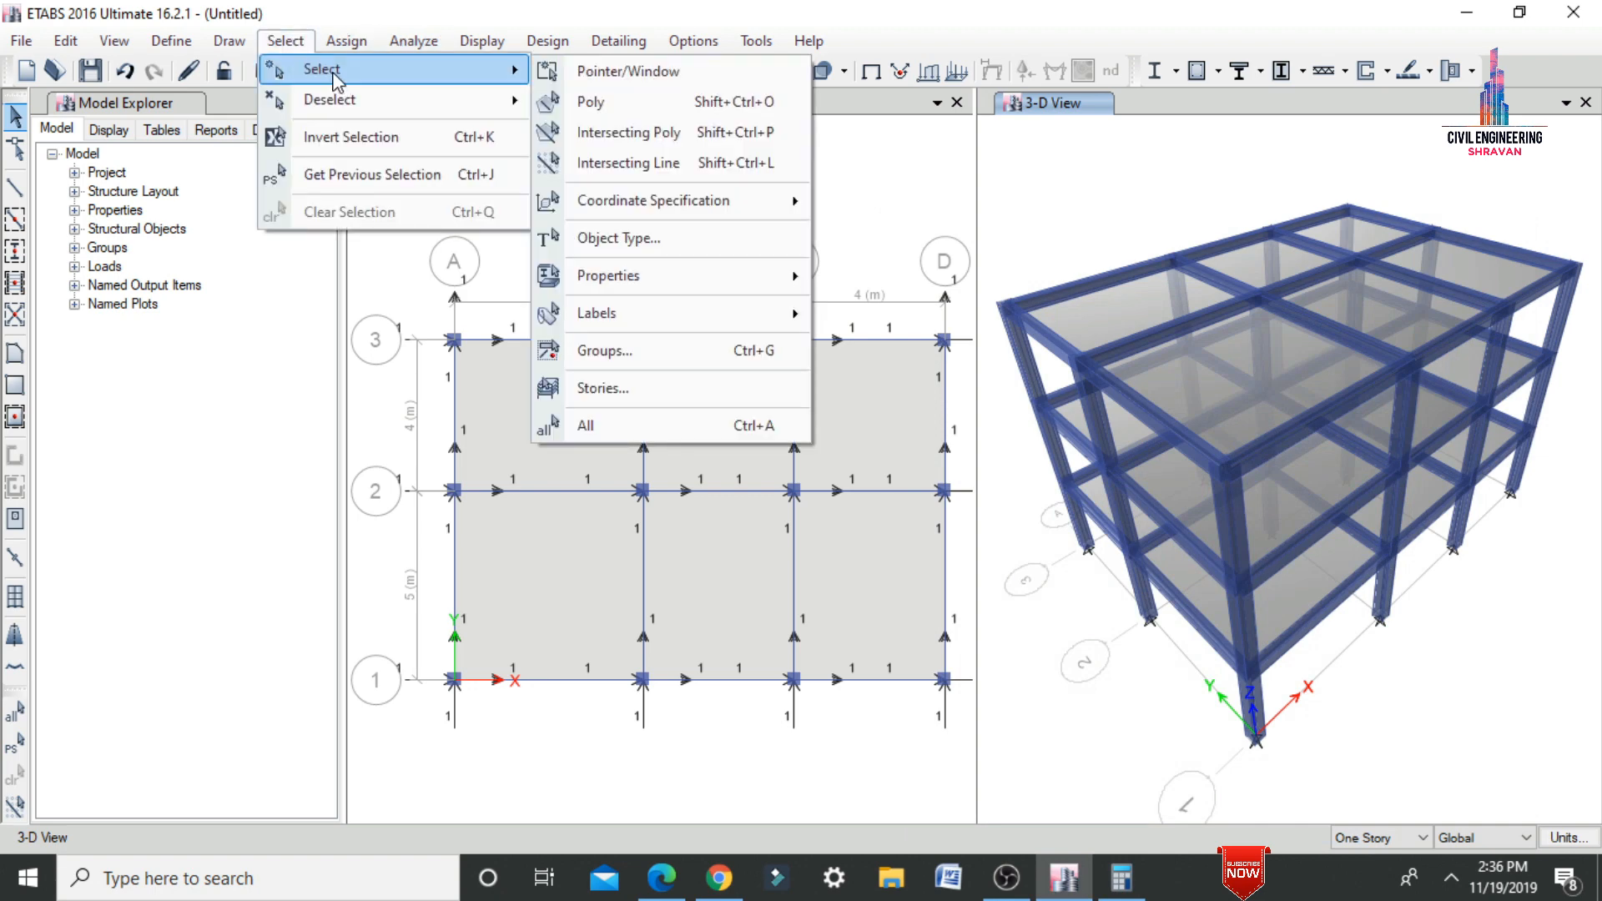
mouse_move(644, 276)
click(876, 317)
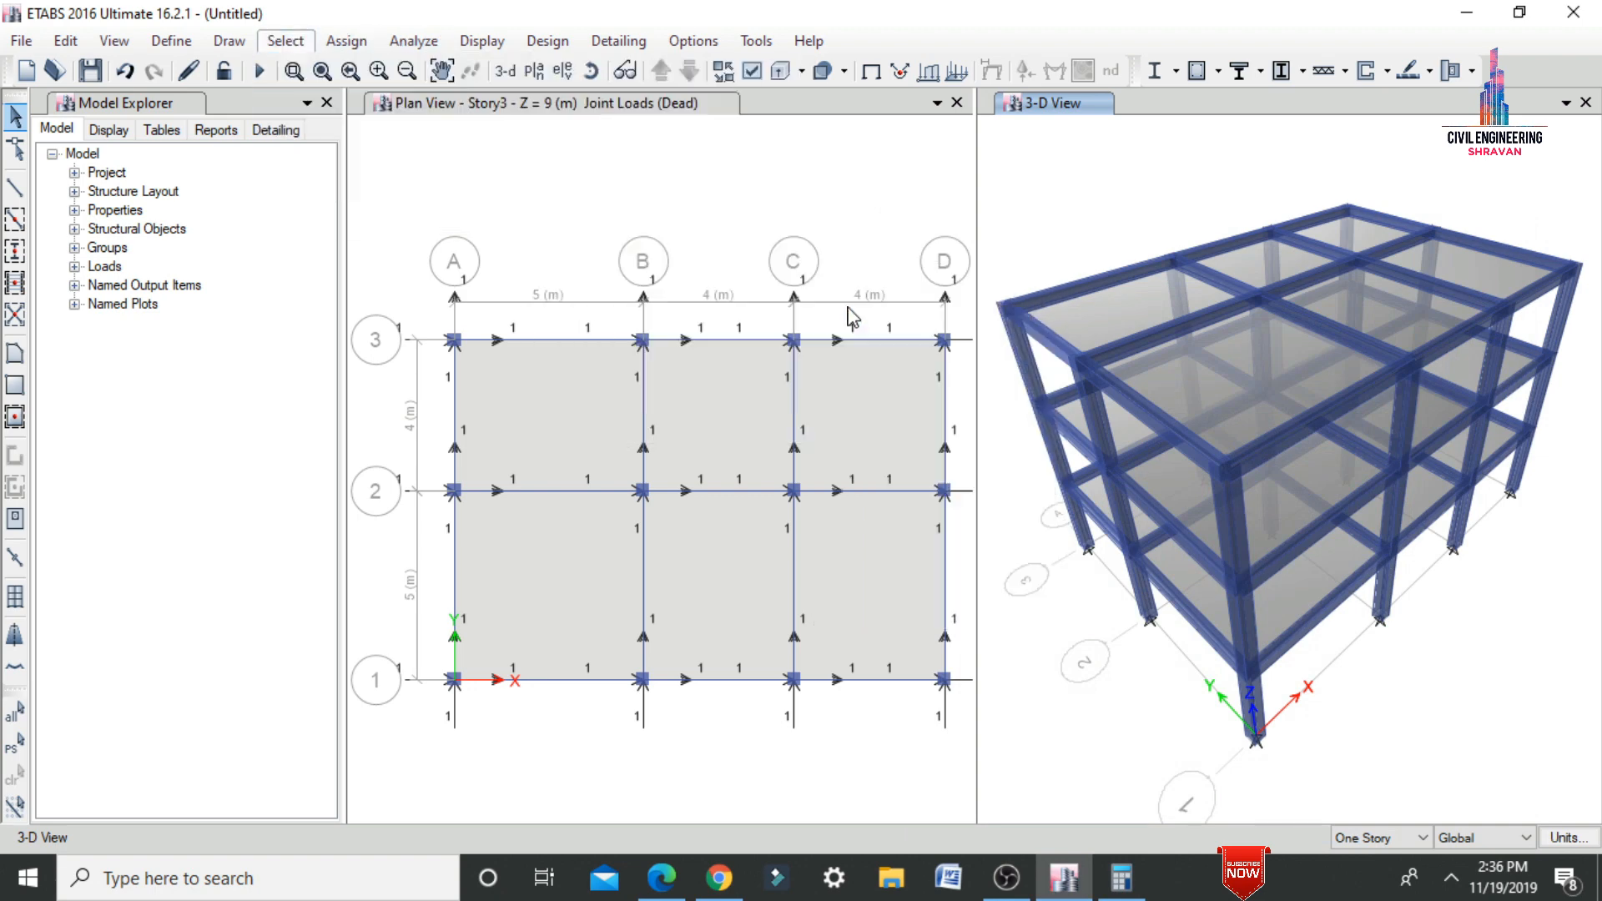
click(700, 315)
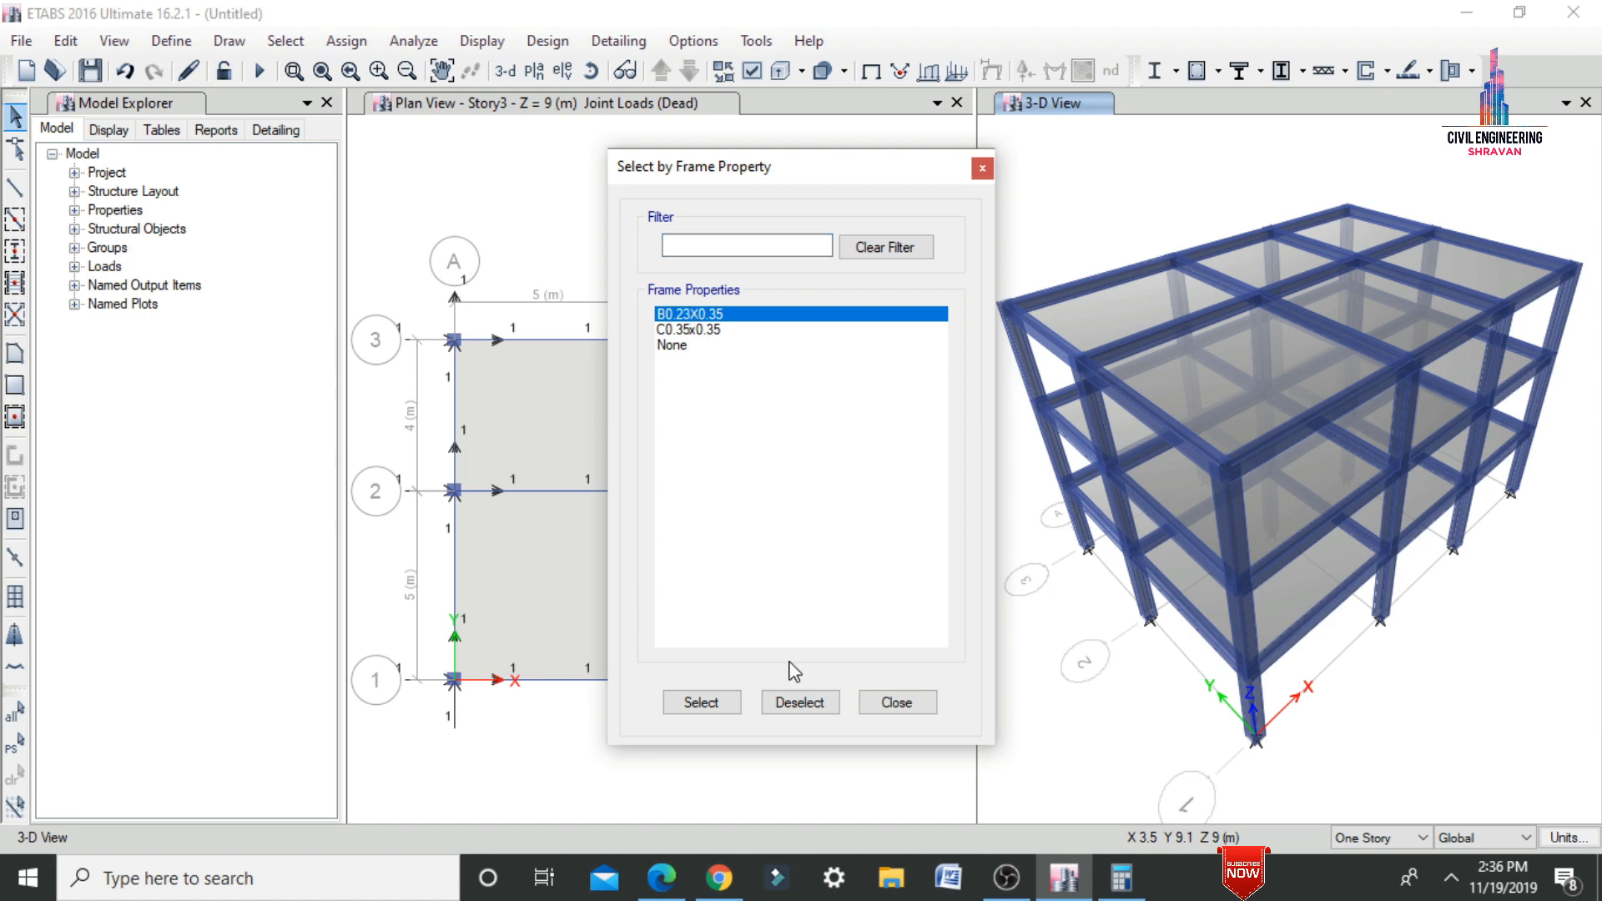
click(706, 702)
click(889, 703)
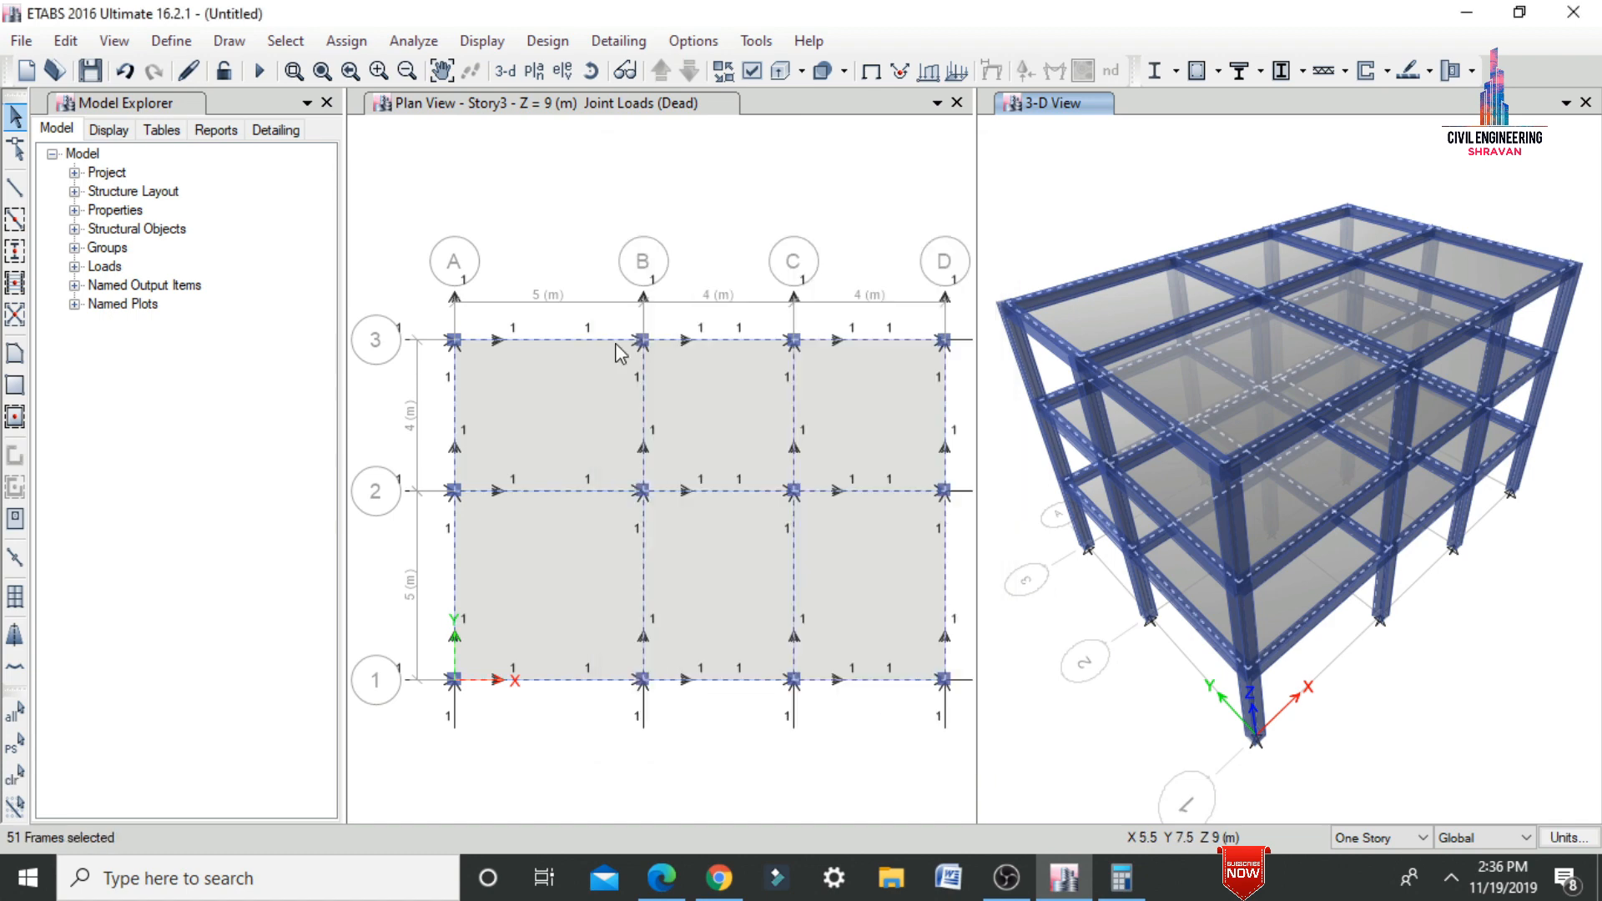
- Assign a uniform Dead gravity load of 2.0125 kN/m to the selected beams, adding it to existing loads
click(345, 41)
mouse_move(443, 265)
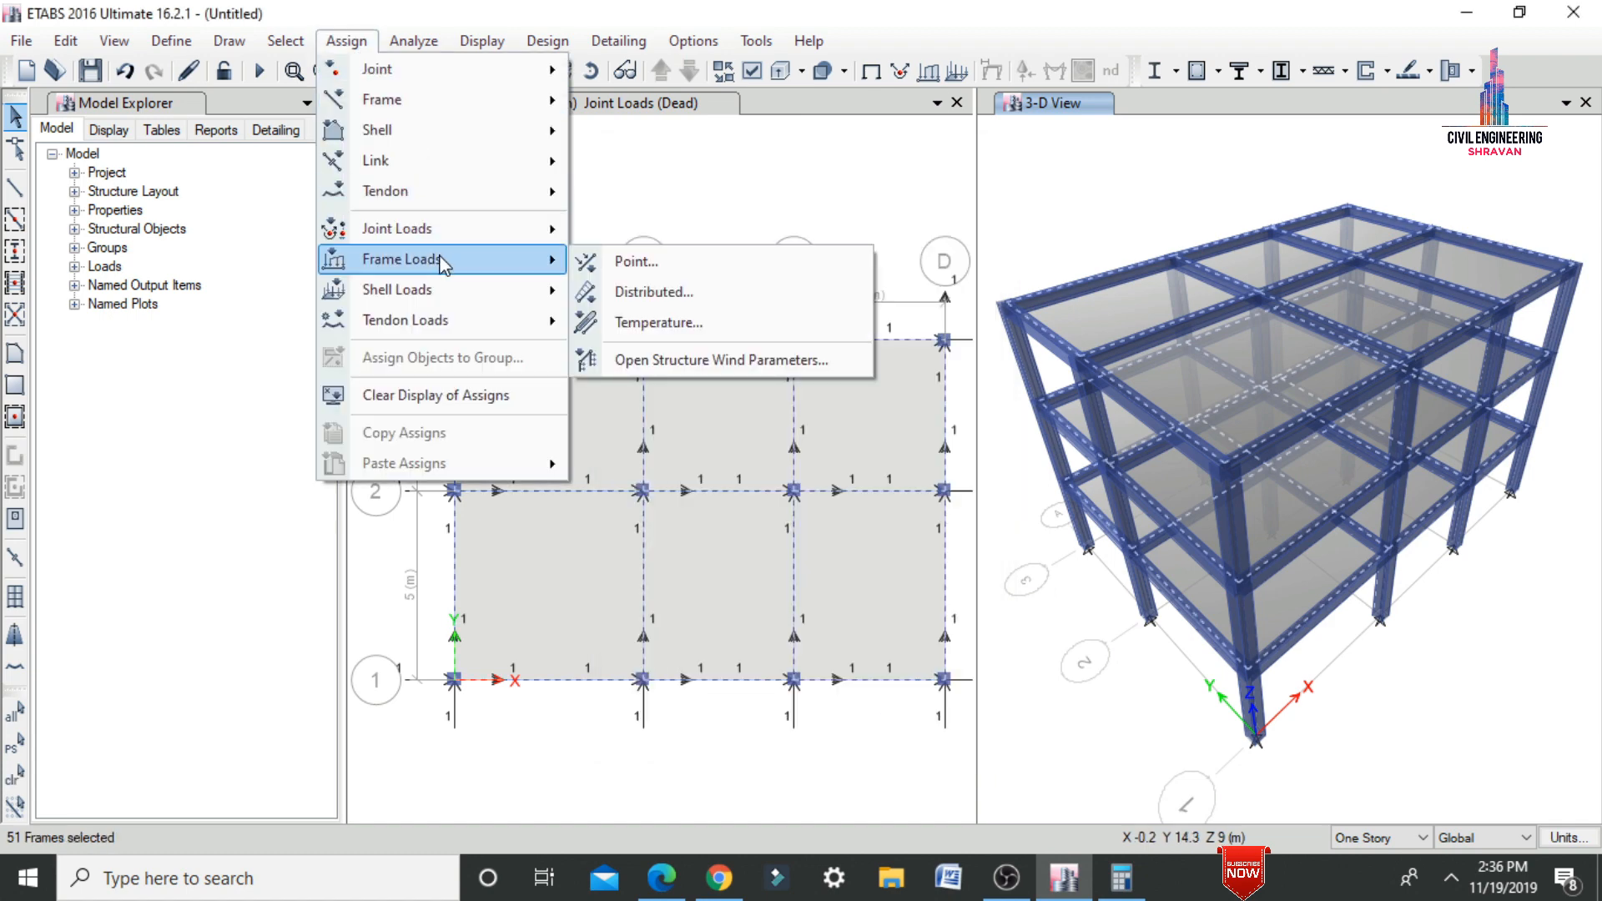
click(602, 287)
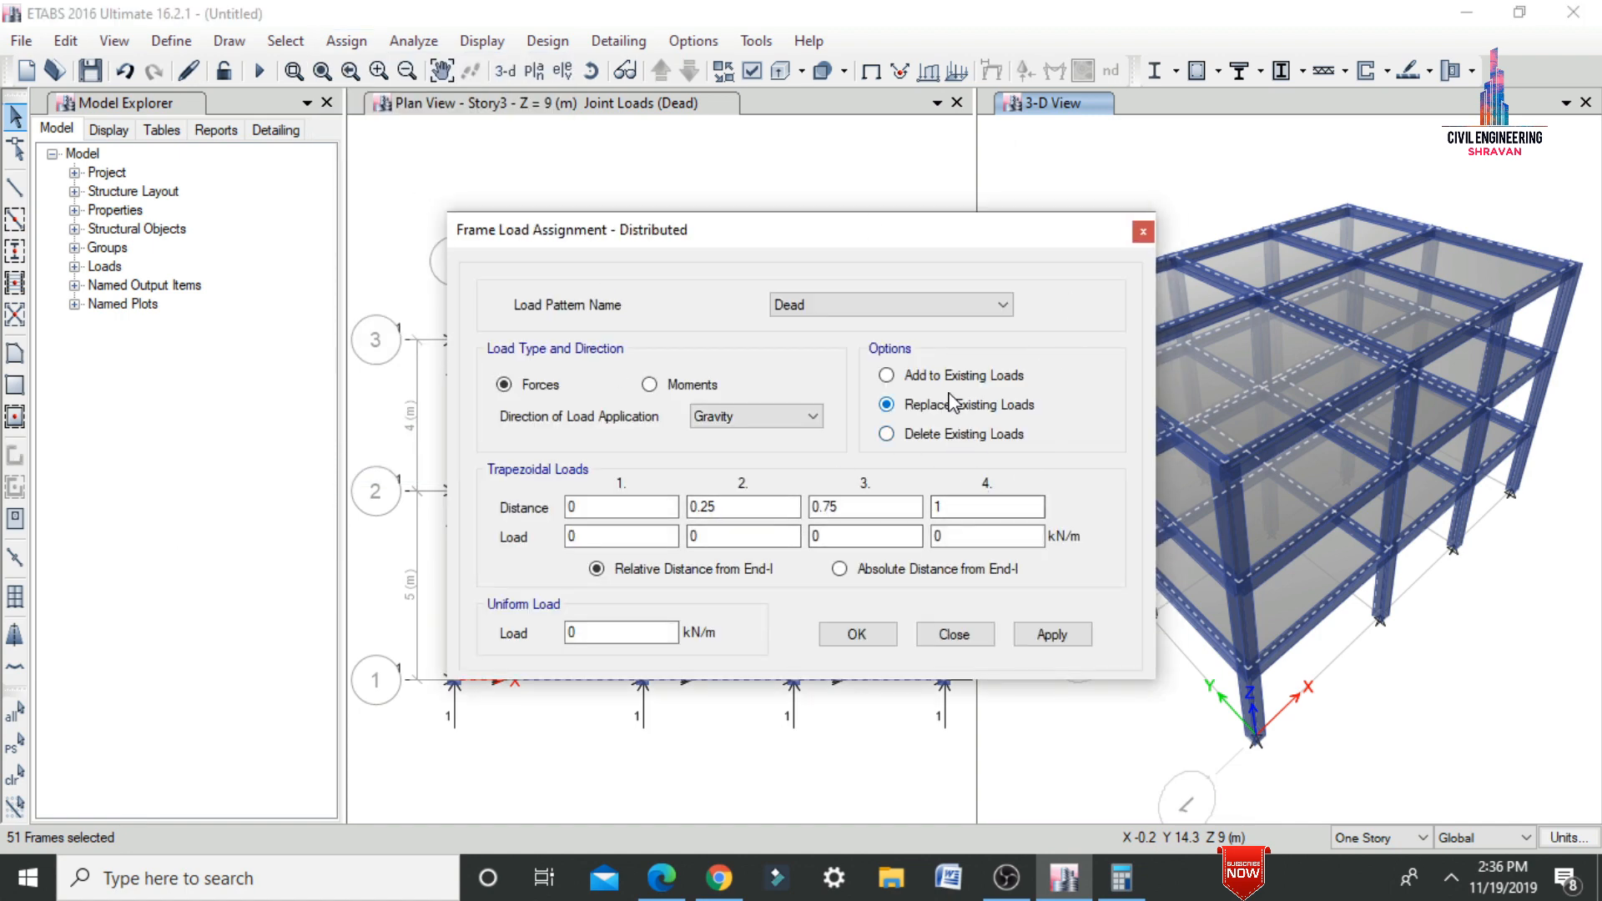
click(899, 376)
click(1121, 884)
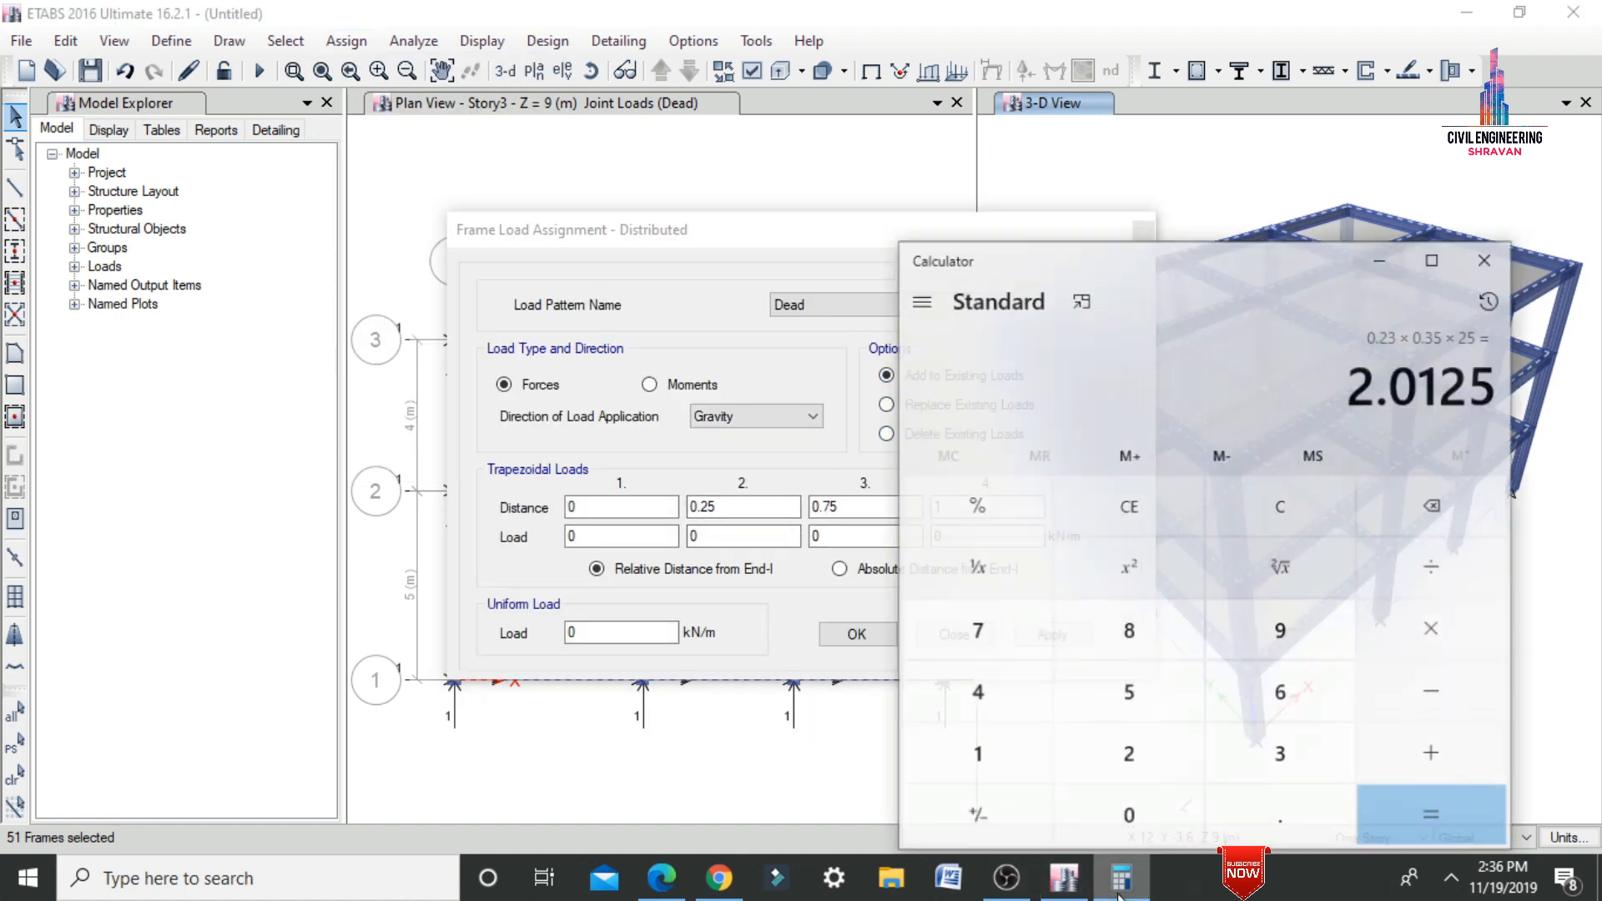
click(1121, 884)
double_click(616, 640)
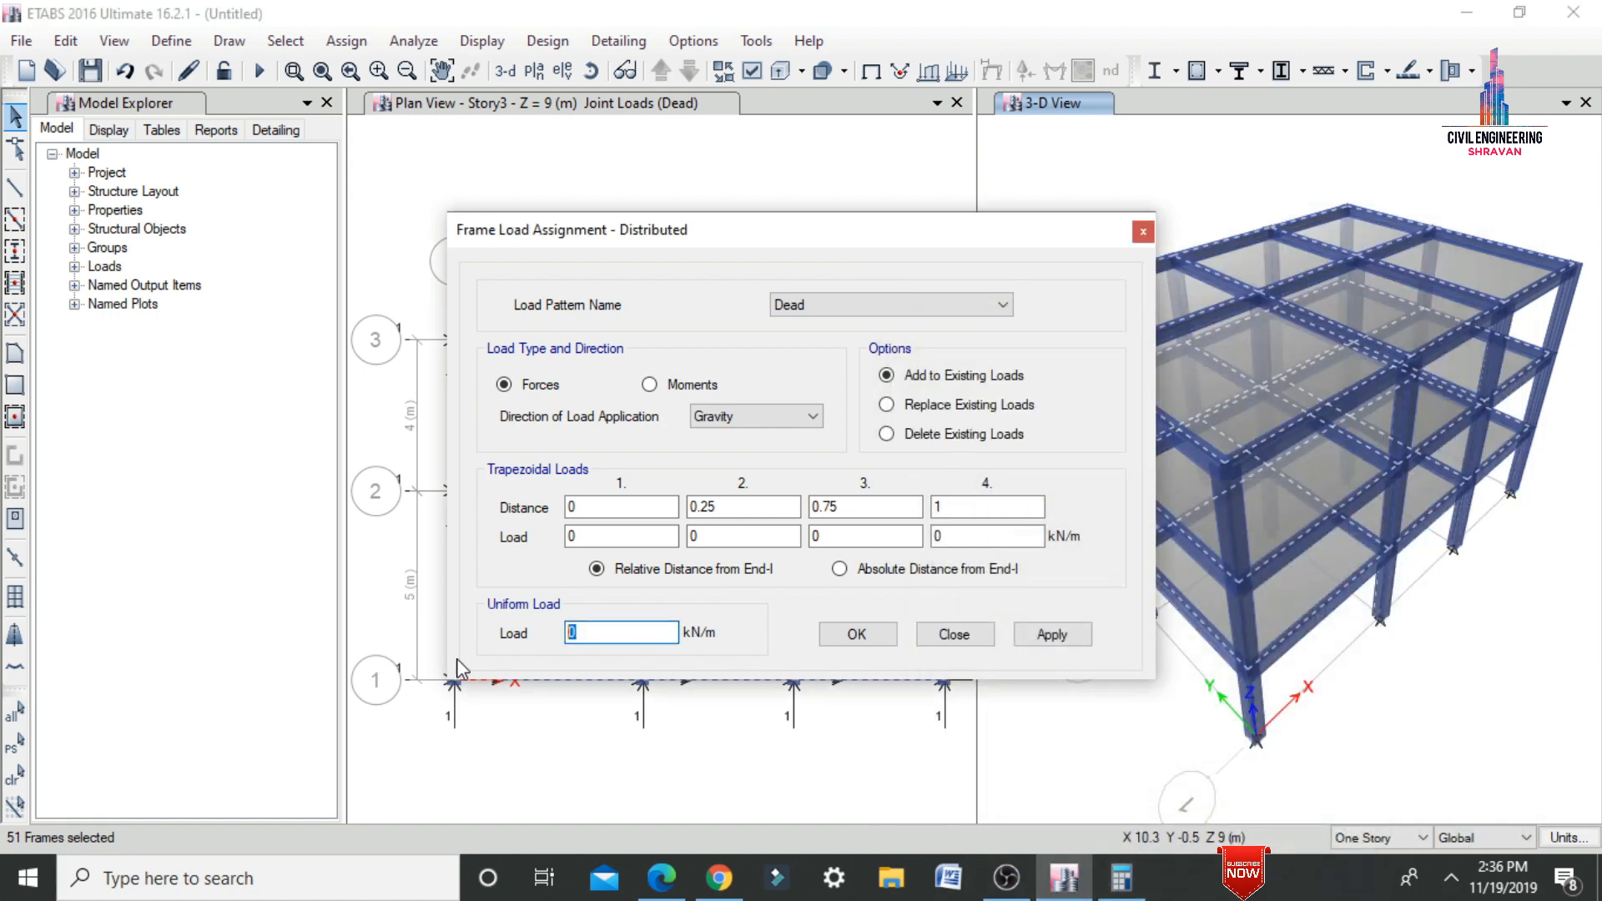
text(2.0125)
click(1053, 636)
click(857, 634)
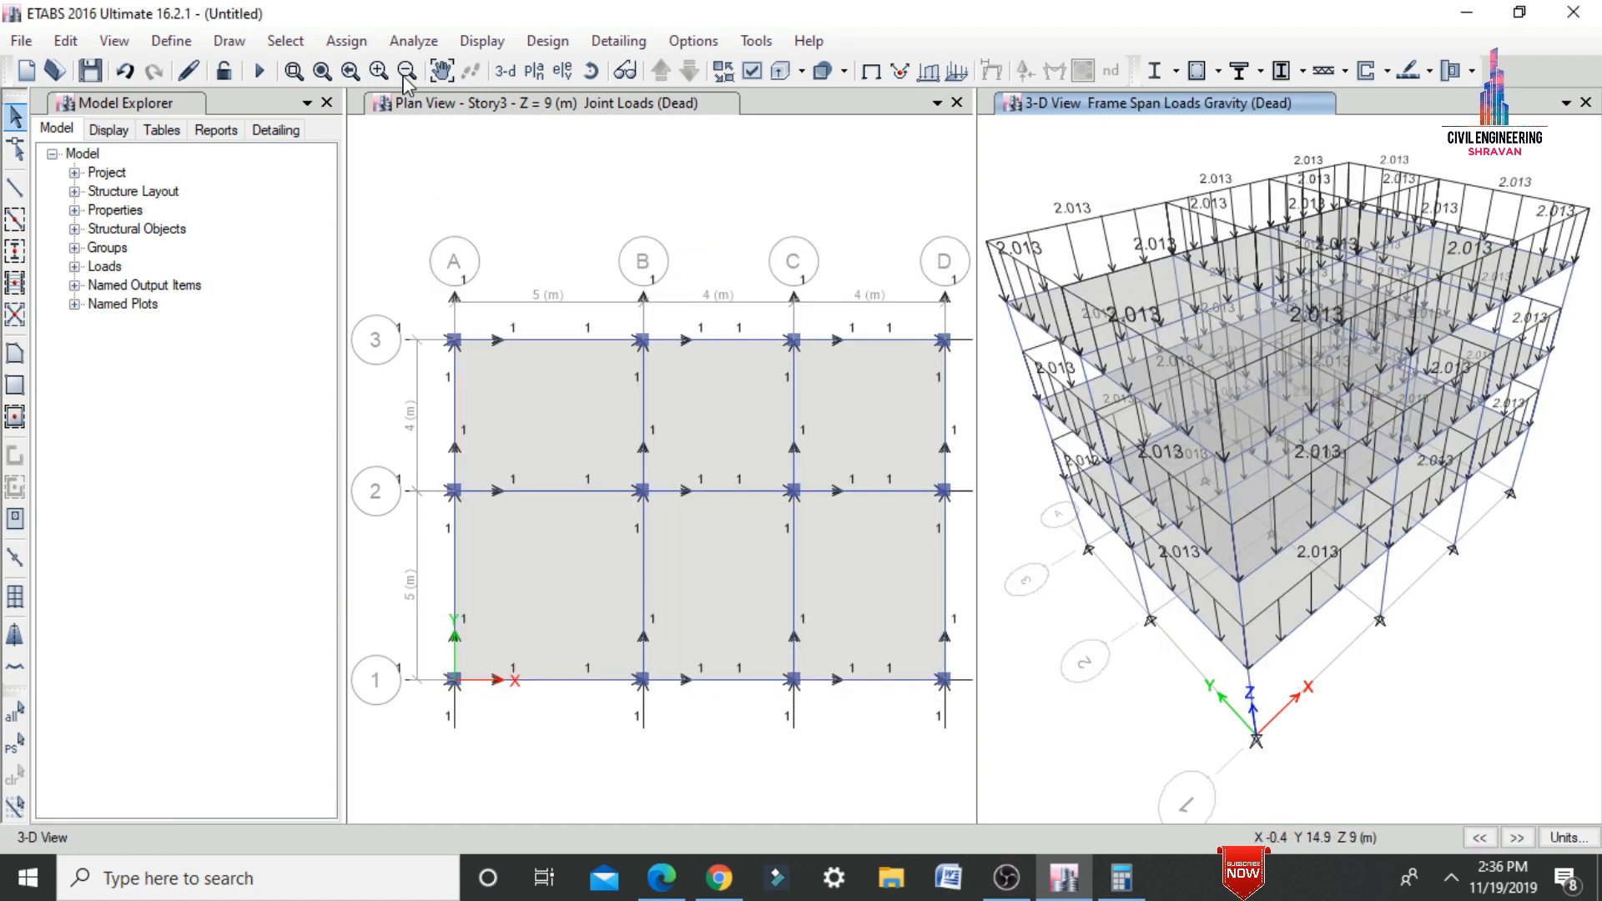
- Select all frames that have the column section property C0.35x0.35
click(285, 40)
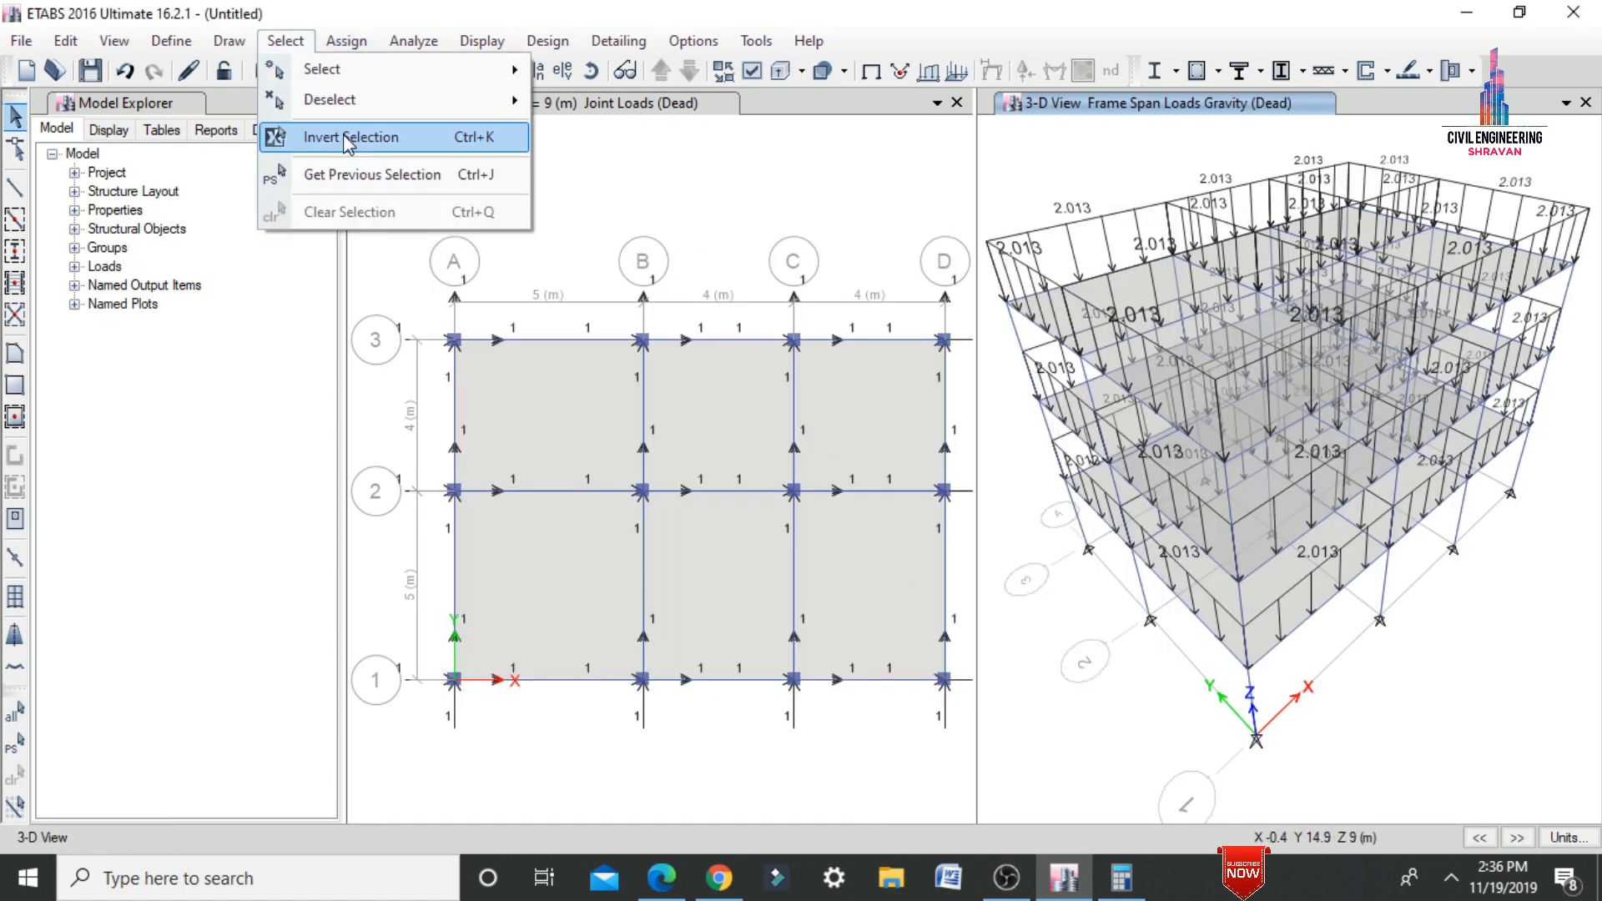
mouse_move(309, 68)
mouse_move(625, 275)
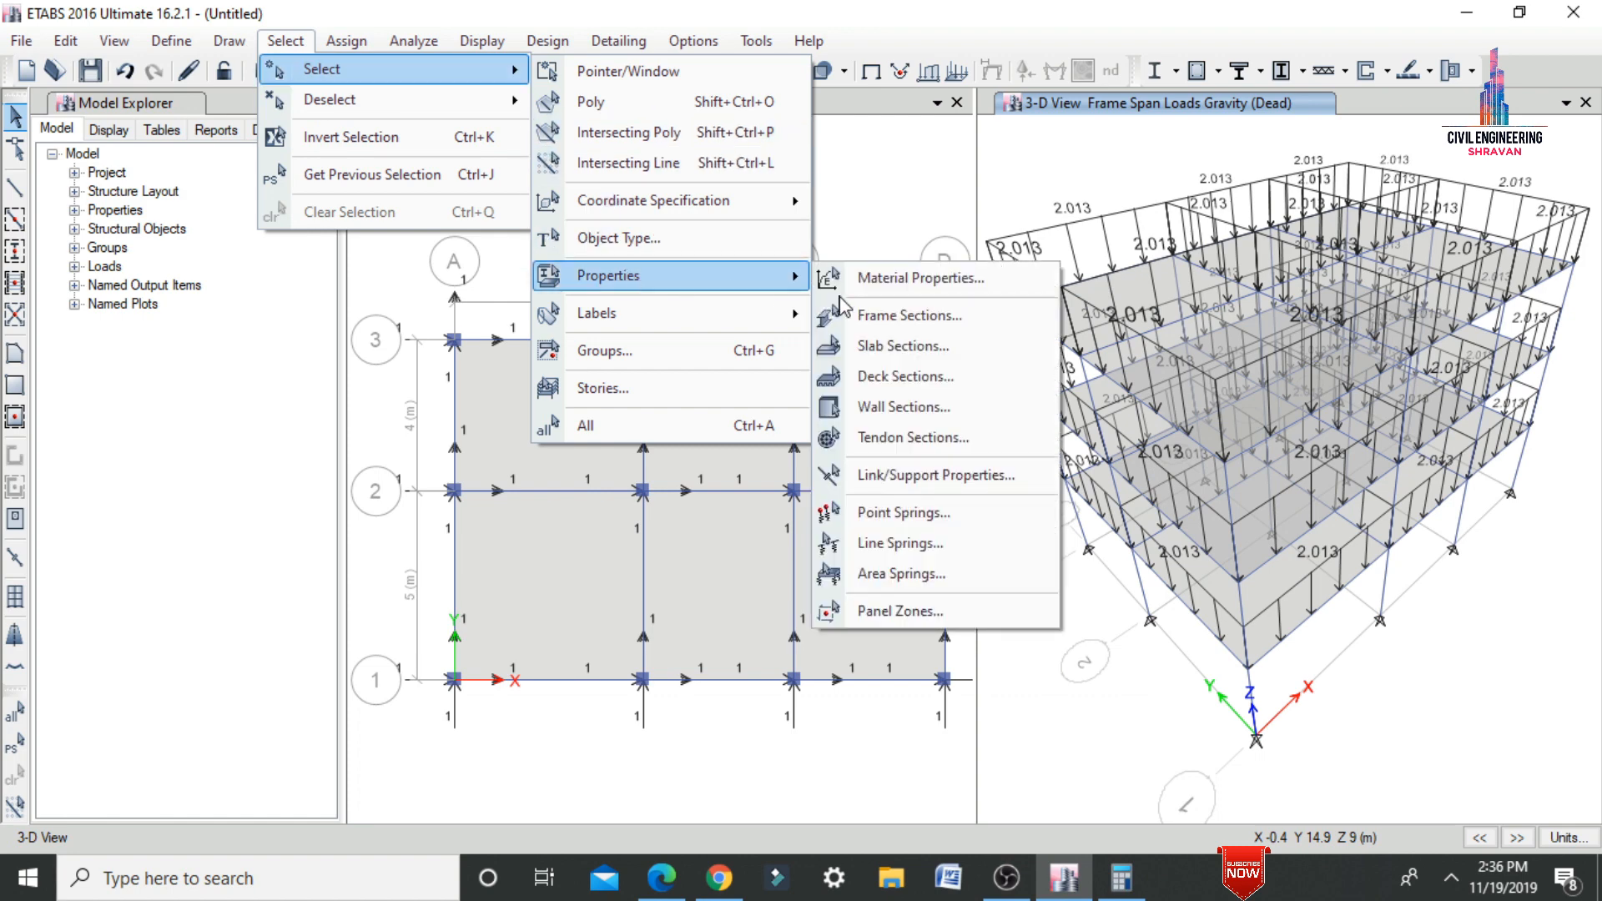
click(844, 313)
click(682, 330)
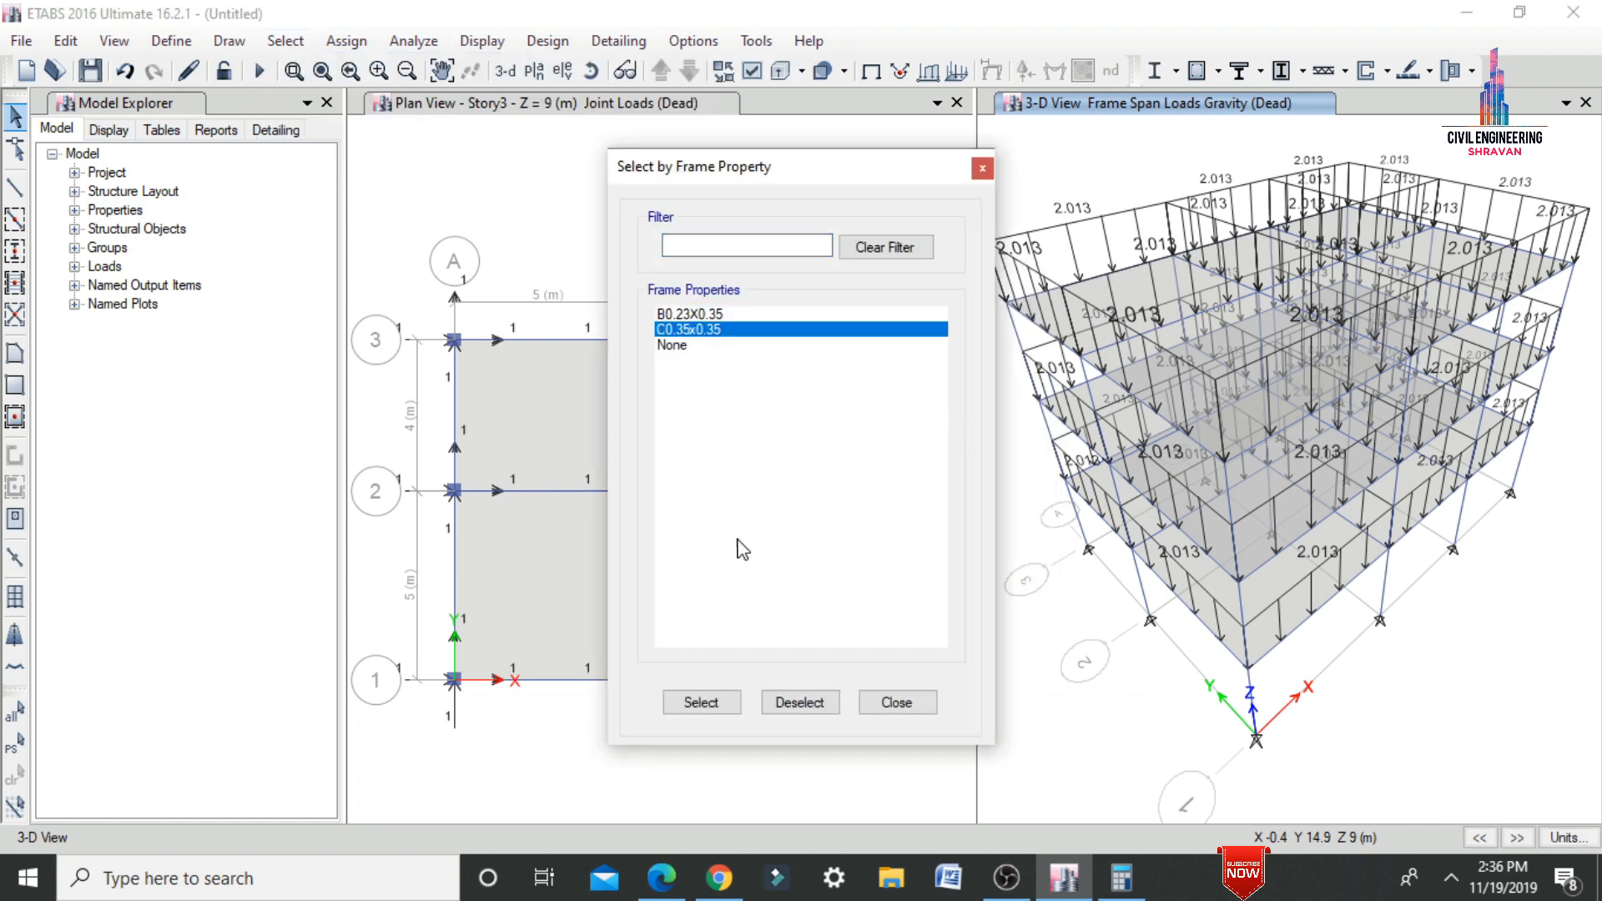
click(700, 702)
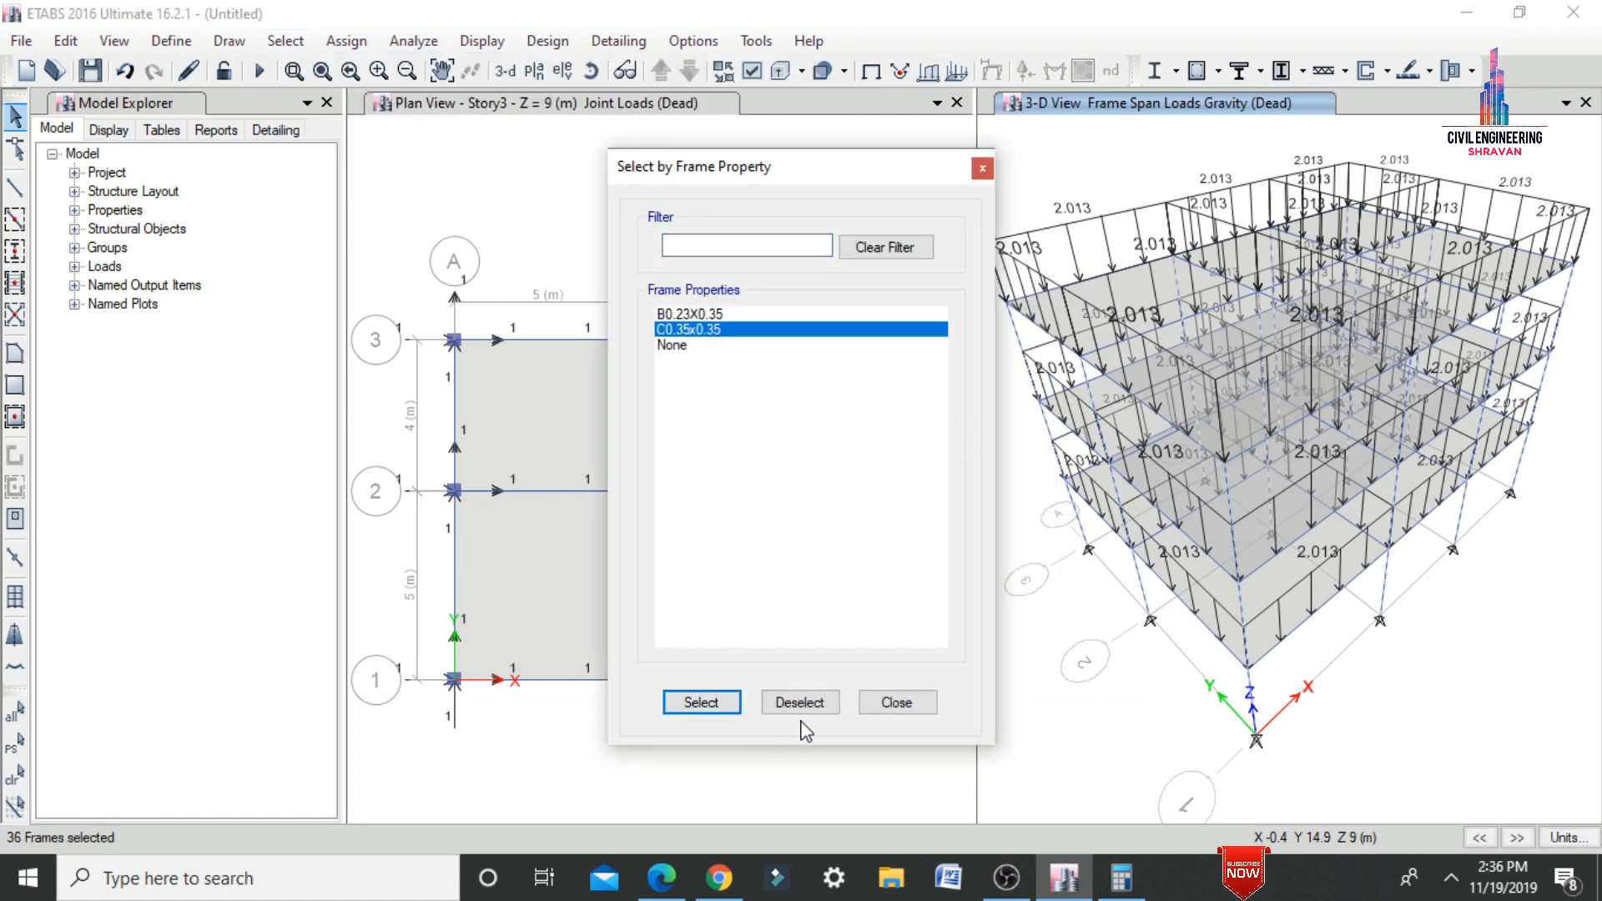
click(894, 702)
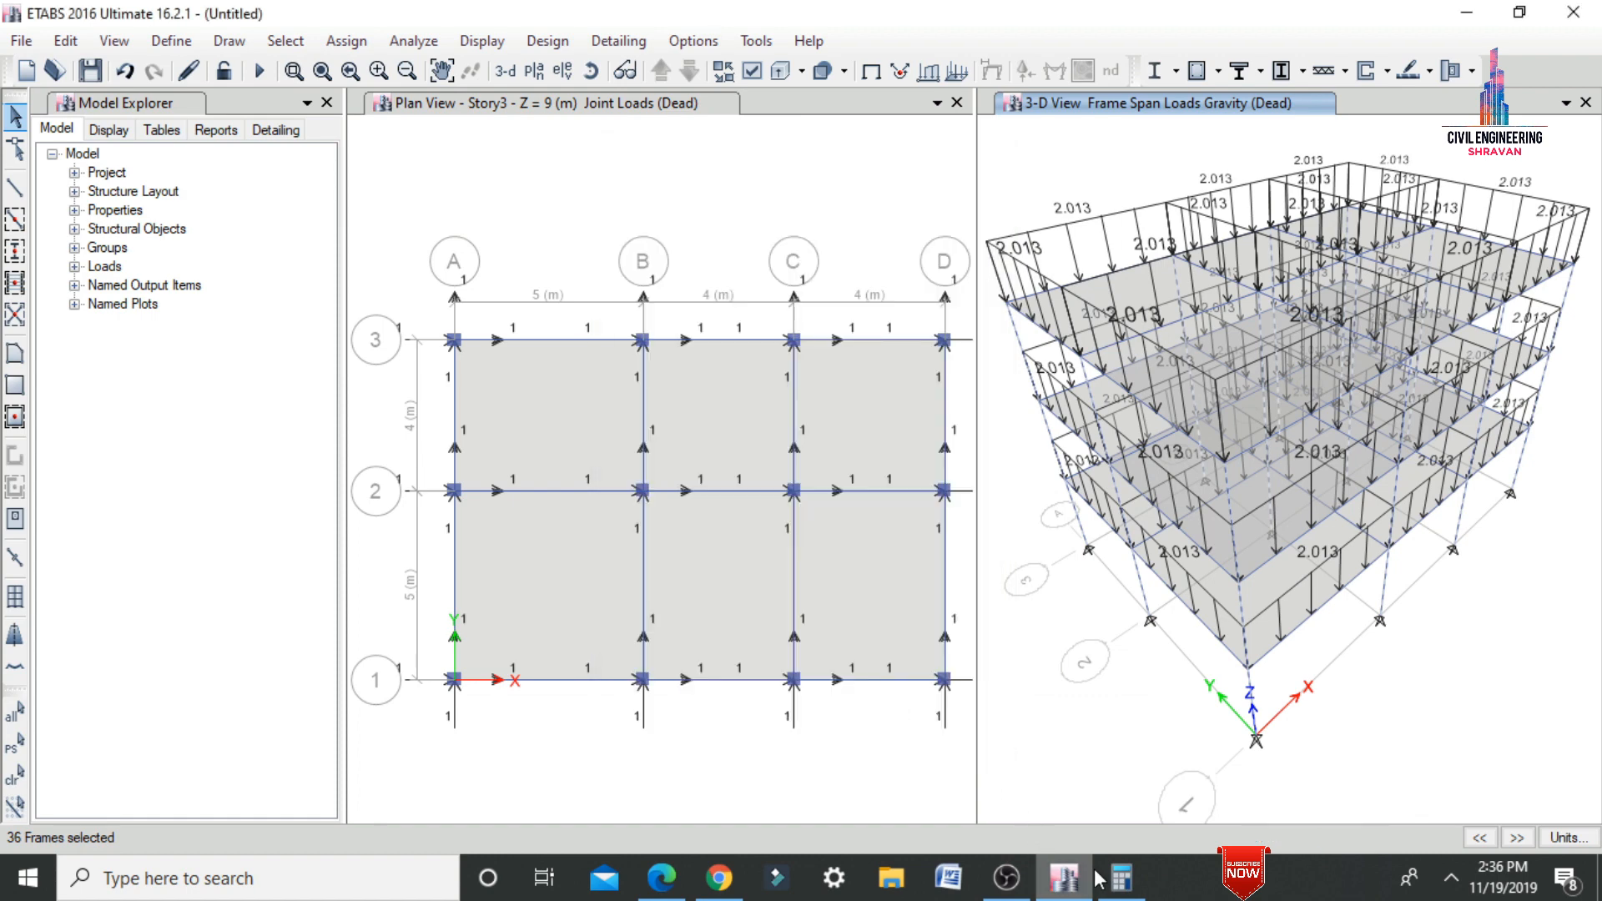
- Switch to Calculator, compute the column self-weight as 0.35 × 0.35 × 25, and return to the ETABS plan view
click(1121, 876)
text(0.)
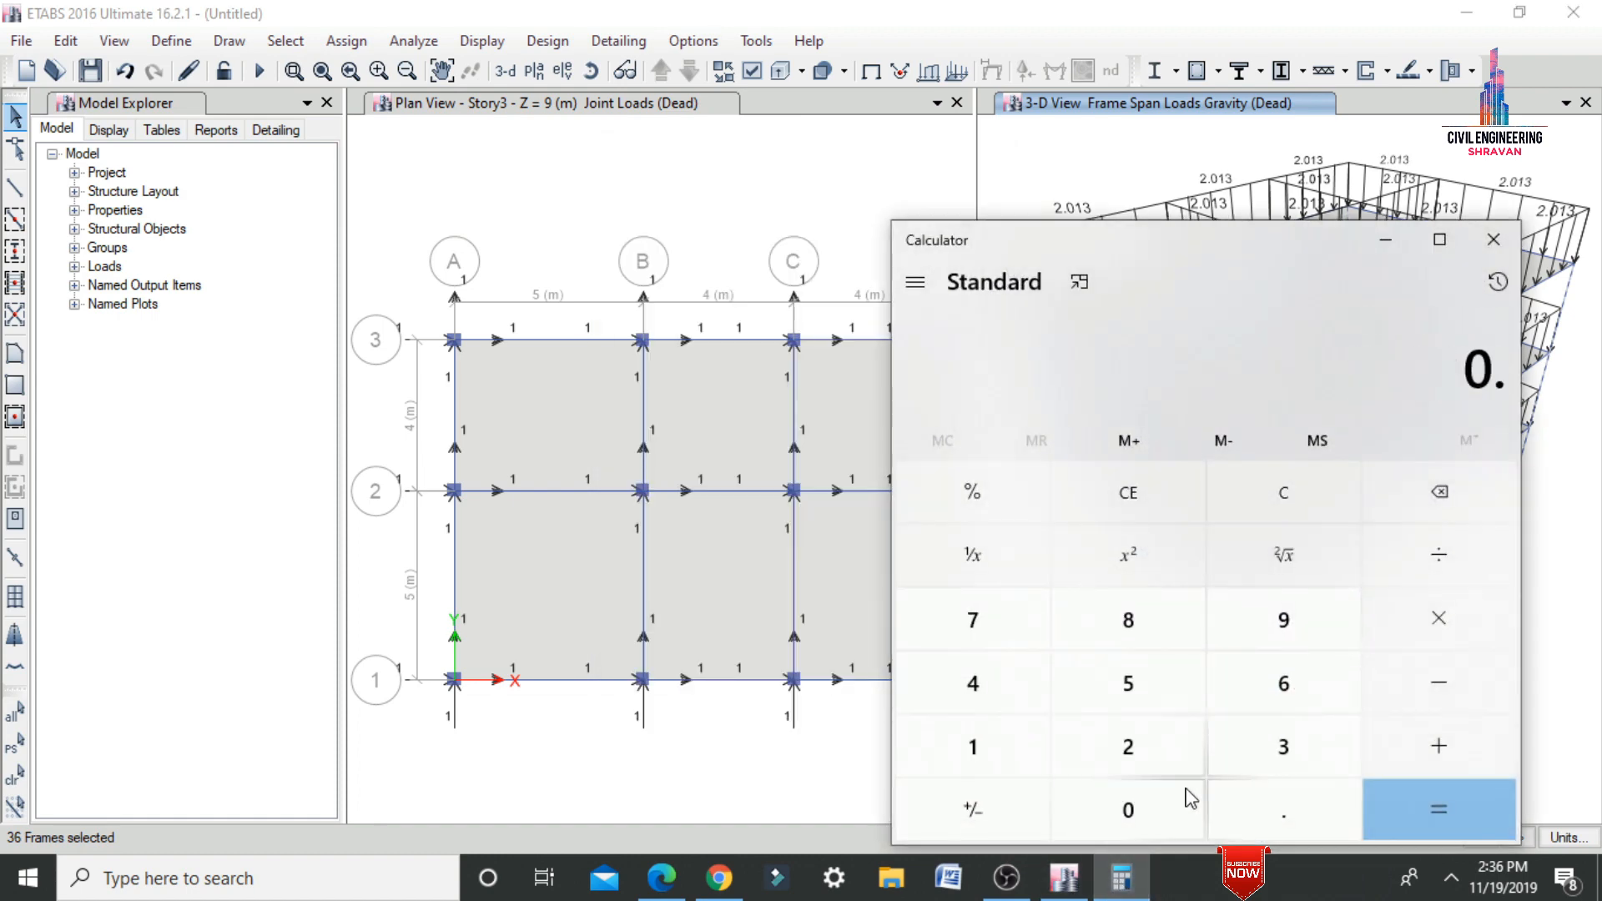
text(35*0.35 × 0)
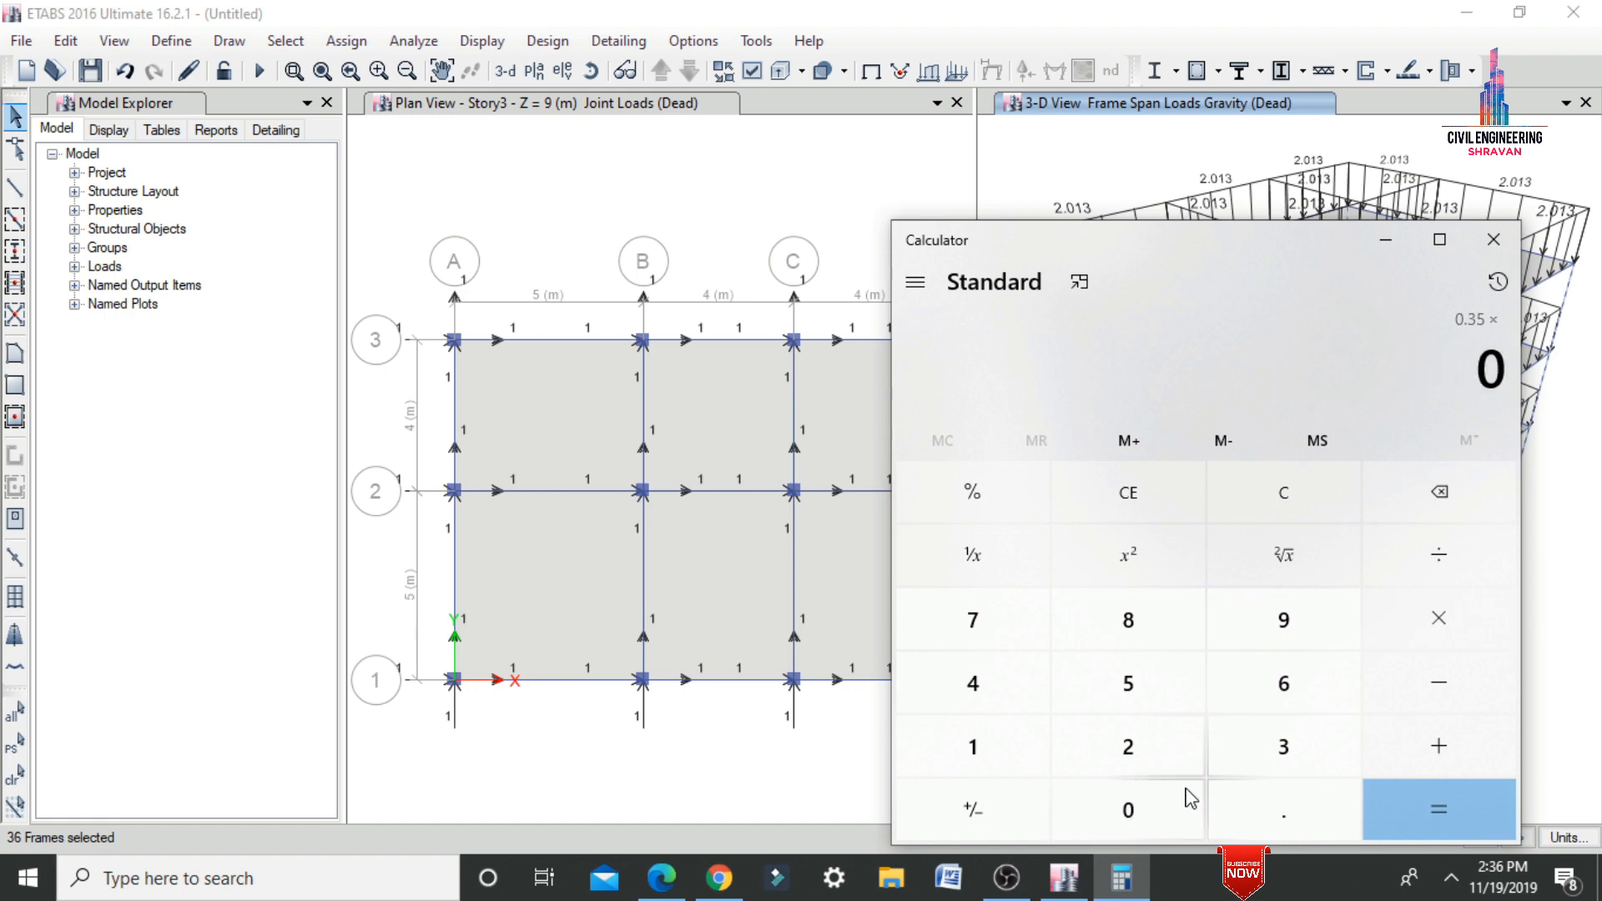
text(*25)
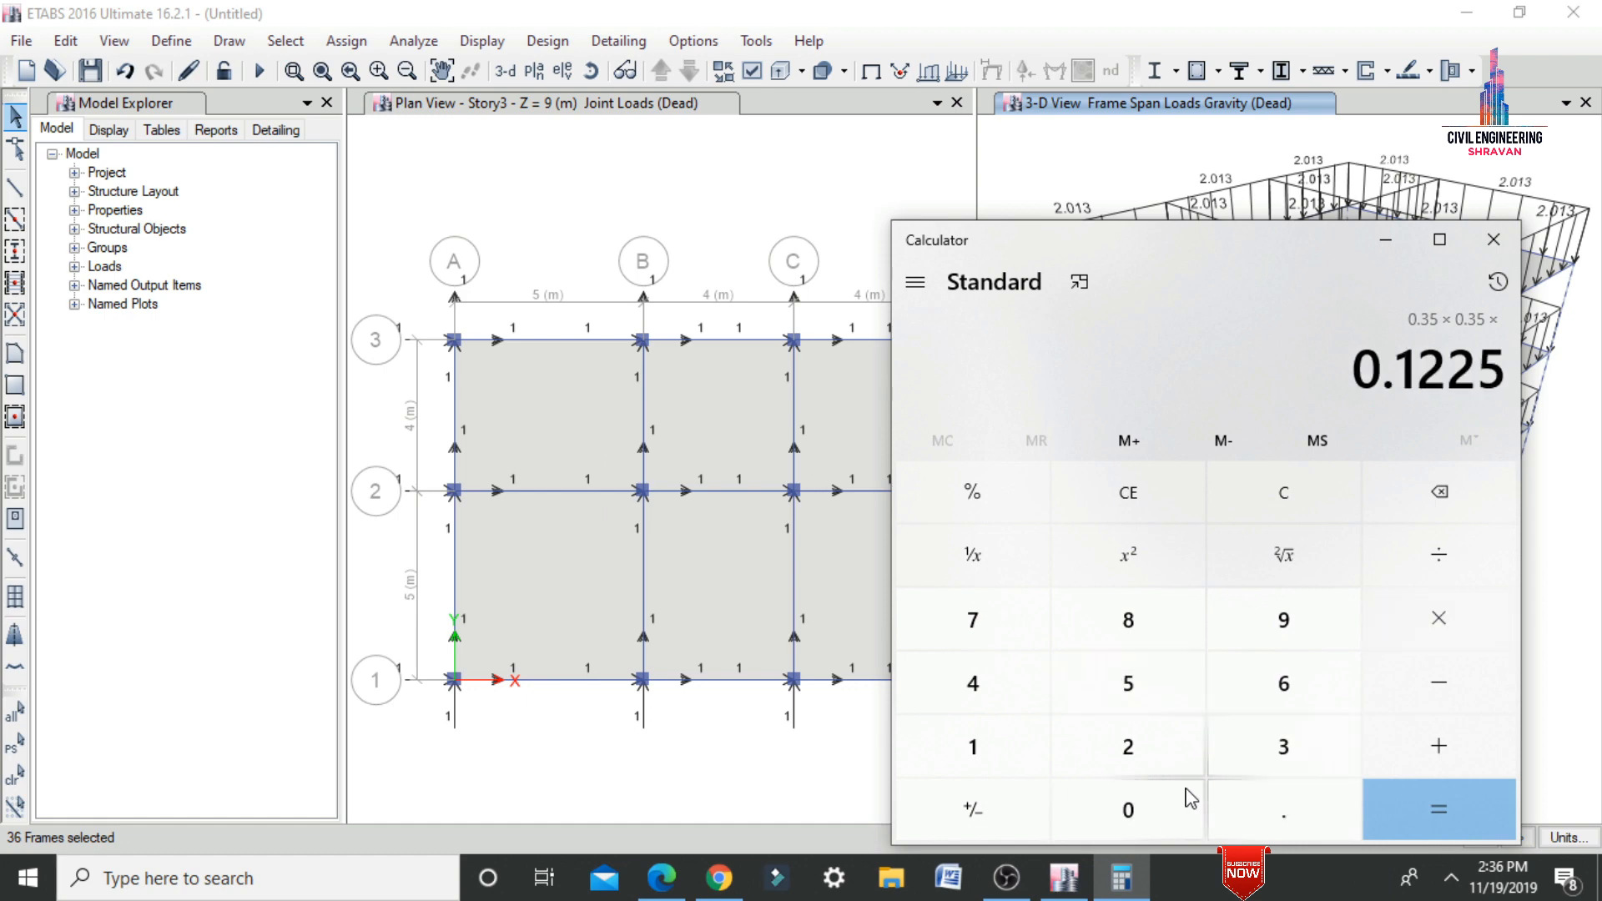
key(Return)
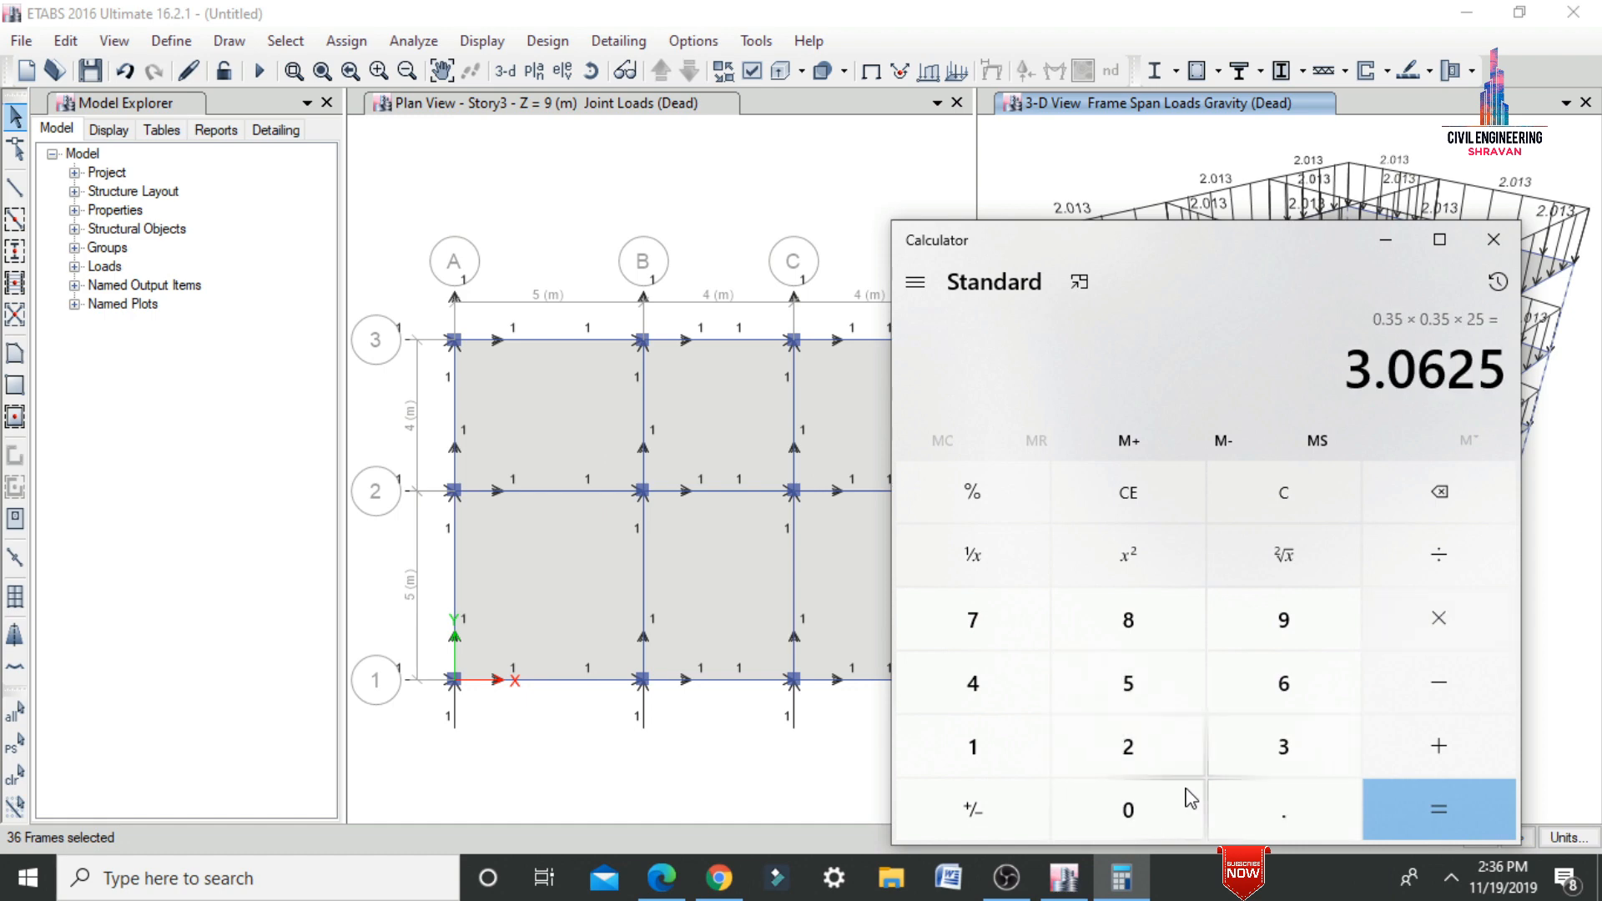
click(711, 215)
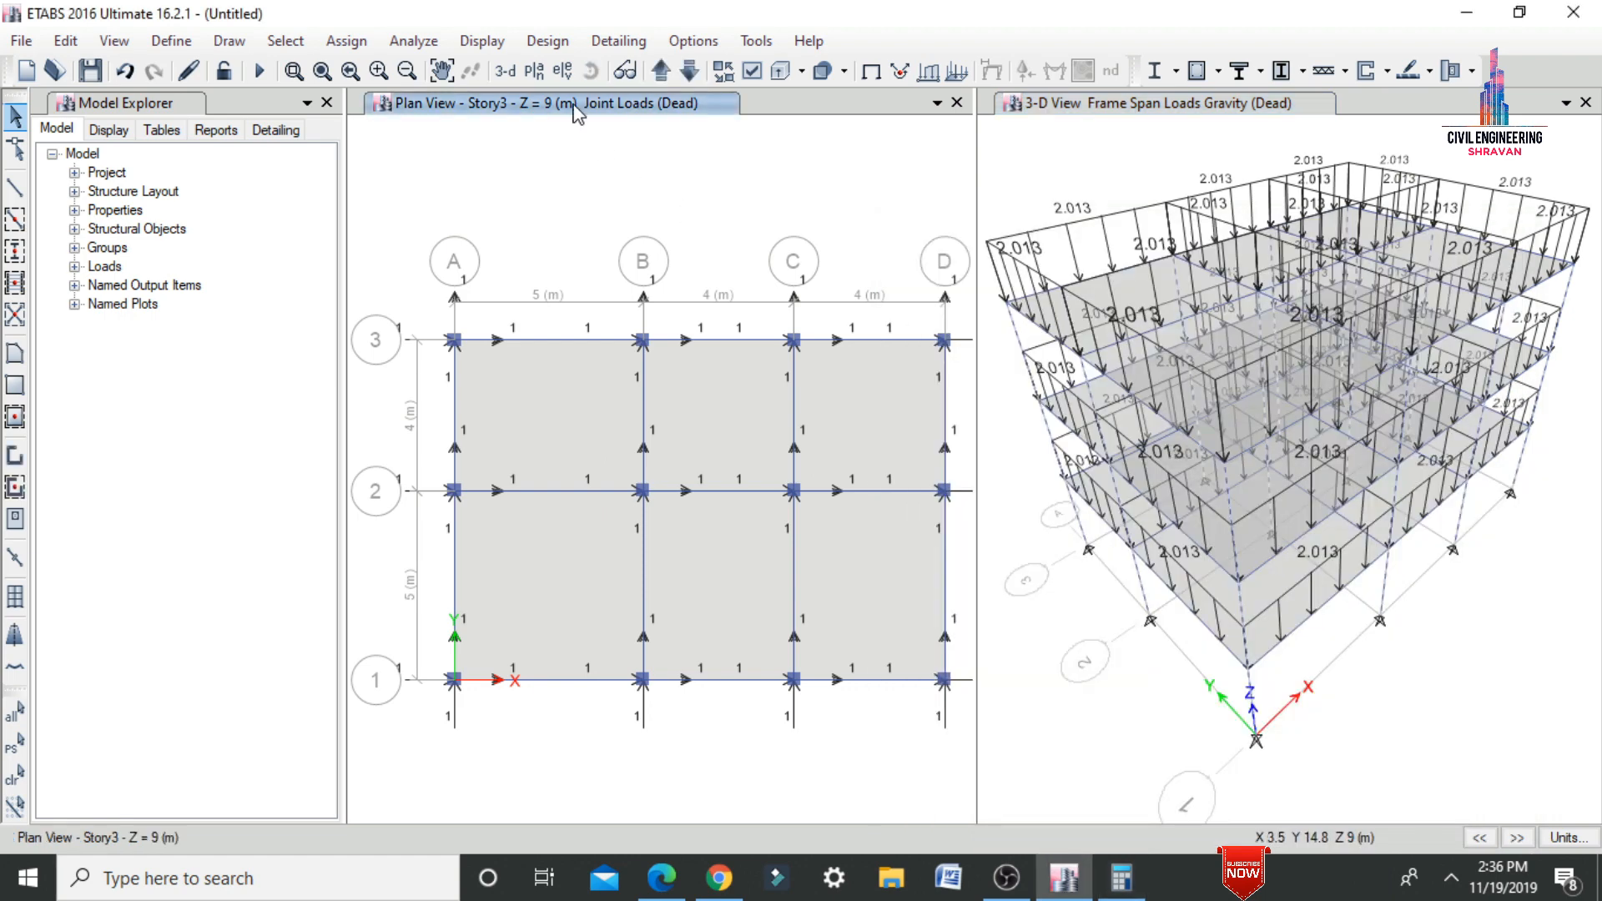
- Assign a uniform Dead gravity load of 3.0625 kN/m to the selected columns, adding it to existing loads
click(345, 40)
mouse_move(408, 266)
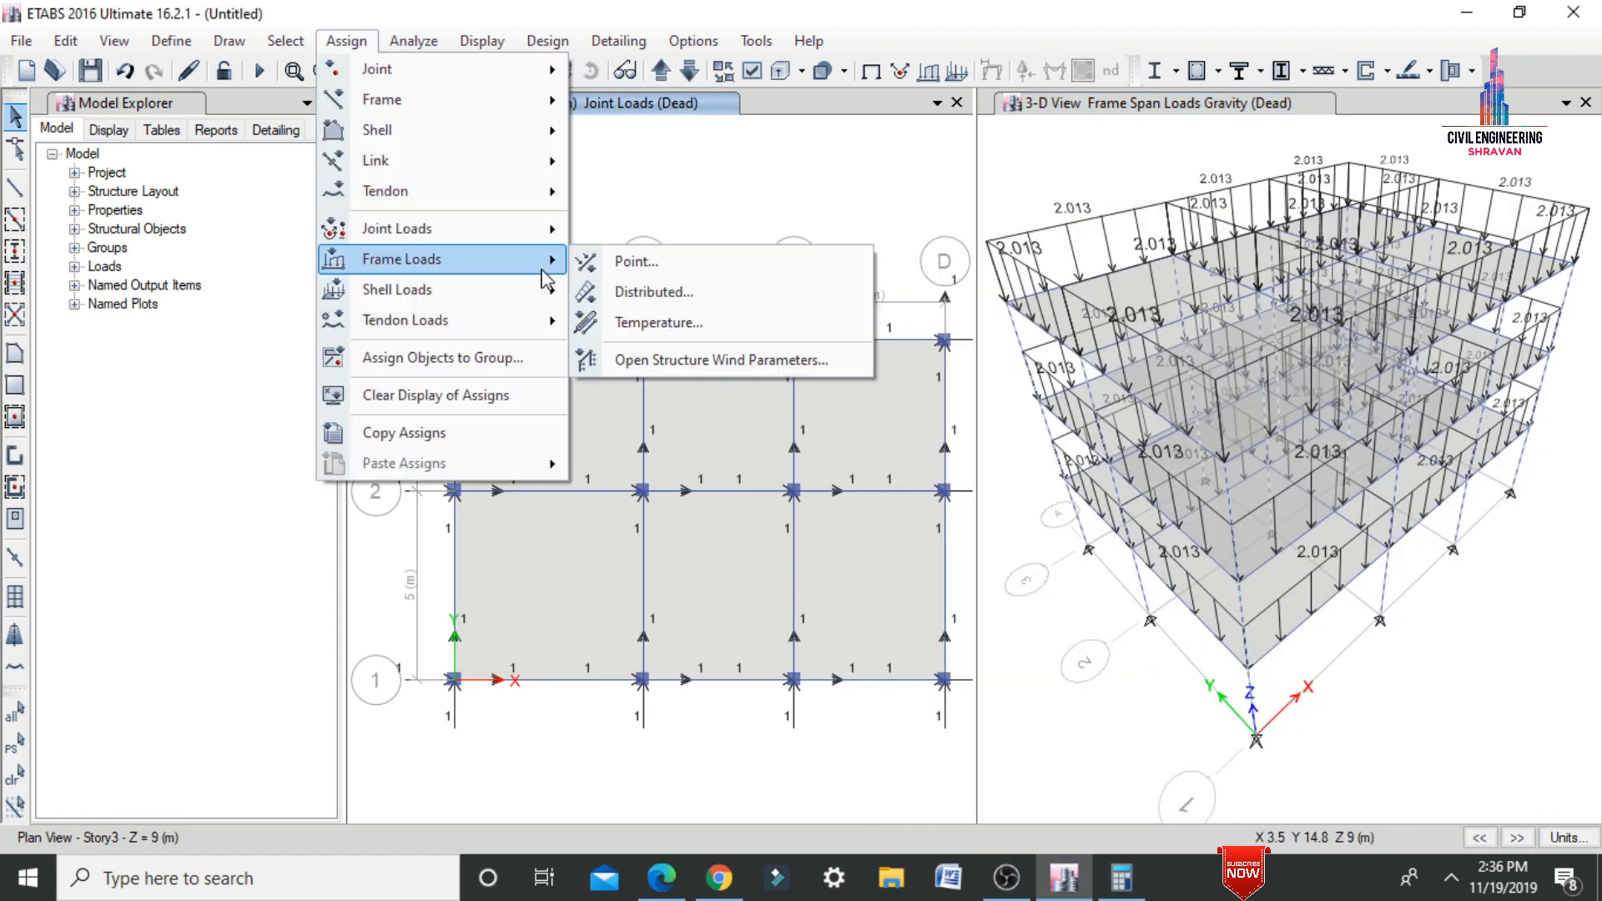
click(650, 291)
click(945, 380)
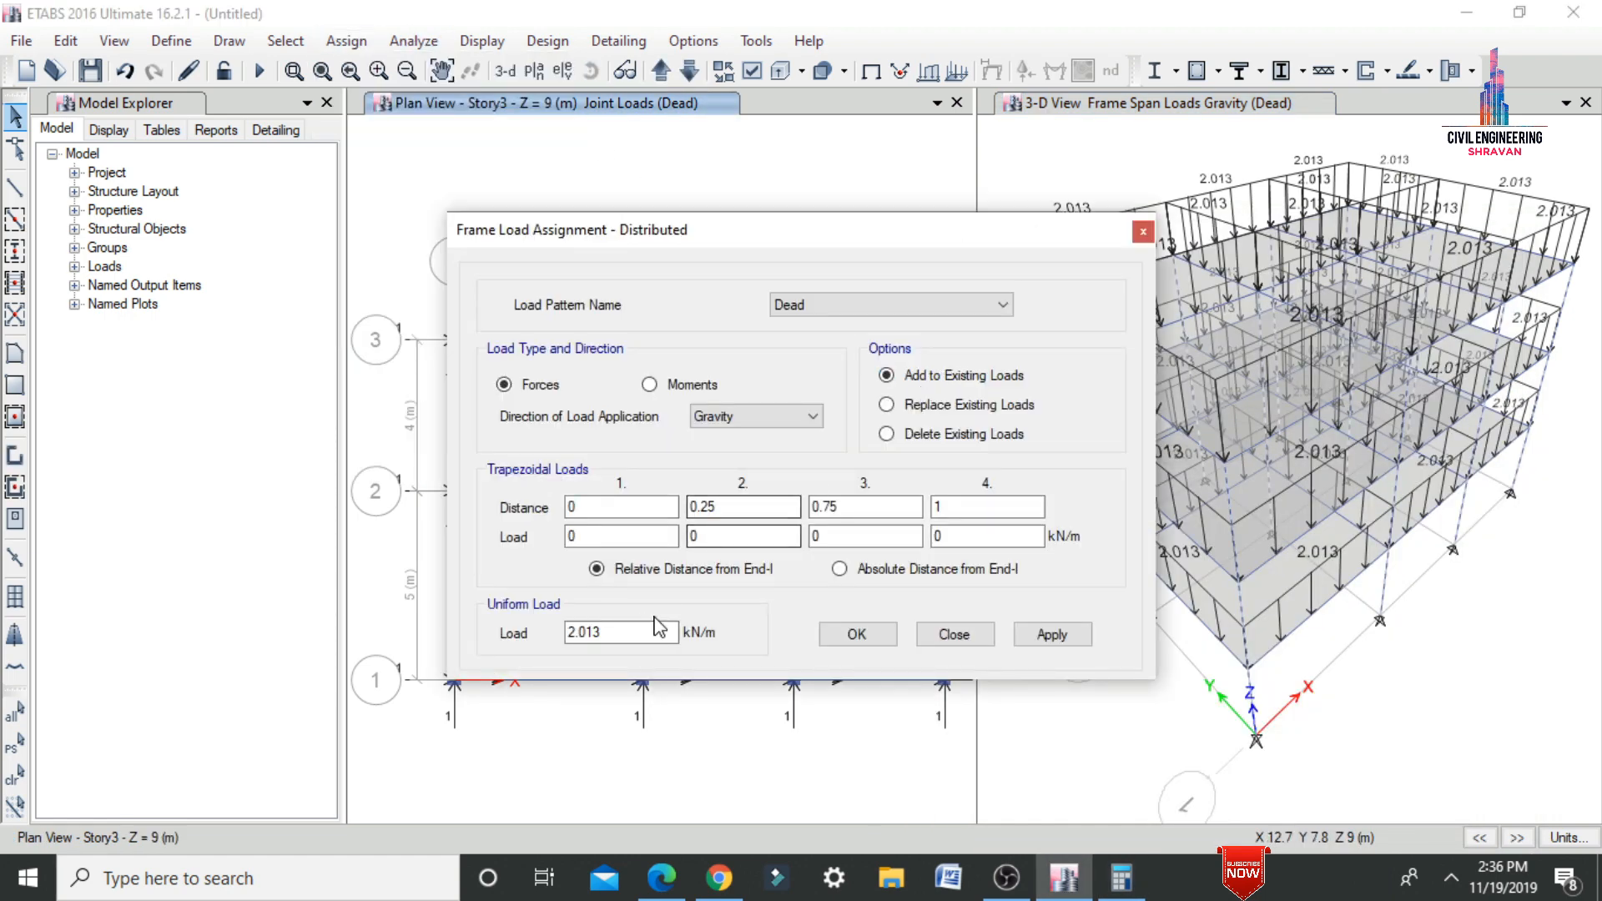
double_click(618, 632)
text(3.0625)
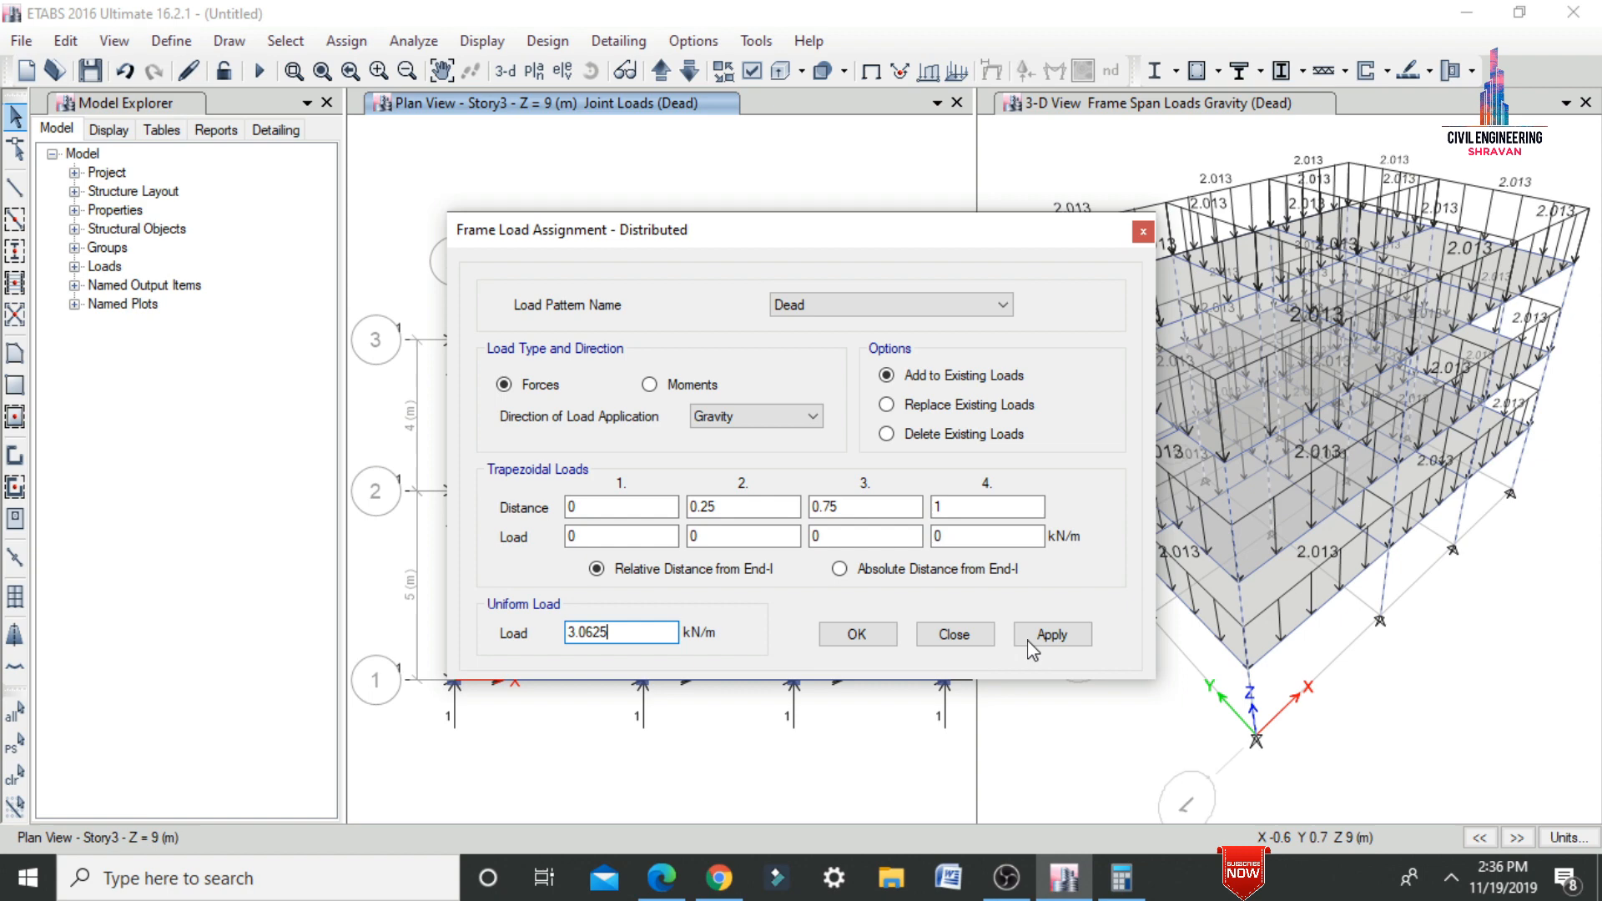
click(1050, 634)
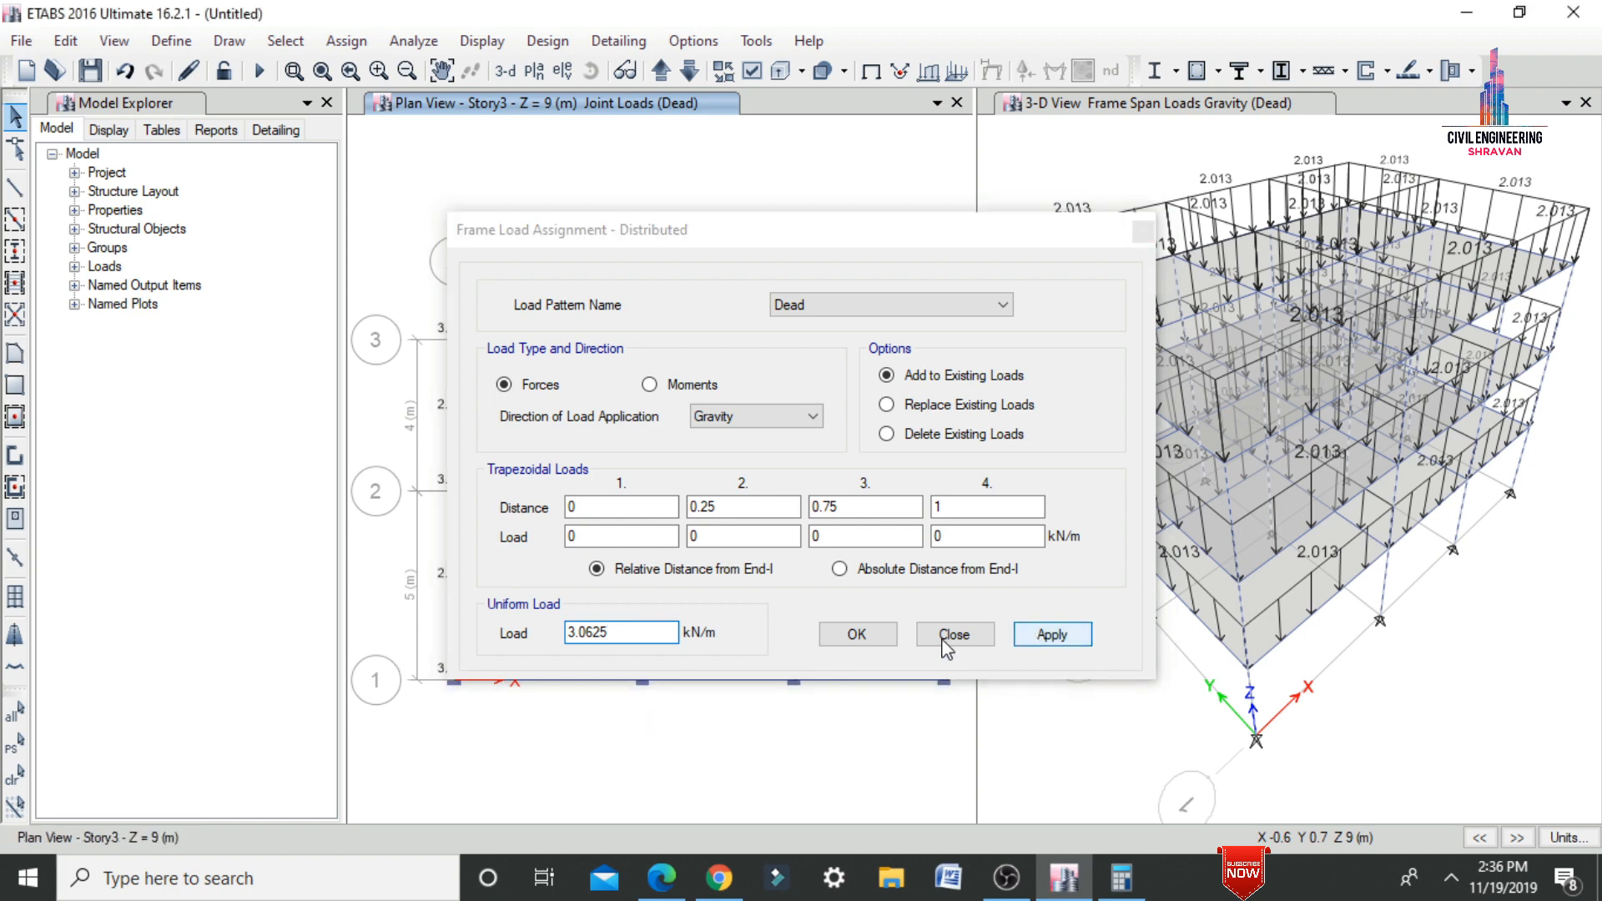
click(856, 634)
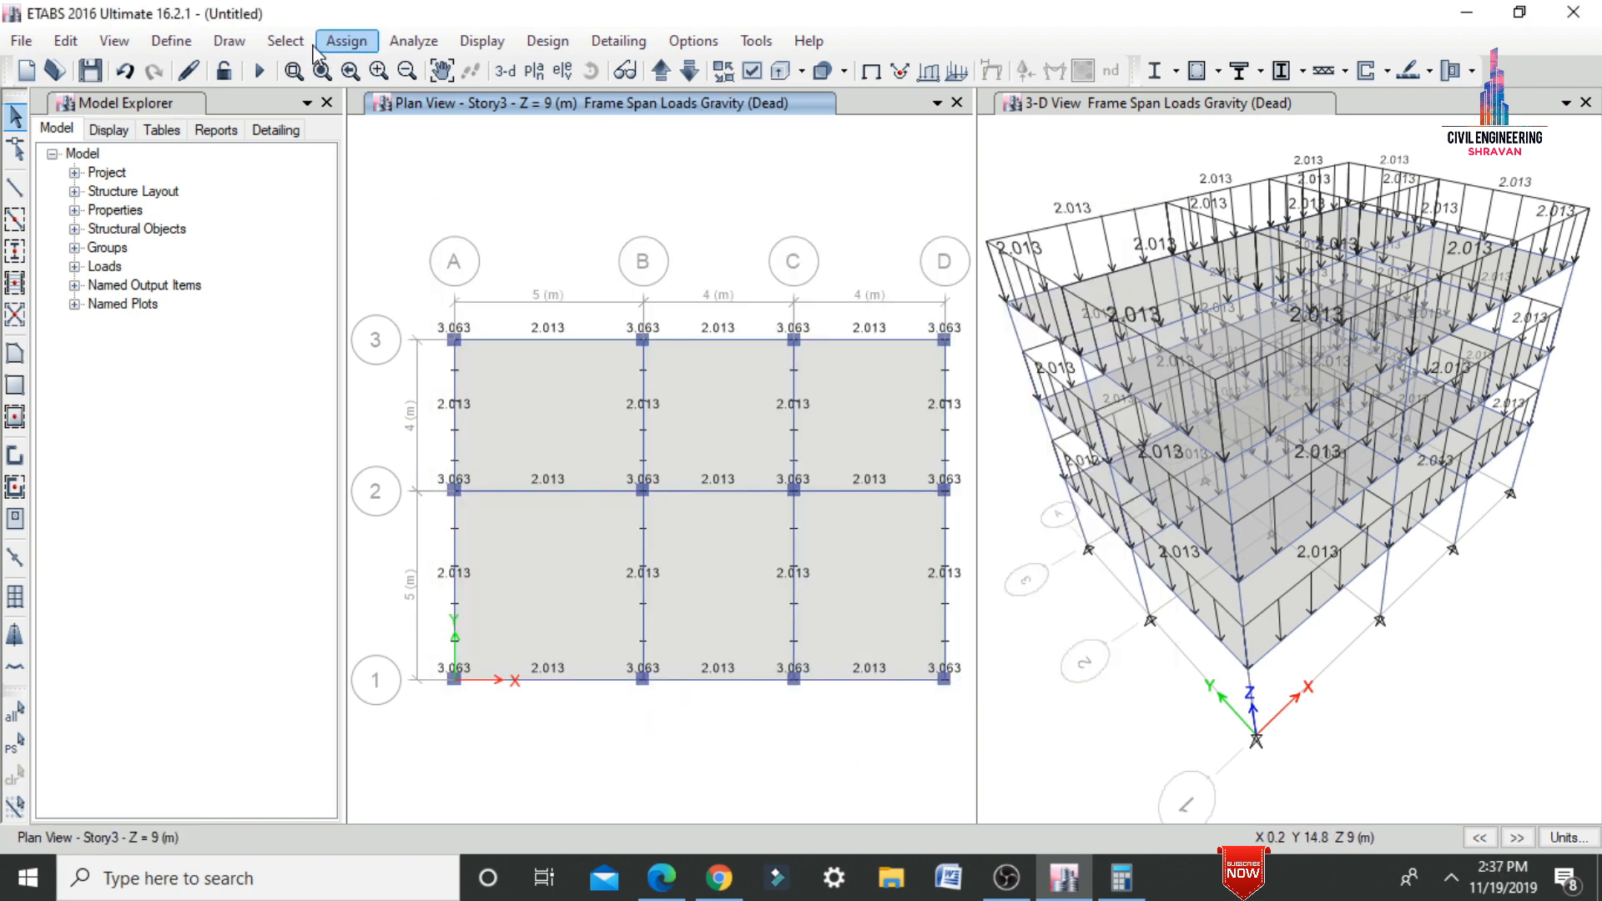
- Select all slabs that have the slab property S150
click(288, 41)
mouse_move(322, 69)
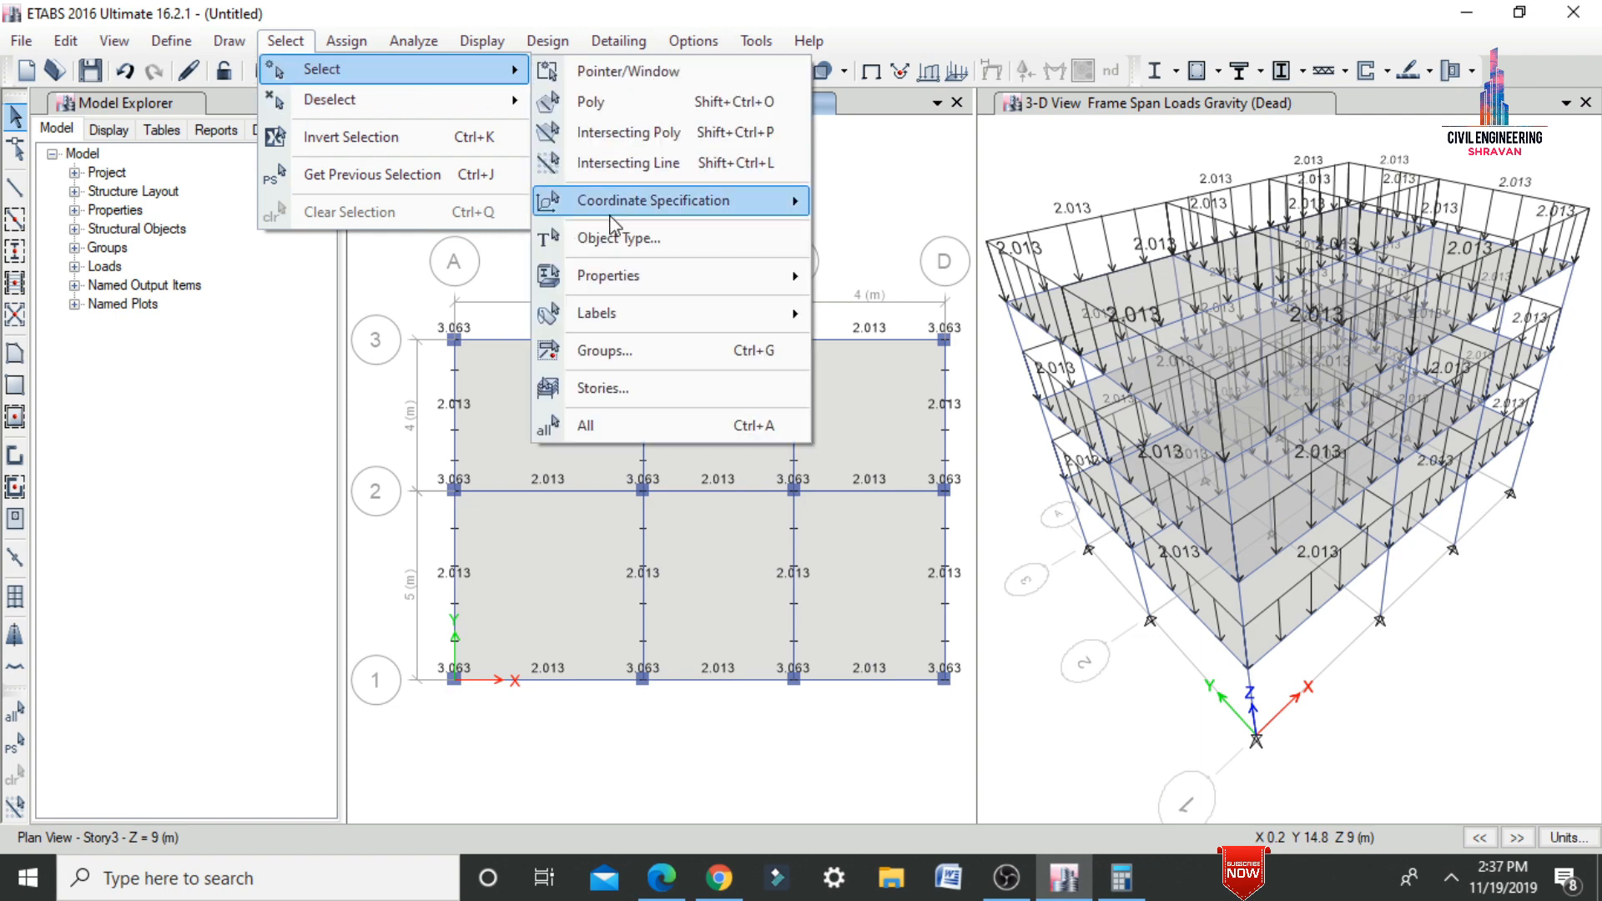
mouse_move(624, 284)
click(897, 346)
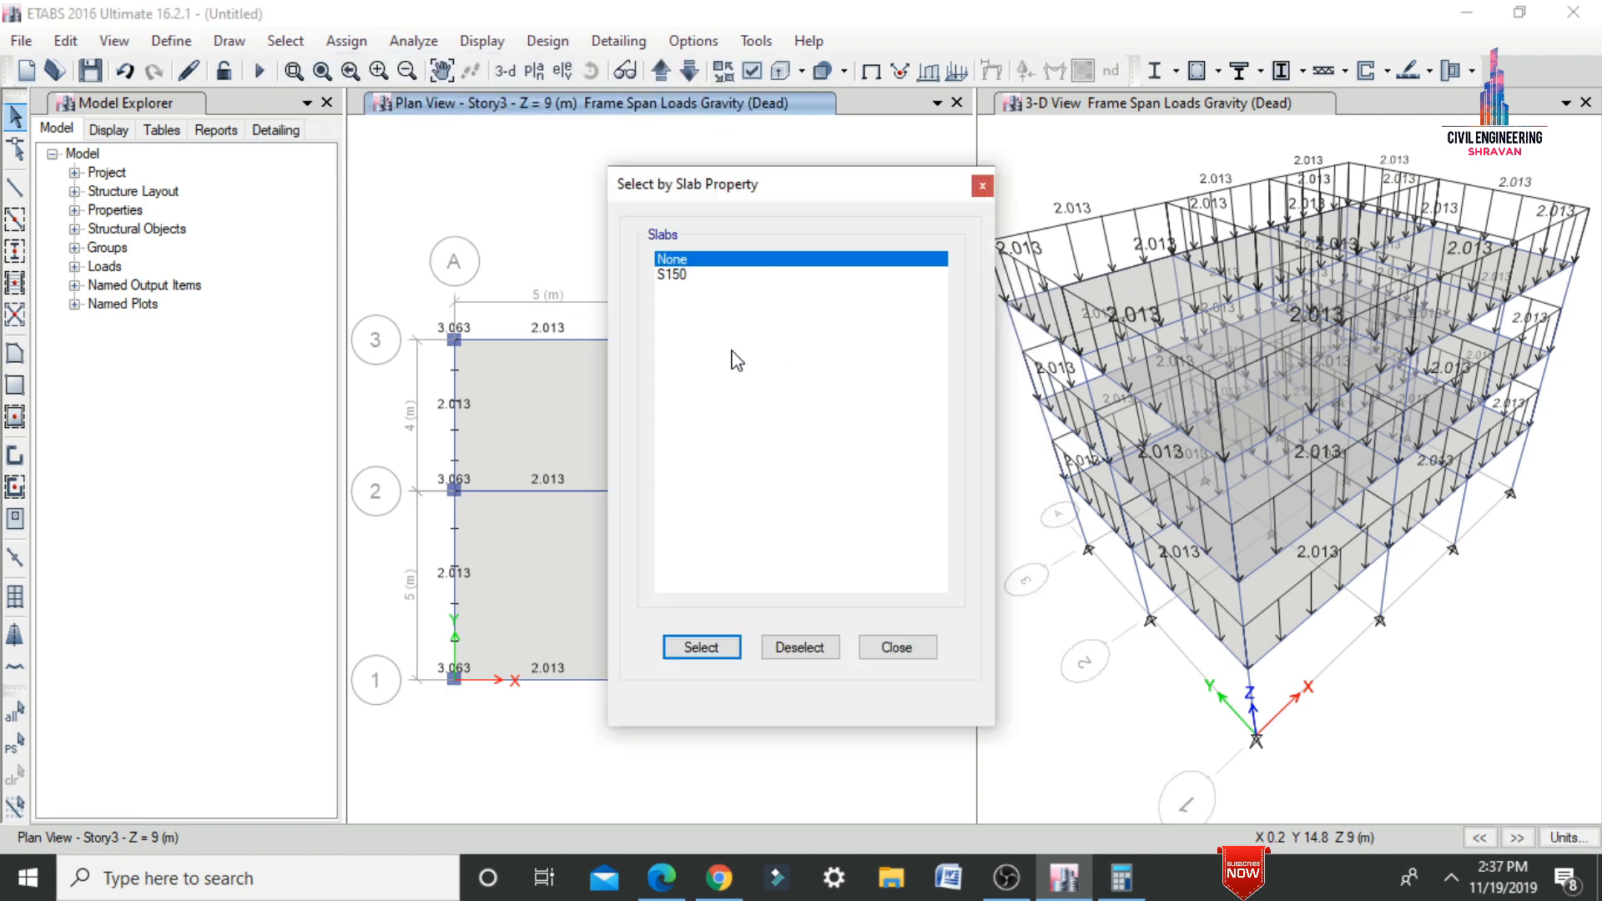
click(680, 275)
click(698, 645)
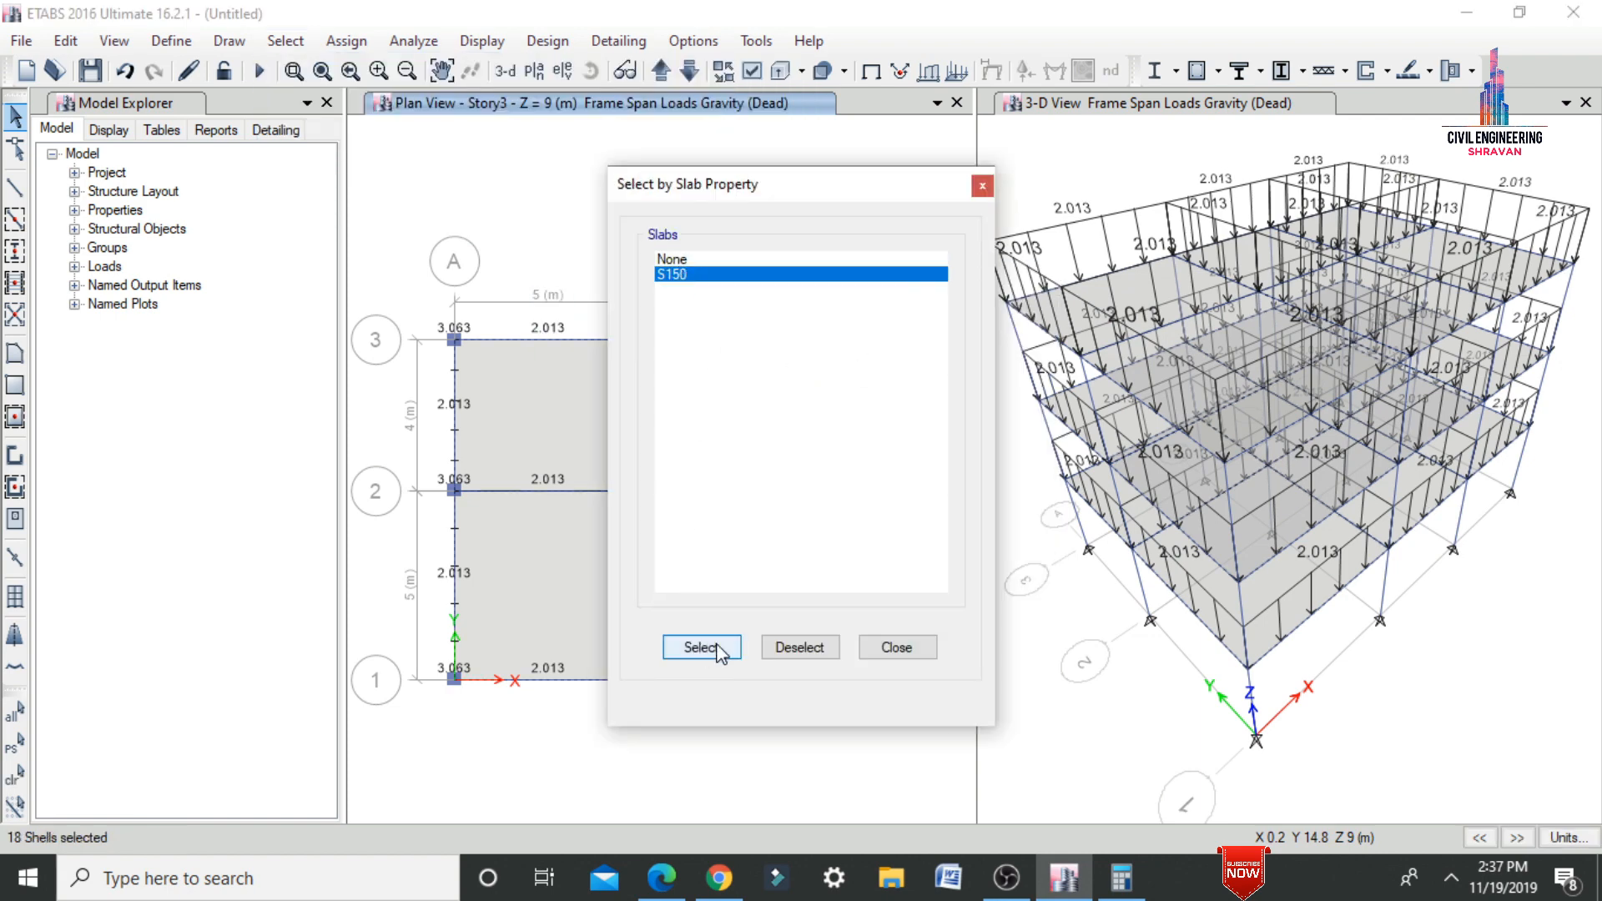
- Finish the slab selection, switch to Calculator, compute the slab self-weight as 0.15 × 25, and return to ETABS
click(905, 650)
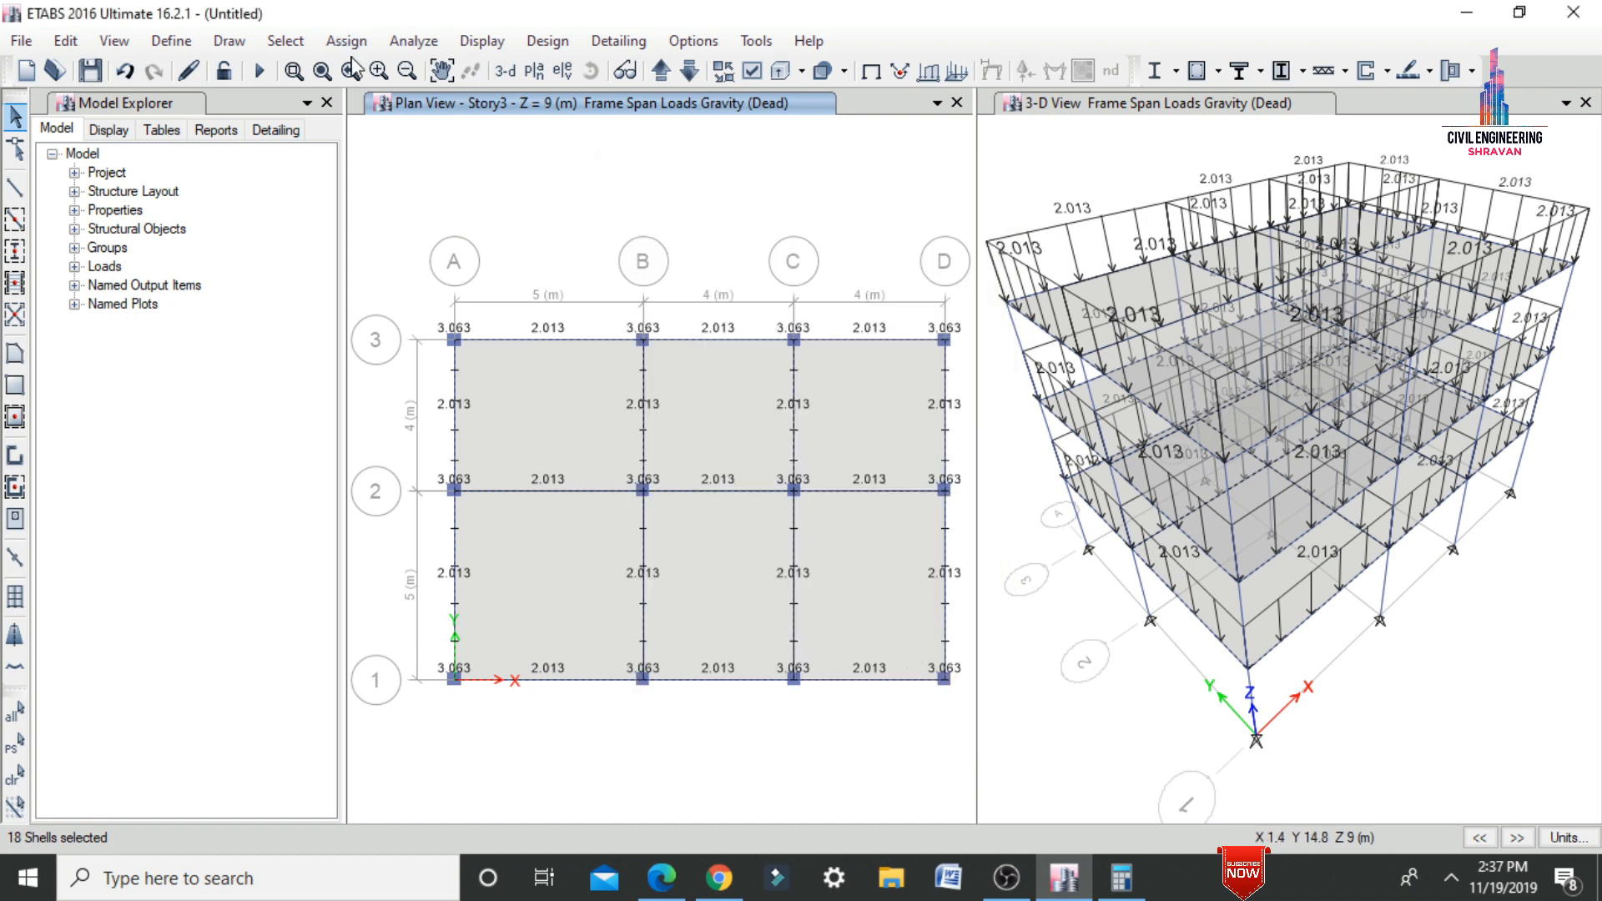
click(1121, 876)
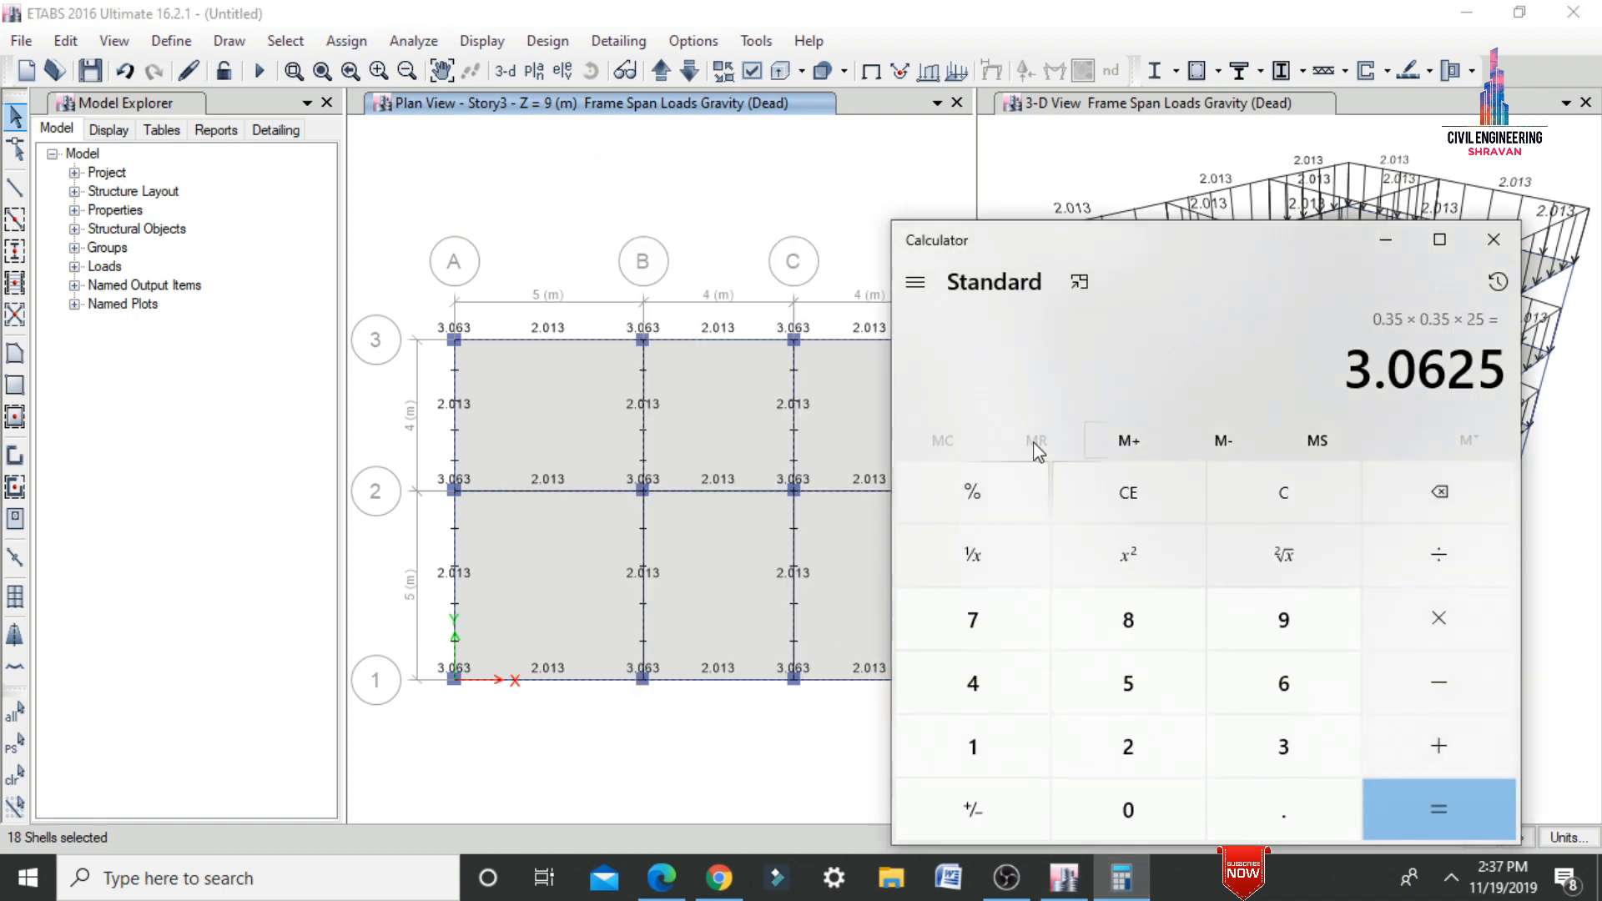
click(1122, 501)
text(0.1)
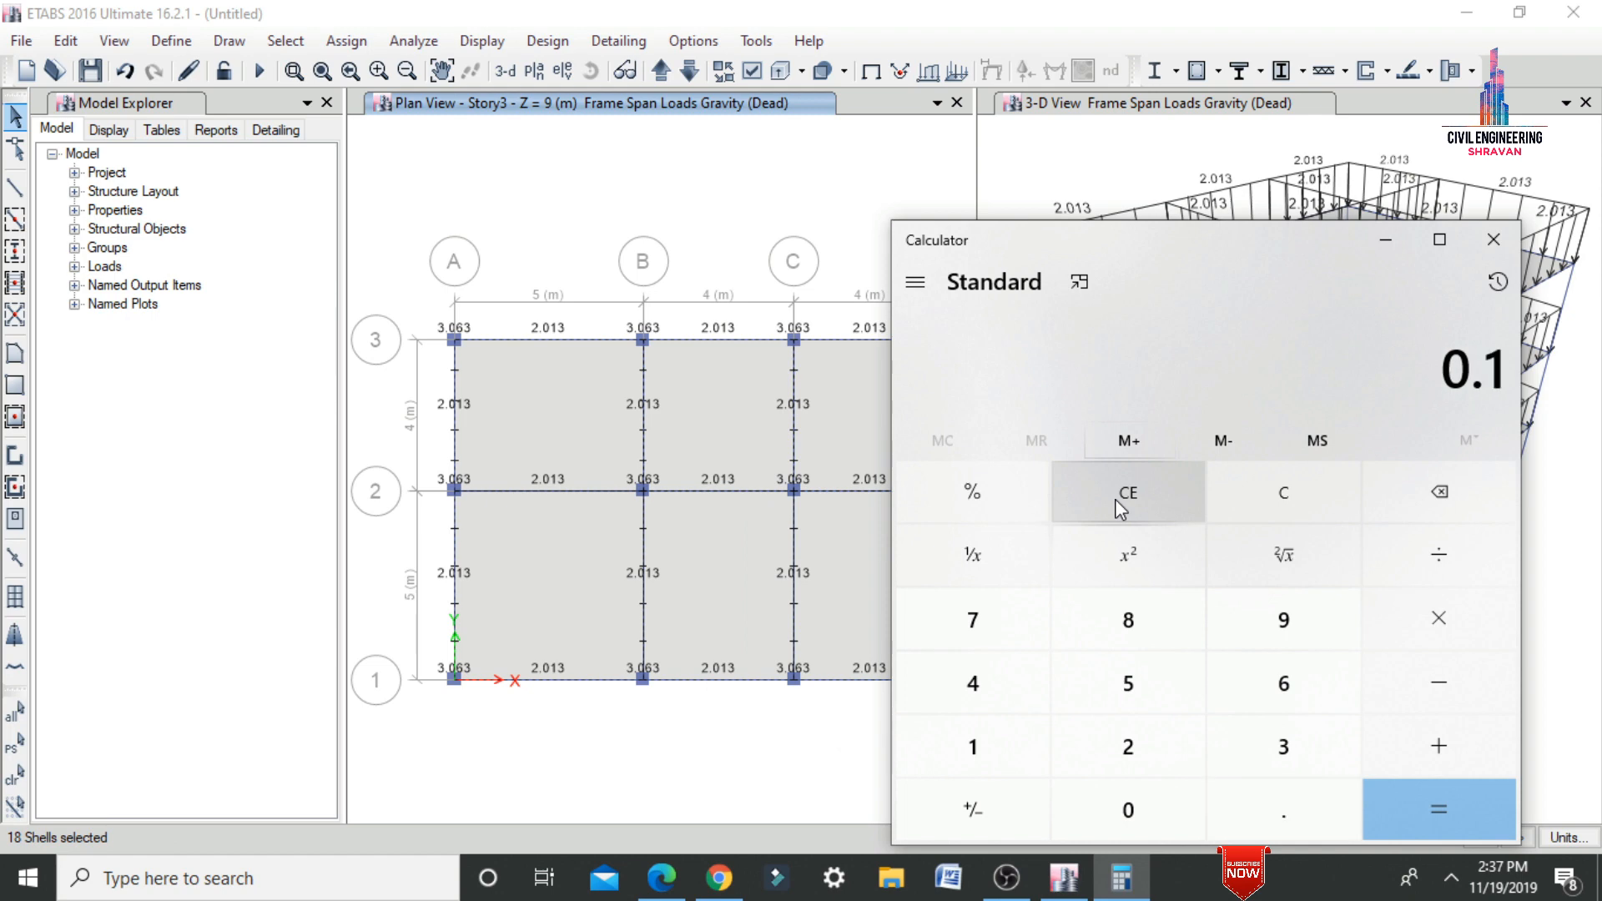
text(5 × 25)
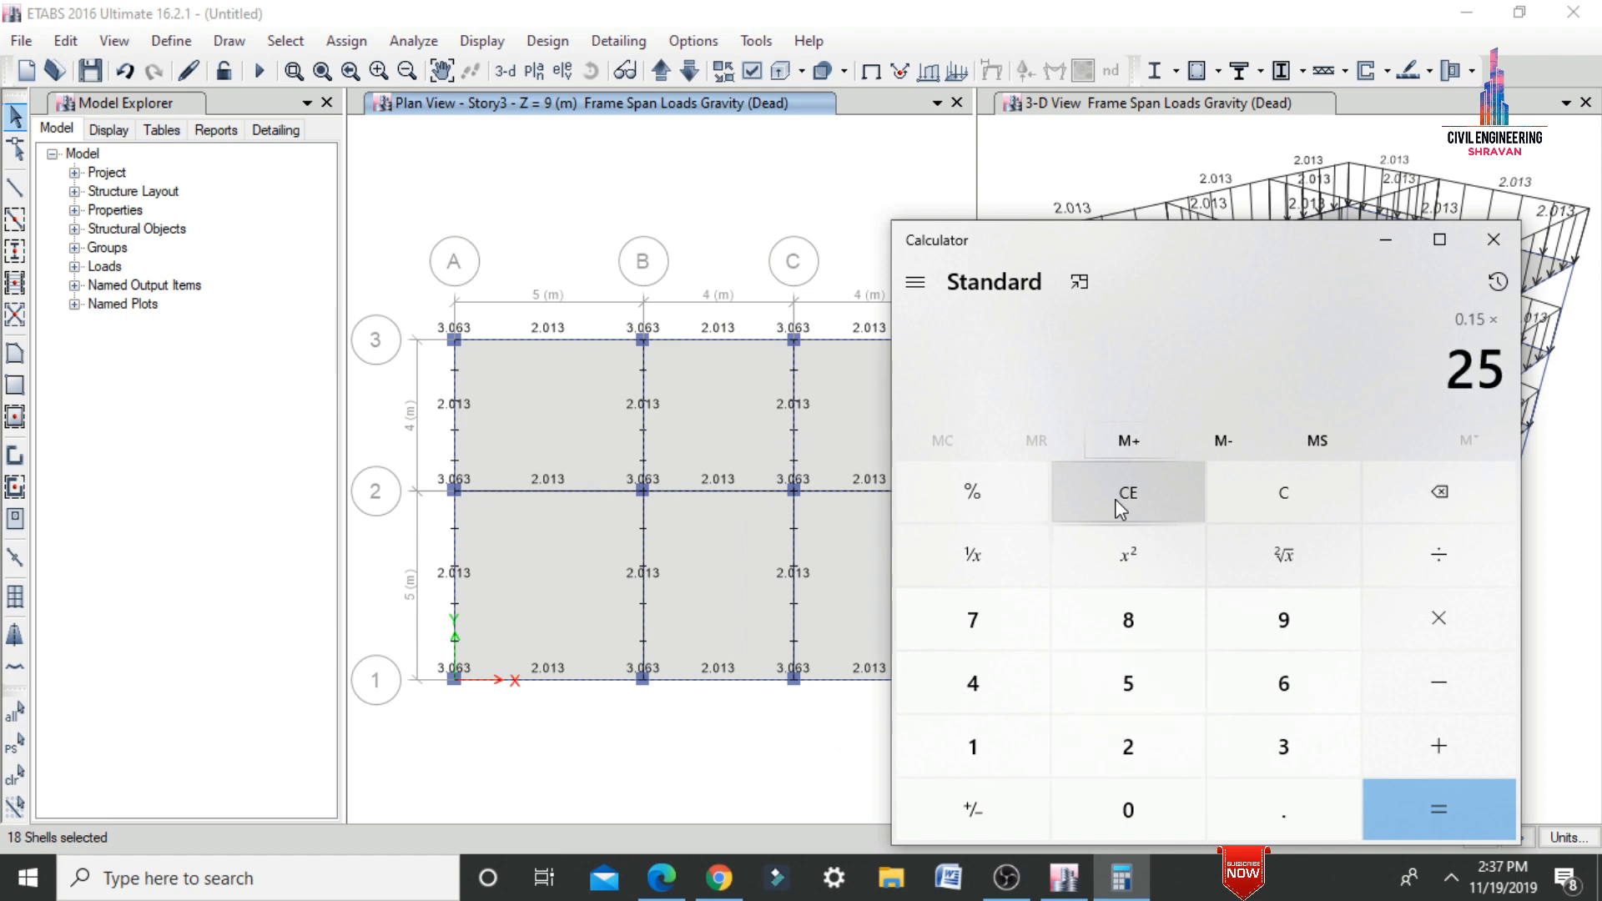
key(Return)
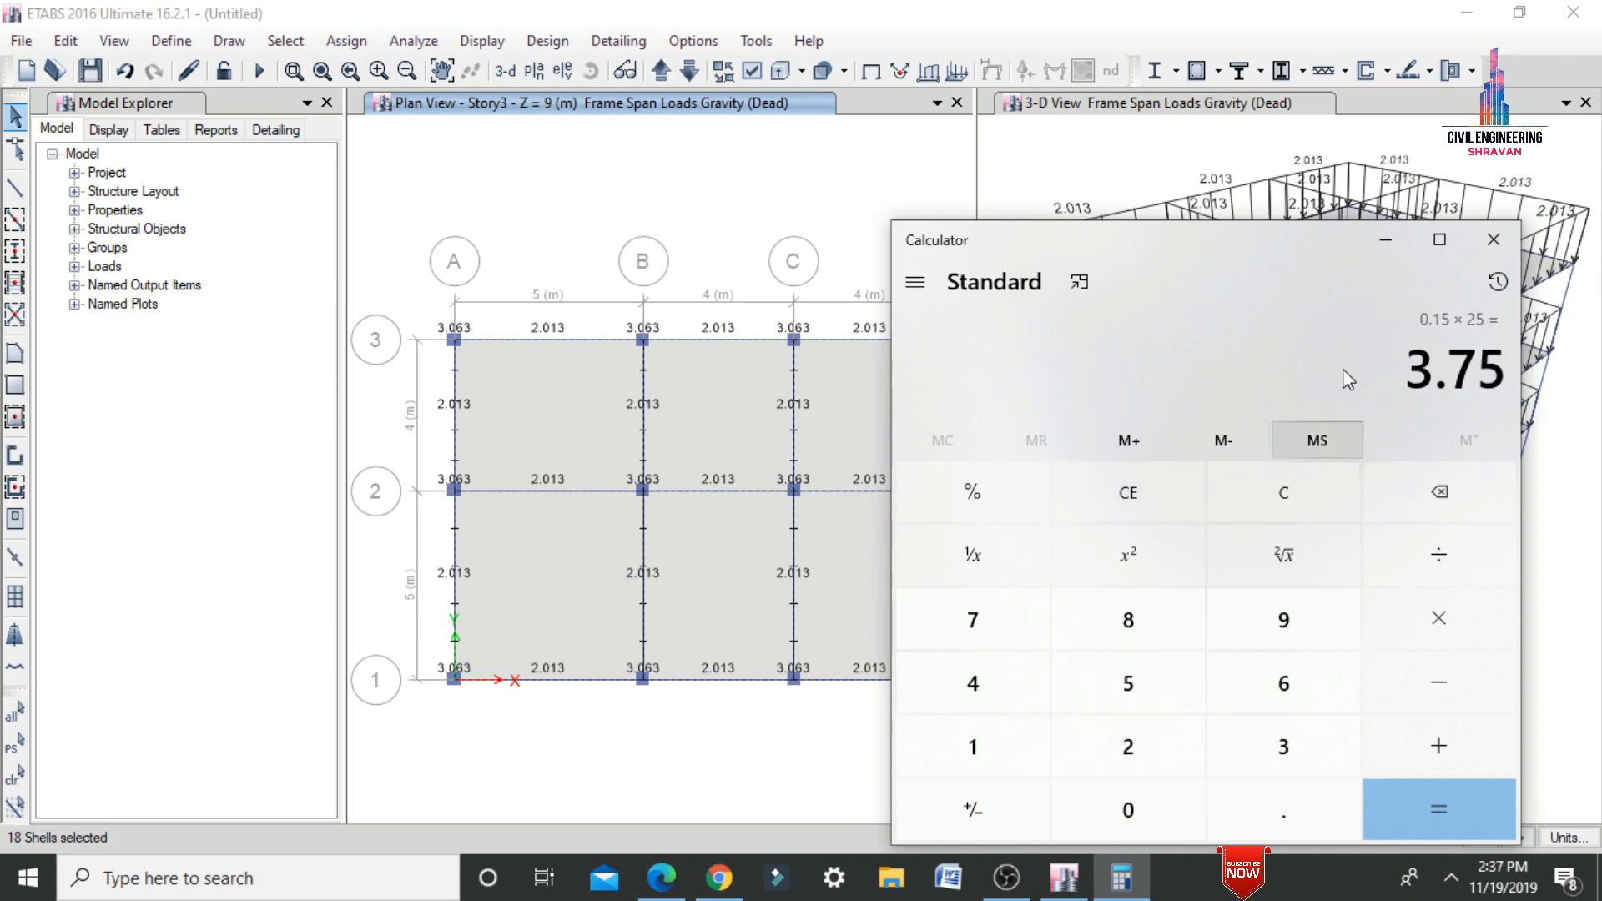
click(1384, 242)
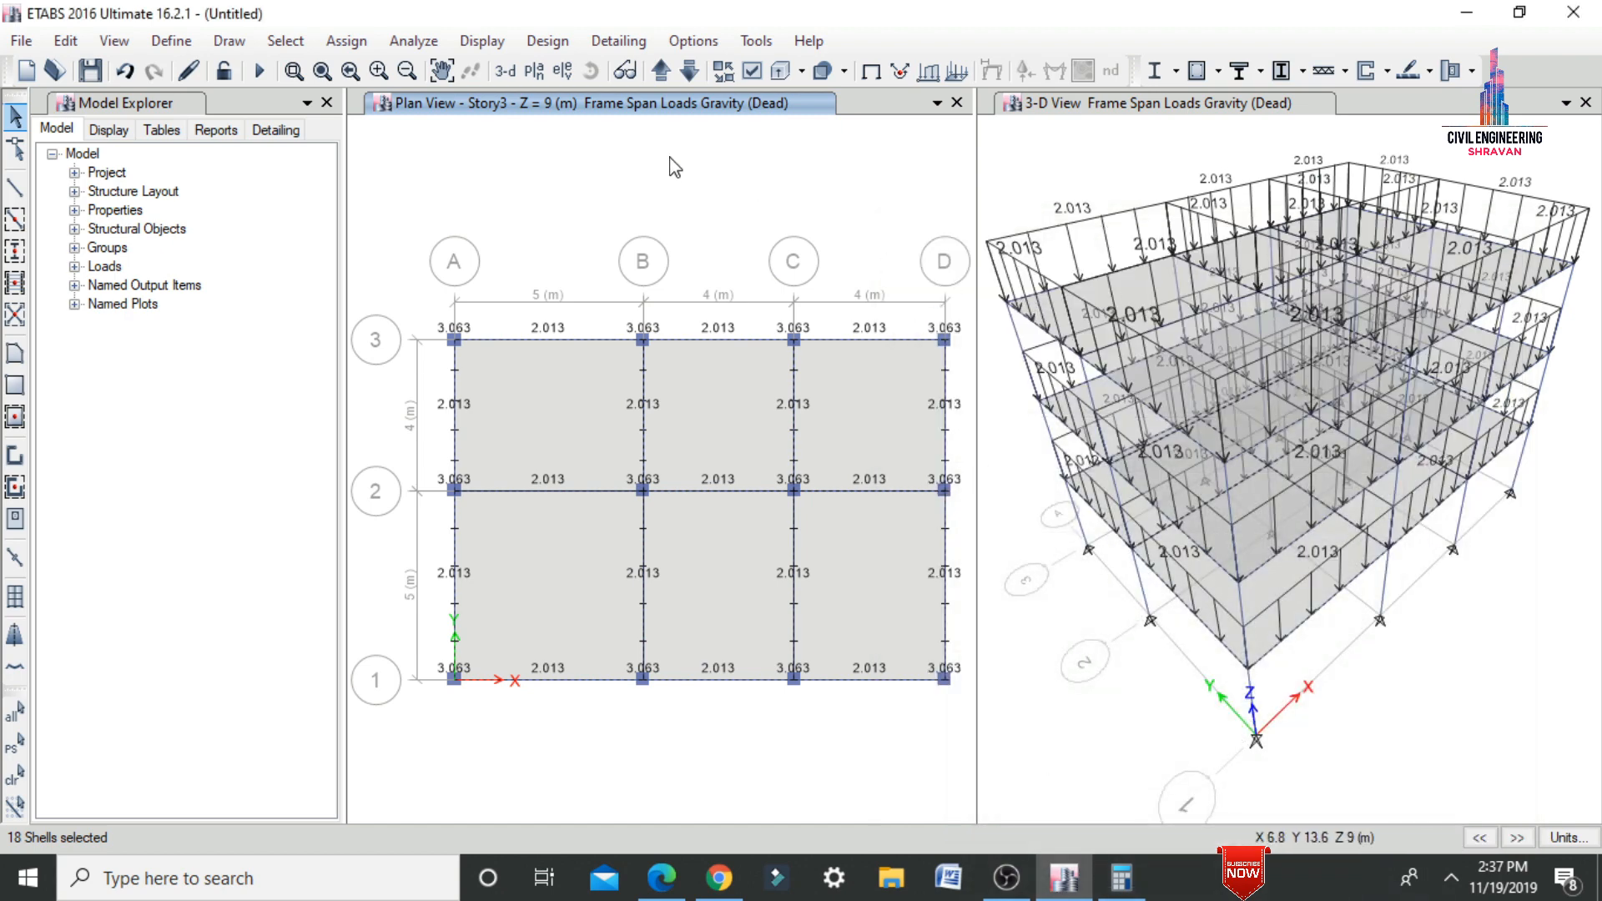
- Assign a uniform Dead shell load of 3.75 kN/m² in the Gravity direction to the selected slabs, adding it to existing loads
click(336, 52)
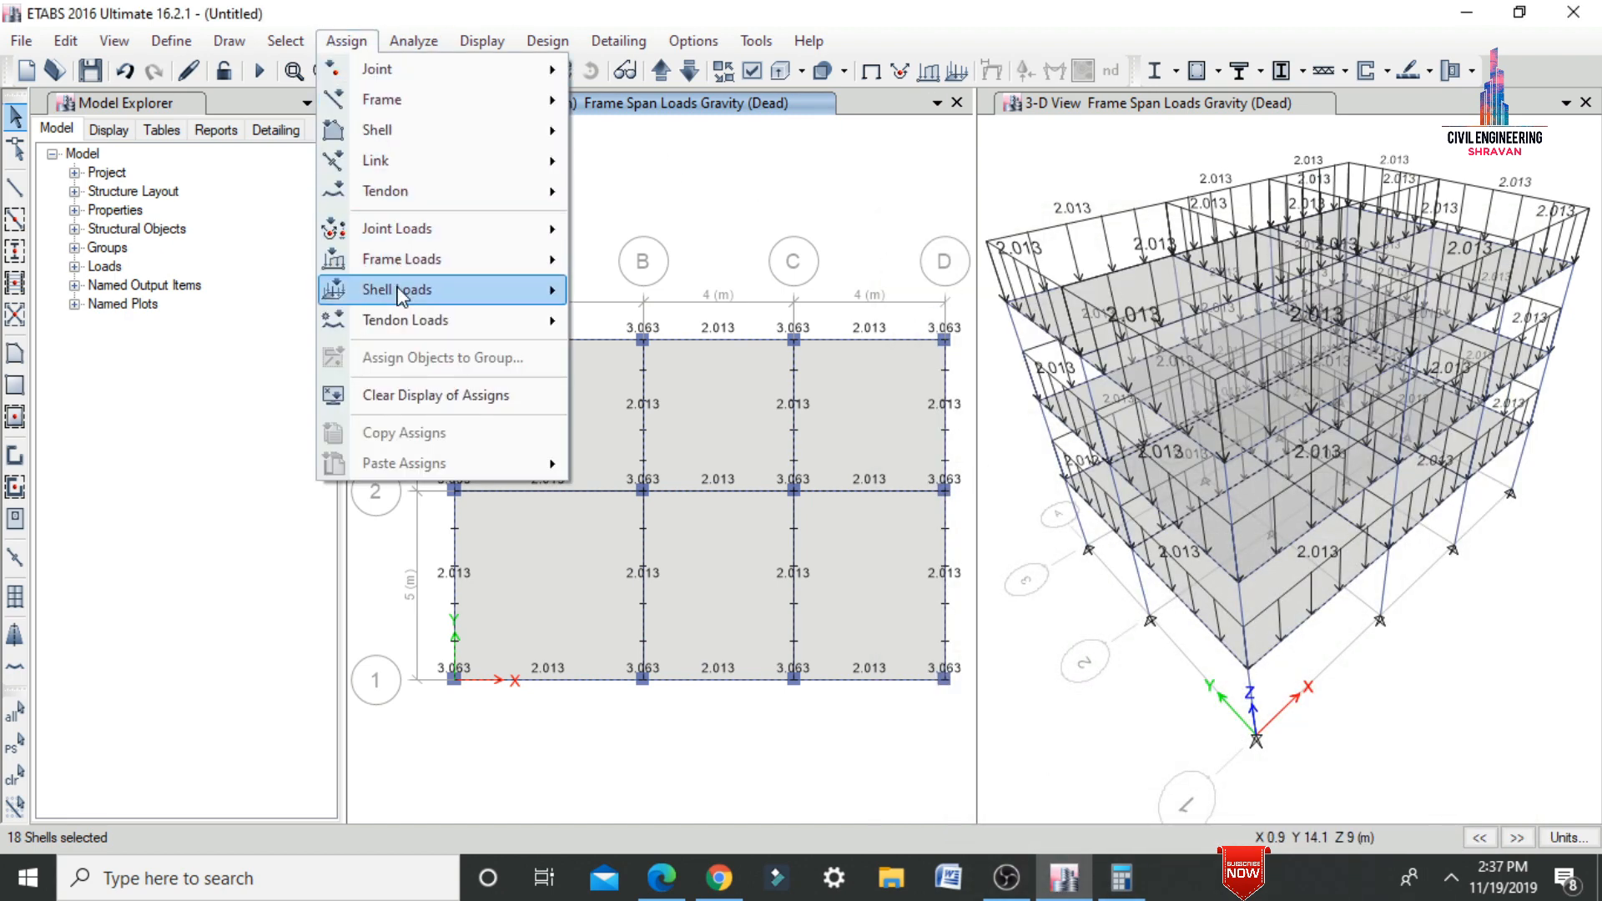
mouse_move(434, 290)
click(642, 322)
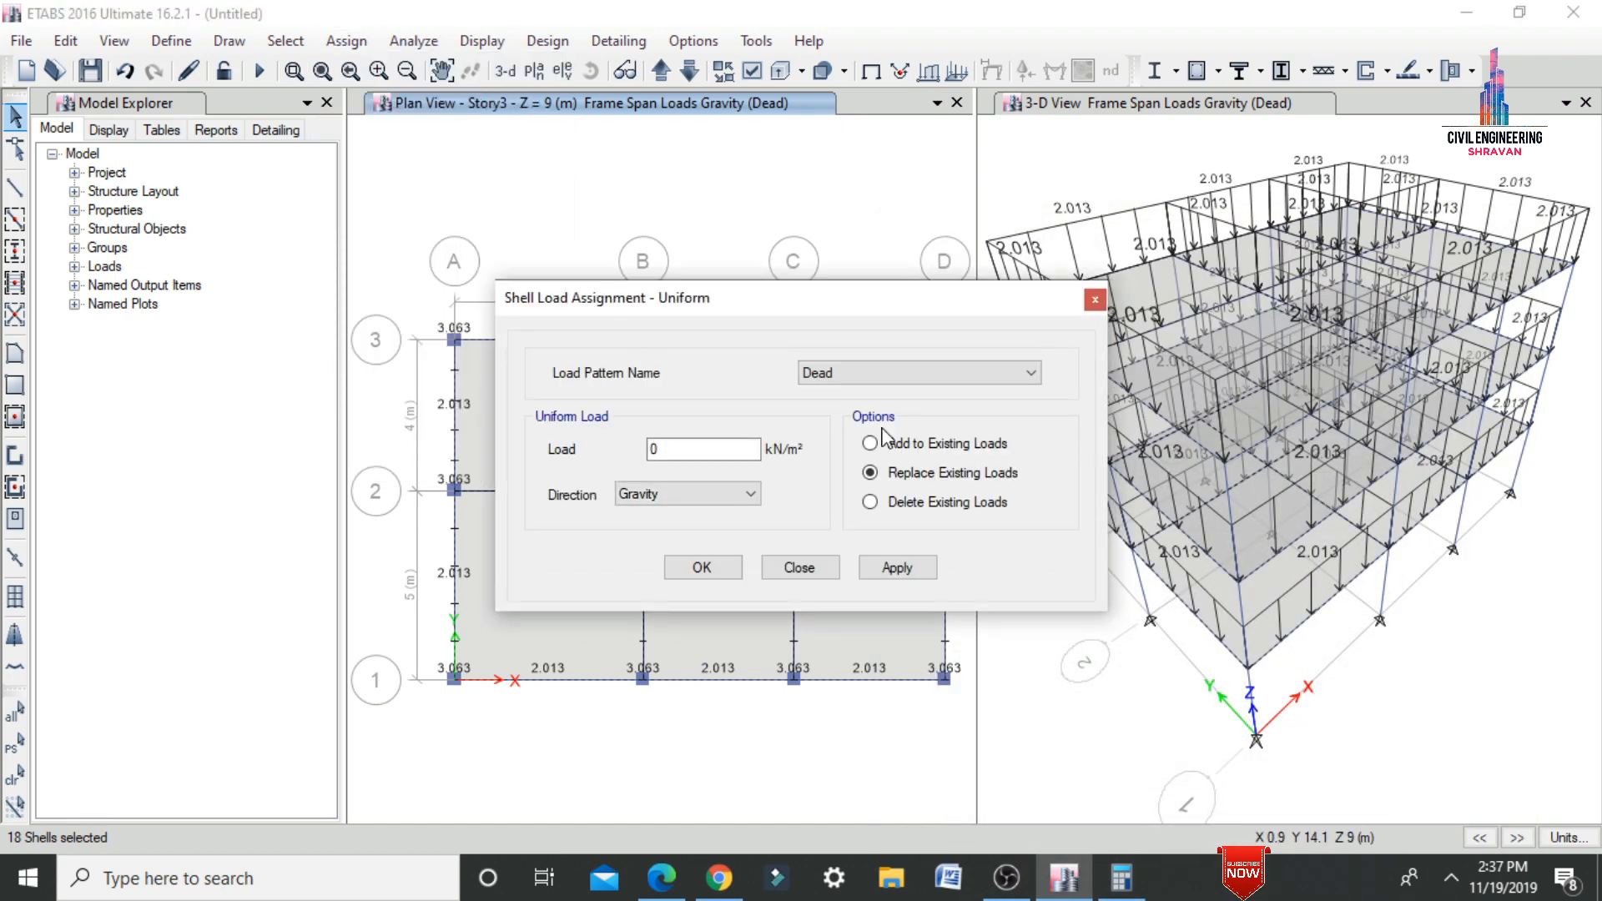
click(1121, 876)
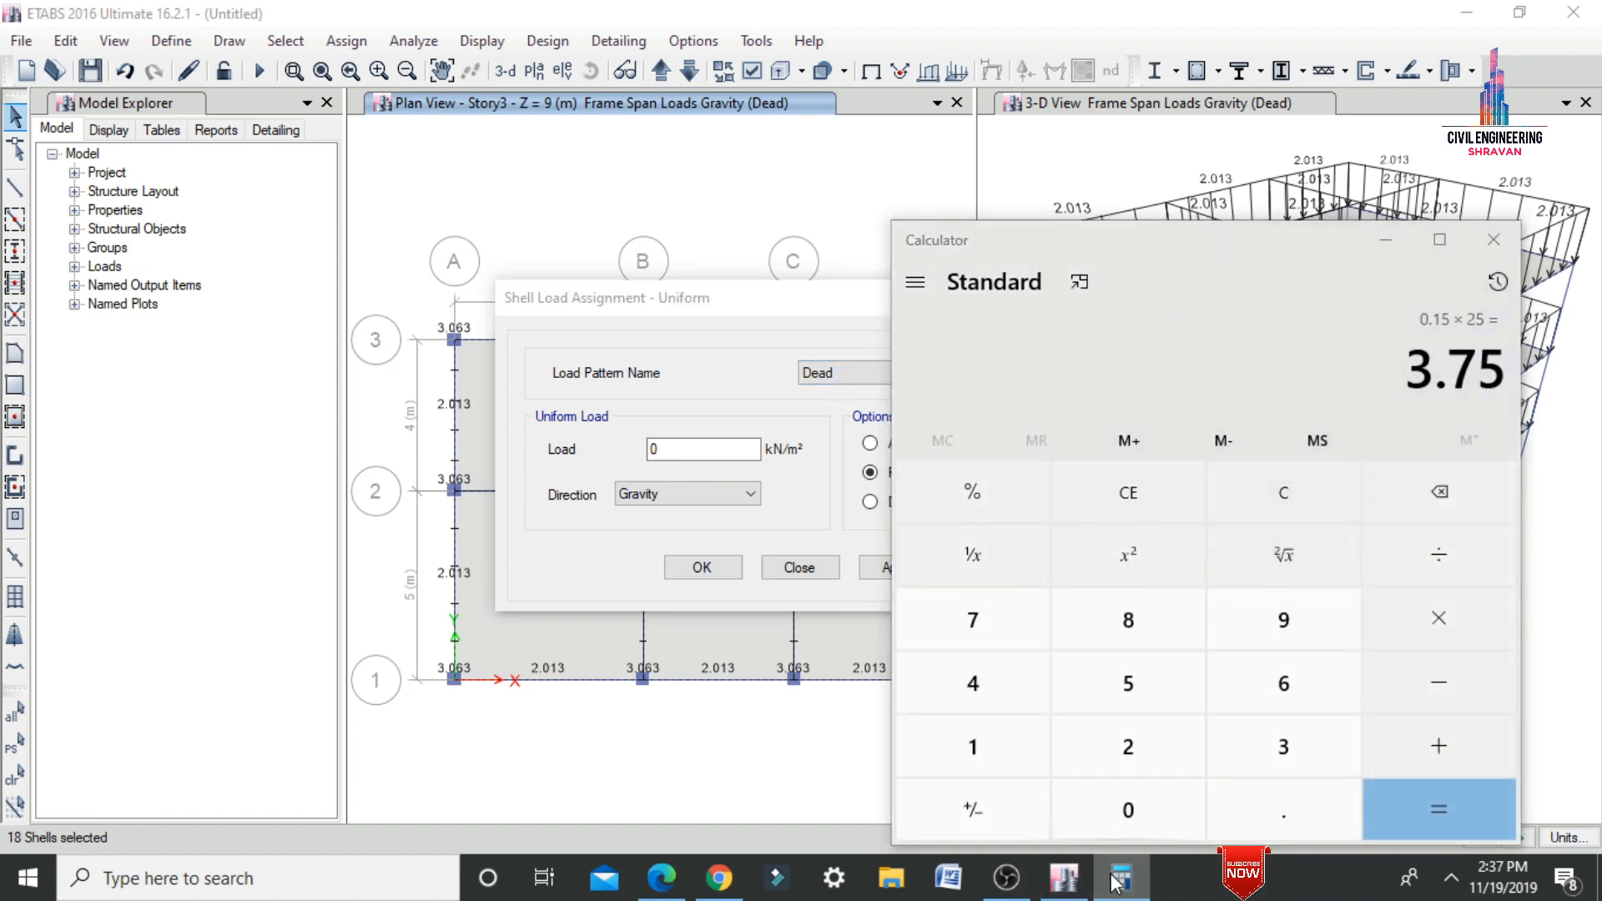
click(1121, 876)
click(664, 451)
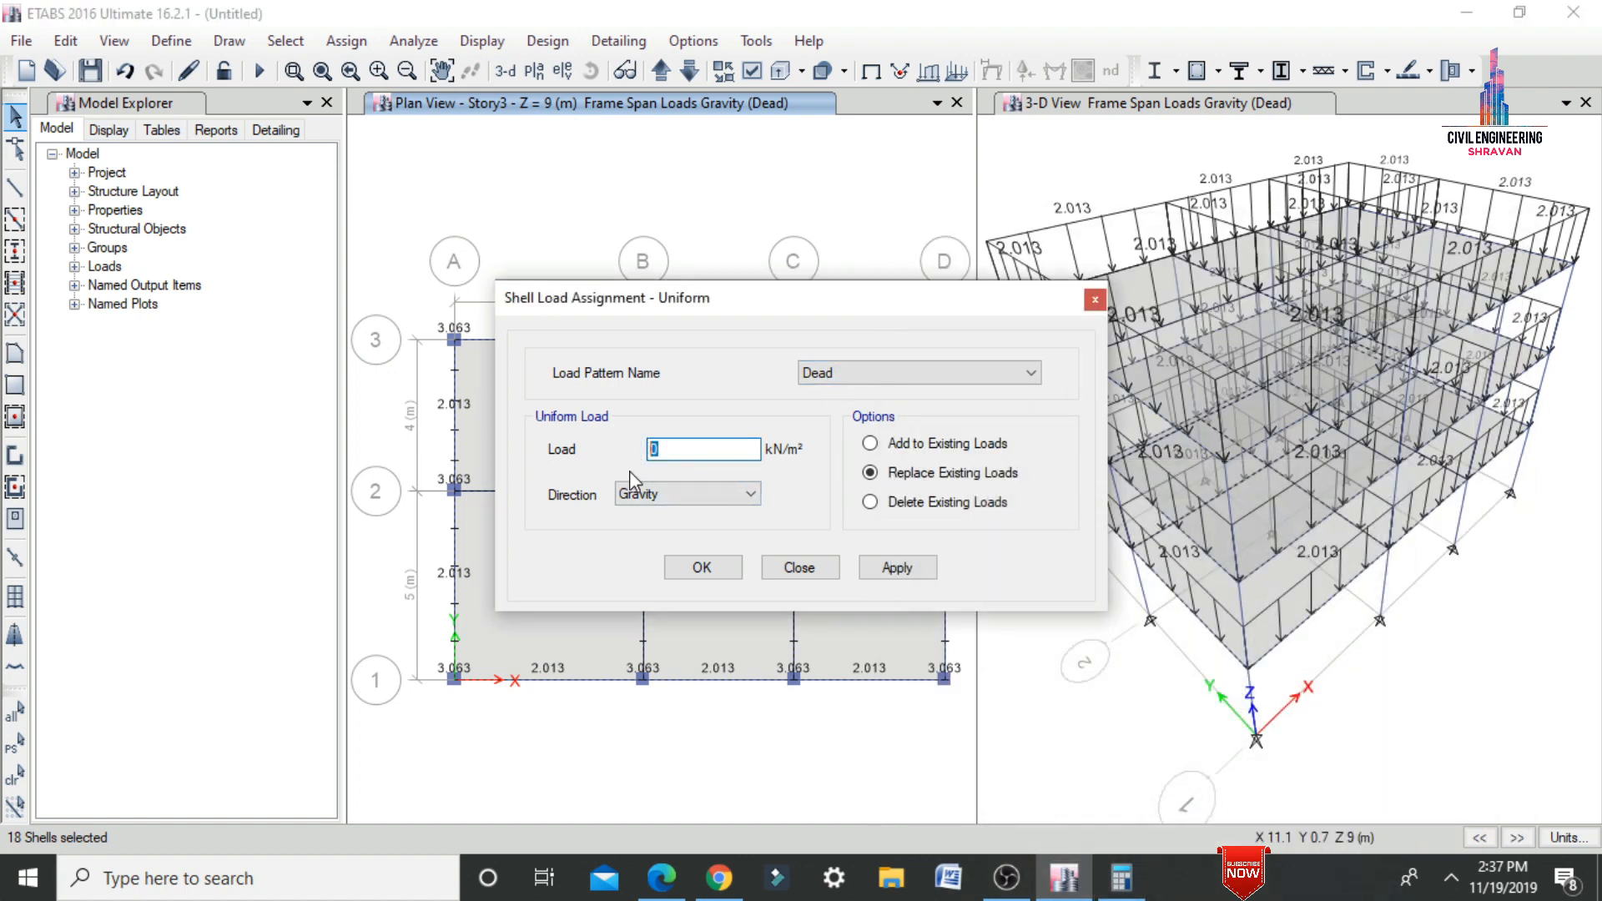
text(3.75)
click(870, 447)
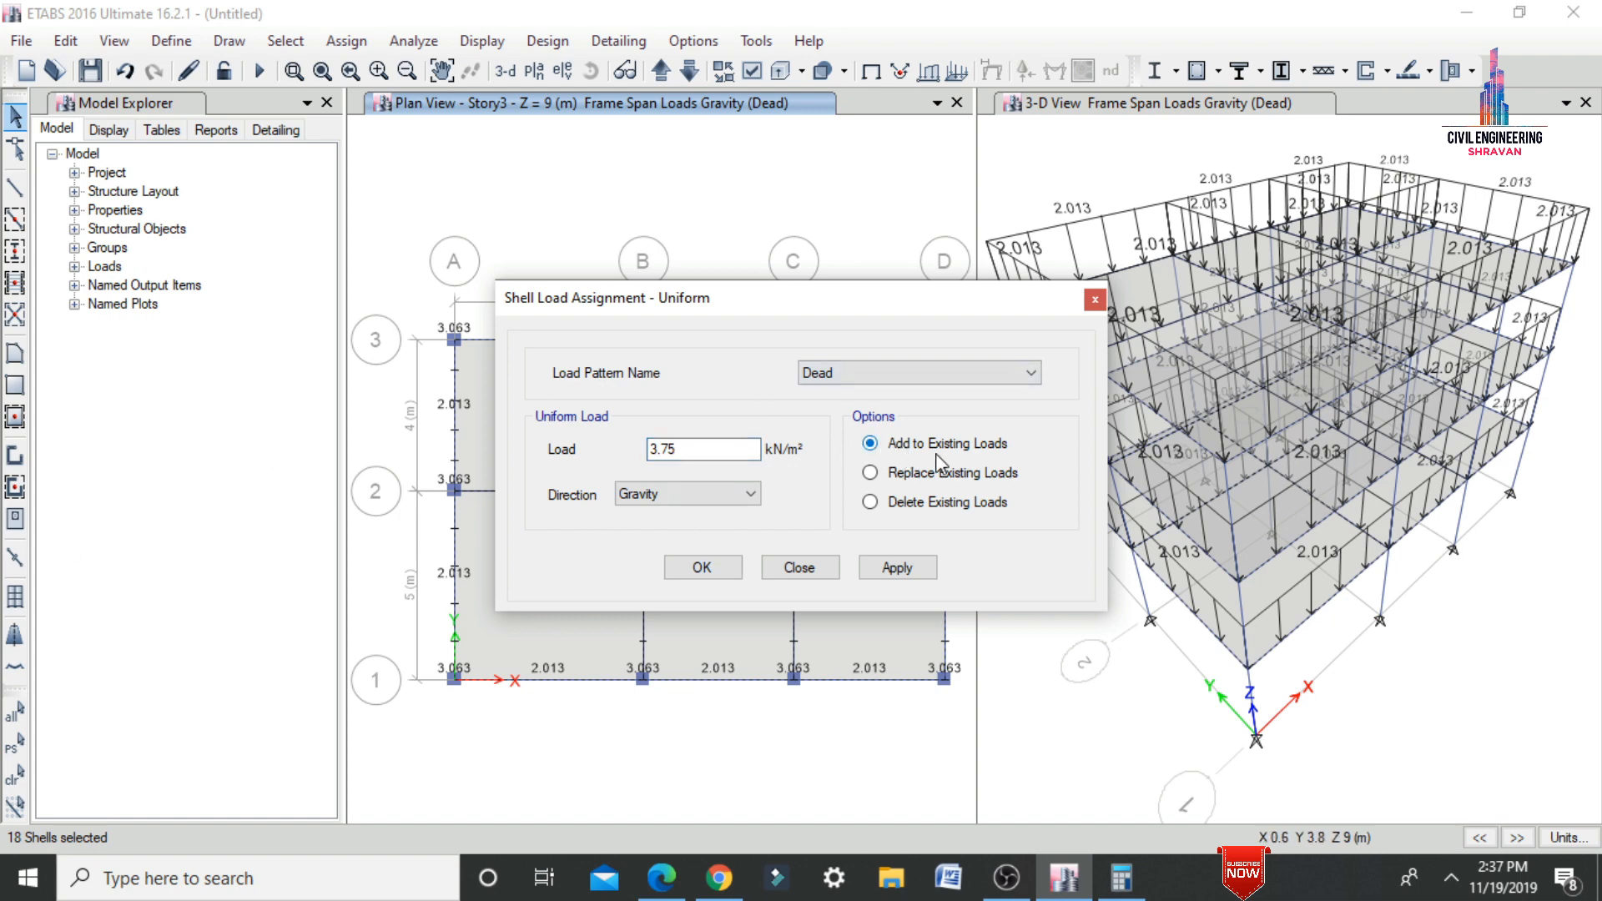
click(894, 564)
click(715, 565)
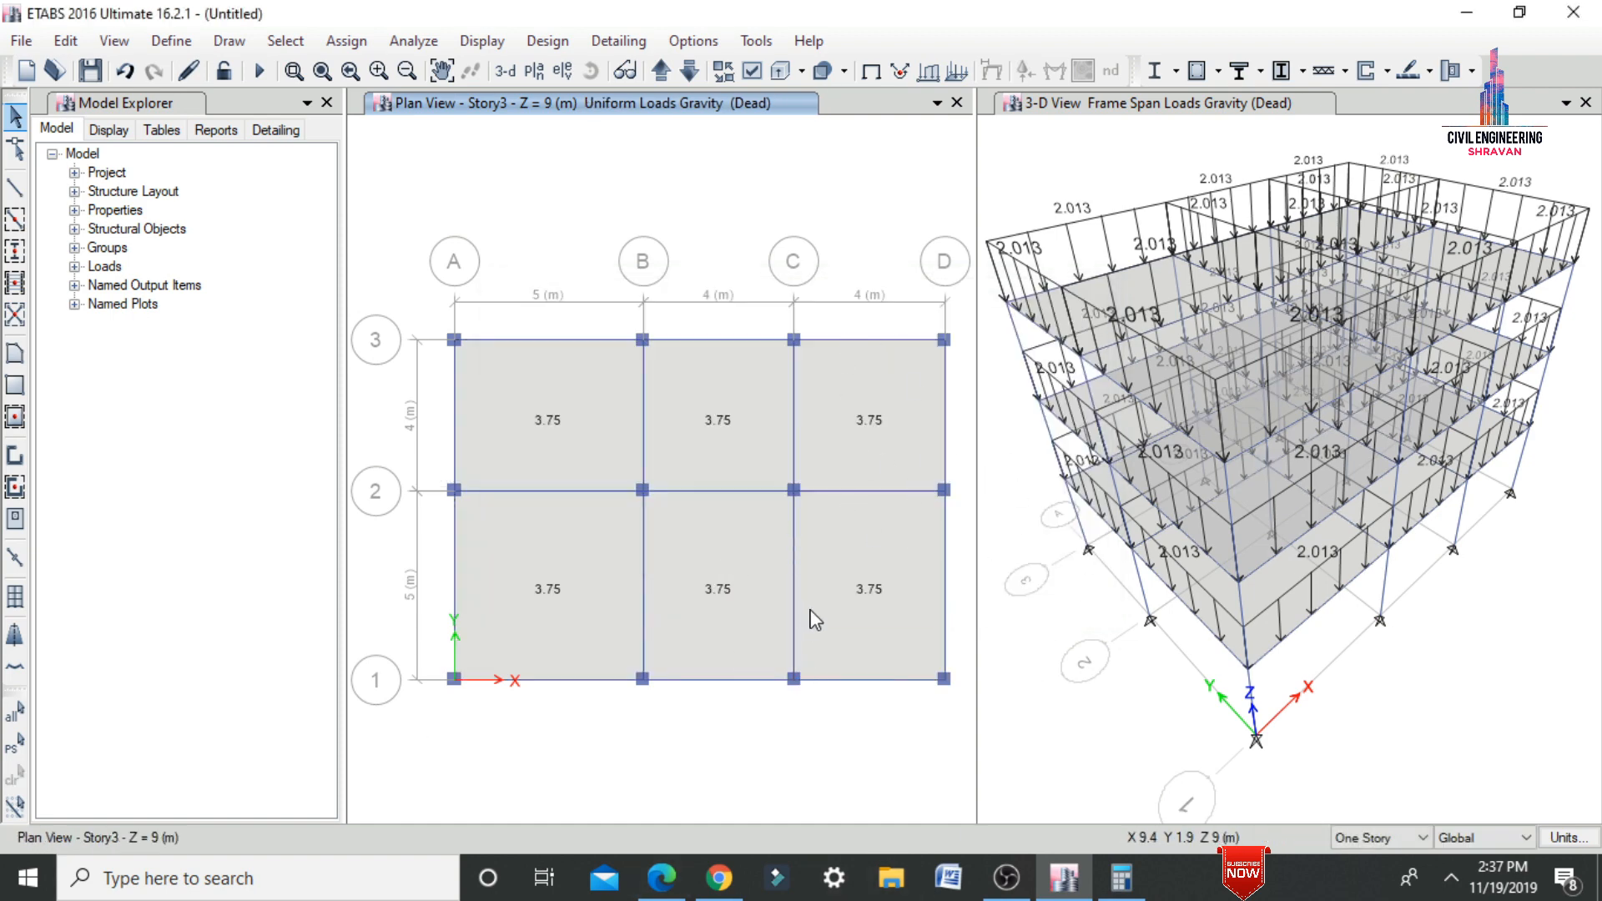
- Reselect the previously selected slabs and add a uniform Live shell load of 2.5 kN/m² in the Gravity direction to existing loads
click(19, 751)
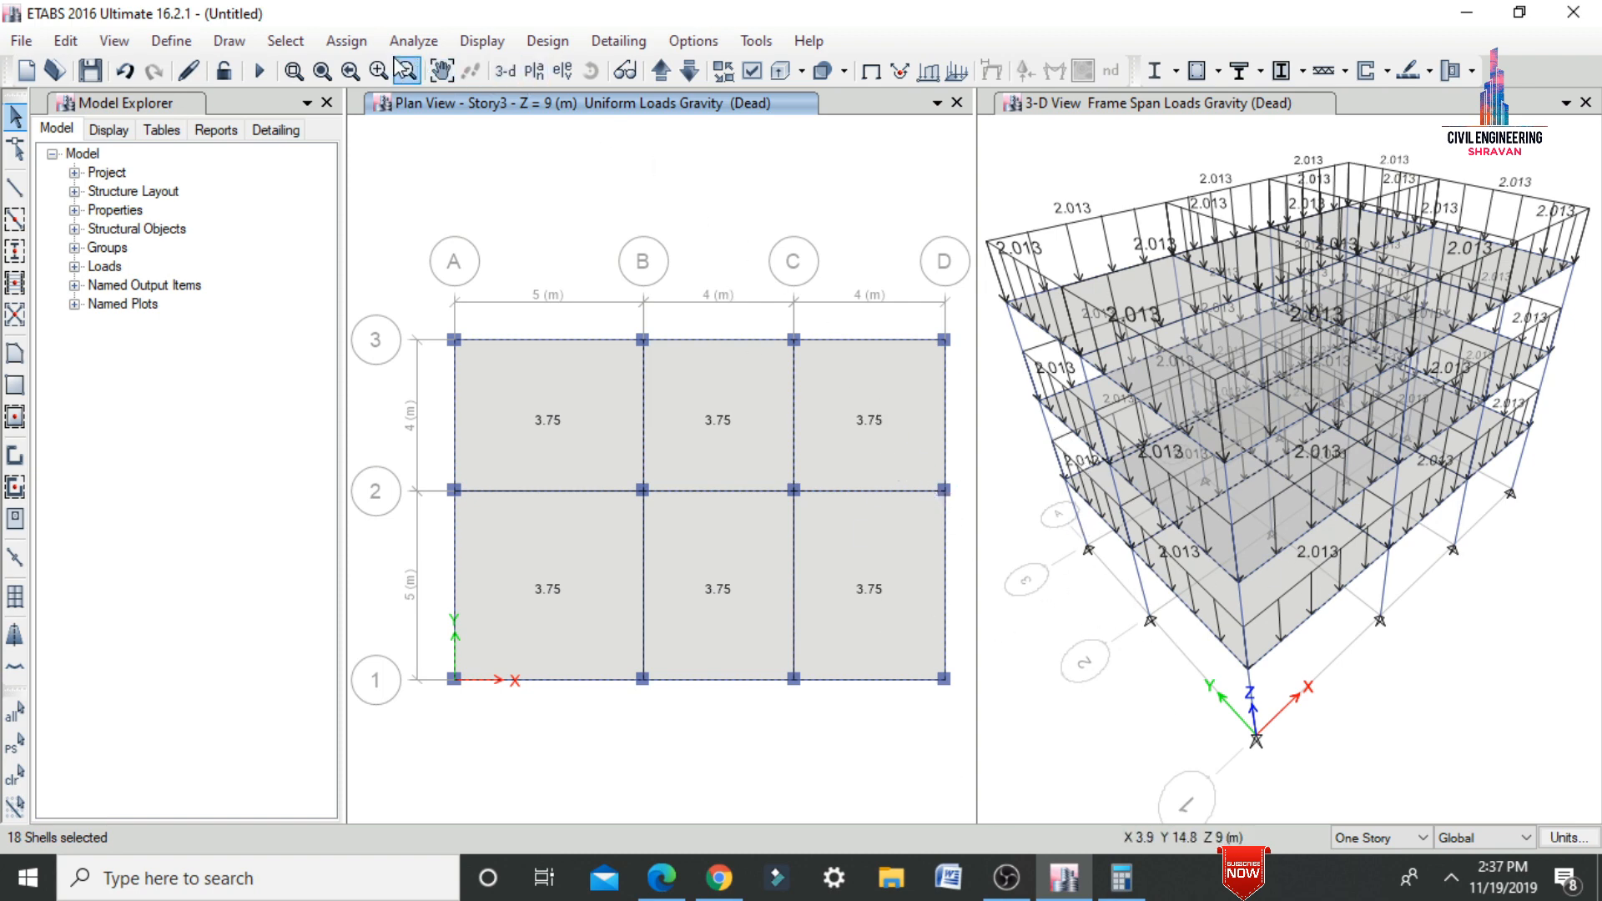
click(344, 41)
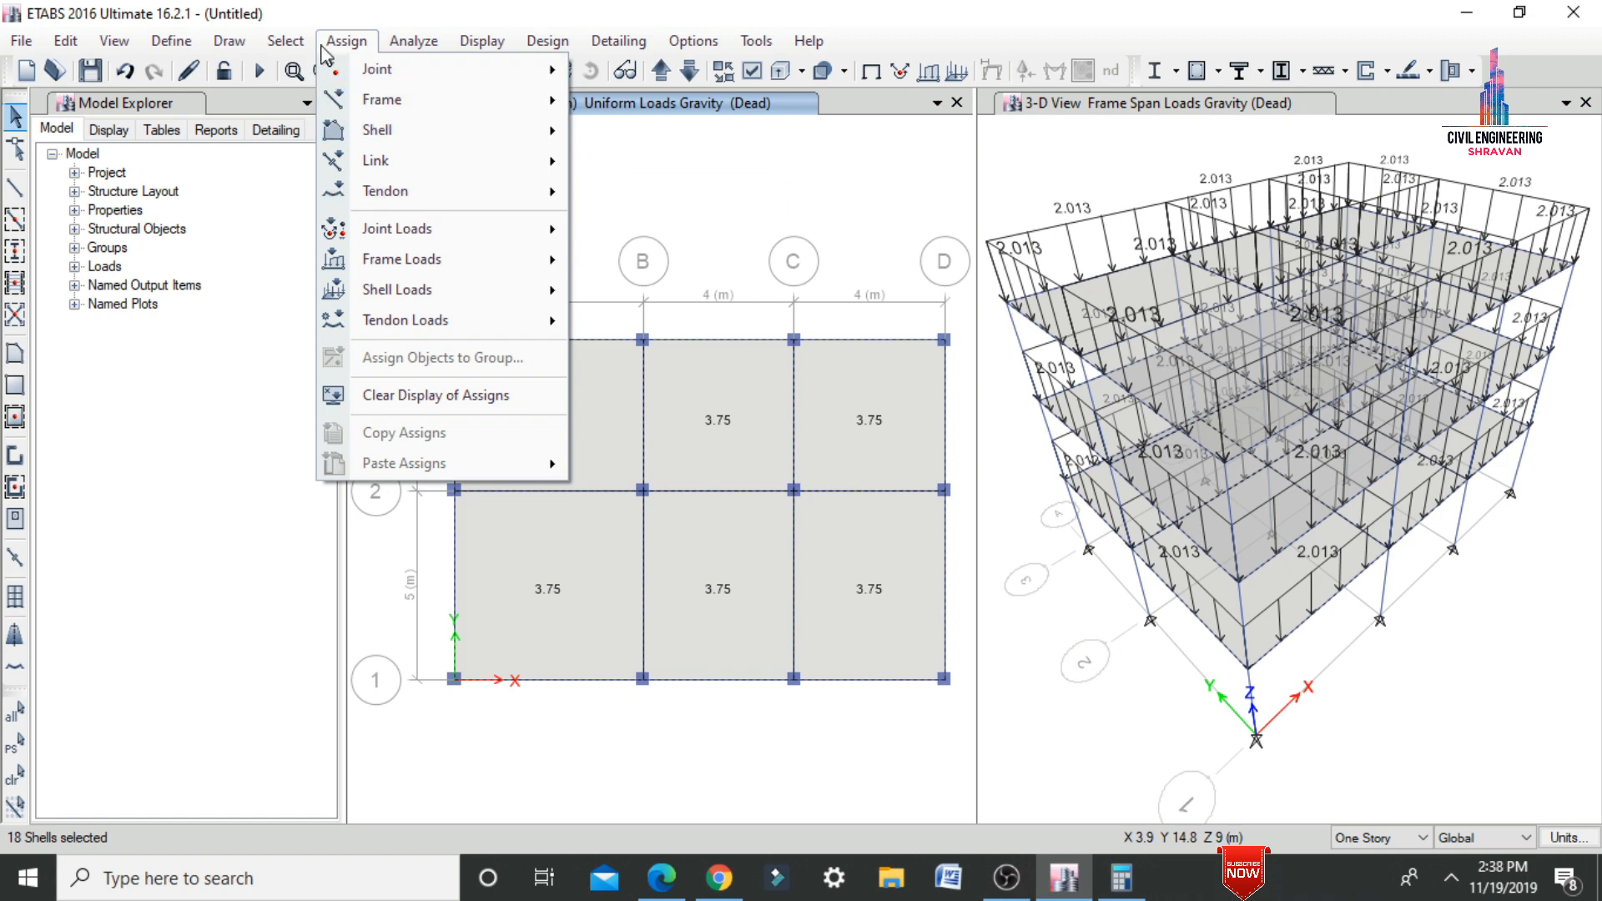
mouse_move(429, 288)
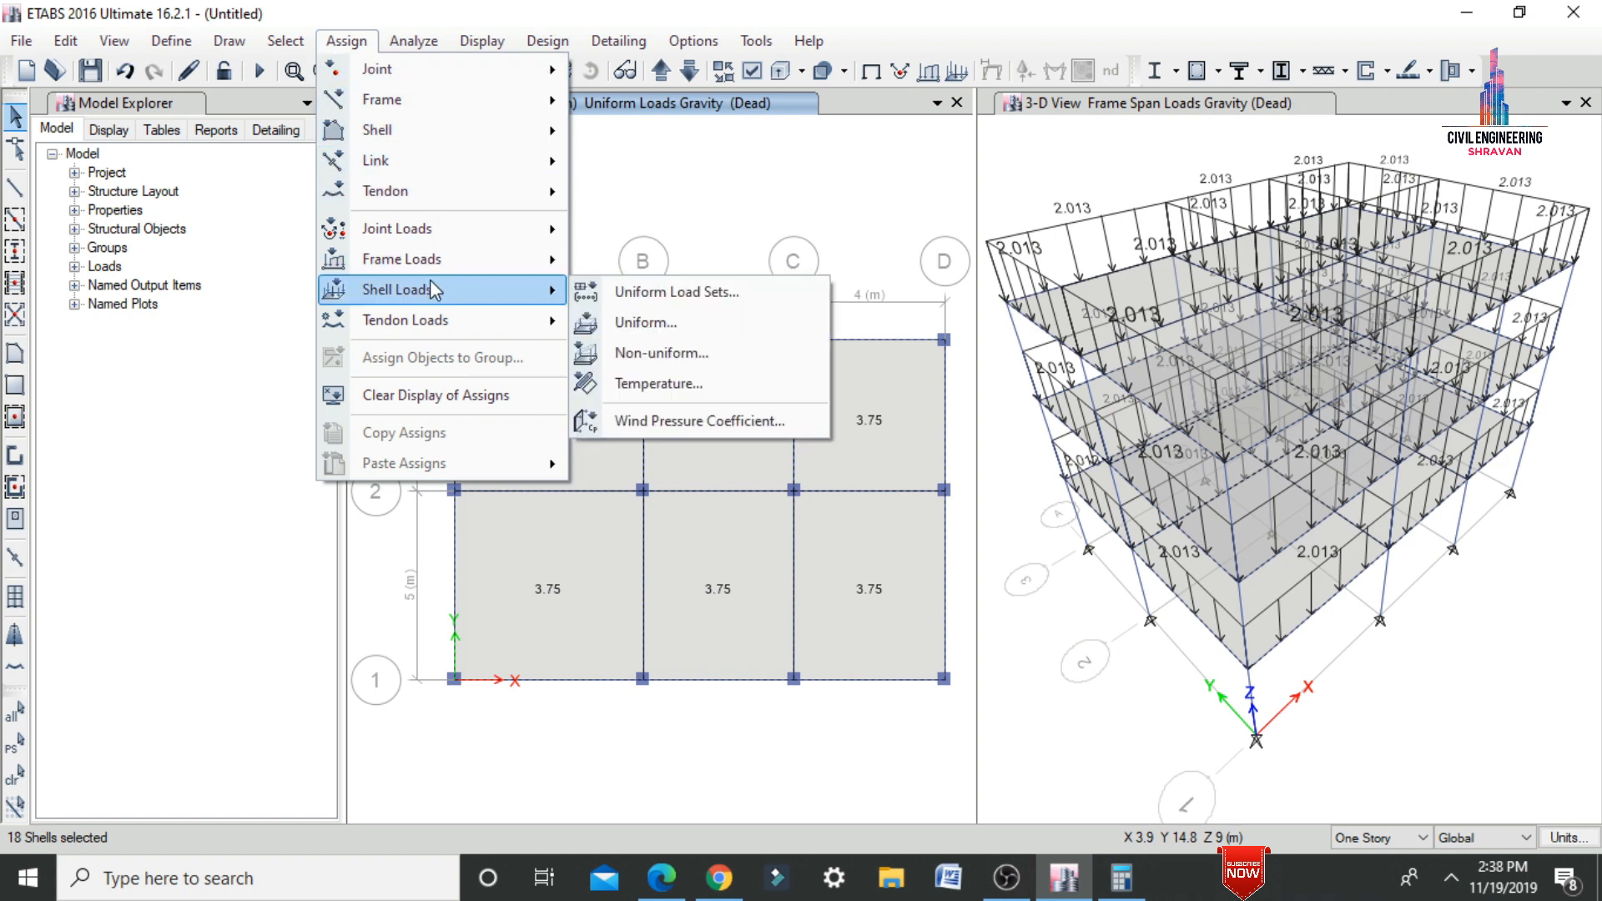
click(652, 332)
click(905, 372)
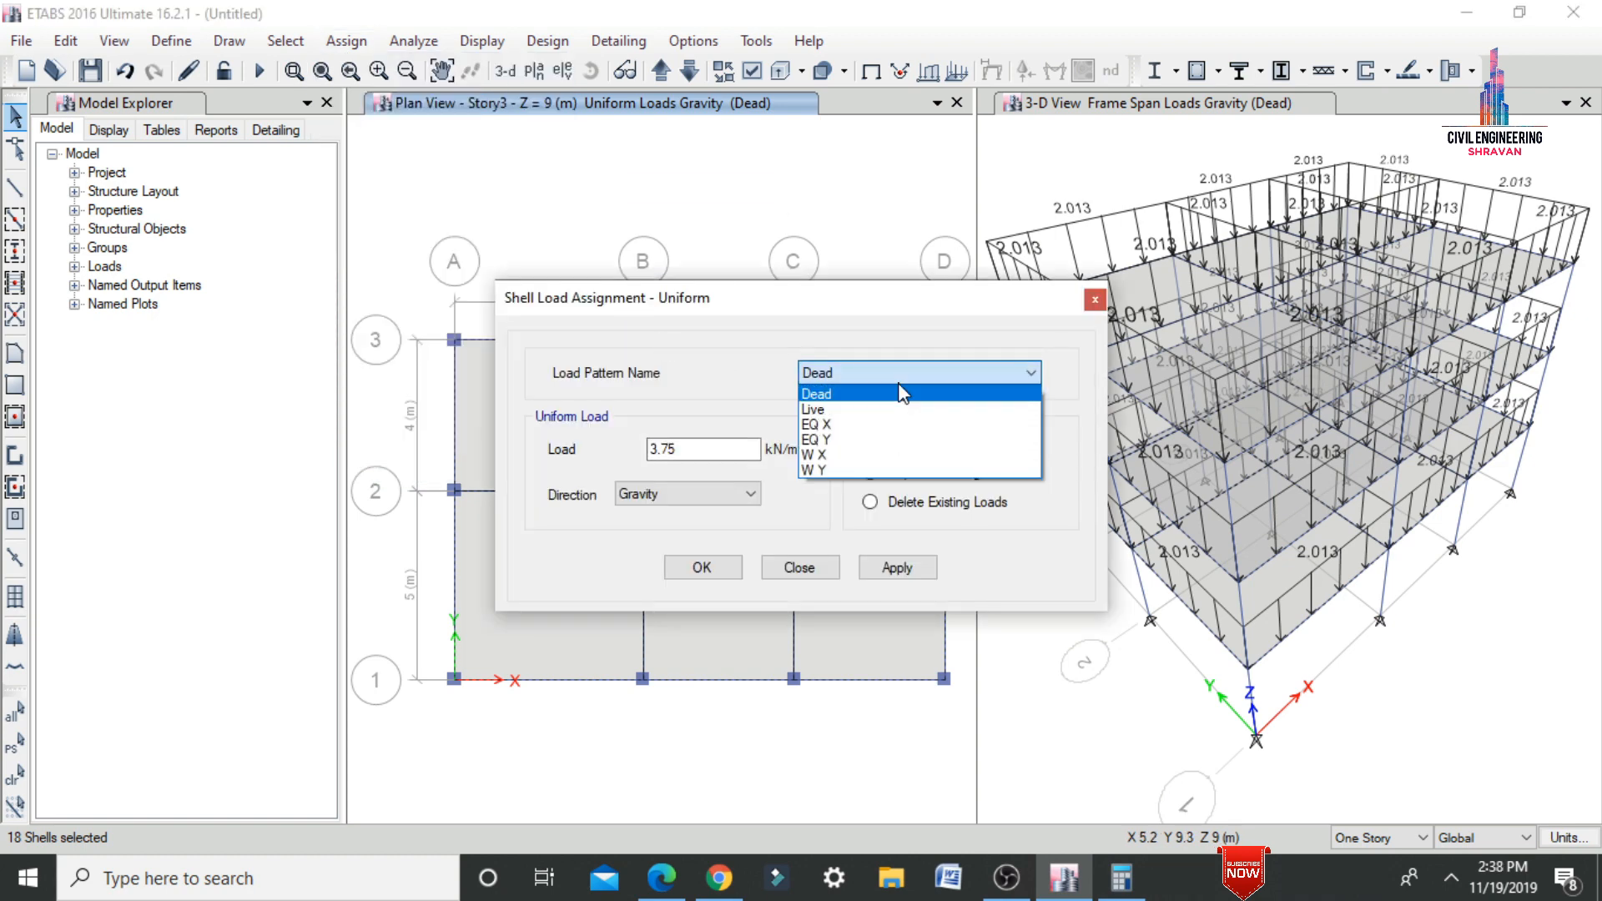
click(812, 409)
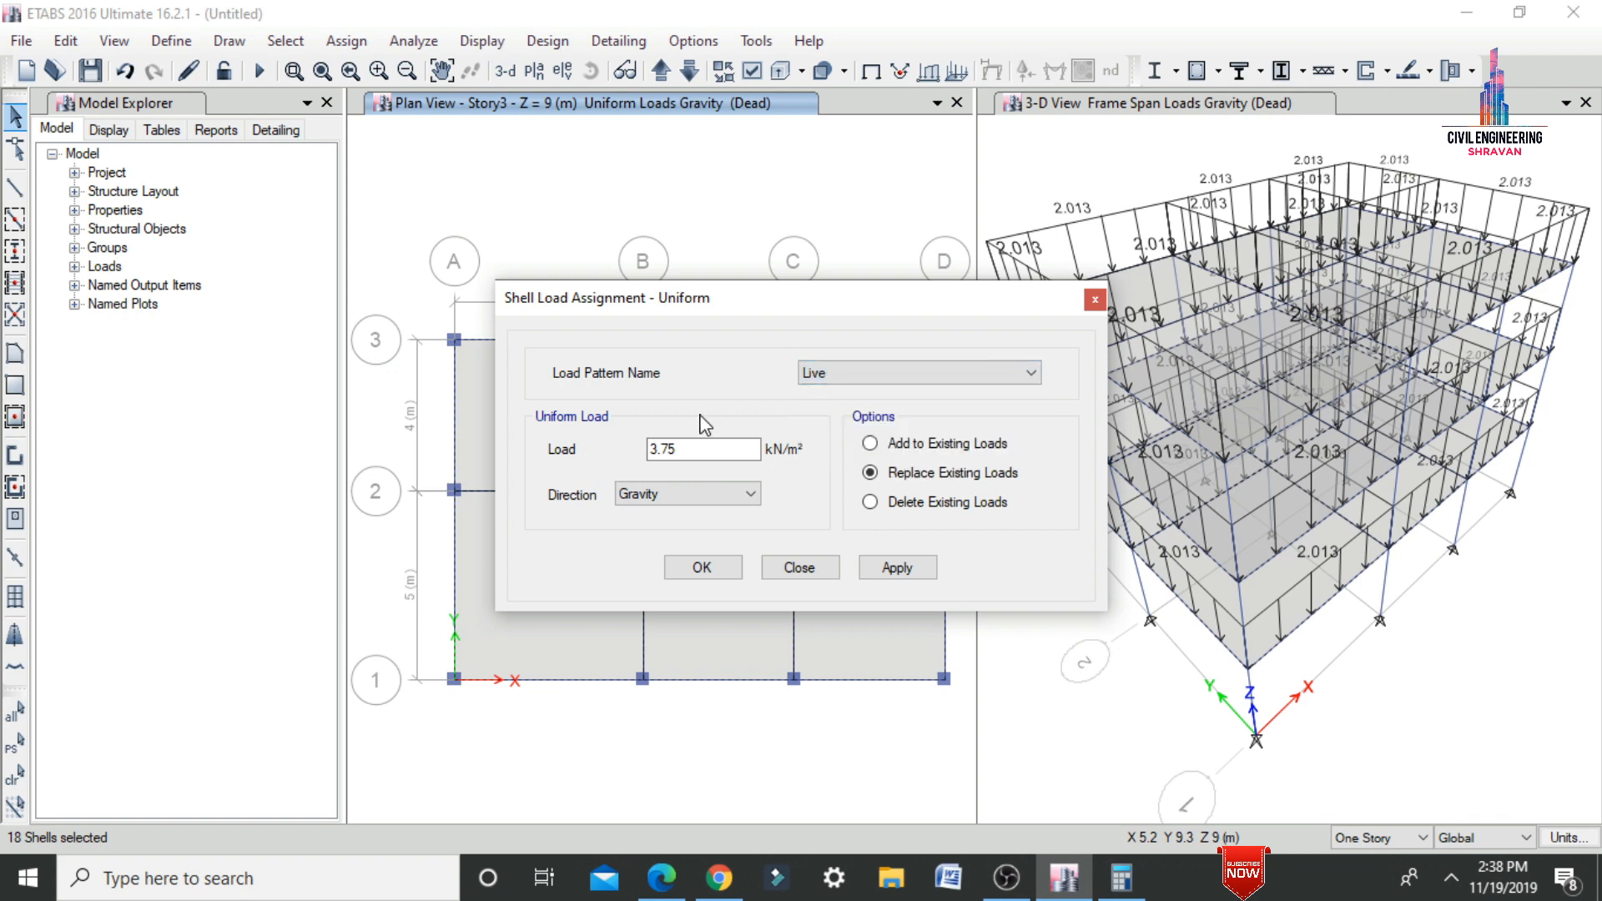
drag(678, 451, 634, 436)
text(2)
click(896, 567)
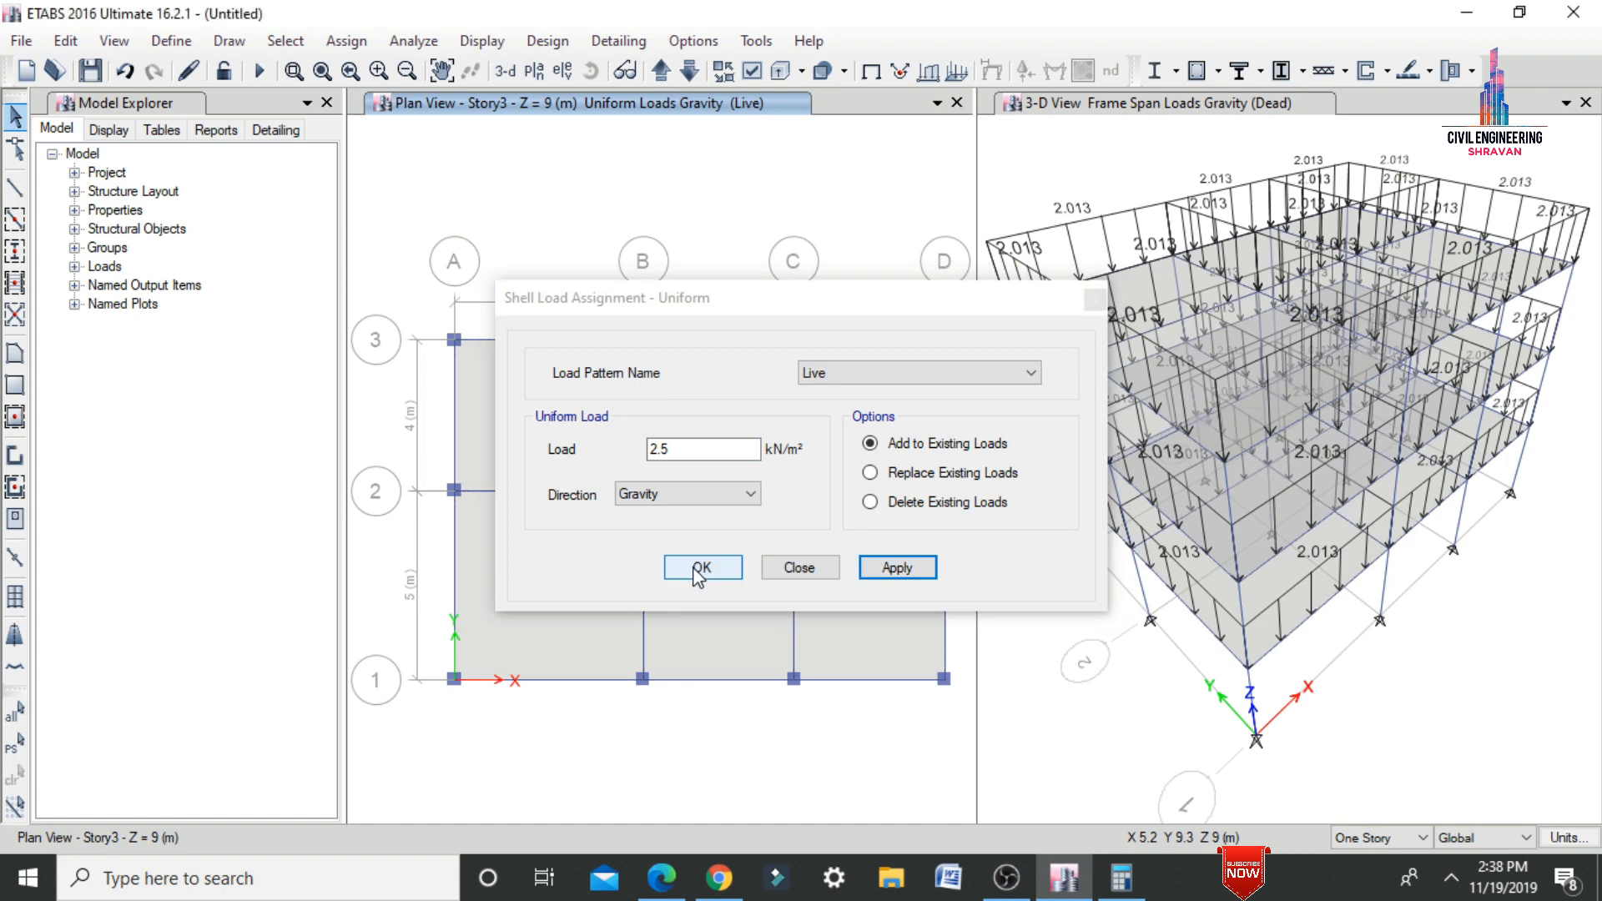
click(699, 569)
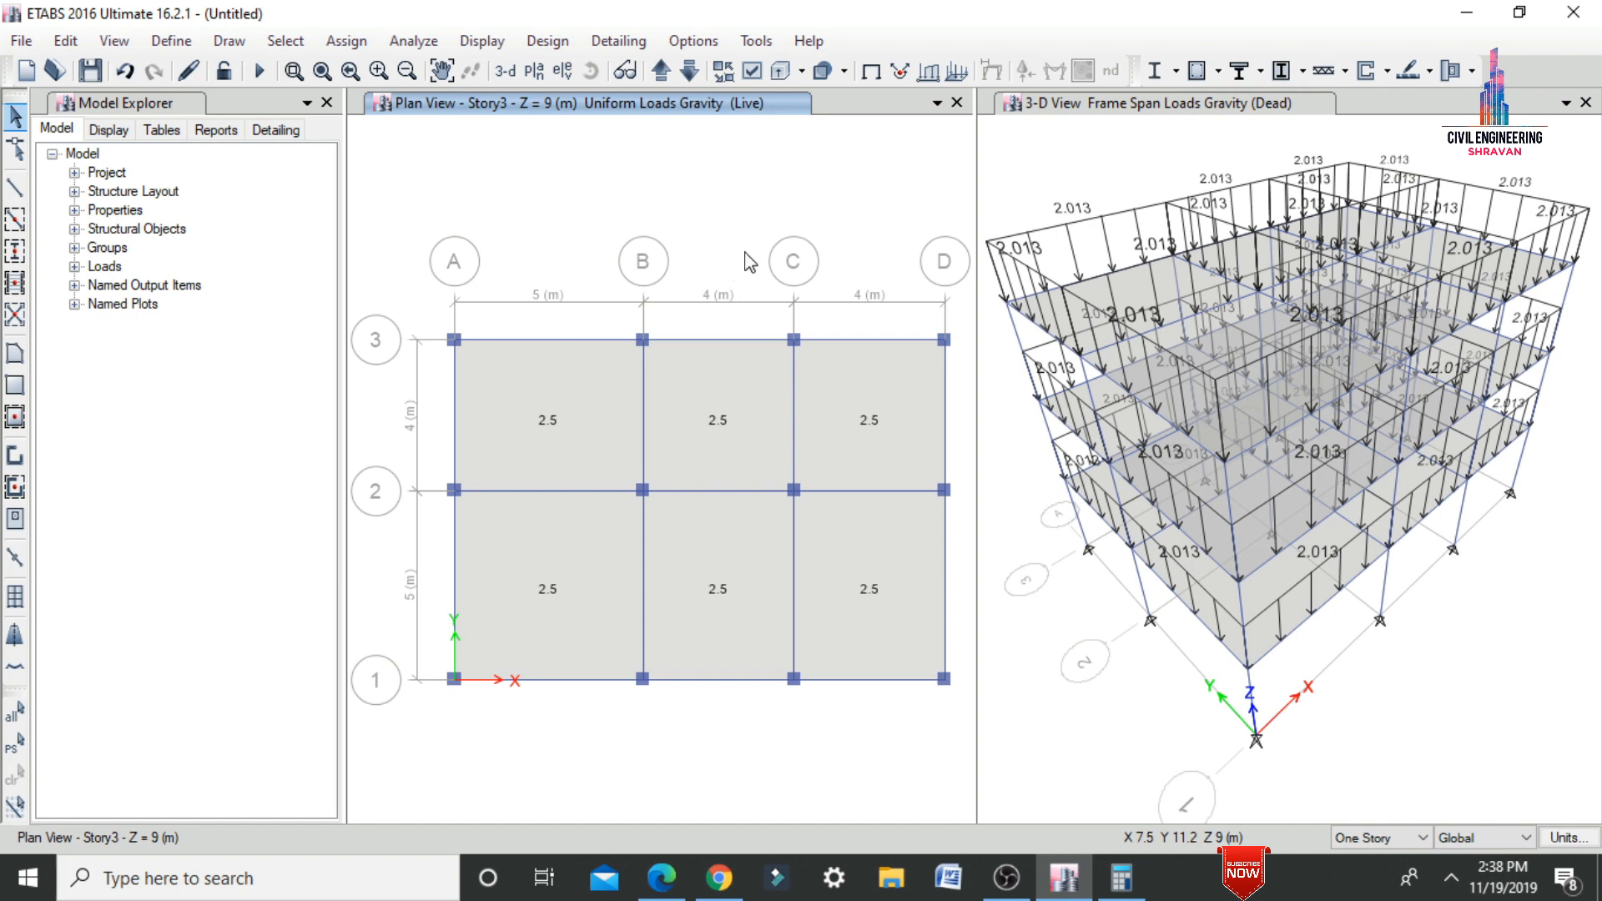
- Select the whole model and add a uniform EQ X shell load of 1.25 kN/m² in the Global-X direction to existing loads
key(ctrl+a)
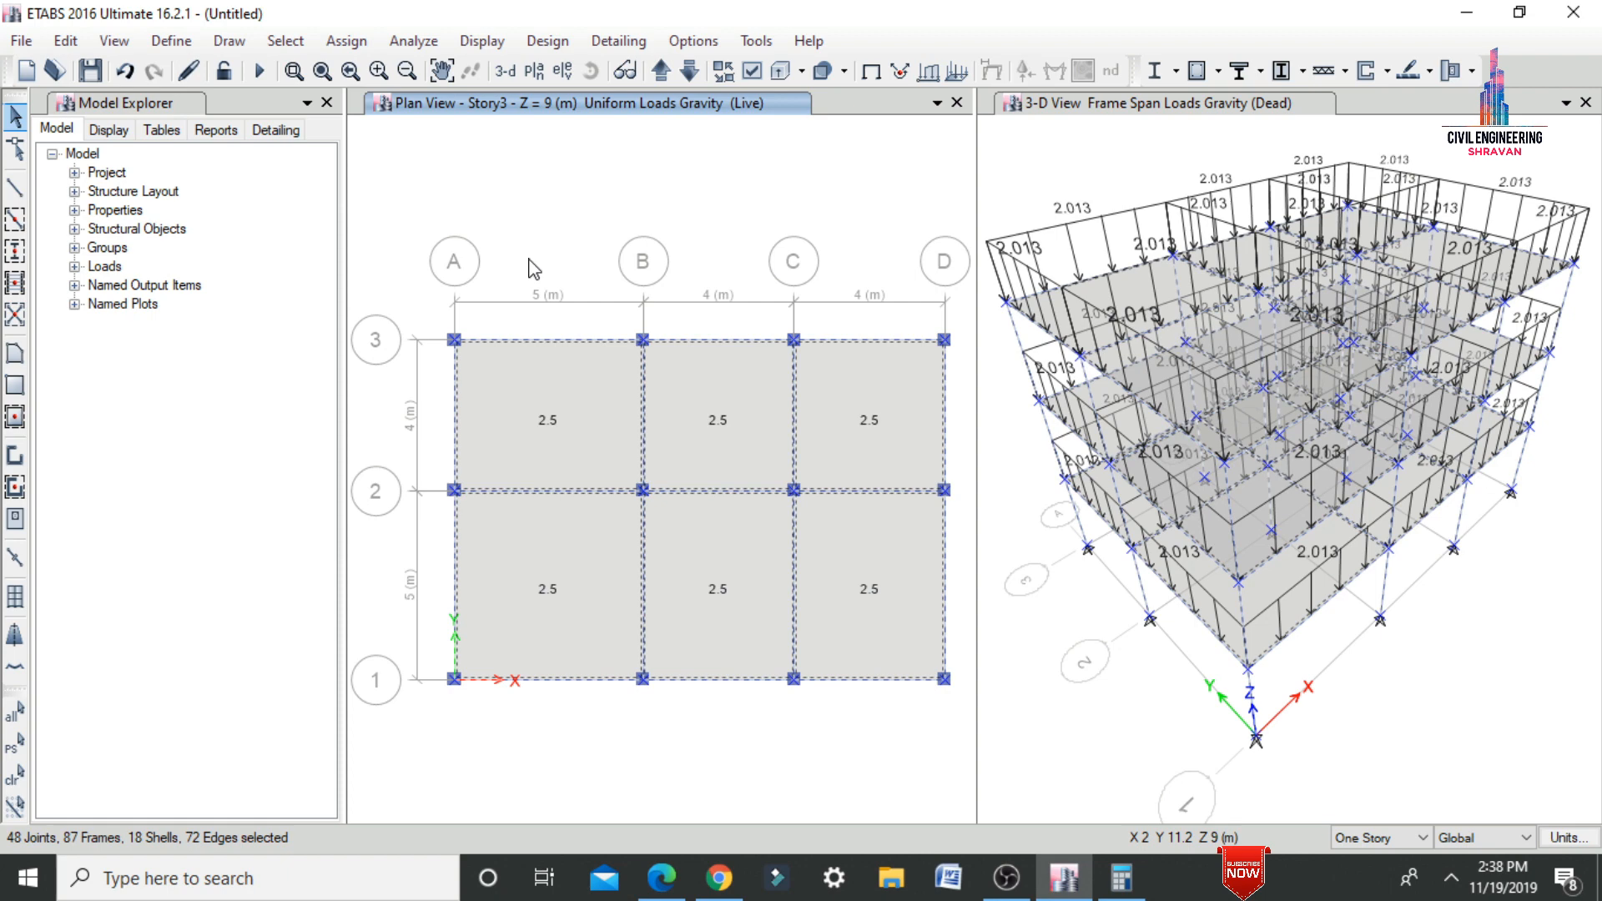
click(345, 41)
mouse_move(397, 290)
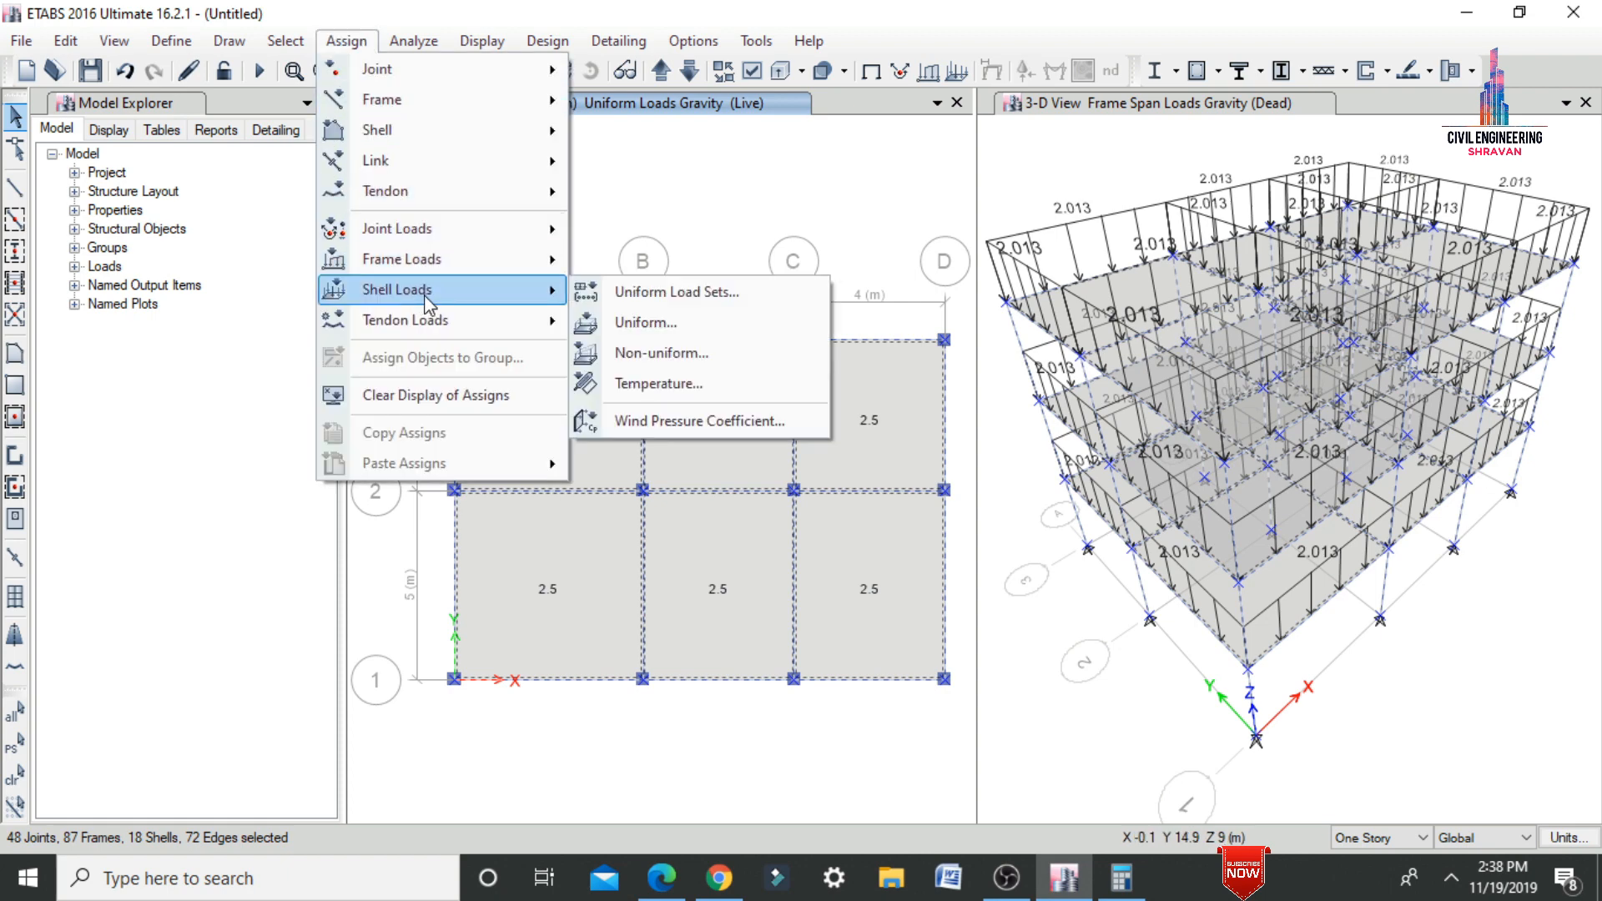
click(634, 321)
click(833, 377)
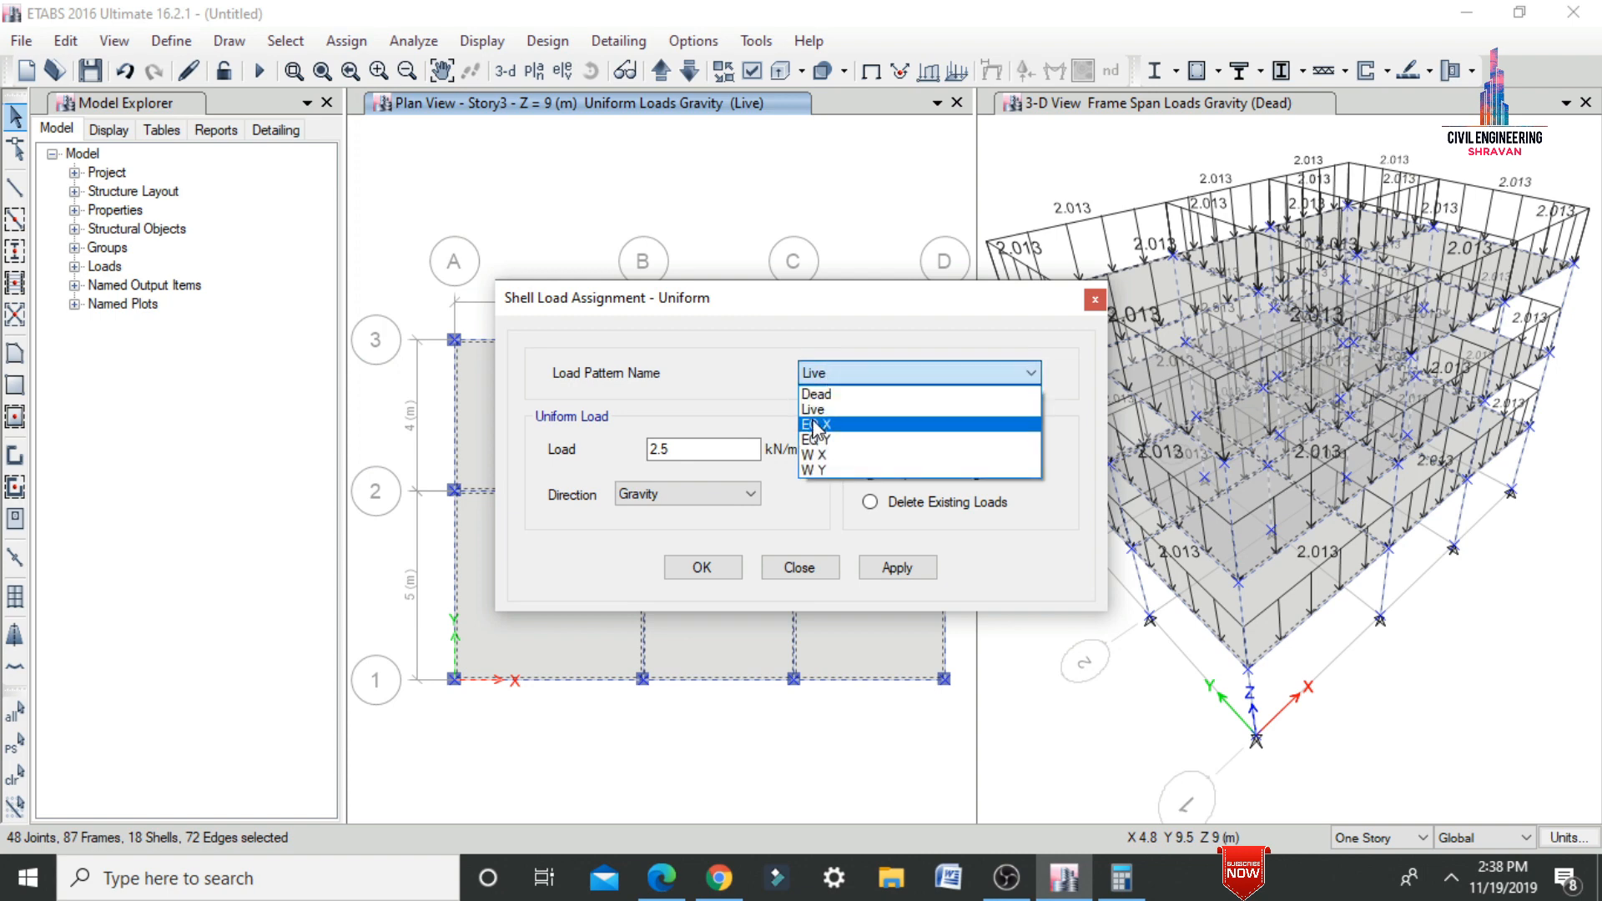
click(816, 425)
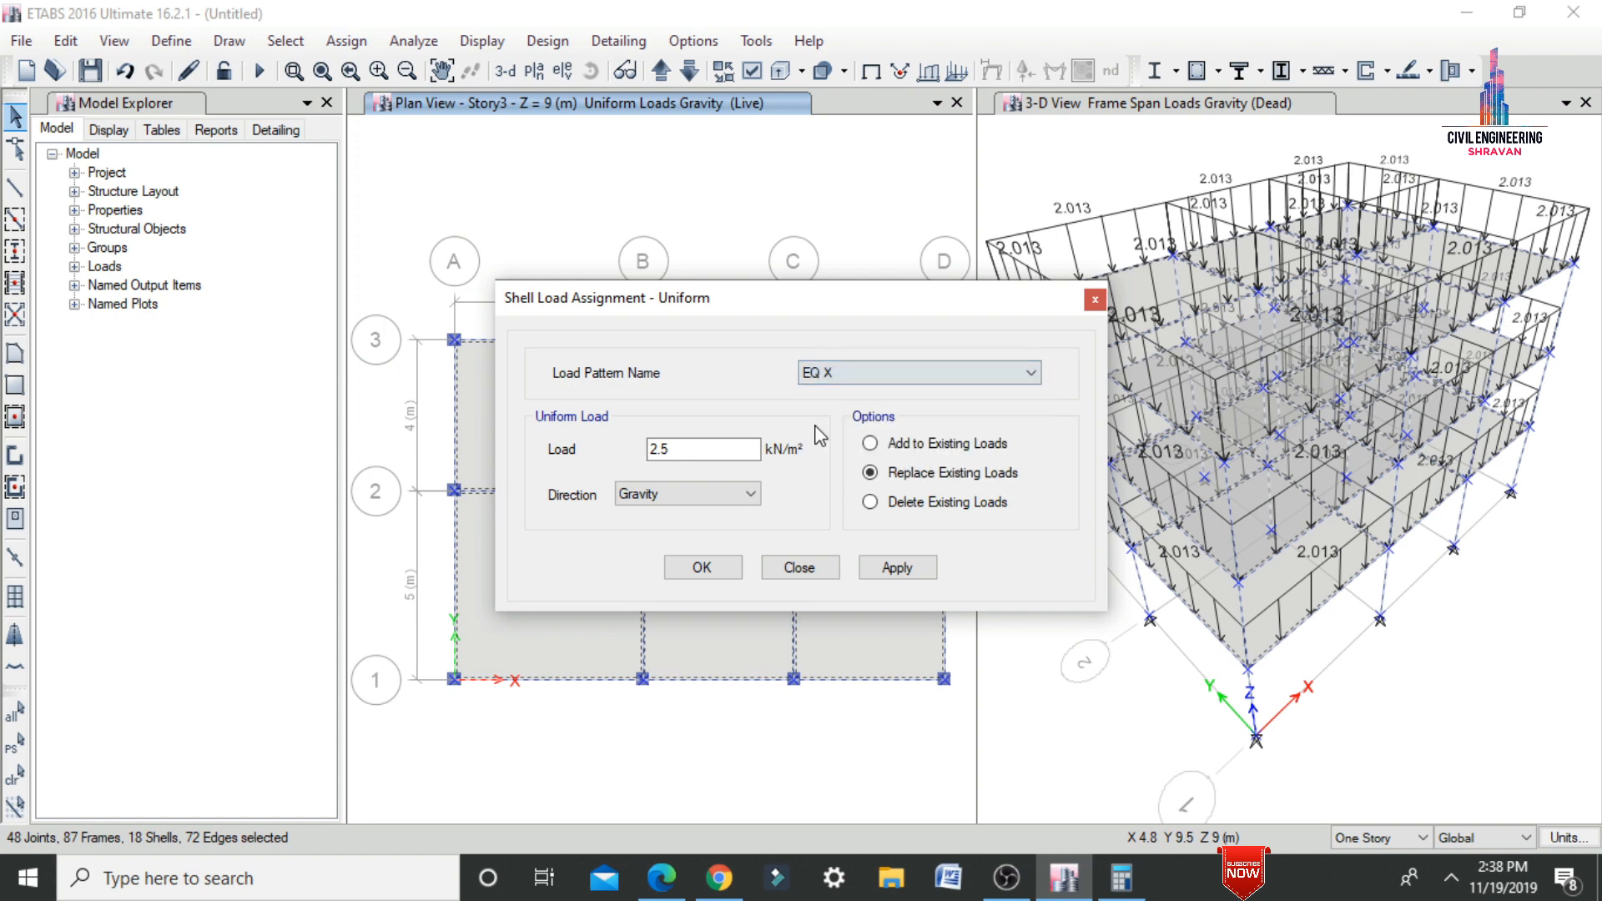
click(887, 444)
click(680, 495)
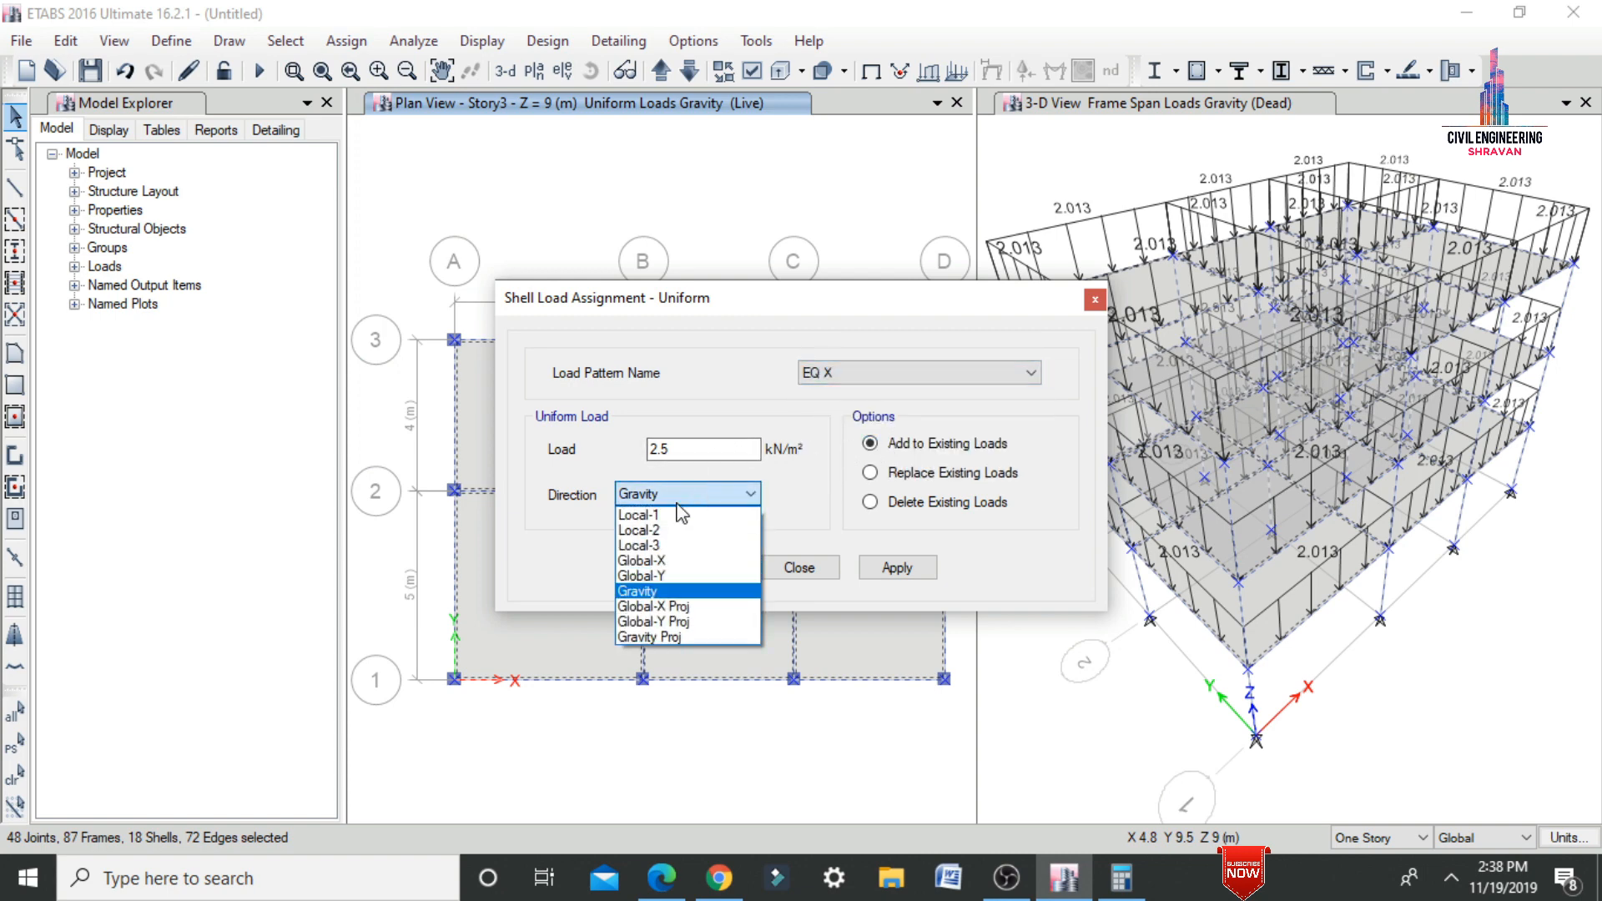
click(670, 560)
double_click(704, 449)
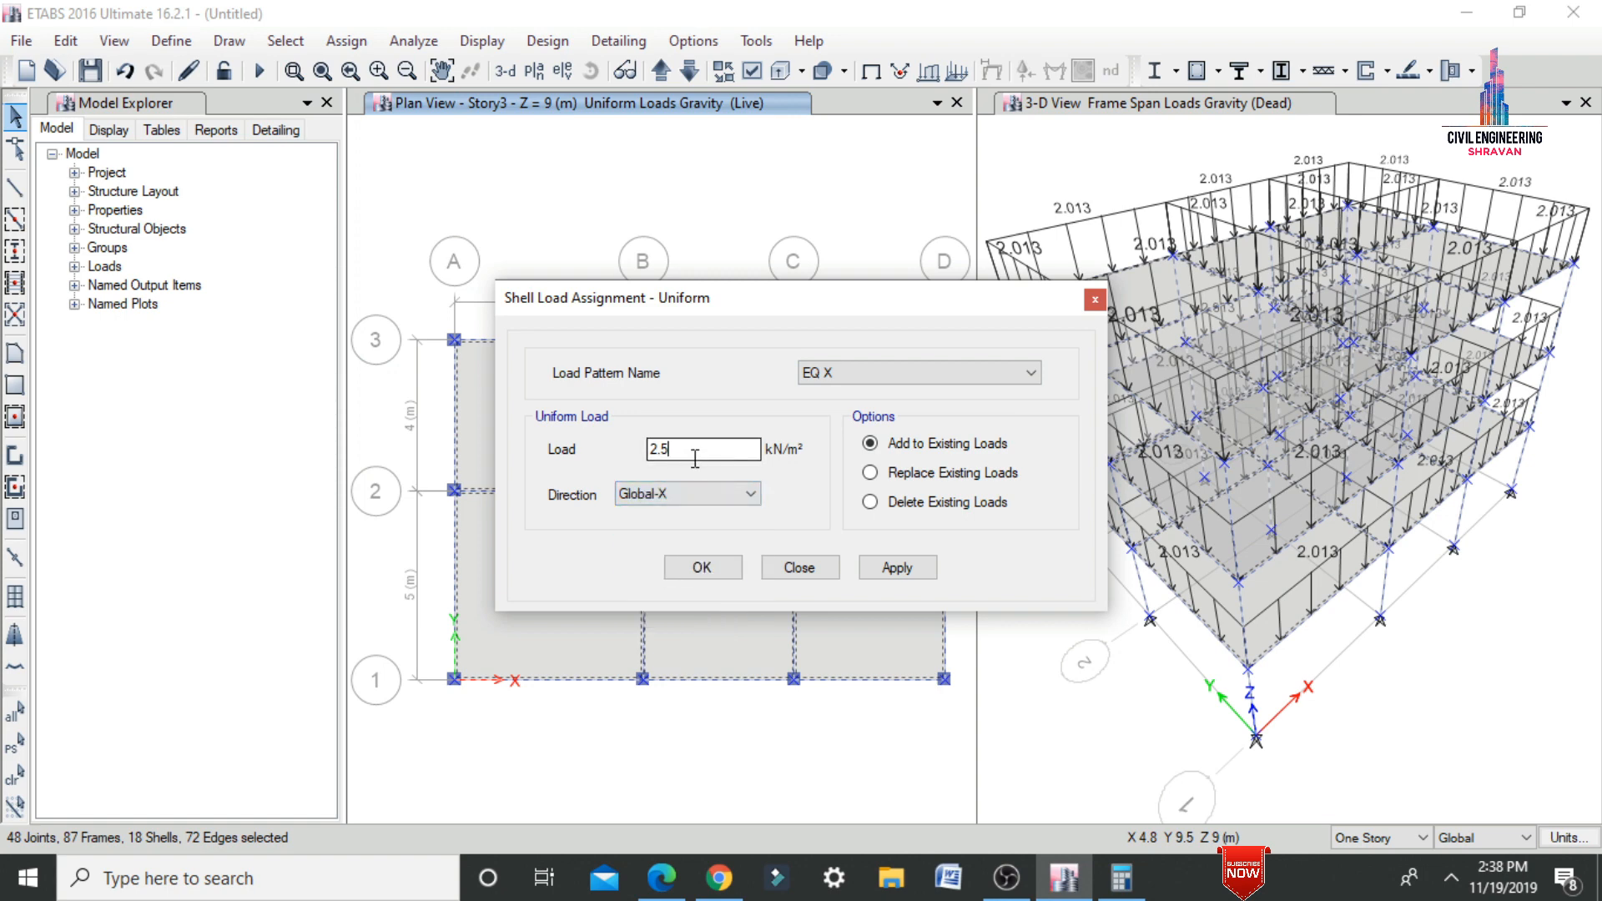
text(1.)
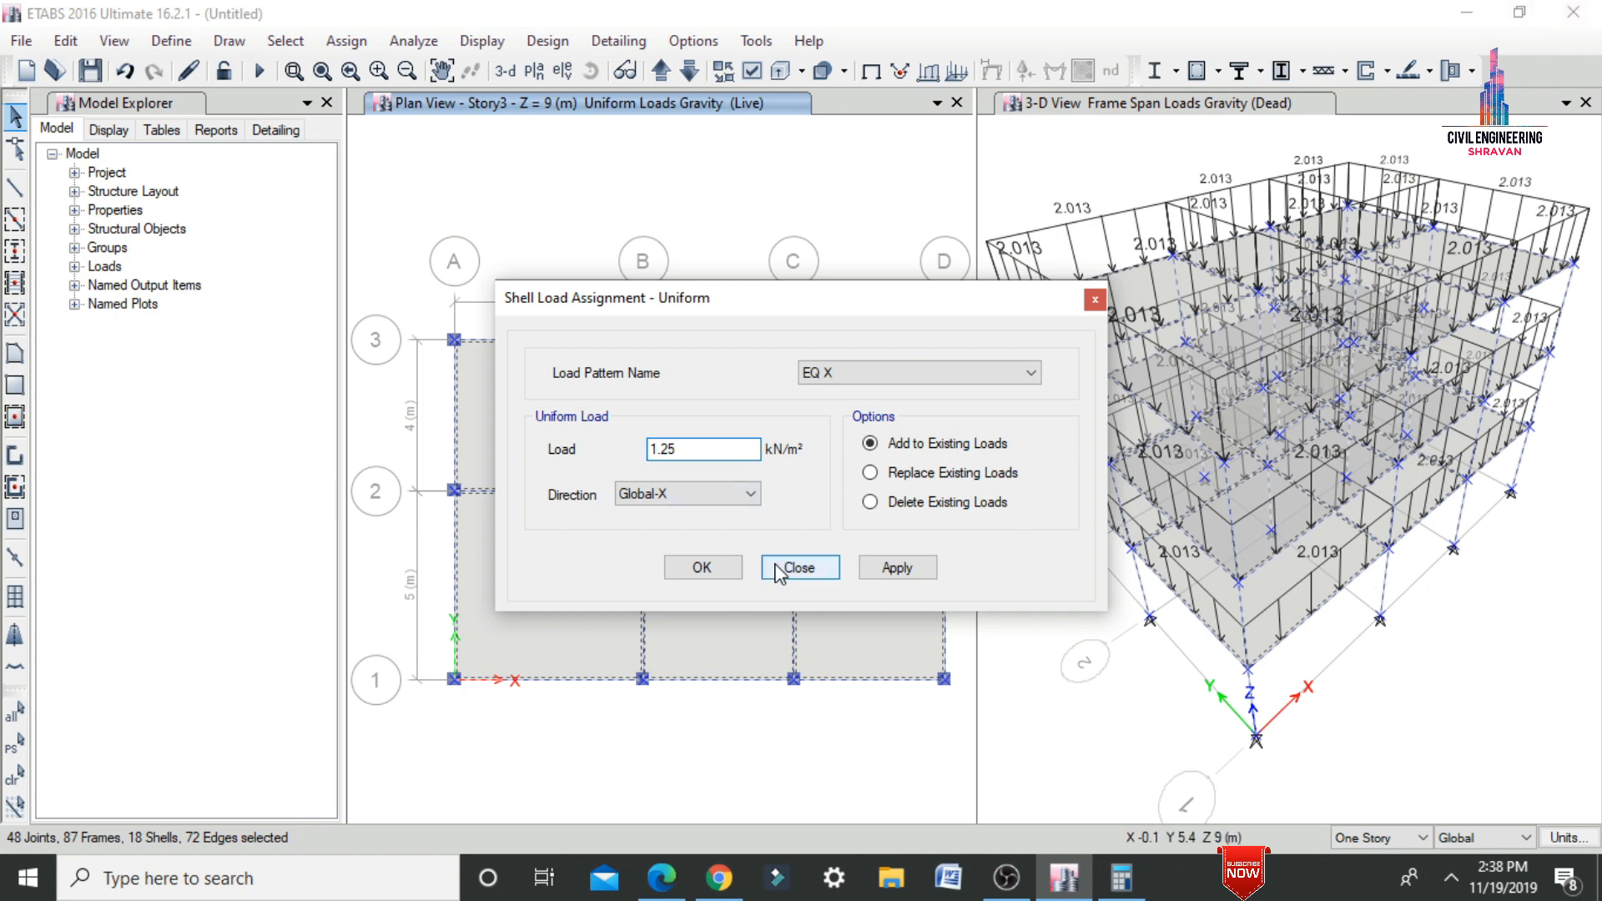
click(880, 570)
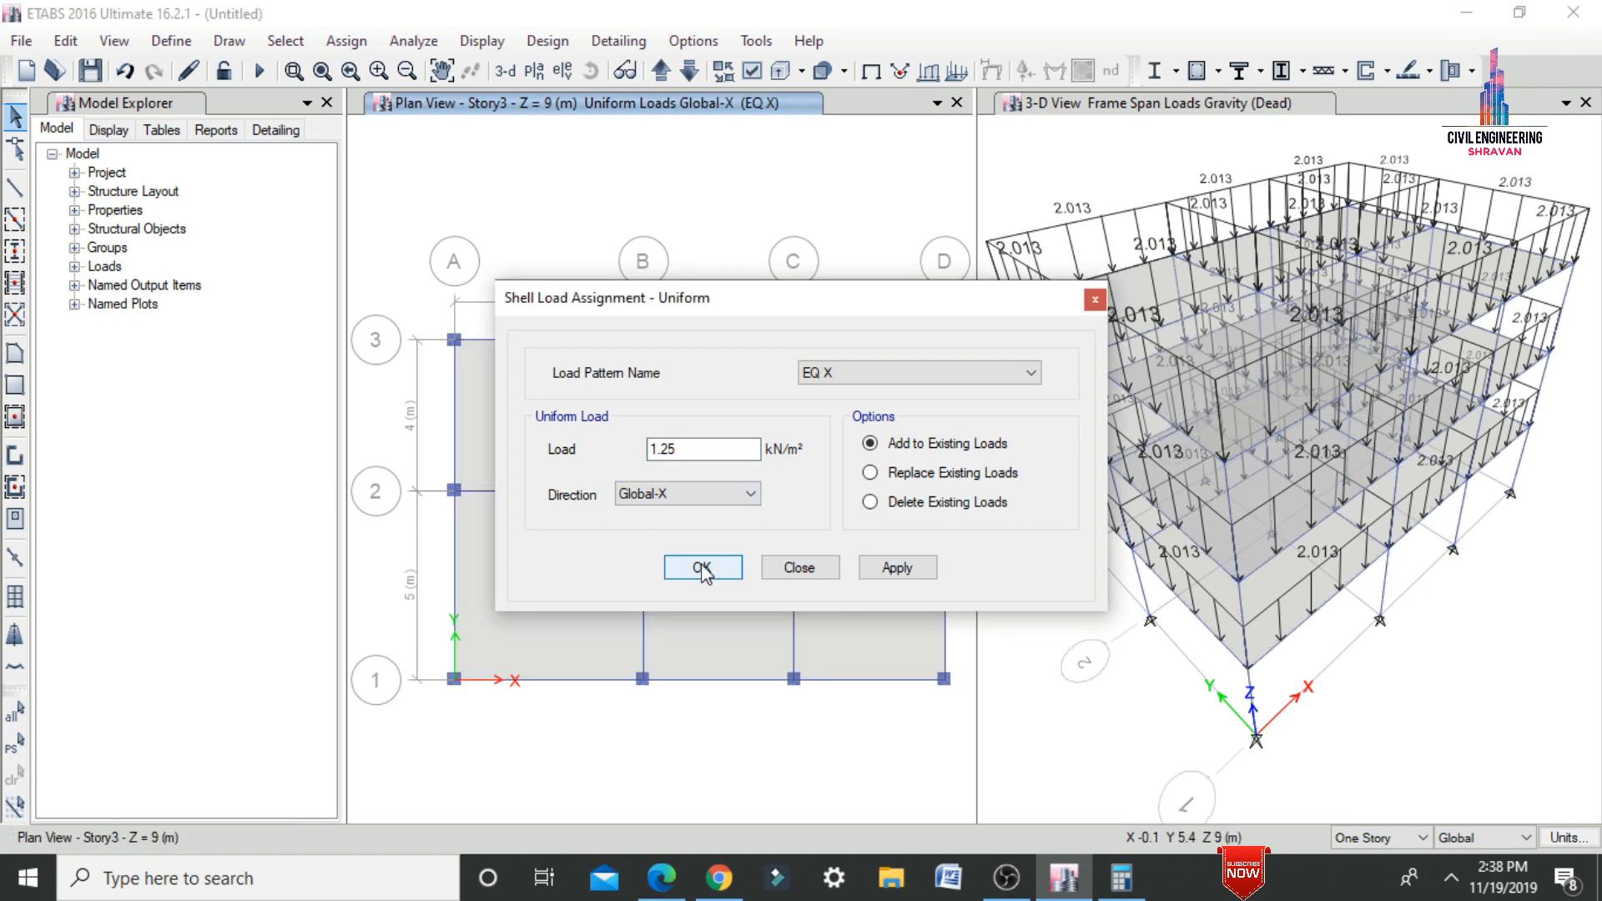
click(701, 570)
- Select the whole model and add a uniform EQ Y shell load of 1.25 kN/m² in the Global-Y direction to existing loads
key(ctrl+a)
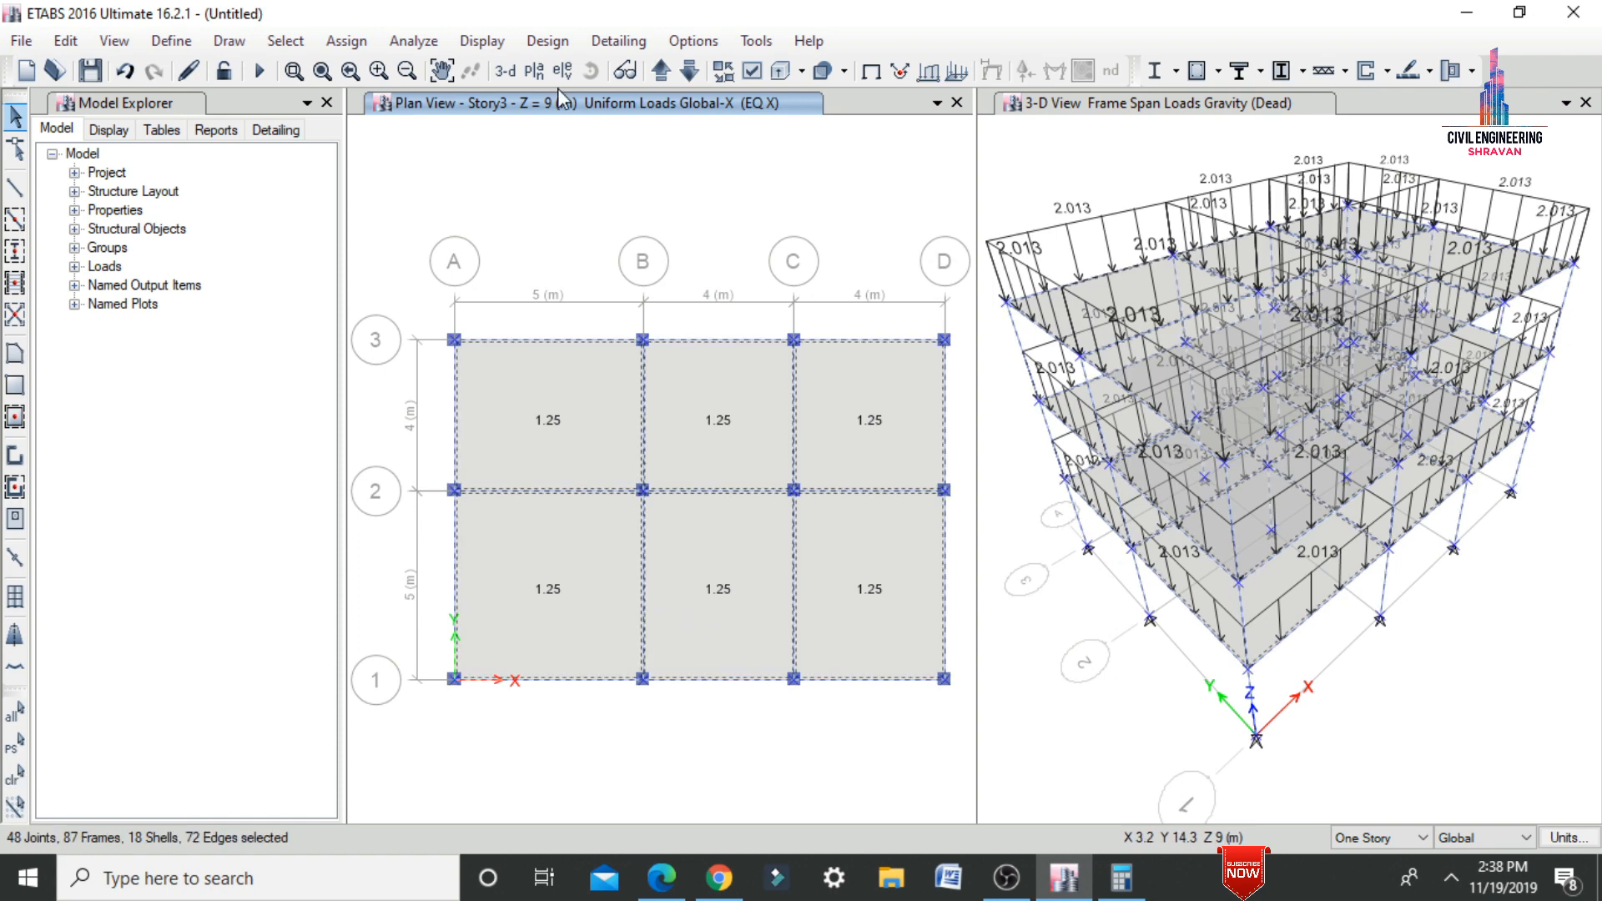
click(345, 40)
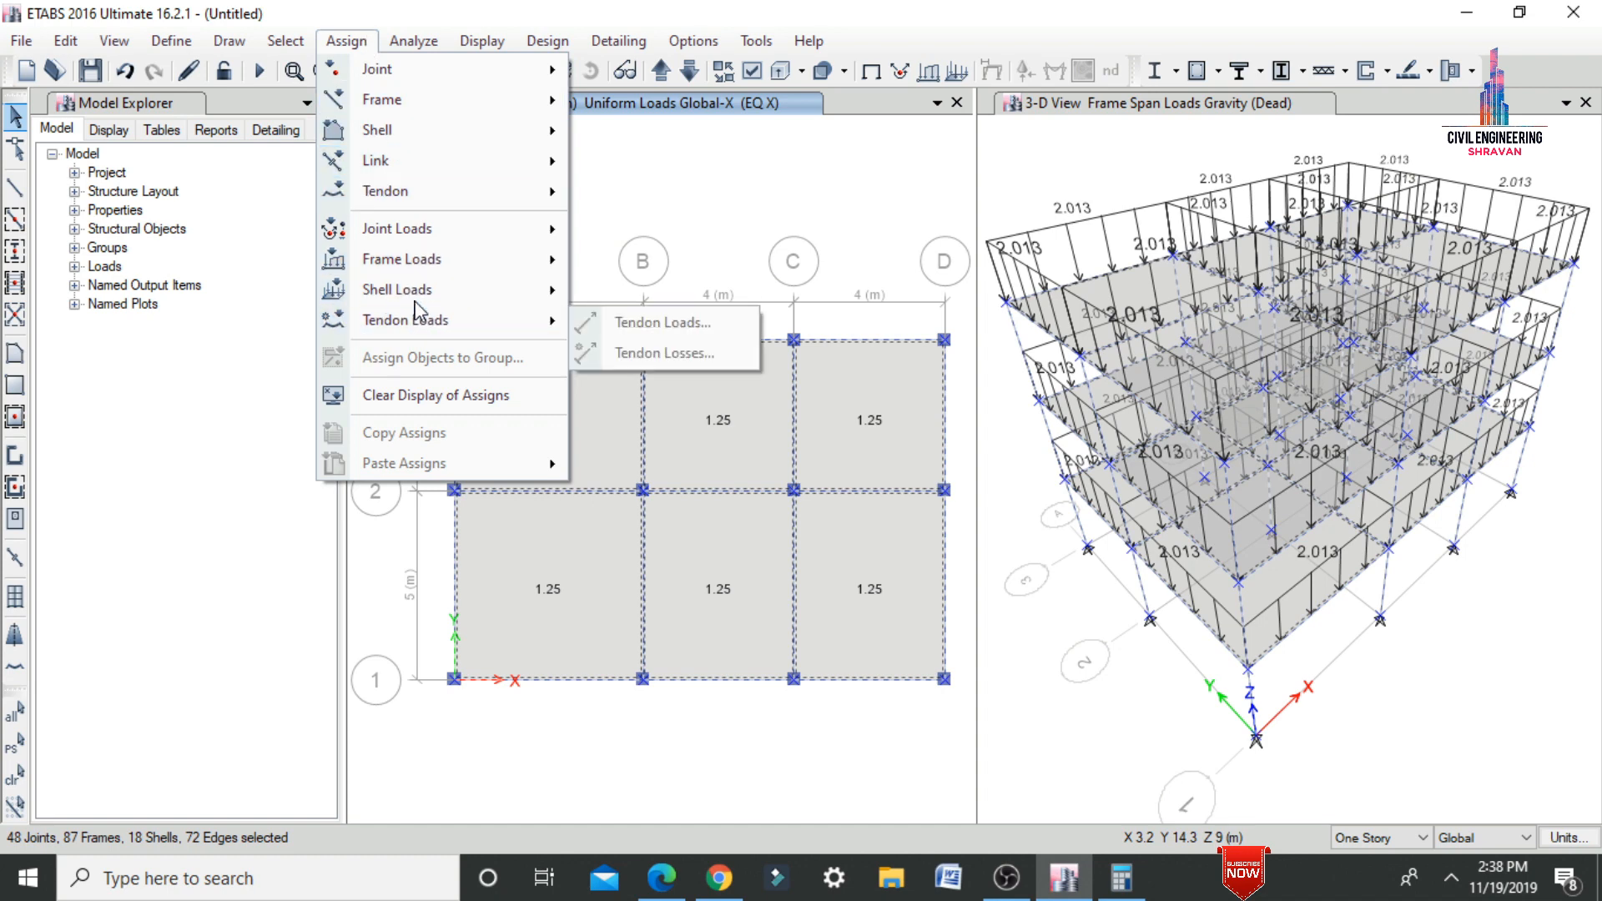
mouse_move(421, 292)
click(606, 321)
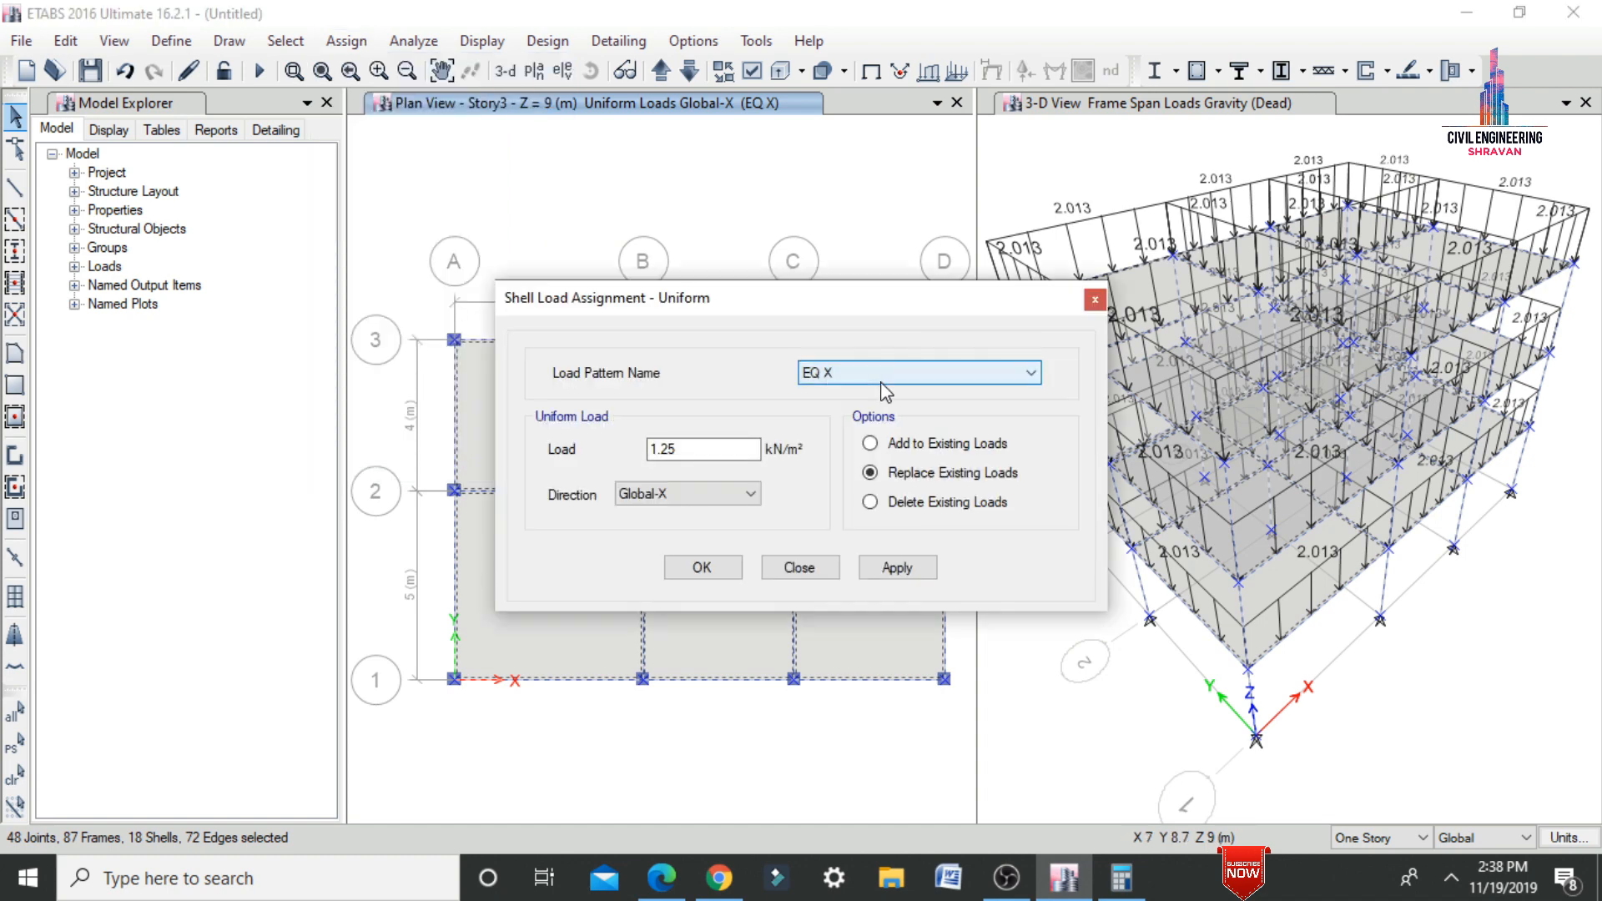
click(883, 373)
click(838, 376)
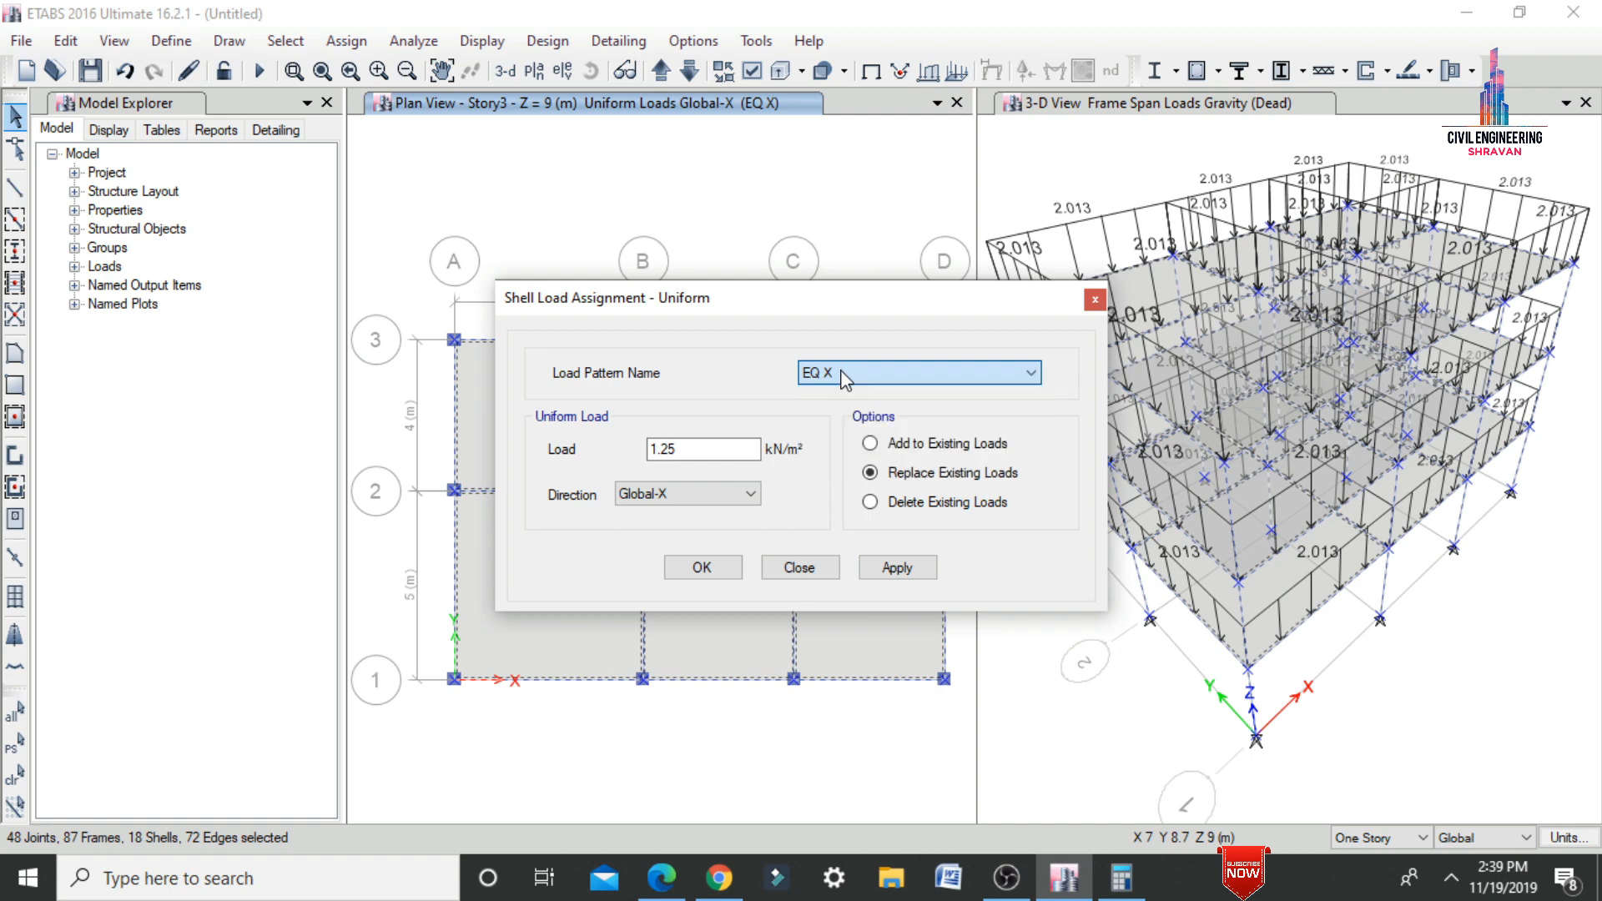
click(838, 376)
click(837, 440)
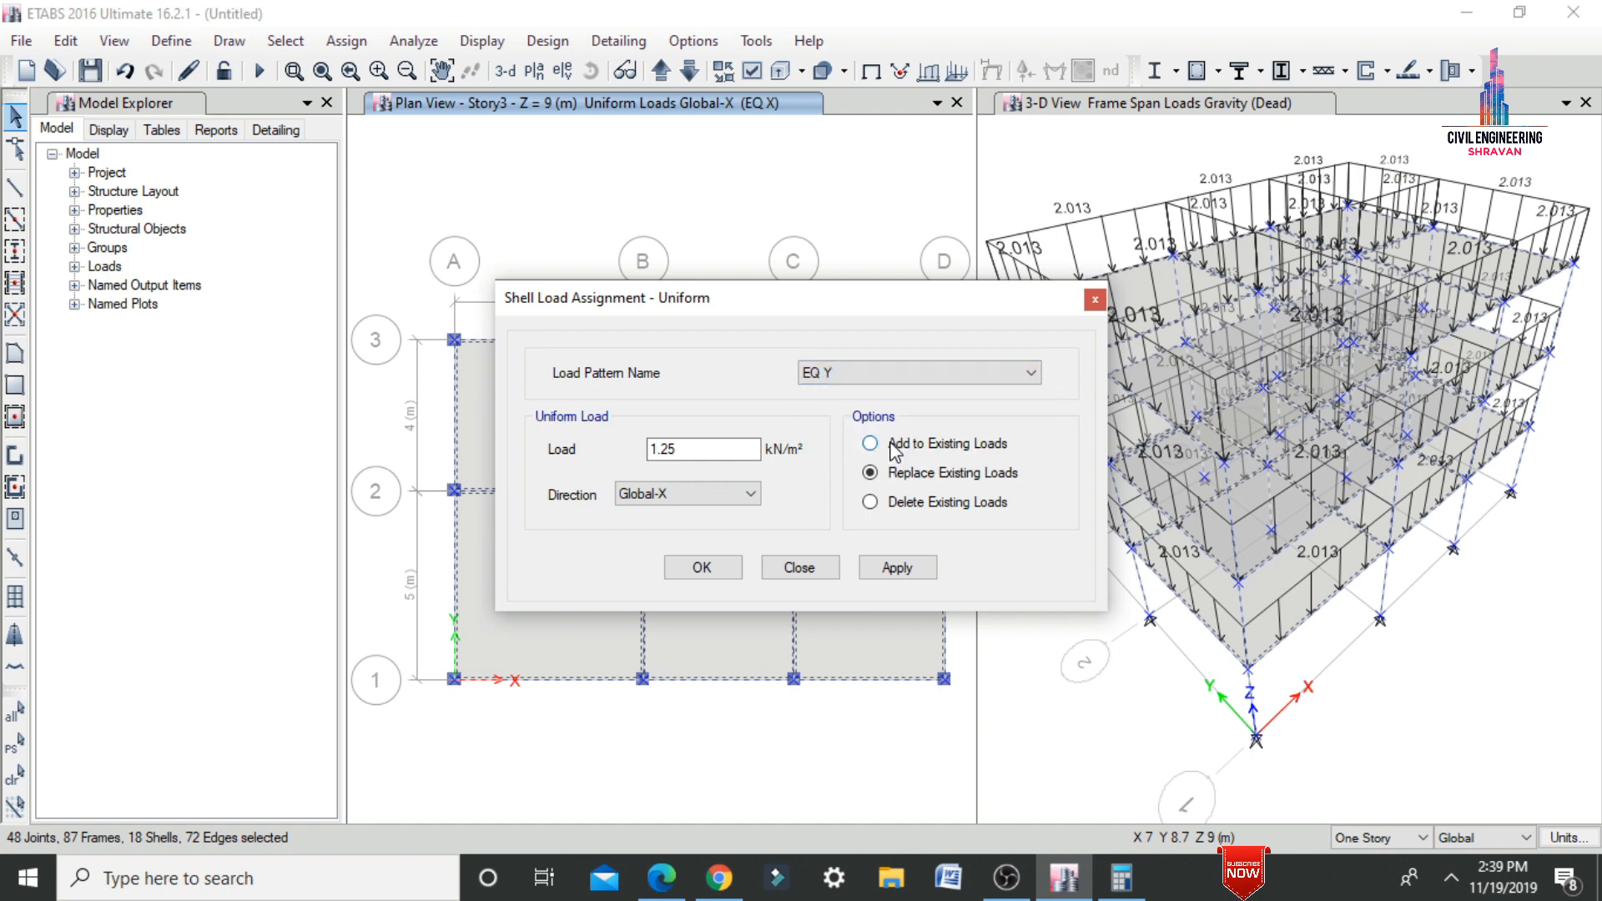
click(750, 494)
click(650, 574)
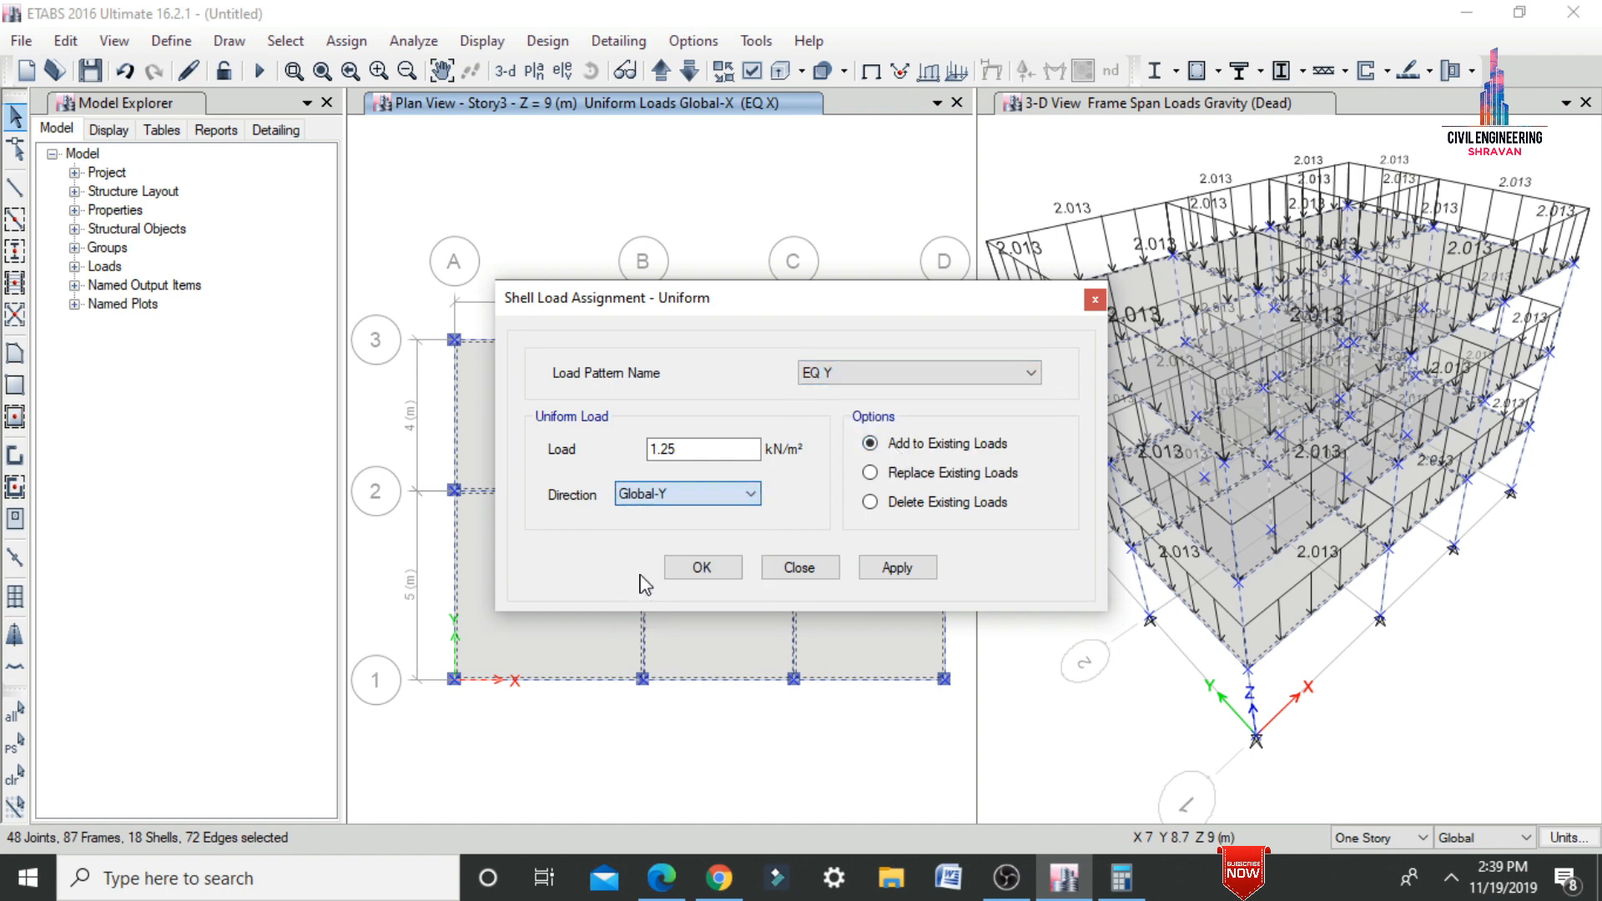
click(897, 568)
click(726, 571)
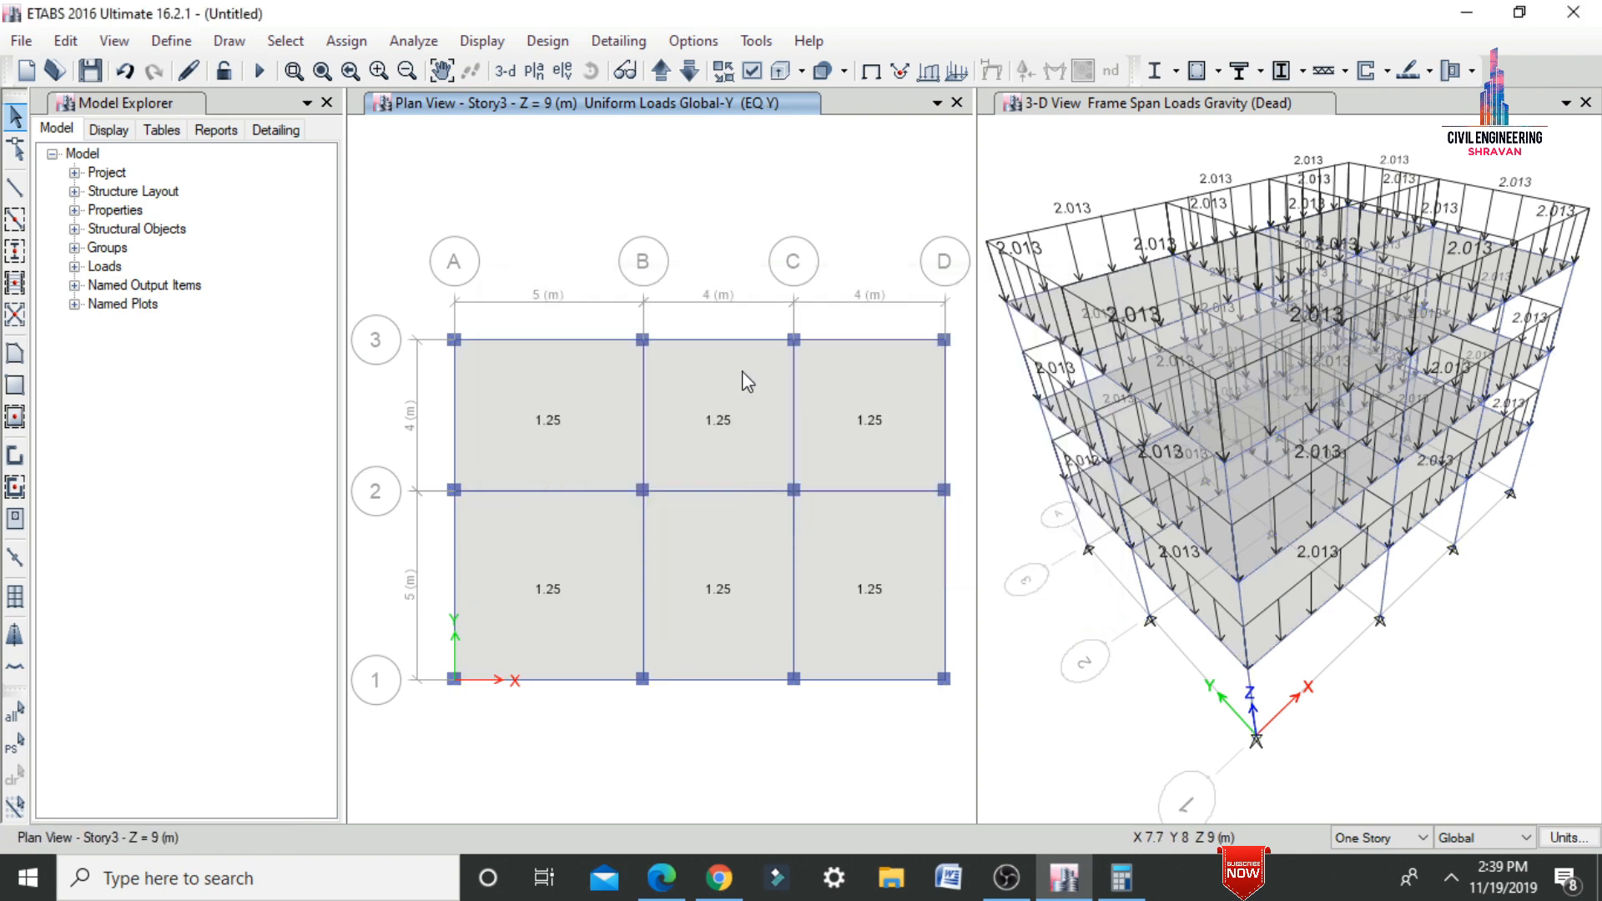
- Select the whole model and assign a windward wind pressure coefficient of 0.8 for W X, replacing existing loads
key(ctrl+a)
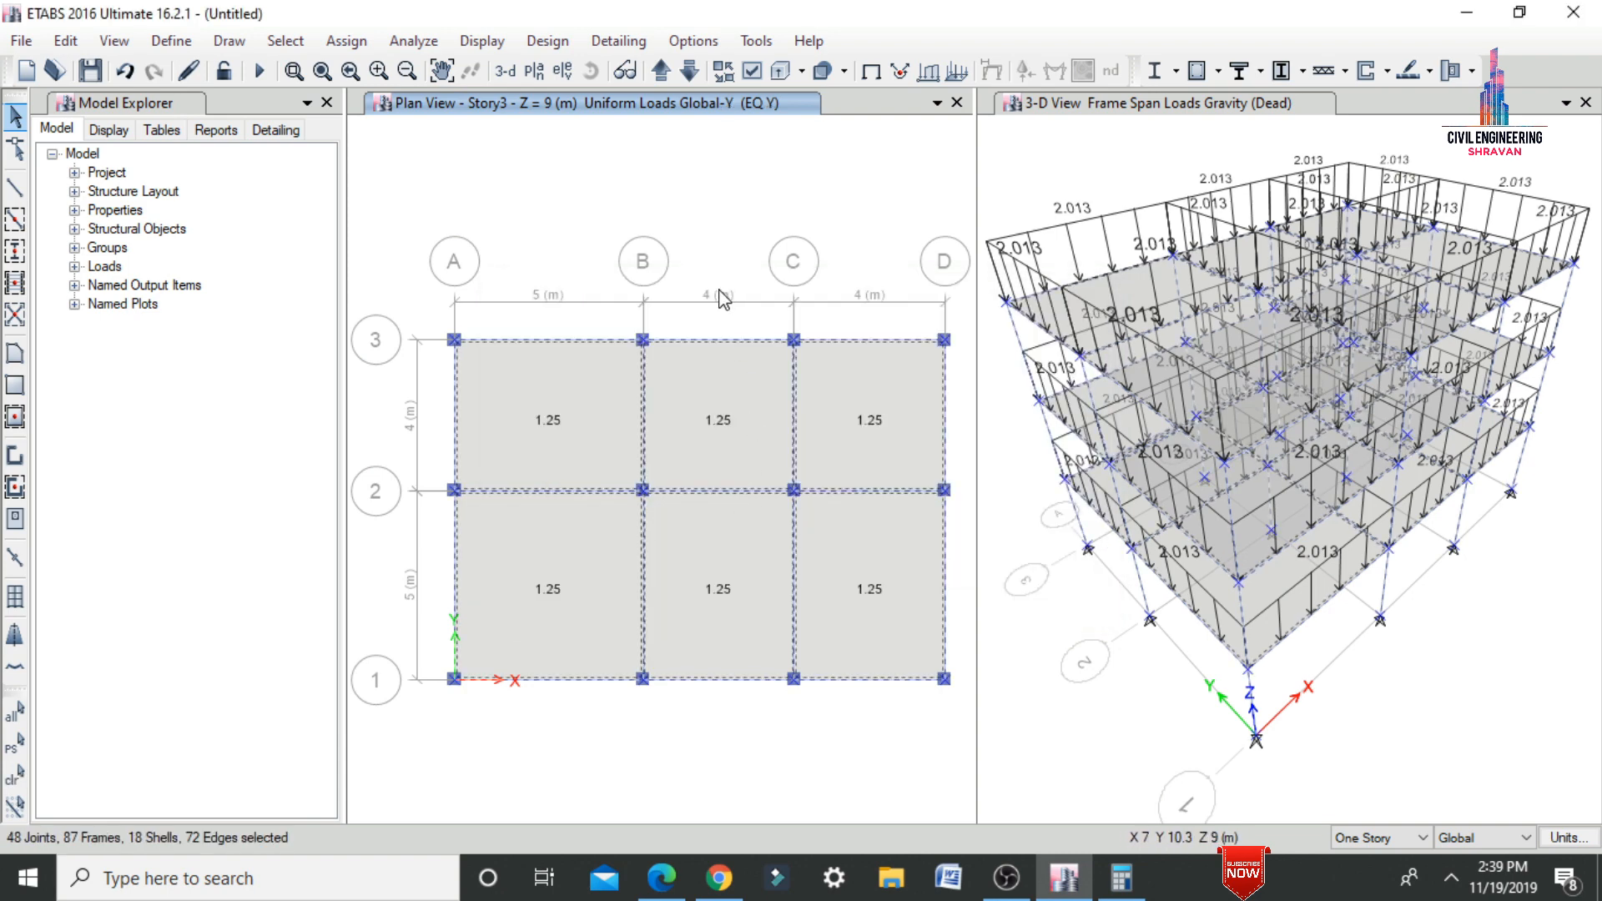
click(346, 40)
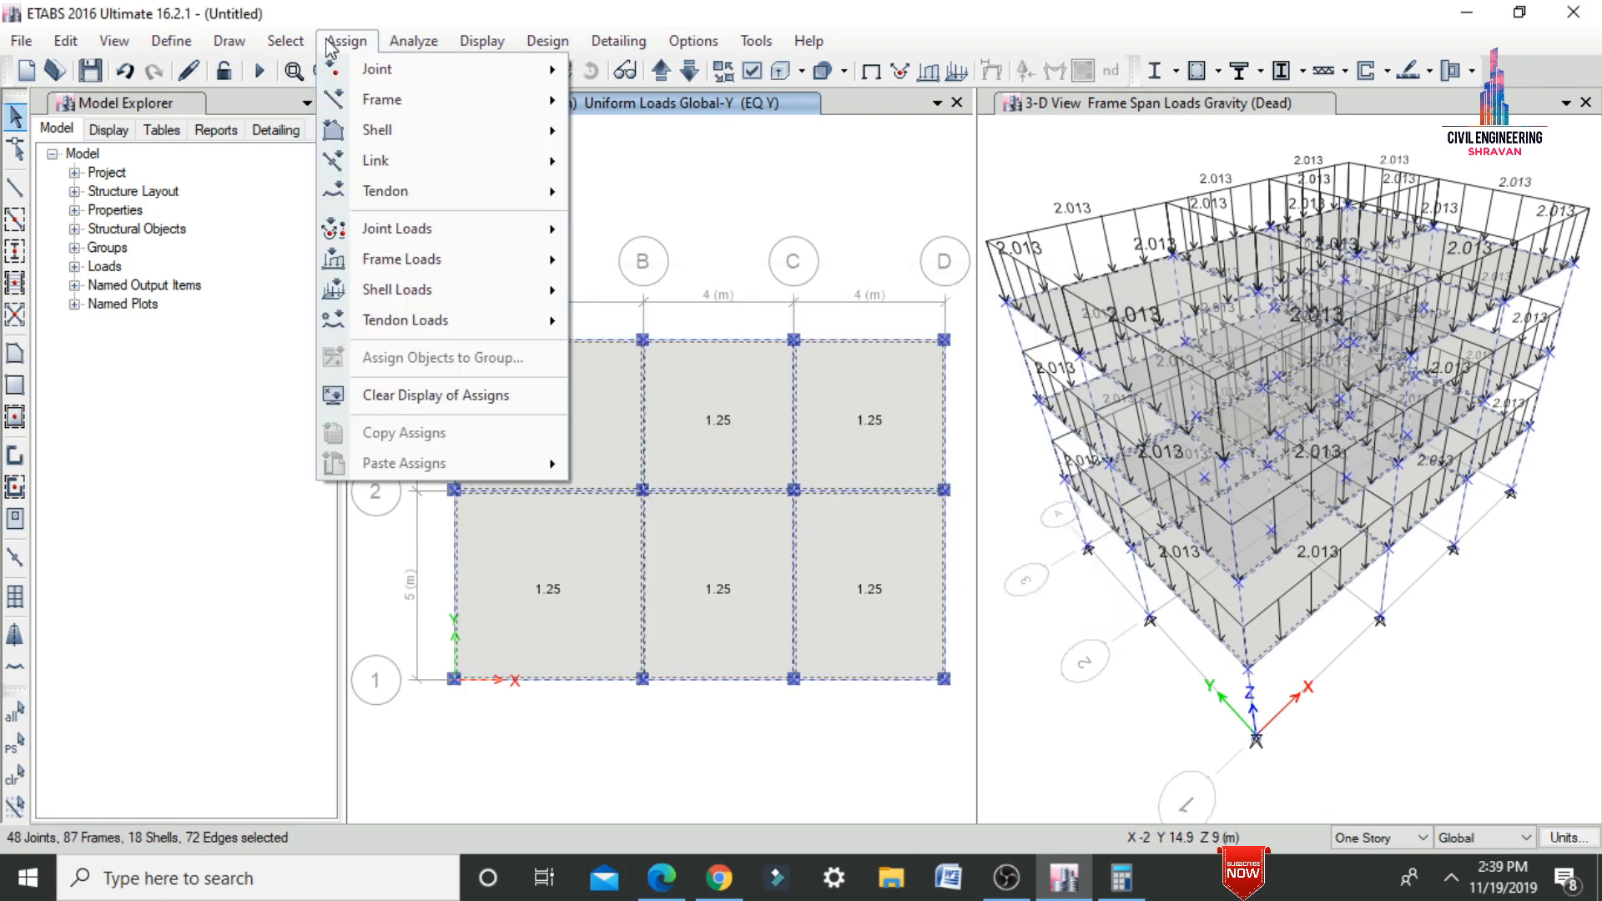
mouse_move(409, 289)
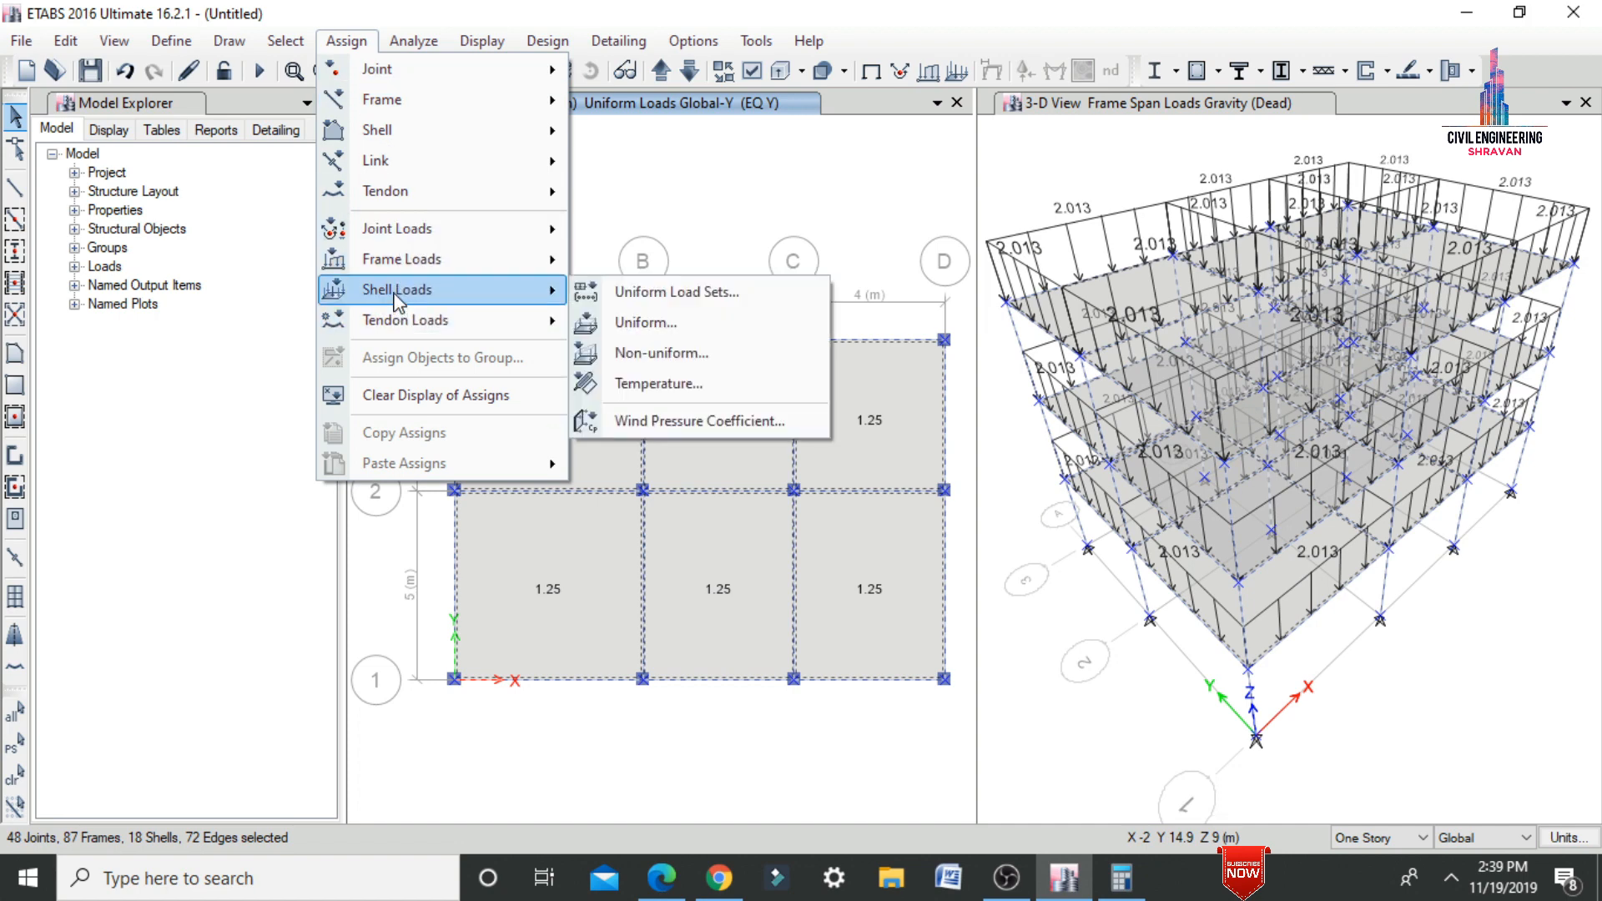
click(644, 421)
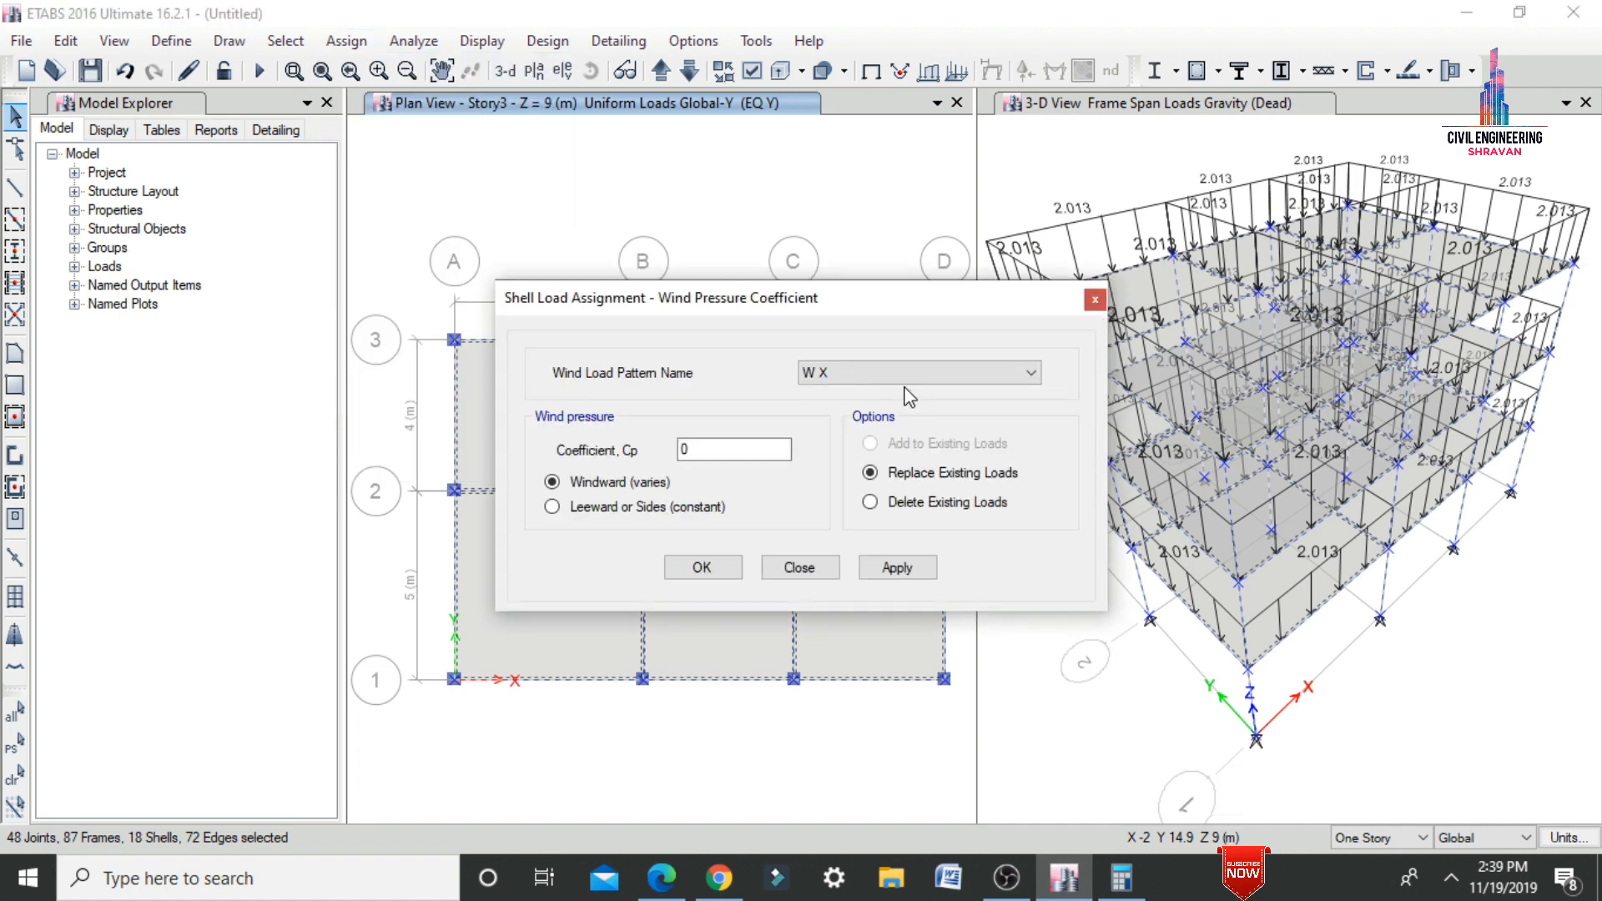
click(883, 373)
click(884, 393)
click(725, 455)
click(894, 566)
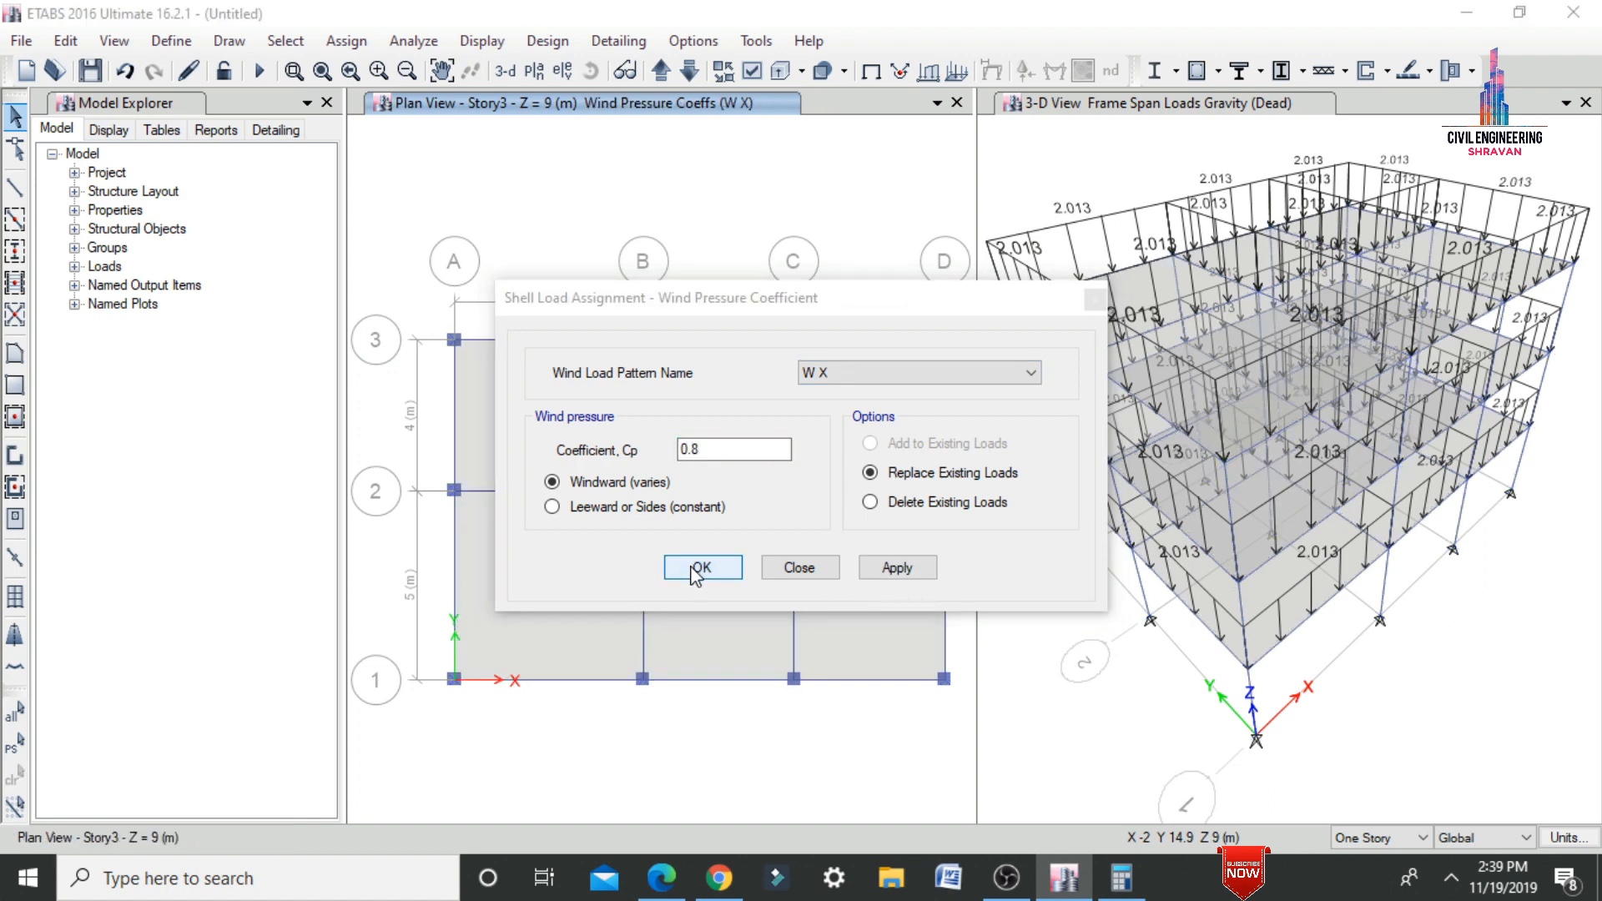
click(699, 567)
- Select the whole model and assign a windward wind pressure coefficient of 0.8 for W Y, replacing existing loads
key(ctrl+a)
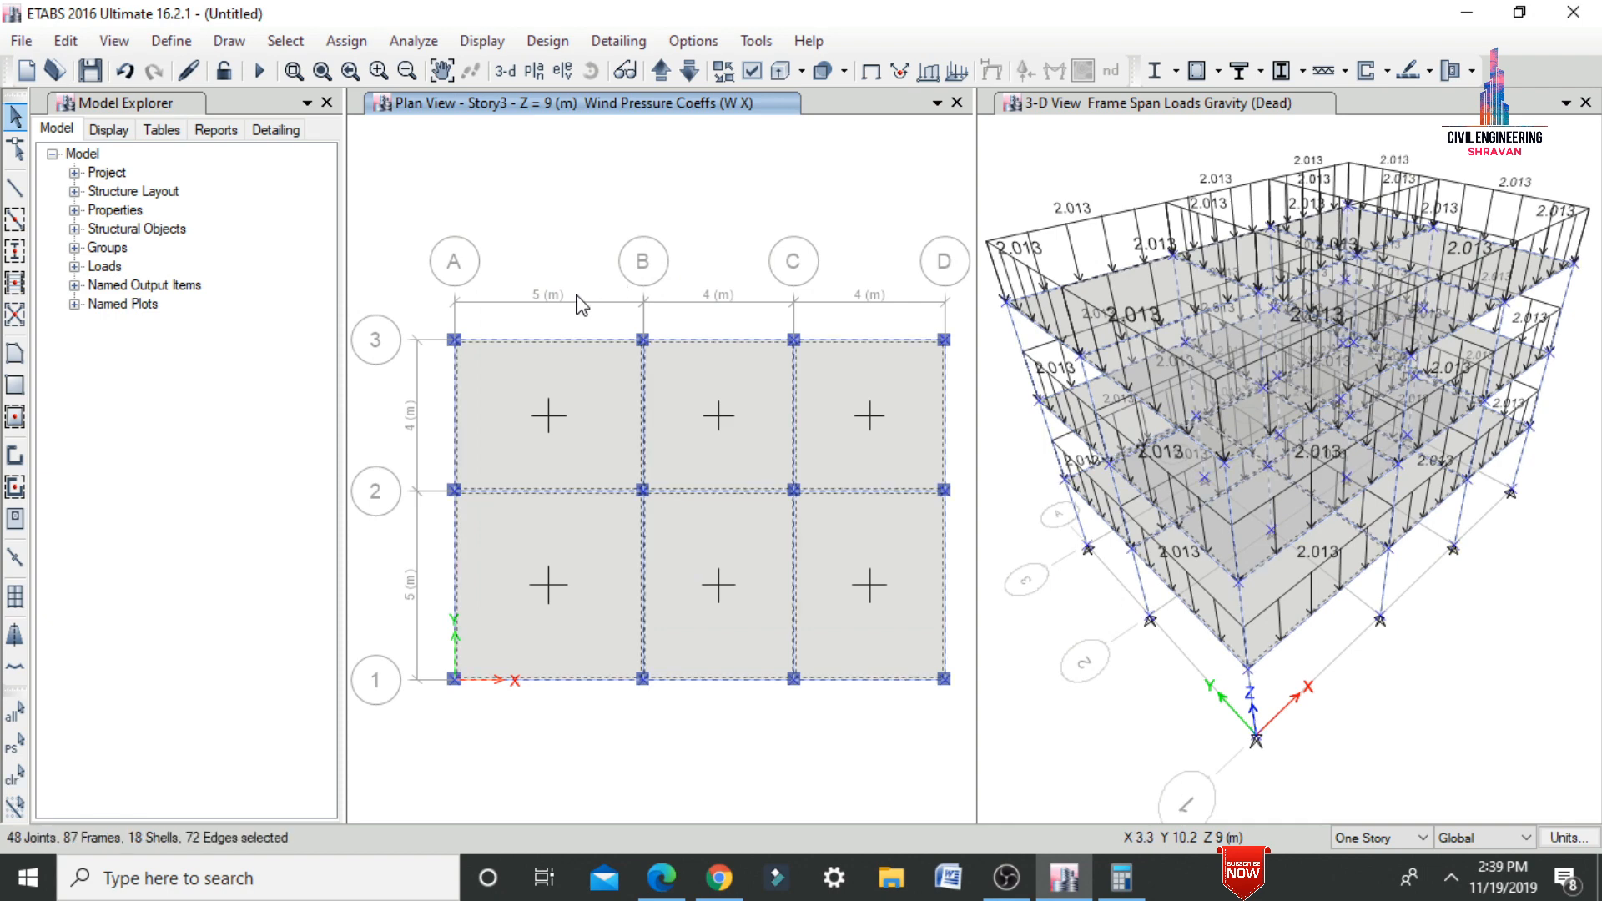
click(345, 40)
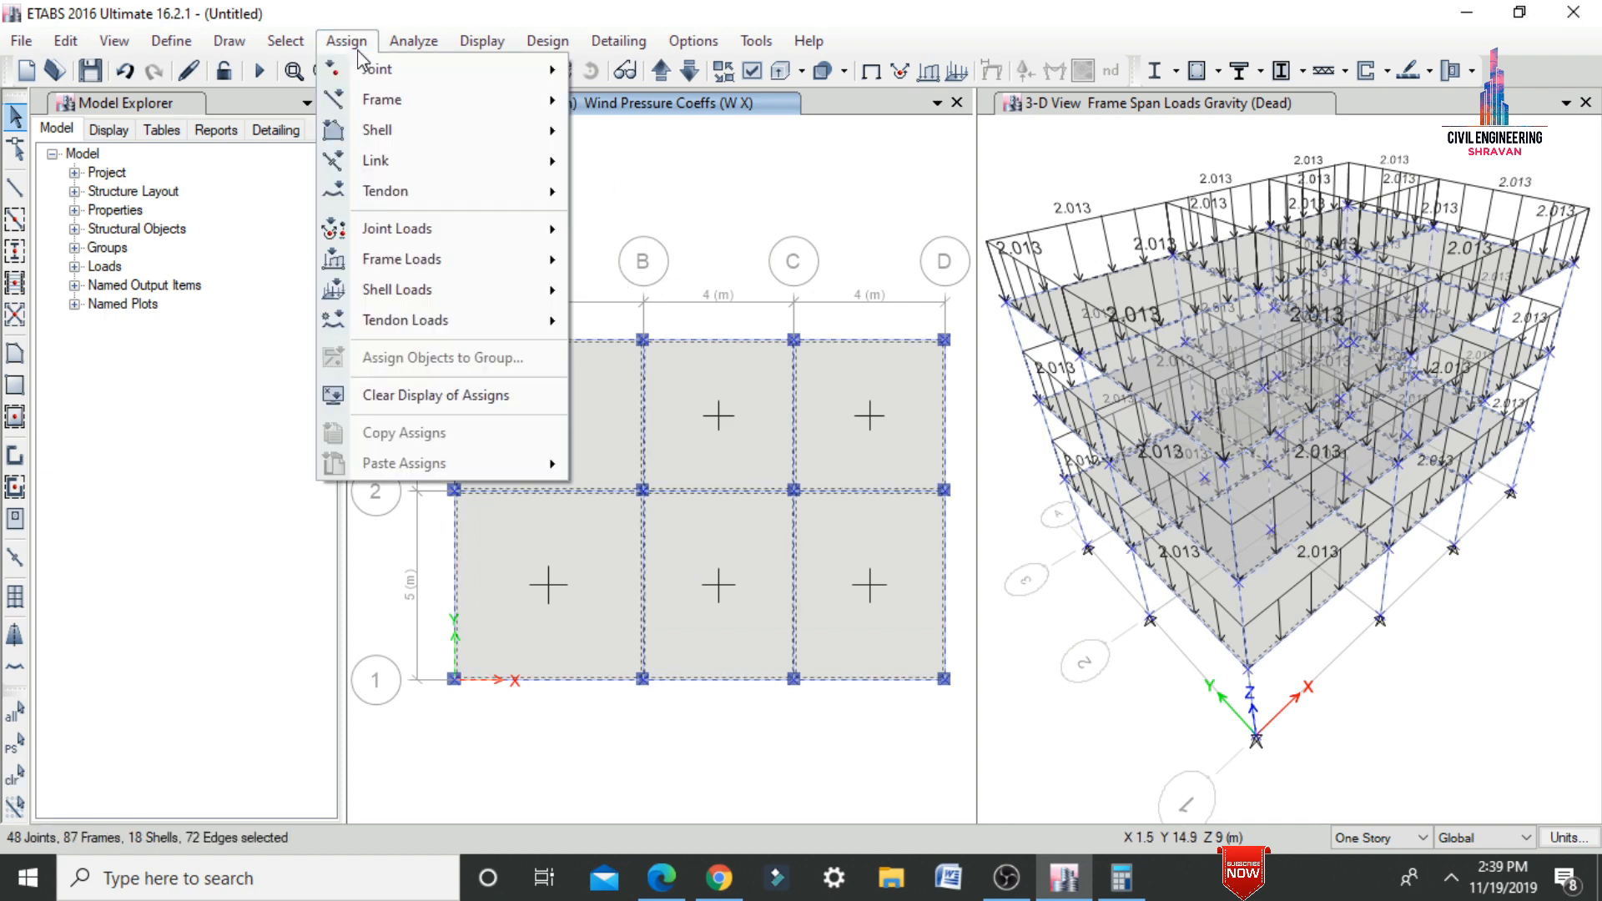
mouse_move(426, 265)
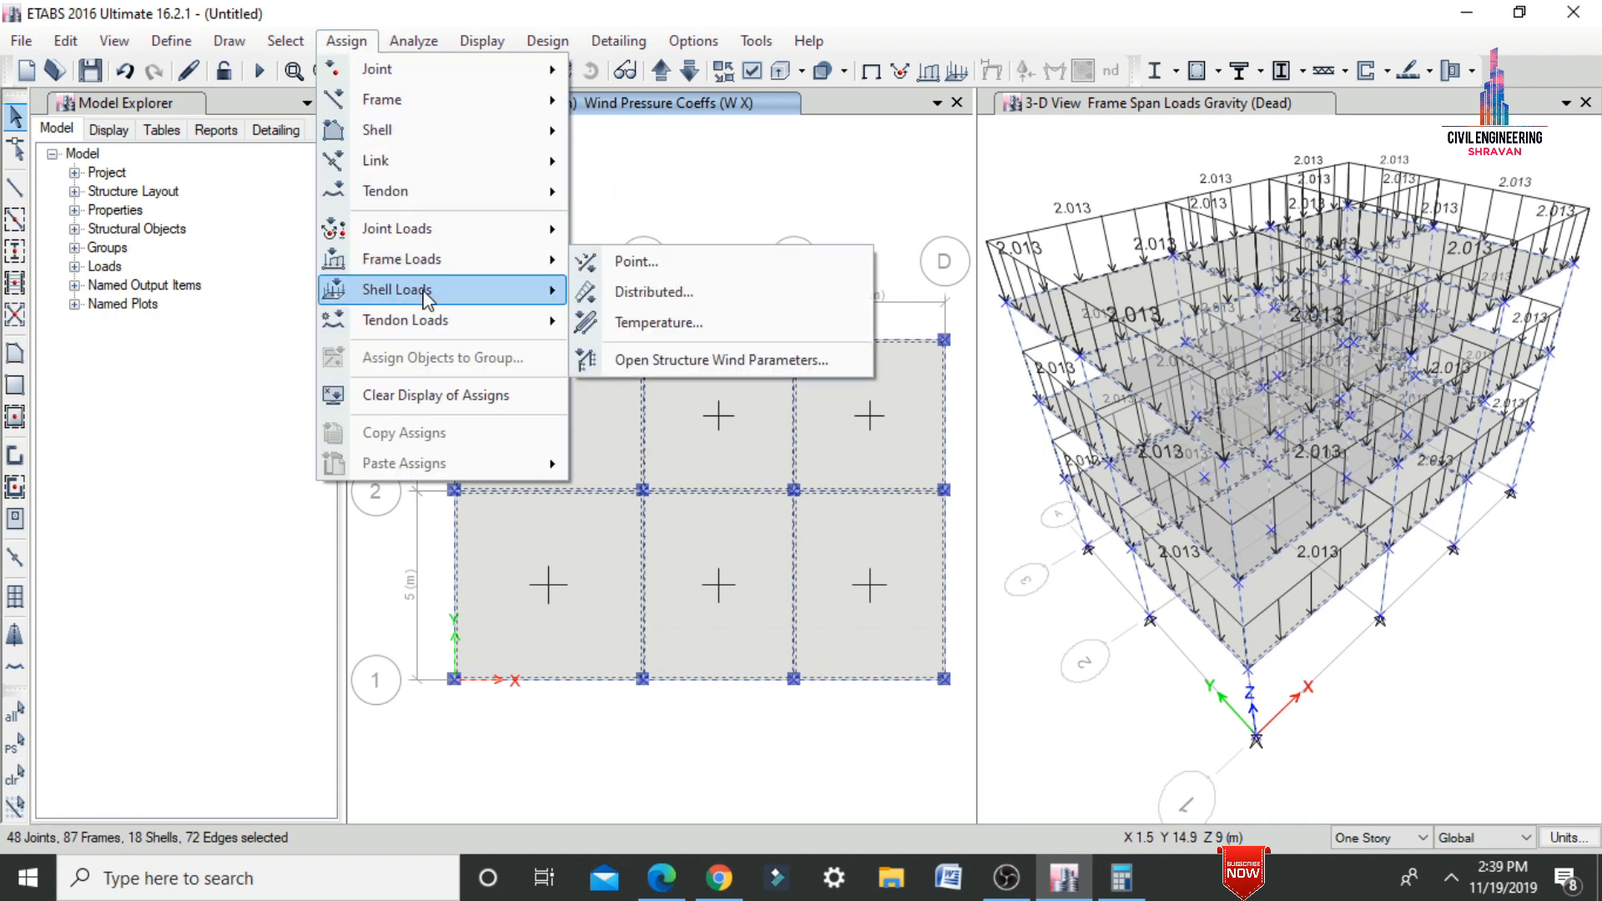
click(677, 422)
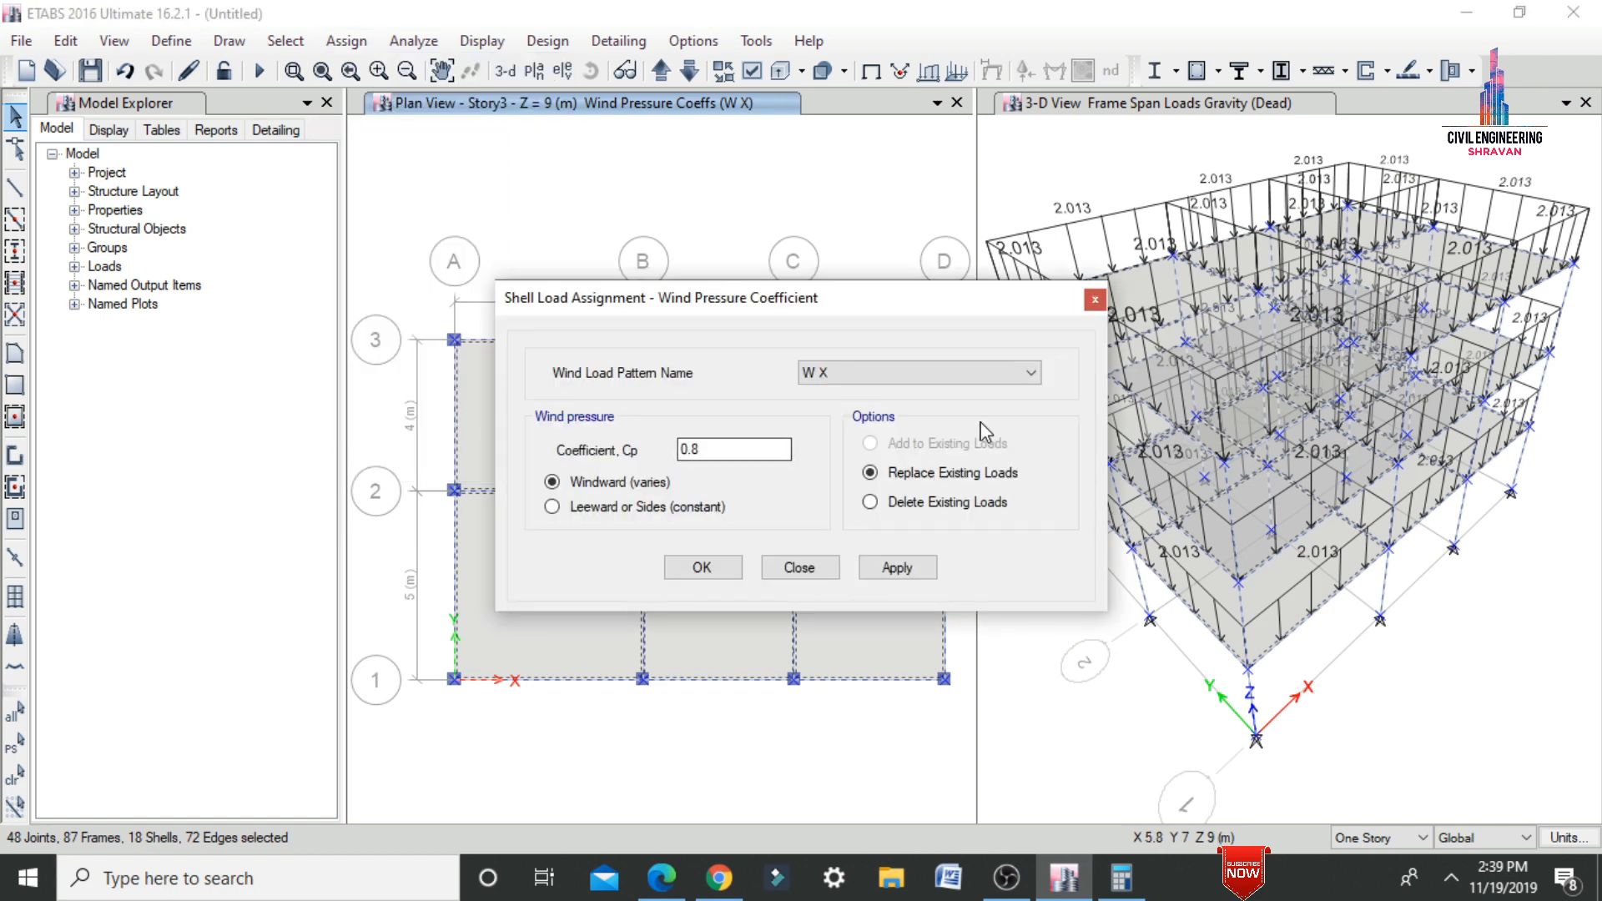
click(984, 373)
click(814, 411)
click(886, 572)
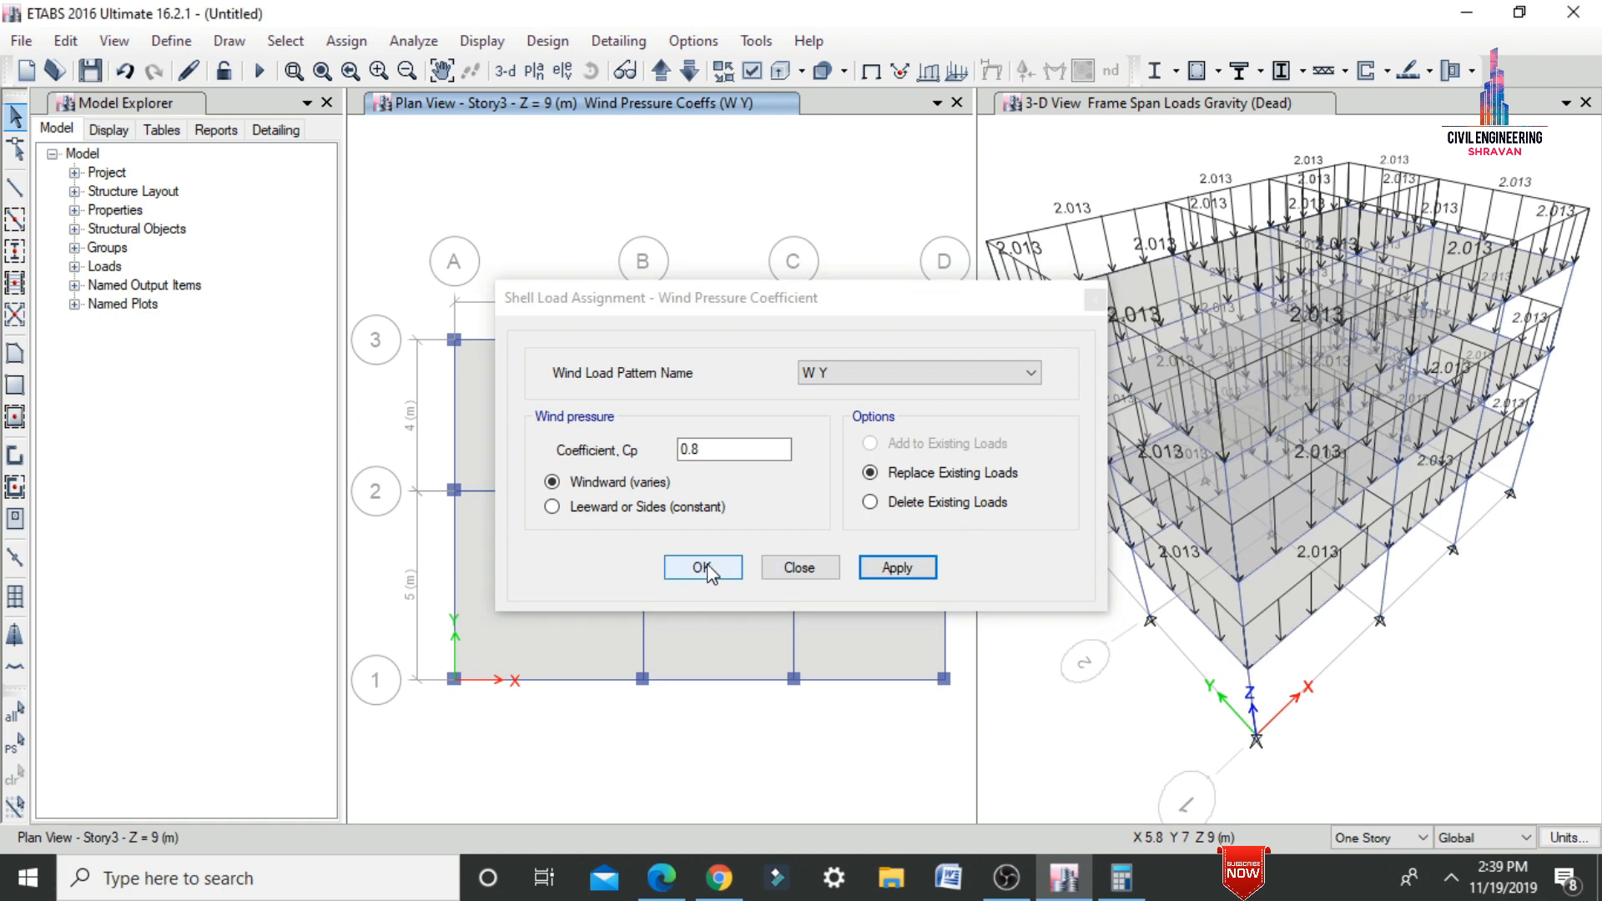
click(701, 566)
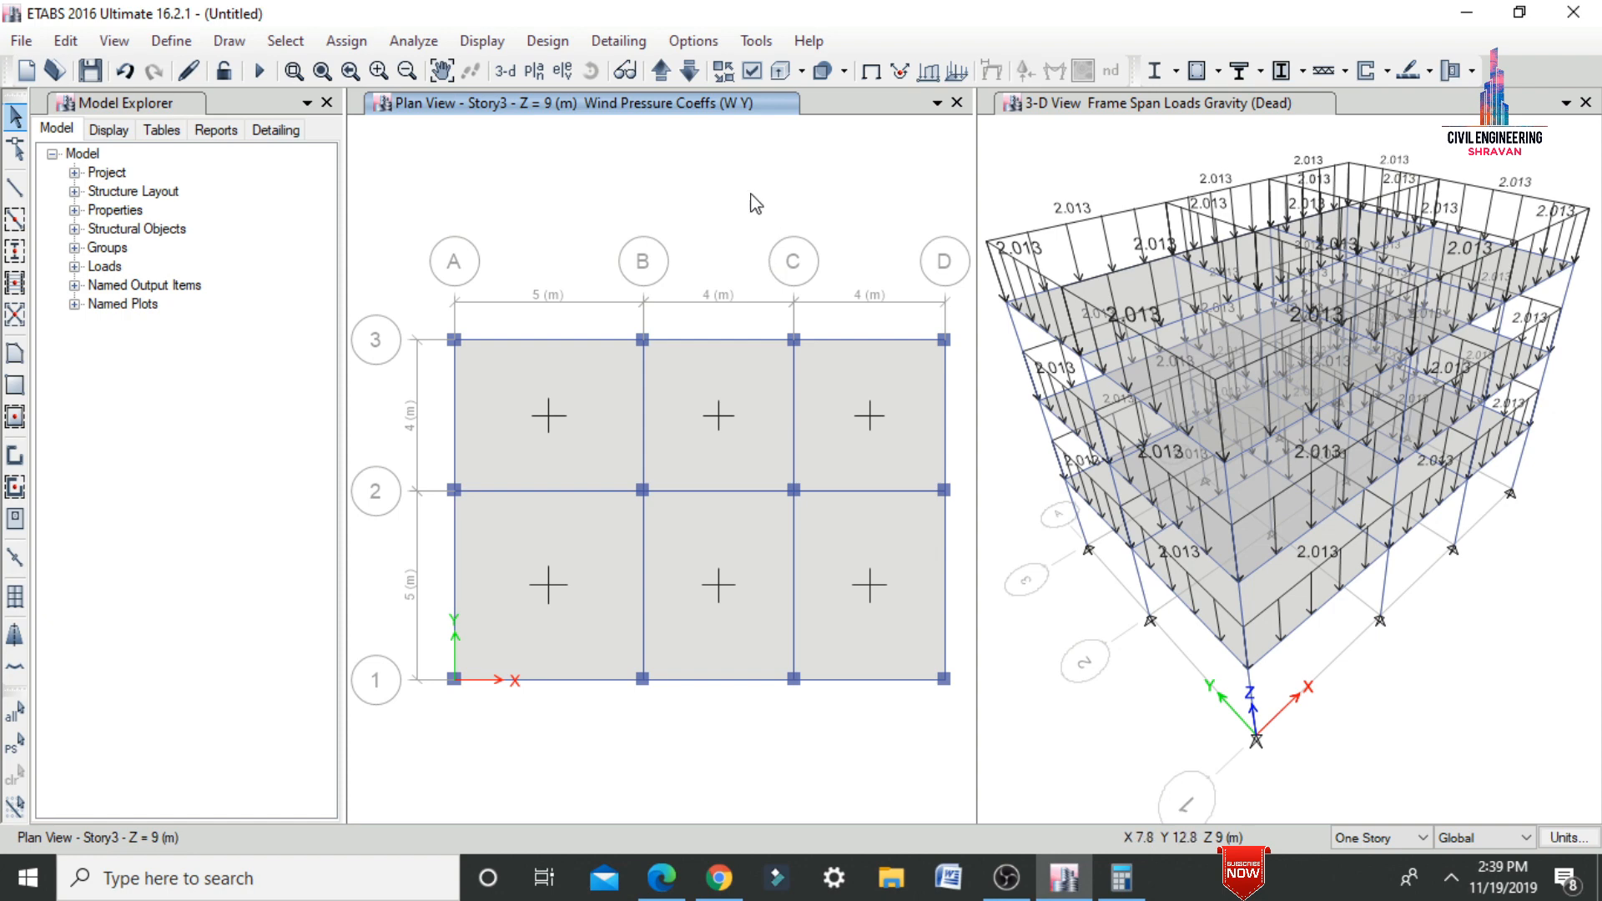
- Assign fixed restraints, with all translations and rotations restrained, to all the joints in the Base plan
click(667, 75)
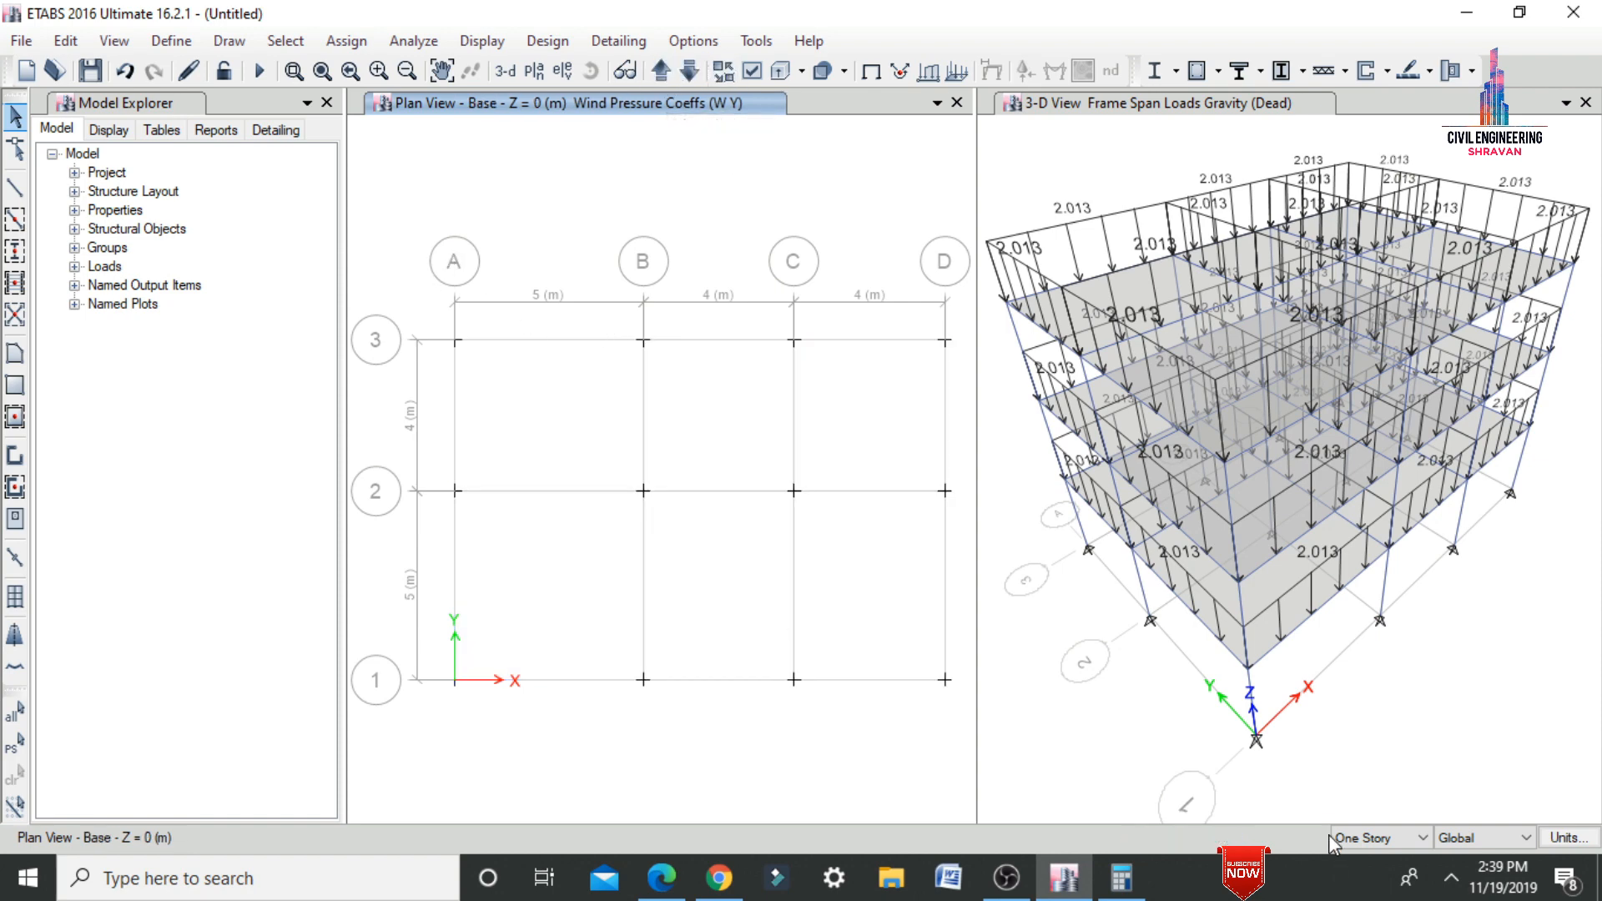
drag(422, 315, 968, 742)
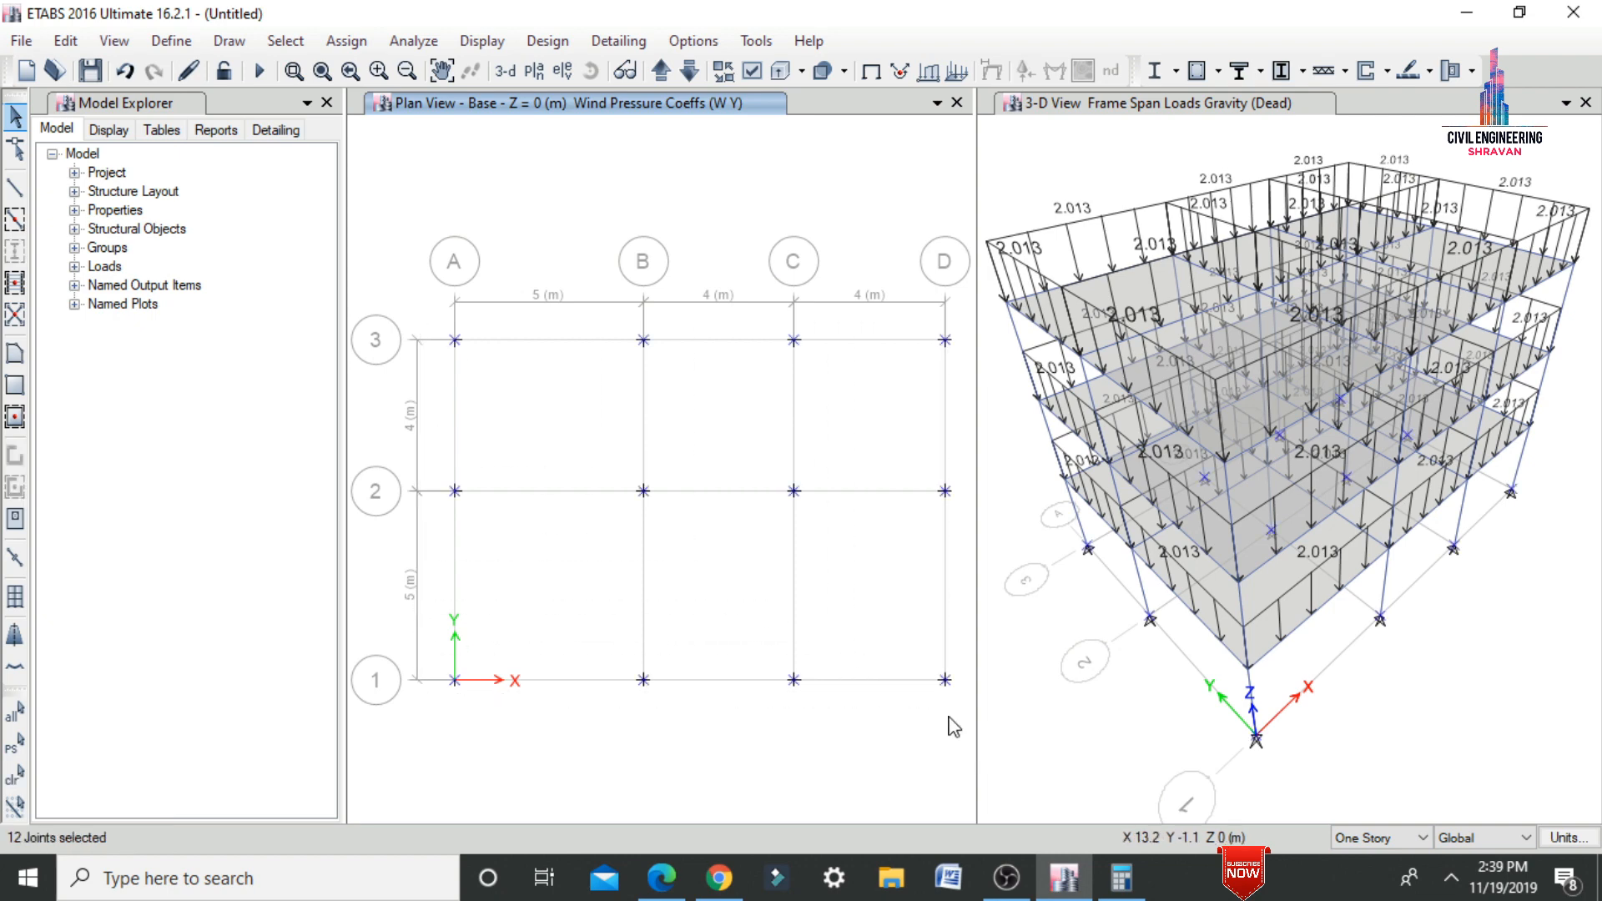
click(347, 40)
mouse_move(375, 71)
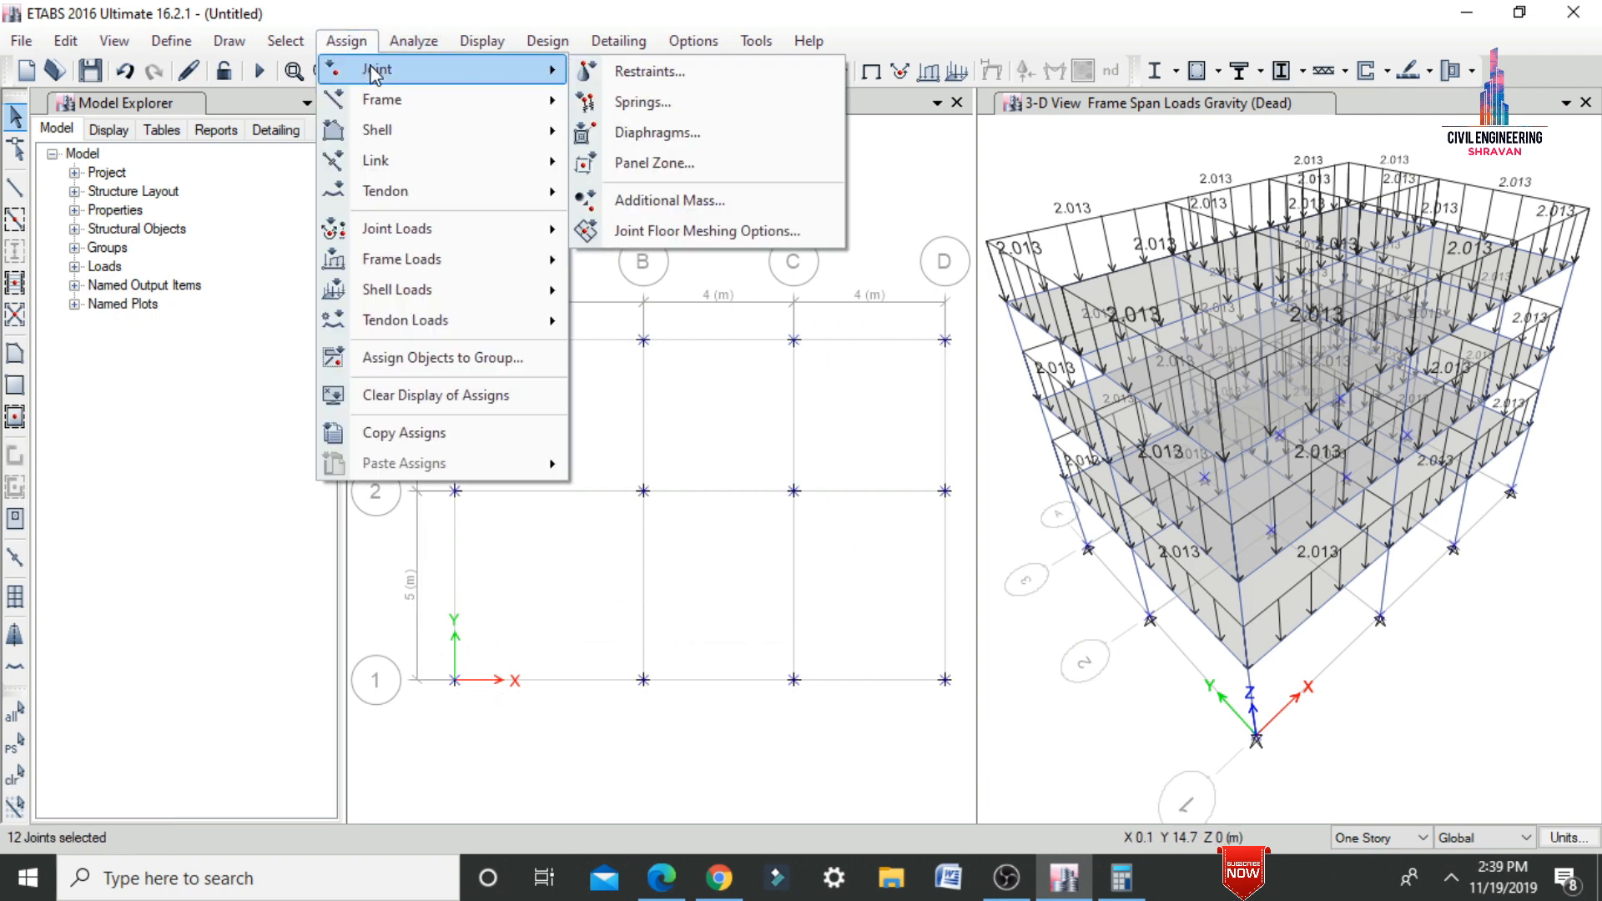
click(650, 74)
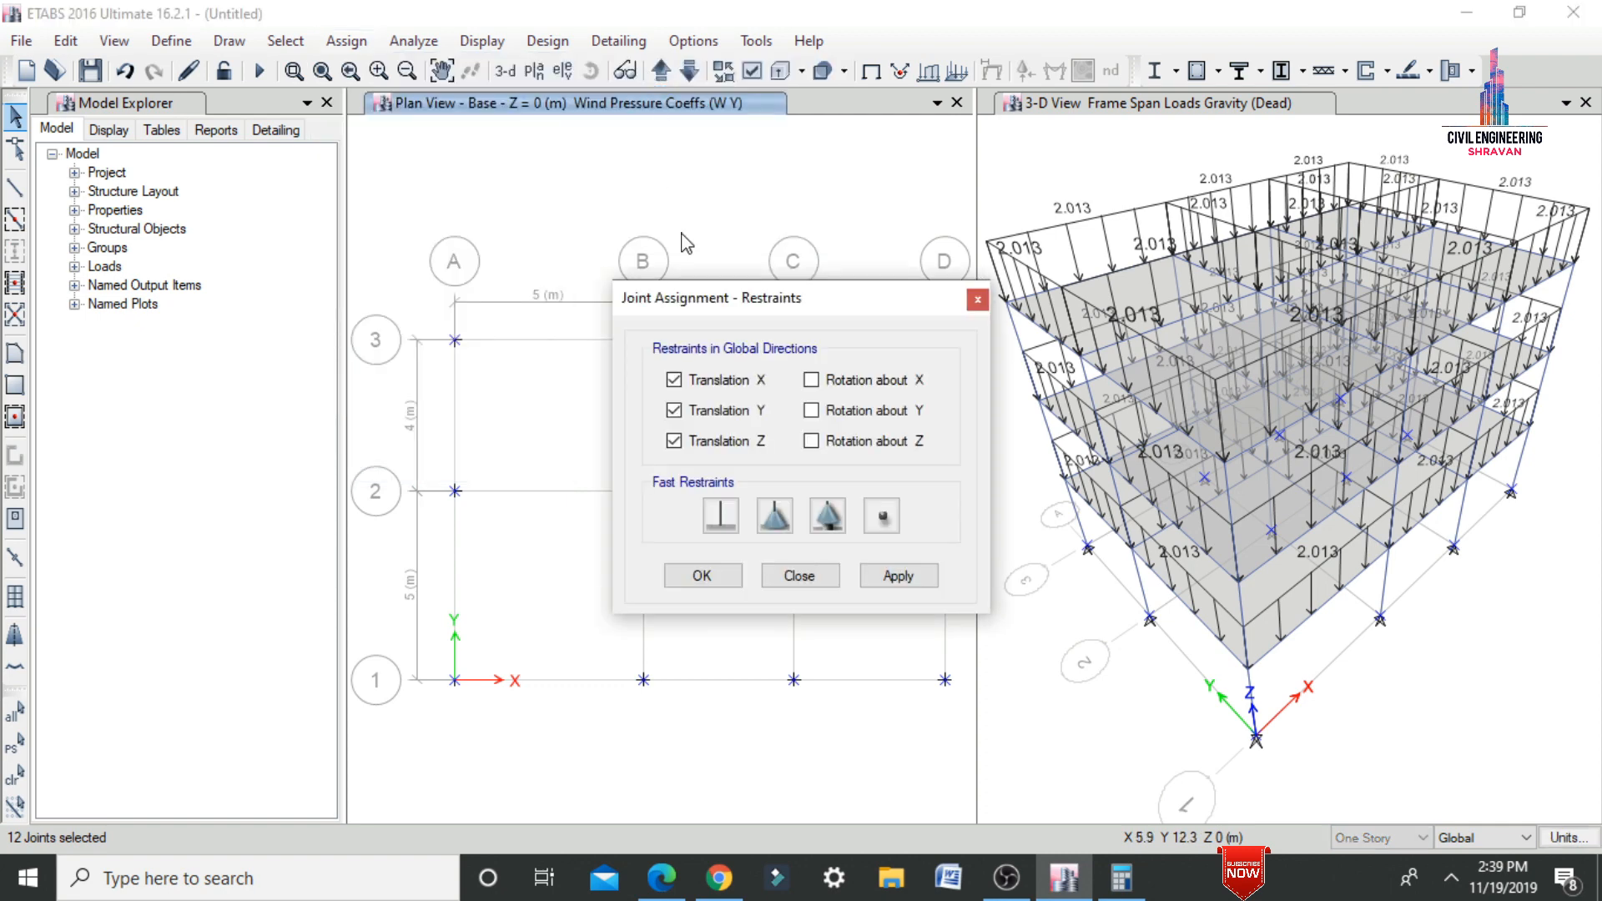
click(721, 518)
click(903, 574)
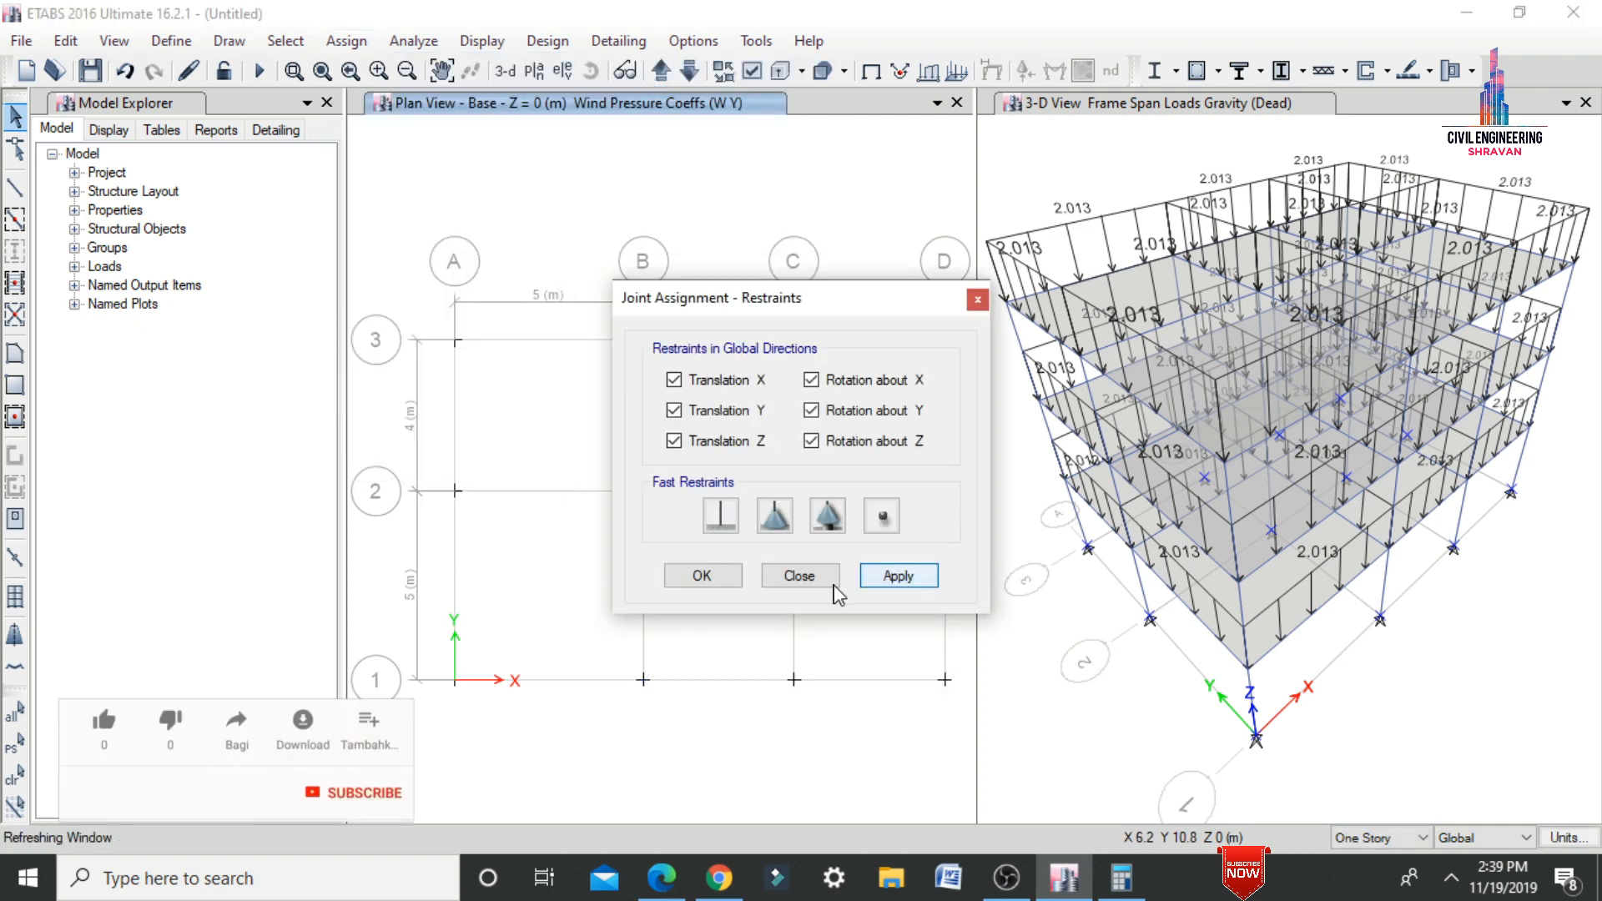
click(724, 577)
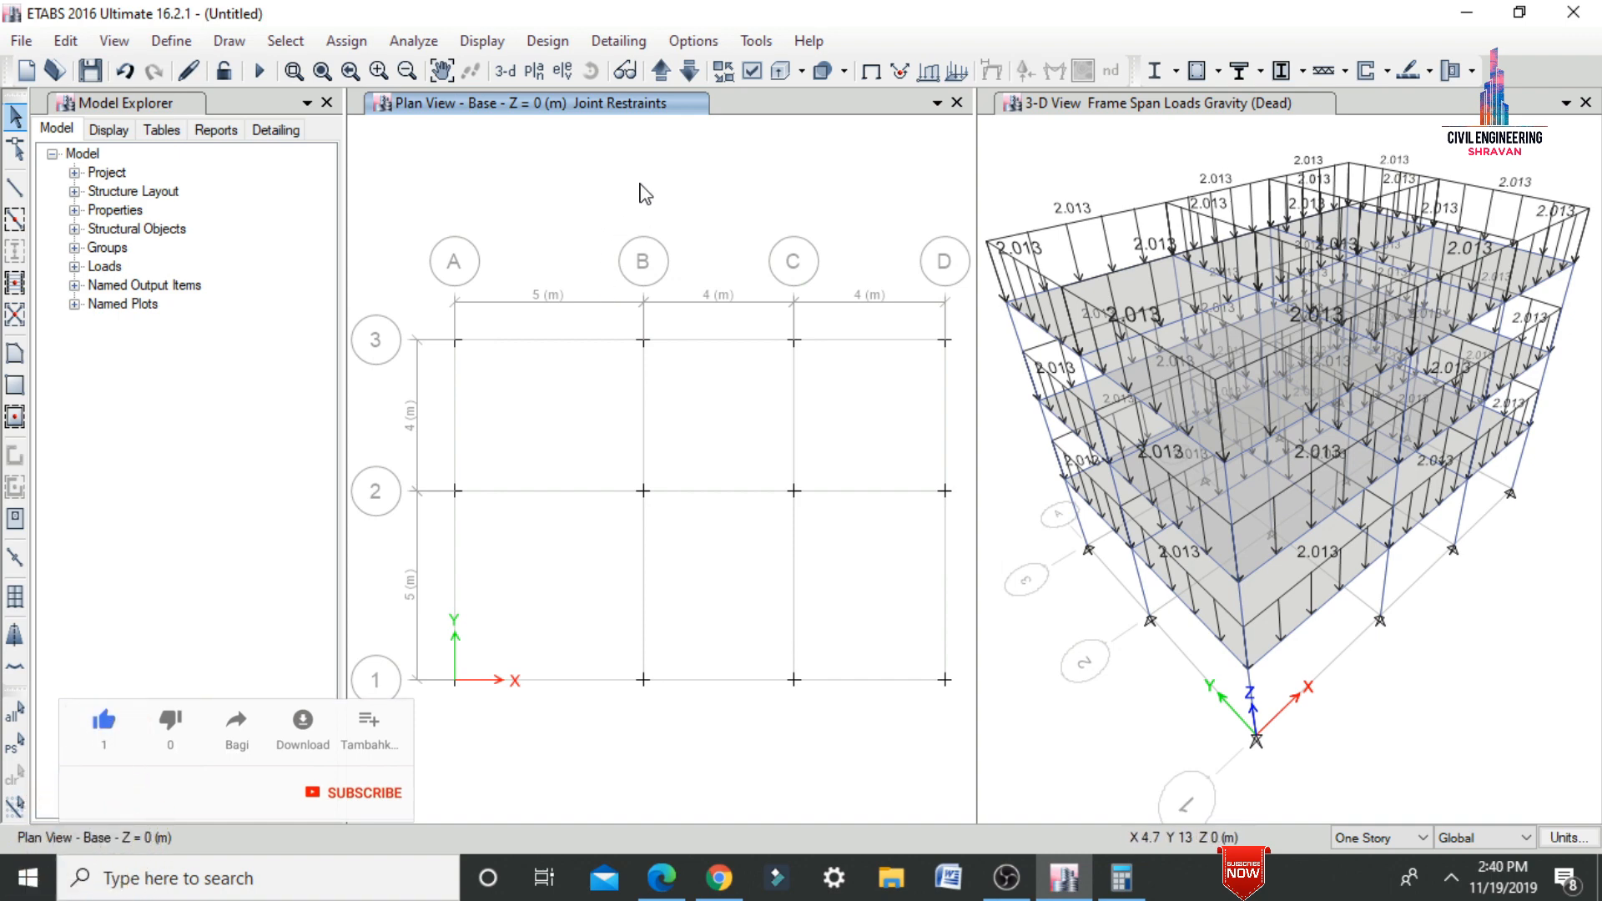
- Return the plan view to Story3 and assign joint diaphragm D1 to the whole model
click(689, 72)
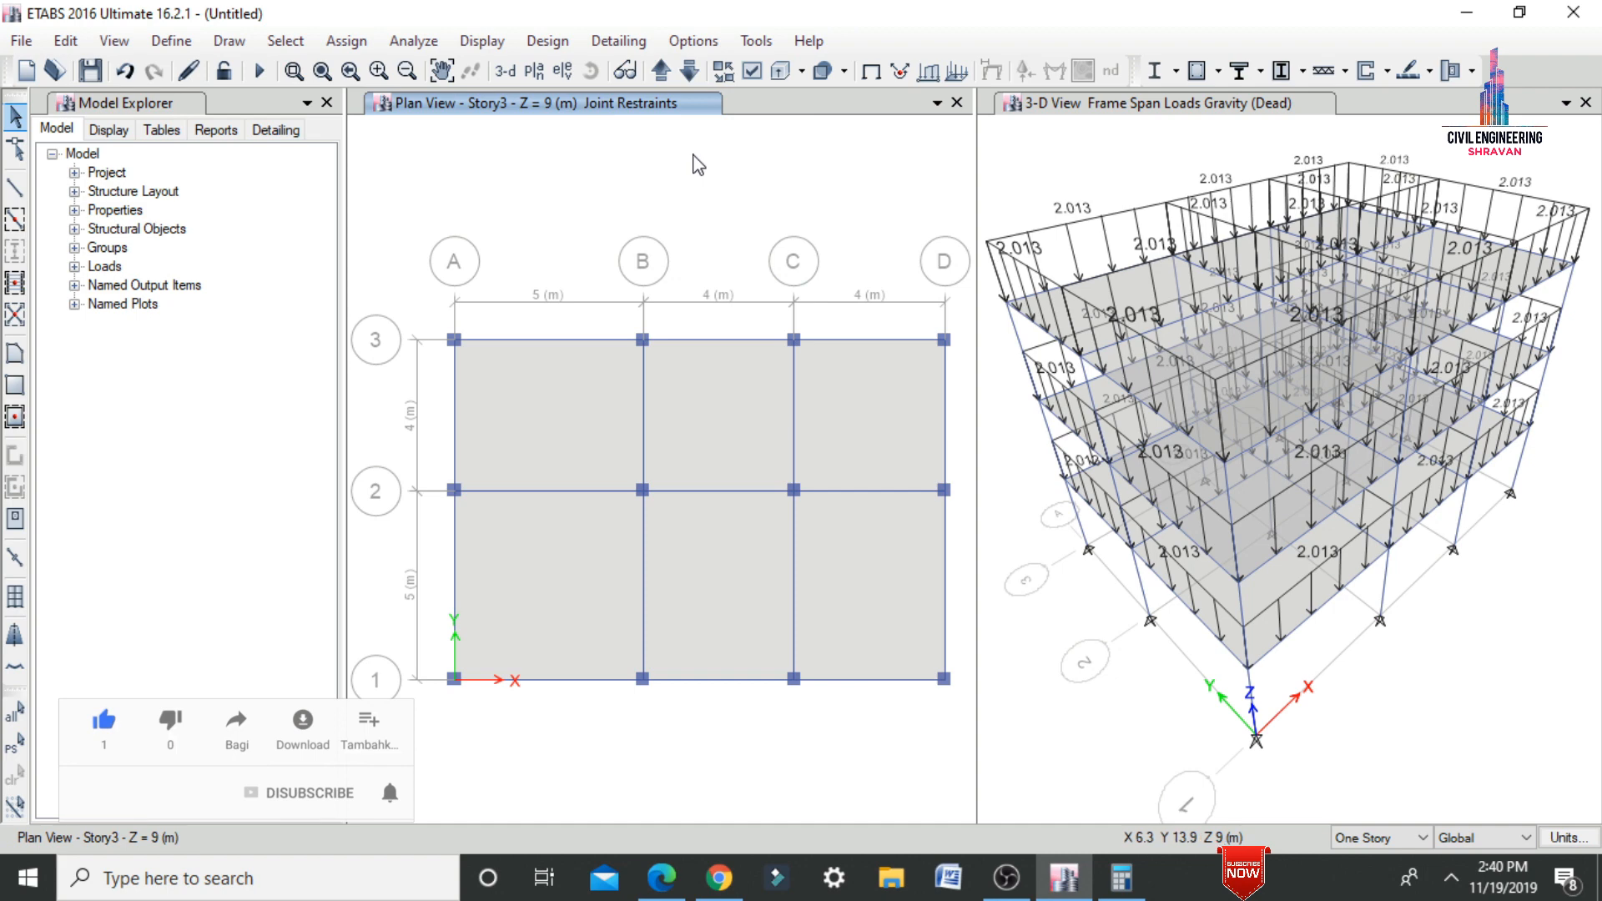
key(ctrl+a)
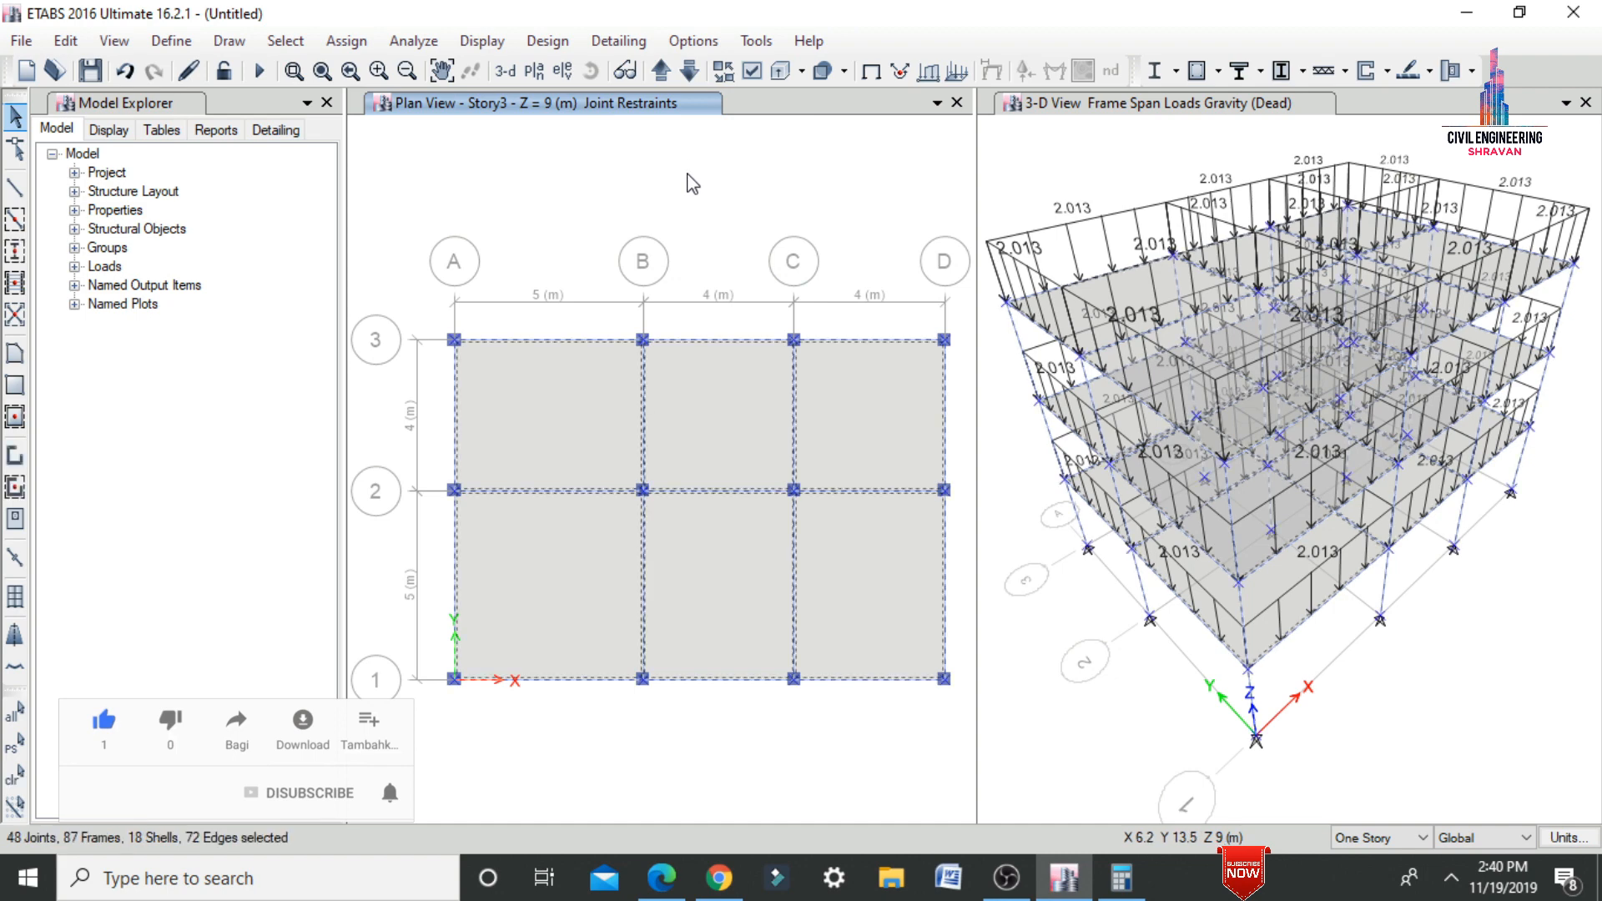
click(344, 41)
mouse_move(390, 237)
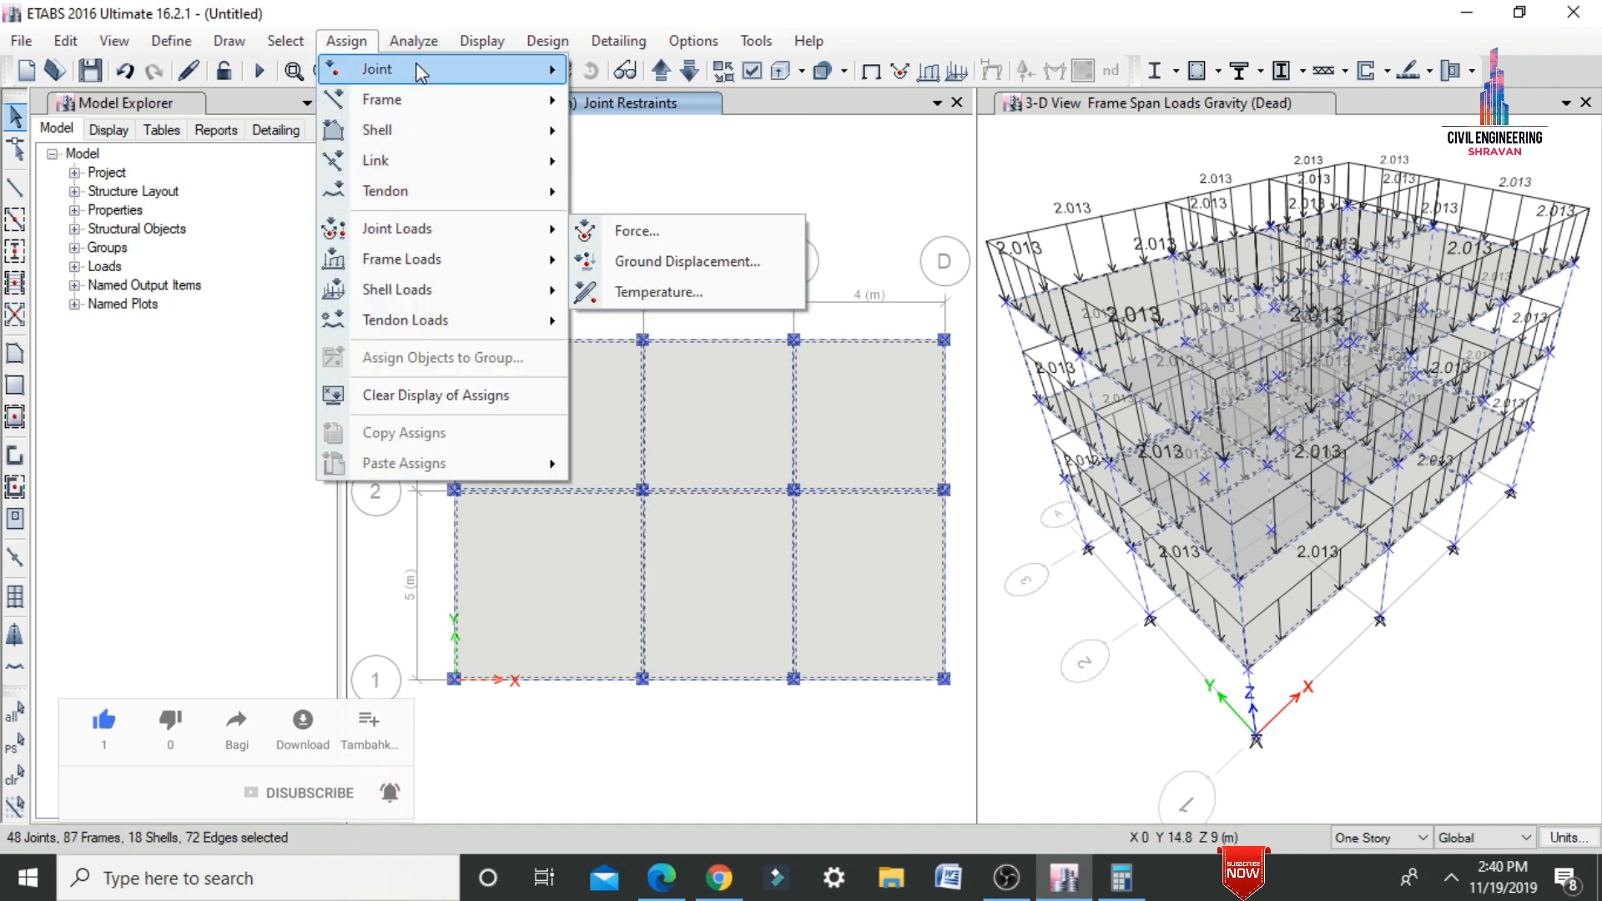
mouse_move(379, 69)
click(659, 132)
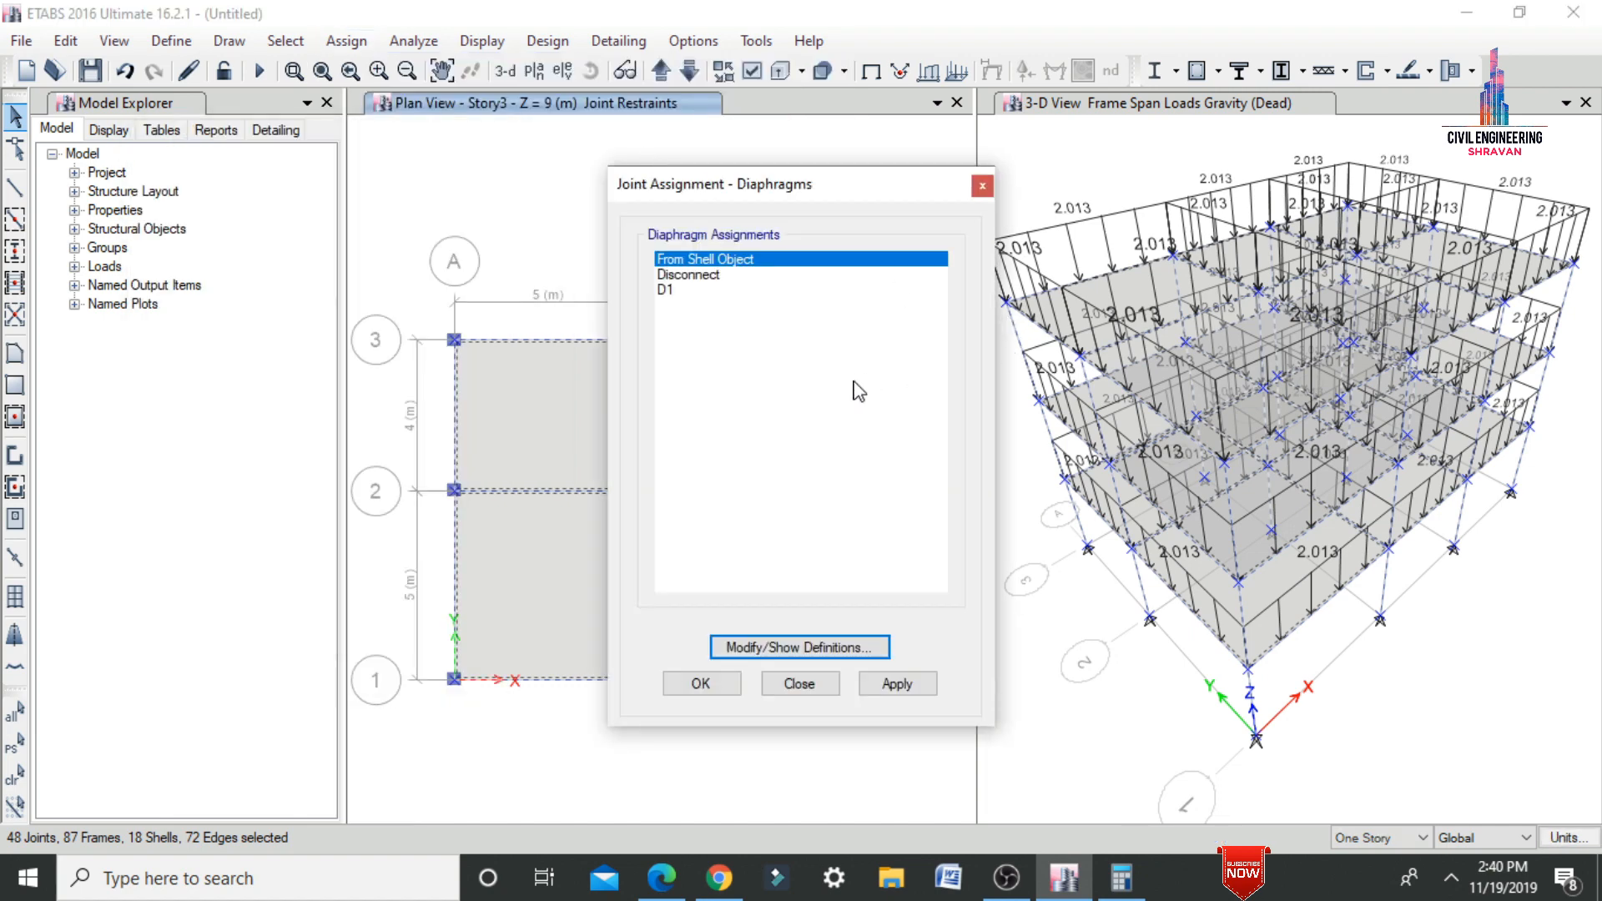
click(665, 288)
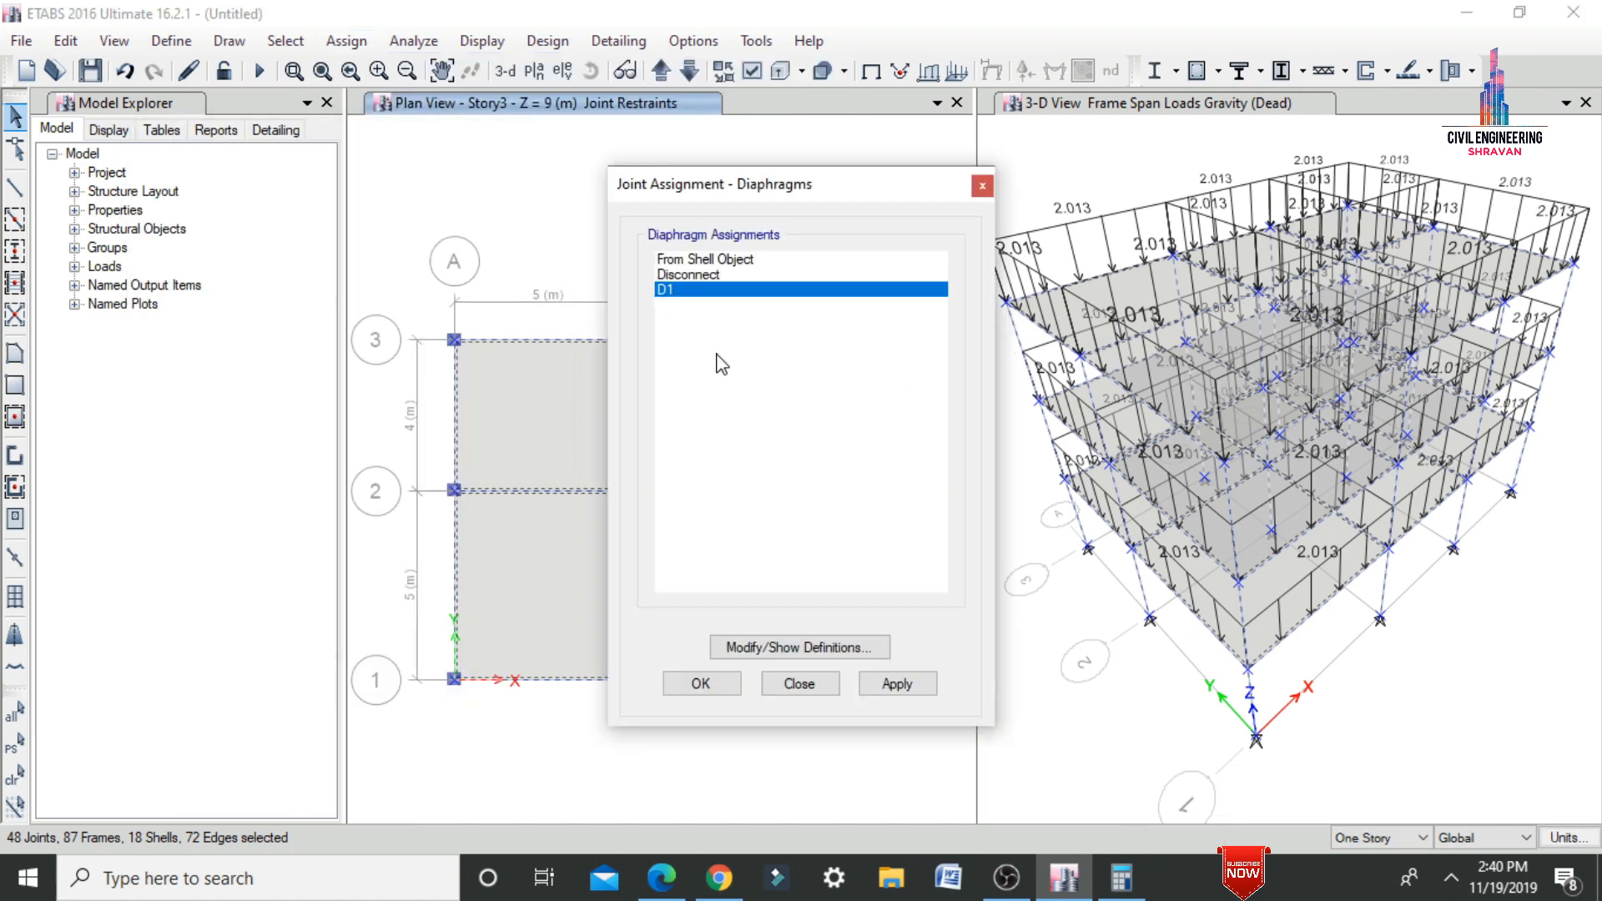
click(897, 686)
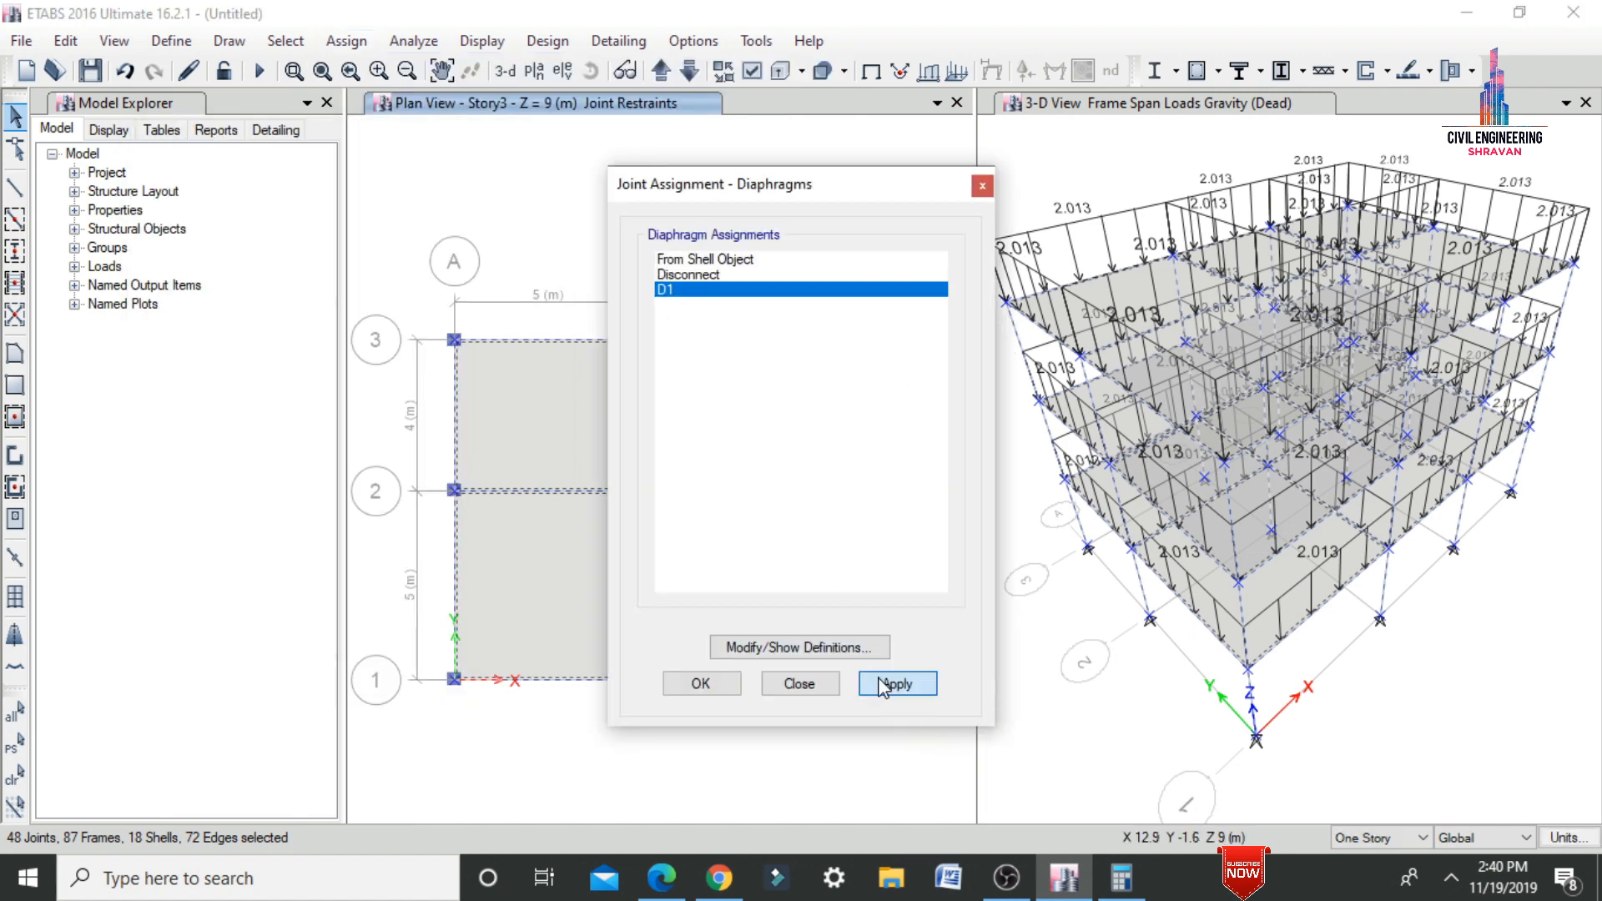
click(720, 694)
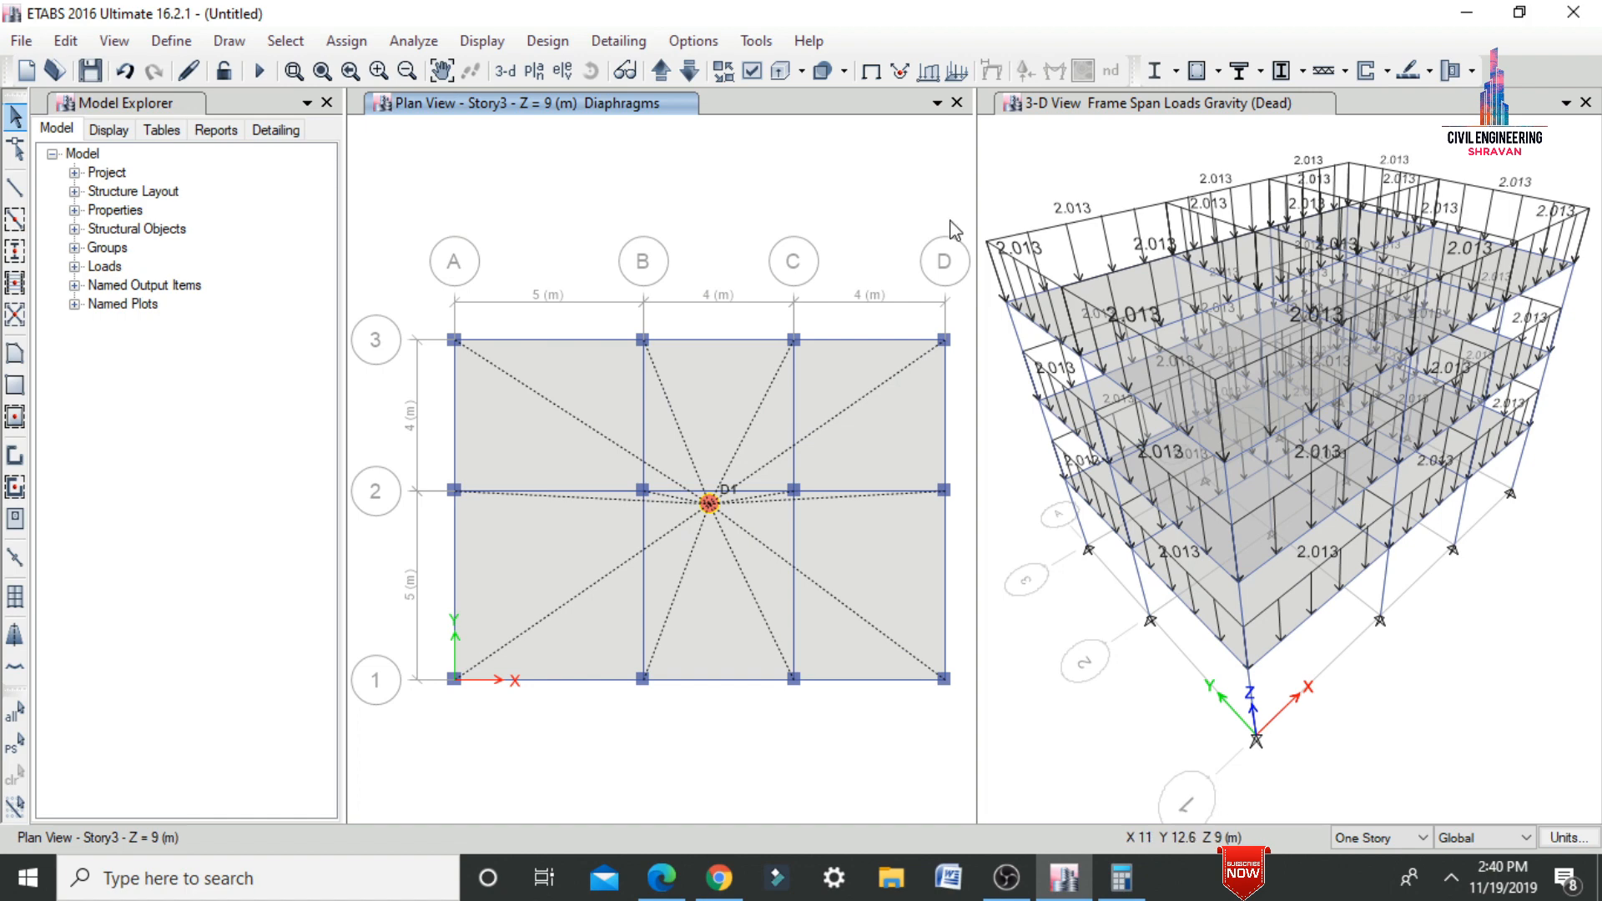
- Check the model for joints/joints, joints/frames and joints/shells within tolerance, and dismiss the report
click(408, 42)
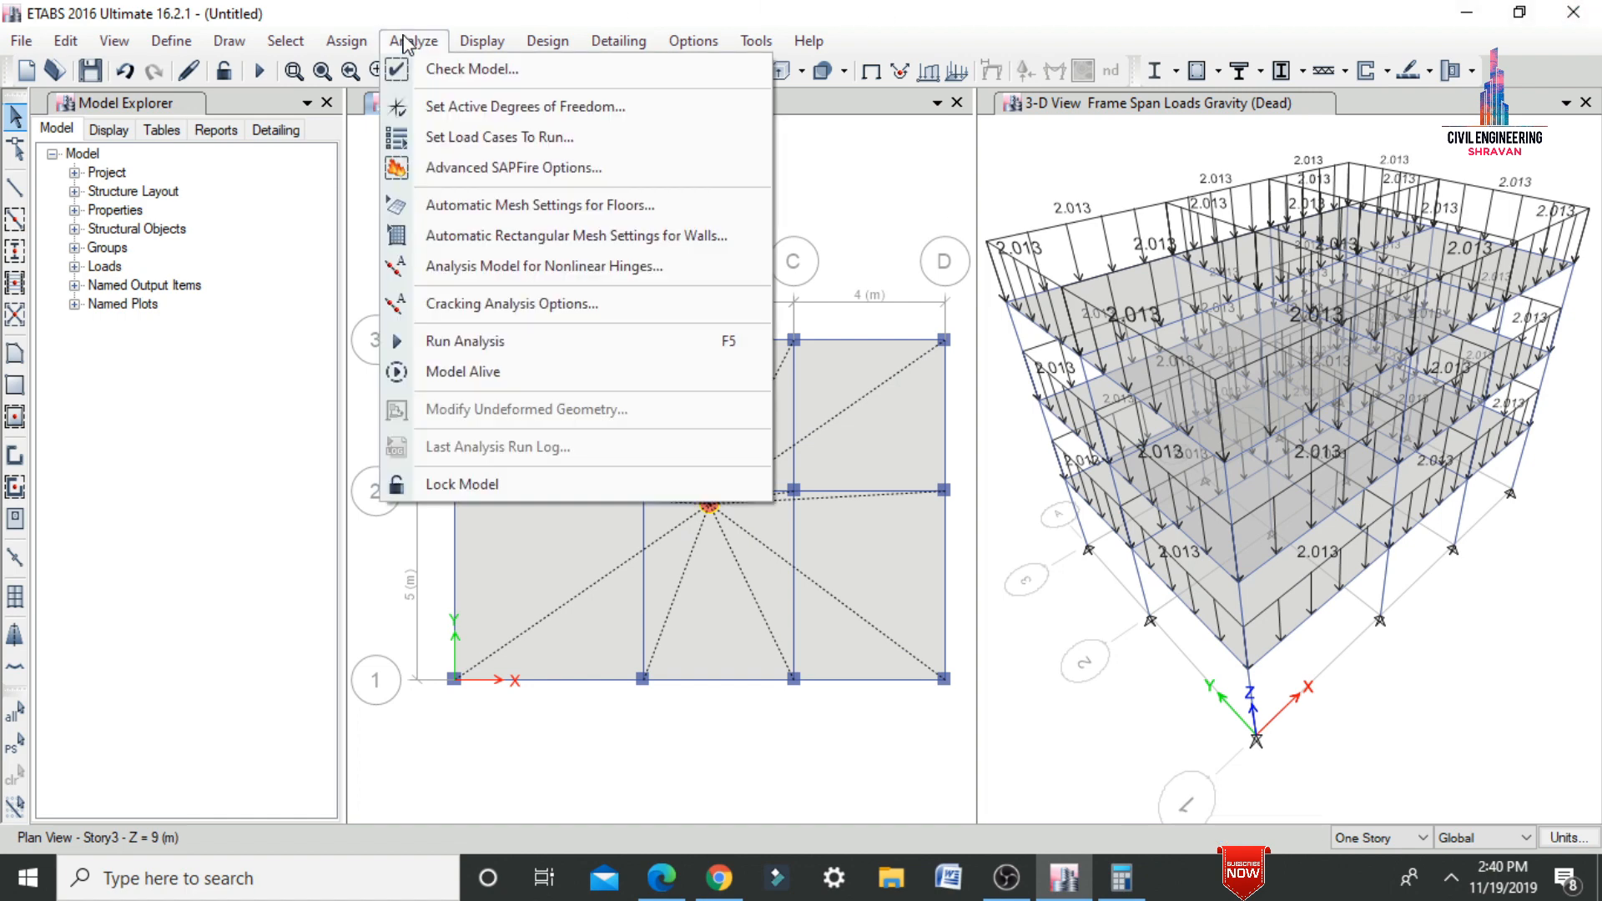
click(461, 70)
click(621, 180)
click(637, 204)
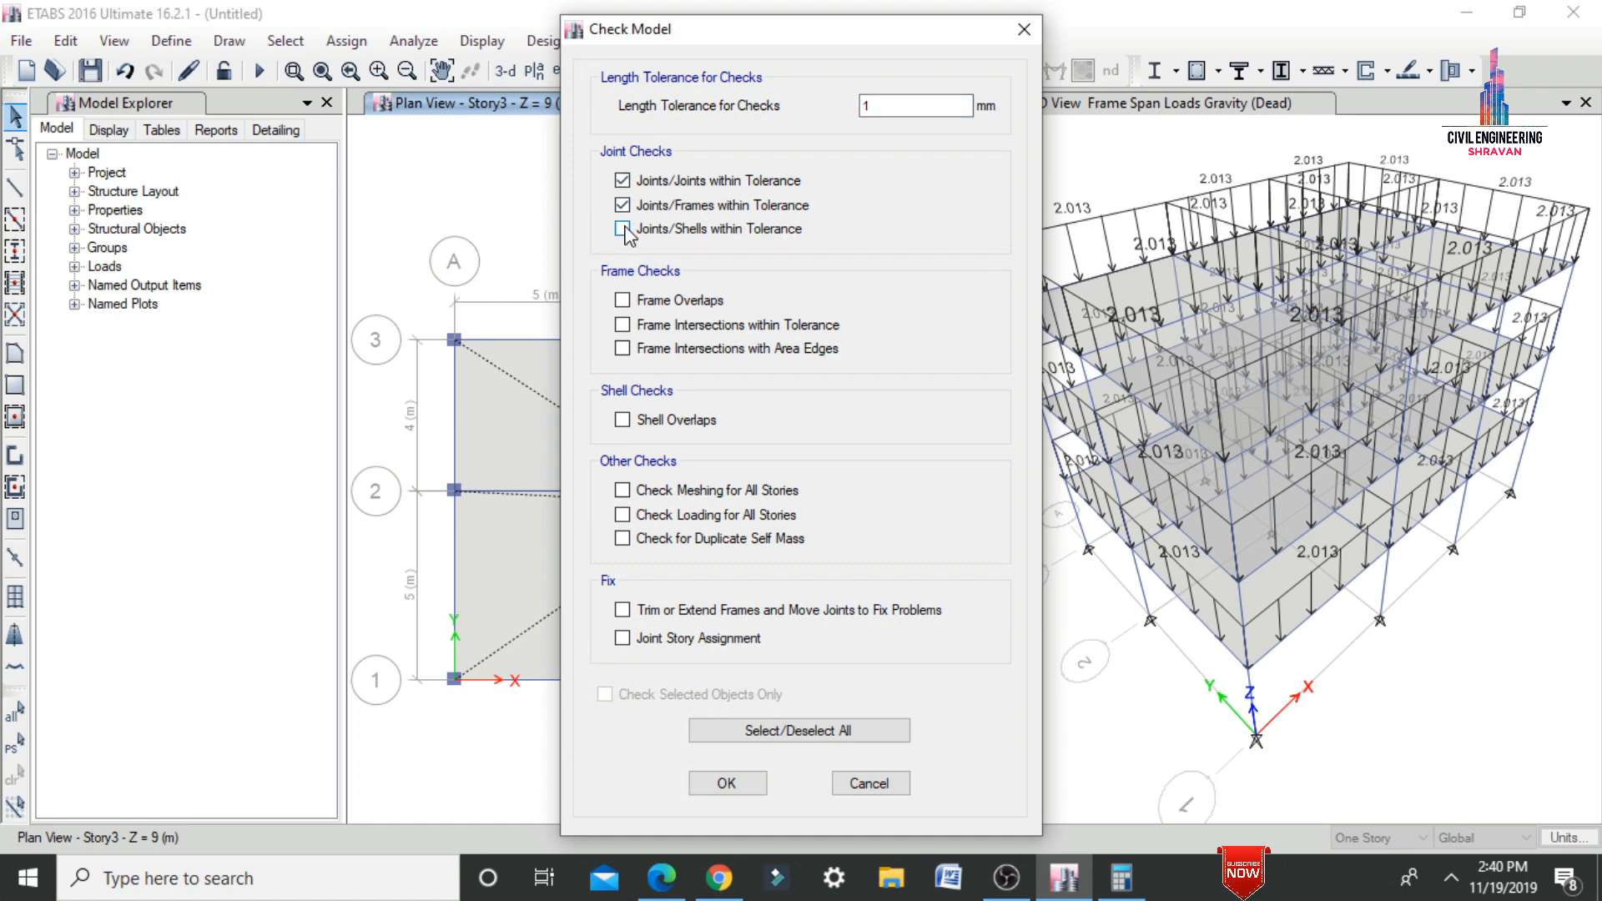
click(631, 229)
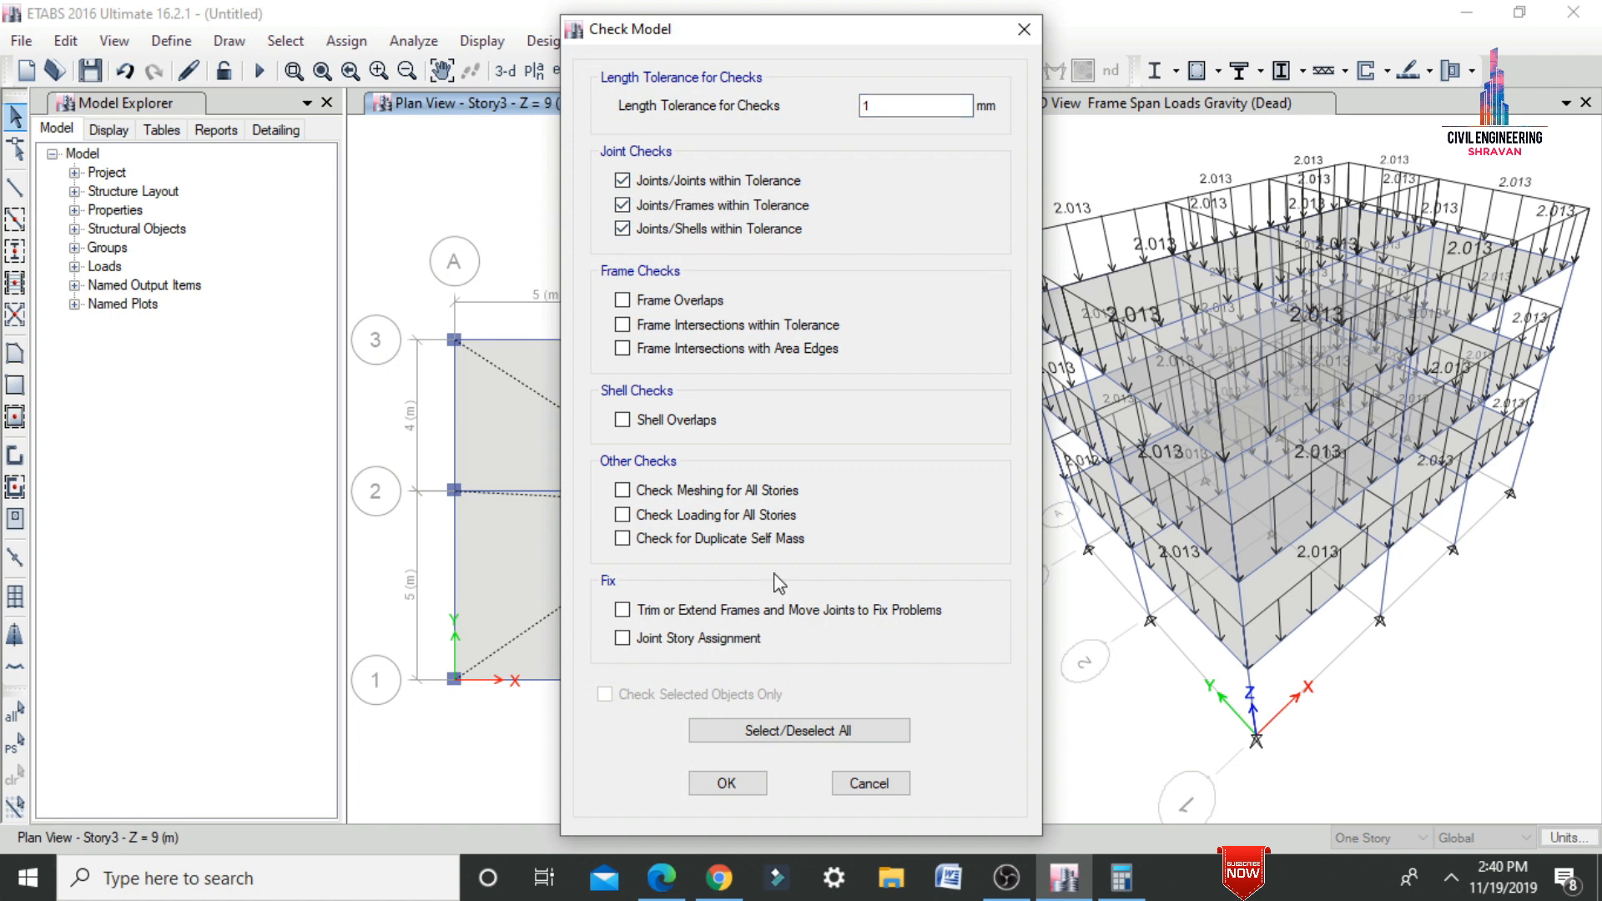
click(728, 783)
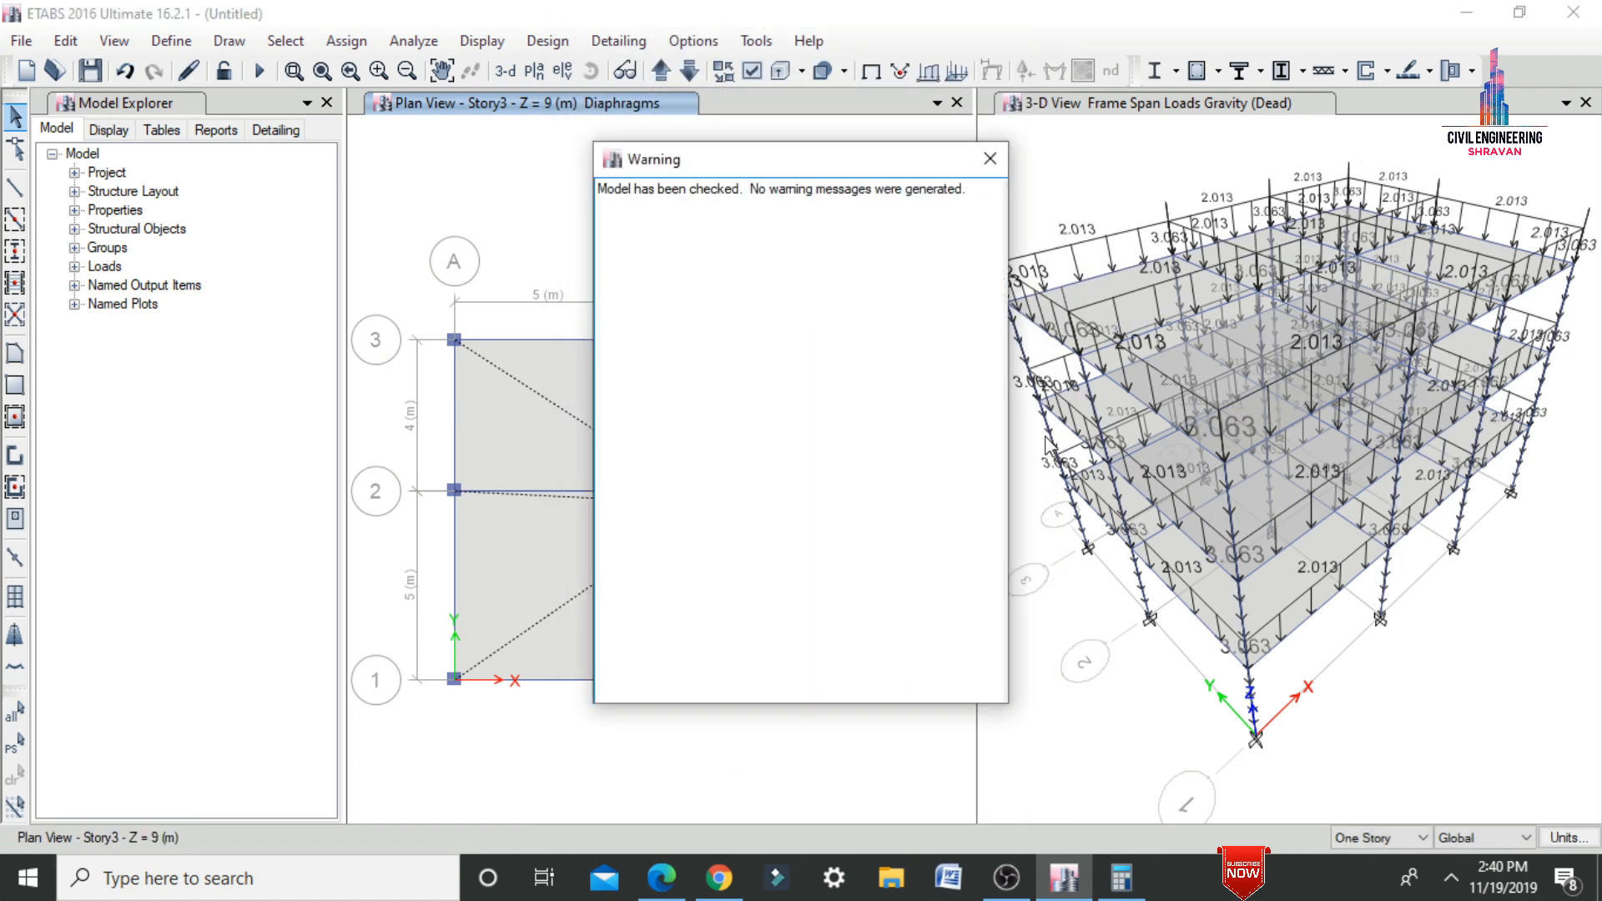
click(991, 159)
- Run the analysis for all load cases, saving the model file as G+2 Etabs
click(410, 42)
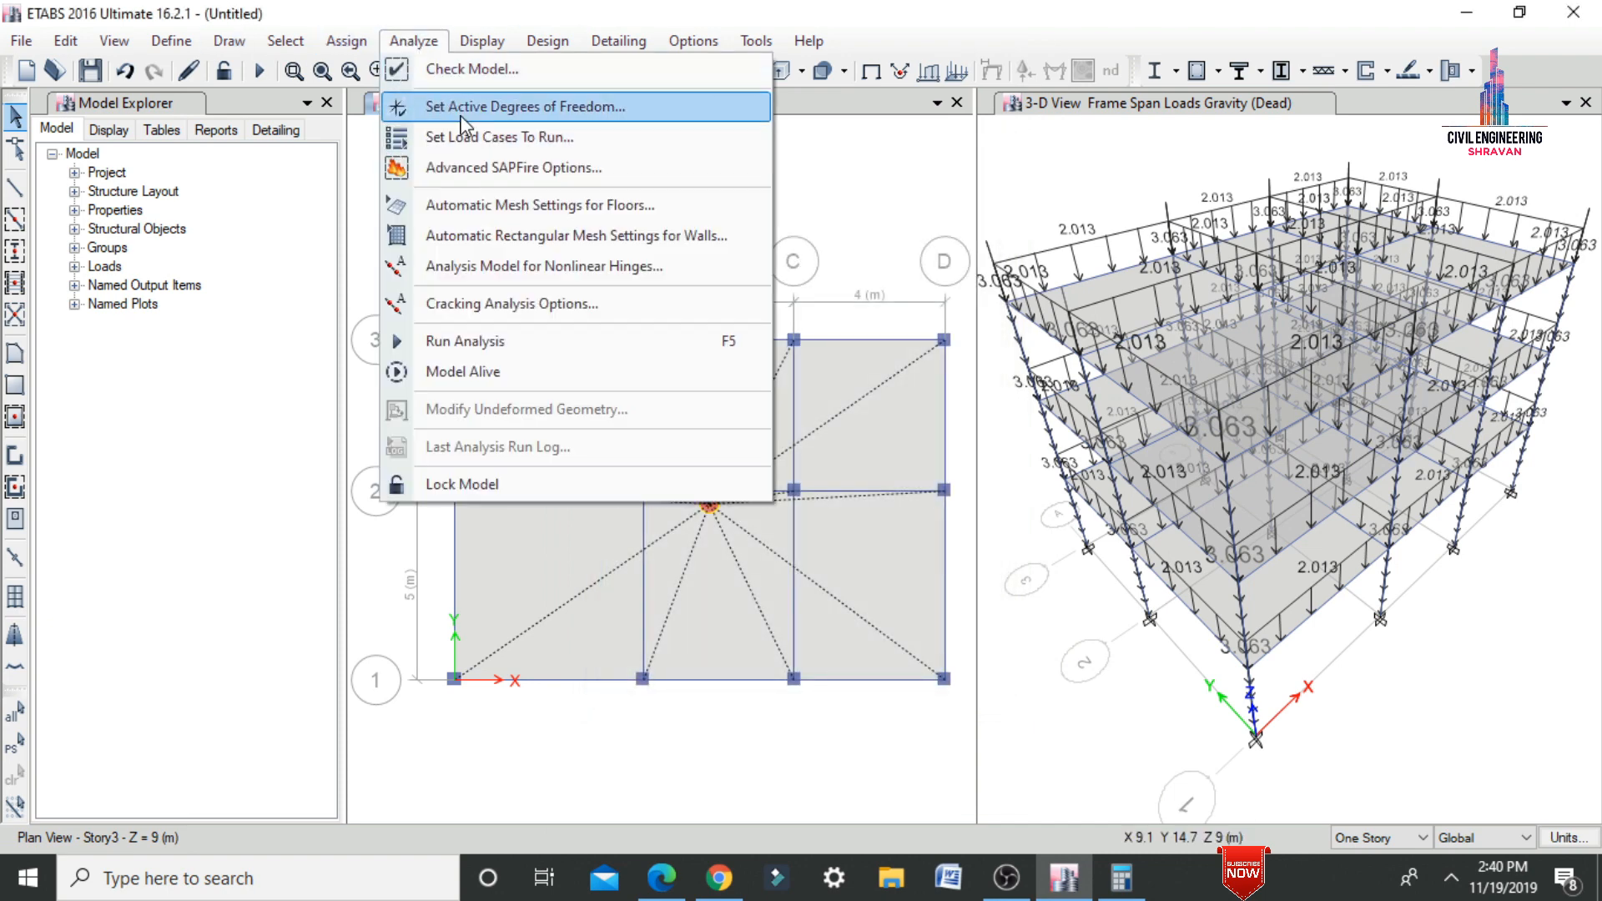
click(478, 138)
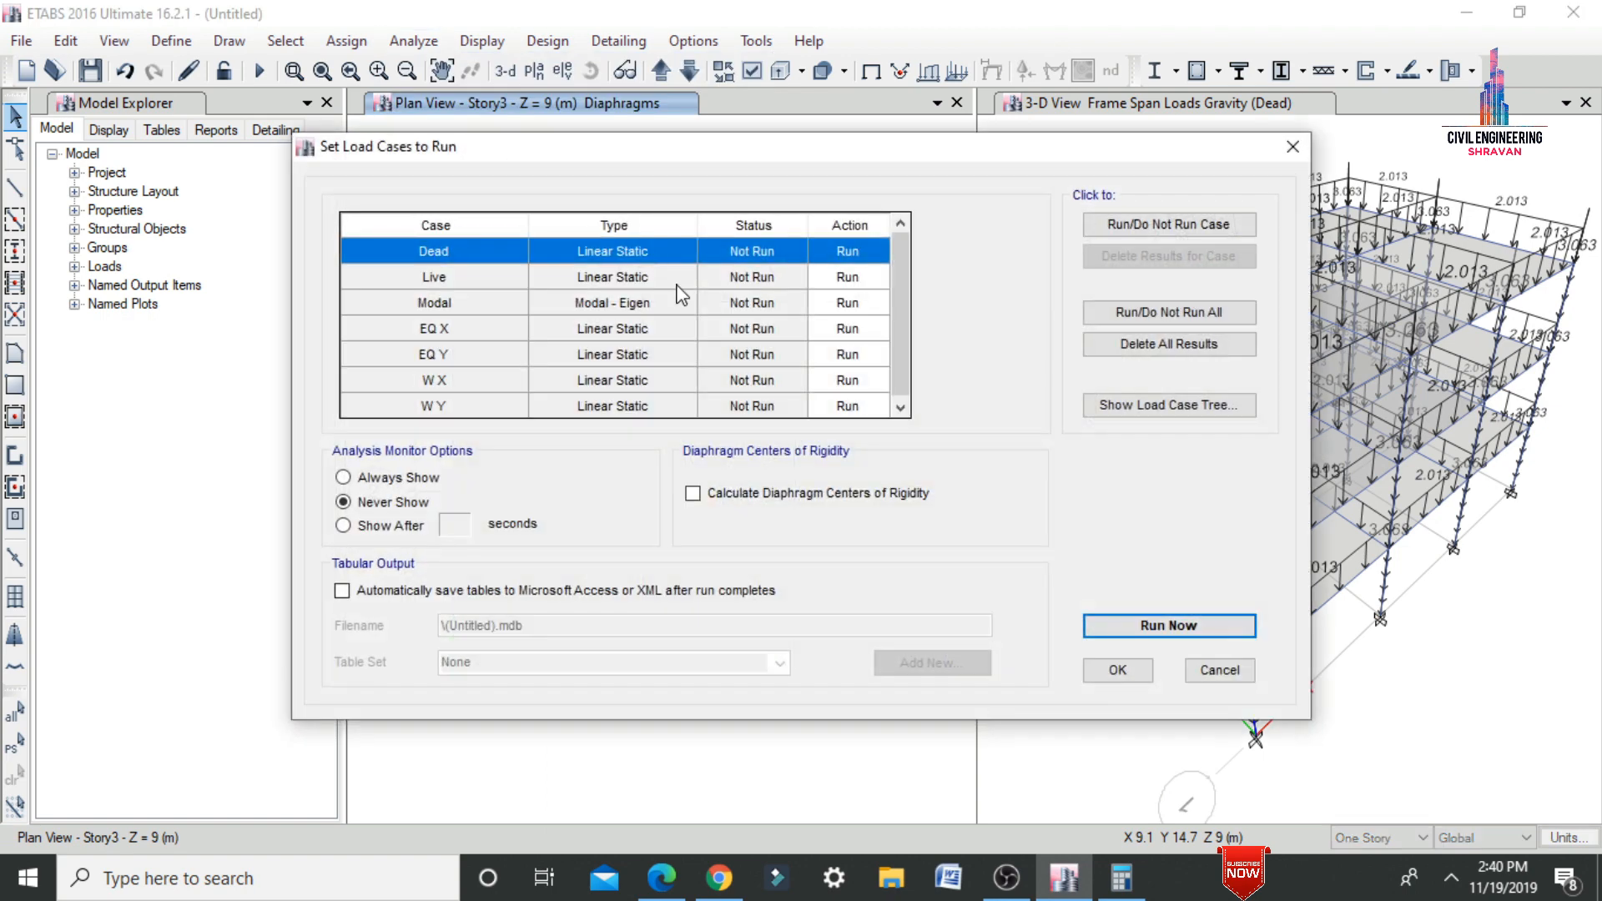
click(1167, 639)
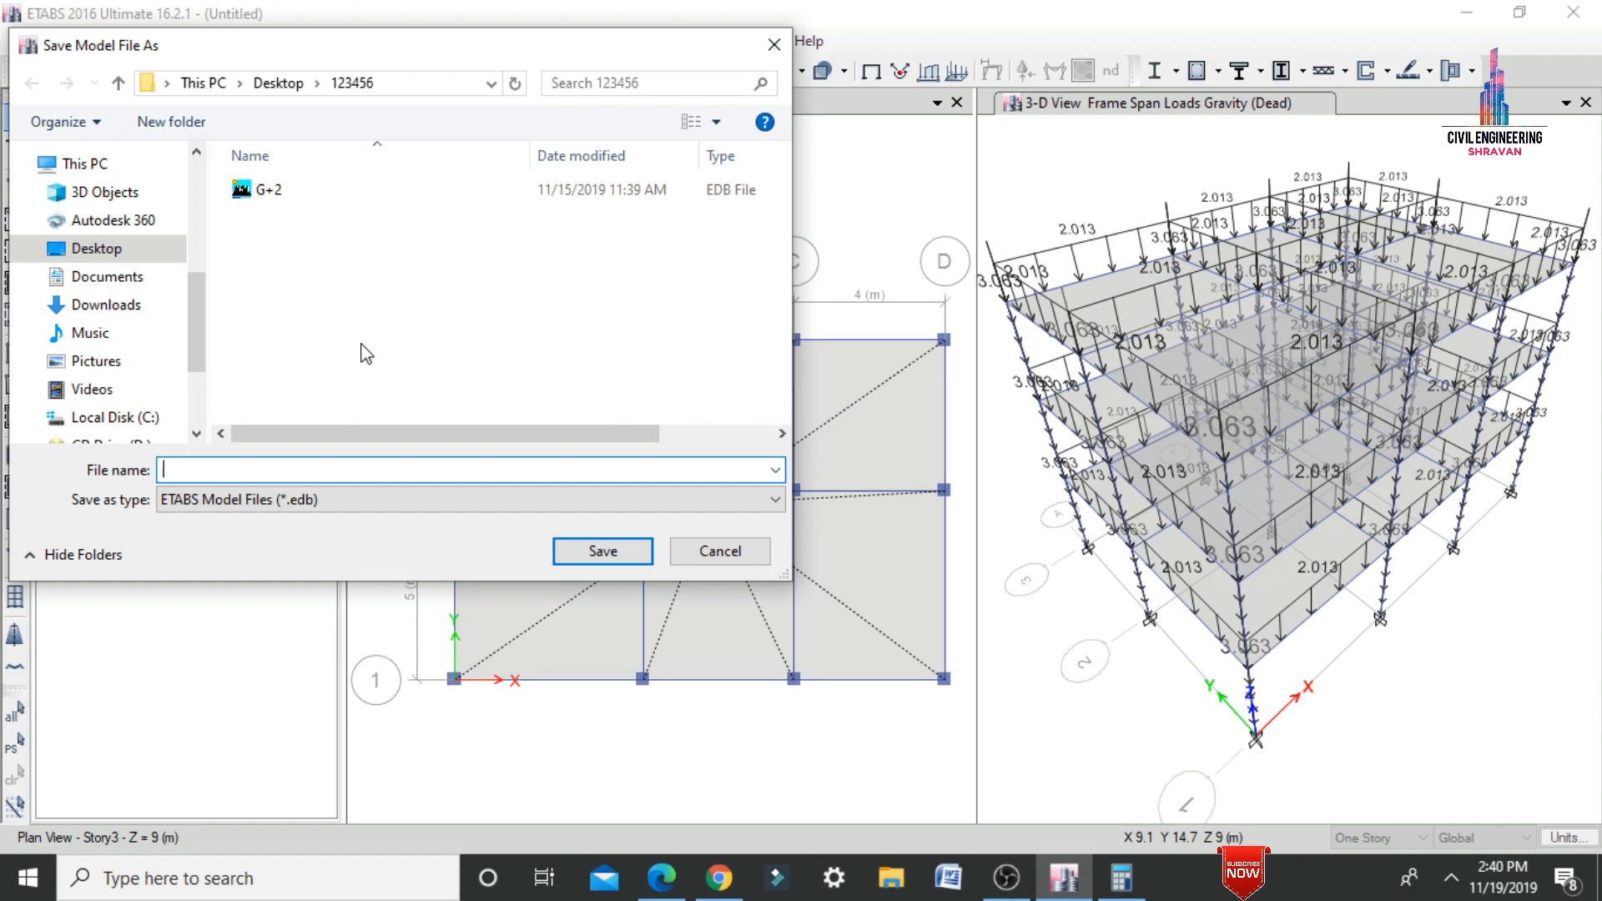
text(G)
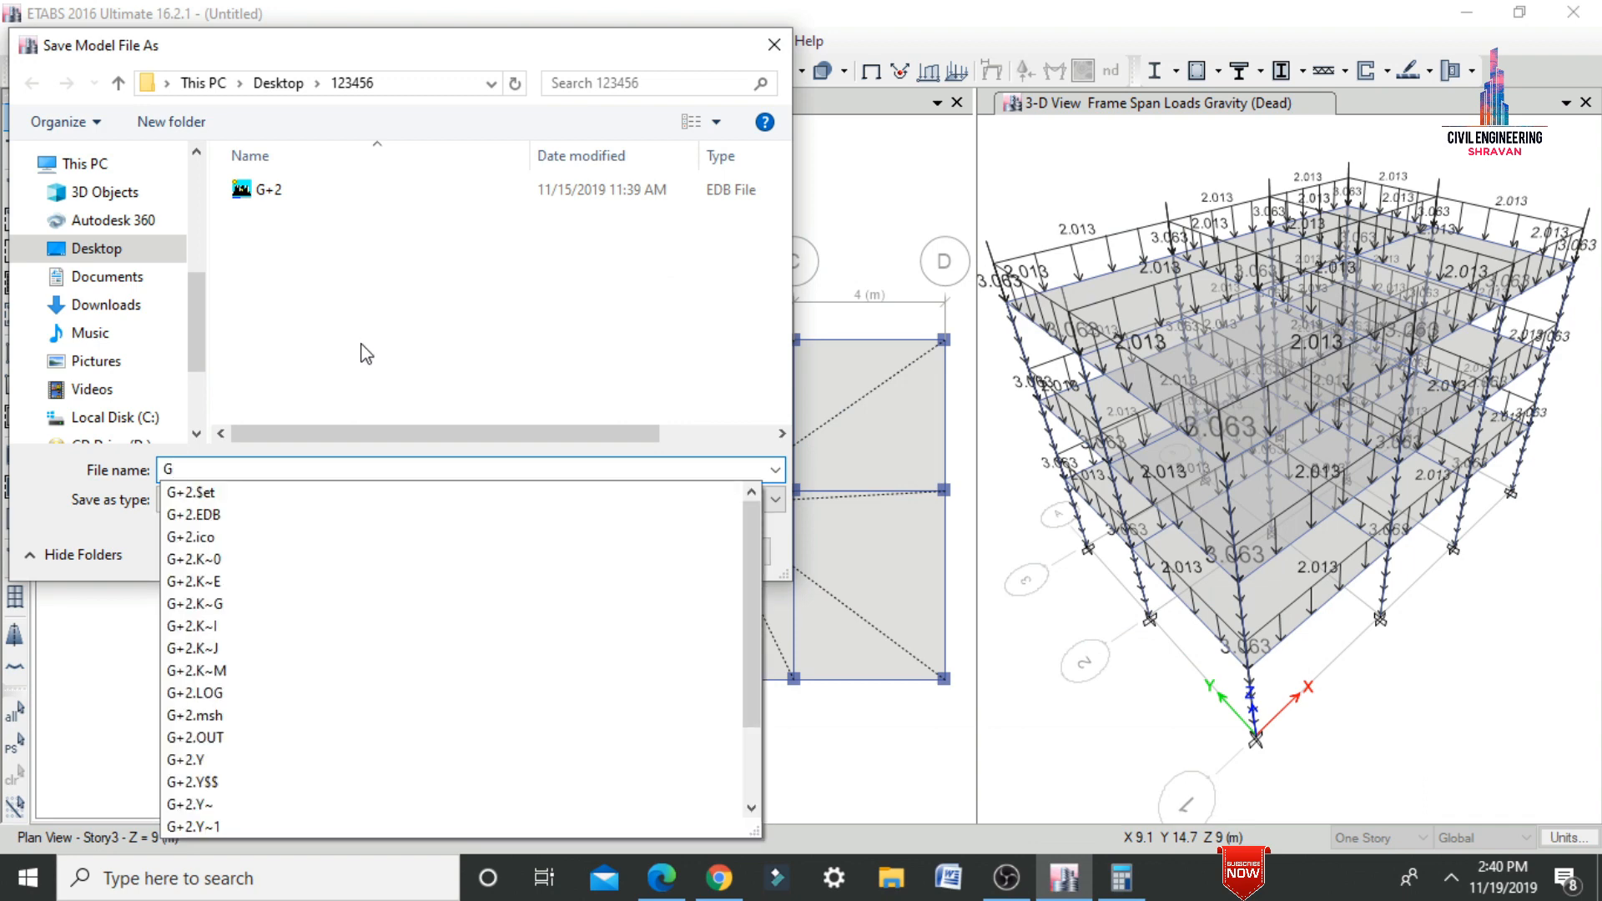
text(+2 Etabs)
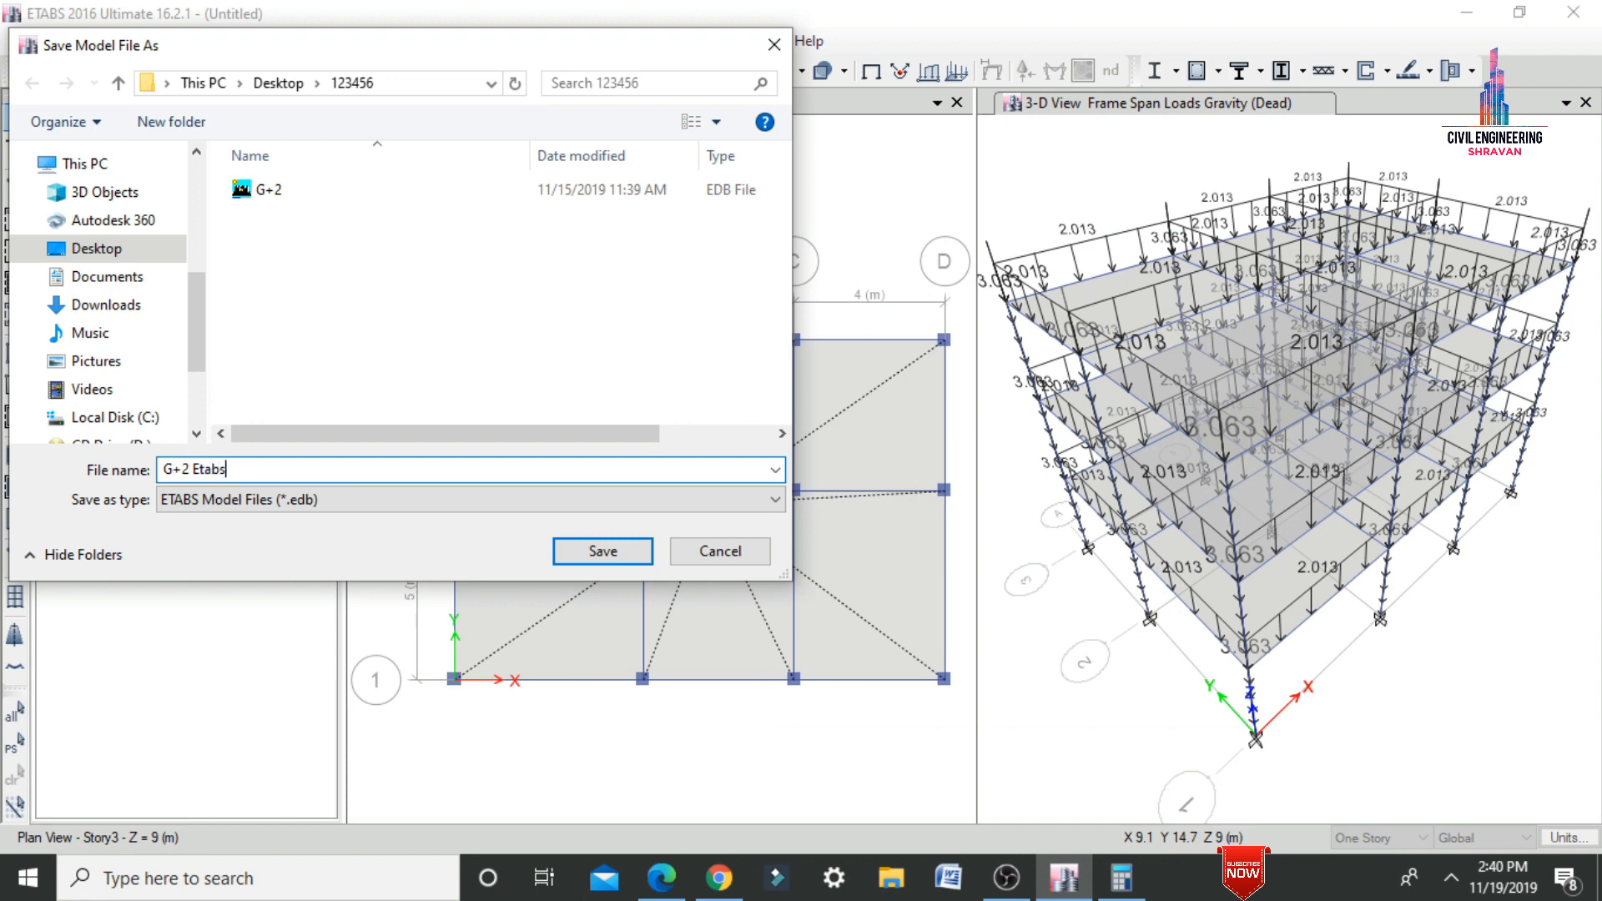
key(Return)
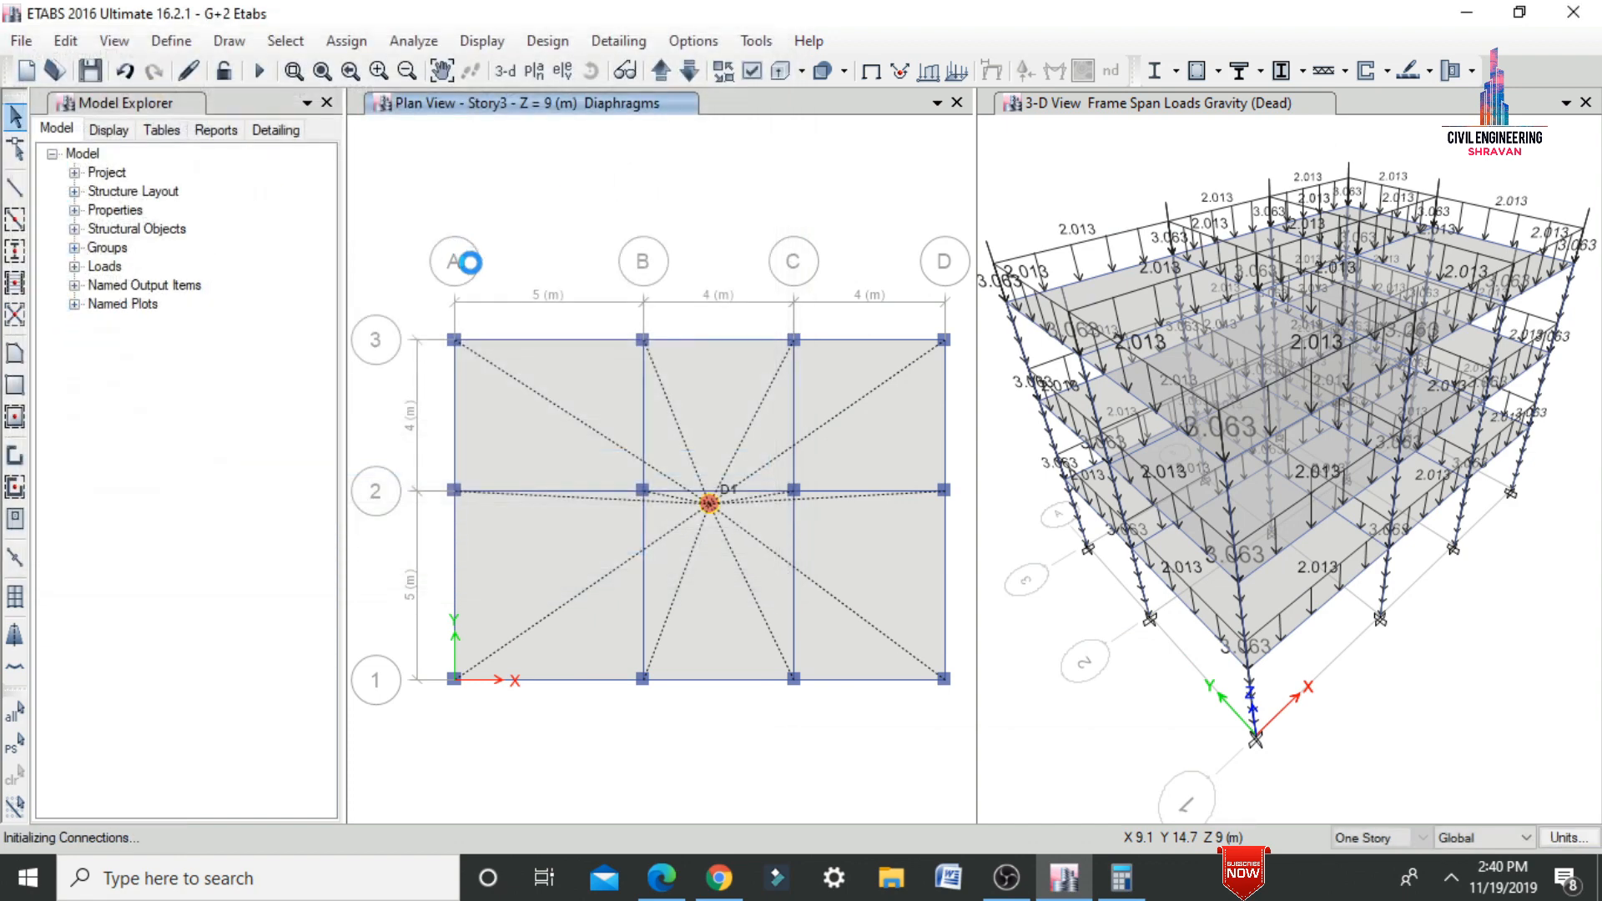
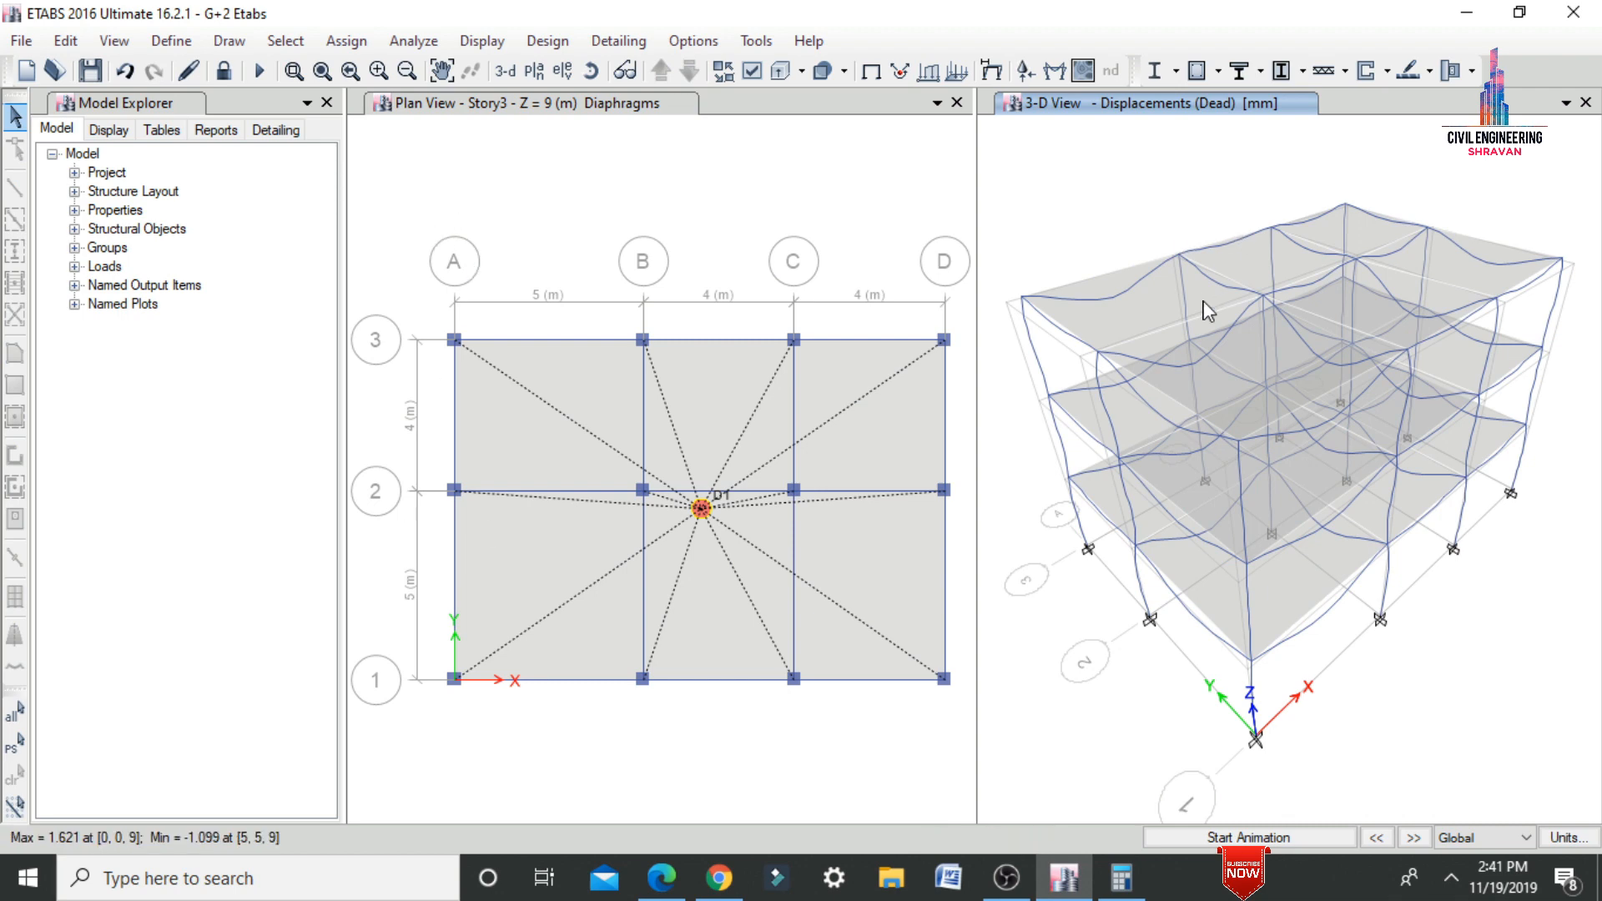
- Animate the 3-D deformed shape for the Dead load case, and display and animate it for the EQ X case
click(1239, 837)
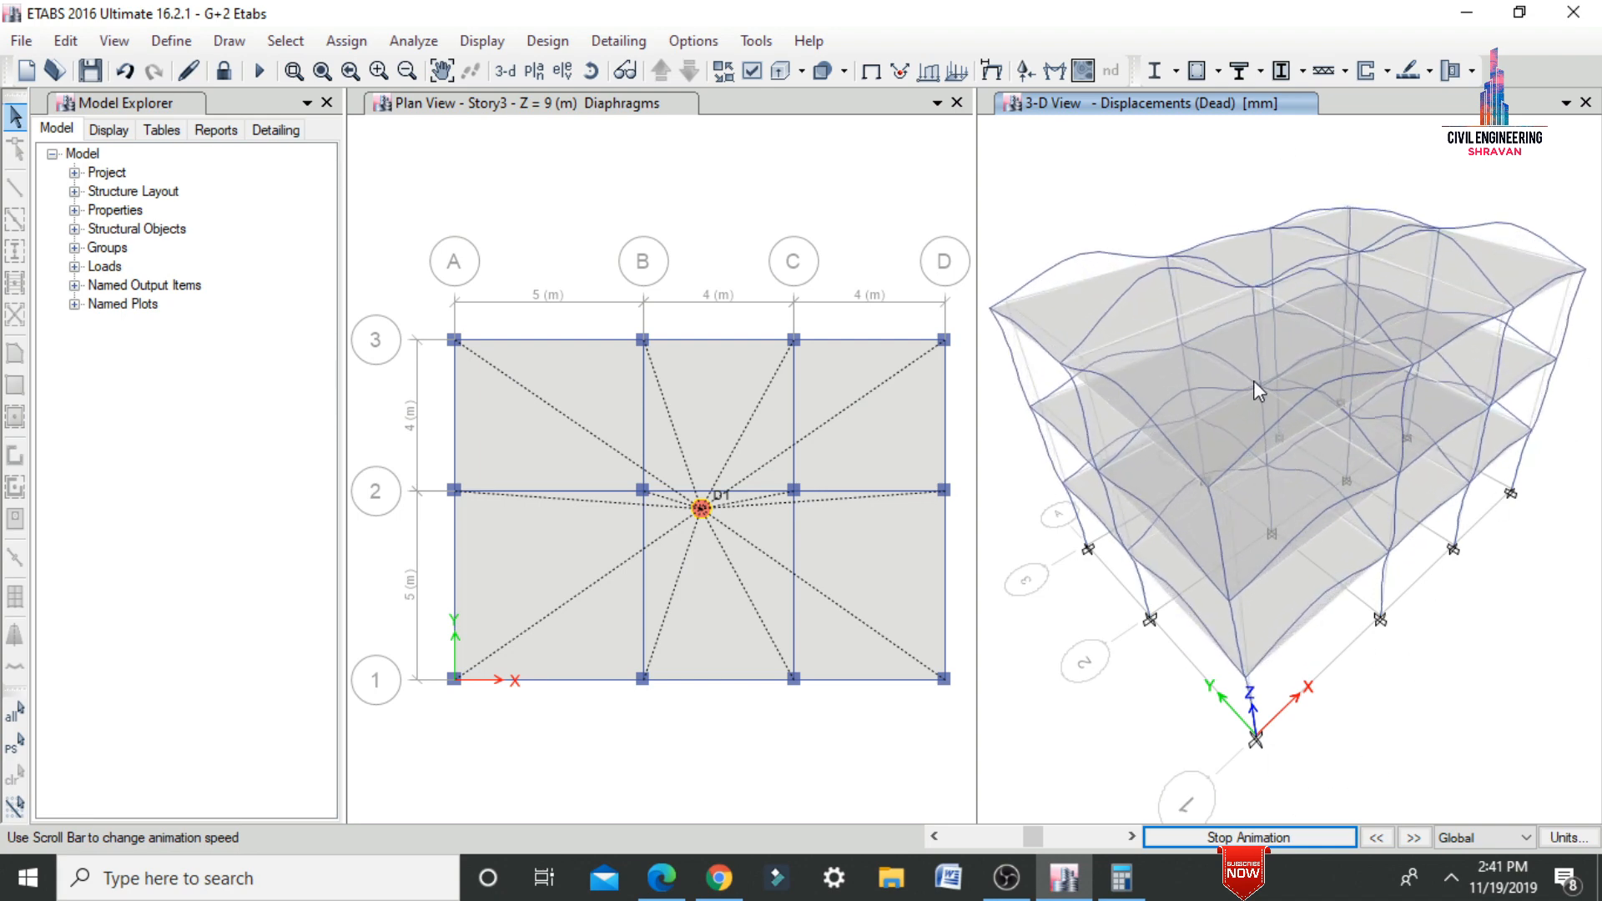
click(1249, 836)
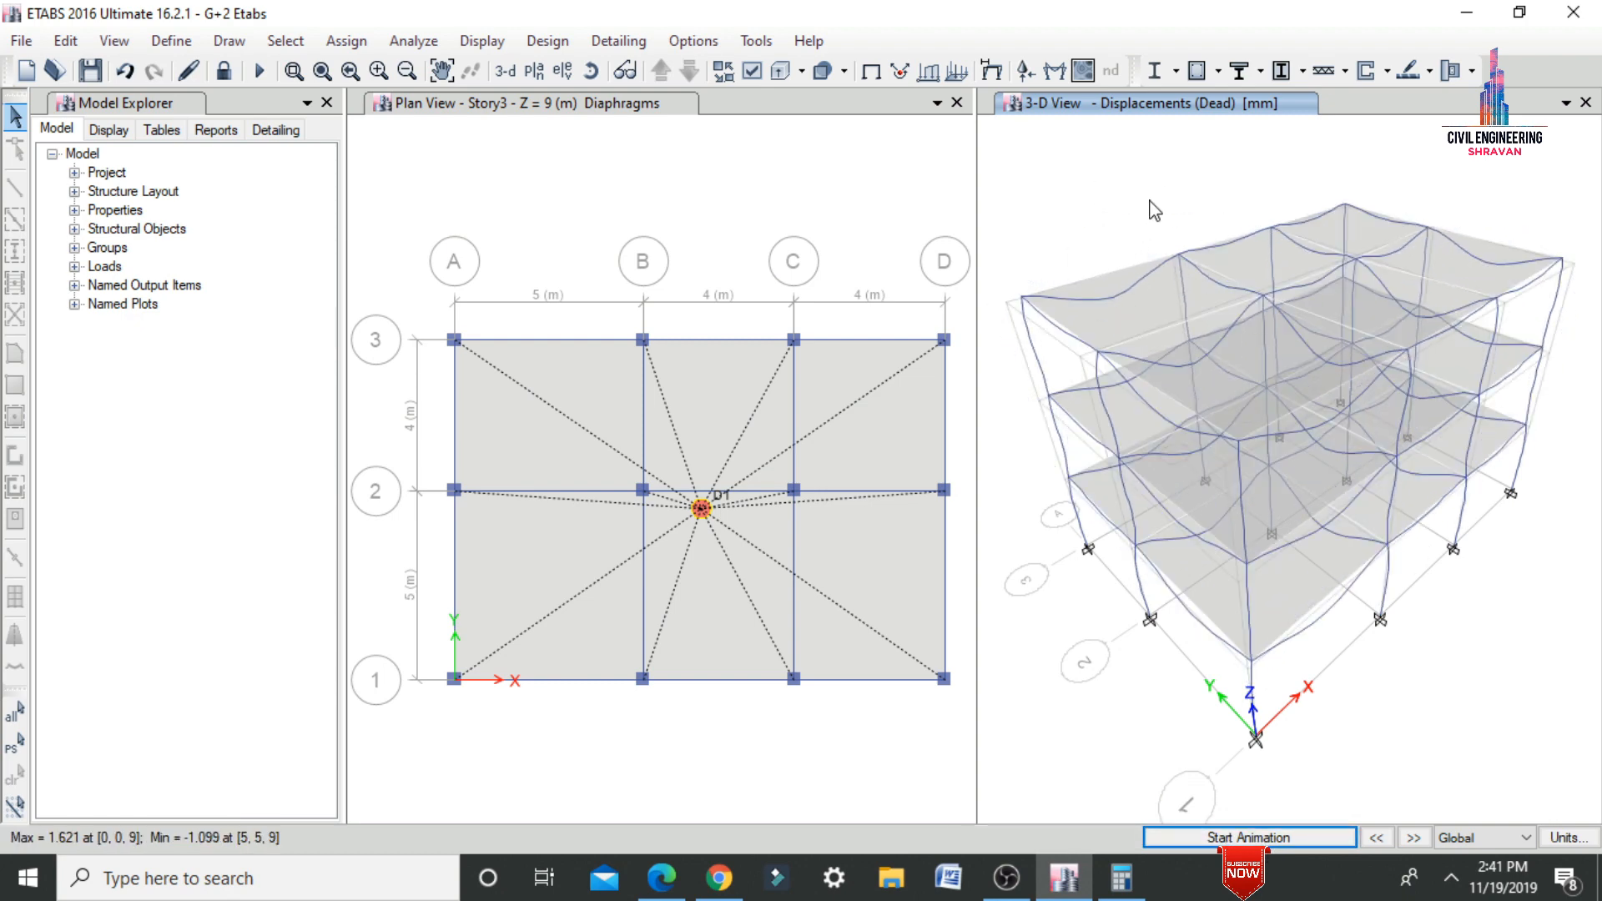
click(482, 41)
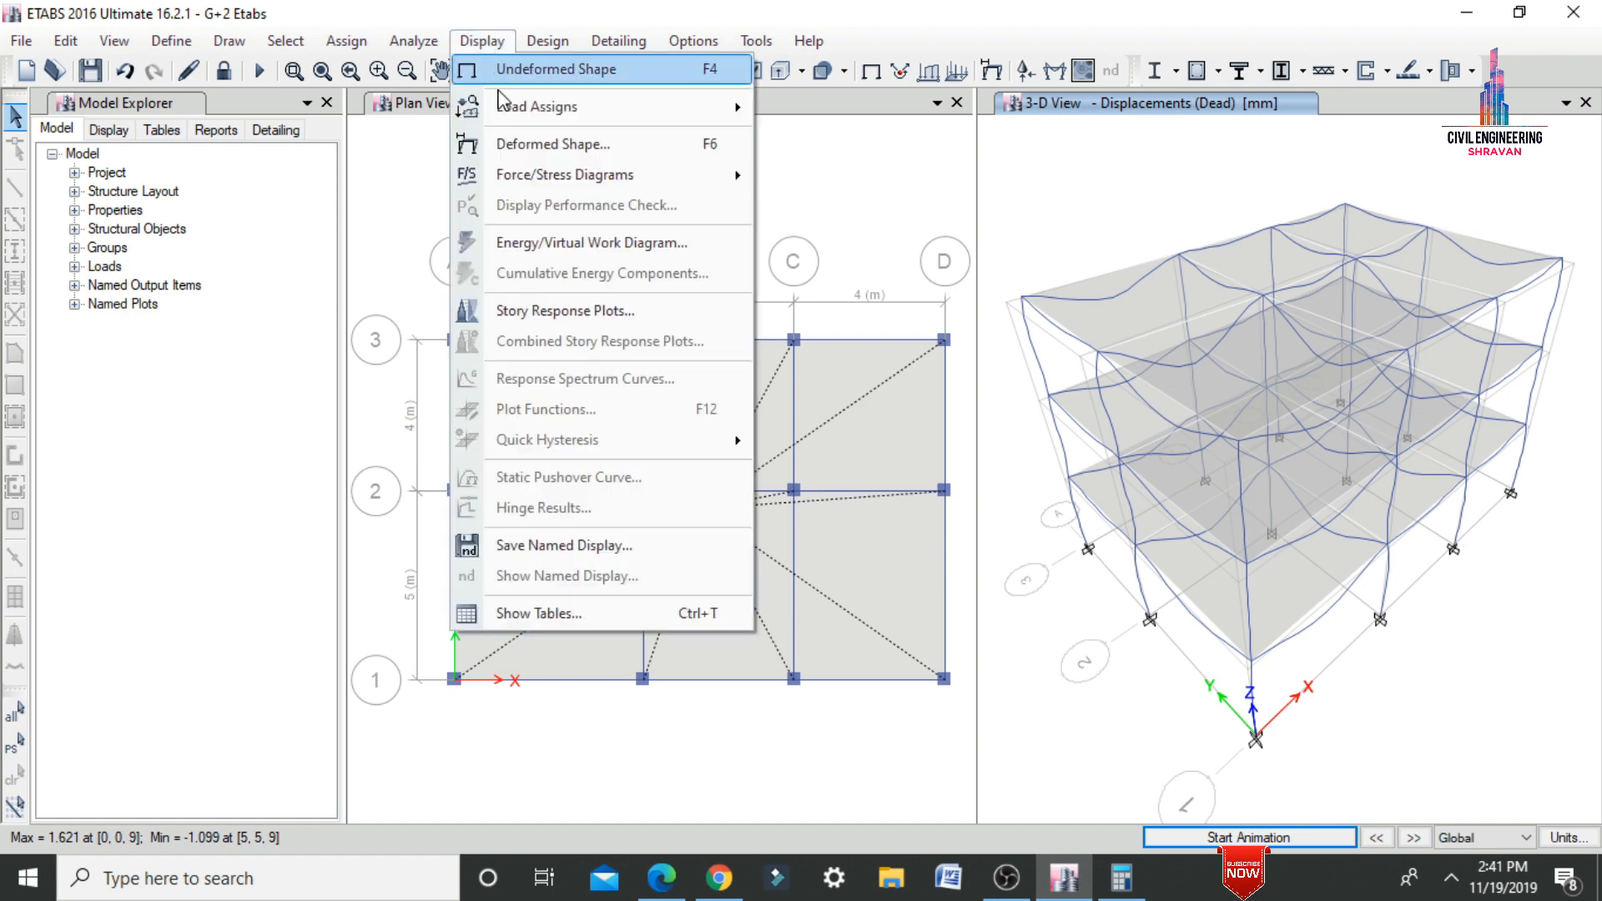
click(552, 143)
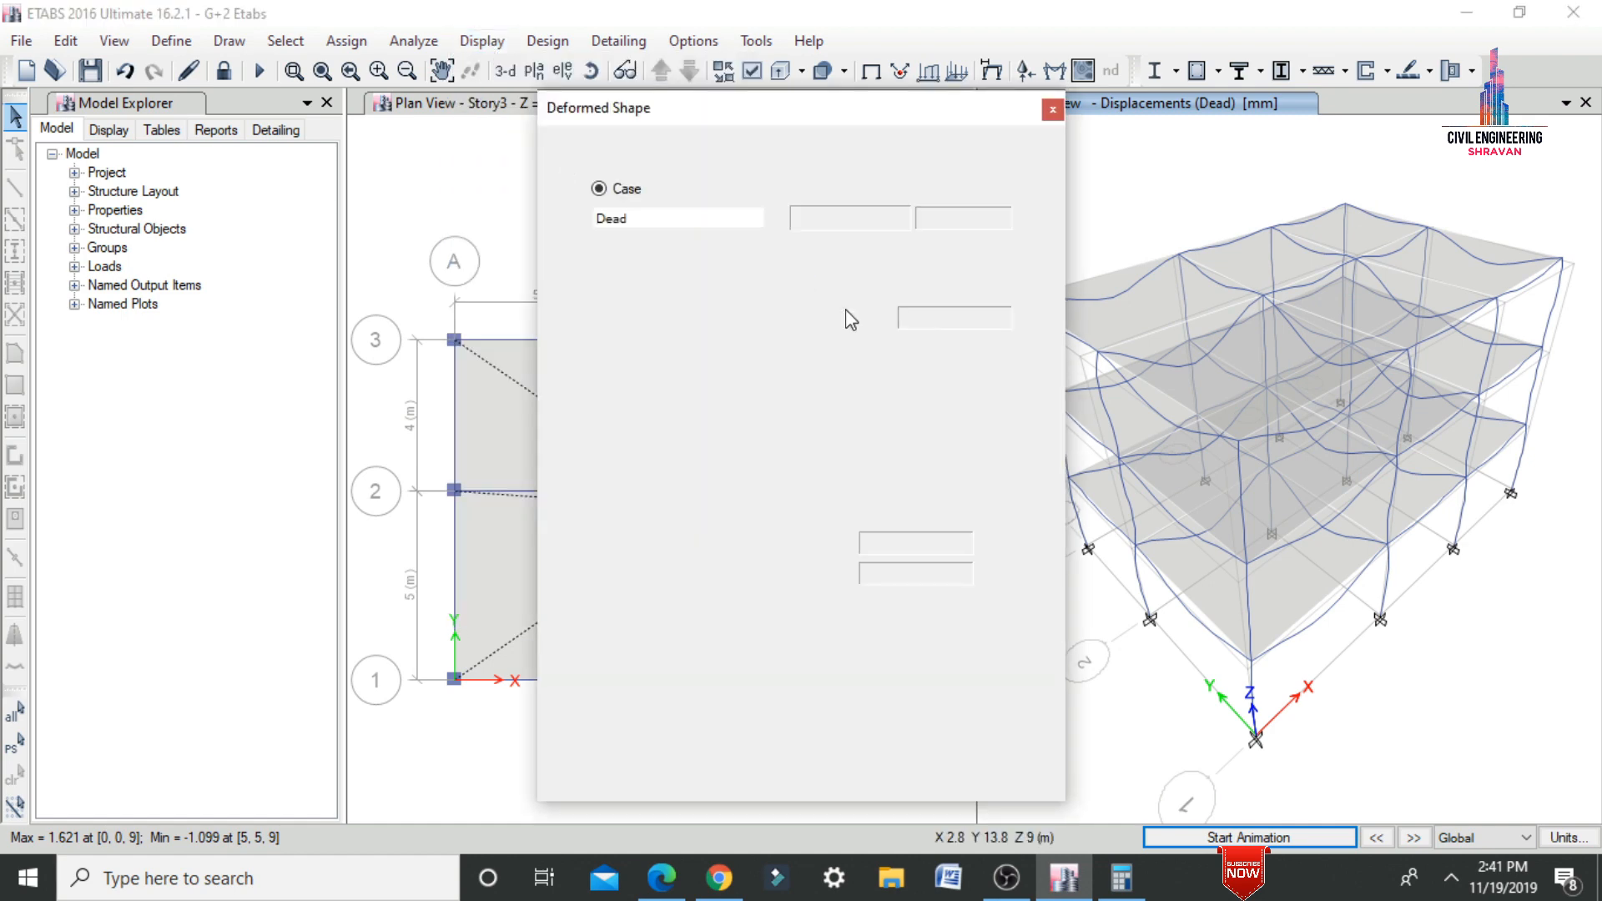
click(758, 218)
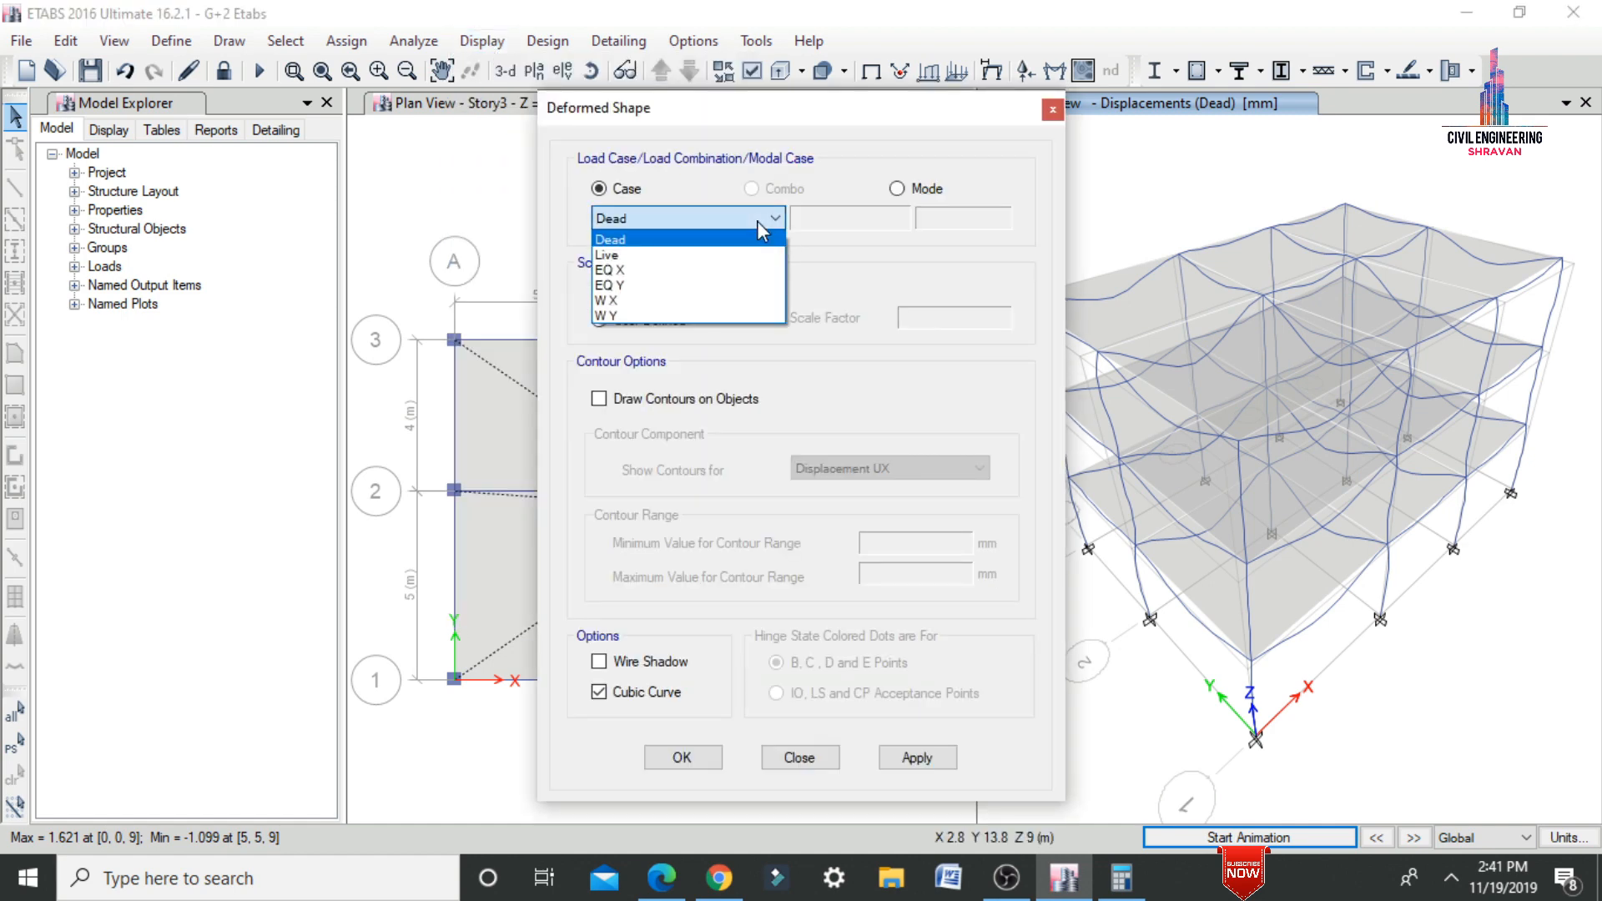
click(616, 270)
click(921, 759)
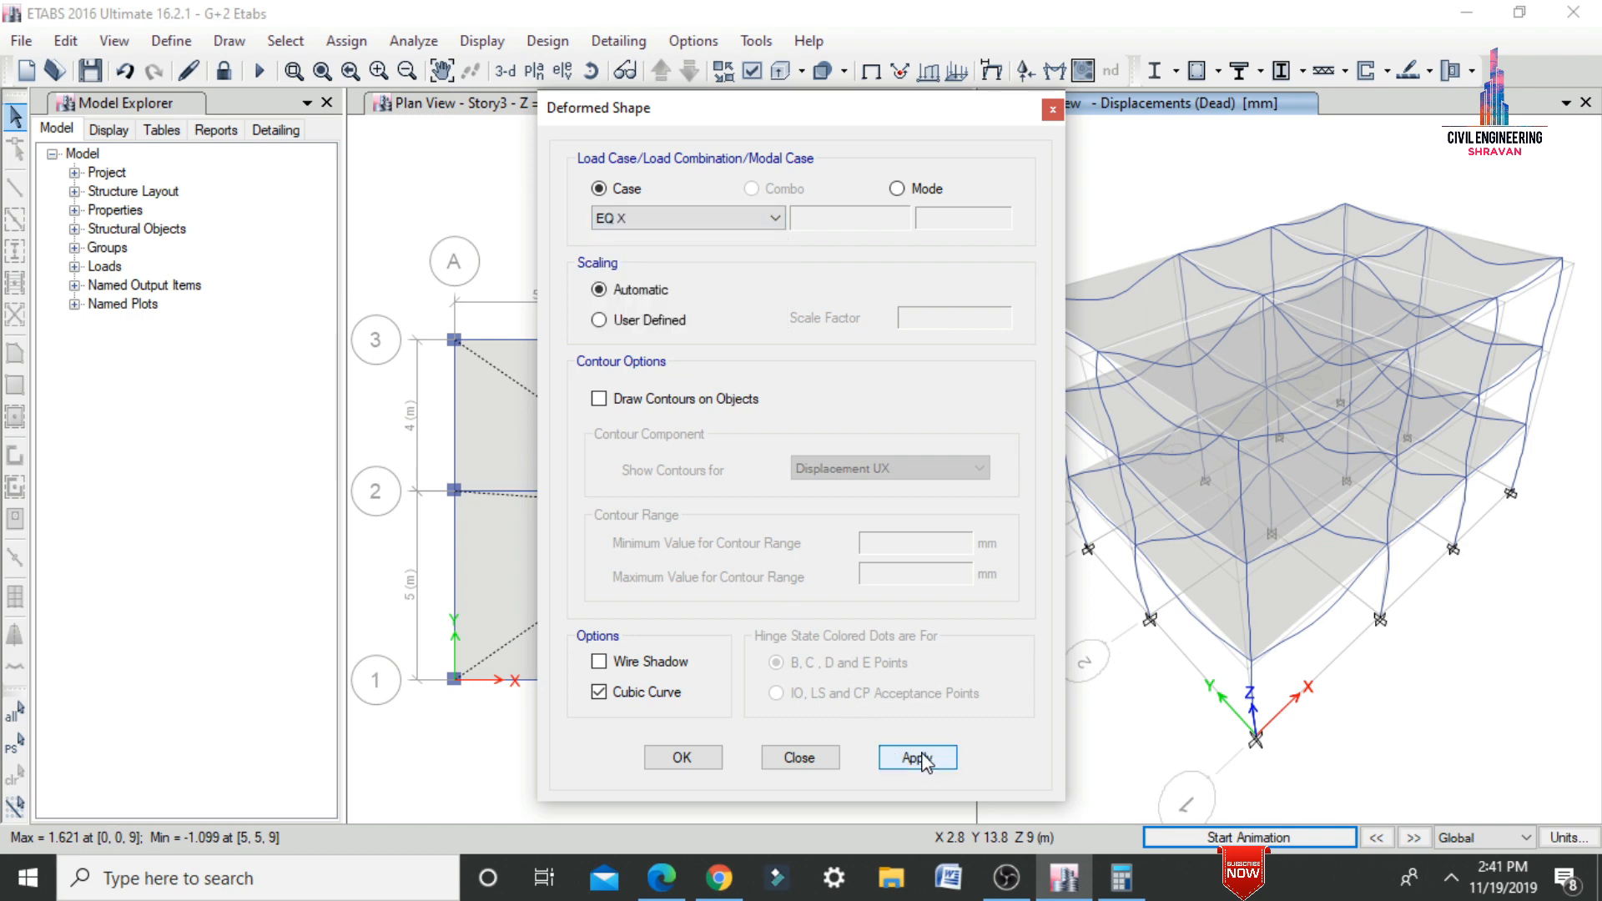
click(689, 758)
click(1243, 837)
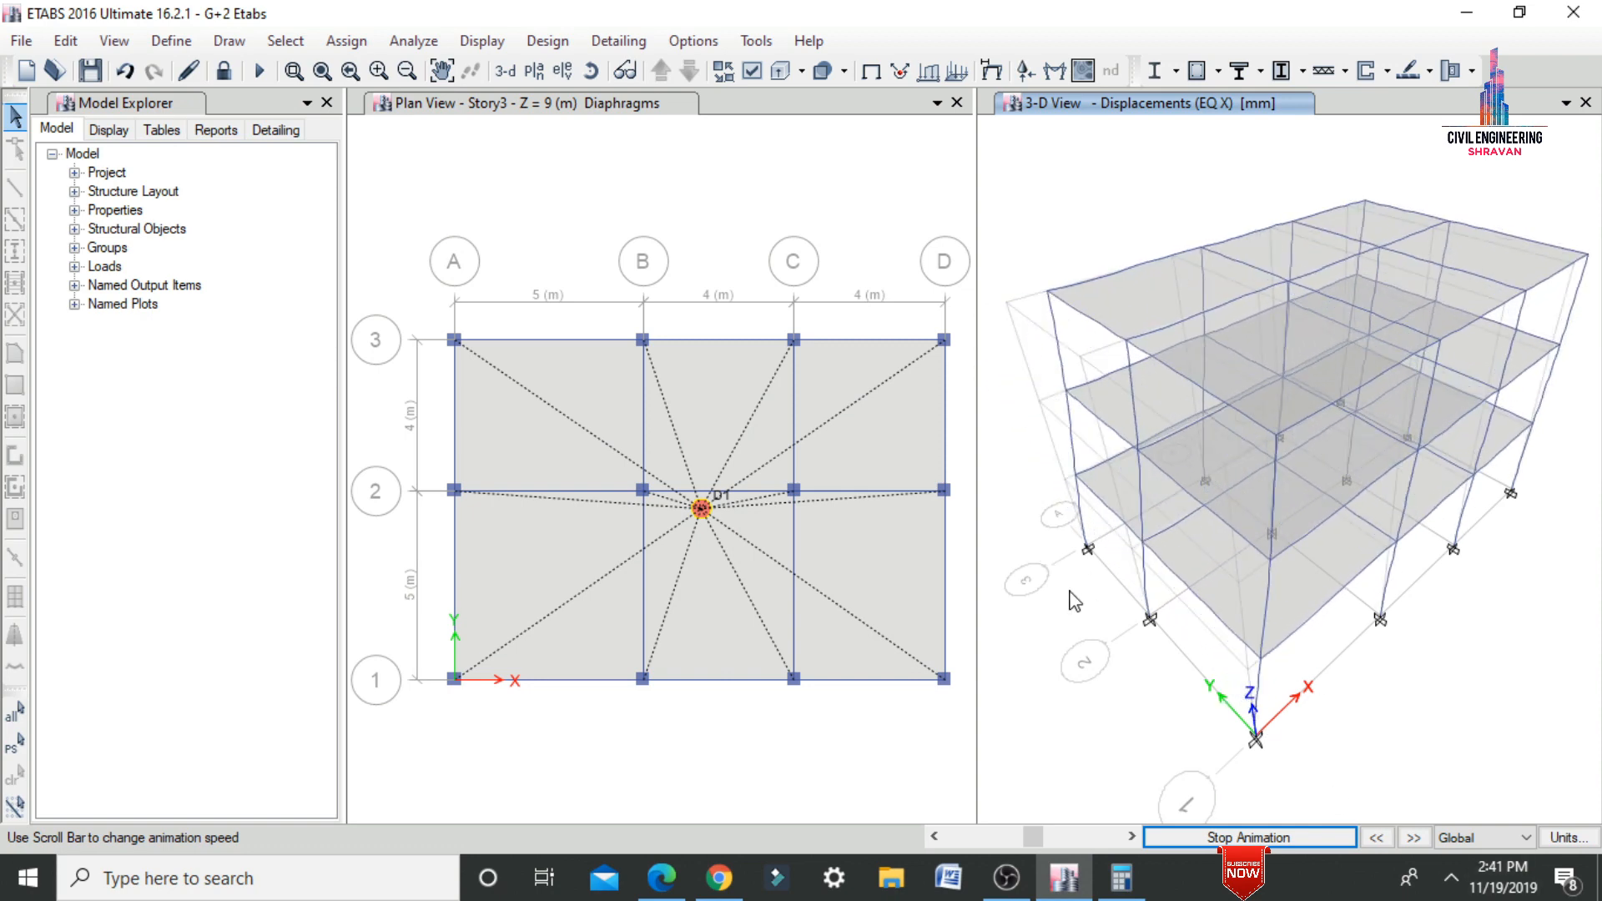
click(1223, 837)
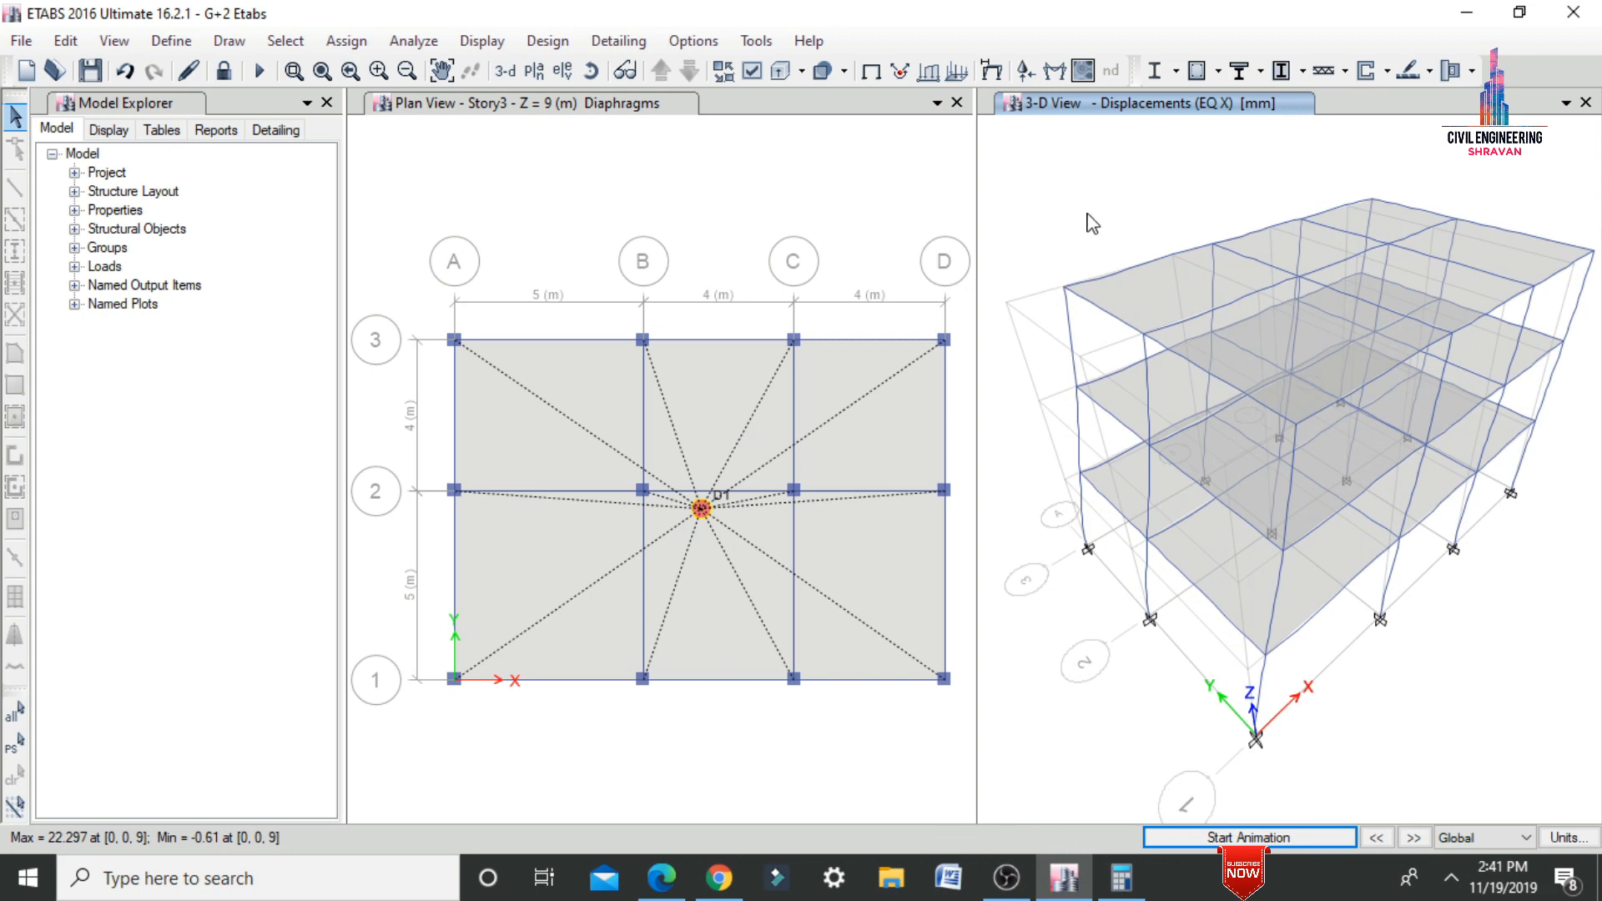
- Display the frame Shear 2-2 and Moment 2-2 diagrams for the Dead load case in the 3-D view
click(482, 41)
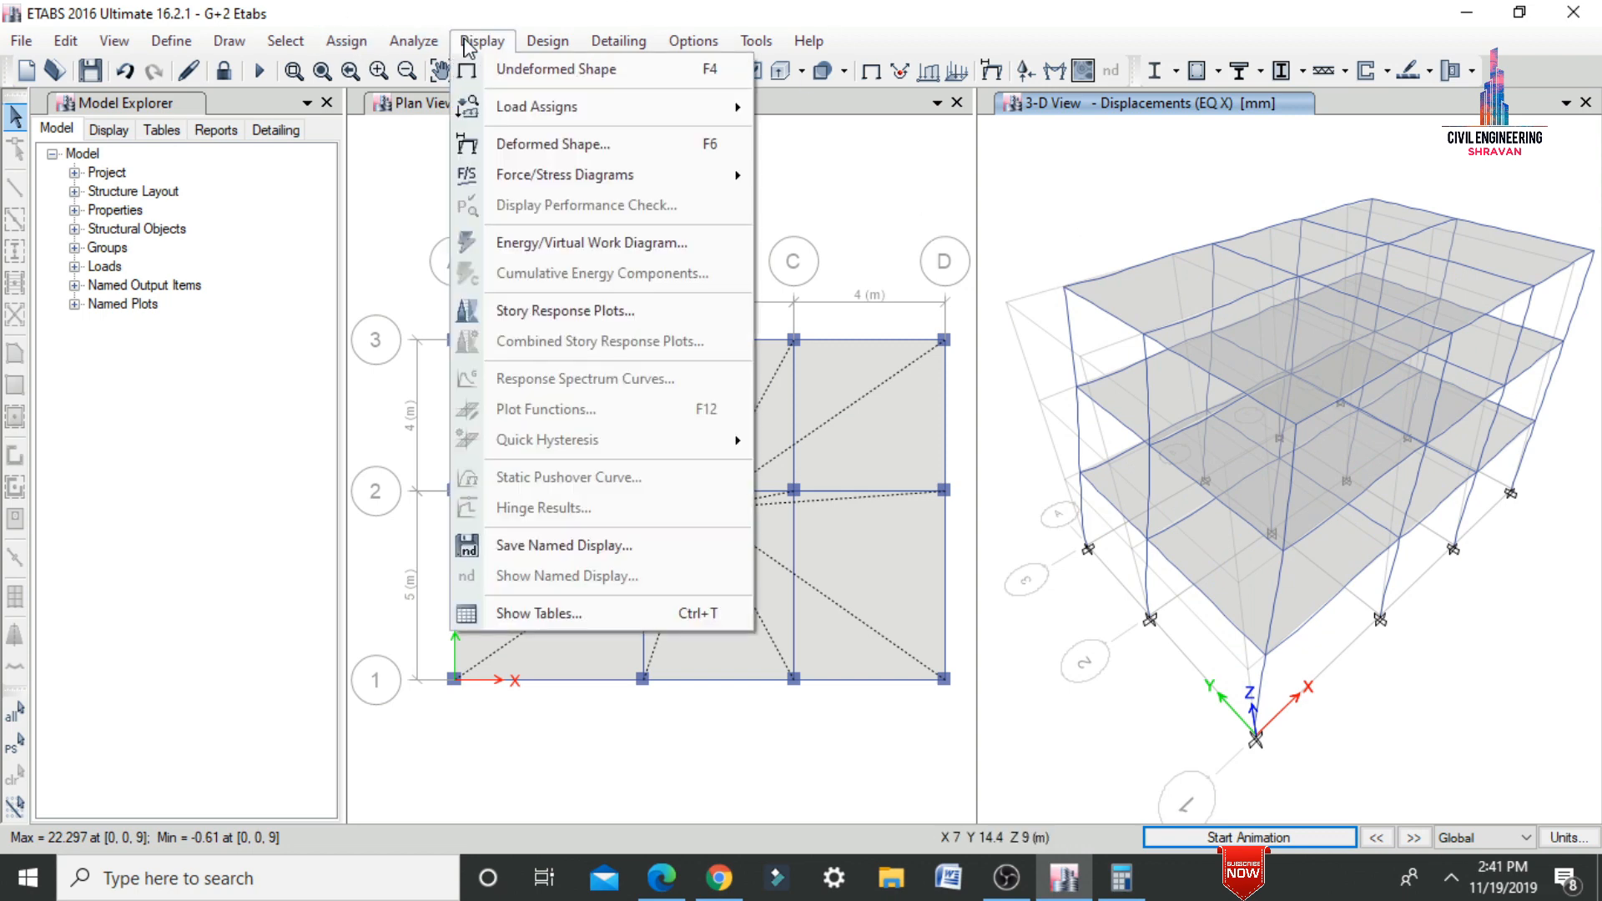
mouse_move(541, 192)
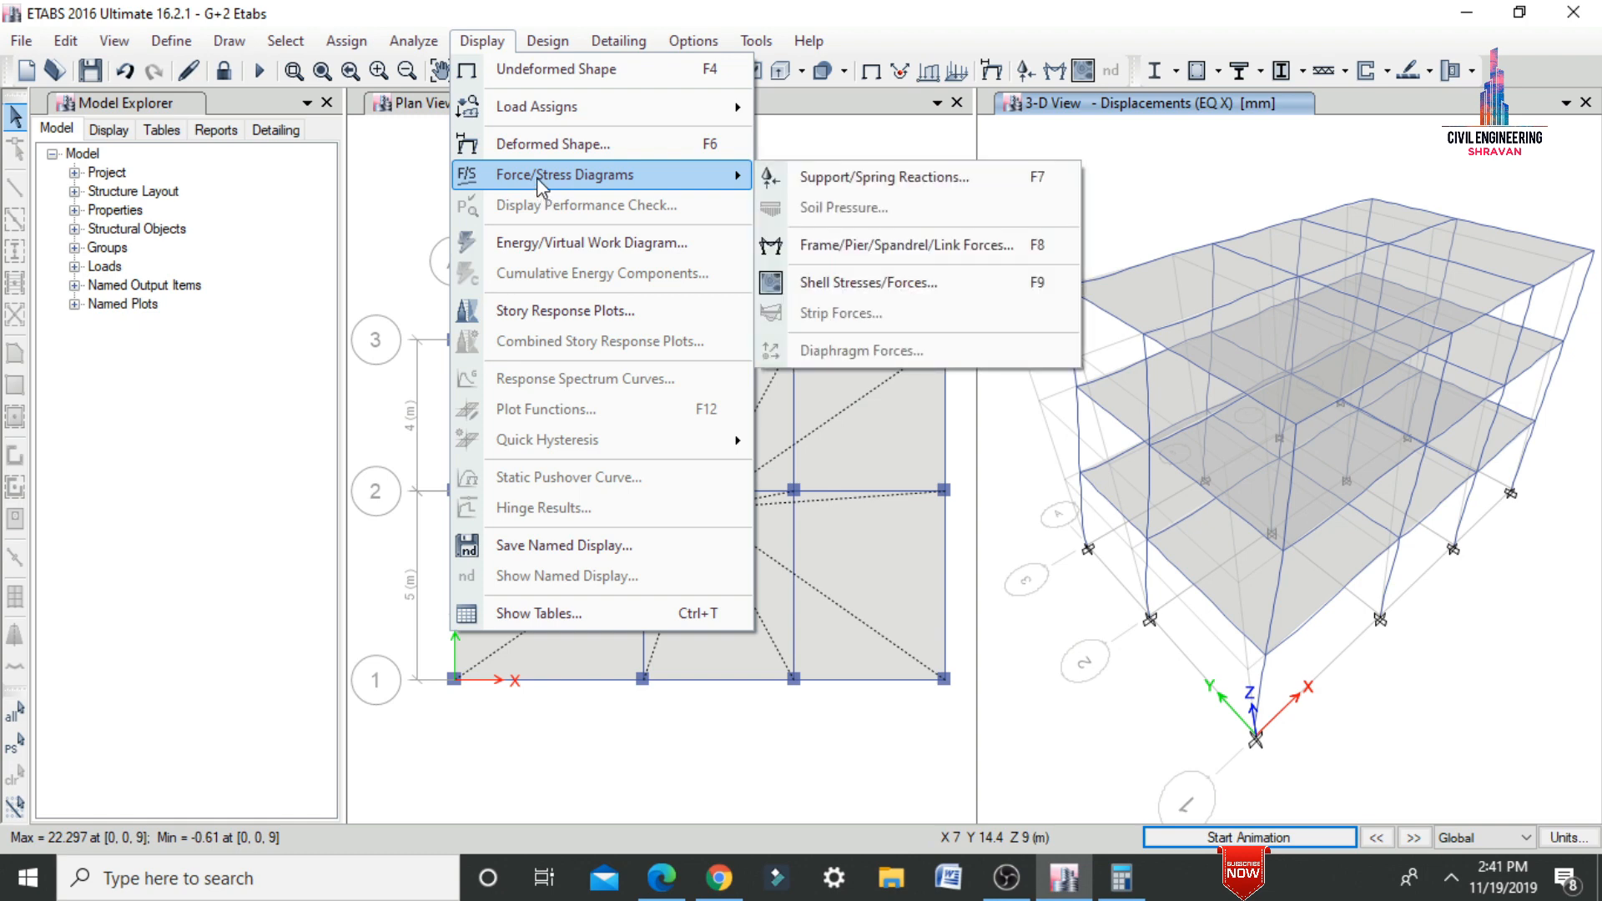
click(849, 251)
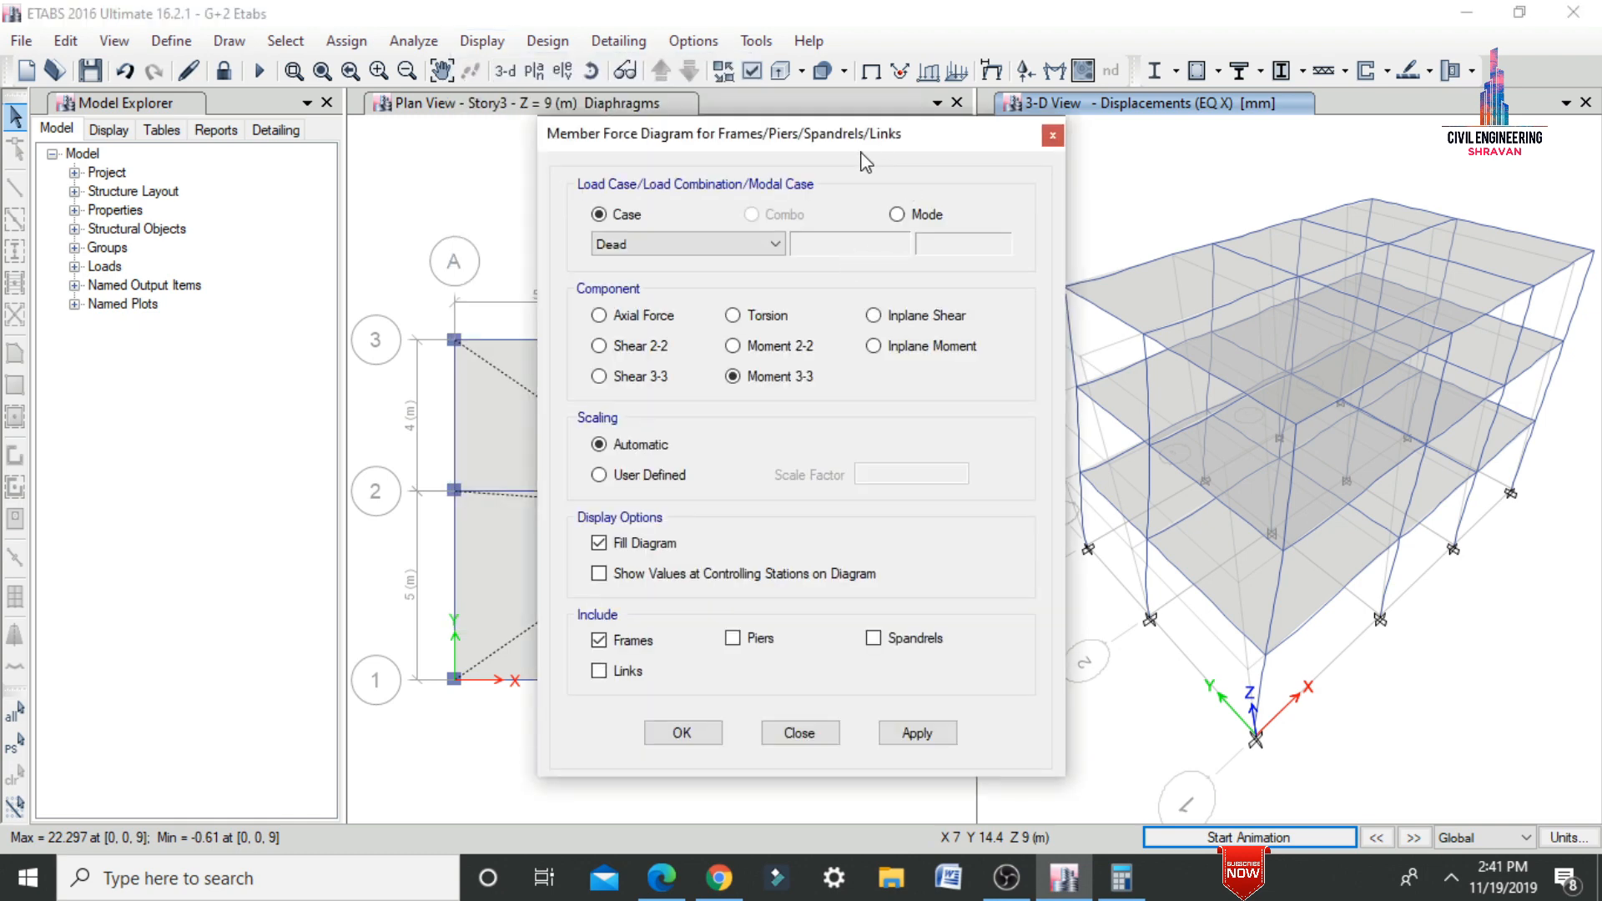
drag(703, 156, 364, 15)
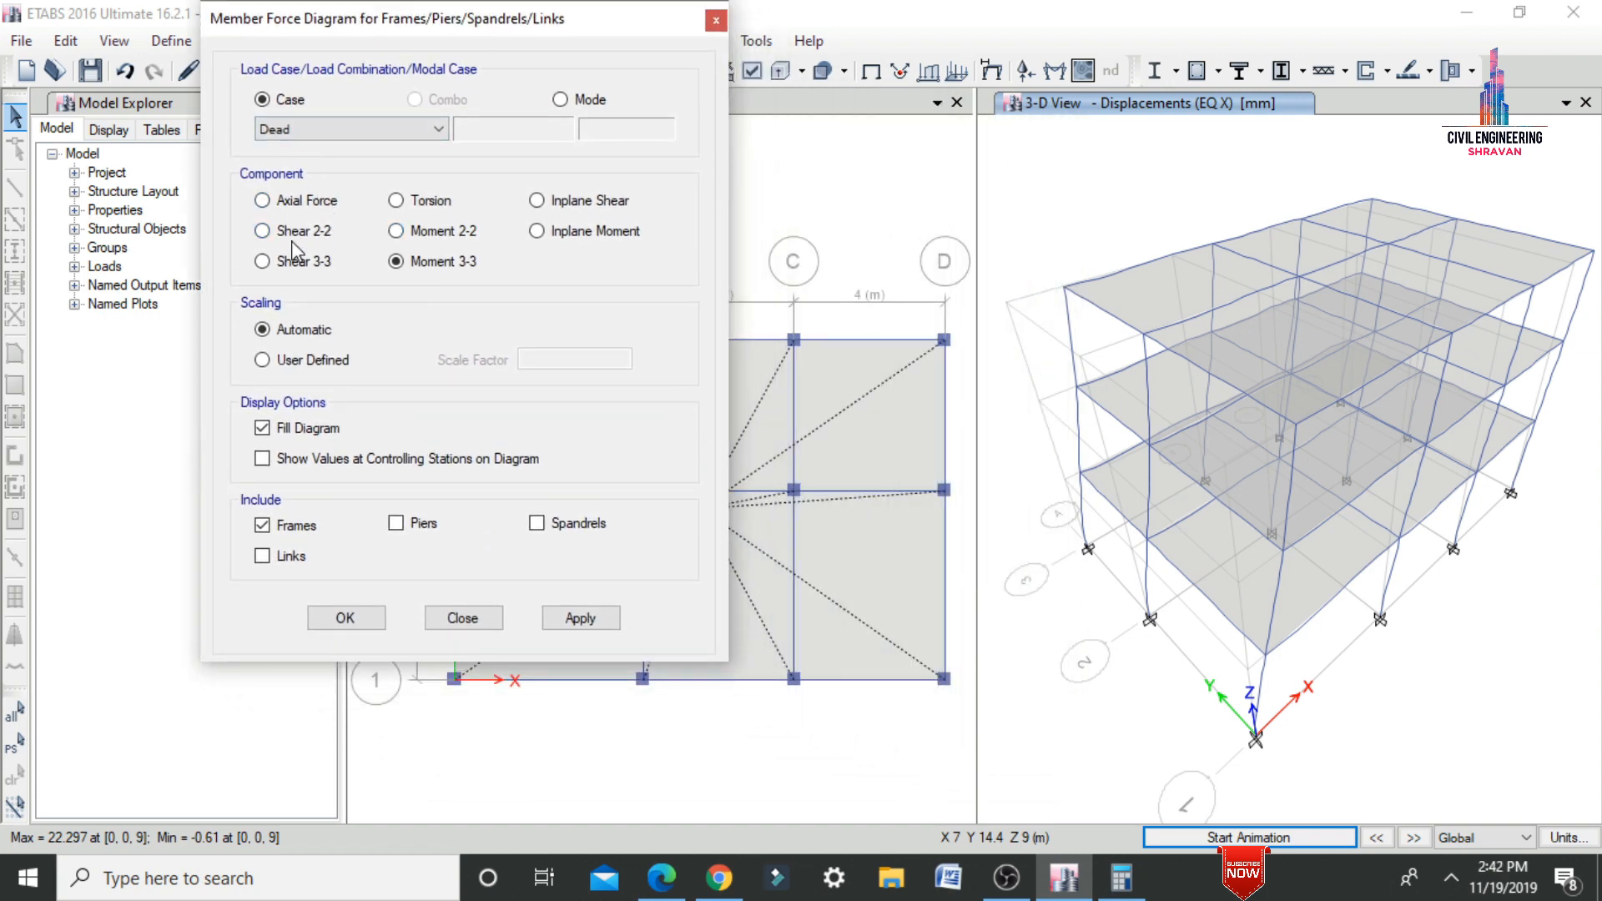
click(580, 617)
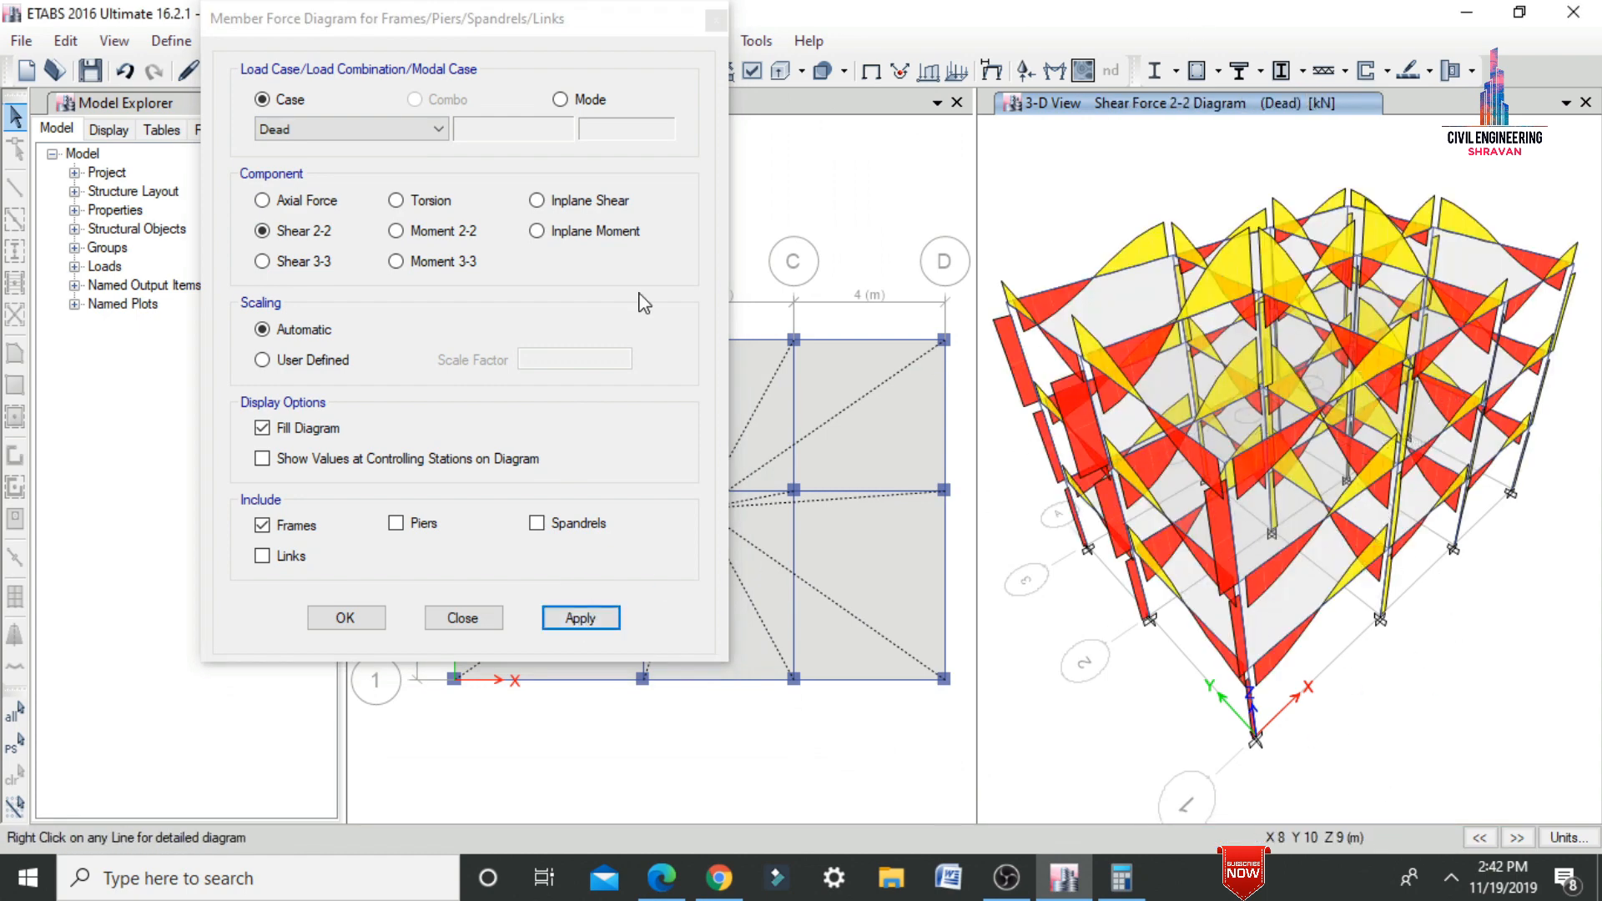
click(397, 231)
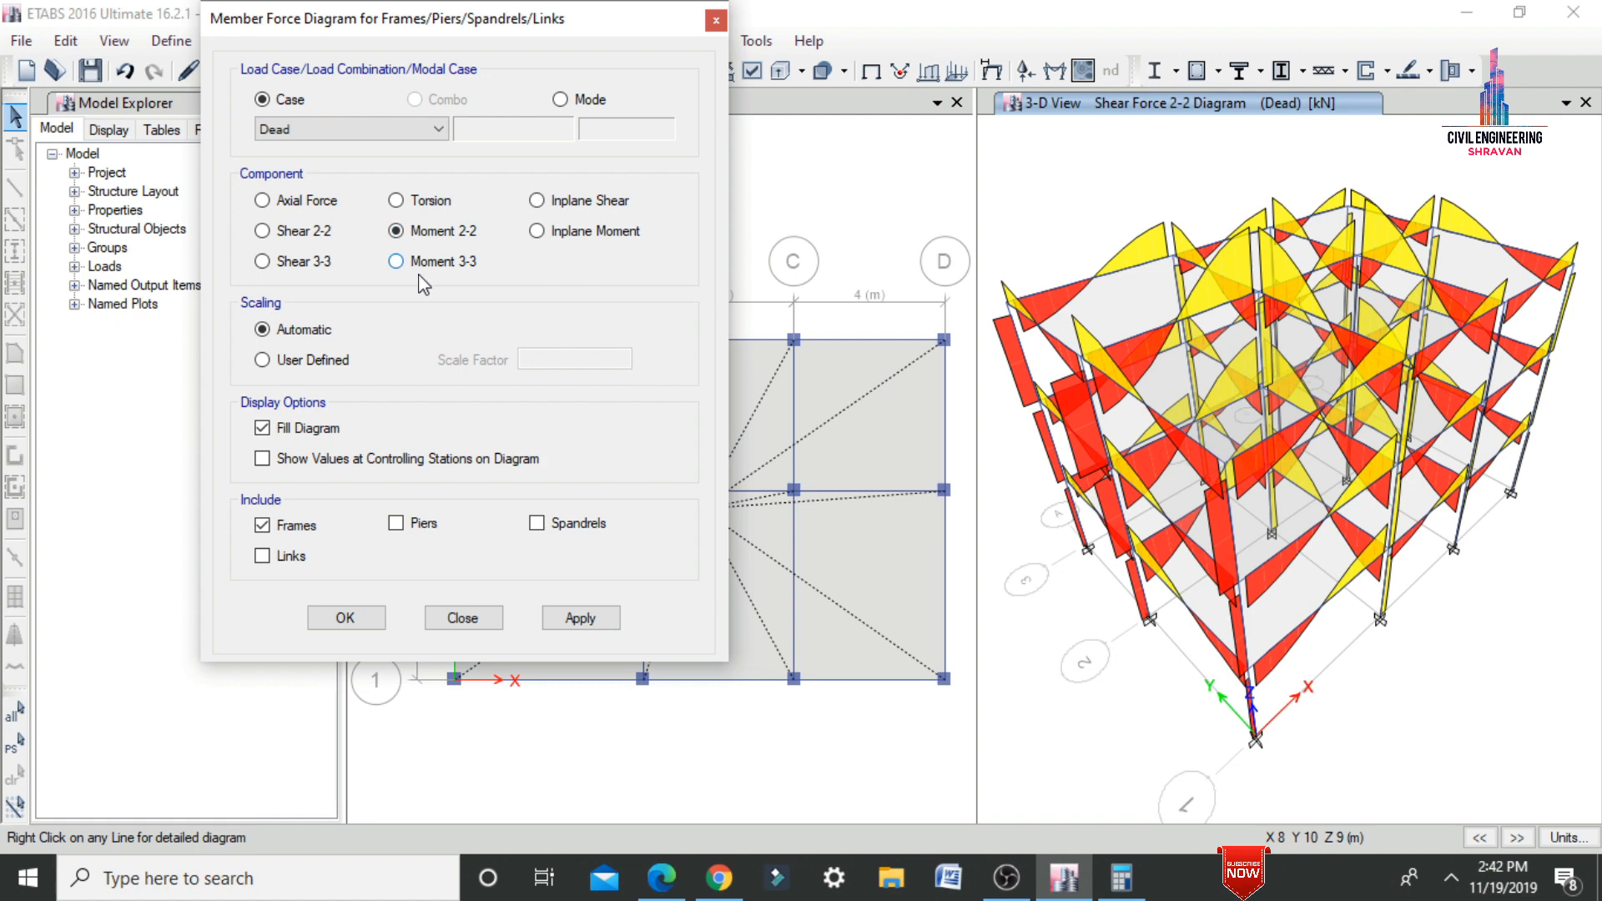
click(581, 618)
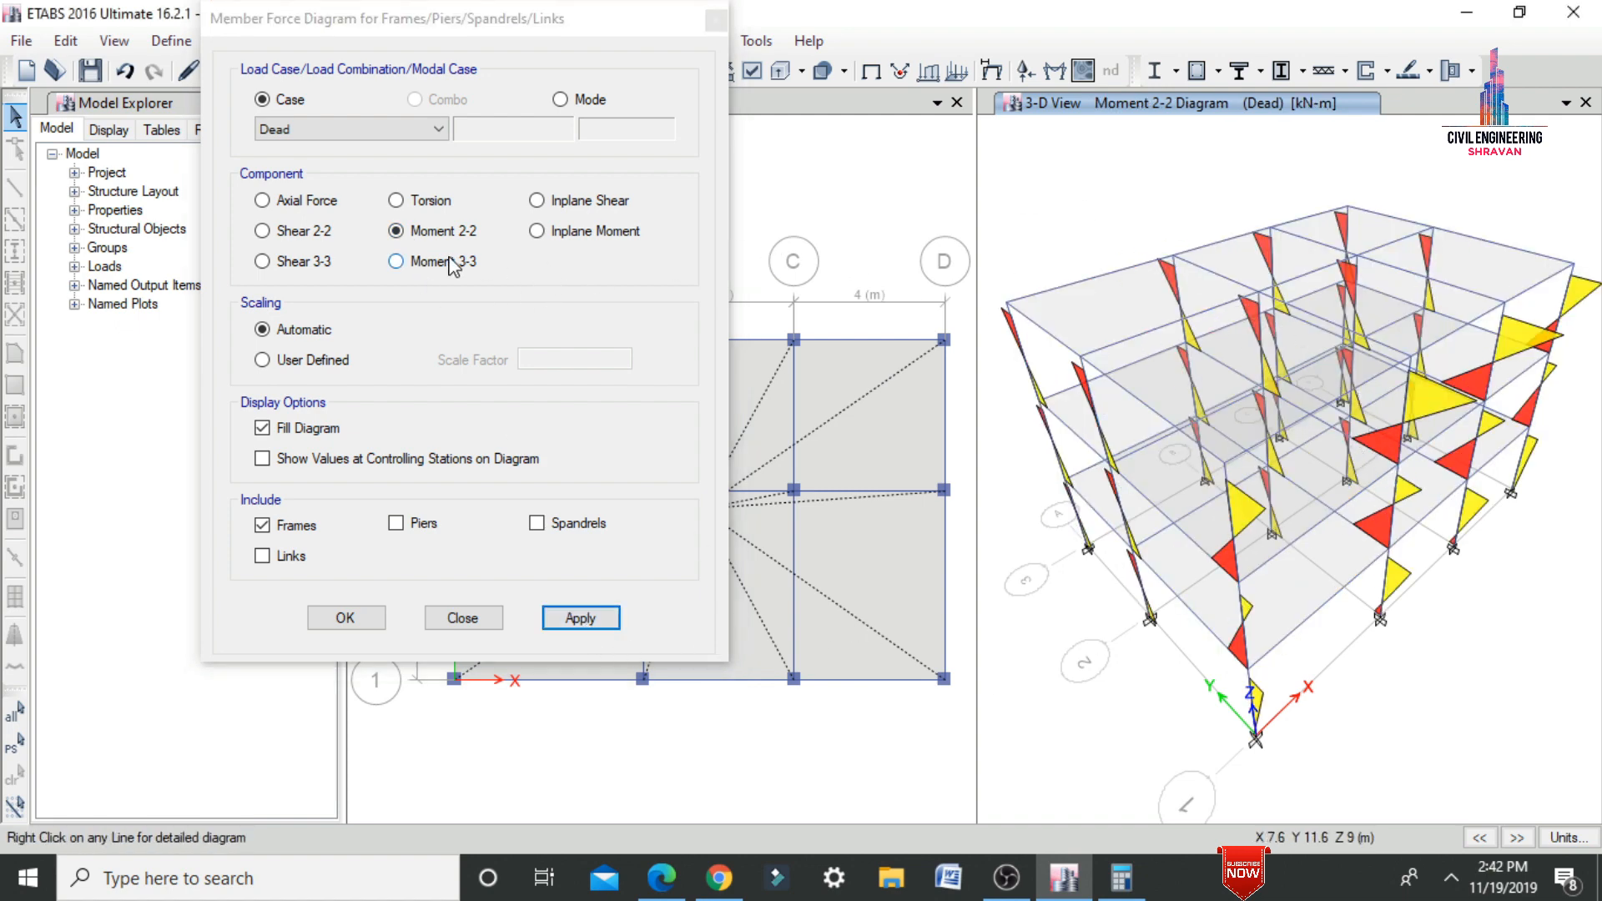
- Display the frame Shear 3-3 and Moment 3-3 diagrams for the Dead load case
click(305, 266)
click(580, 619)
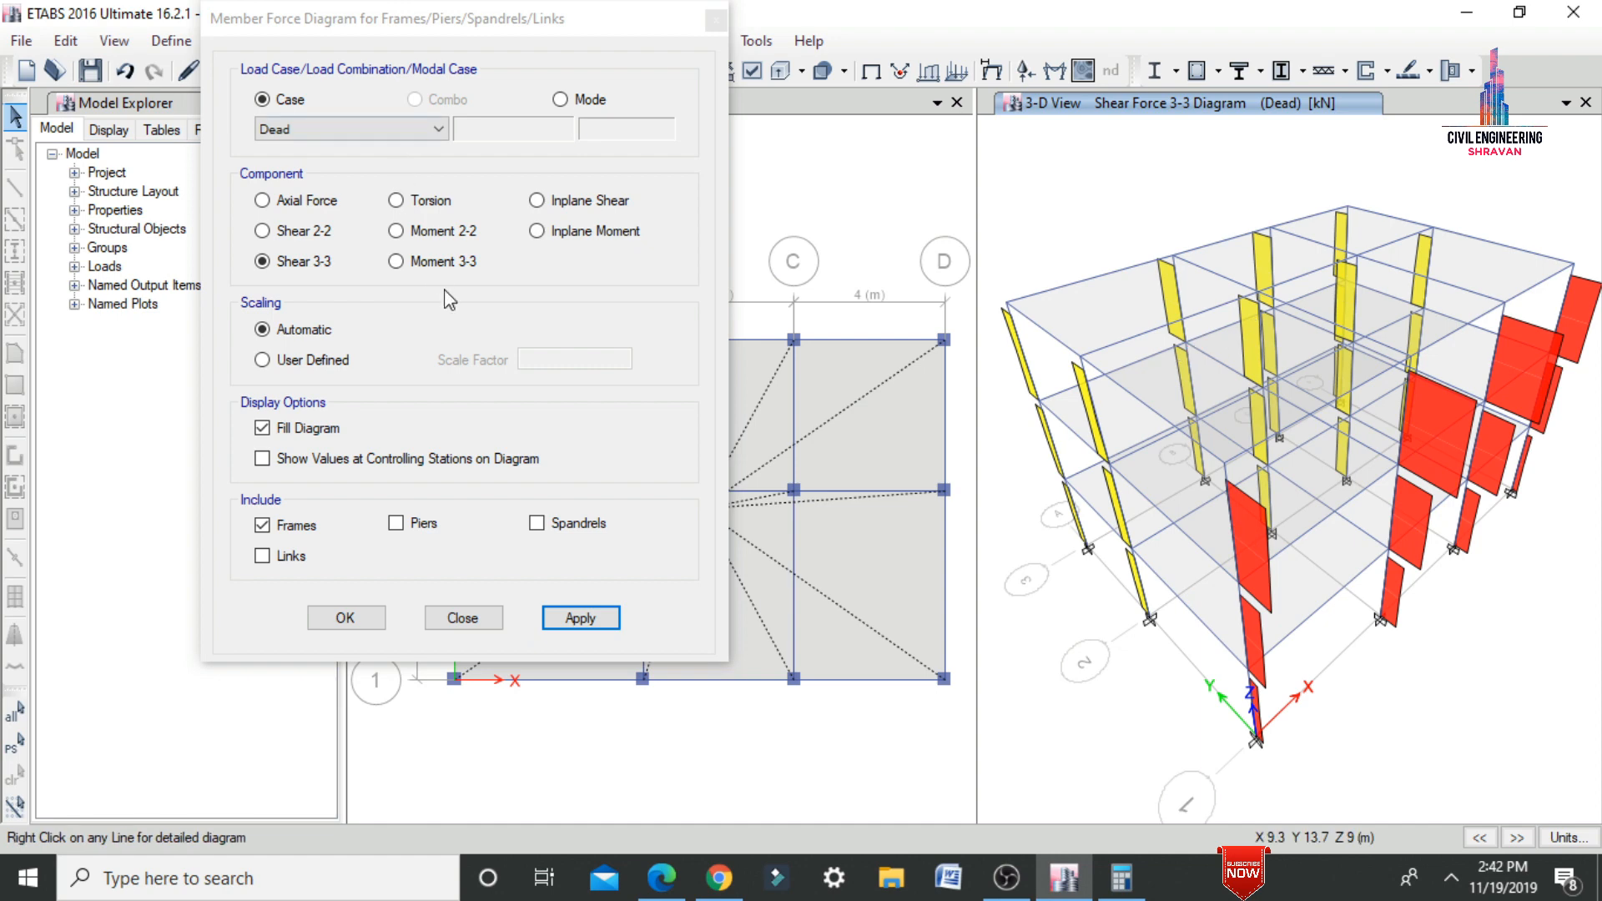
click(426, 264)
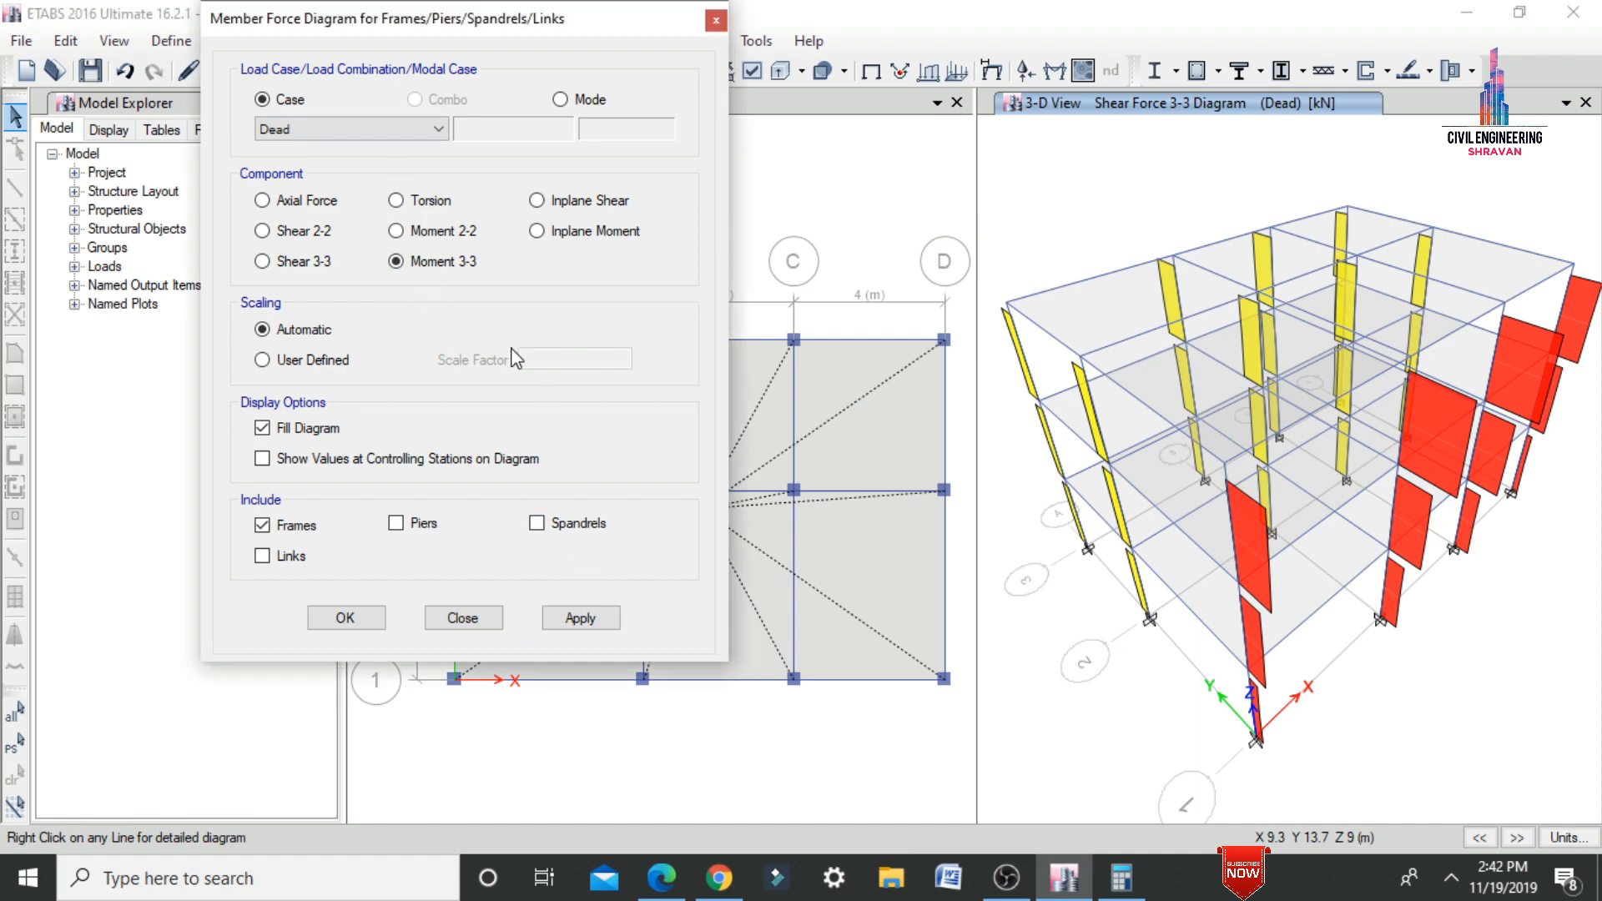
click(580, 618)
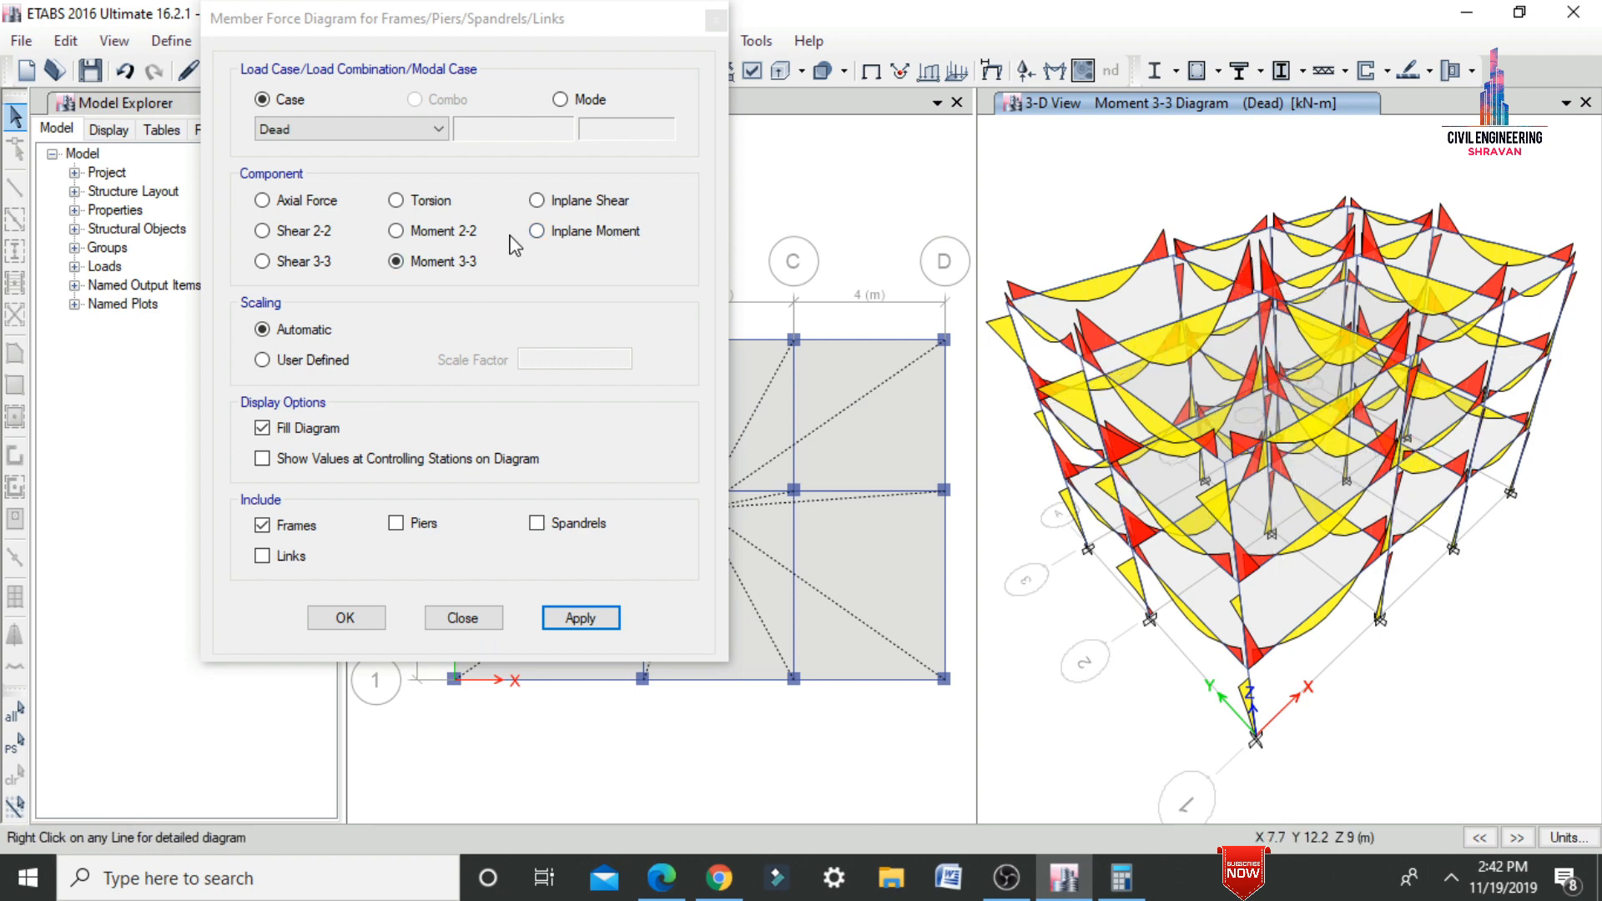
- Display the frame Axial Force and Torsion diagrams for the Dead load case, and close the force diagram settings
click(309, 205)
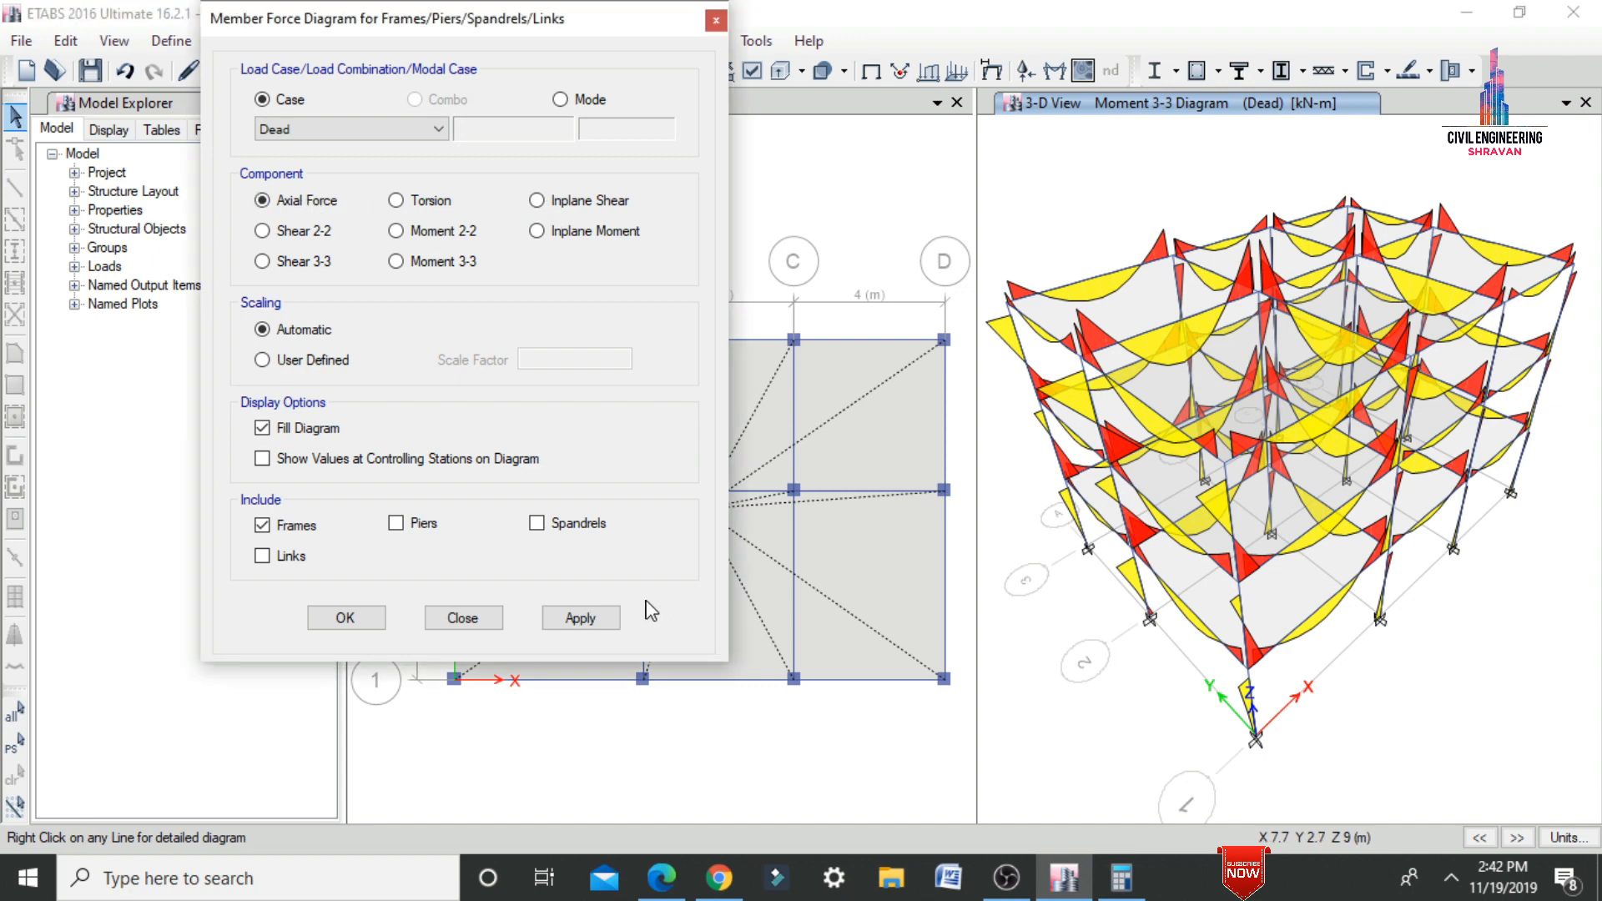
click(576, 619)
click(418, 203)
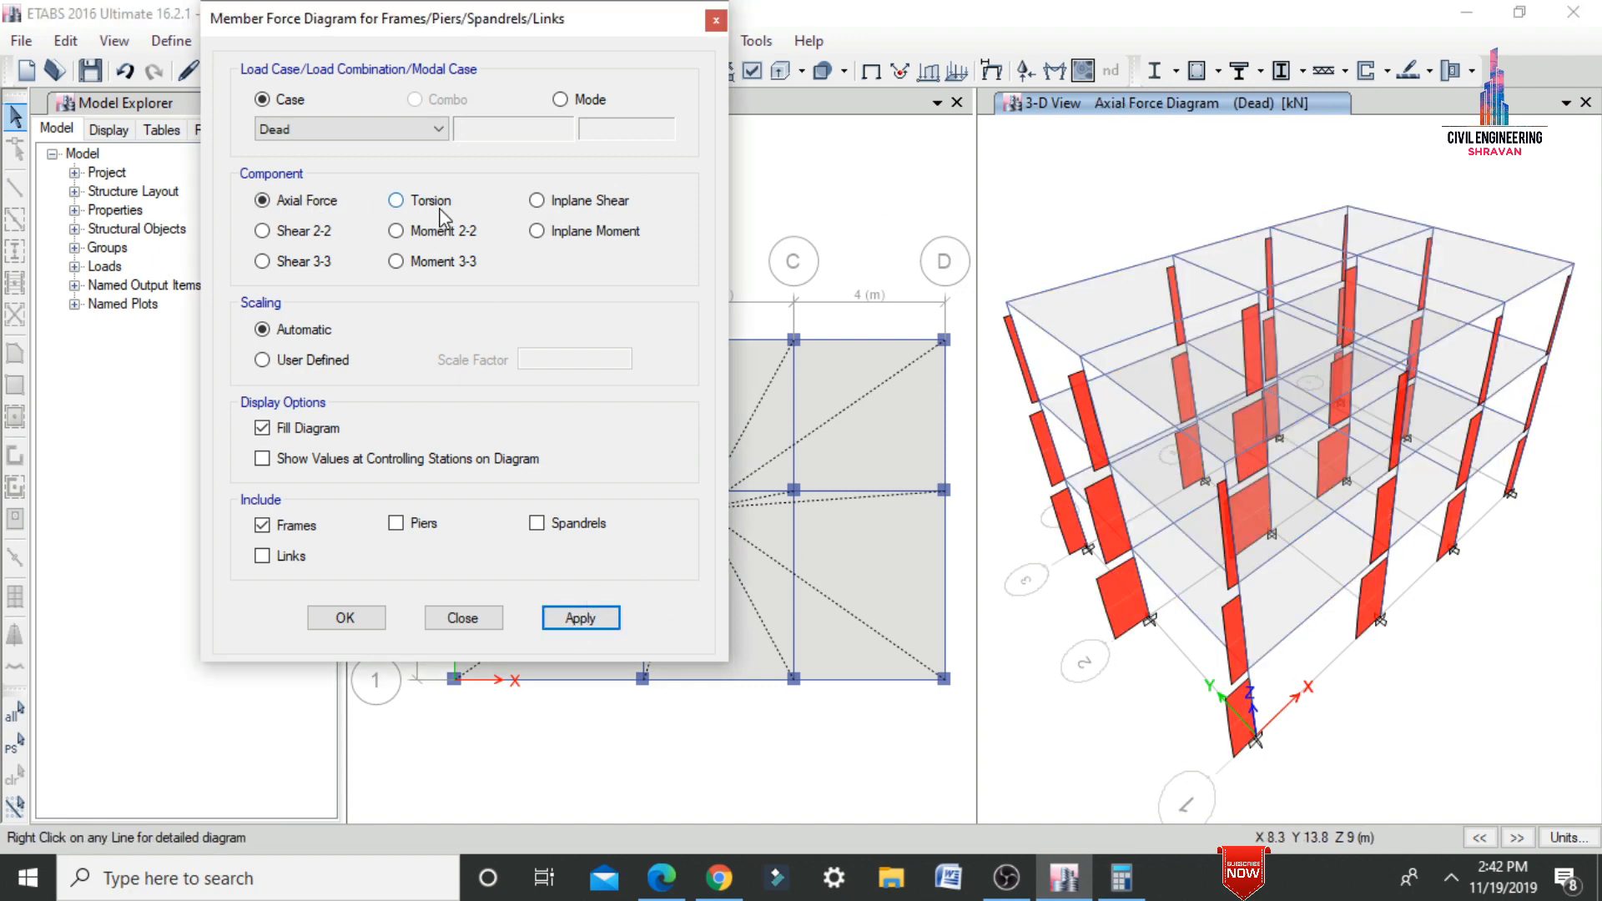
click(581, 616)
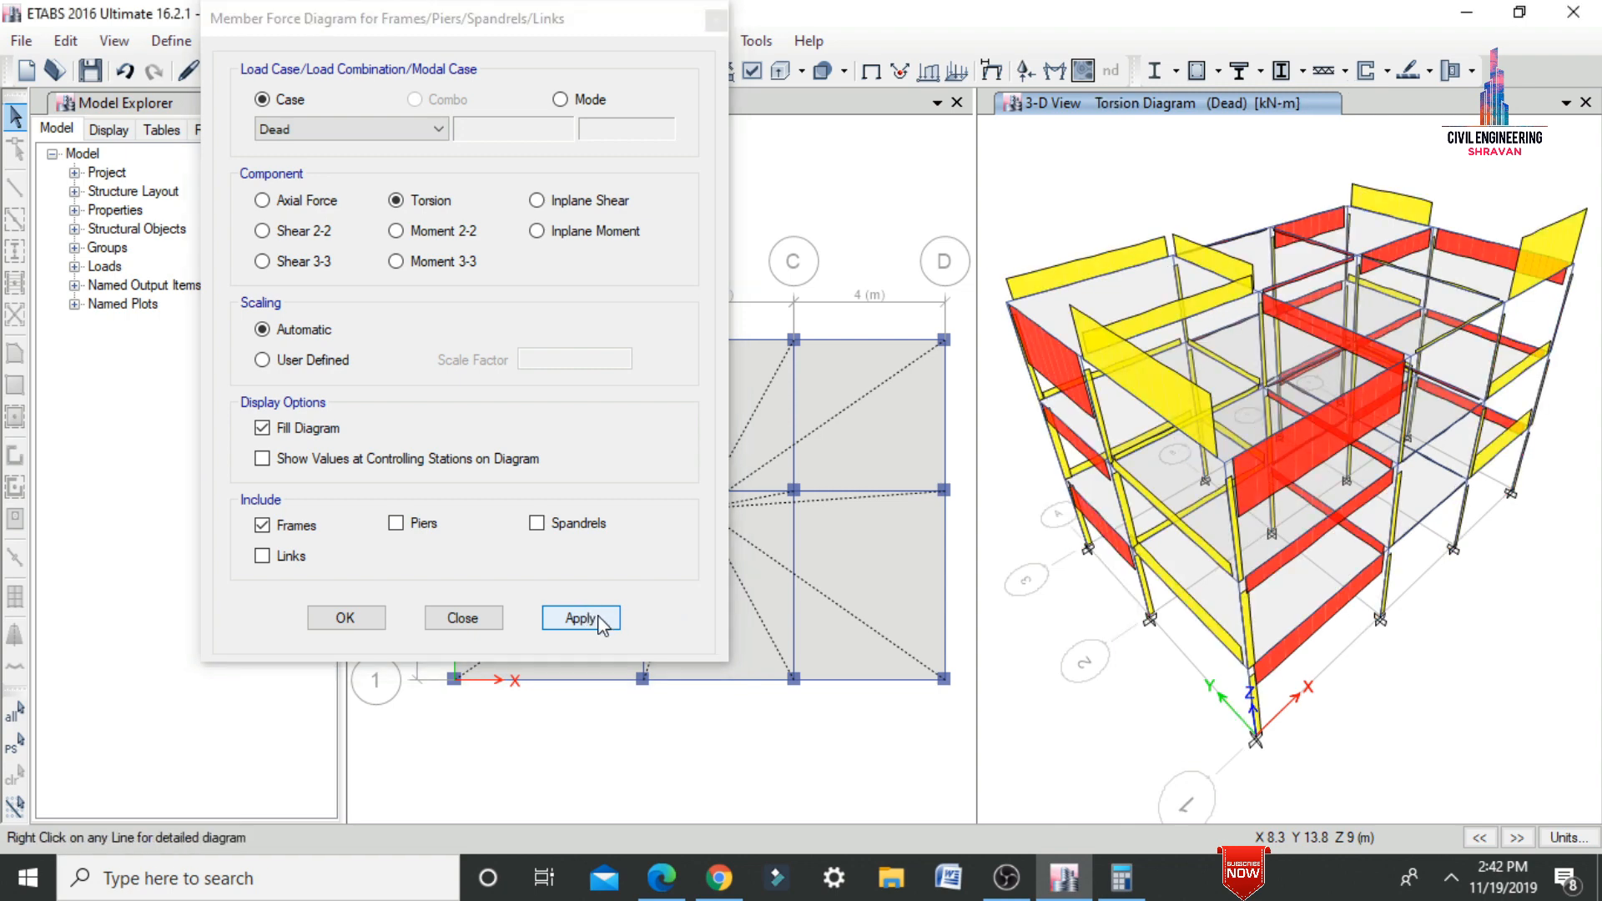
click(716, 18)
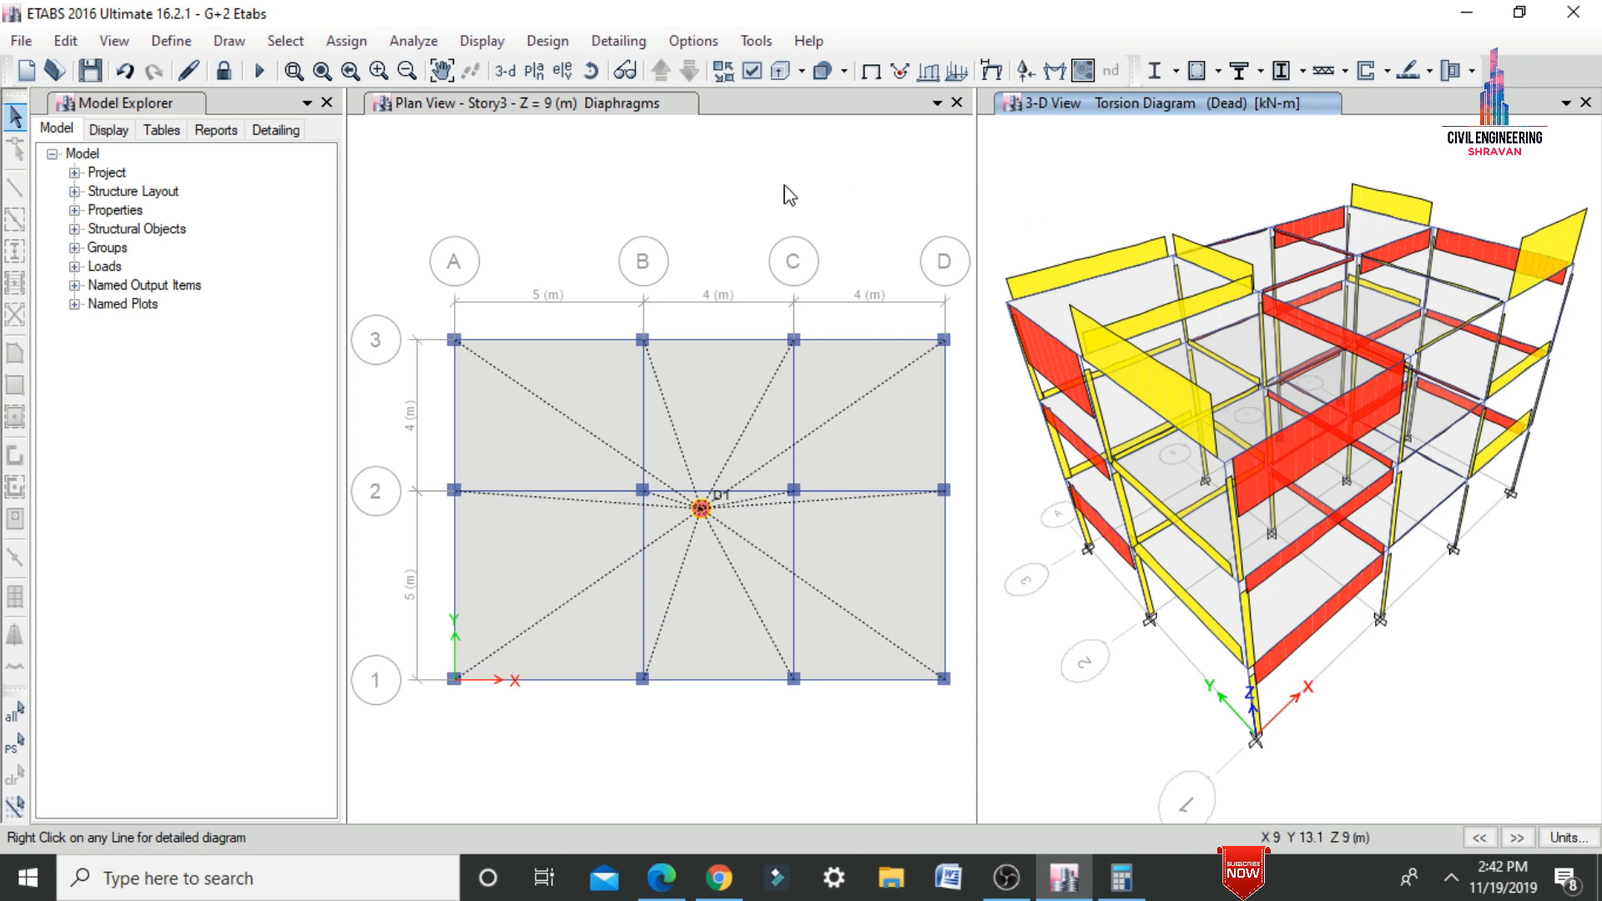
- Show the analysis result tables for Story Drifts, Base Reactions, Modal Periods and Frequencies, and Beam Forces
click(480, 43)
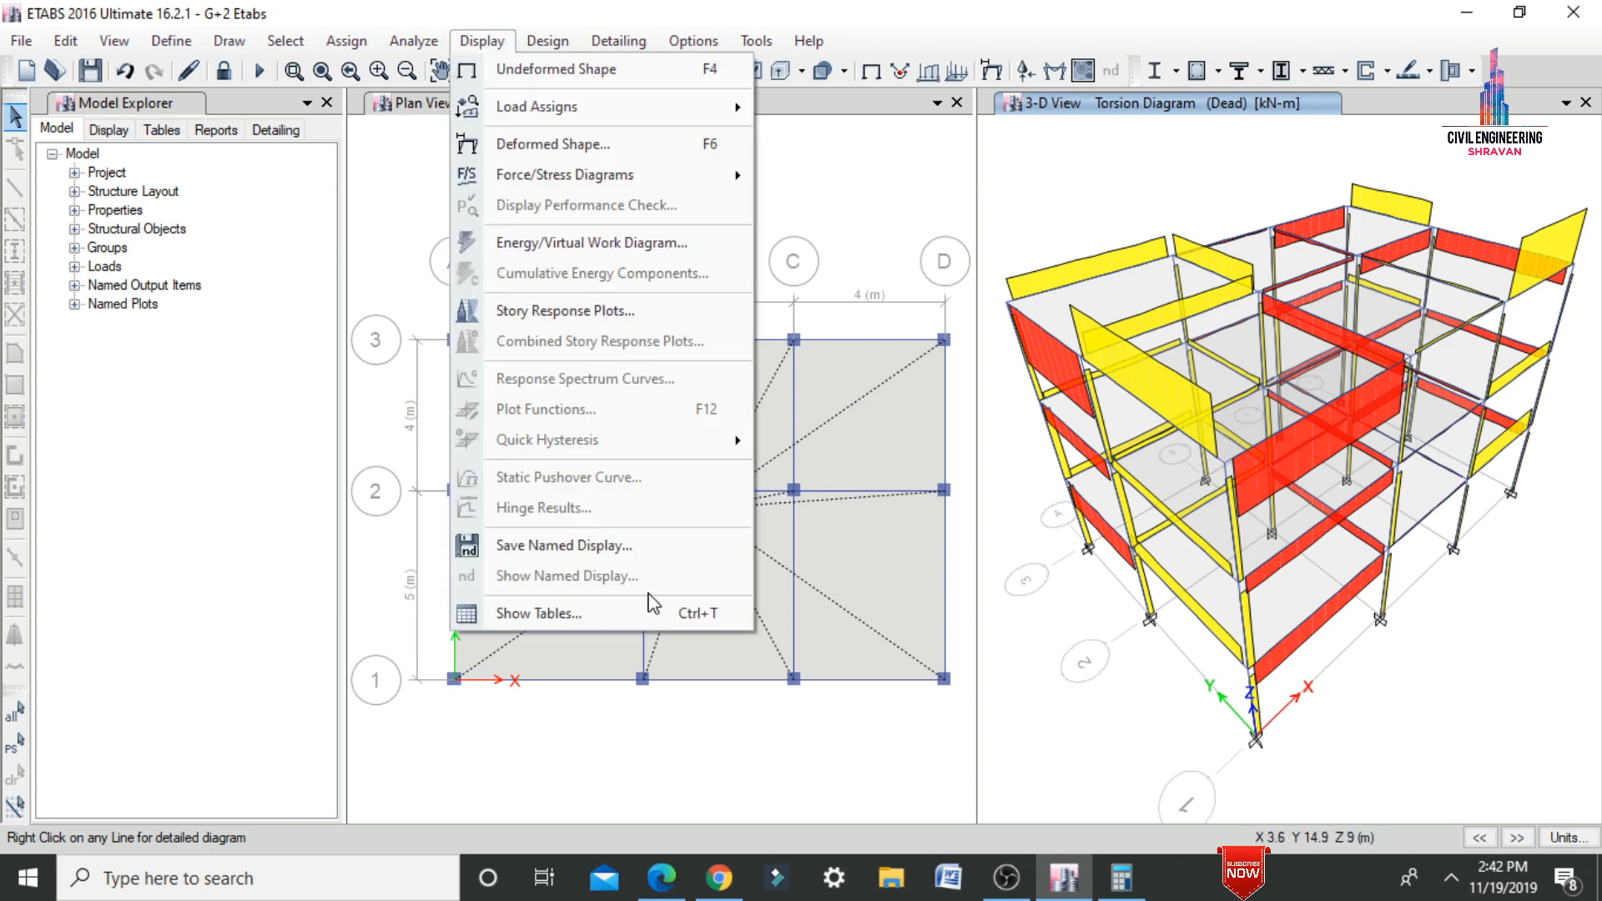
click(630, 614)
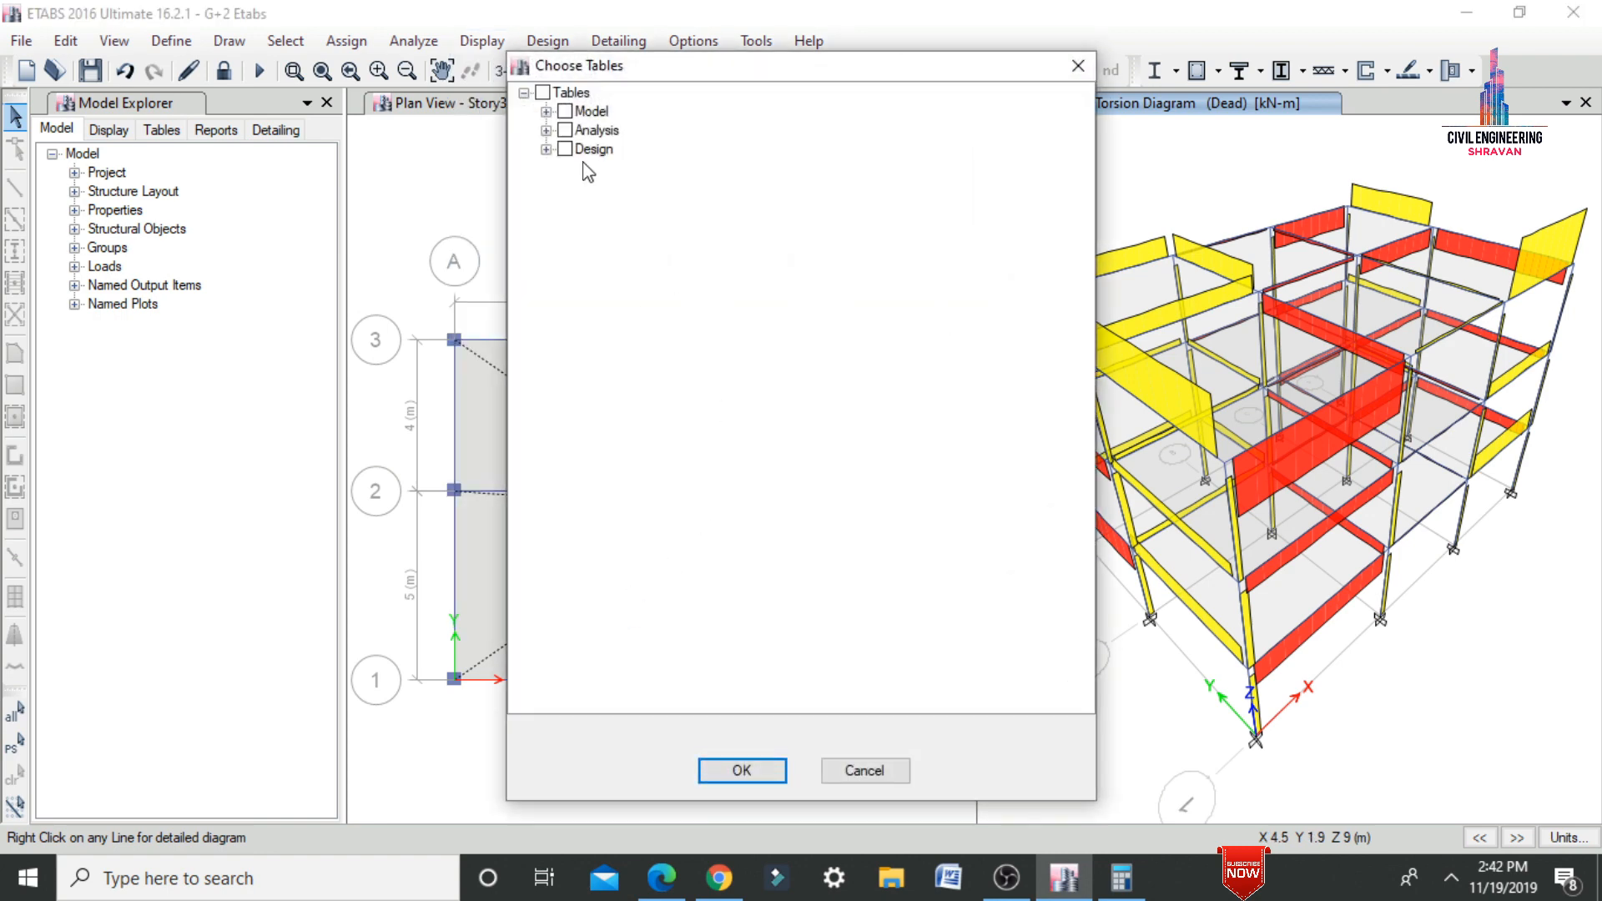
click(546, 131)
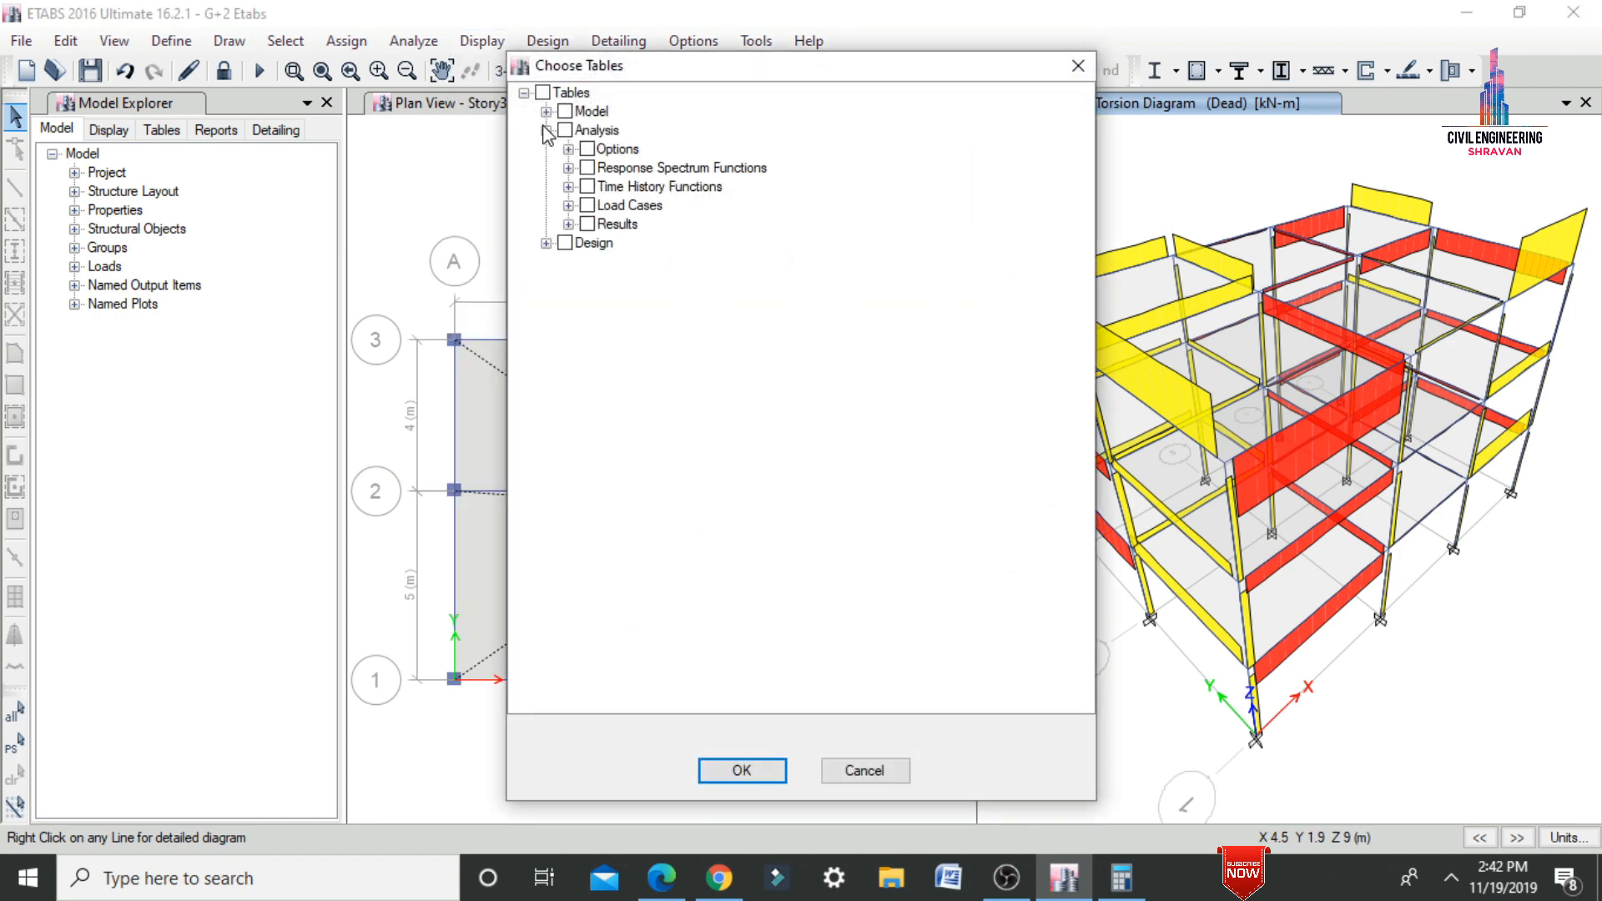
click(569, 225)
click(590, 244)
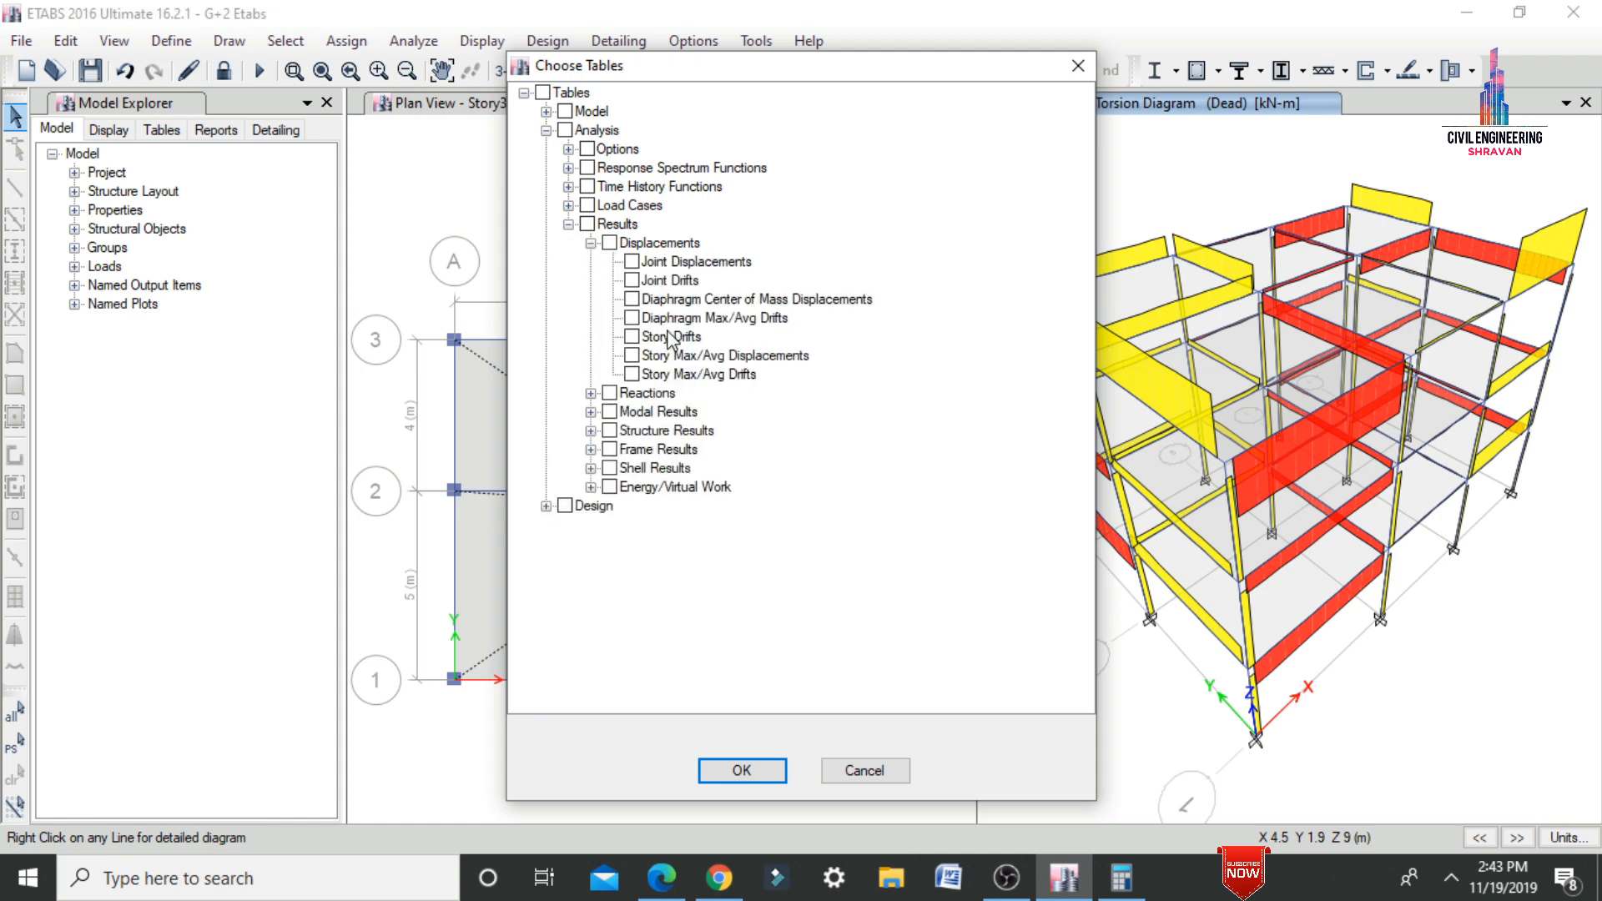
click(670, 337)
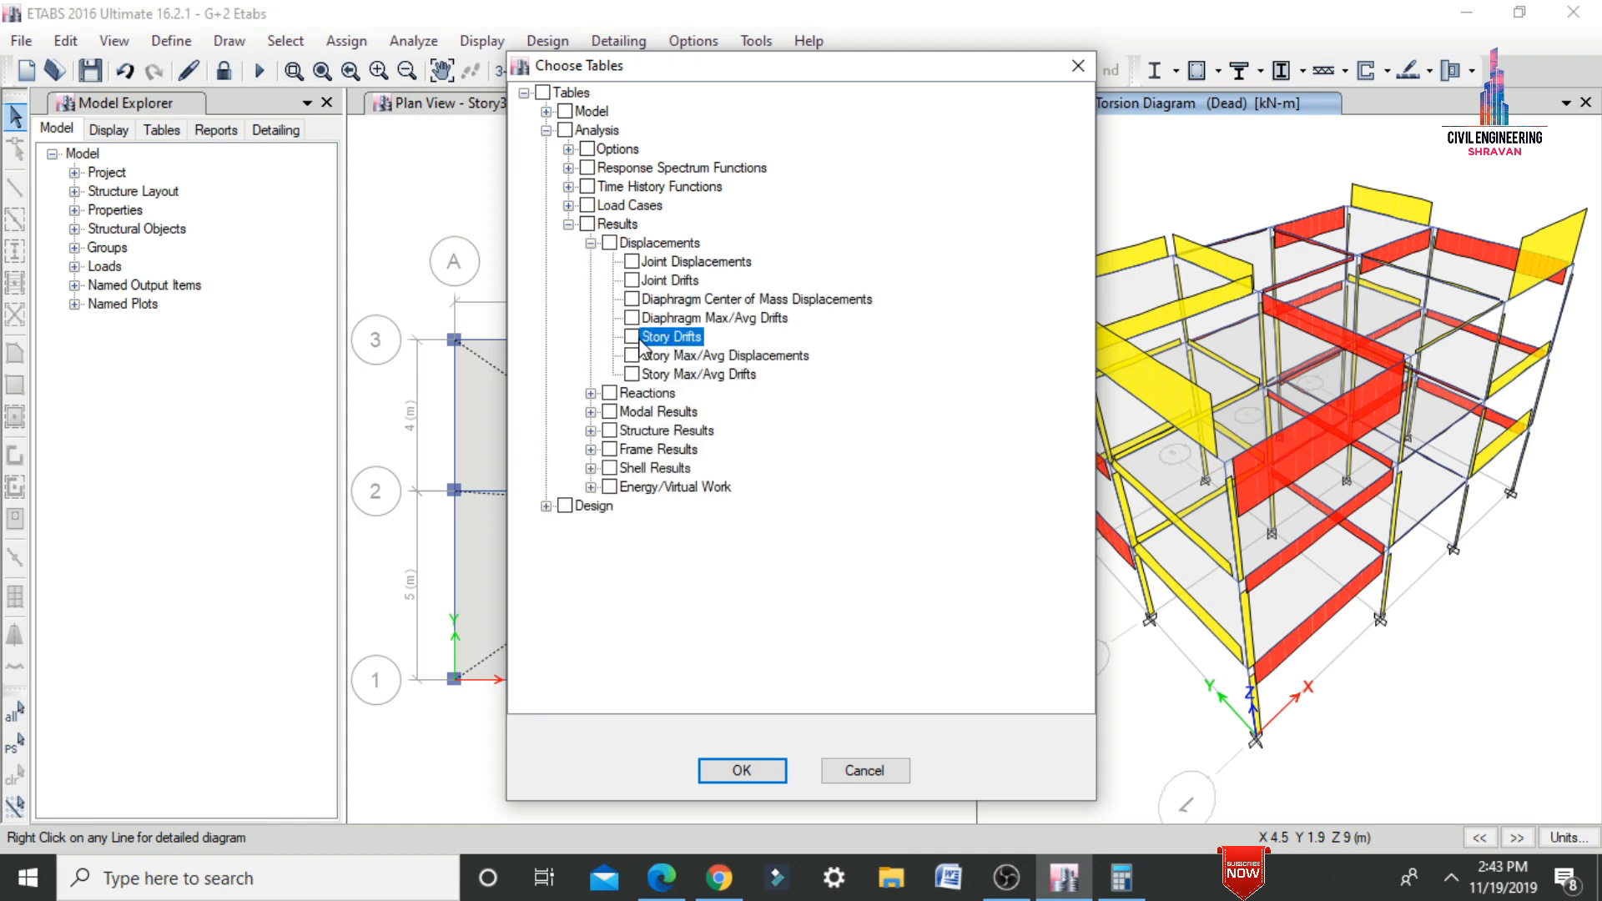
click(591, 412)
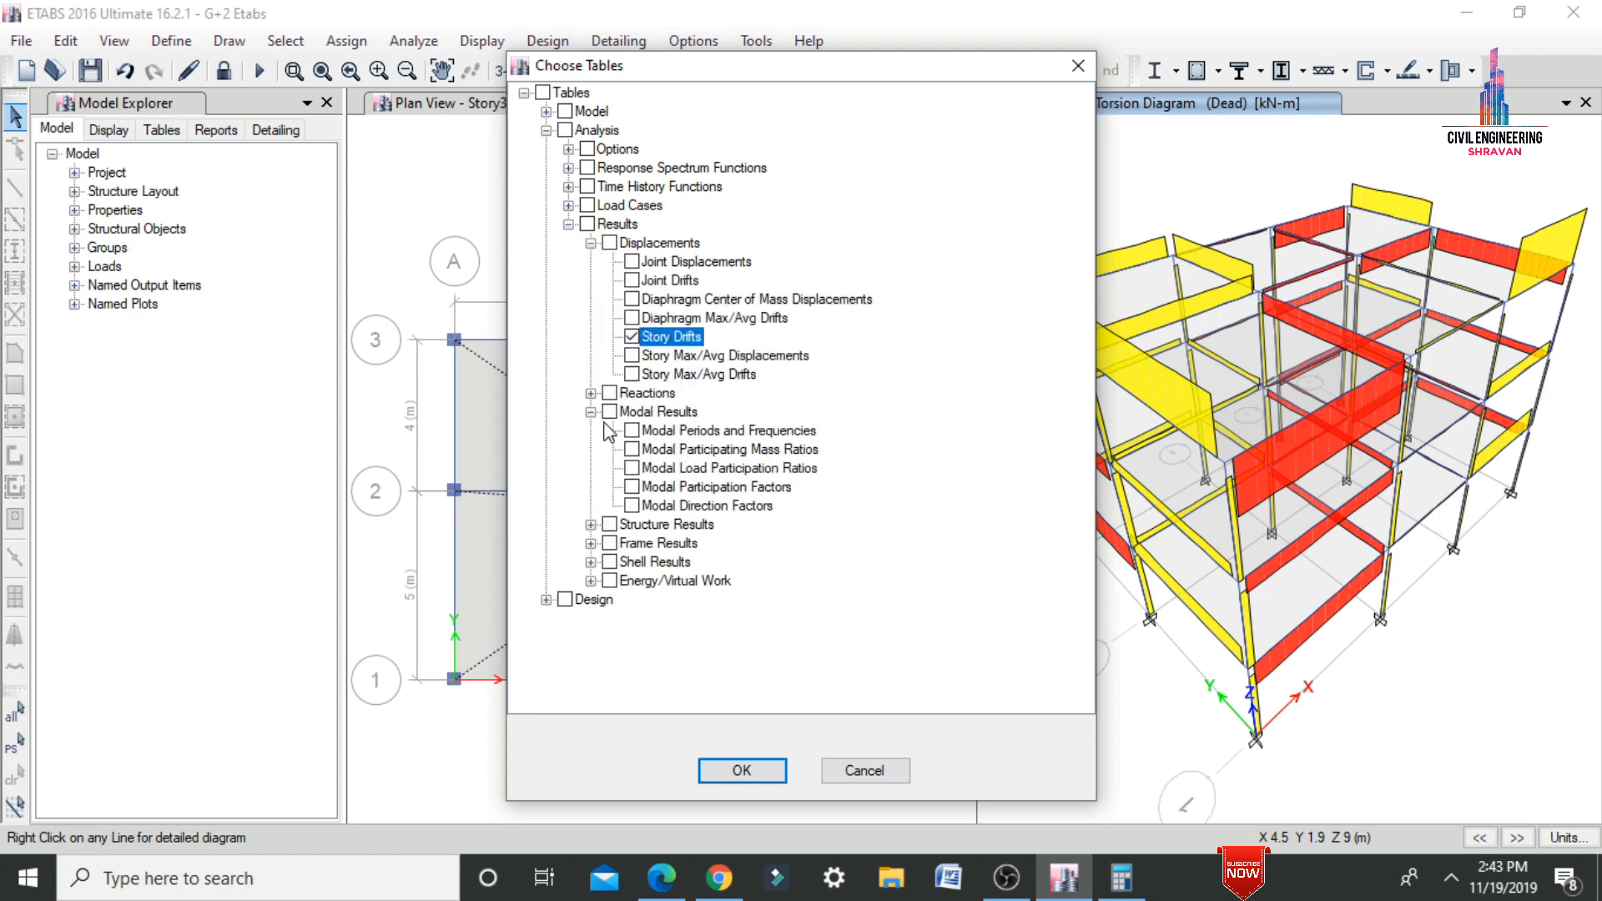
click(655, 432)
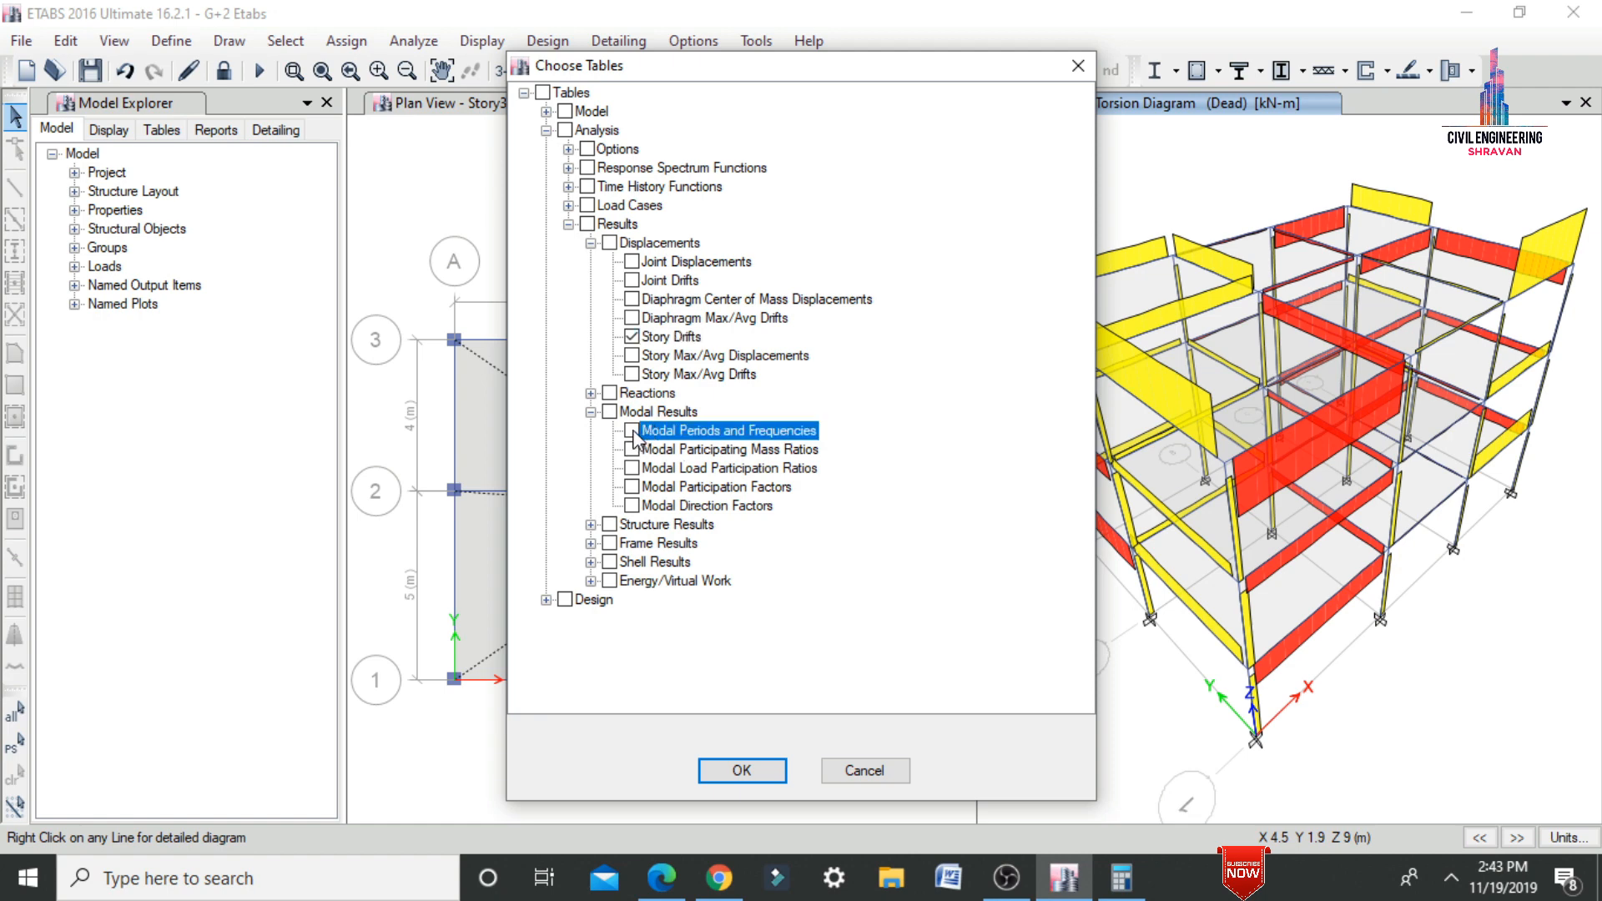
click(591, 394)
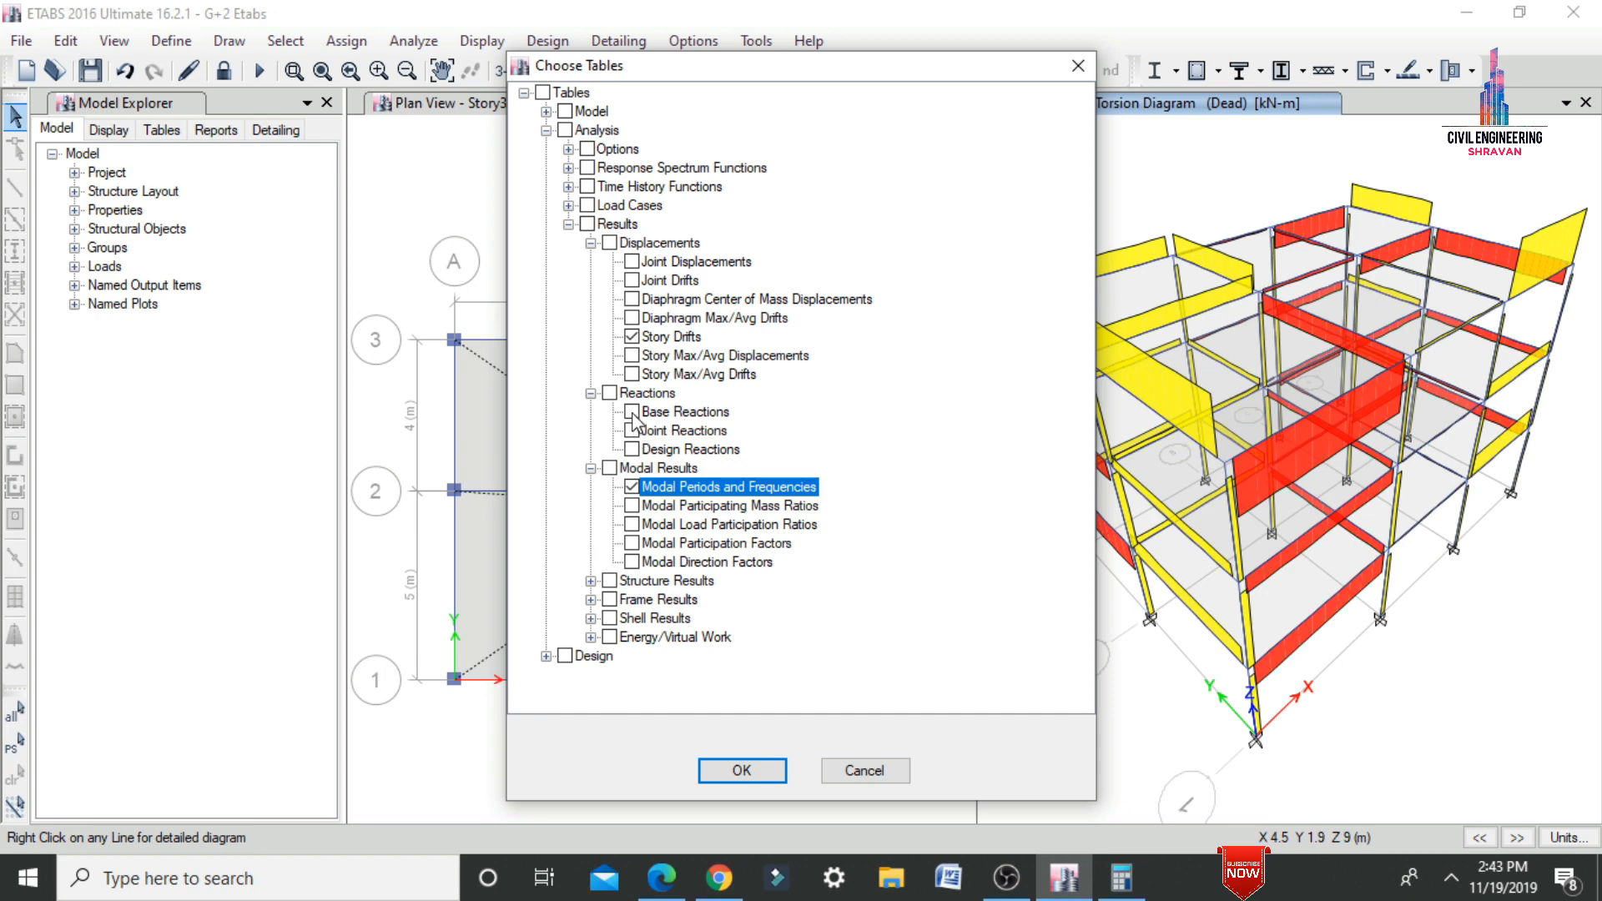
click(591, 600)
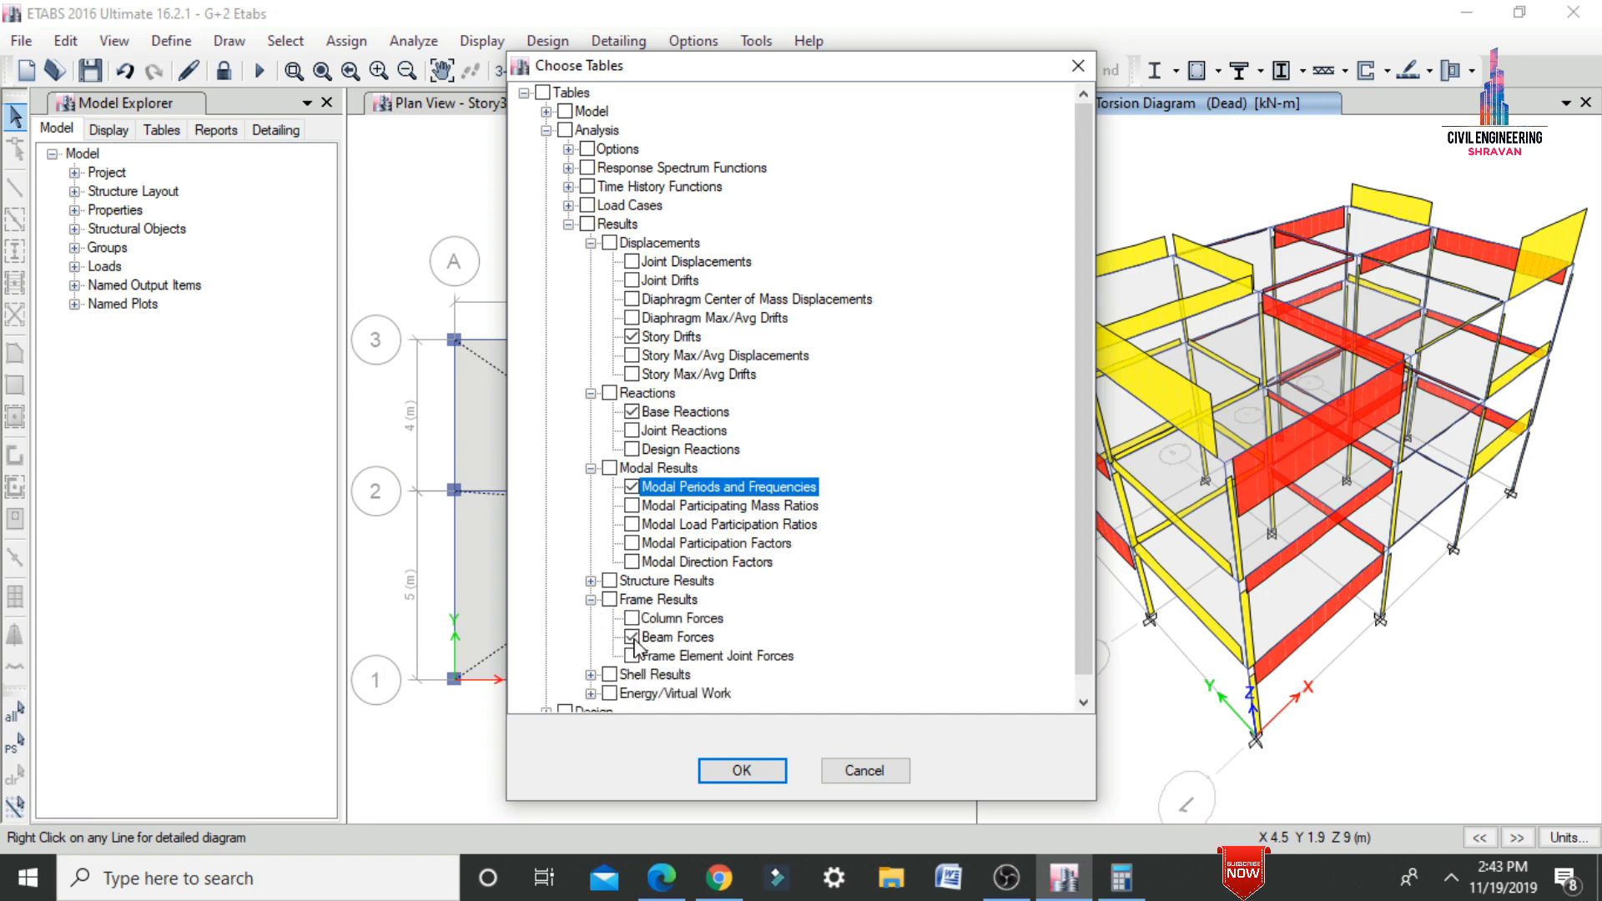
click(734, 766)
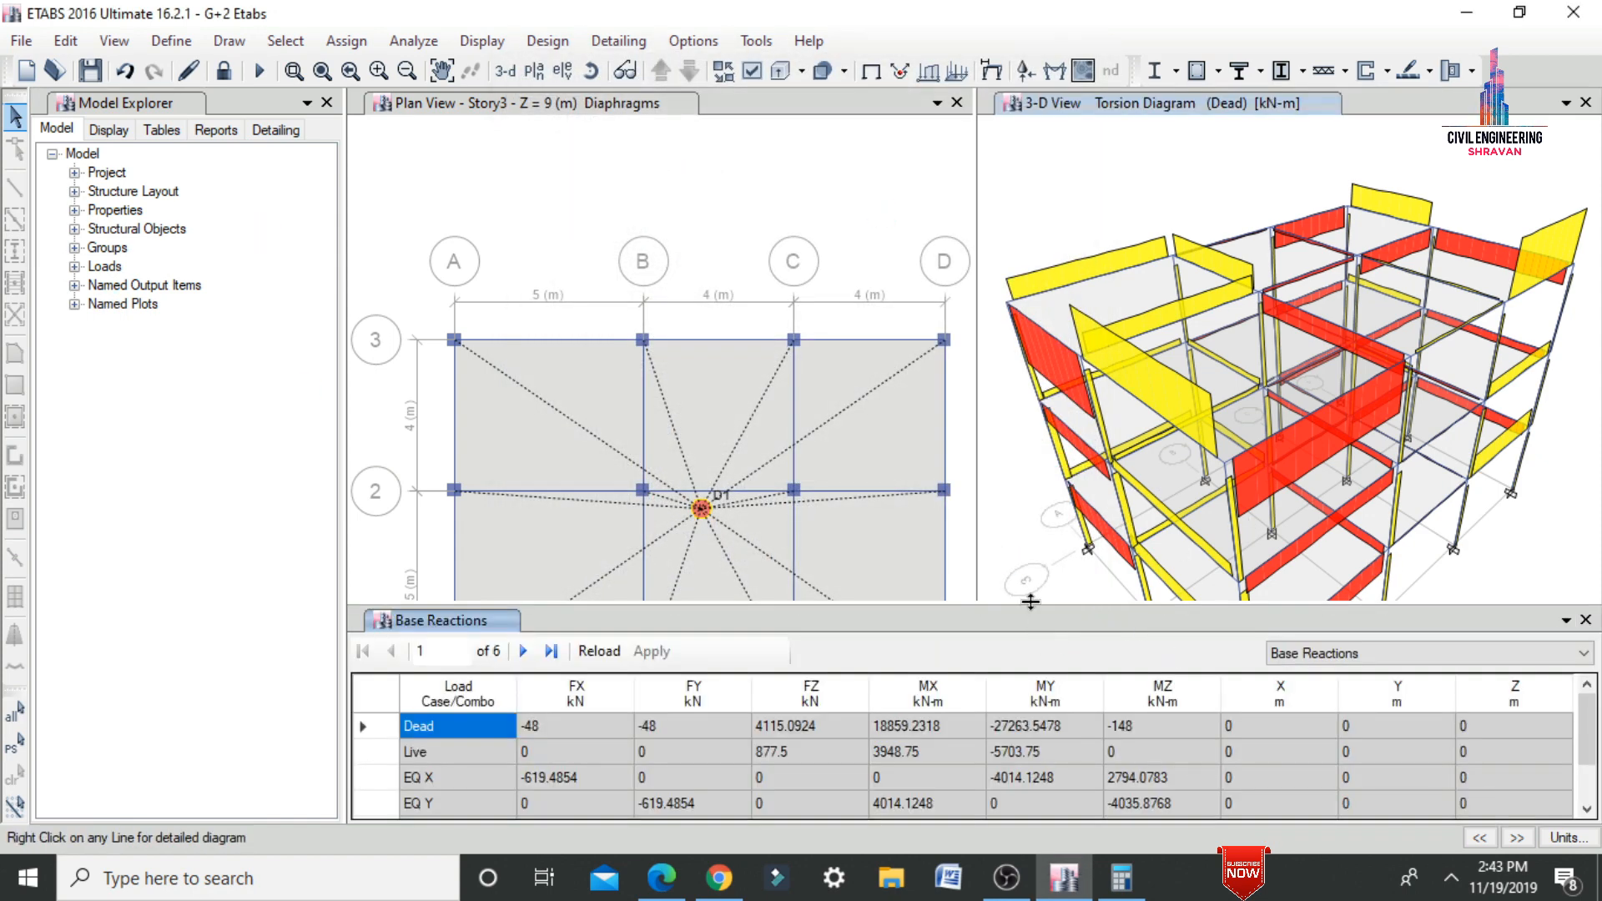
- Enlarge the results table area, review the Base Reactions, Beam Forces, Modal Periods and Frequencies, and Story Drifts tables, and close it
drag(1032, 604, 1031, 237)
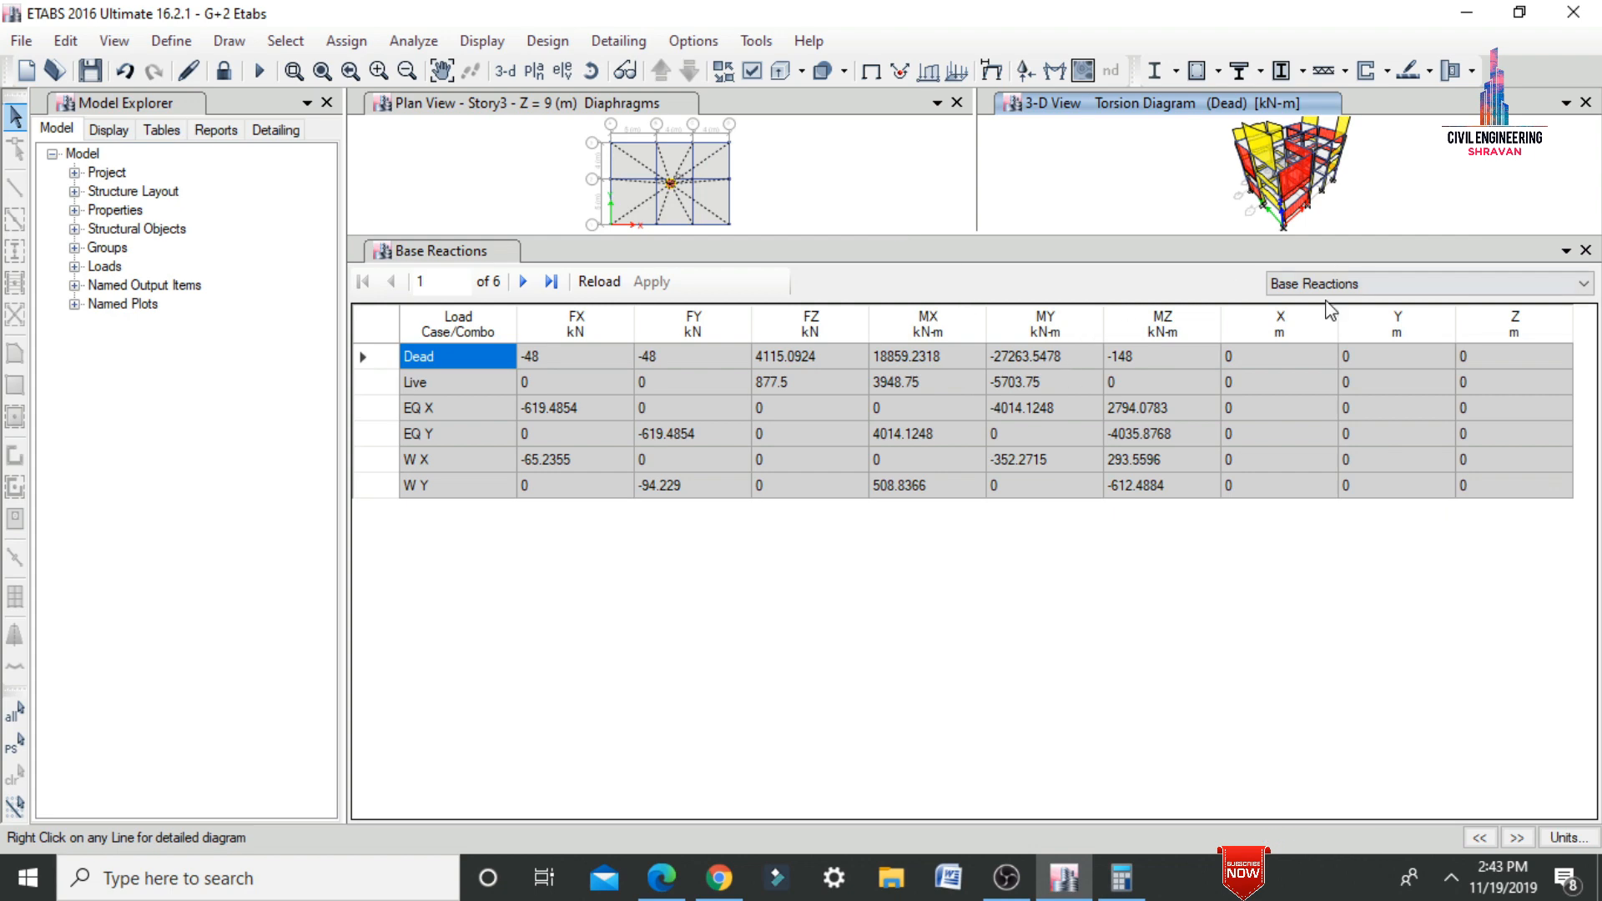
click(1326, 284)
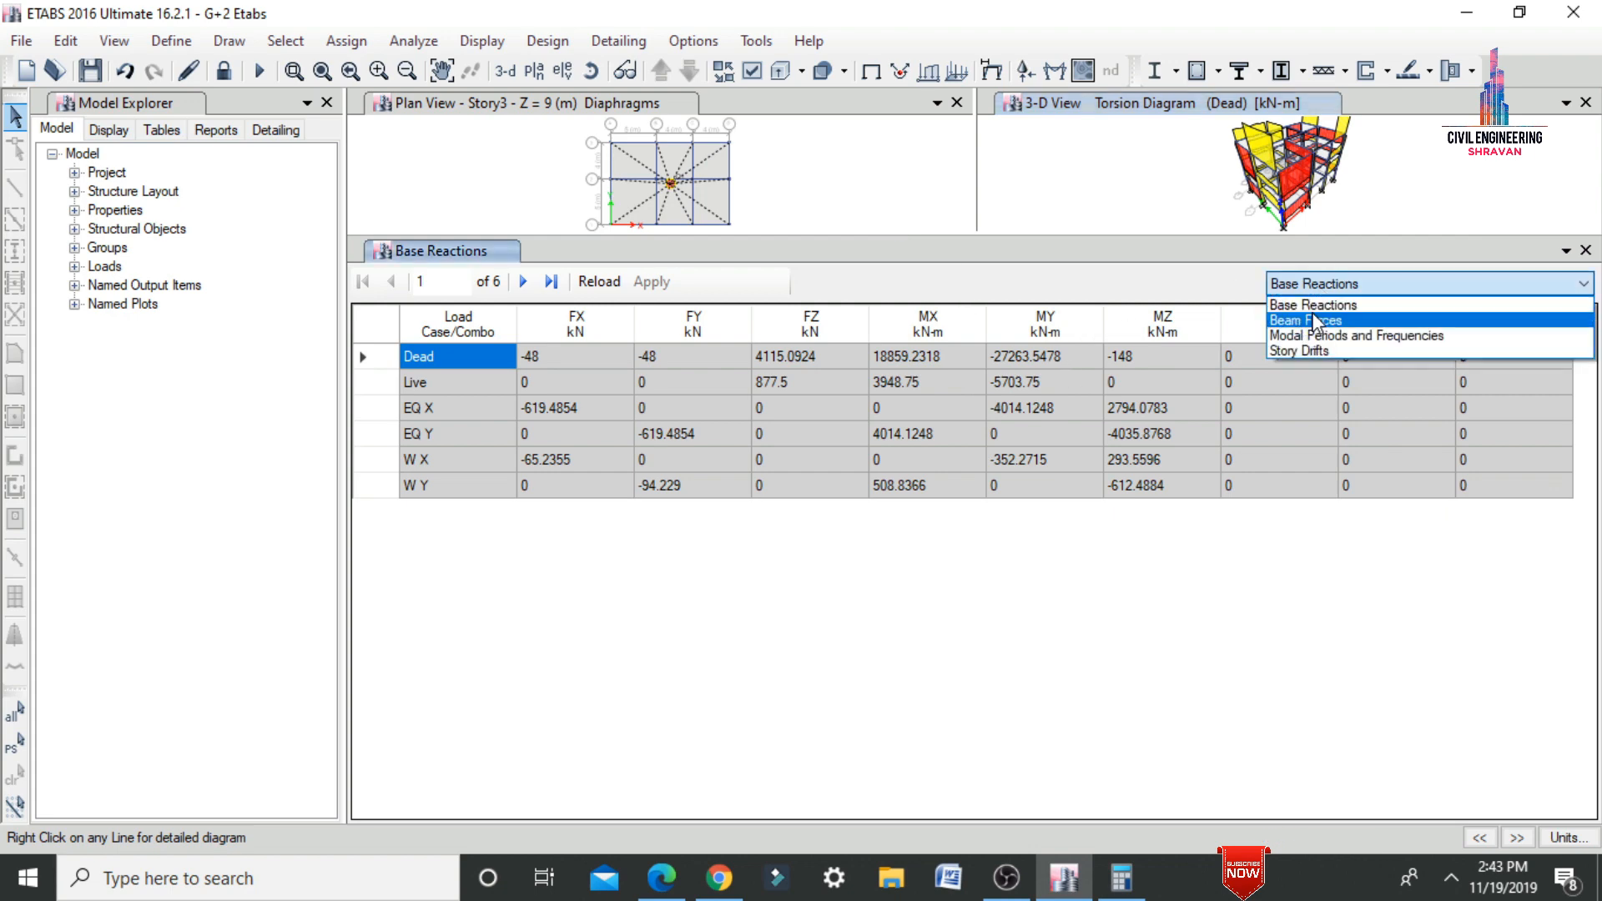
click(1323, 321)
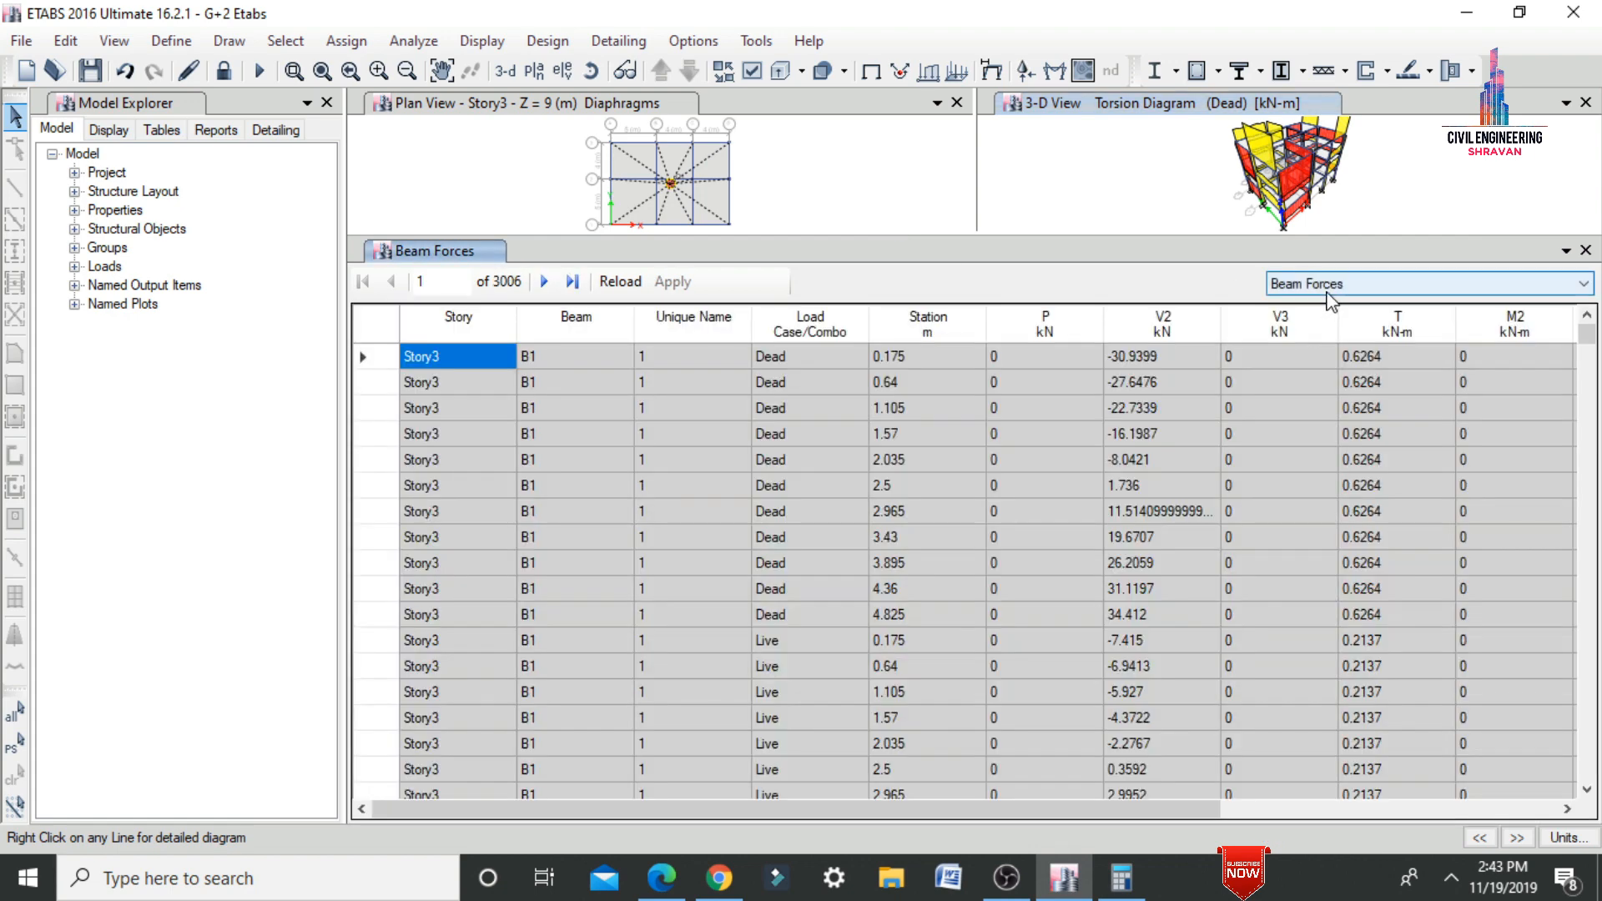
click(1325, 284)
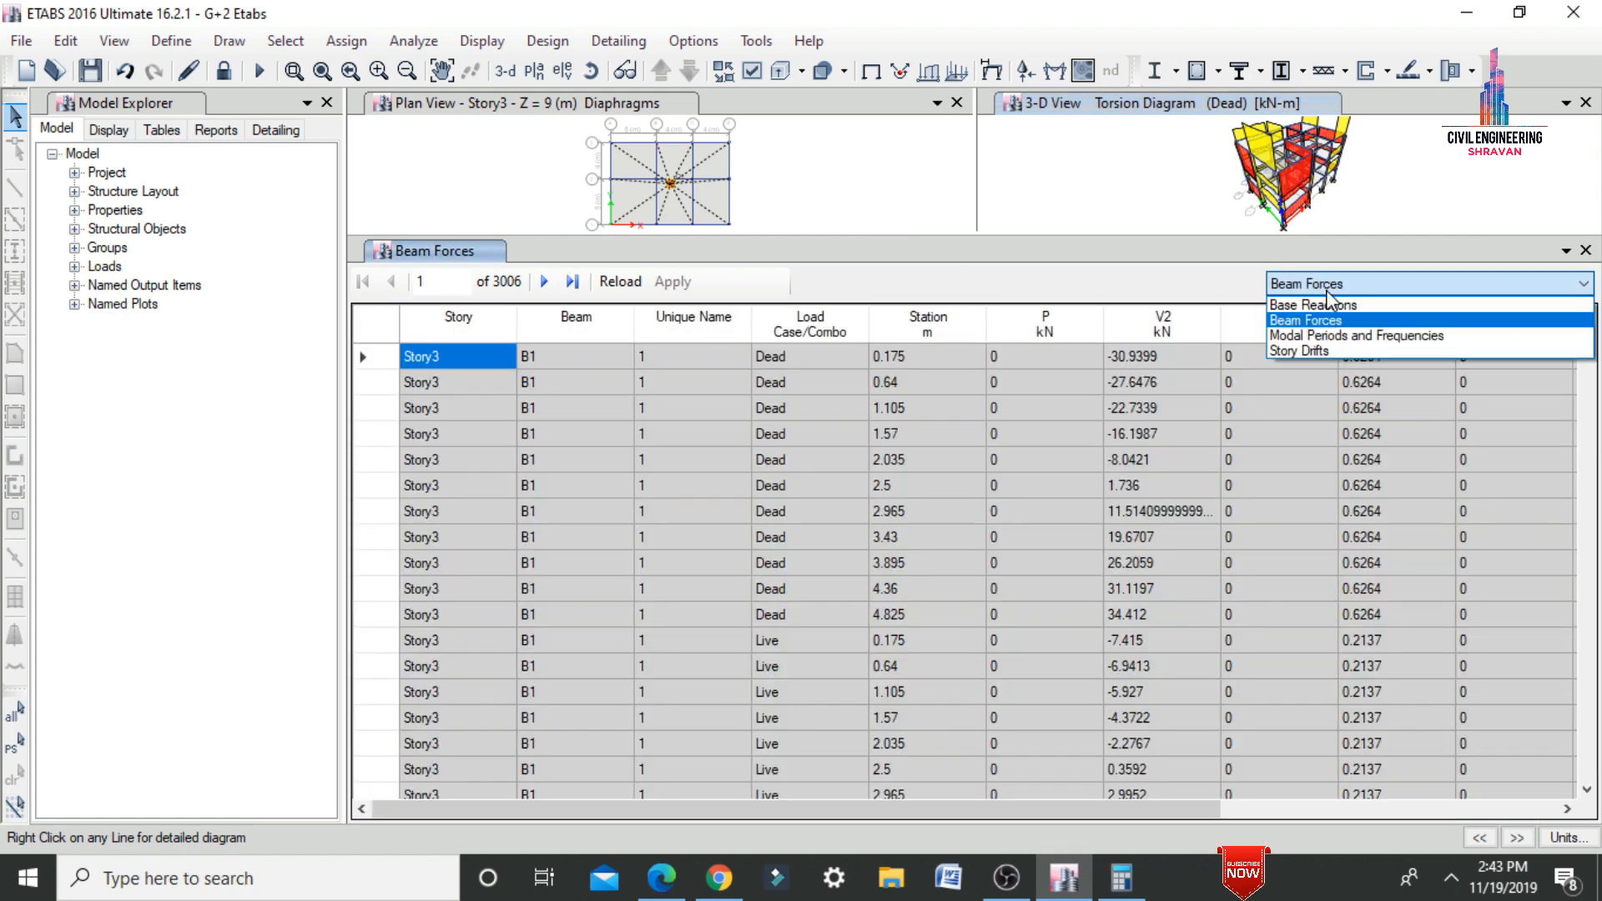
click(1316, 328)
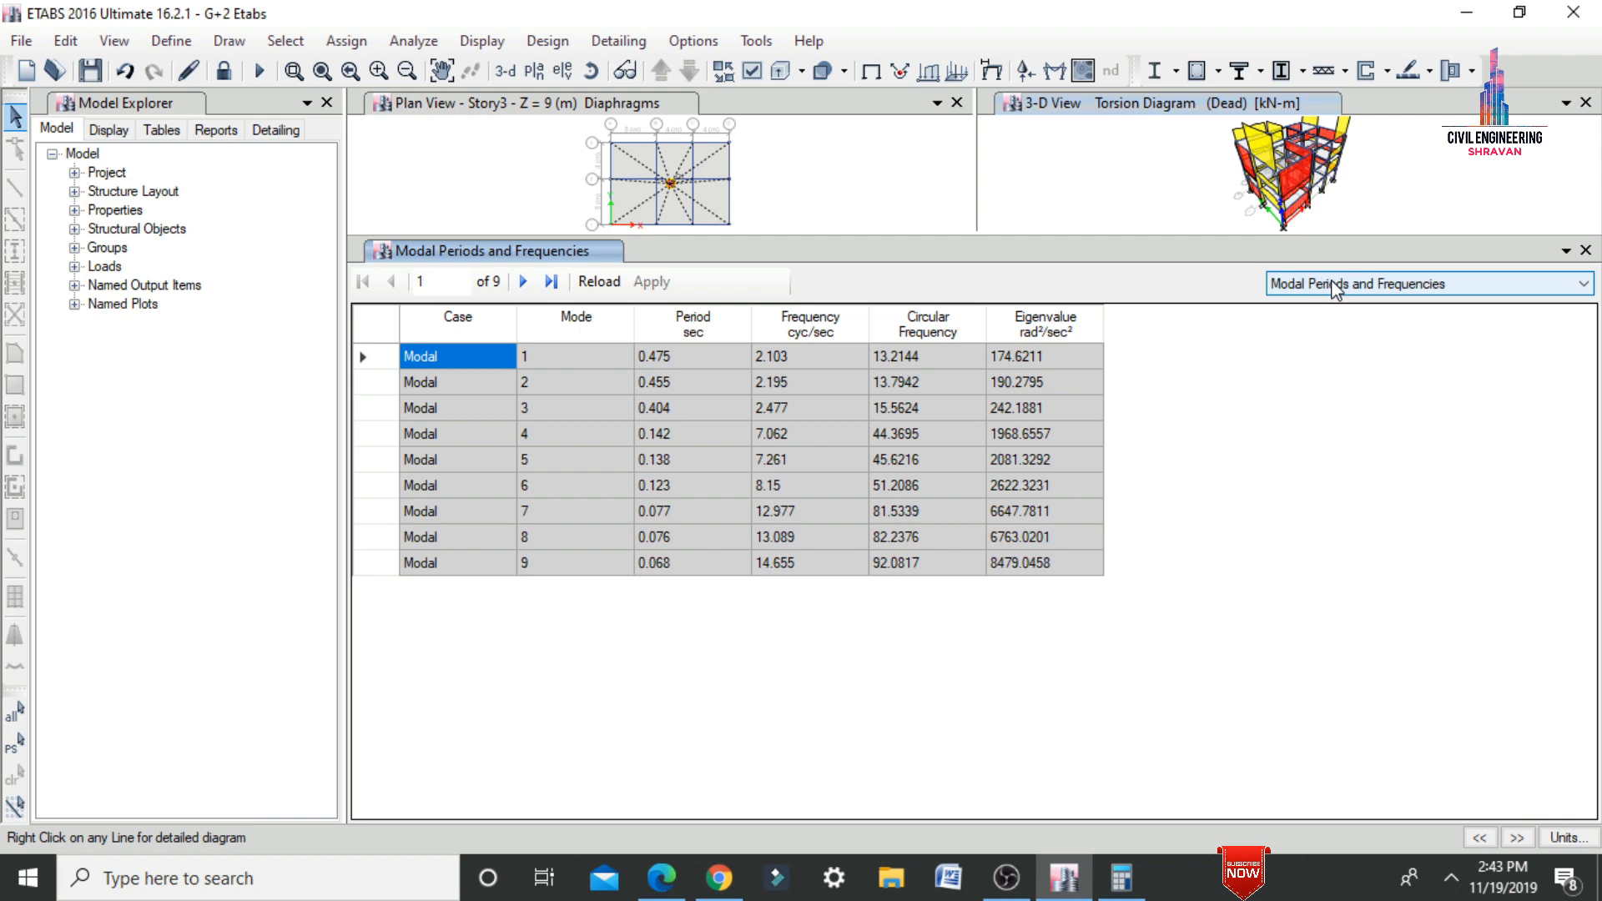
click(1336, 288)
click(1321, 351)
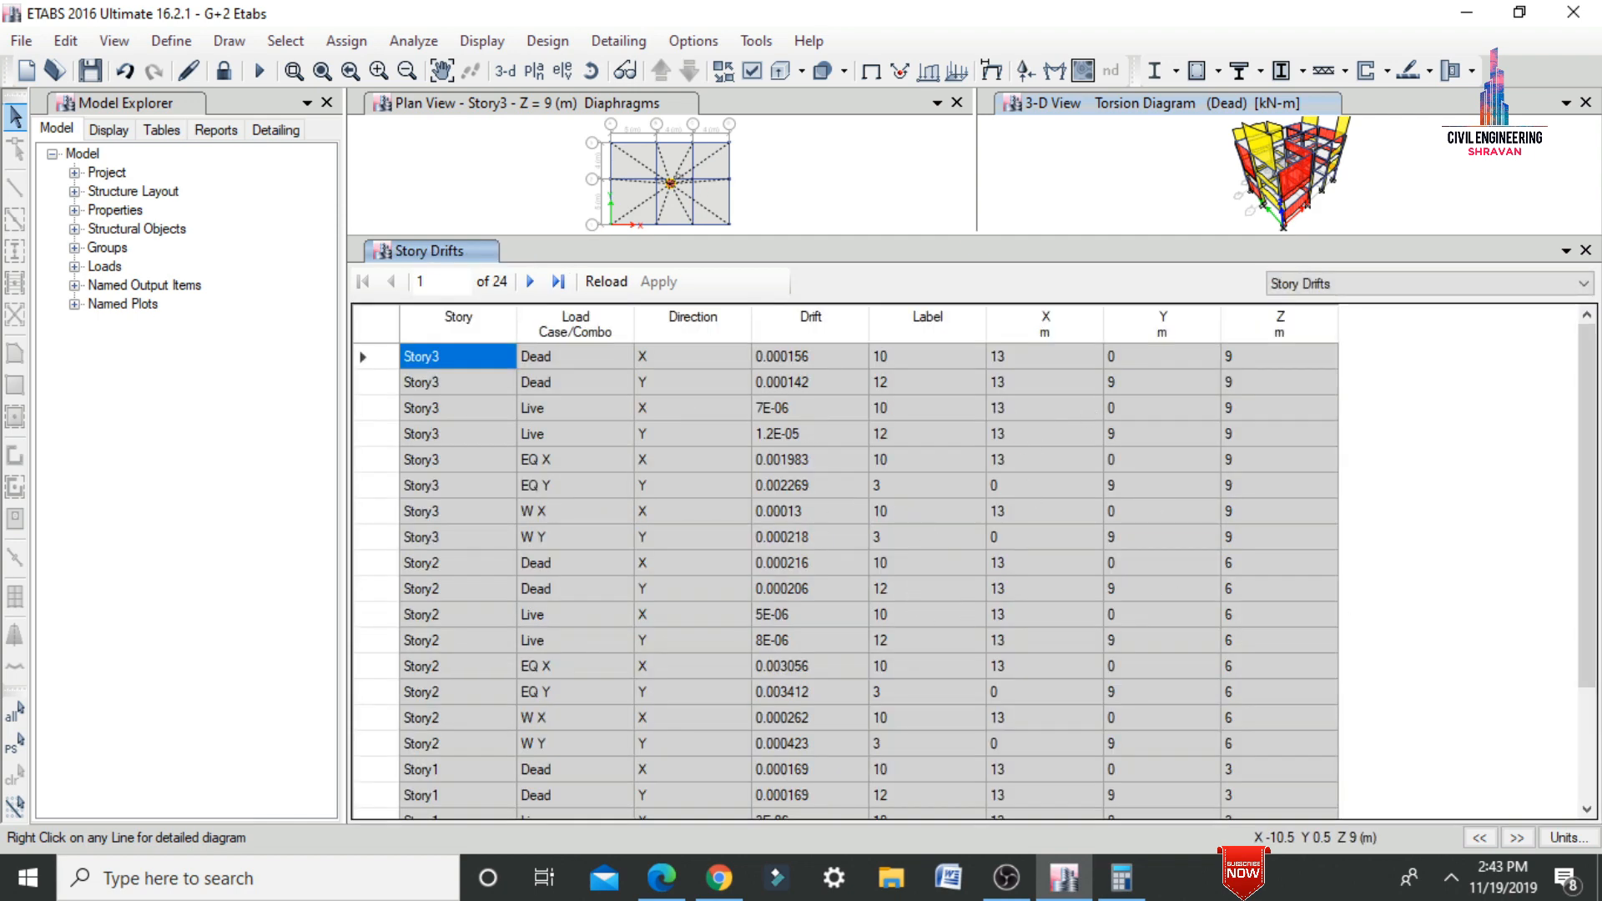
click(1584, 251)
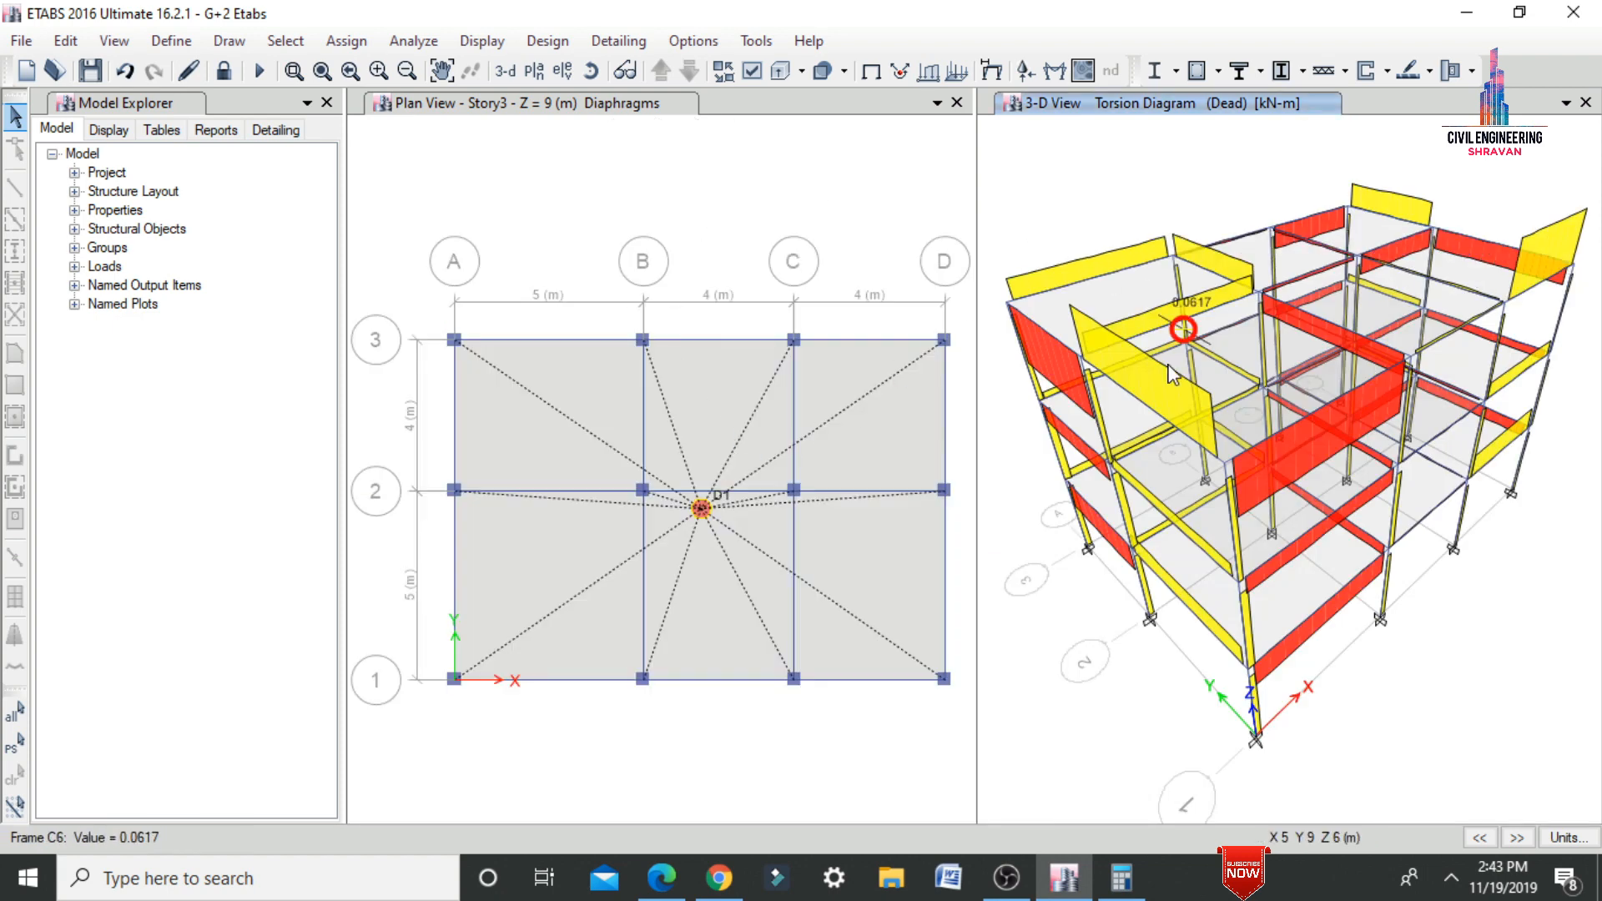